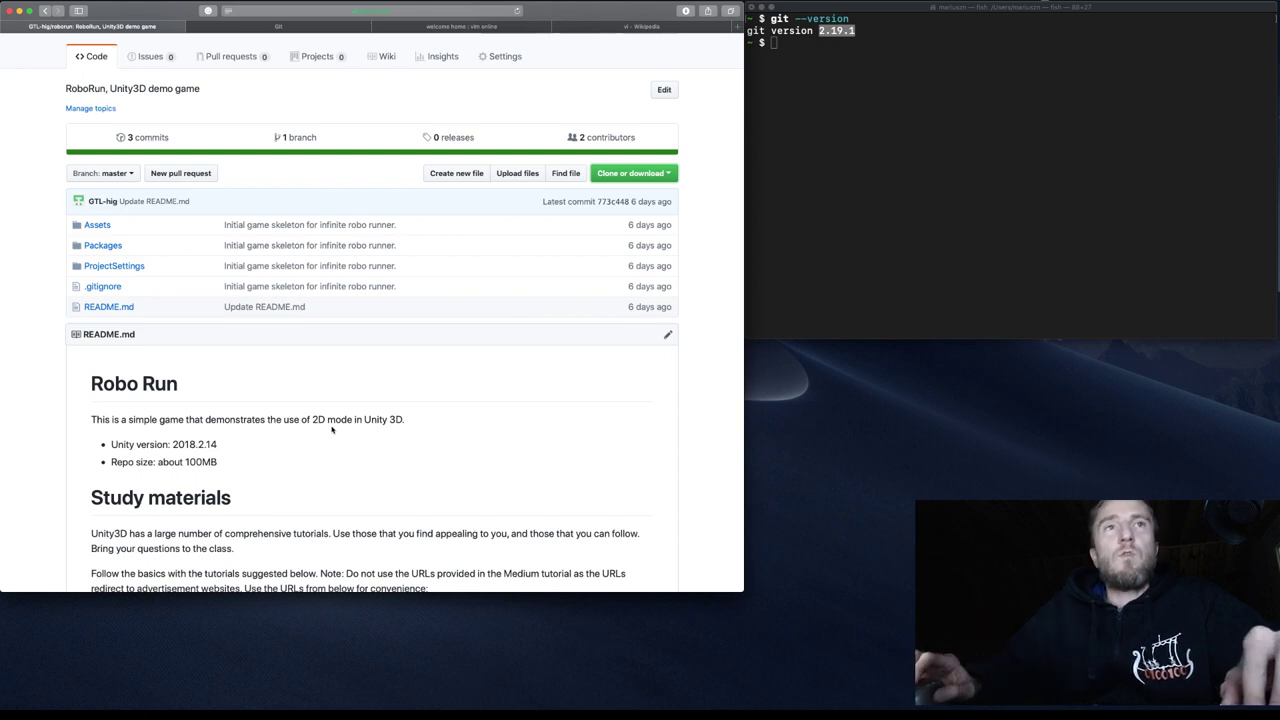
Examine the Unity version required by the Robo Run README on the repository page.
{"action": "scroll", "coordinate": [332, 428], "scroll_direction": "down", "scroll_amount": 1}
{"action": "scroll", "coordinate": [332, 430], "scroll_direction": "down", "scroll_amount": 1}
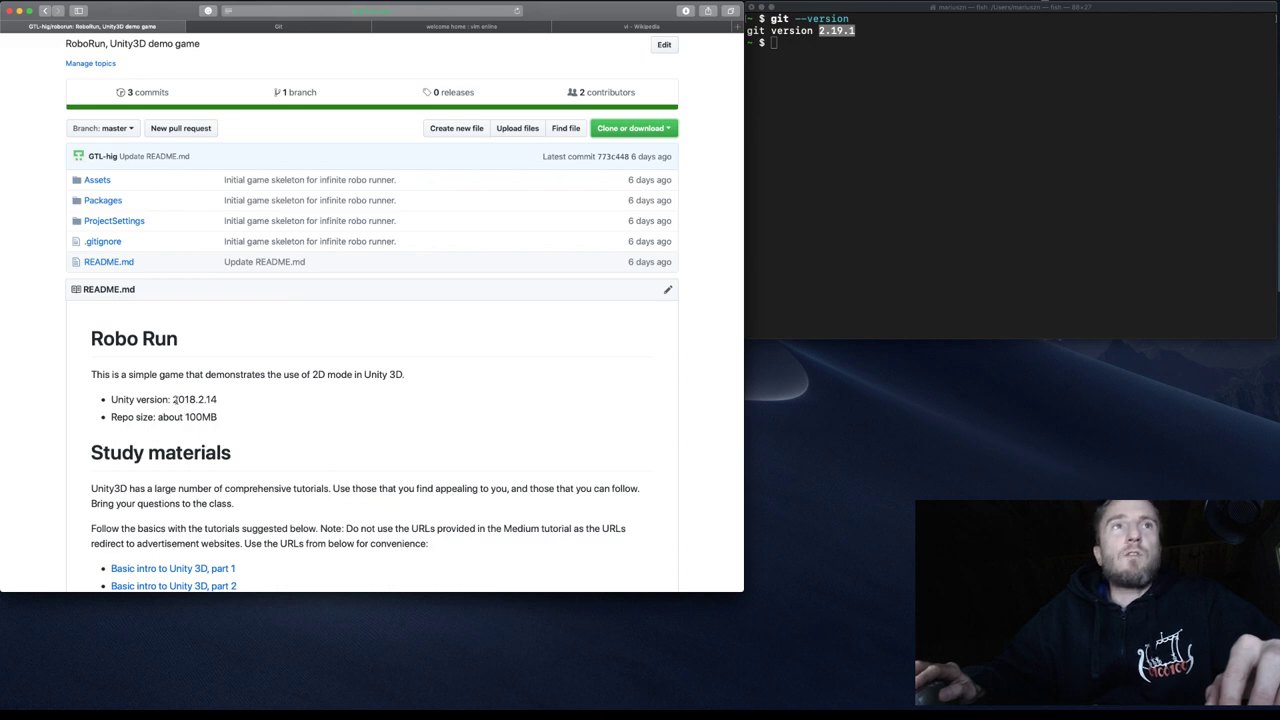
{"action": "left_click_drag", "start_coordinate": [172, 399], "coordinate": [238, 405]}
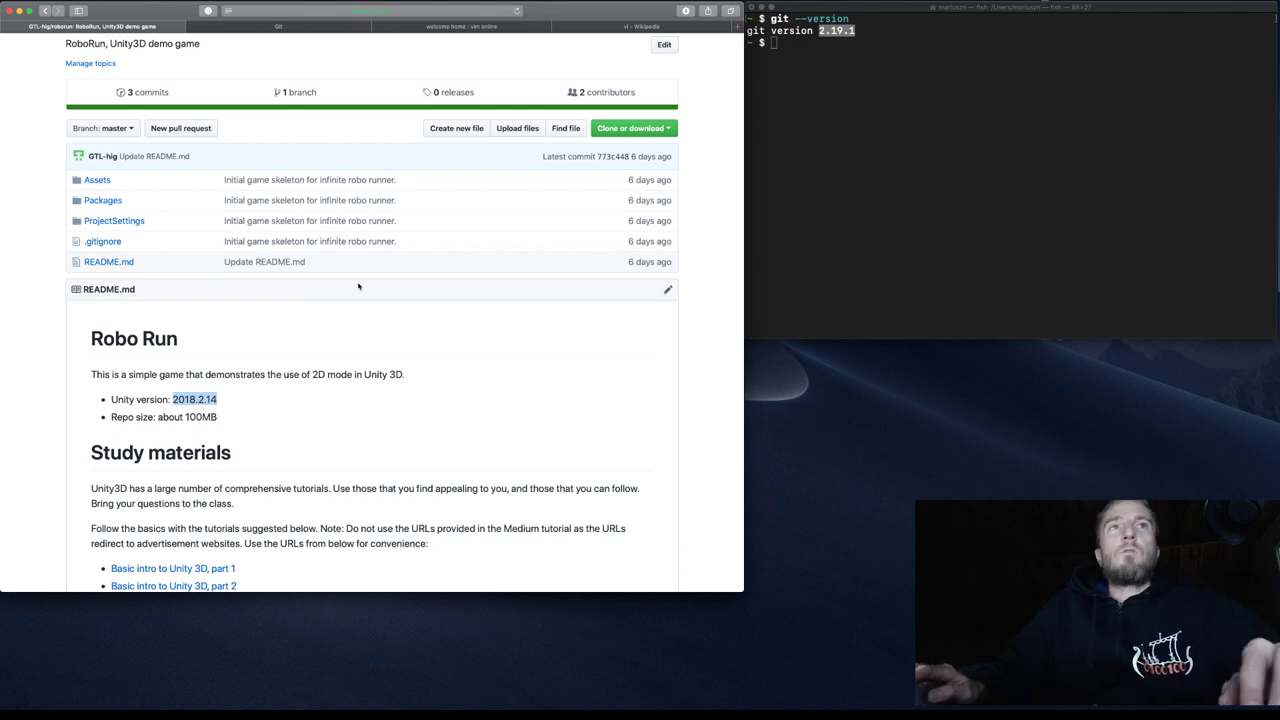
Copy the SSH clone address of the GTL-hig/roborun repository.
{"action": "scroll", "coordinate": [358, 287], "scroll_direction": "up", "scroll_amount": 3}
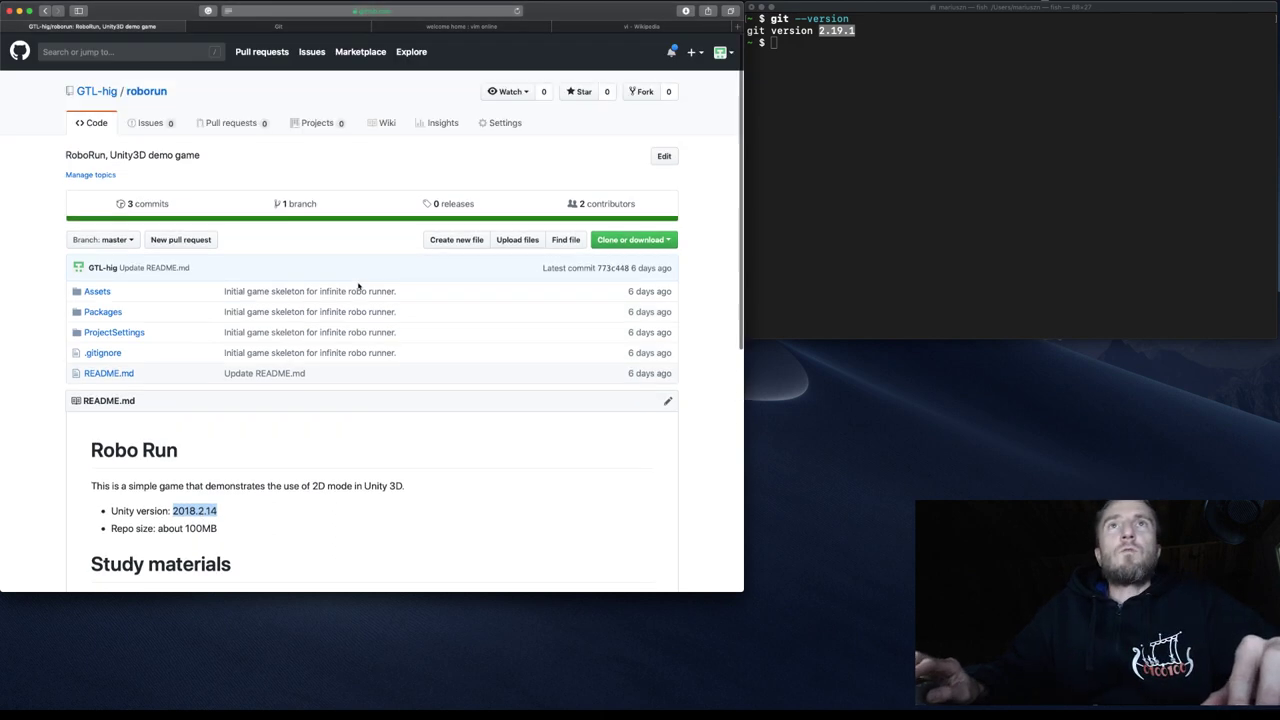
{"action": "left_click", "coordinate": [639, 241]}
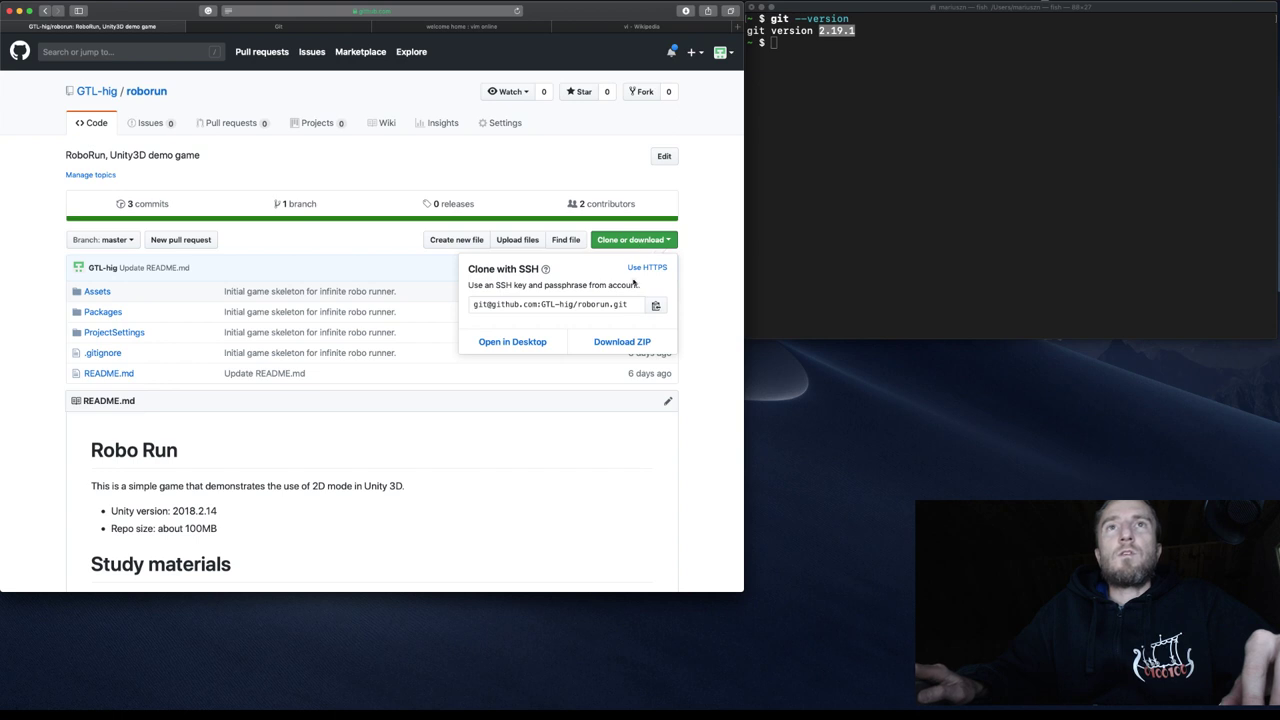
{"action": "left_click", "coordinate": [655, 306]}
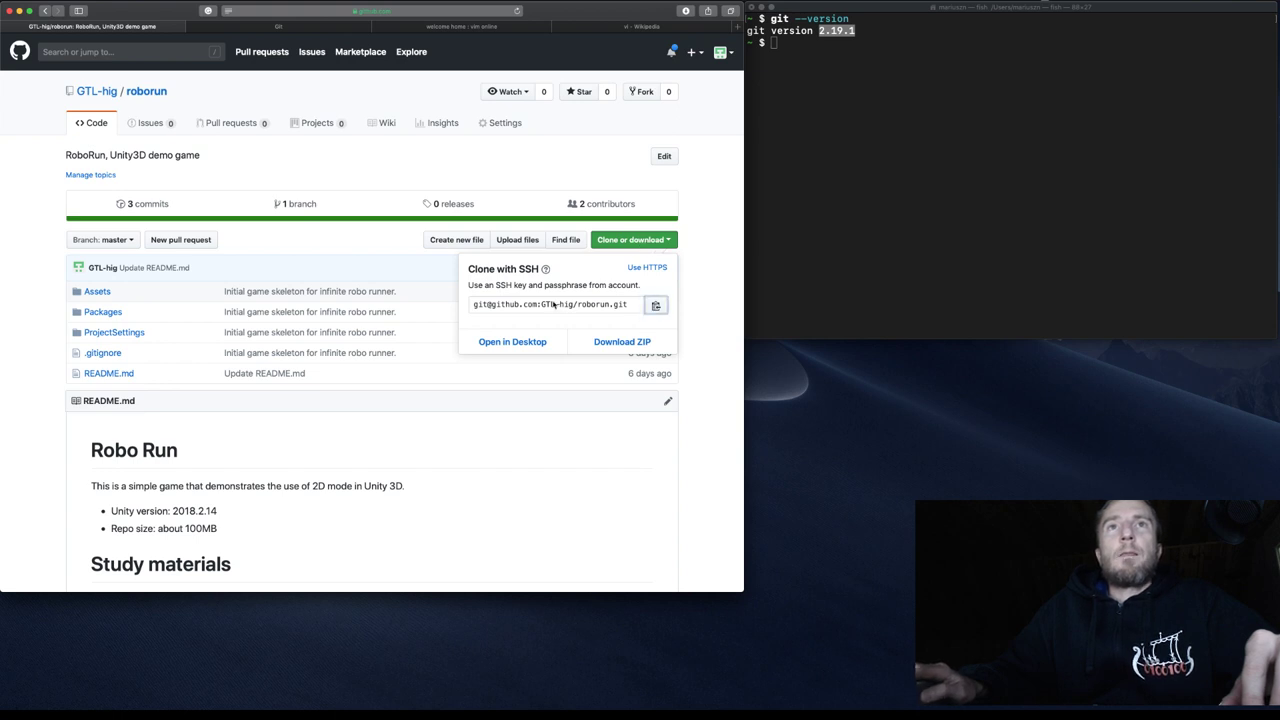
Switch to the terminal and change into the UnityProjects directory.
{"action": "left_click", "coordinate": [815, 174]}
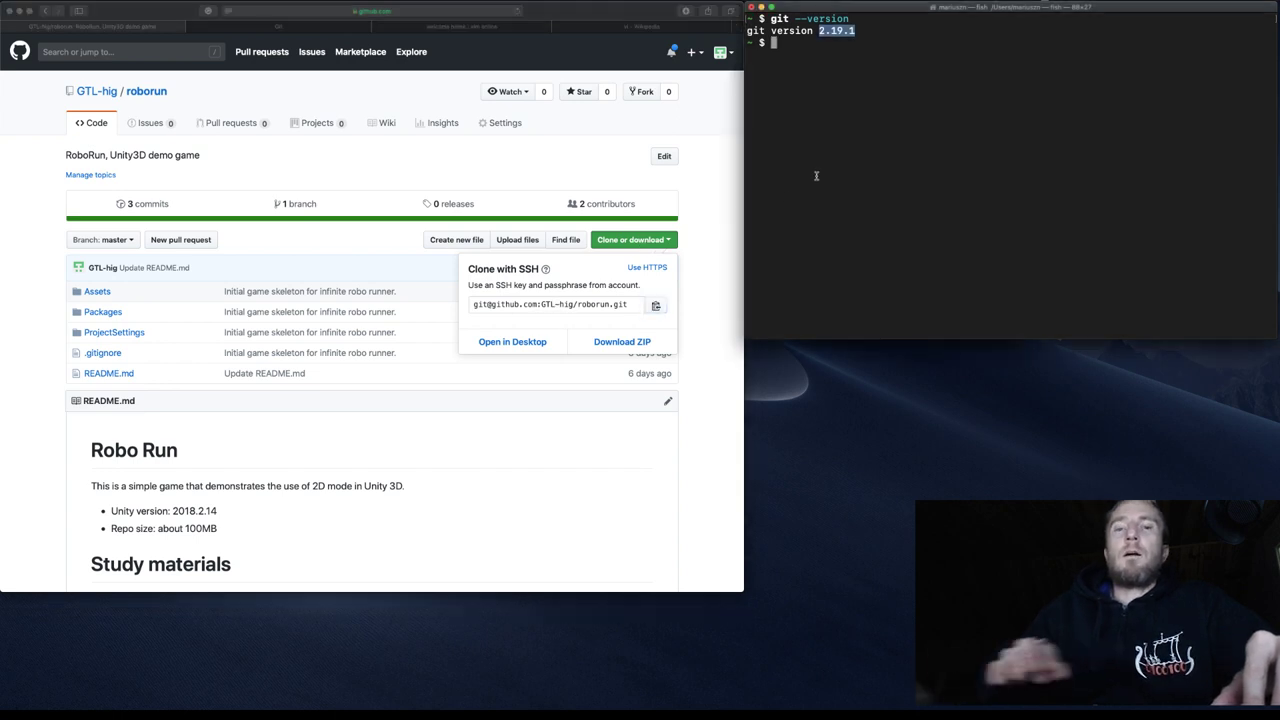
{"action": "type", "text": "cd "}
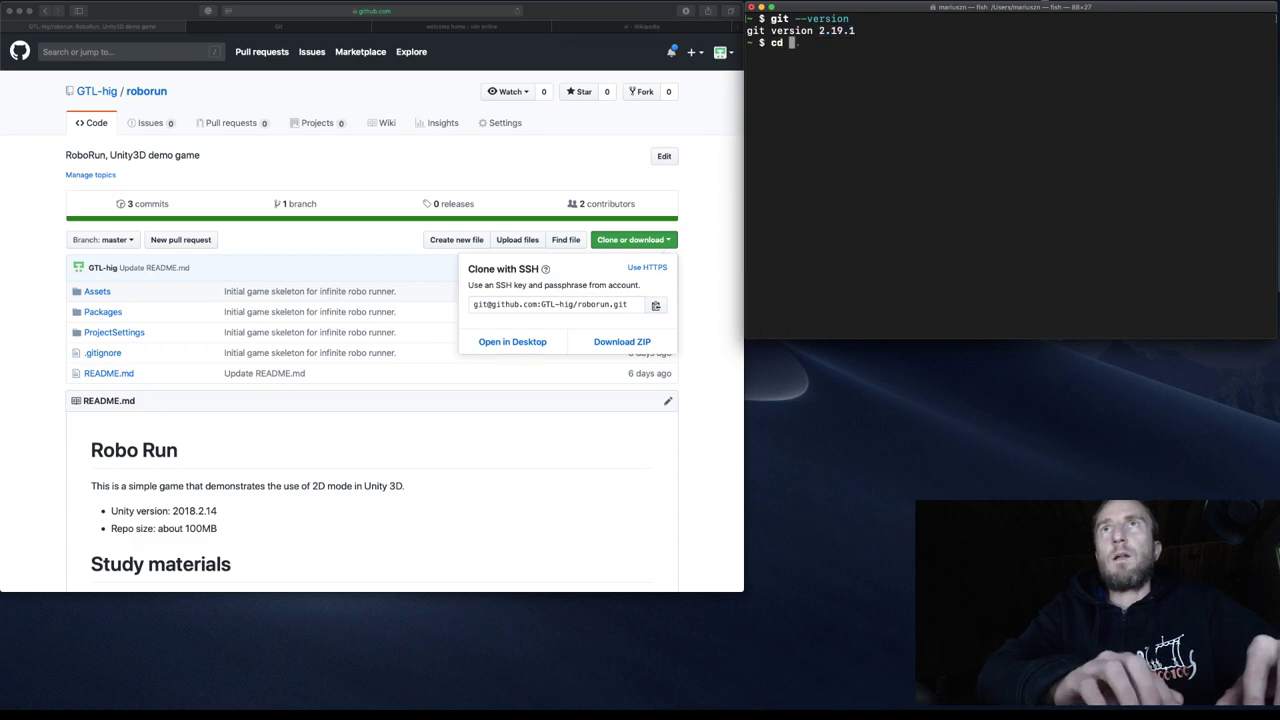
{"action": "type", "text": "UnityProjects/"}
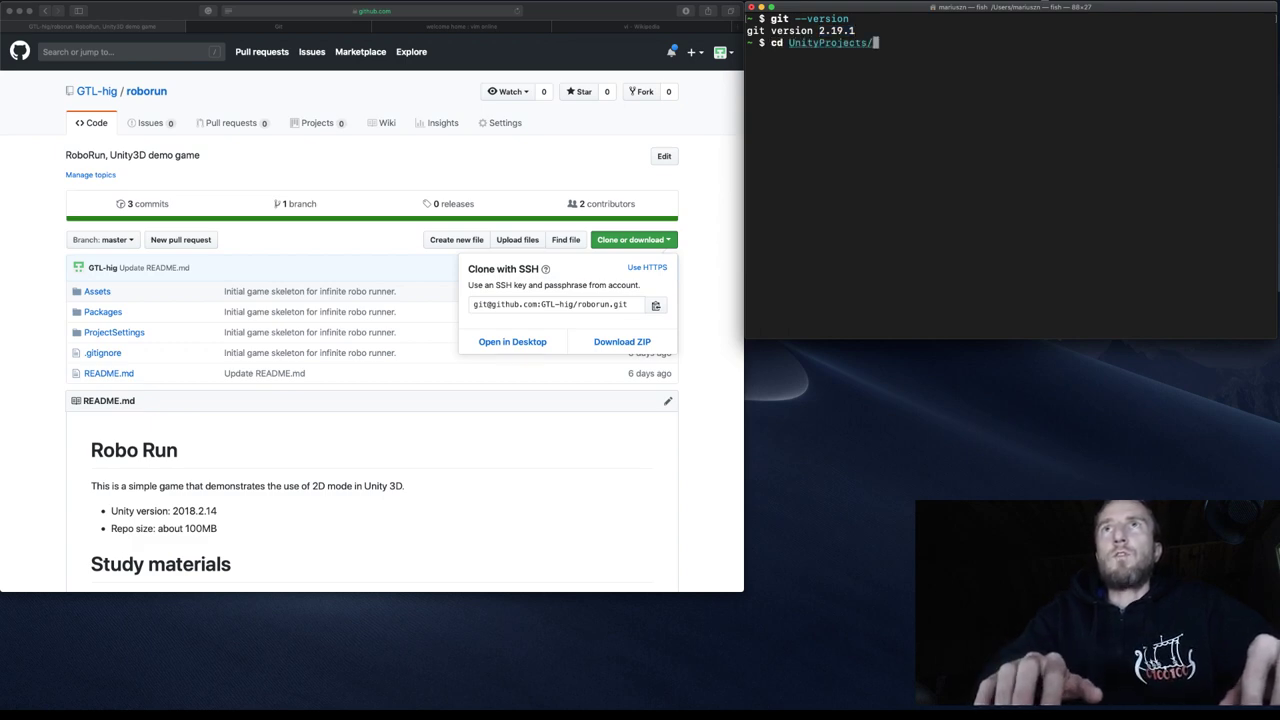
{"action": "key", "text": "Return"}
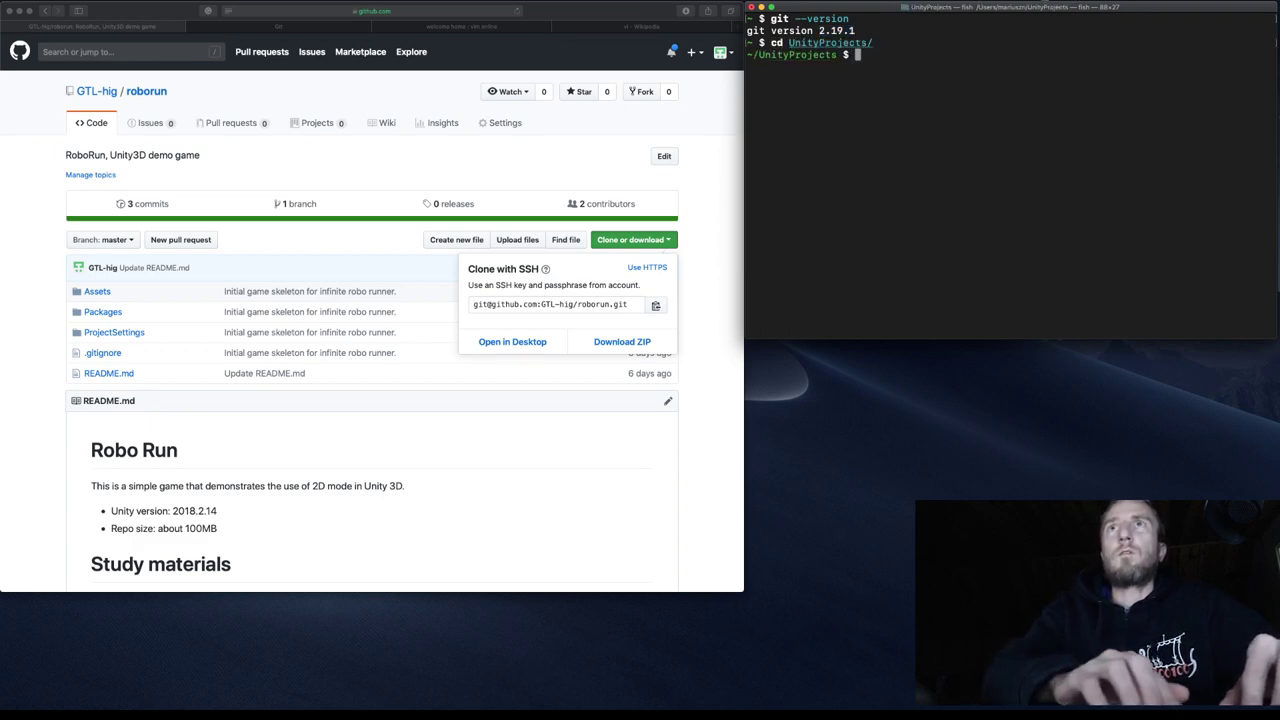
{"action": "type", "text": "git clone"}
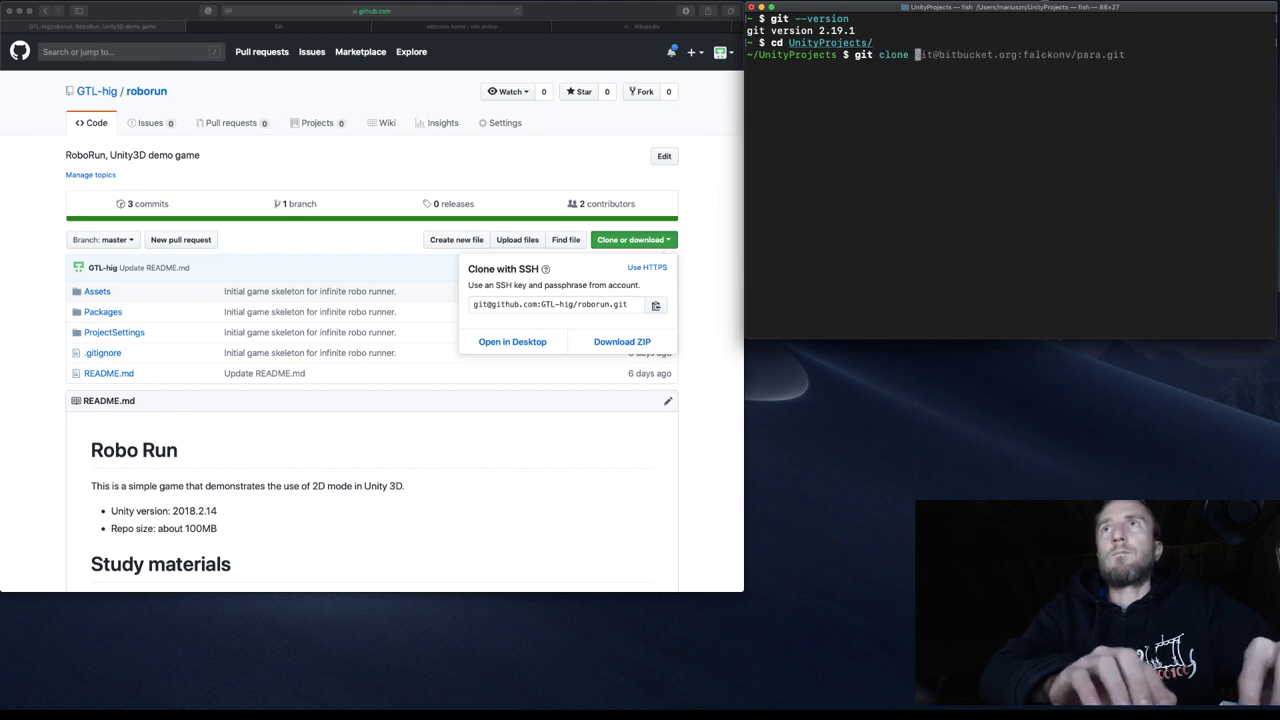
{"action": "key", "text": "super+v"}
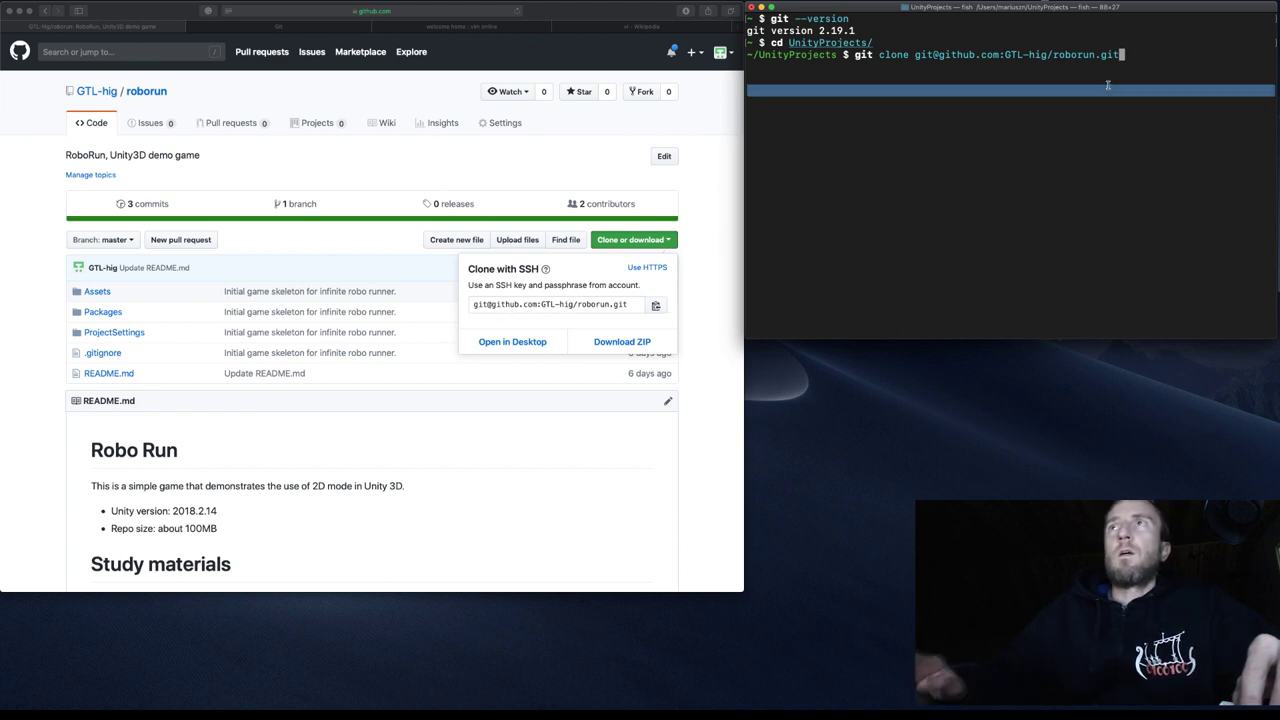
{"action": "key", "text": "Return"}
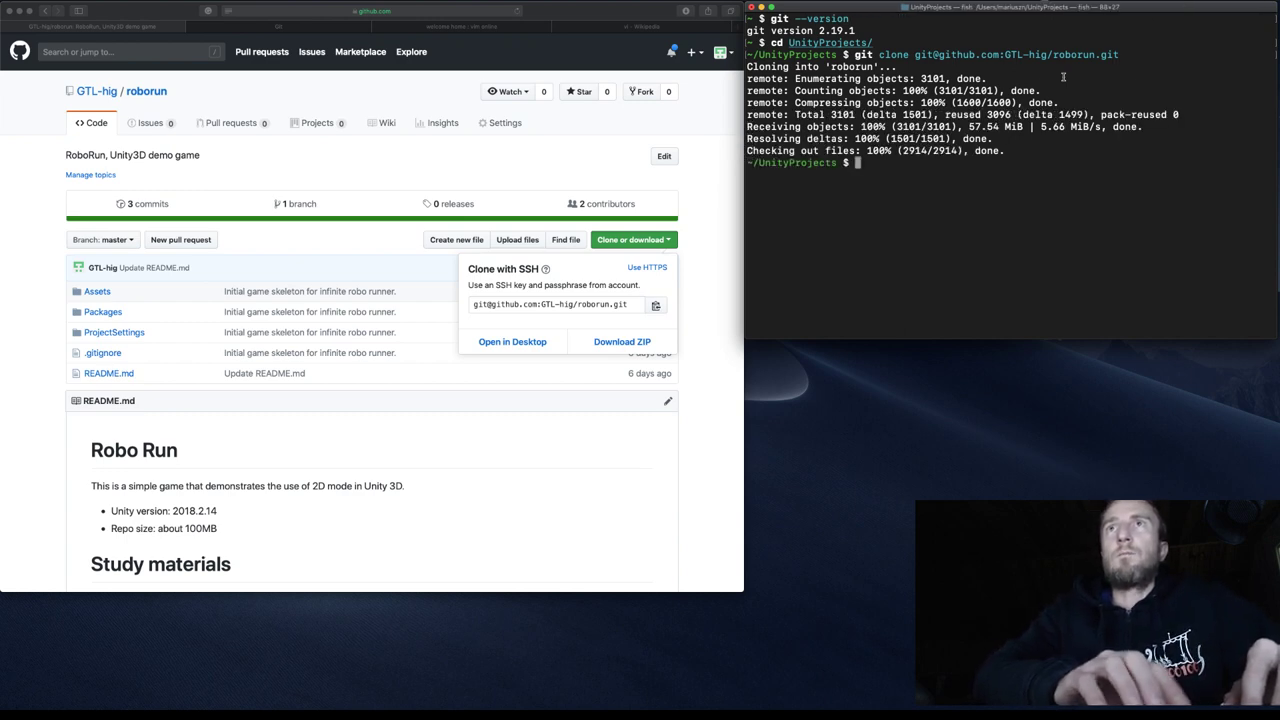
Change into the cloned roborun directory and list all its files, hidden ones included, in long format with ls -al.
{"action": "type", "text": "cd roborun/Assets/Scripts/"}
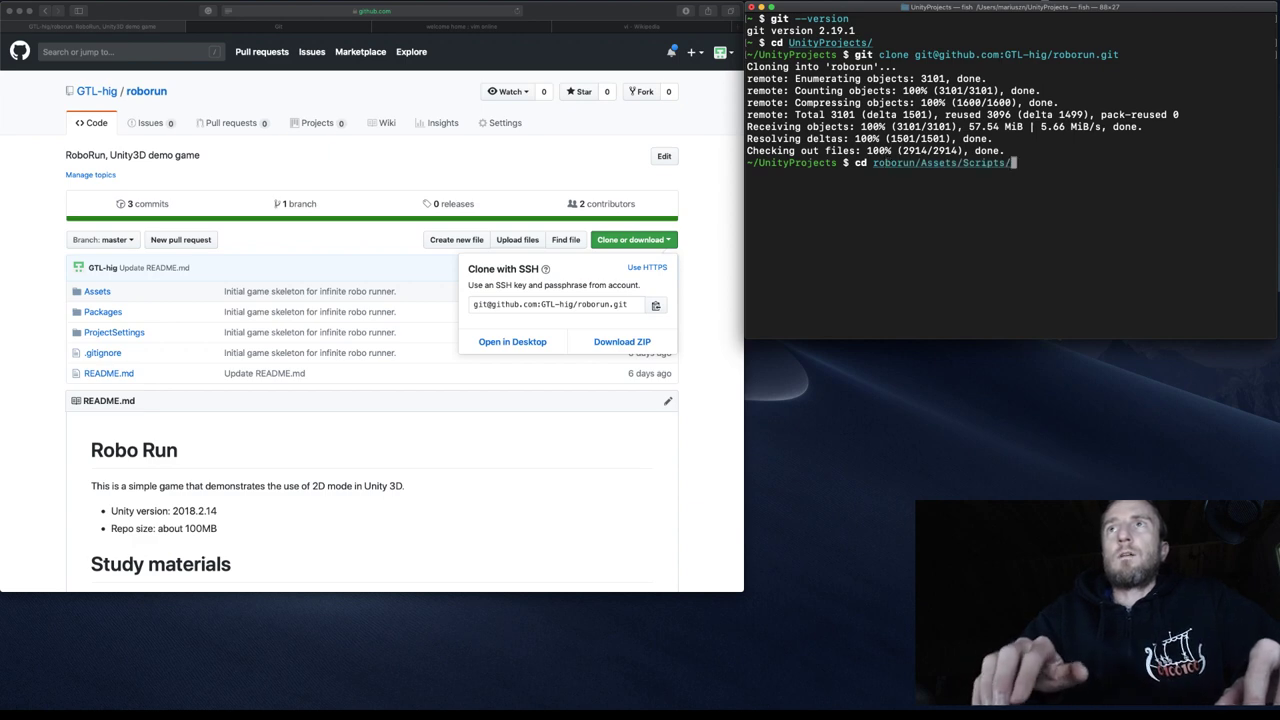
{"action": "key", "text": "BackSpace"}
{"action": "key", "text": "BackSpace"}
{"action": "key", "text": "BackSpace"}
{"action": "key", "text": "BackSpace"}
{"action": "key", "text": "BackSpace"}
{"action": "key", "text": "BackSpace"}
{"action": "key", "text": "BackSpace"}
{"action": "key", "text": "BackSpace"}
{"action": "key", "text": "BackSpace"}
{"action": "key", "text": "BackSpace"}
{"action": "key", "text": "BackSpace"}
{"action": "key", "text": "BackSpace"}
{"action": "key", "text": "BackSpace"}
{"action": "key", "text": "BackSpace"}
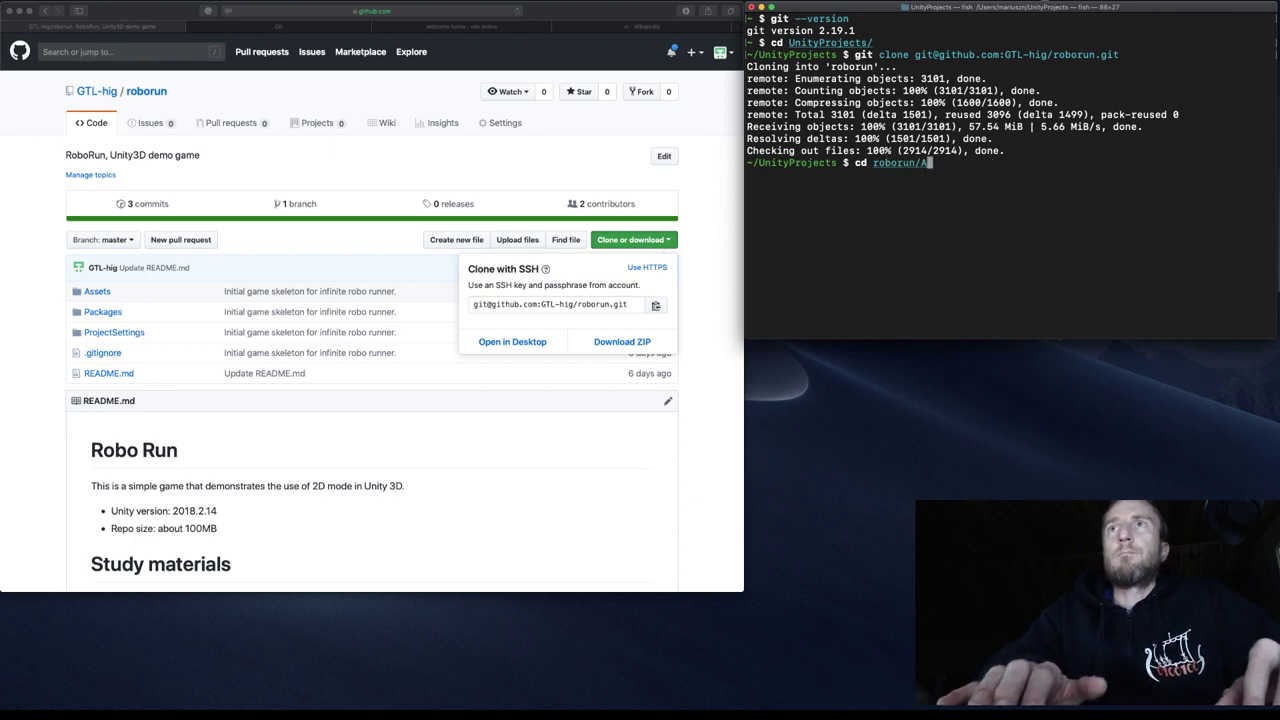
{"action": "key", "text": "BackSpace"}
{"action": "key", "text": "Return"}
{"action": "type", "text": "ls -al"}
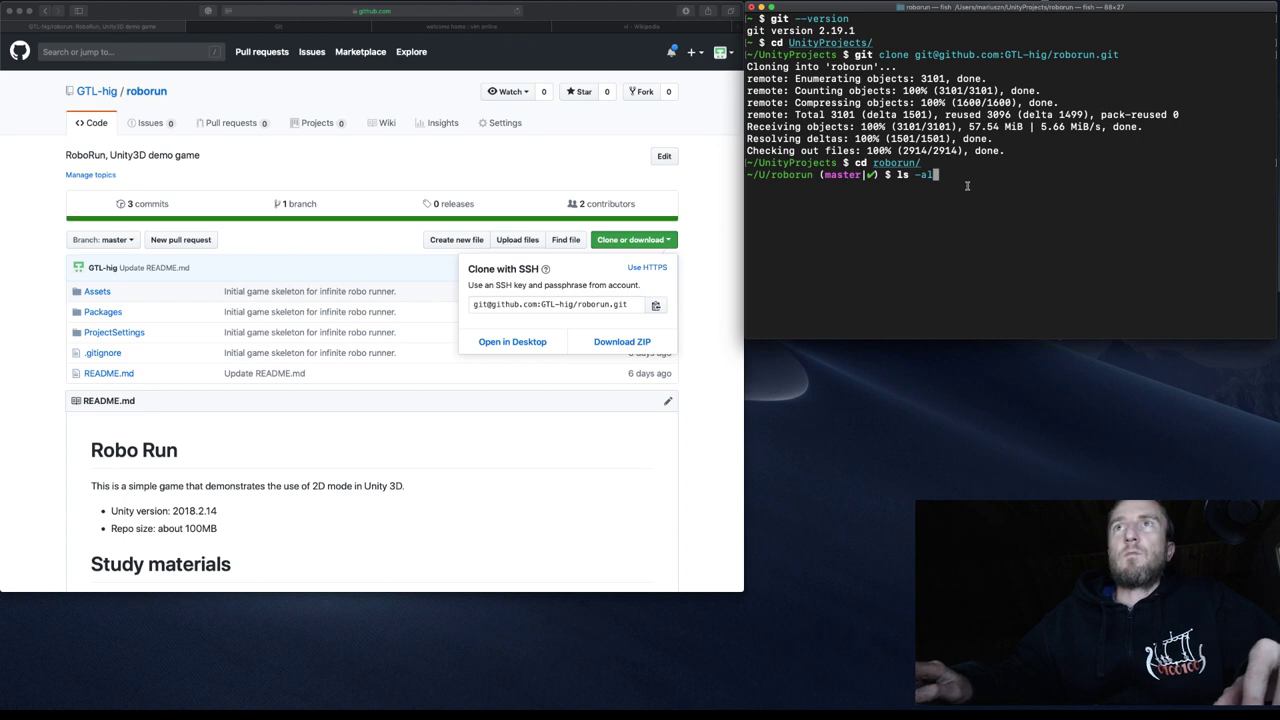
{"action": "key", "text": "Return"}
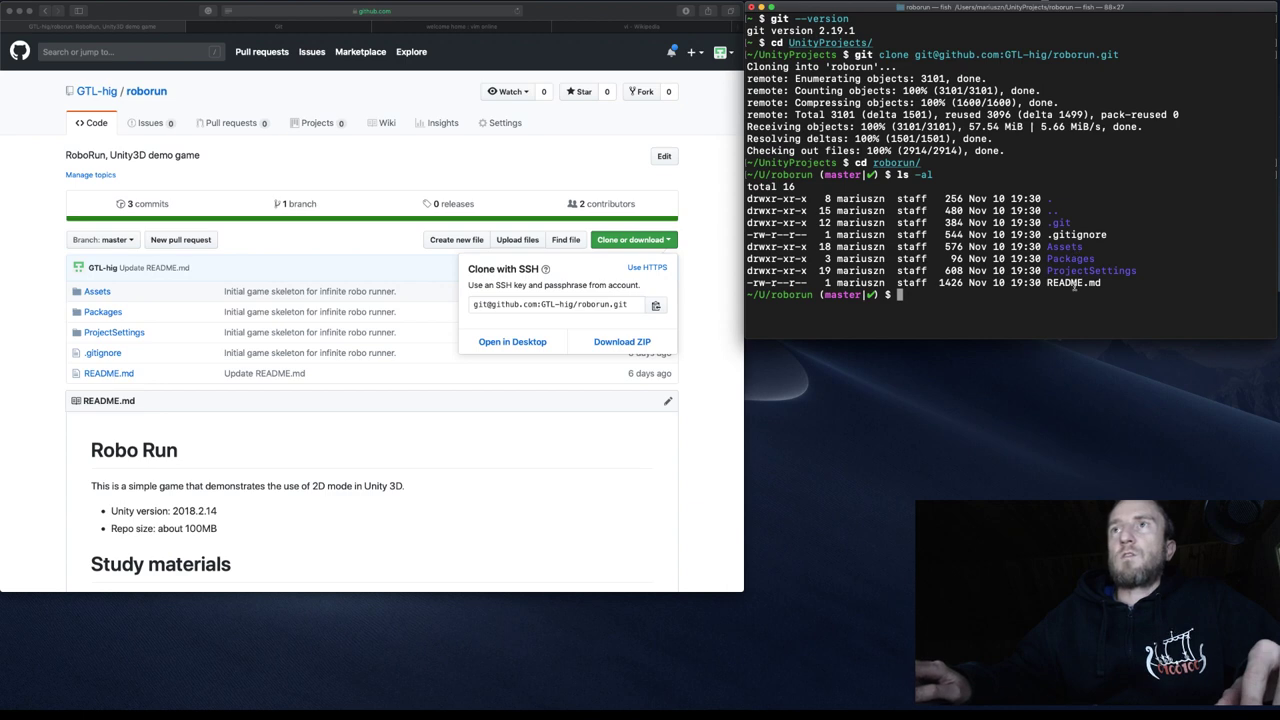
Open README.md in vi and move the cursor down to line 5.
{"action": "type", "text": "vi "}
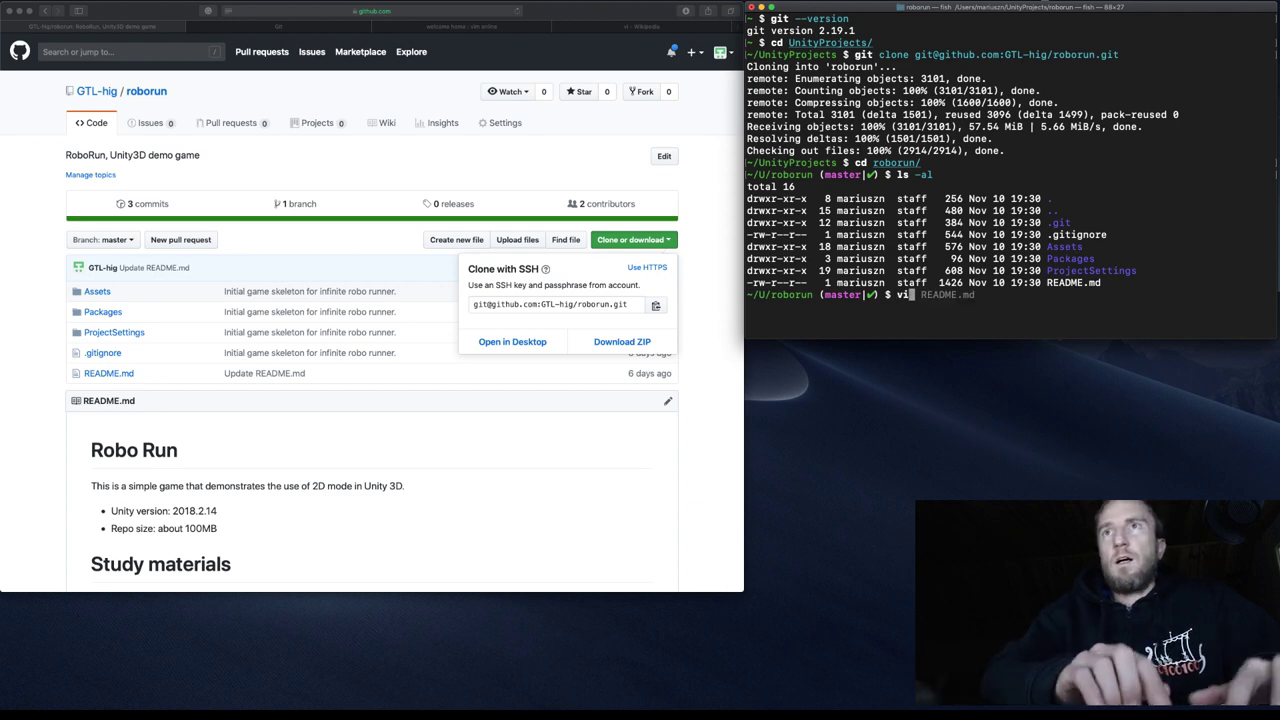
{"action": "type", "text": "README.md"}
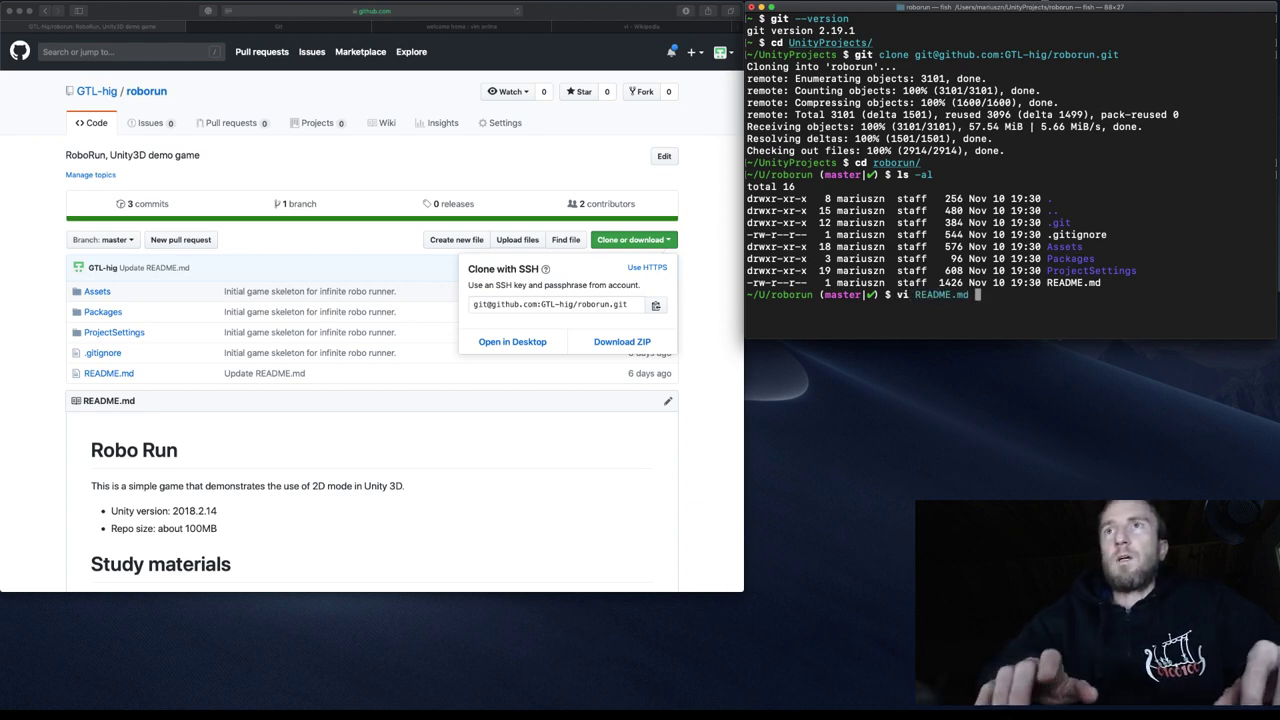
{"action": "key", "text": "Return"}
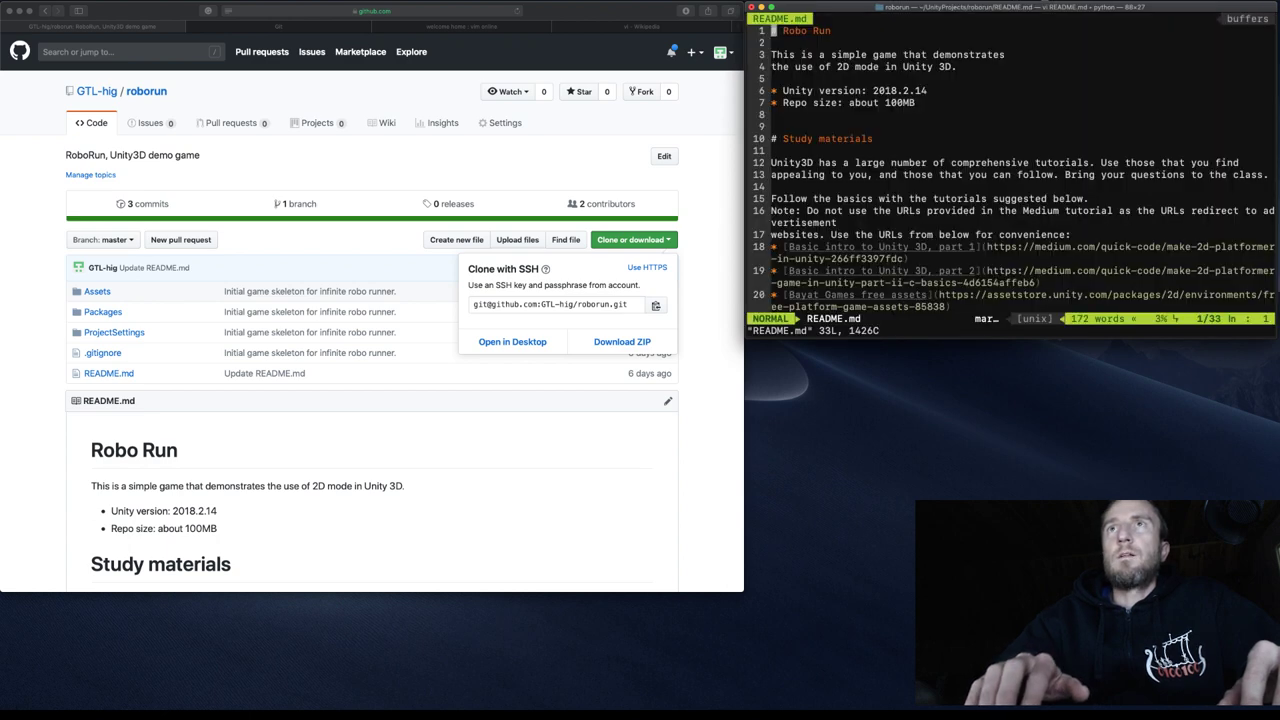
{"action": "key", "text": "j"}
{"action": "key", "text": "j"}
{"action": "key", "text": "j"}
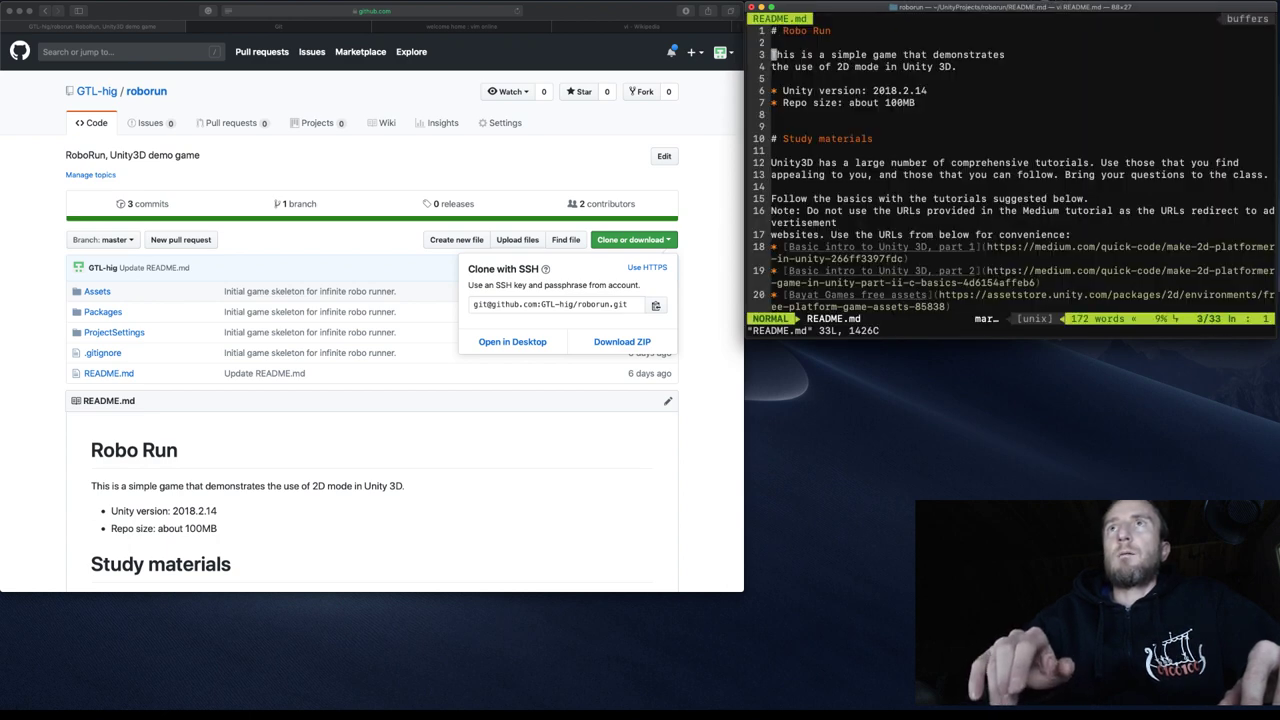
{"action": "key", "text": "j"}
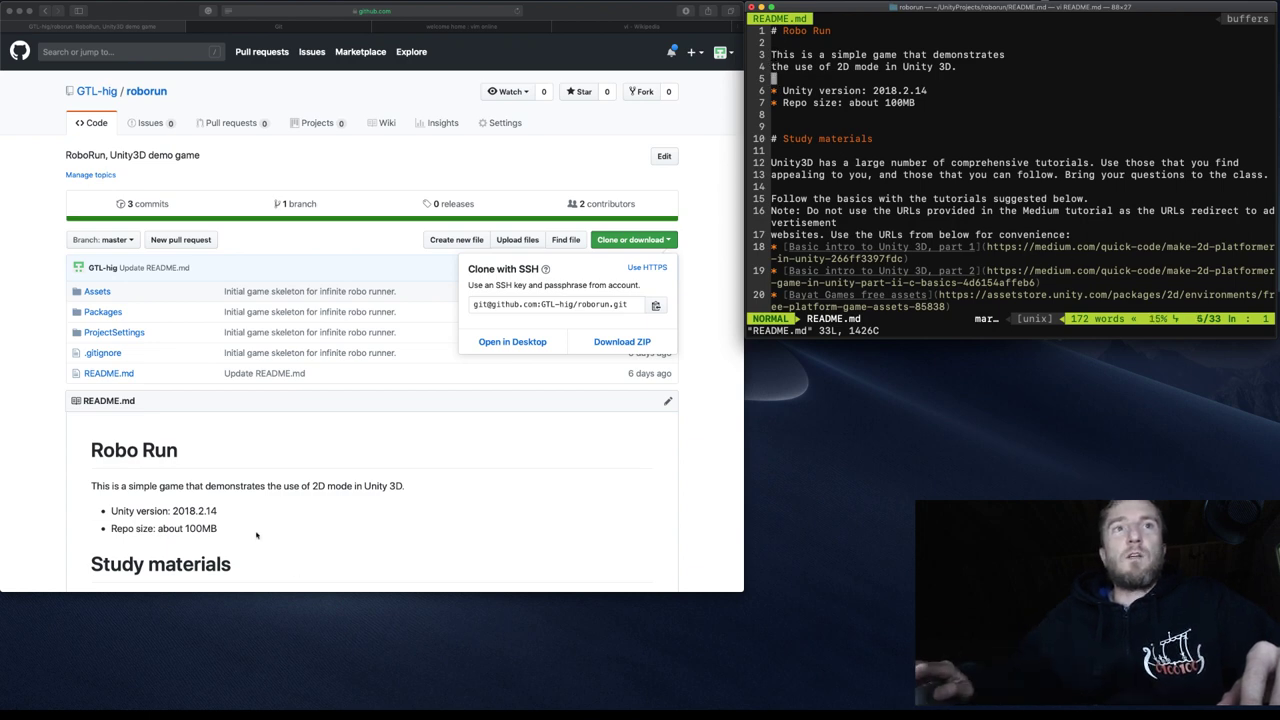
Compare the repository section of the GitHub README with the end of README.md in vi, and quit vi.
{"action": "scroll", "coordinate": [256, 534], "scroll_direction": "down", "scroll_amount": 2}
{"action": "scroll", "coordinate": [256, 537], "scroll_direction": "down", "scroll_amount": 5}
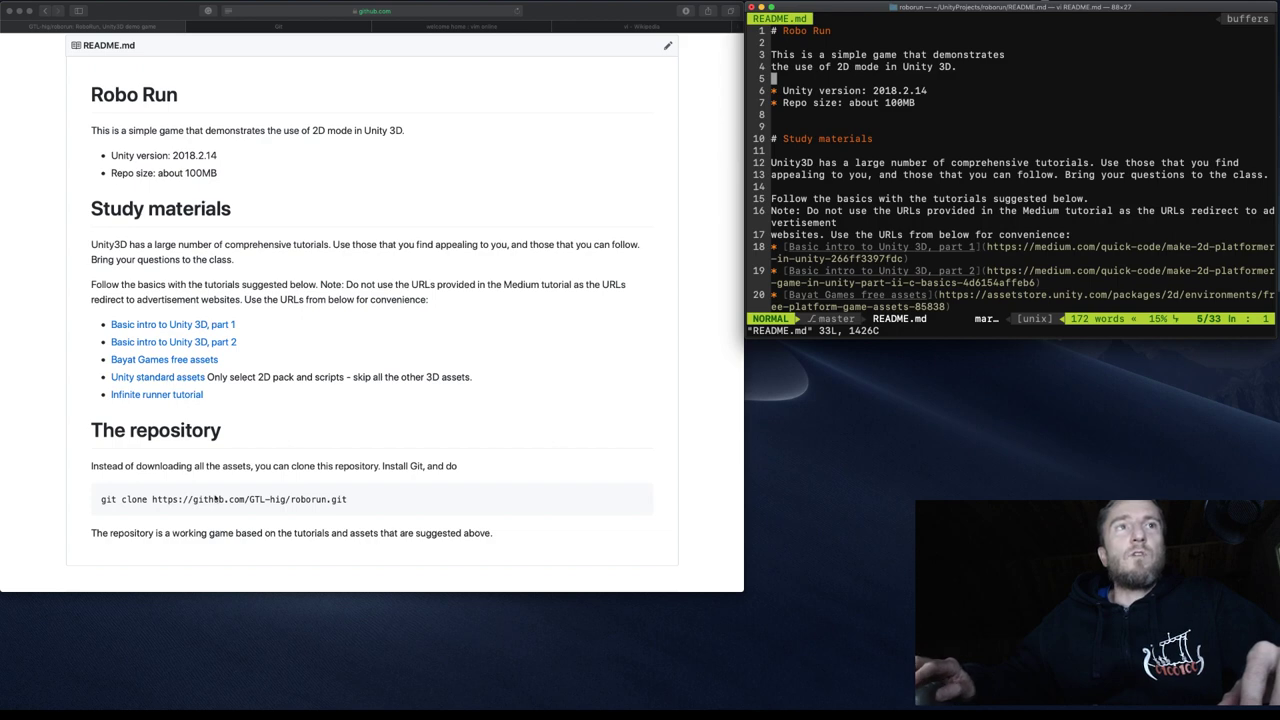
{"action": "key", "text": "shift+g"}
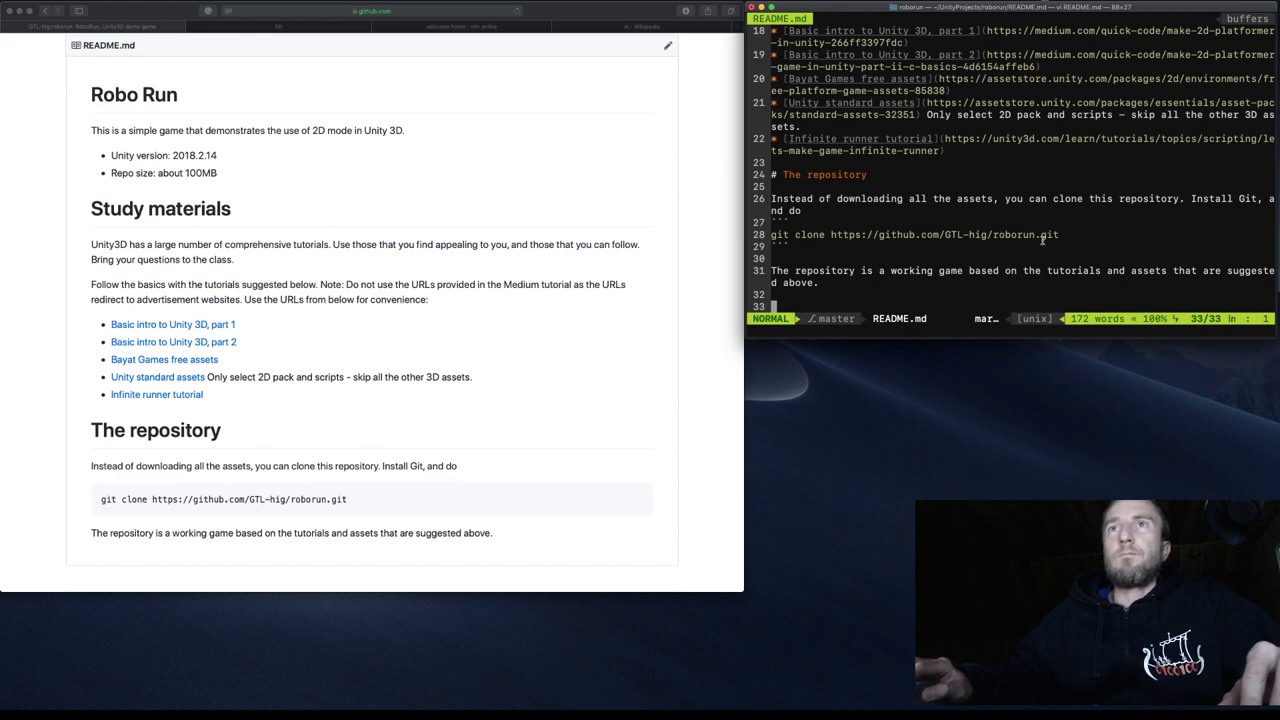
{"action": "key", "text": "Escape"}
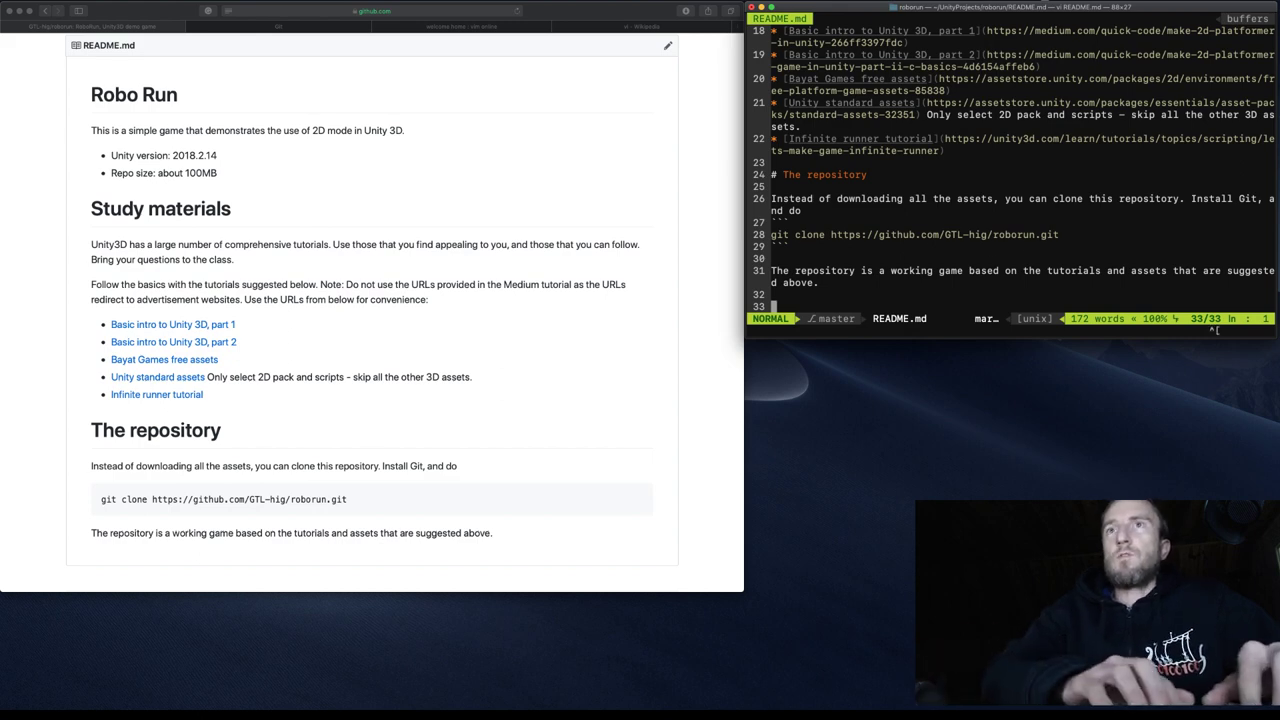
{"action": "type", "text": ":q"}
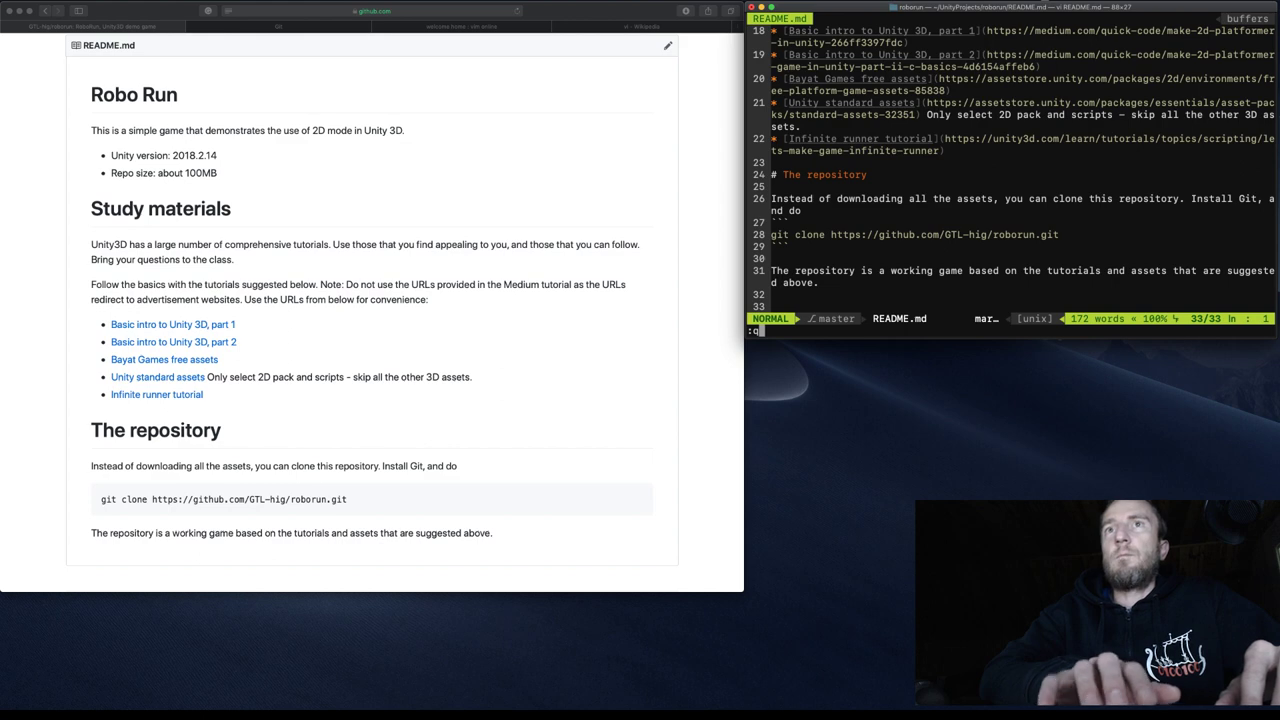
{"action": "key", "text": "Return"}
Open README.md from the roborun directory in vim.
{"action": "type", "text": "v"}
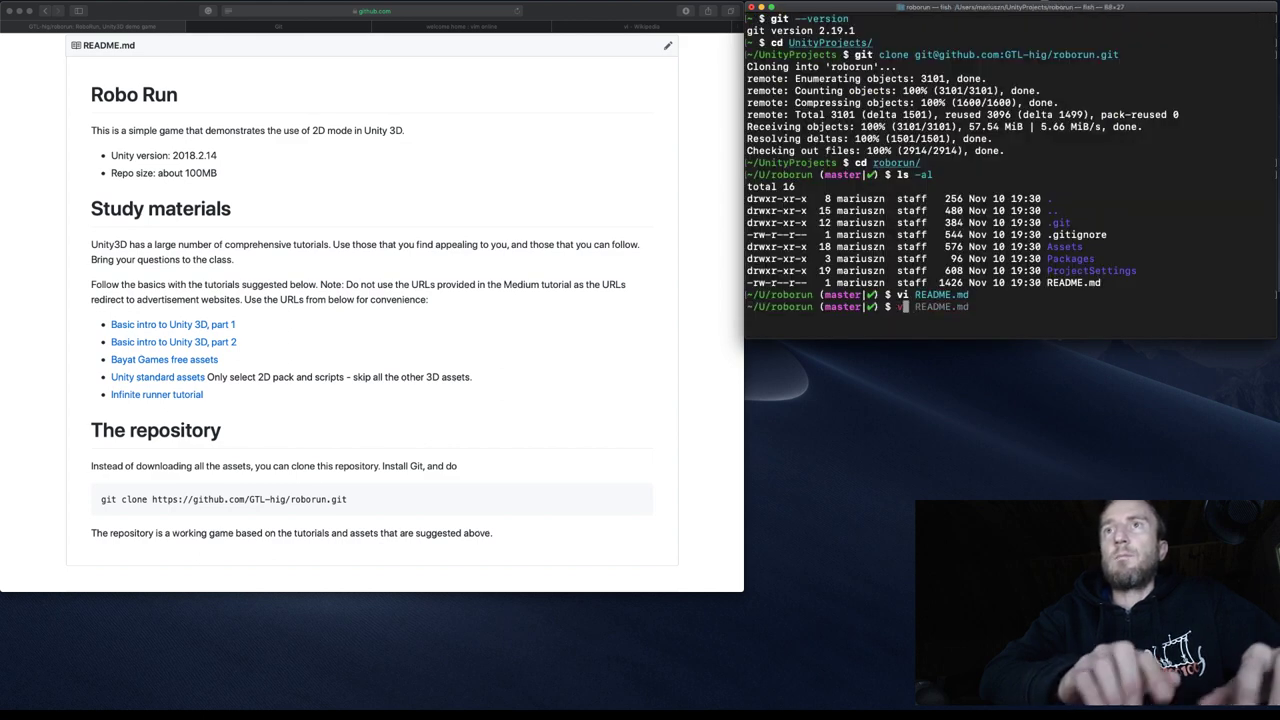
{"action": "type", "text": "im README.md"}
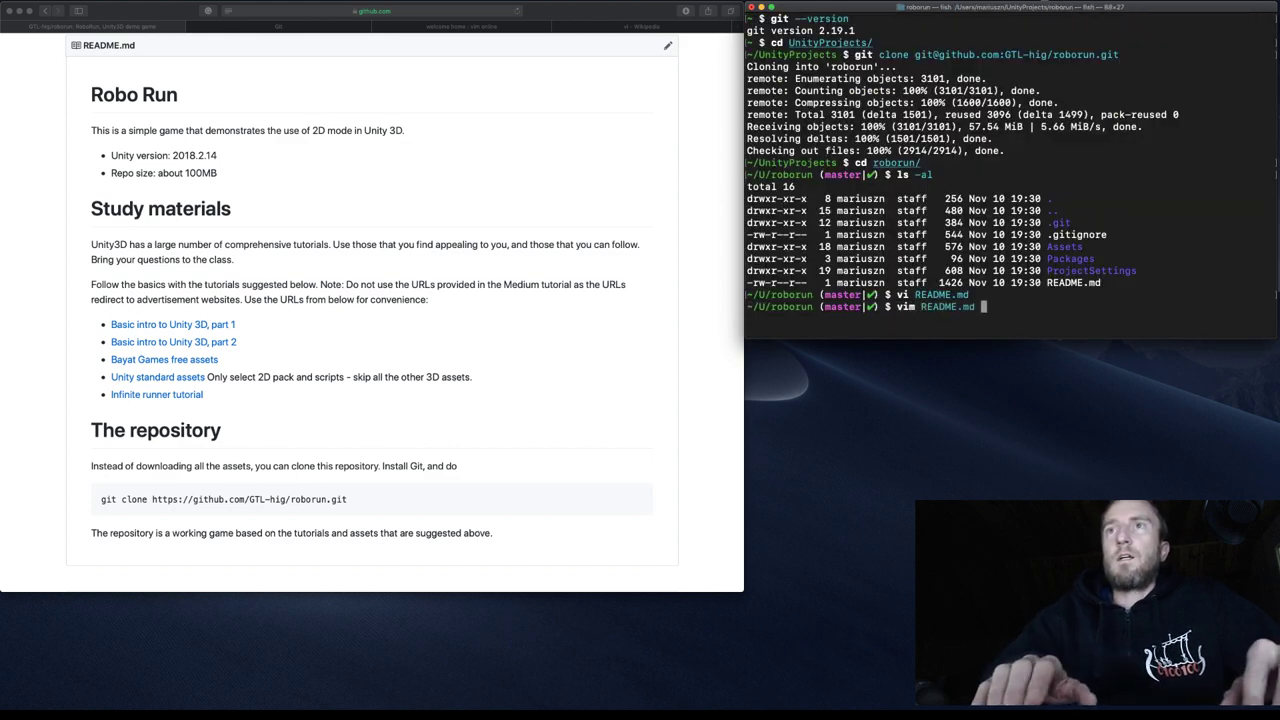
{"action": "key", "text": "Return"}
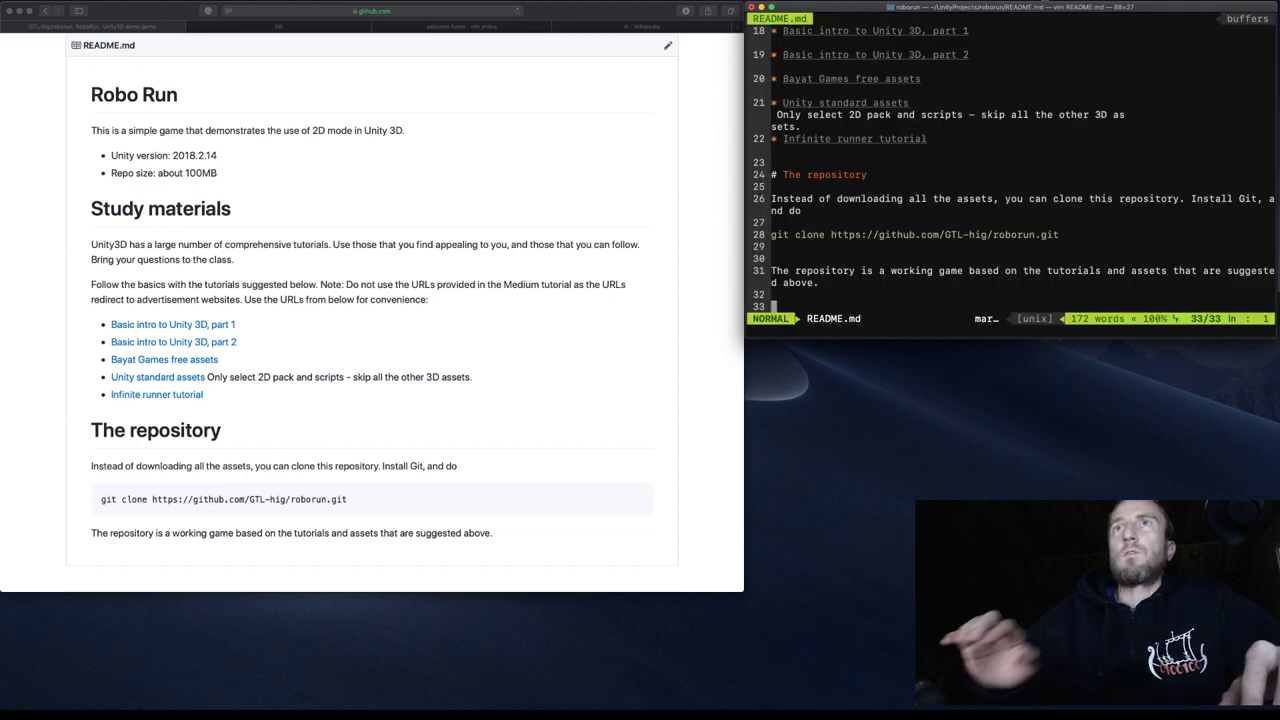
Look over the lines around the repository section of README.md in vim and quit the editor.
{"action": "key", "text": "k"}
{"action": "key", "text": "k"}
{"action": "key", "text": "k"}
{"action": "key", "text": "k"}
{"action": "key", "text": "k"}
{"action": "key", "text": "k"}
{"action": "key", "text": "k"}
{"action": "key", "text": "k"}
{"action": "key", "text": "k"}
{"action": "key", "text": "k"}
{"action": "key", "text": "k"}
{"action": "key", "text": "k"}
{"action": "key", "text": "k"}
{"action": "key", "text": "k"}
{"action": "key", "text": "k"}
{"action": "key", "text": "k"}
{"action": "key", "text": "k"}
{"action": "key", "text": "k"}
{"action": "key", "text": "k"}
{"action": "key", "text": "k"}
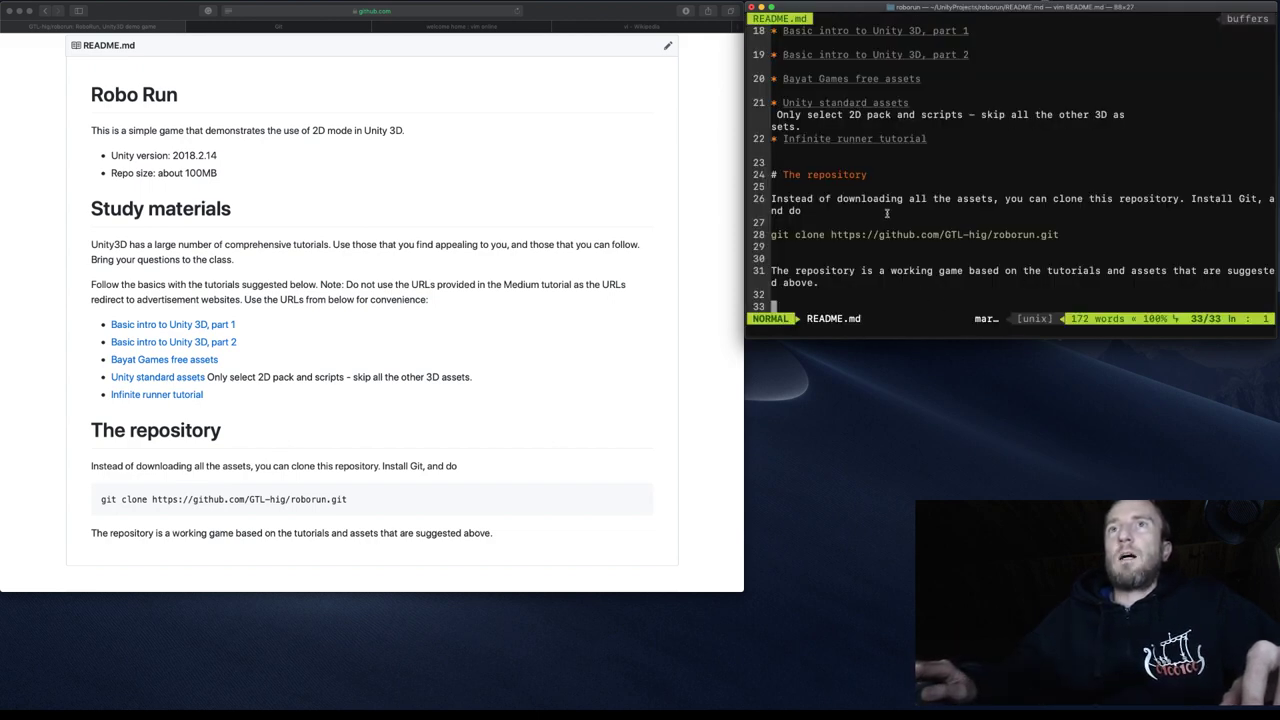
{"action": "key", "text": "j"}
{"action": "key", "text": "j"}
{"action": "key", "text": "j"}
{"action": "key", "text": "j"}
{"action": "key", "text": "j"}
{"action": "key", "text": "j"}
{"action": "key", "text": "j"}
{"action": "key", "text": "j"}
{"action": "key", "text": "j"}
{"action": "key", "text": "j"}
{"action": "key", "text": "j"}
{"action": "key", "text": "j"}
{"action": "key", "text": "j"}
{"action": "key", "text": "j"}
{"action": "key", "text": "j"}
{"action": "key", "text": "j"}
{"action": "key", "text": "j"}
{"action": "key", "text": "j"}
{"action": "key", "text": "j"}
{"action": "key", "text": "j"}
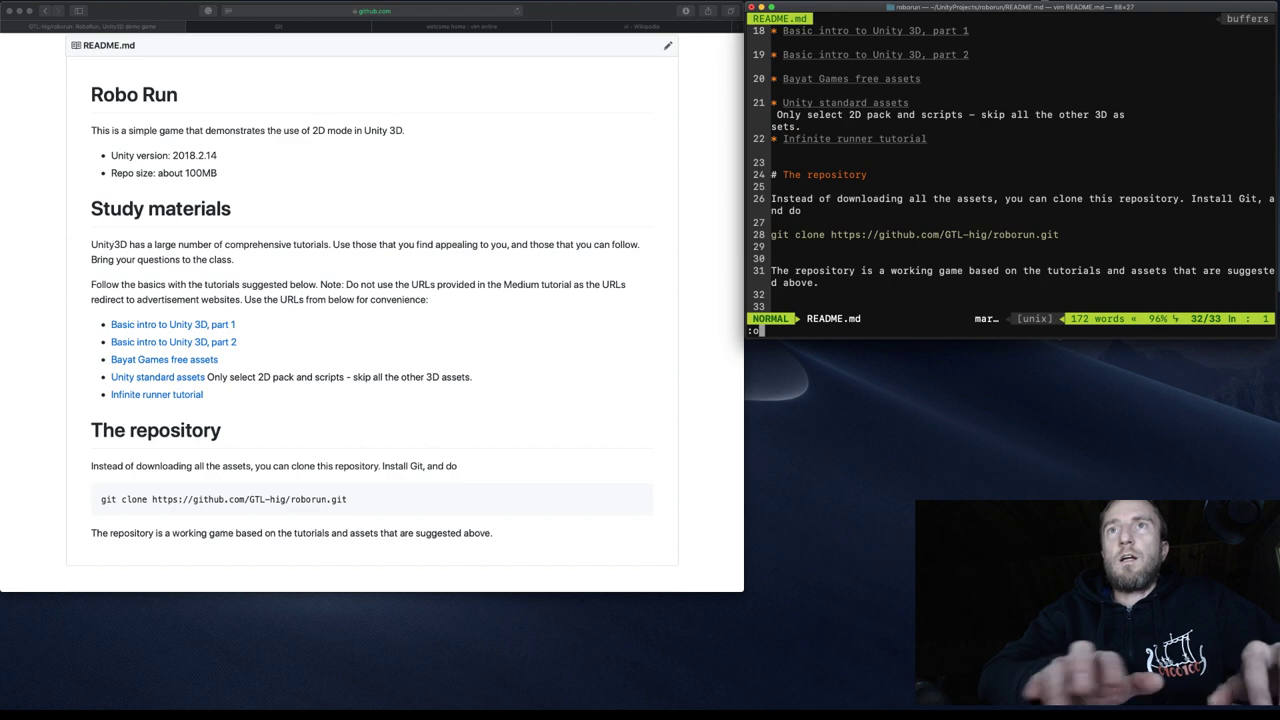
{"action": "key", "text": "BackSpace"}
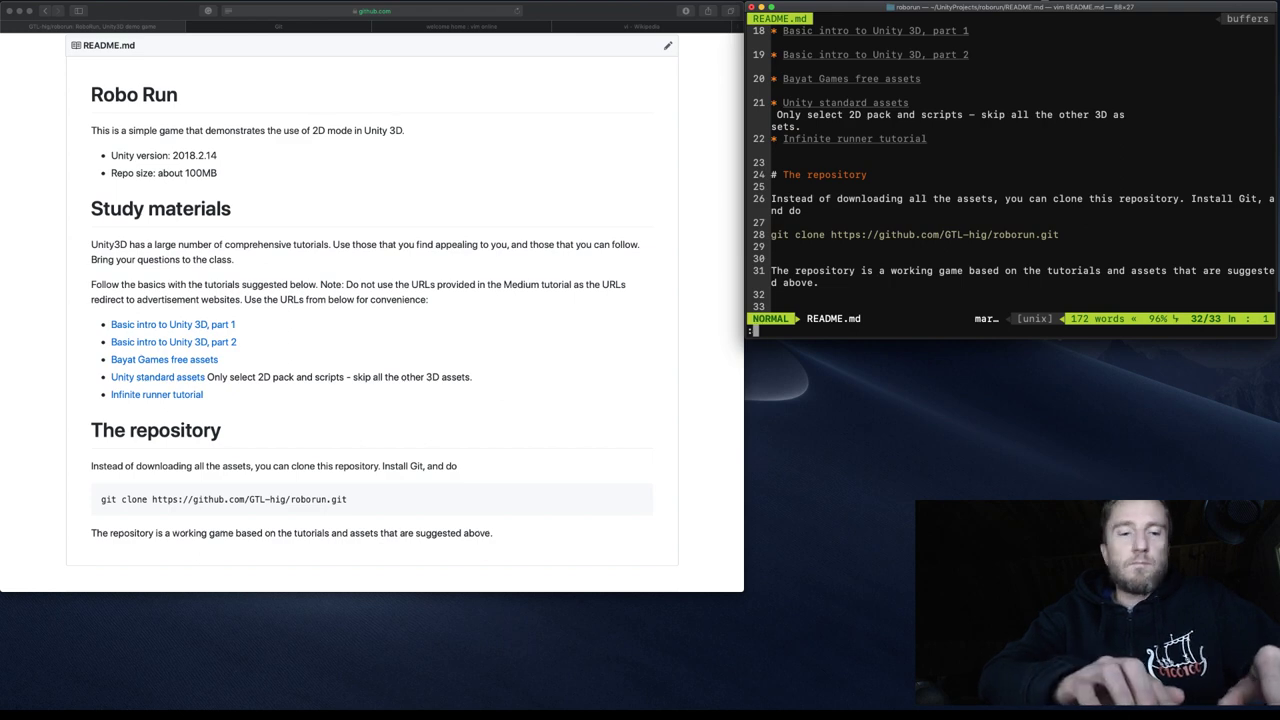
{"action": "type", "text": "q"}
{"action": "key", "text": "Return"}
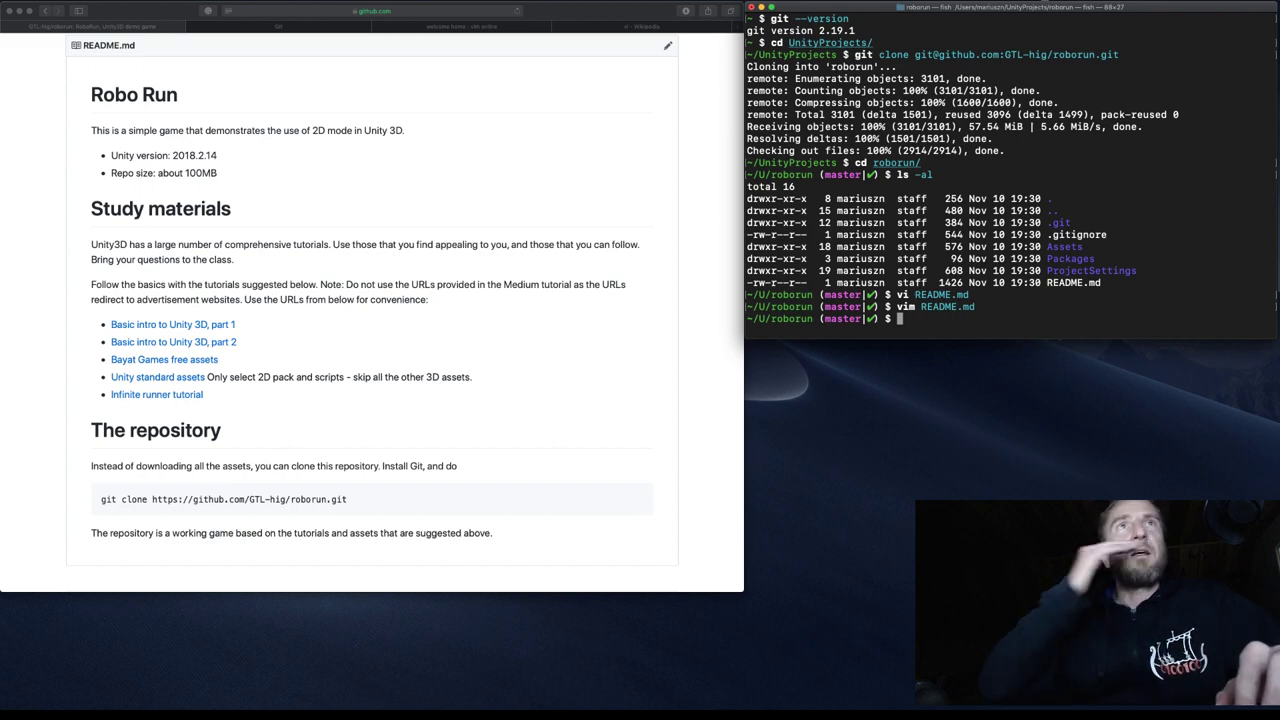
Switch to the Wikipedia article on vi and highlight the text on its author and its initial release entry.
{"action": "left_click", "coordinate": [640, 26]}
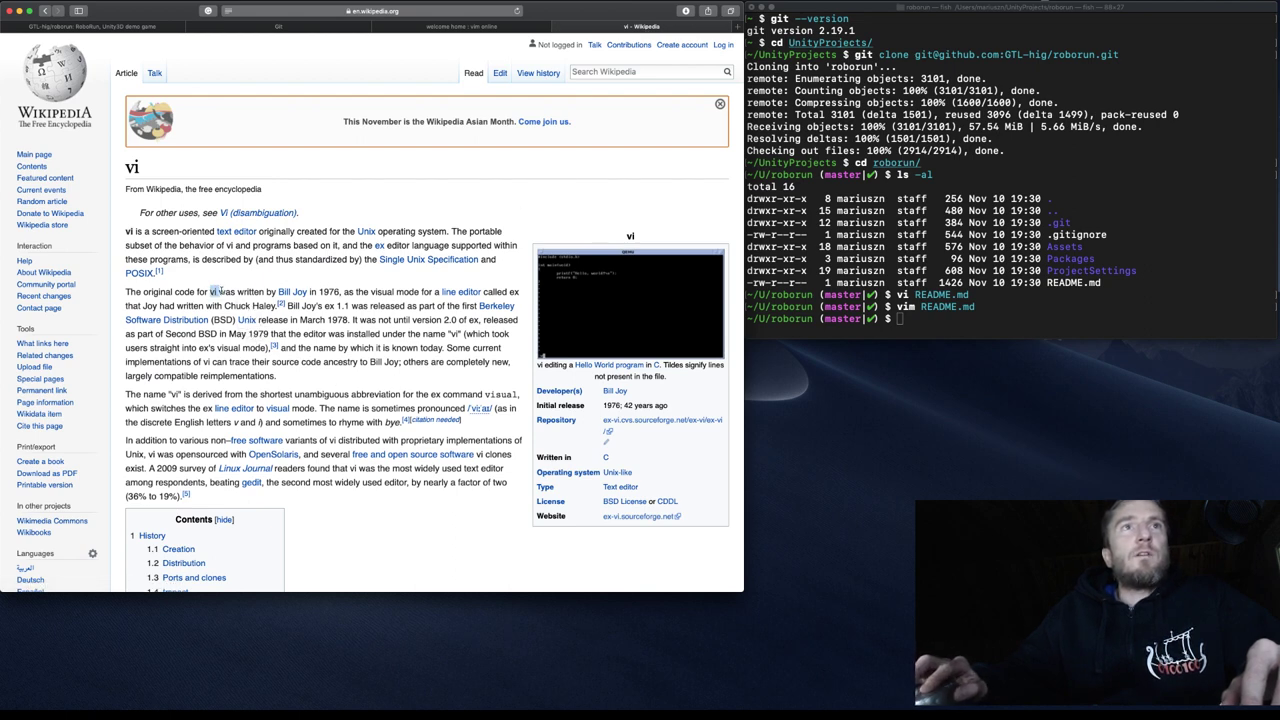
{"action": "left_click_drag", "start_coordinate": [210, 292], "coordinate": [353, 292]}
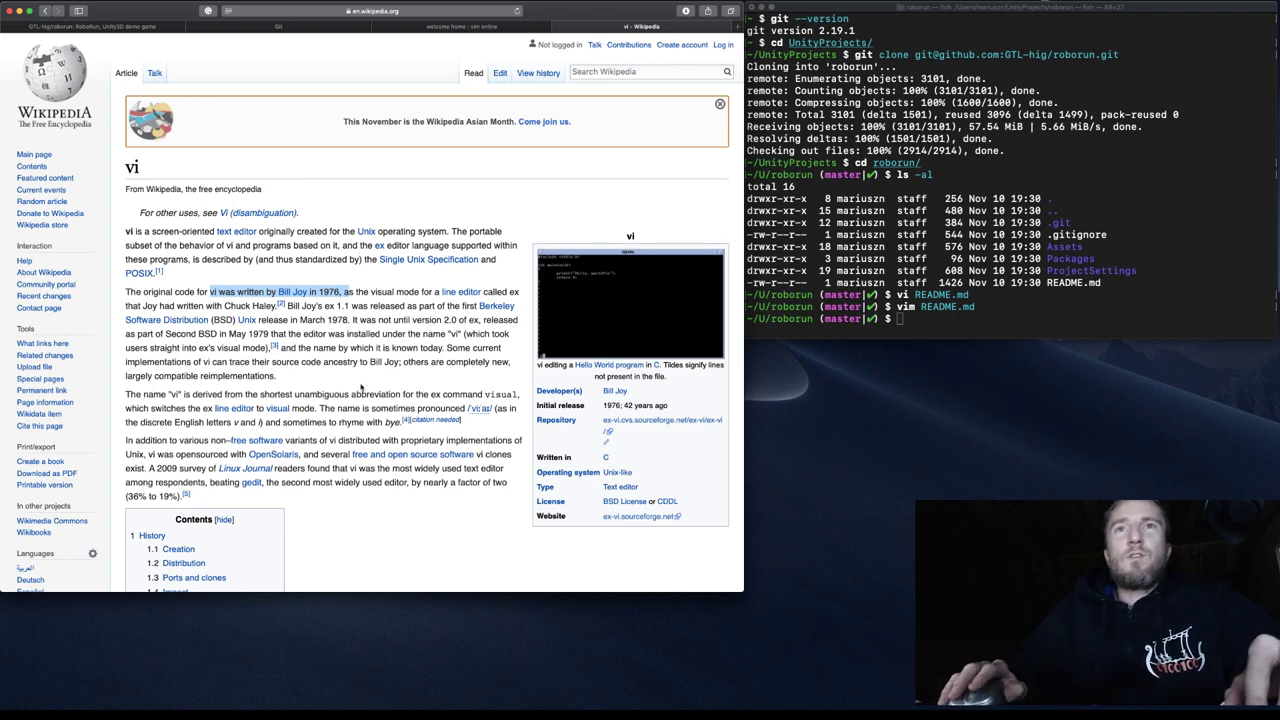
{"action": "triple_click", "coordinate": [668, 405]}
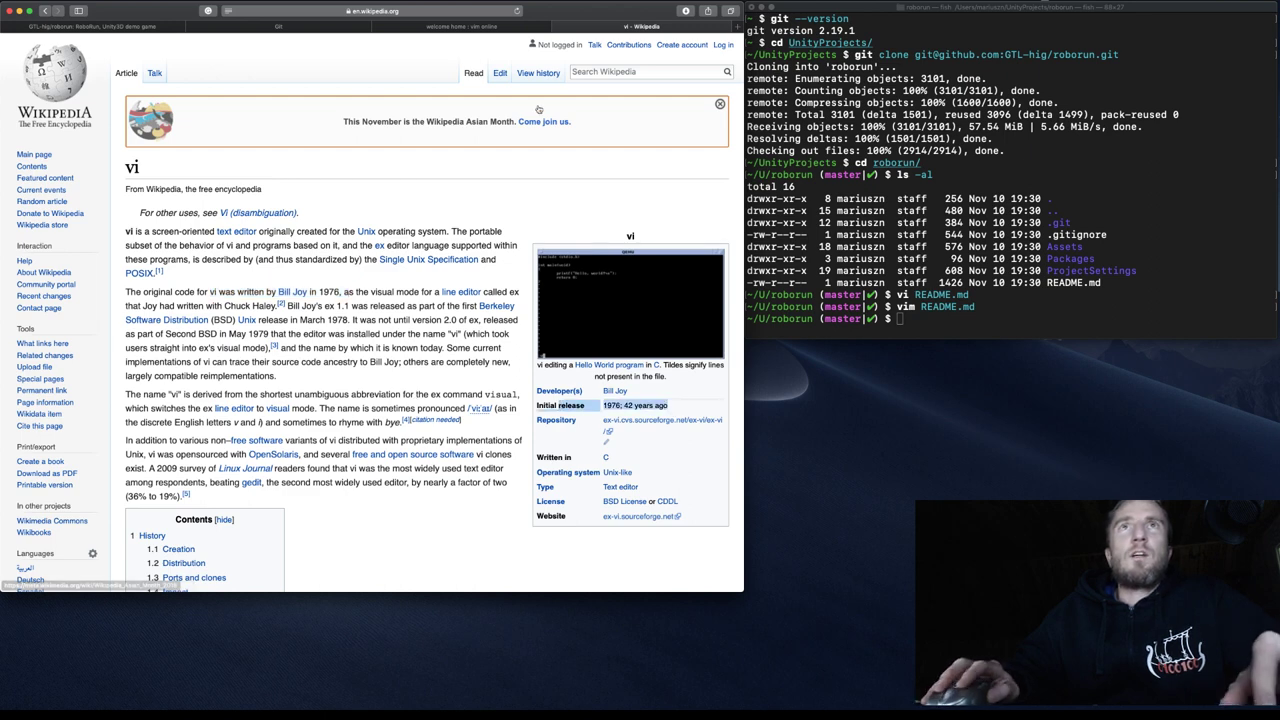
Switch to the Vim home page in the browser.
{"action": "left_click", "coordinate": [430, 28]}
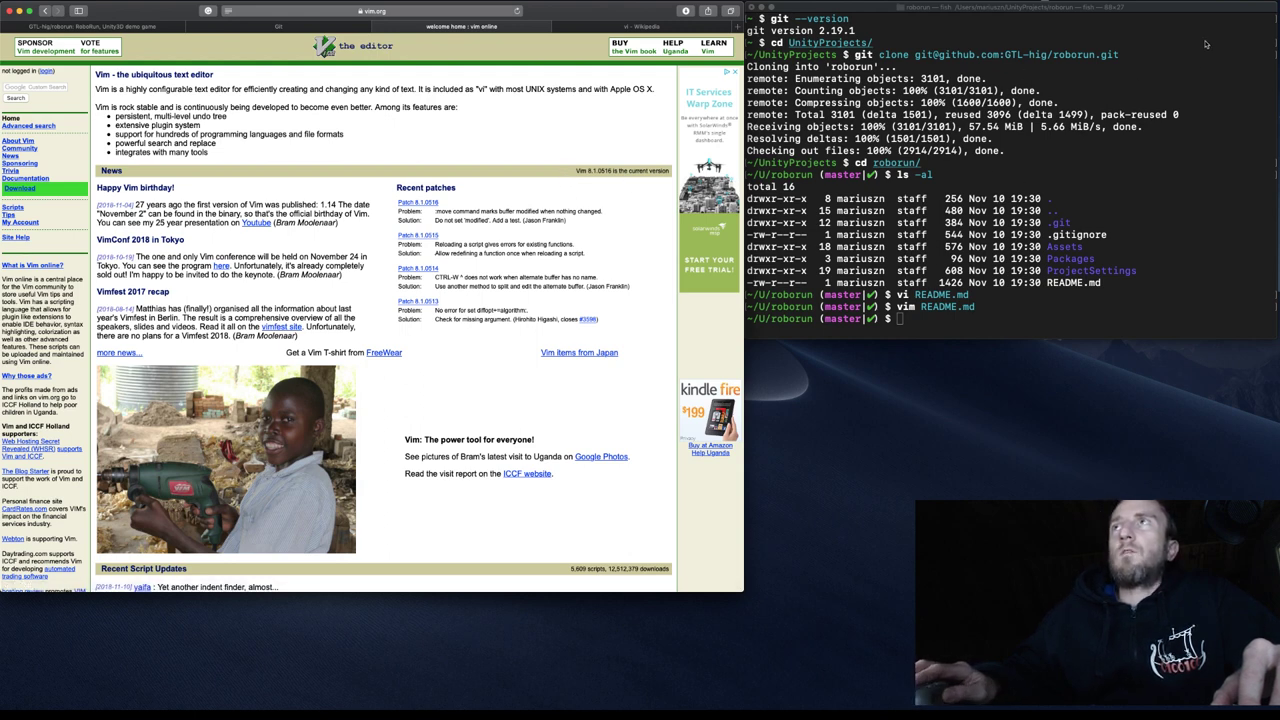
Launch Unity and open the cloned roborun project from the UnityProjects folder.
{"action": "key", "text": "super+space"}
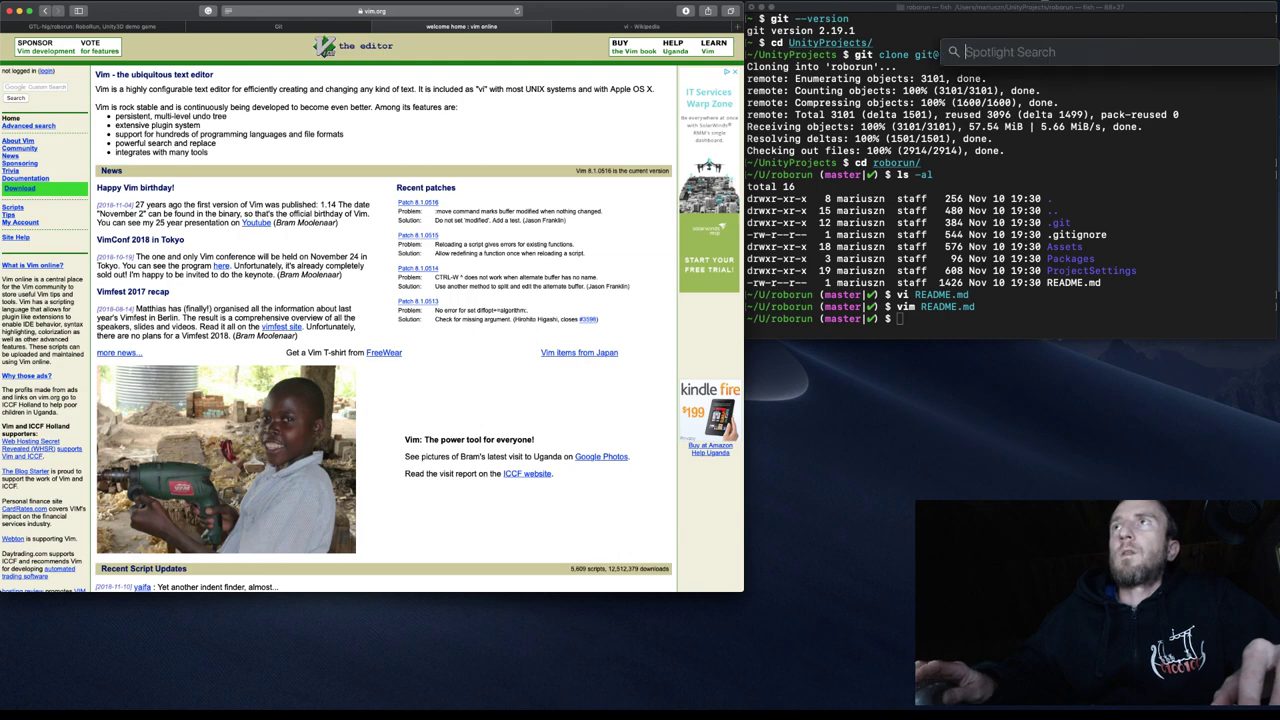
{"action": "type", "text": "unity"}
{"action": "key", "text": "Return"}
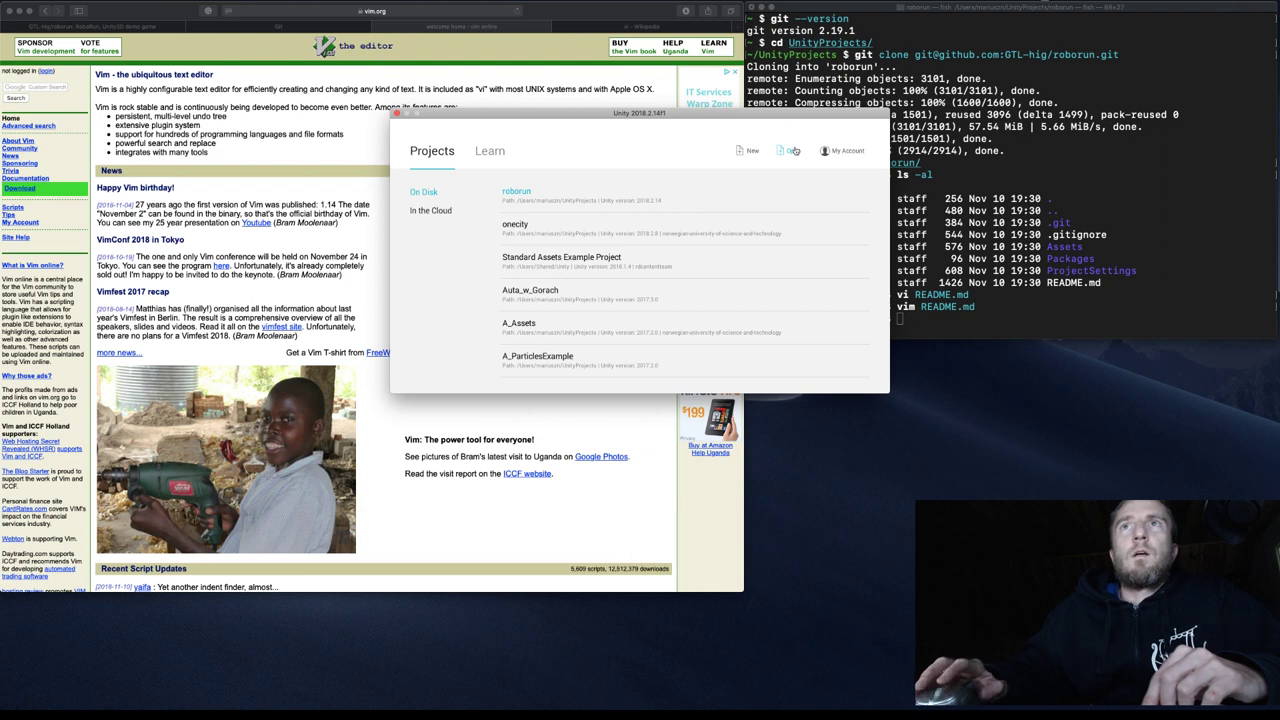
{"action": "left_click", "coordinate": [794, 150]}
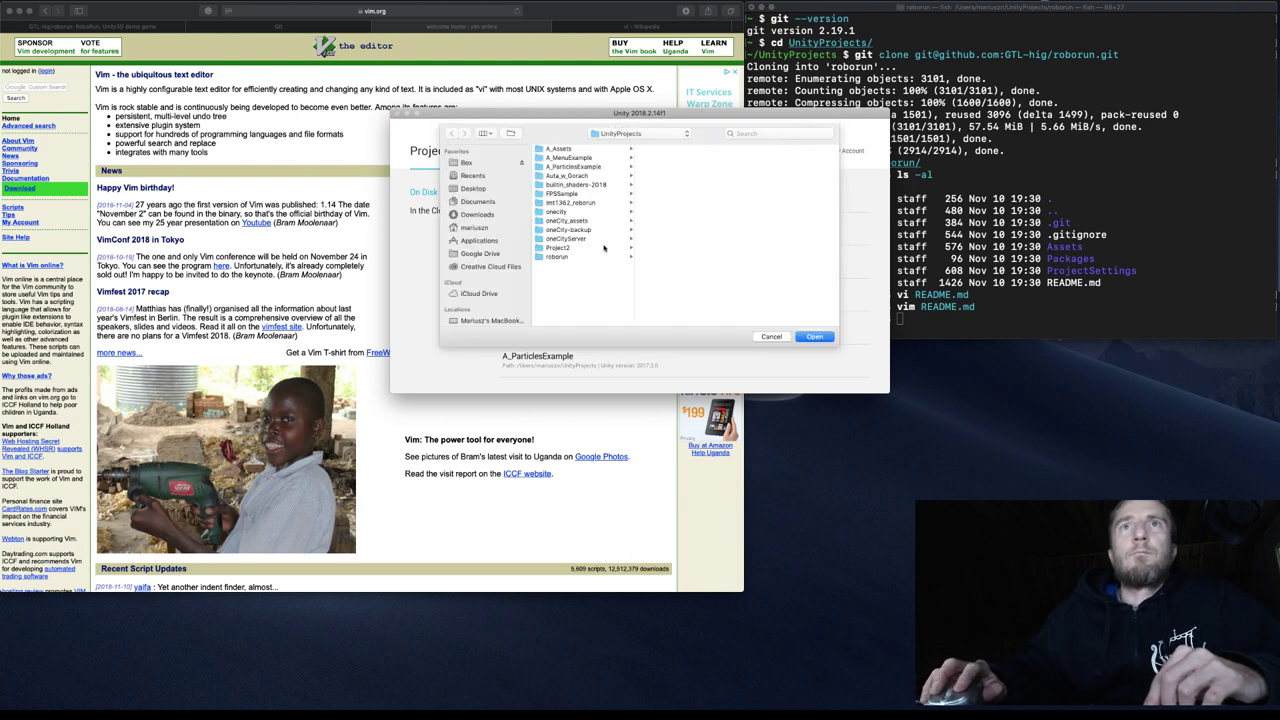
{"action": "left_click", "coordinate": [592, 256]}
{"action": "left_click", "coordinate": [820, 338]}
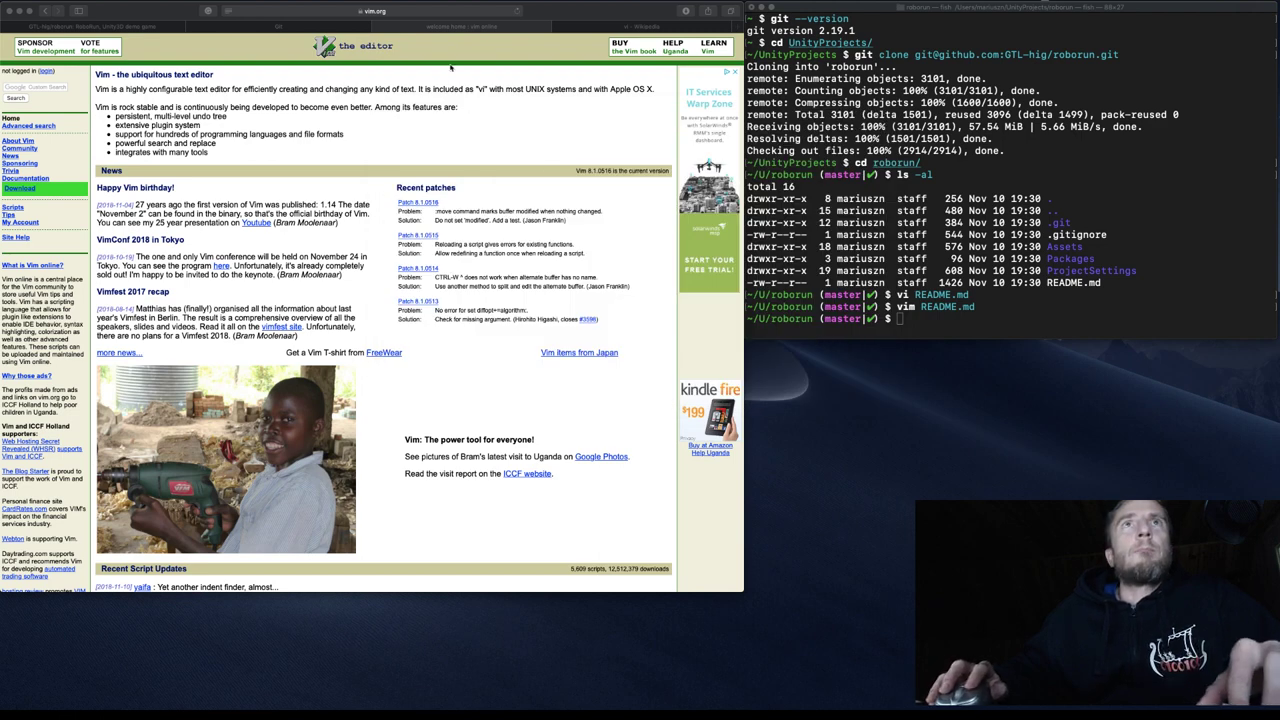
Close the Vim, Wikipedia and Git pages so that only the roborun GitHub page stays open.
{"action": "left_click", "coordinate": [377, 28]}
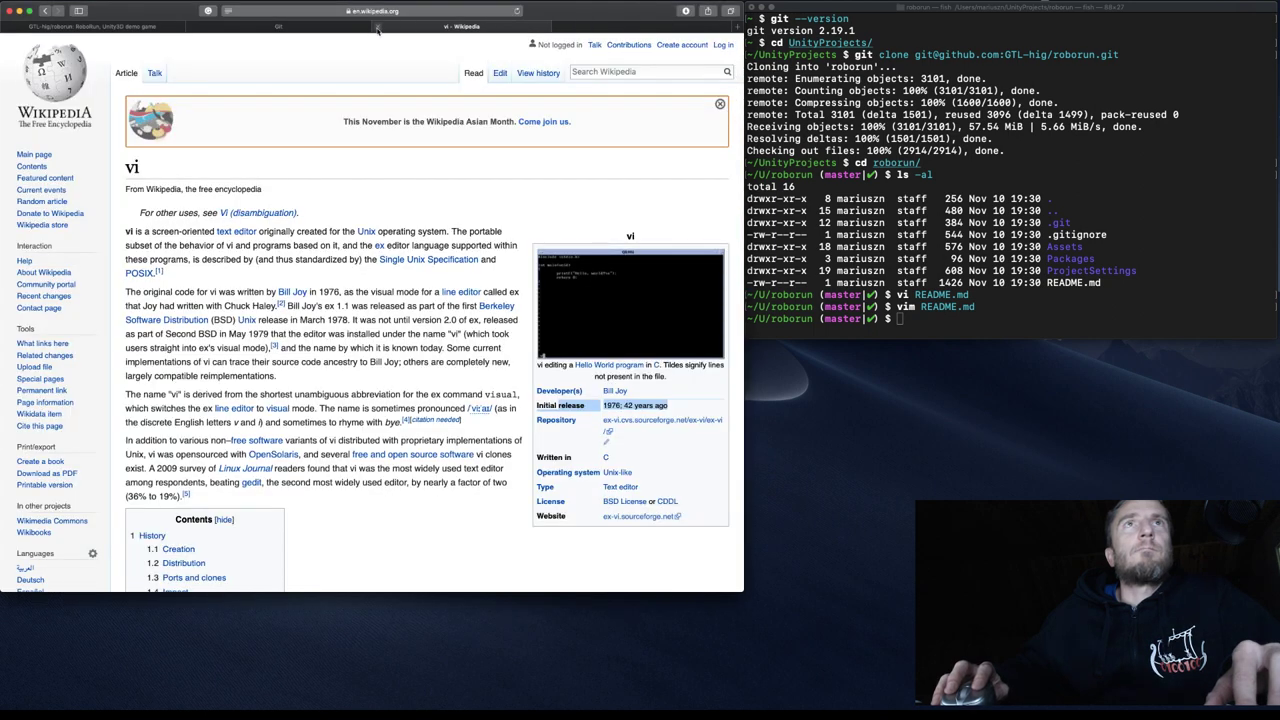
{"action": "left_click", "coordinate": [377, 28]}
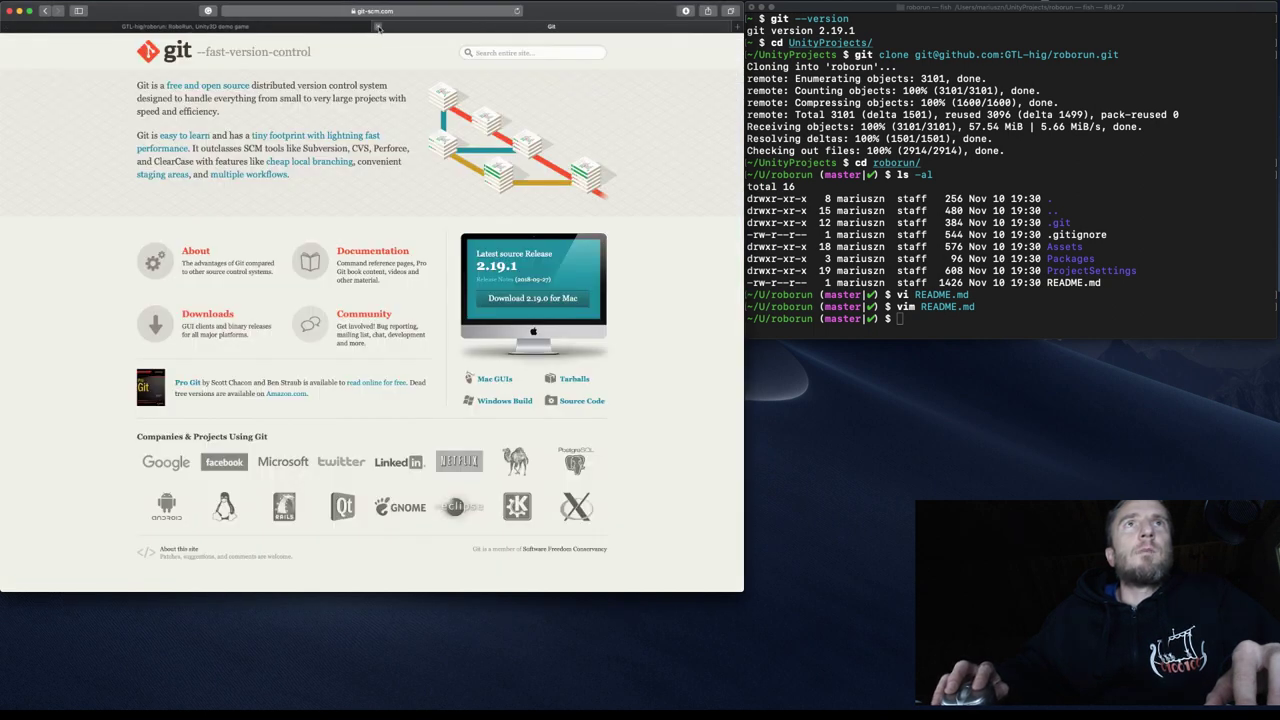
{"action": "left_click", "coordinate": [377, 28]}
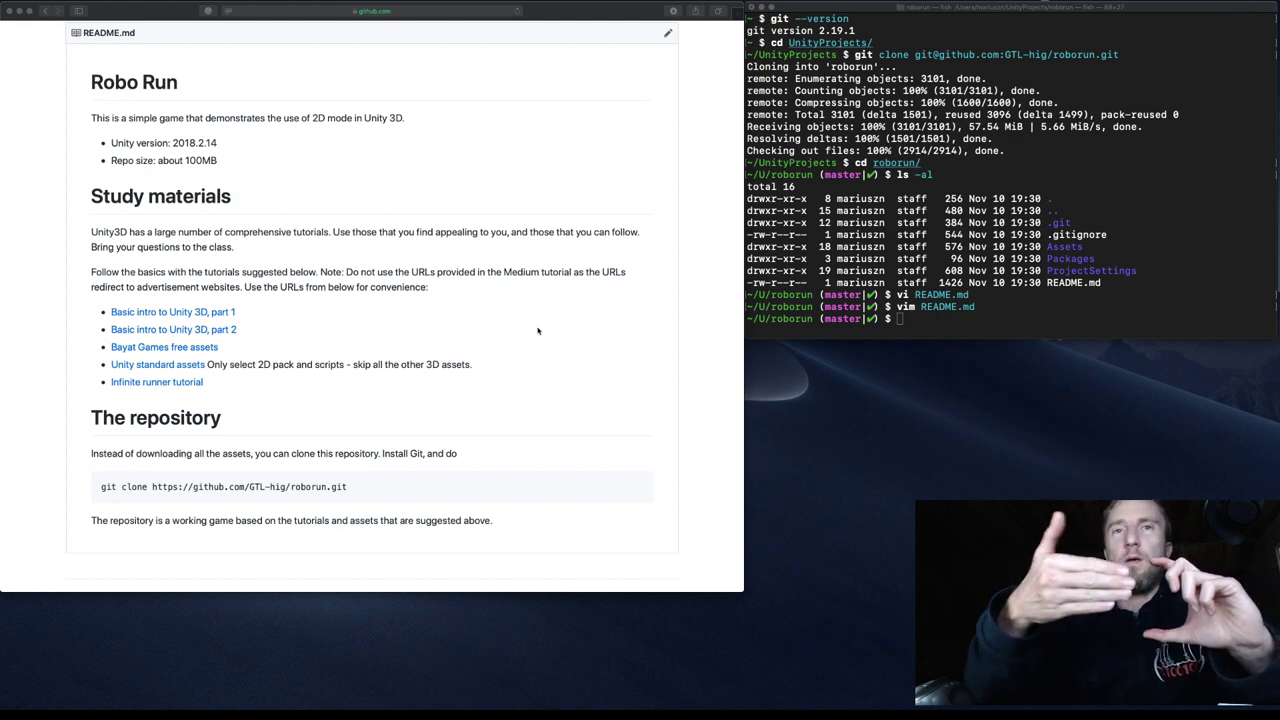
Switch to the Unity editor in windowed mode and shrink its window slightly from the lower-left corner.
{"action": "key", "text": "super+ctrl+f"}
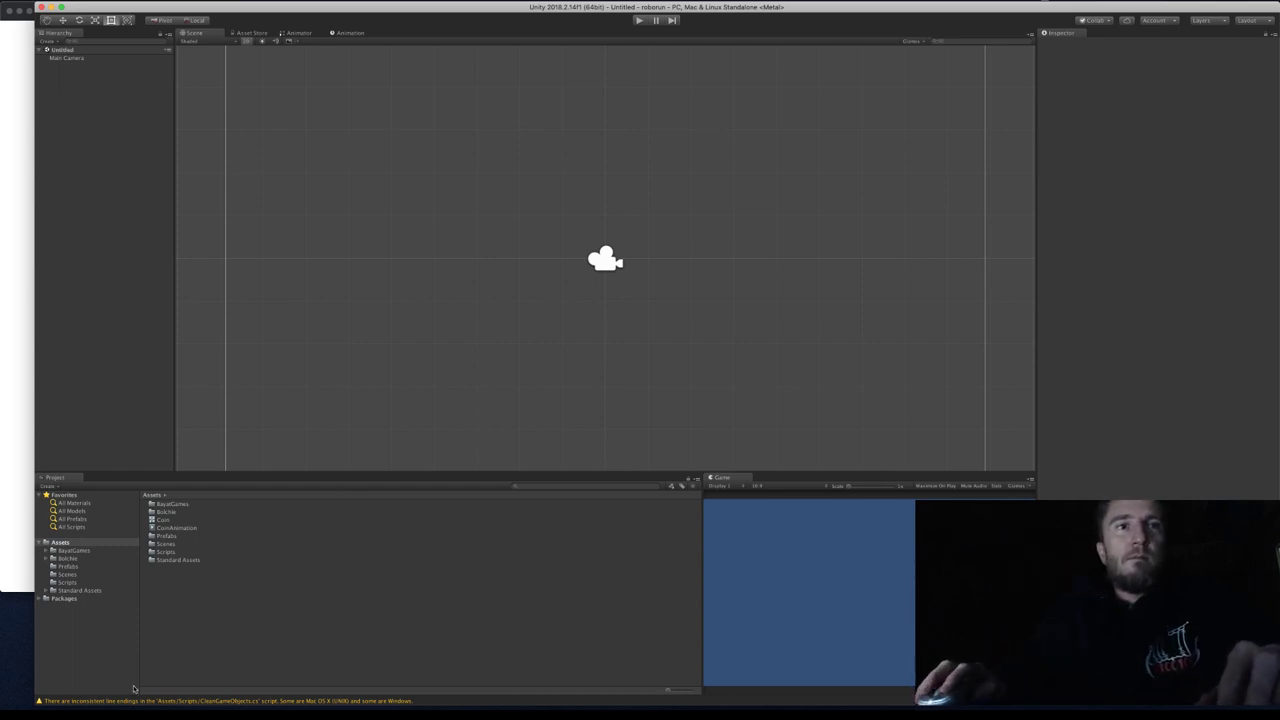
{"action": "left_click_drag", "start_coordinate": [35, 700], "coordinate": [66, 686]}
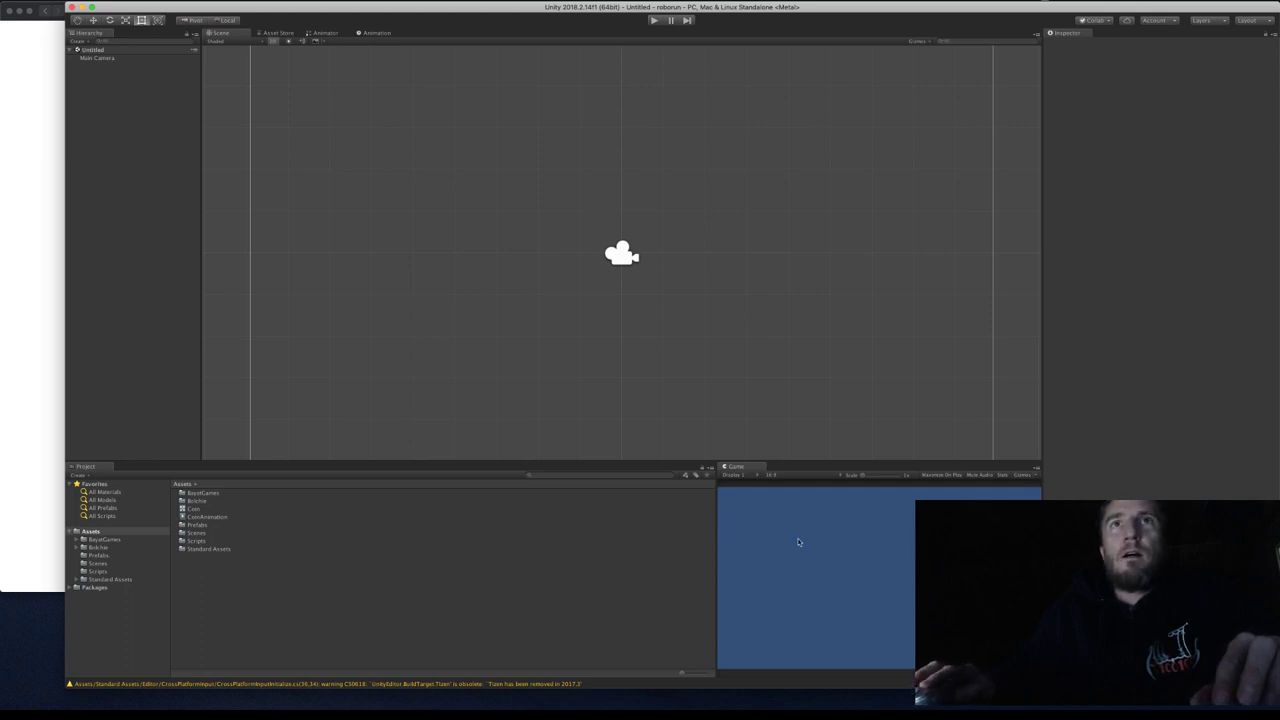
Try docking the Game view between the Hierarchy and the Scene view, and restore the previous layout with a narrow Hierarchy.
{"action": "left_click_drag", "start_coordinate": [736, 469], "coordinate": [328, 100]}
{"action": "left_click_drag", "start_coordinate": [228, 74], "coordinate": [214, 82]}
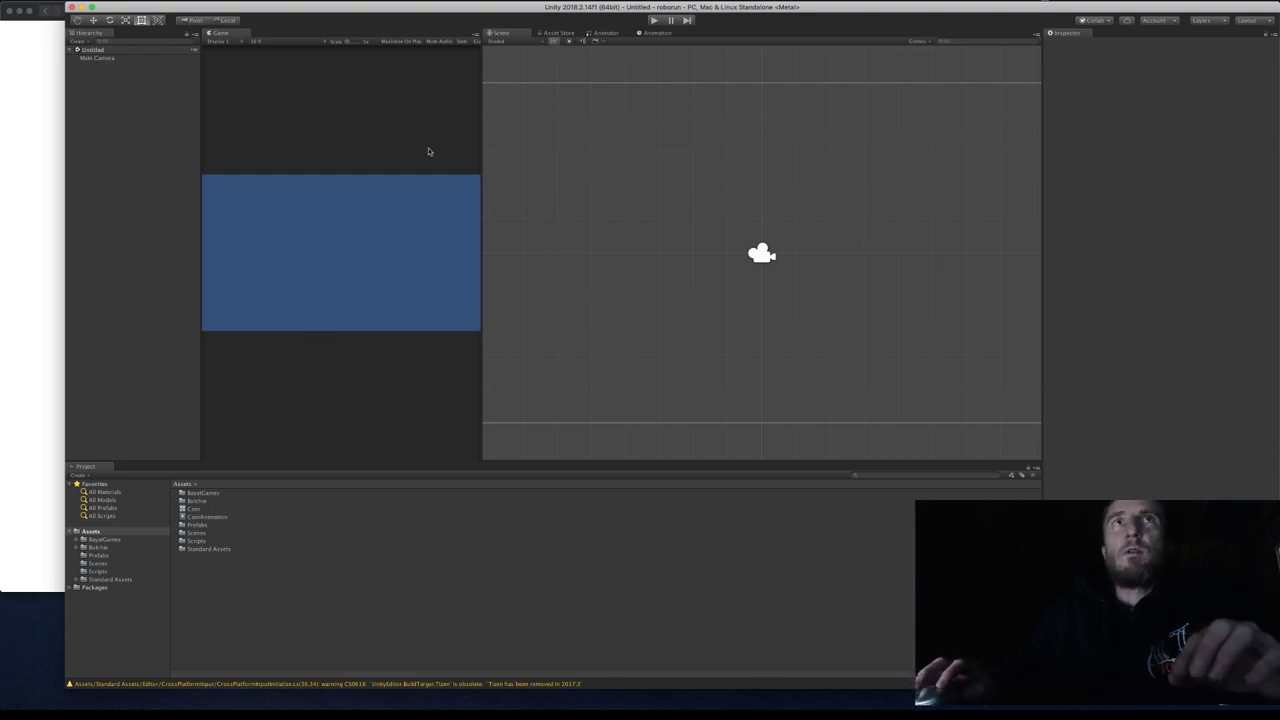
{"action": "left_click_drag", "start_coordinate": [230, 35], "coordinate": [903, 566]}
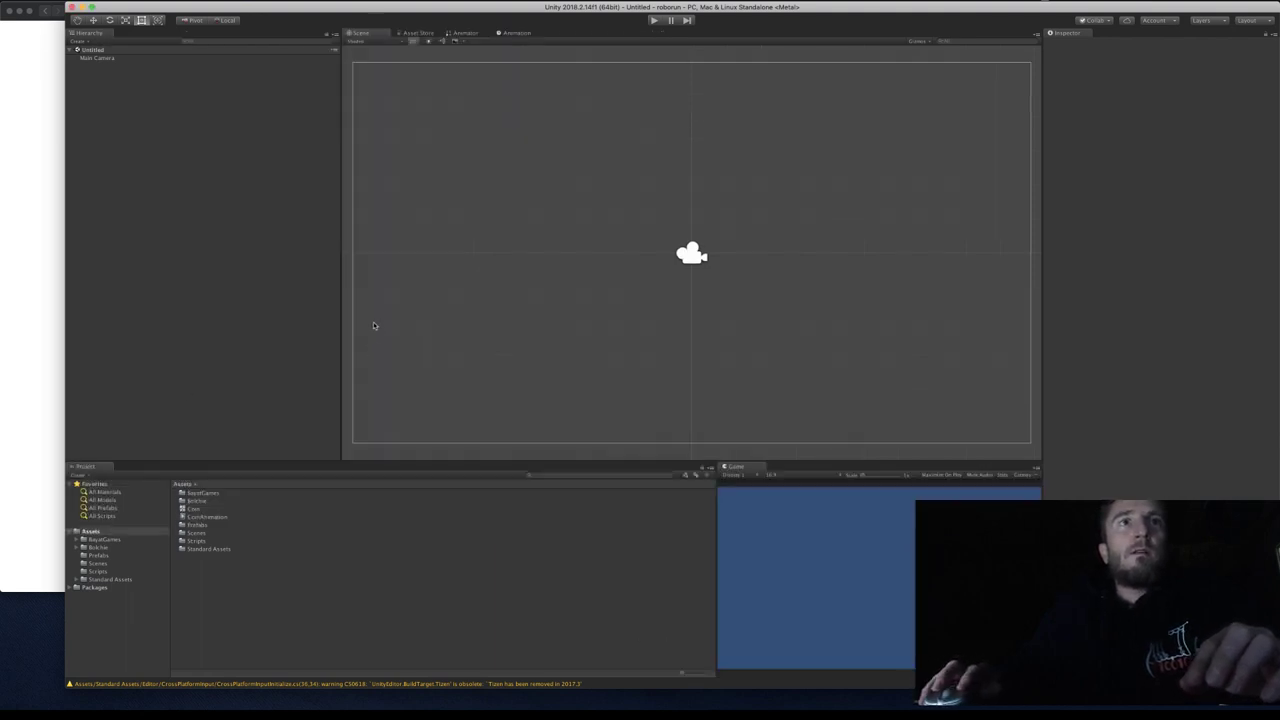
{"action": "left_click_drag", "start_coordinate": [339, 309], "coordinate": [232, 295]}
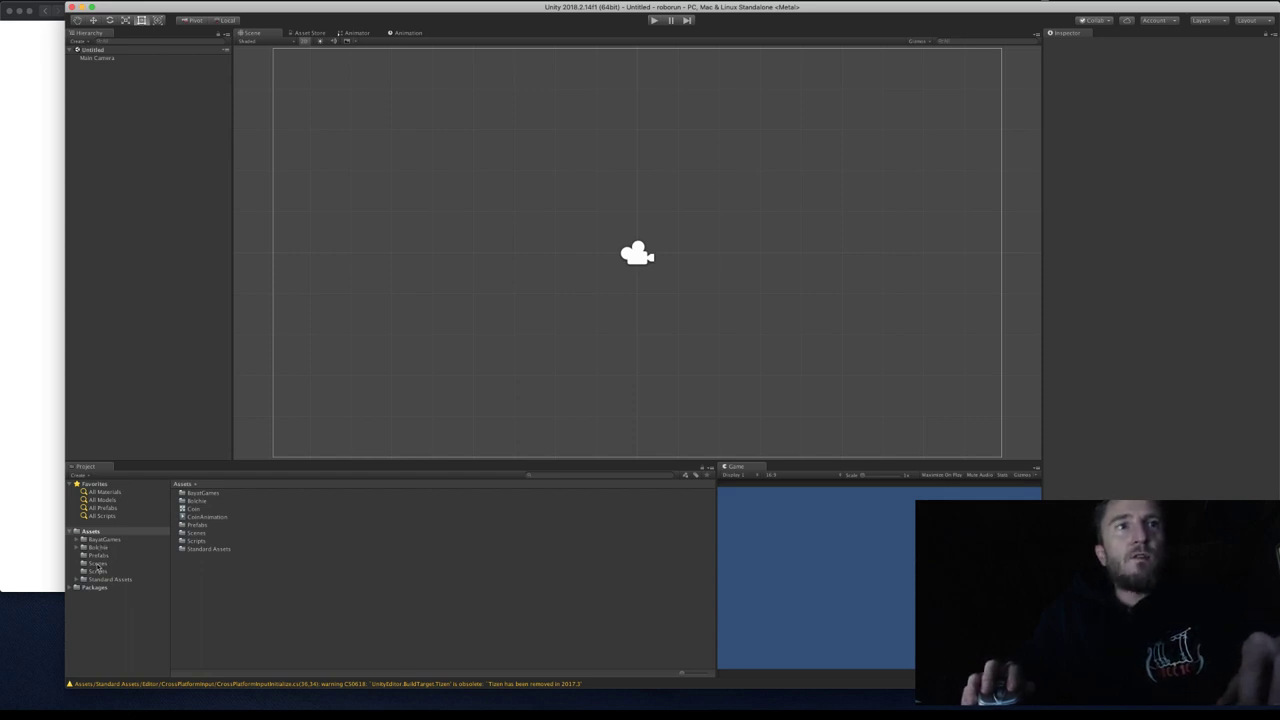
Examine the project's Scenes folder, the subfolders of BayatGames including GUI, and the Scene folder of the neighbouring asset package.
{"action": "left_click", "coordinate": [97, 564]}
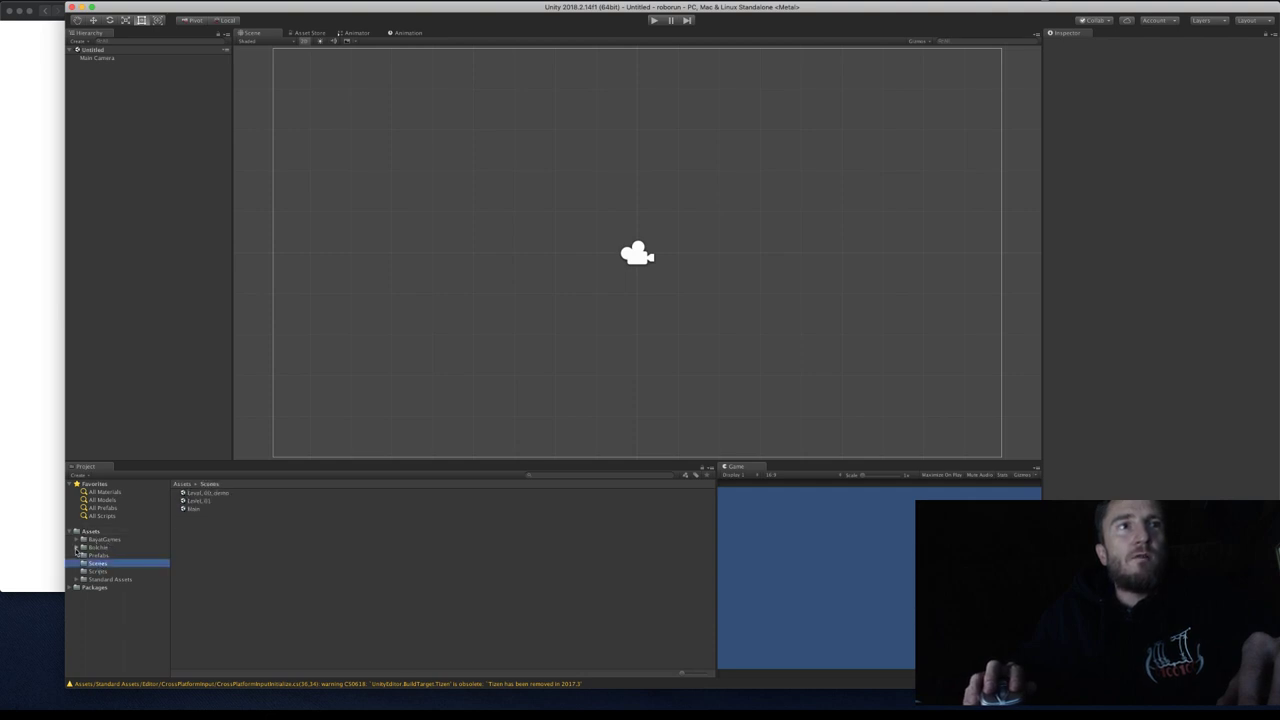
{"action": "left_click", "coordinate": [76, 548]}
{"action": "left_click", "coordinate": [76, 539]}
{"action": "left_click", "coordinate": [84, 611]}
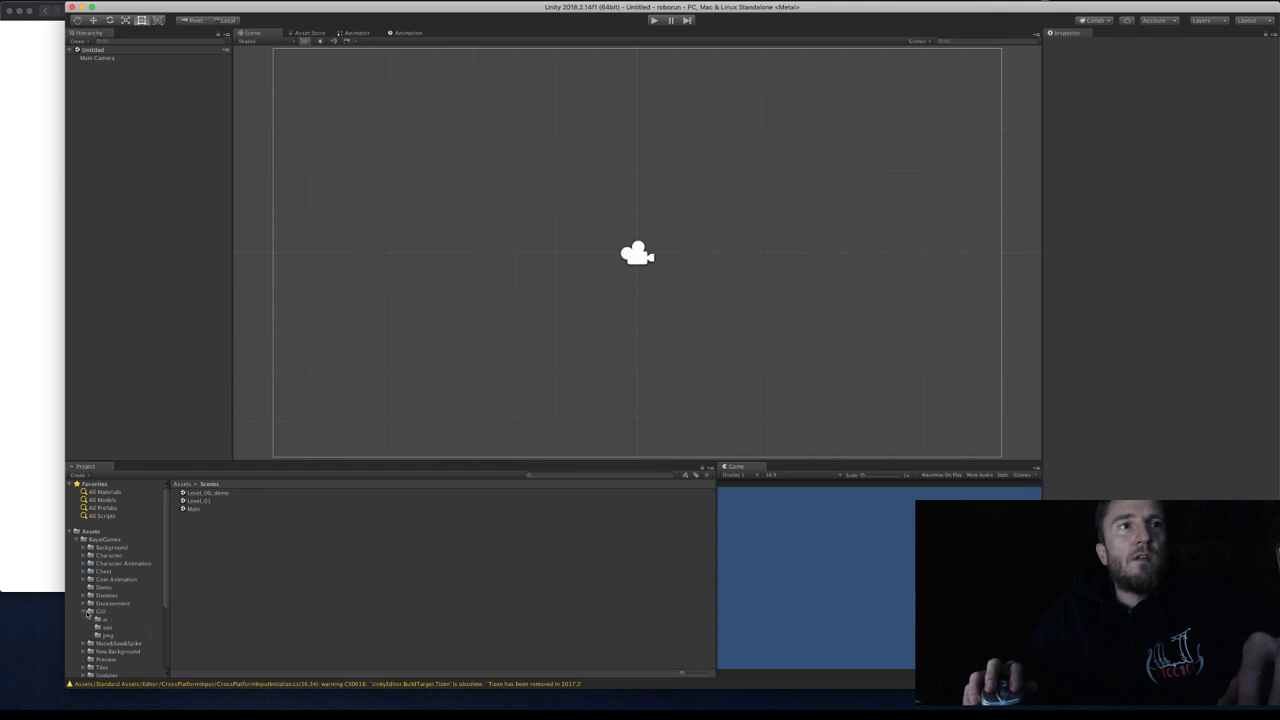
{"action": "scroll", "coordinate": [170, 596], "scroll_direction": "down", "scroll_amount": 3}
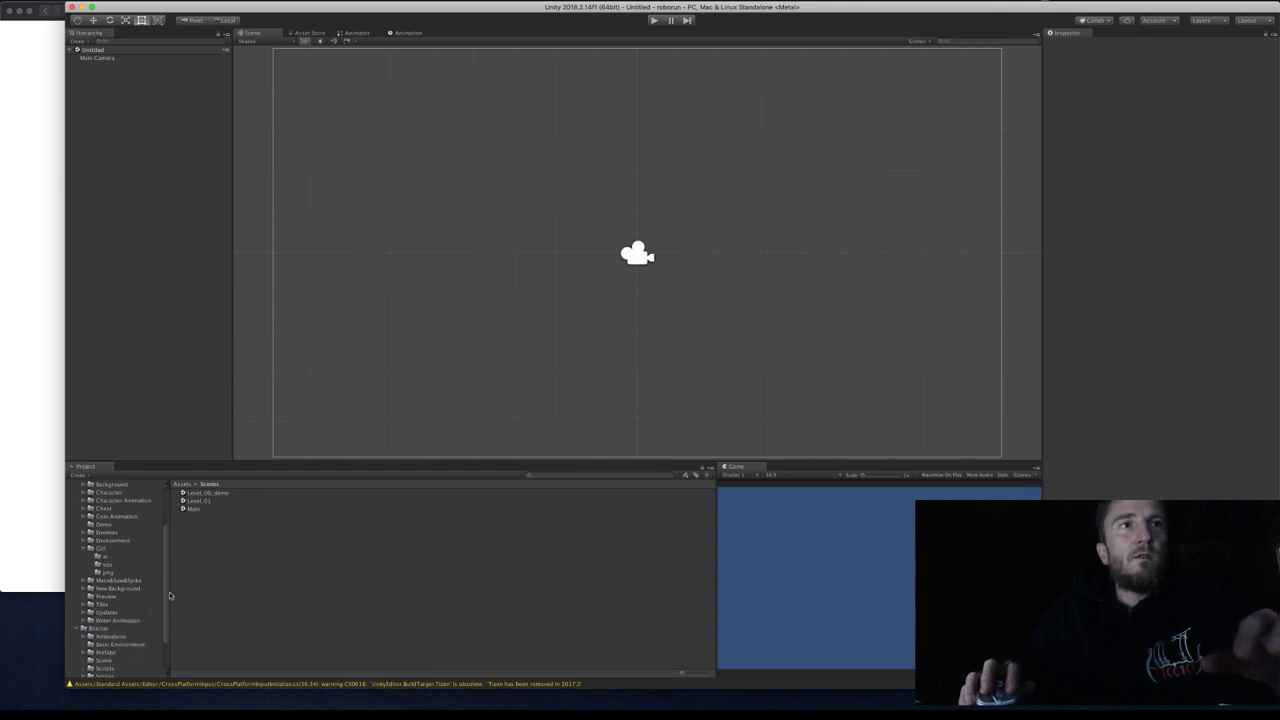
{"action": "scroll", "coordinate": [170, 596], "scroll_direction": "down", "scroll_amount": 2}
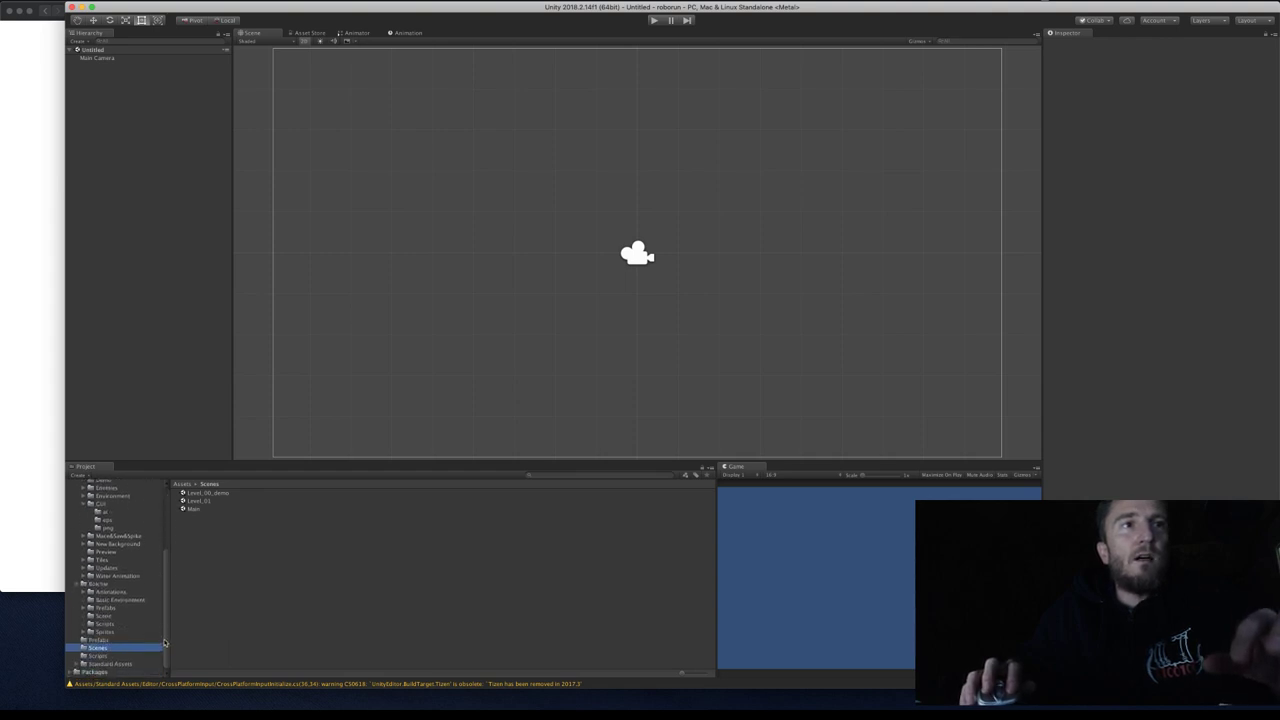
{"action": "left_click", "coordinate": [105, 617]}
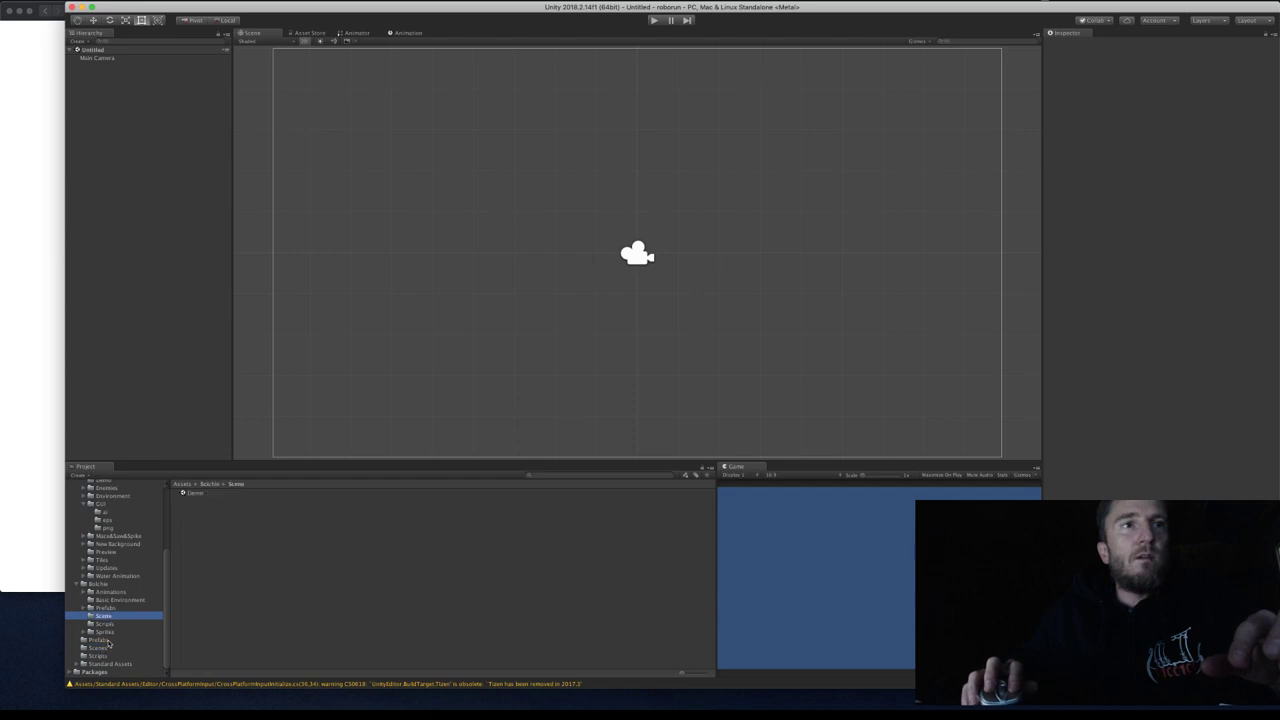
Rename the project's Scenes folder directly under Assets as _Scenes.
{"action": "left_click", "coordinate": [112, 649]}
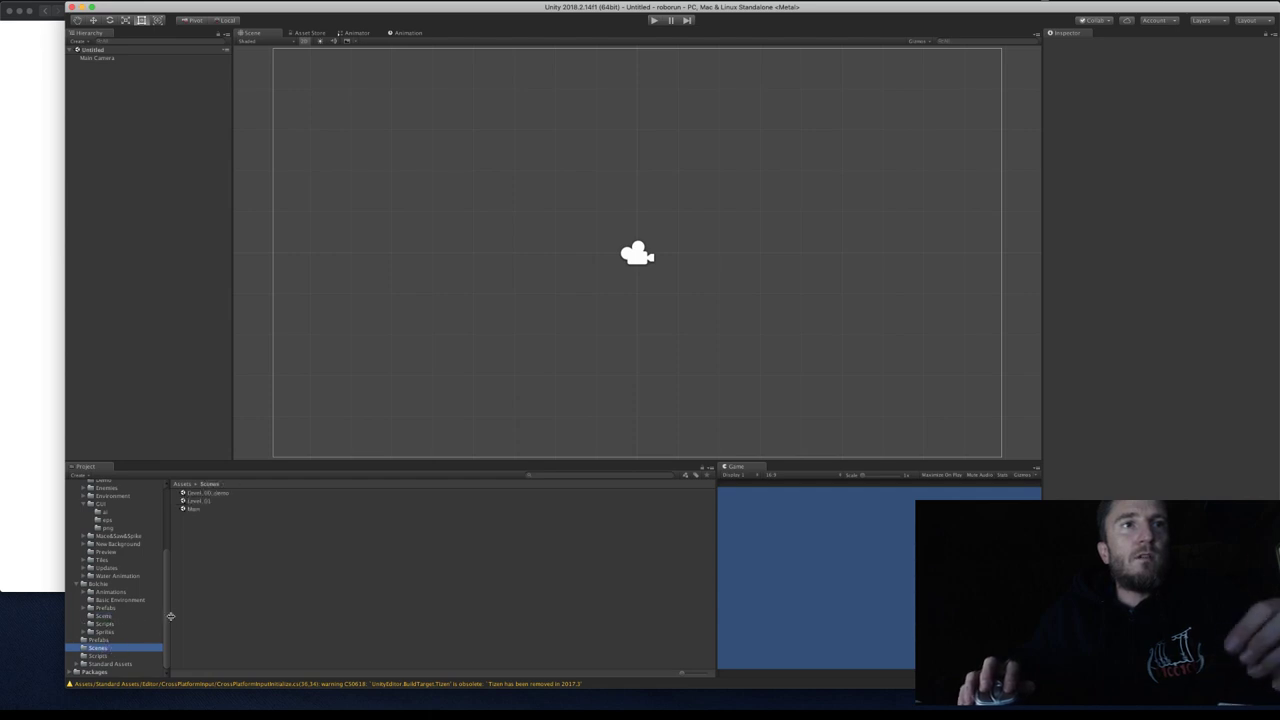
{"action": "left_click", "coordinate": [97, 649]}
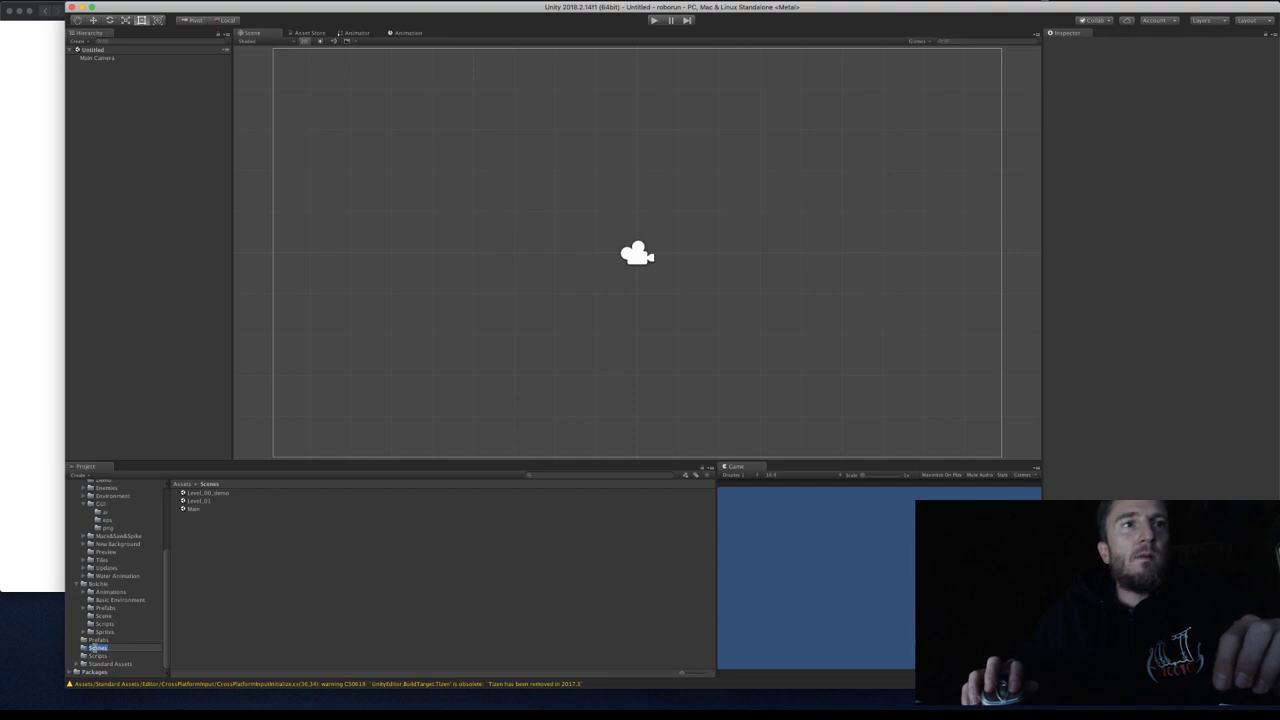
{"action": "key", "text": "Return"}
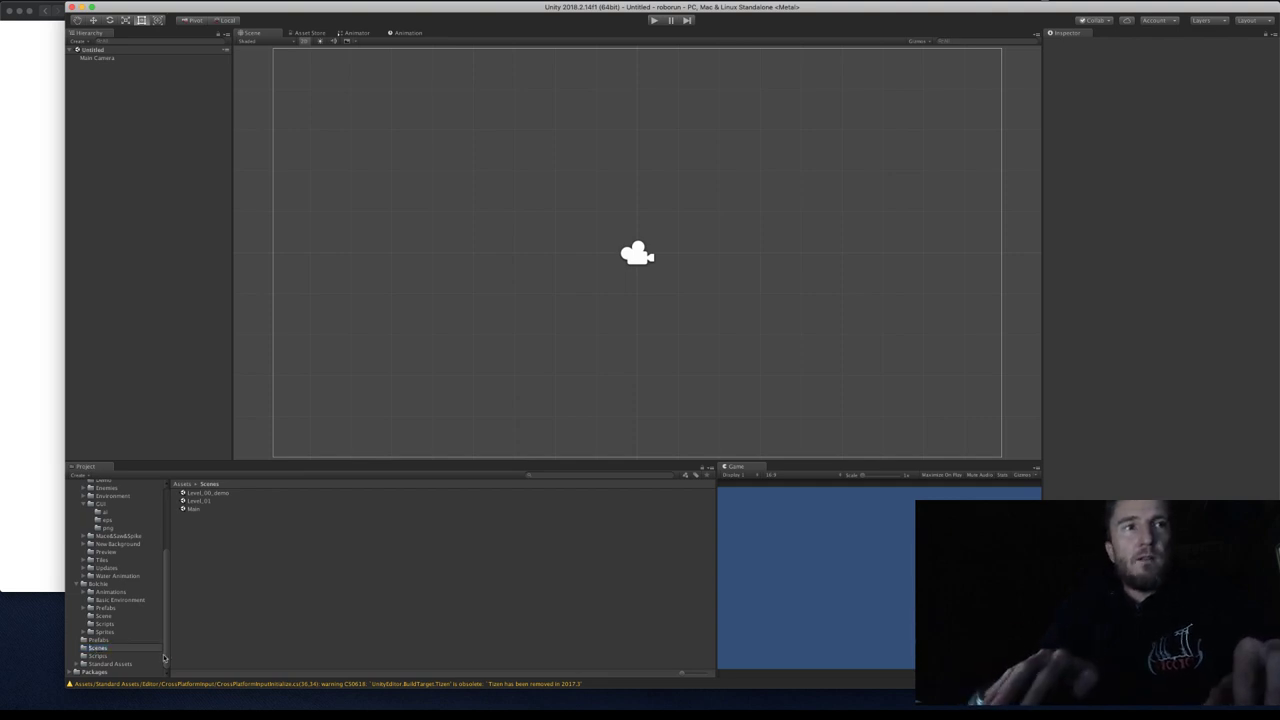
{"action": "type", "text": "_"}
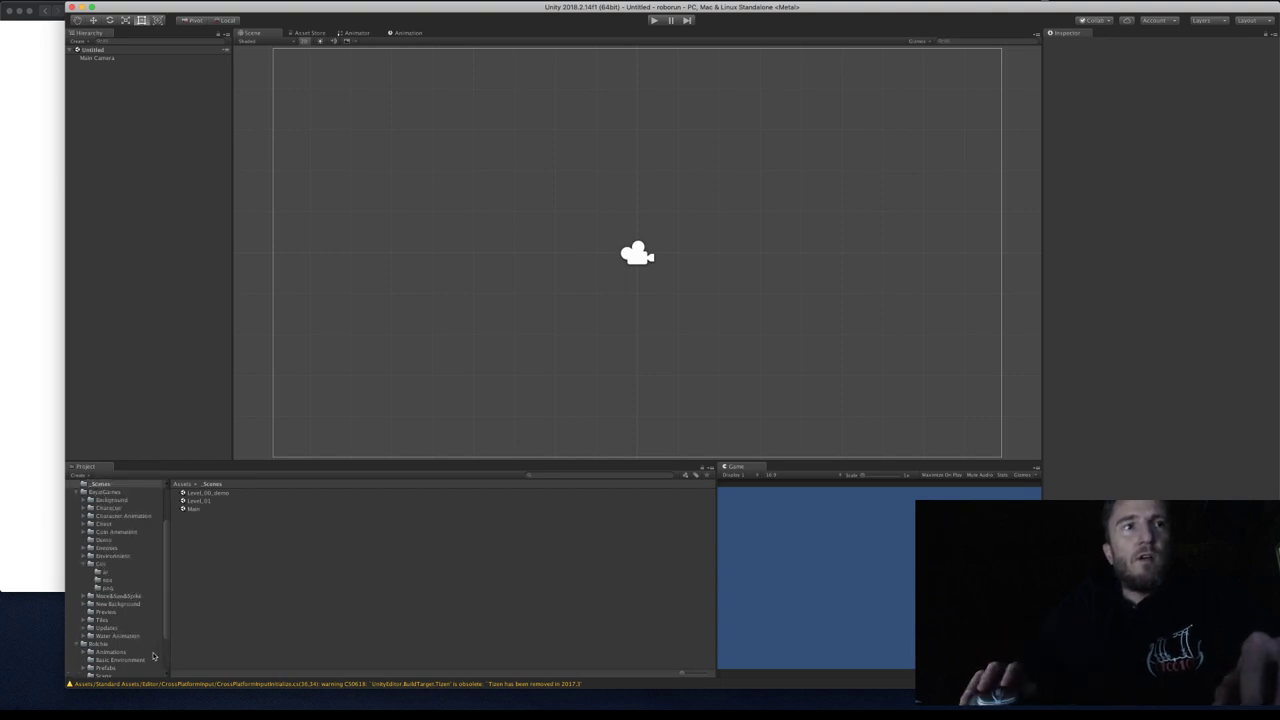
Rename the project's Prefabs folder directly under Assets as _Prefabs.
{"action": "scroll", "coordinate": [138, 659], "scroll_direction": "down", "scroll_amount": 3}
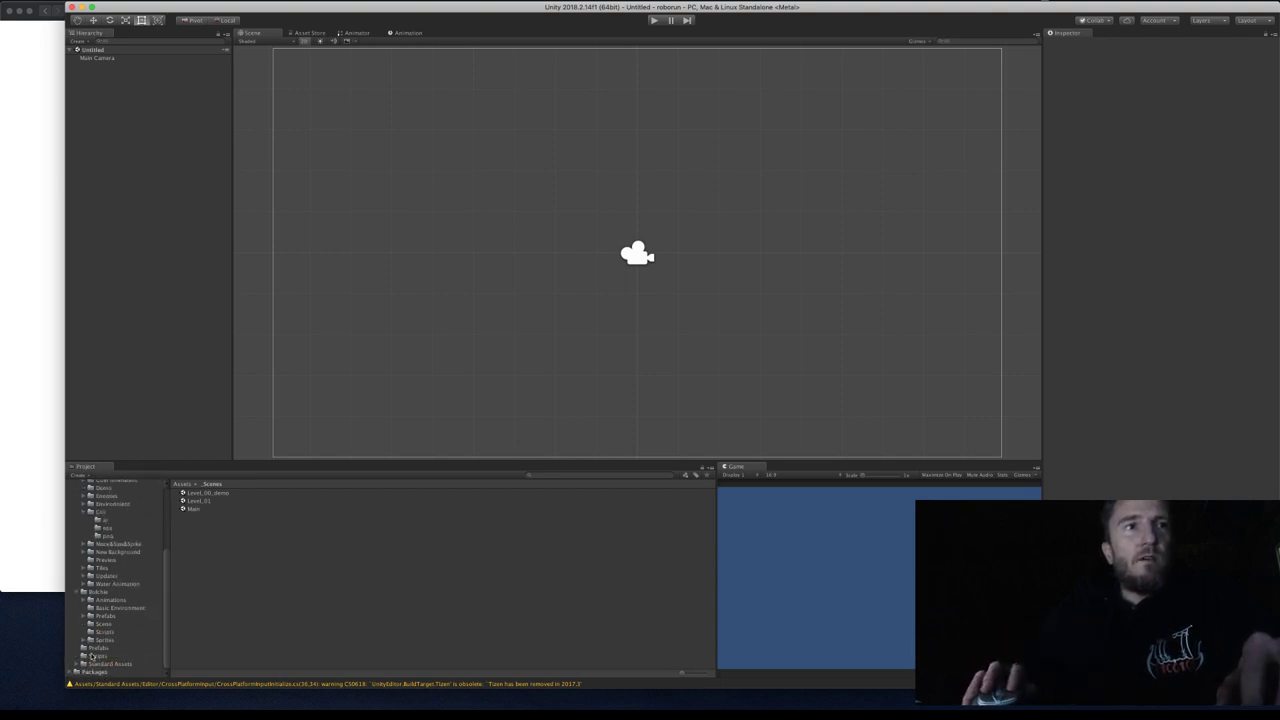
{"action": "left_click", "coordinate": [96, 649]}
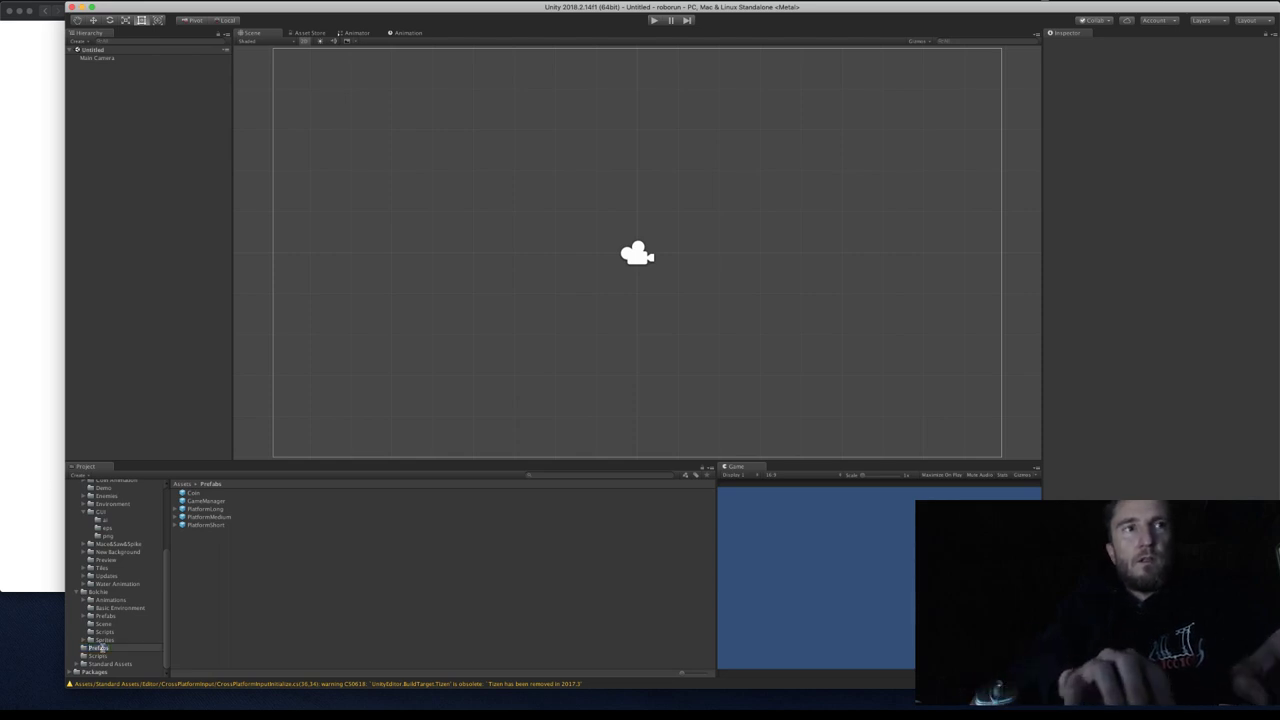
{"action": "key", "text": "Return"}
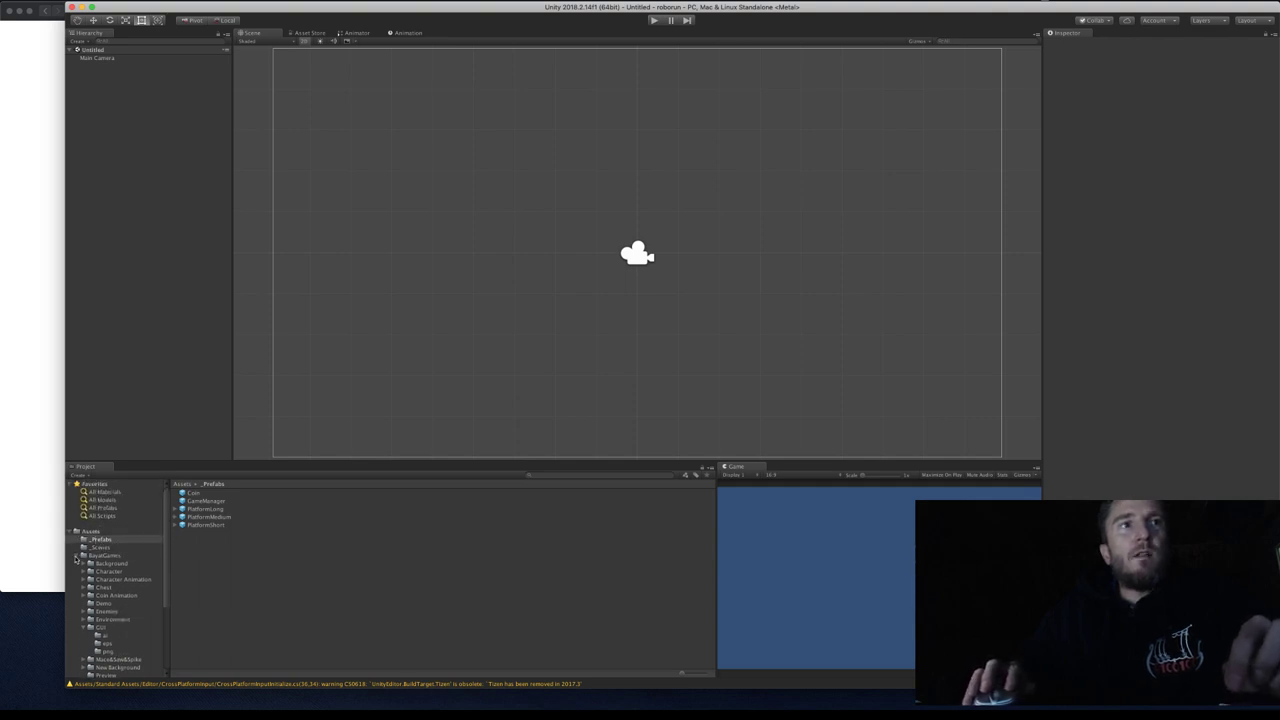
Collapse BayatGames and look through the contents of _Scenes, BayatGames, Standard Assets and the asset package folder below BayatGames.
{"action": "left_click", "coordinate": [77, 556]}
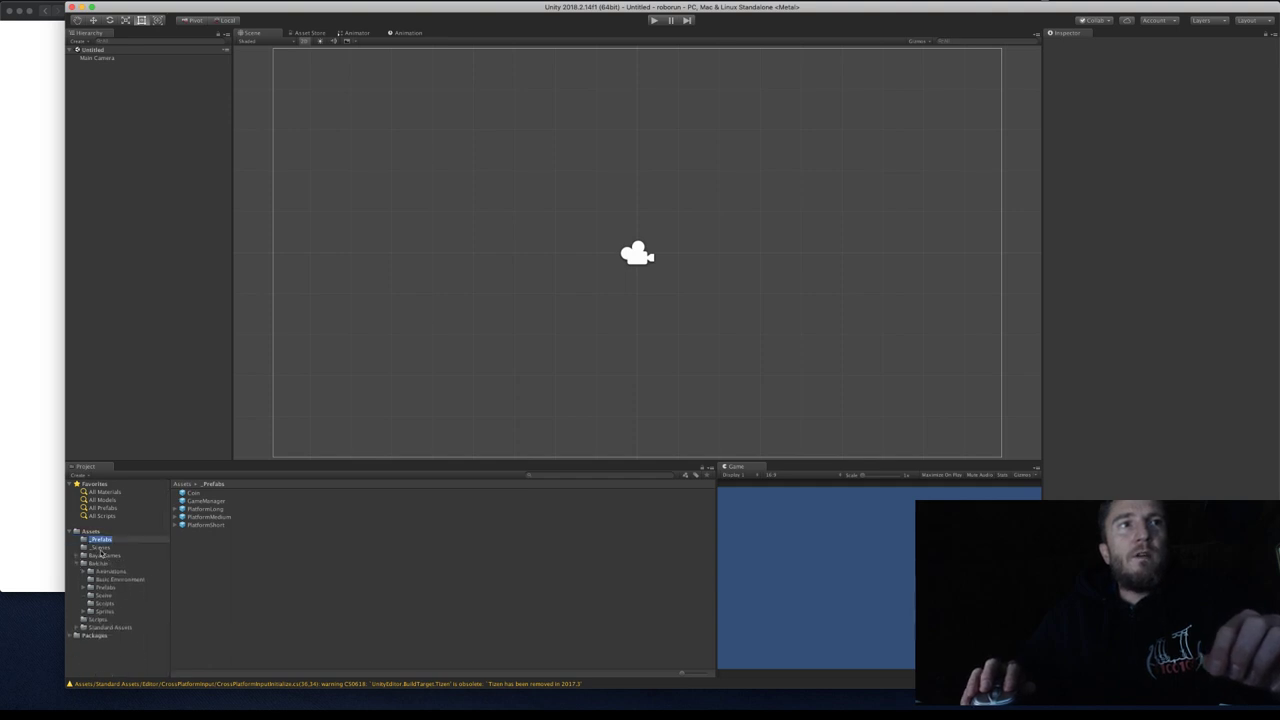
{"action": "left_click", "coordinate": [100, 547]}
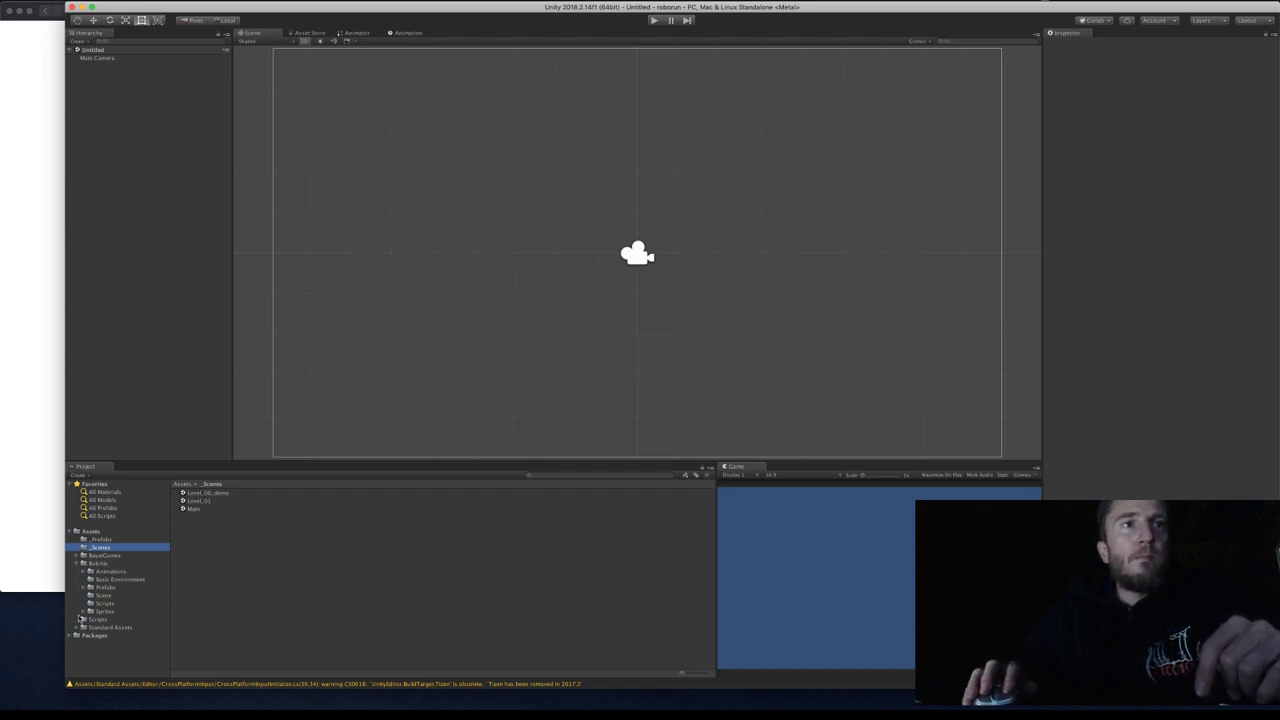
{"action": "left_click", "coordinate": [105, 556]}
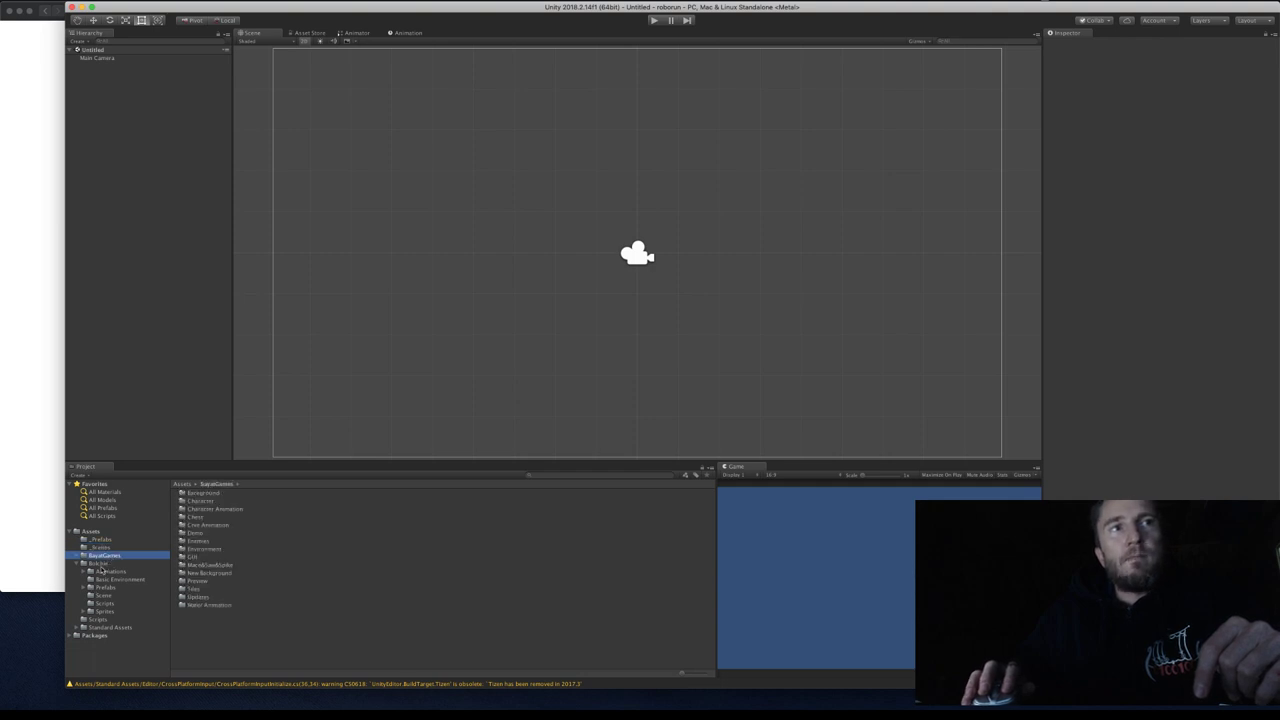
{"action": "left_click", "coordinate": [104, 629]}
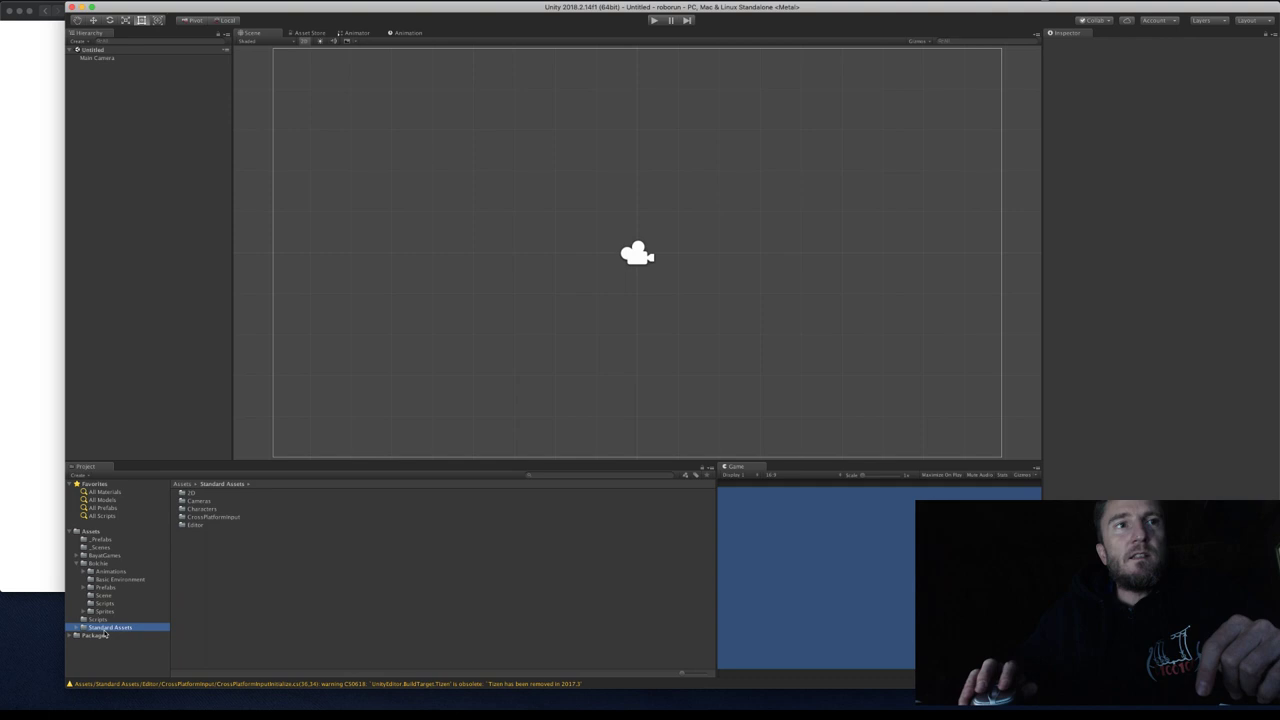
{"action": "left_click", "coordinate": [100, 565]}
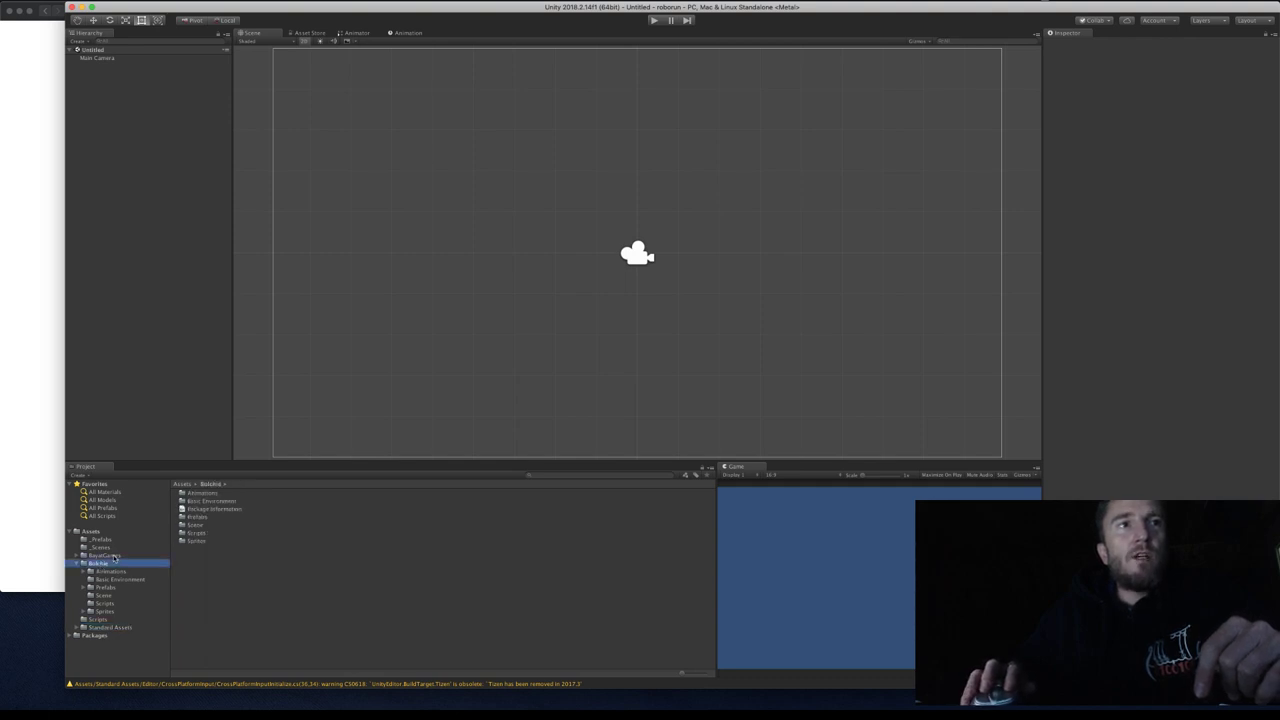
{"action": "left_click", "coordinate": [112, 556]}
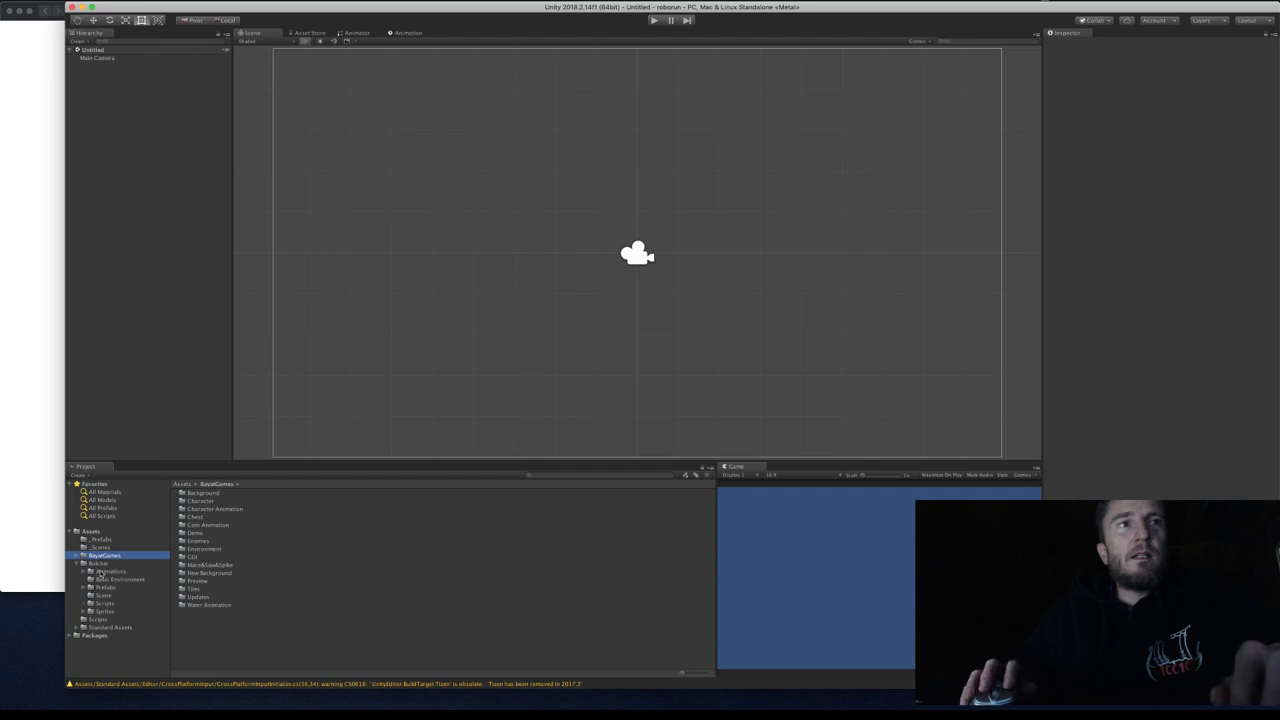
{"action": "left_click", "coordinate": [77, 558]}
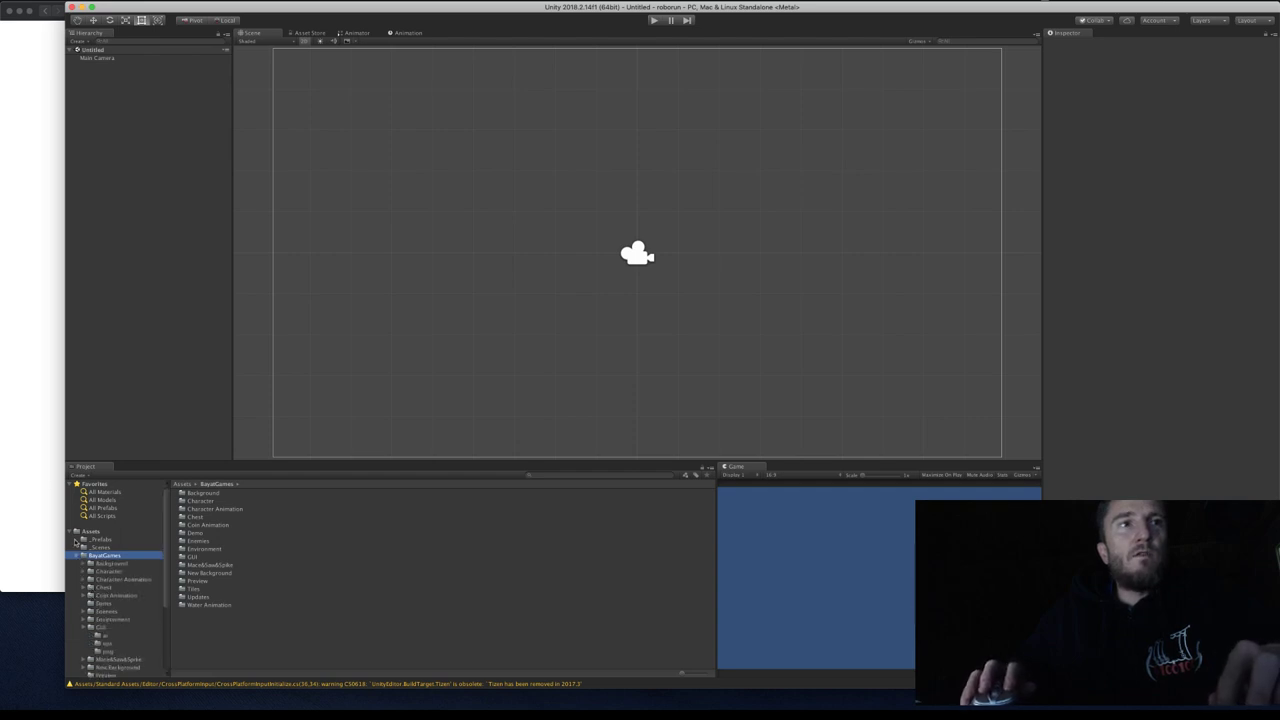
{"action": "left_click", "coordinate": [77, 557]}
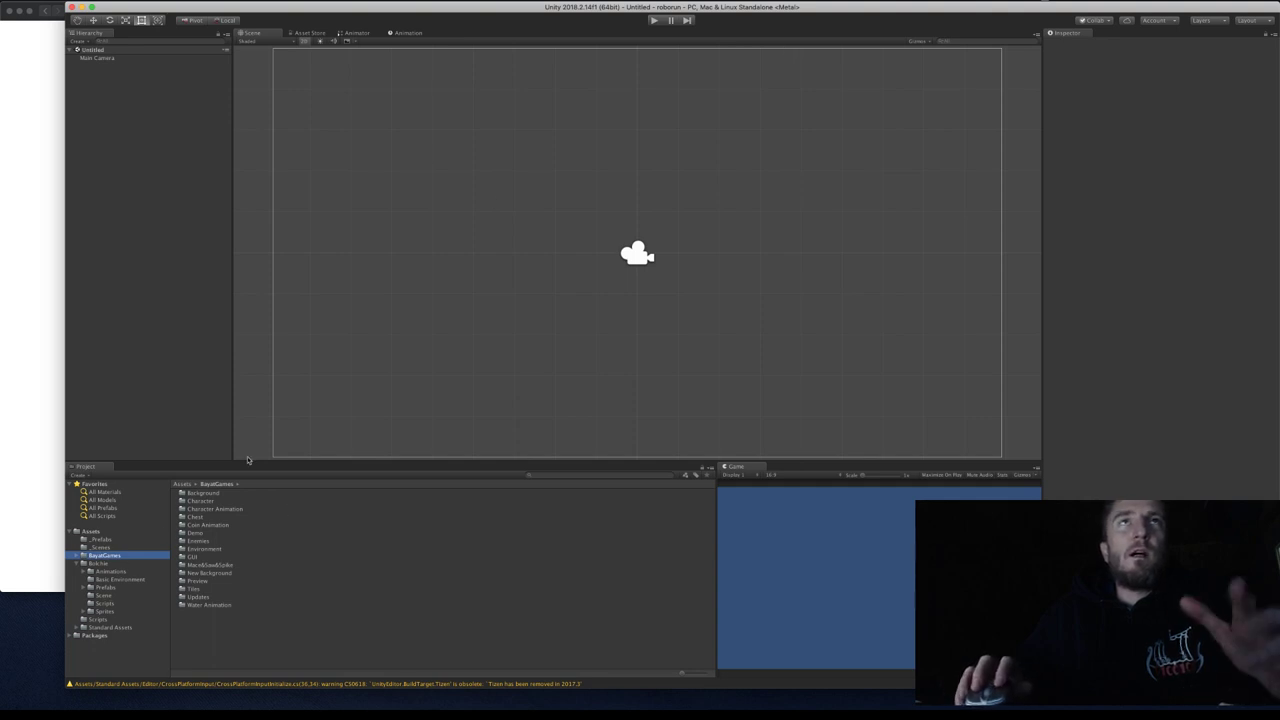
Open the Asset Store view in the Unity editor.
{"action": "left_click", "coordinate": [307, 33]}
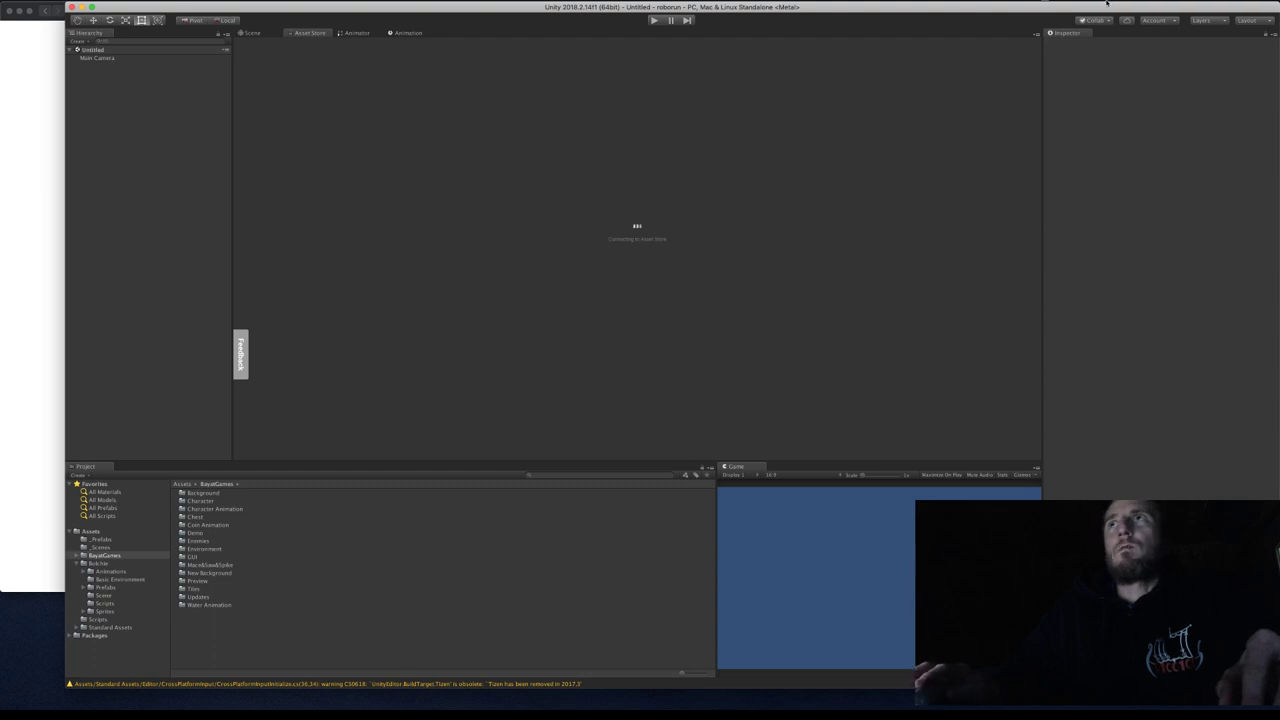
{"action": "left_click", "coordinate": [1247, 20]}
{"action": "left_click", "coordinate": [1099, 15]}
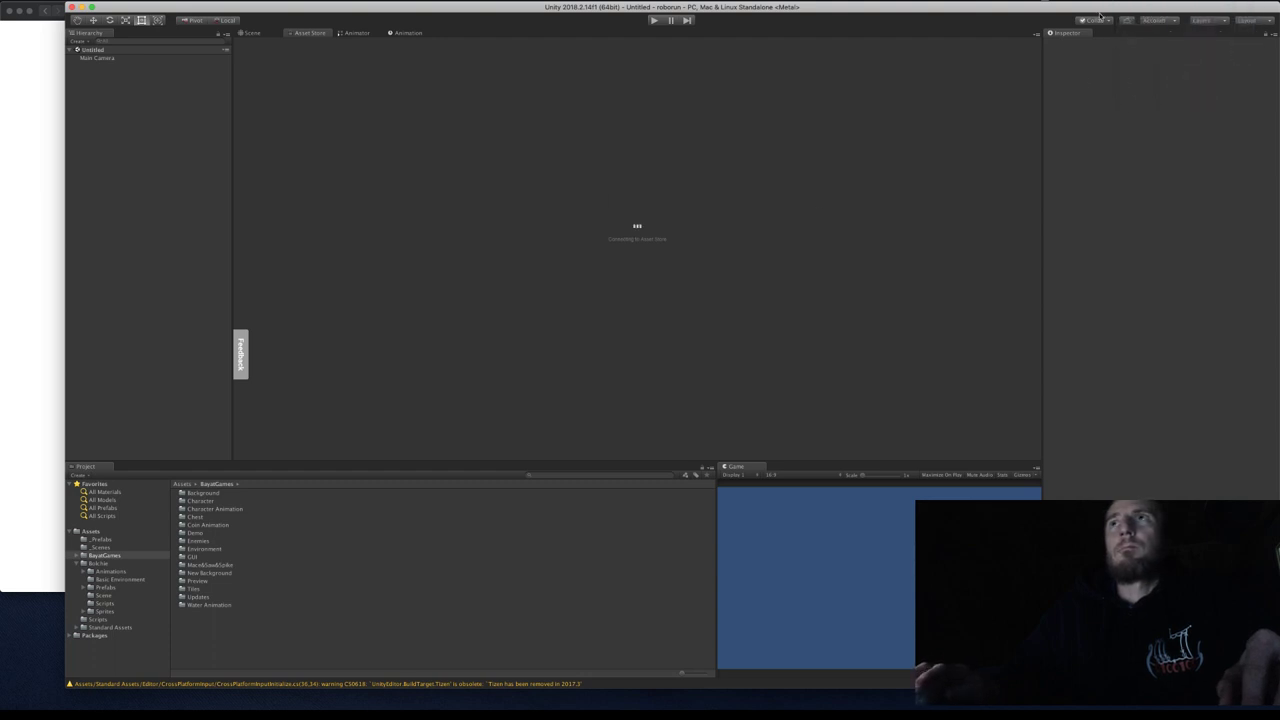
Check the available Wi-Fi networks and retry loading the Asset Store view by switching between it and the Scene view.
{"action": "left_click", "coordinate": [1247, 20]}
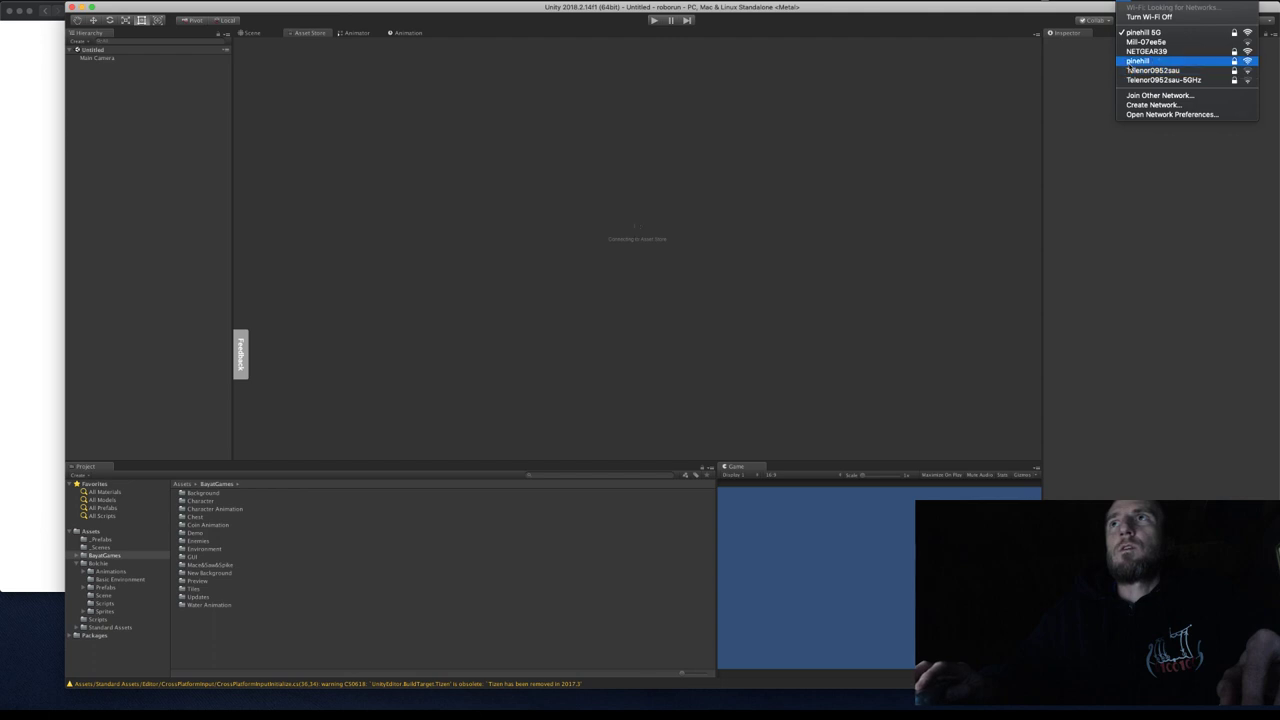
{"action": "left_click", "coordinate": [928, 74]}
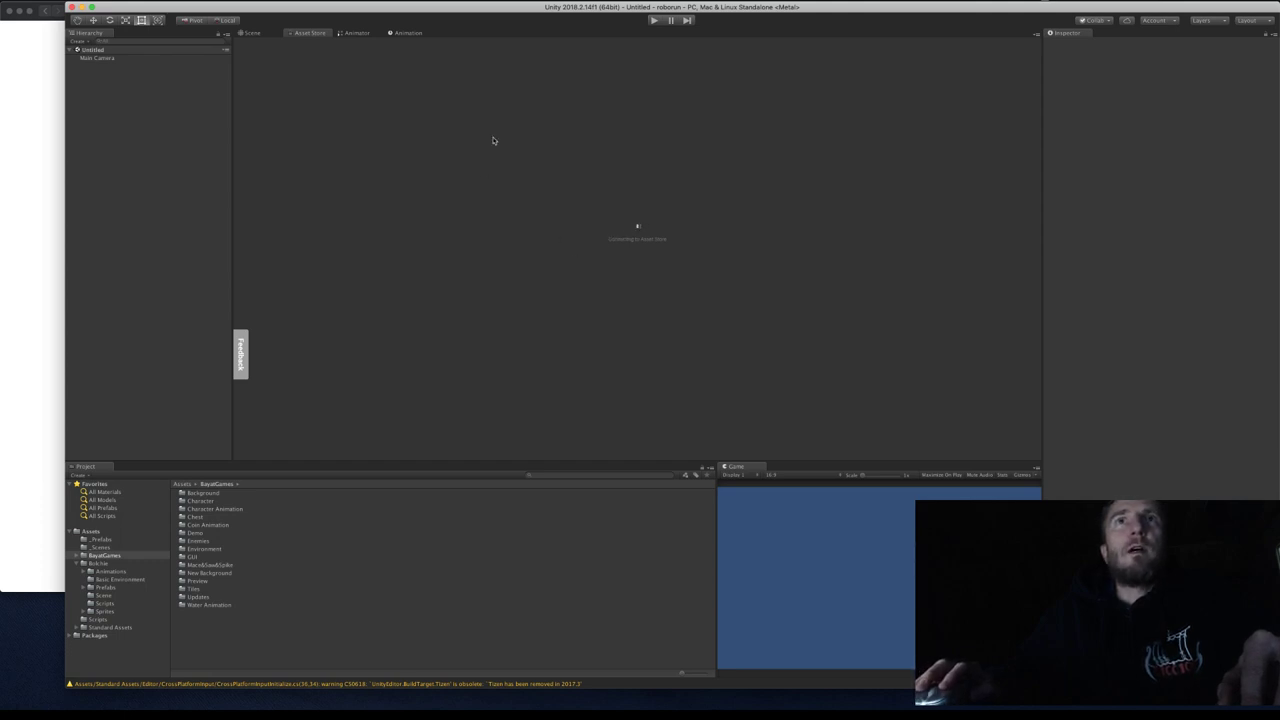
{"action": "left_click", "coordinate": [262, 35]}
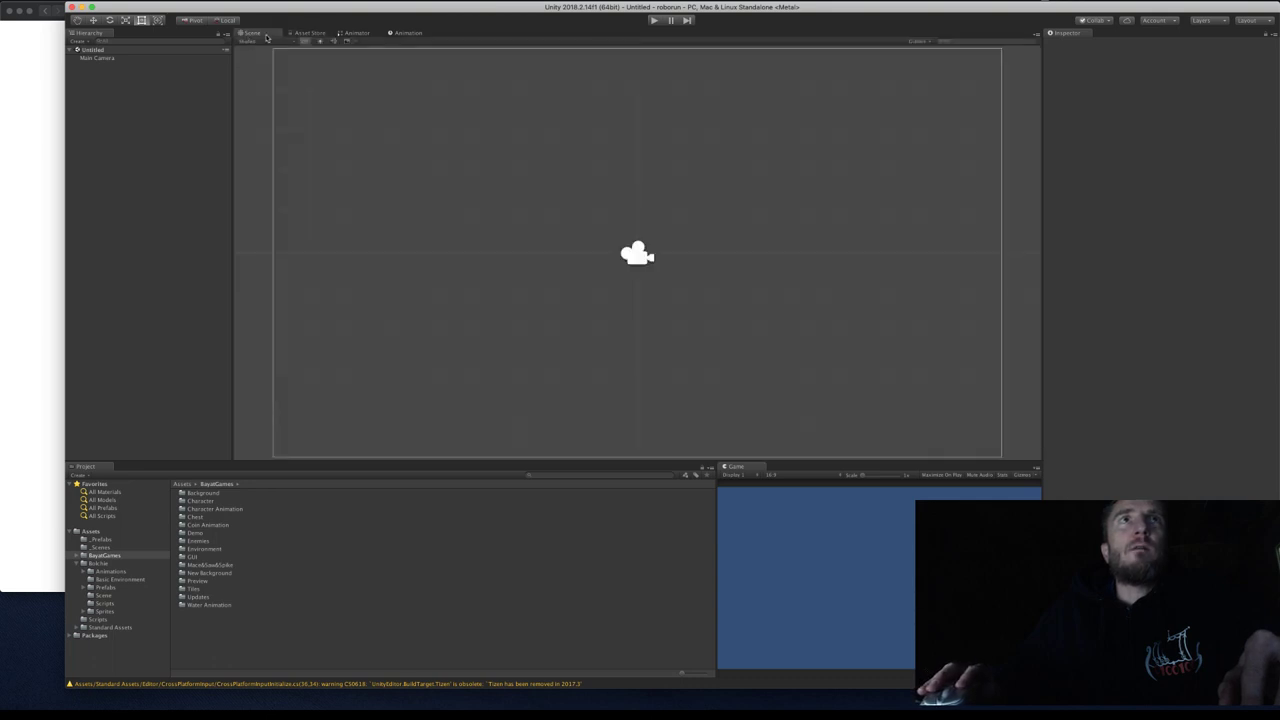
{"action": "left_click", "coordinate": [292, 36]}
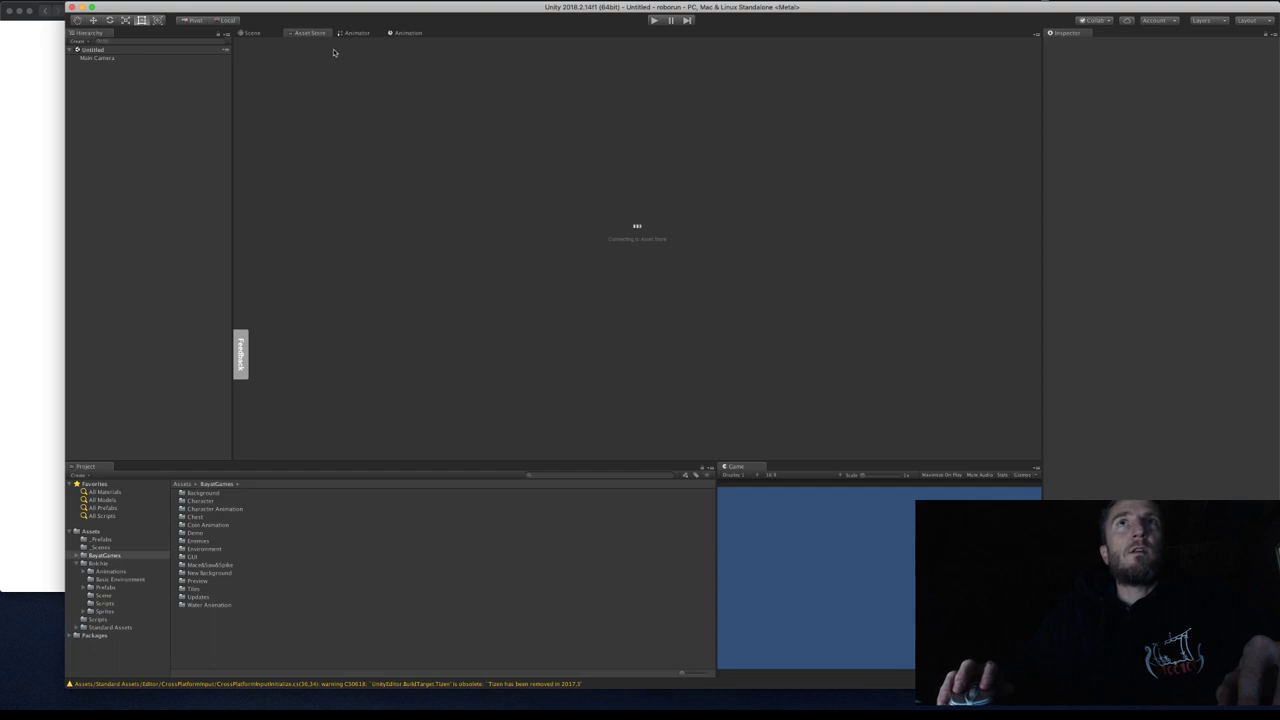
{"action": "left_click", "coordinate": [250, 33]}
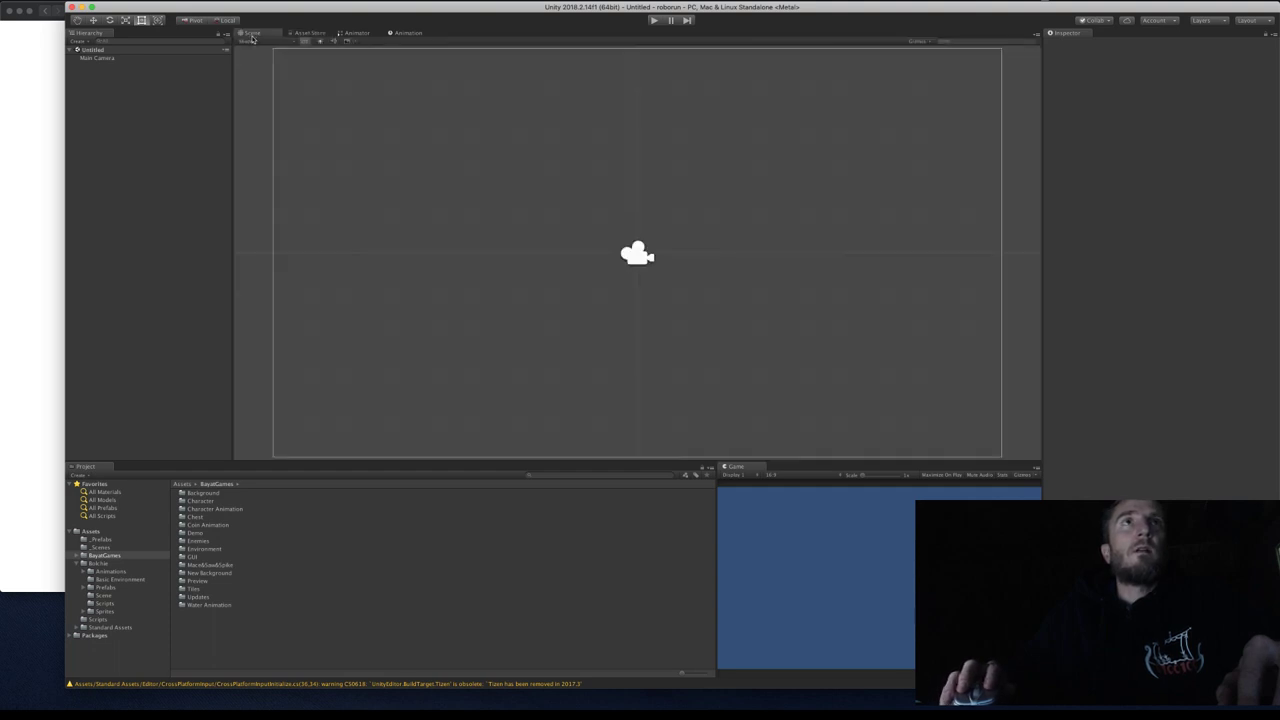
{"action": "left_click", "coordinate": [310, 34]}
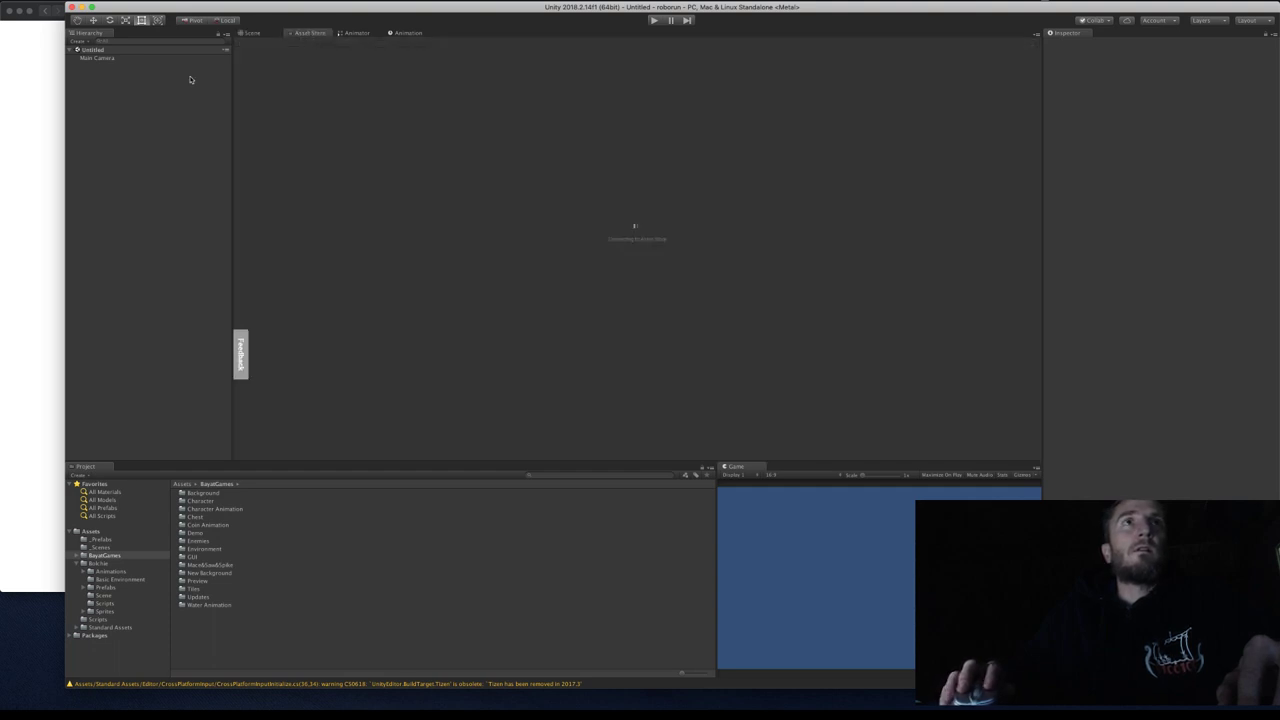
Switch to the web browser, open unity3d.com in a new tab and go to its Asset Store.
{"action": "left_click", "coordinate": [31, 106]}
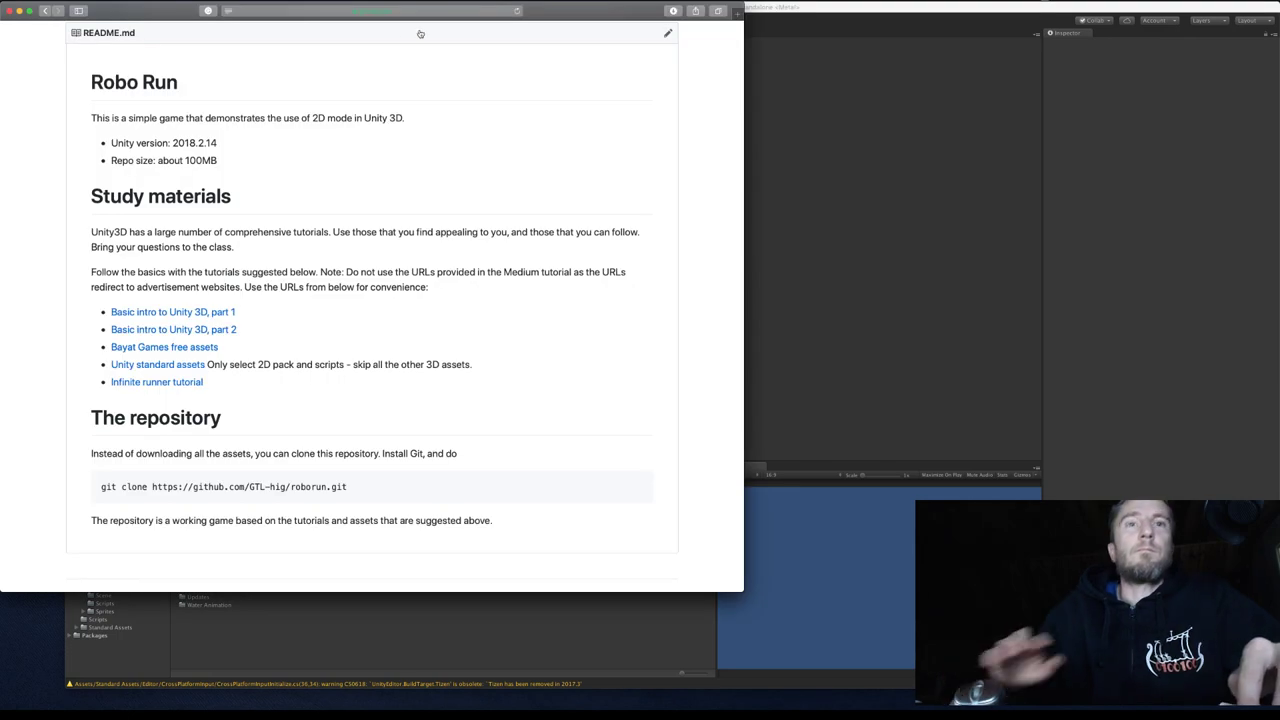
{"action": "key", "text": "super+t"}
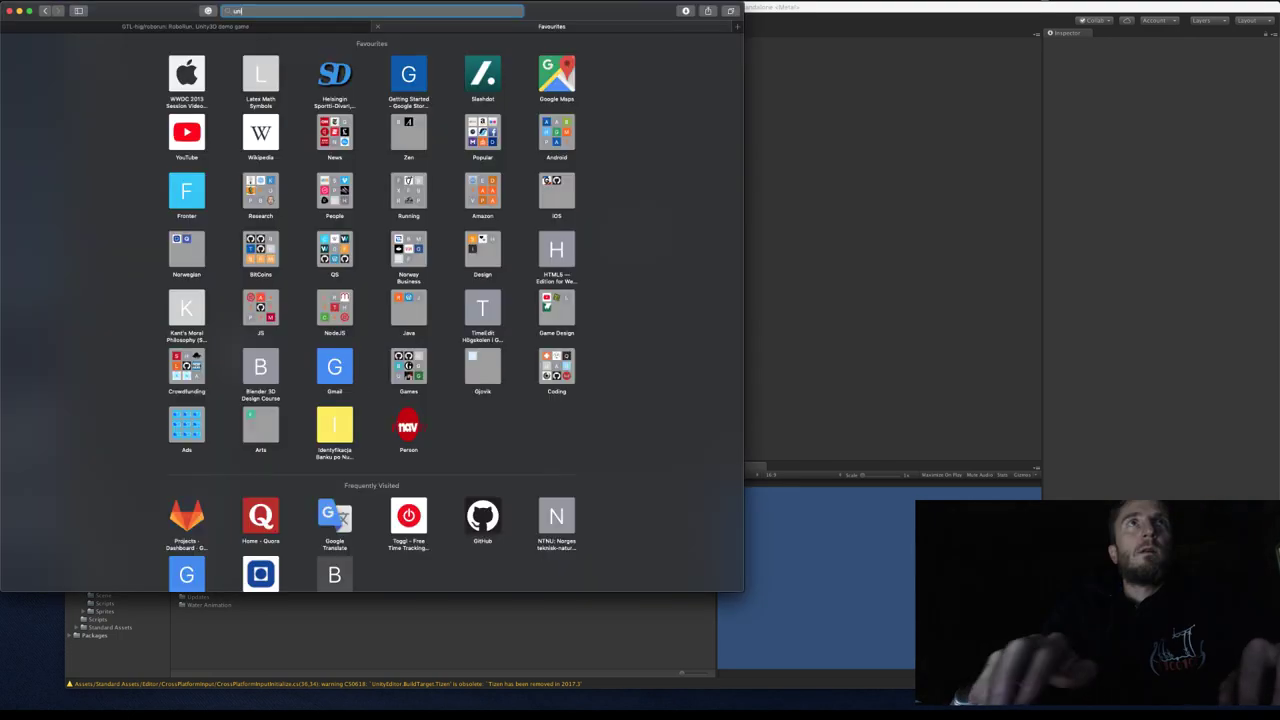
{"action": "type", "text": "unity3d.com"}
{"action": "key", "text": "Return"}
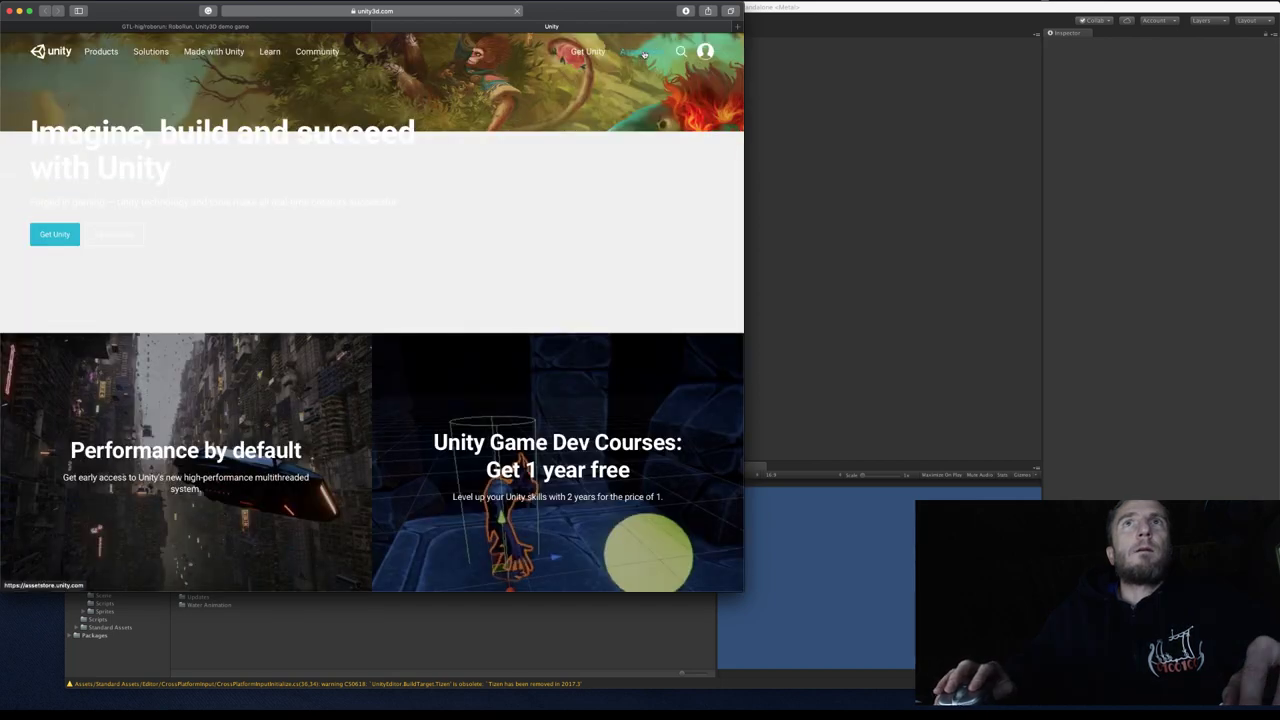
{"action": "left_click", "coordinate": [645, 53]}
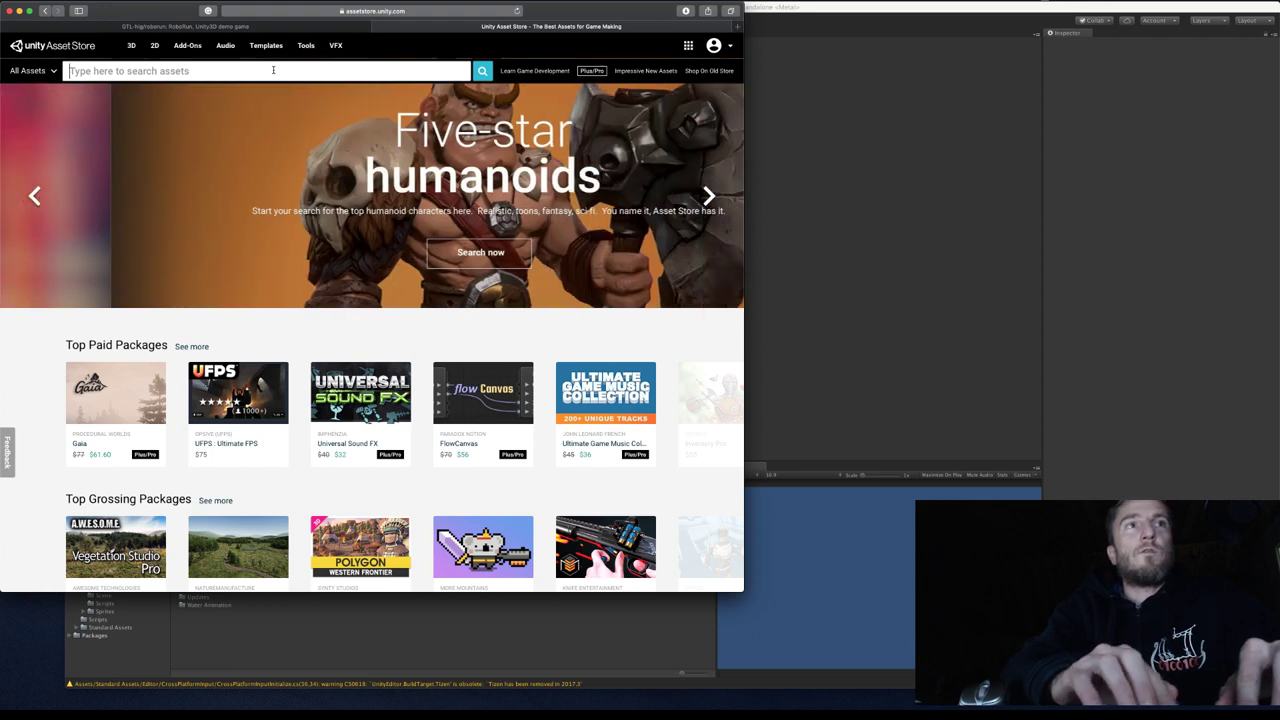
Search the store for "standard assets", open the Unity Technologies Standard Assets package and request adding it to My Assets.
{"action": "type", "text": "standard assets"}
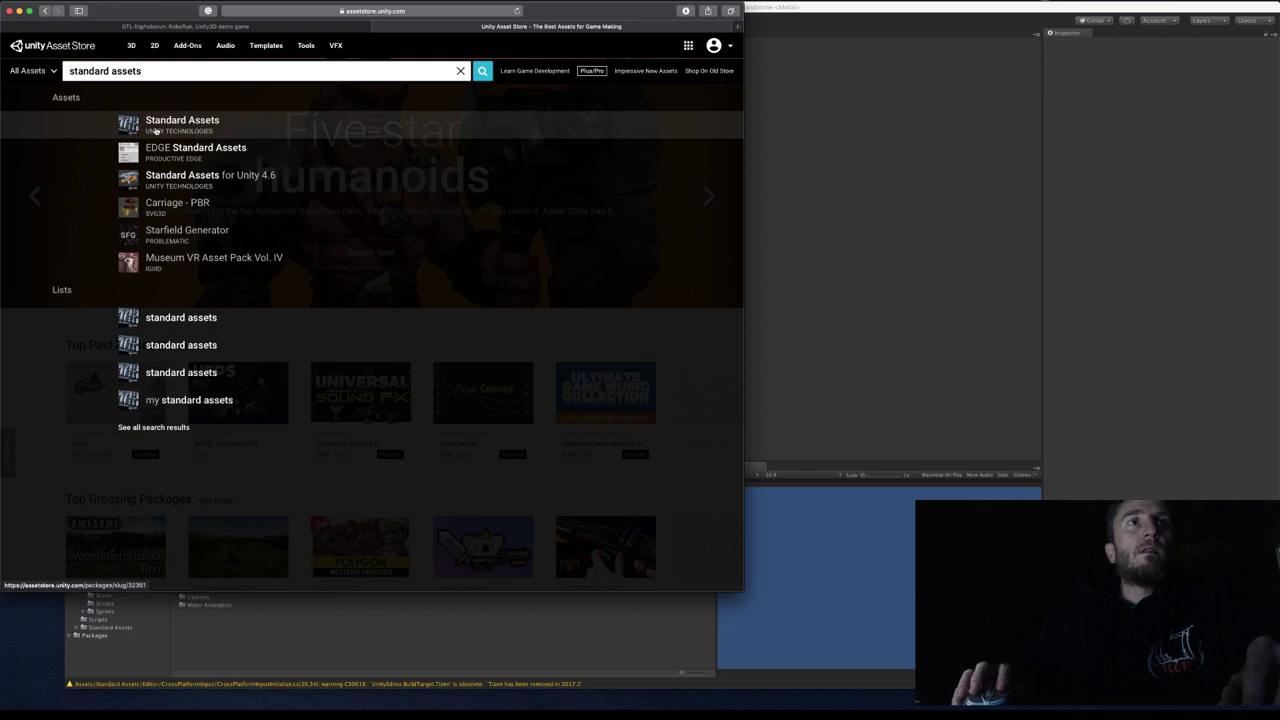
{"action": "left_click", "coordinate": [155, 130]}
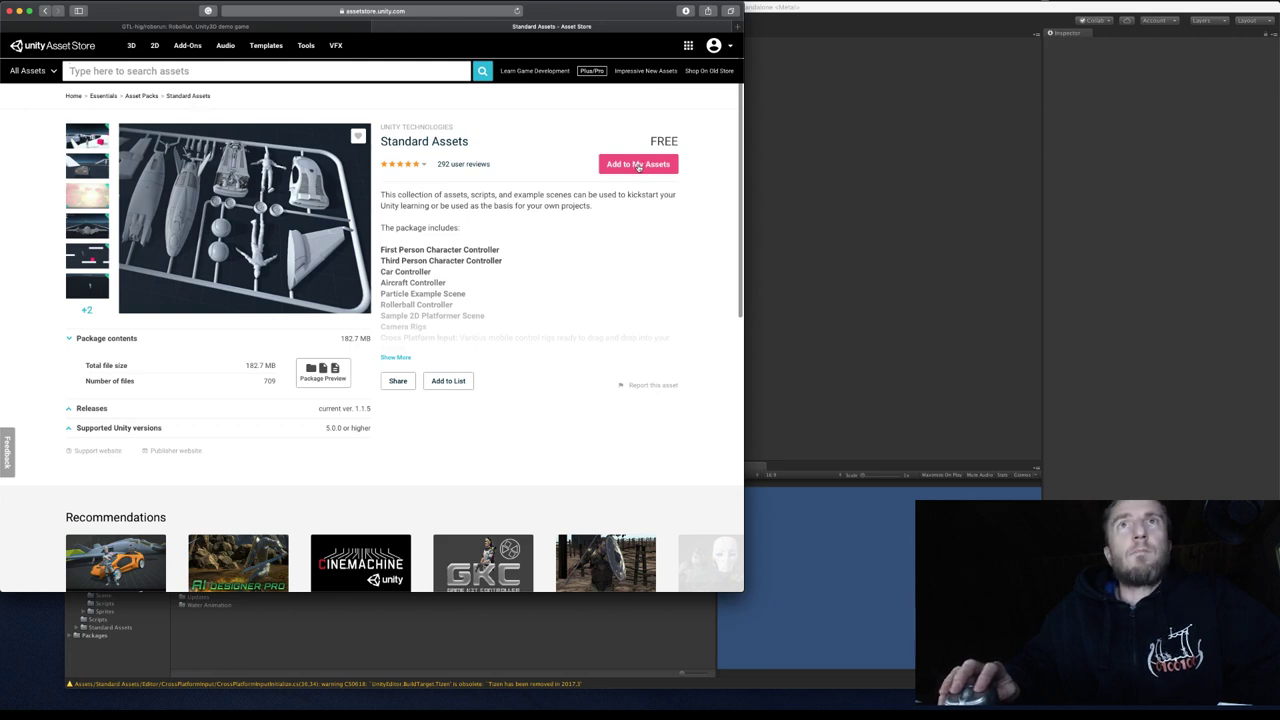
{"action": "left_click", "coordinate": [637, 165]}
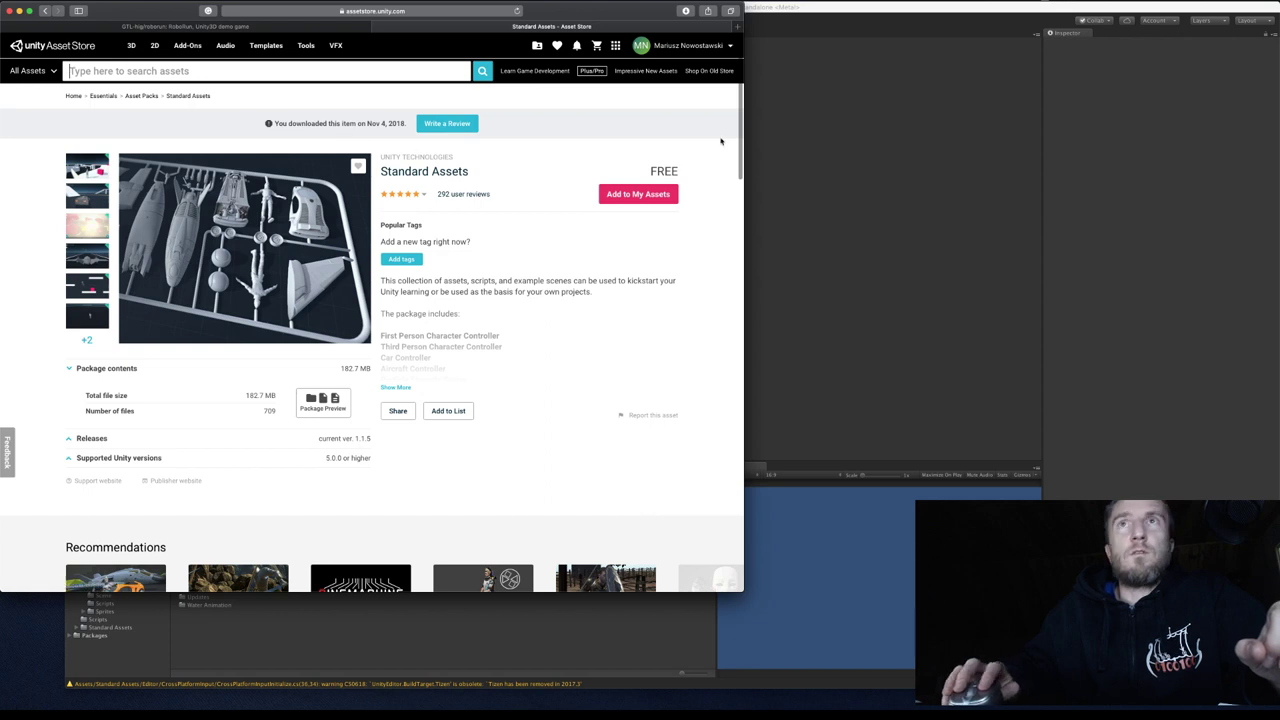
Return to the Unity editor, retry the Asset Store view and quit Unity.
{"action": "left_click", "coordinate": [830, 6]}
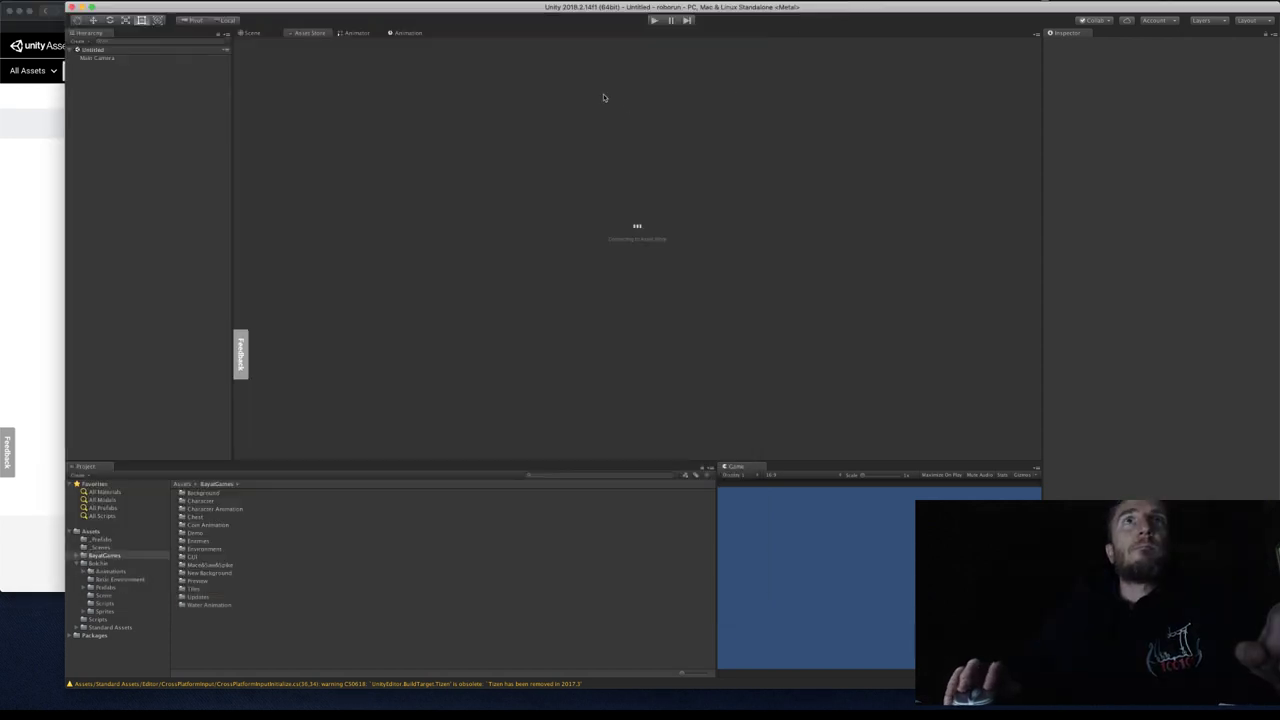
{"action": "left_click", "coordinate": [248, 33]}
{"action": "left_click", "coordinate": [295, 33]}
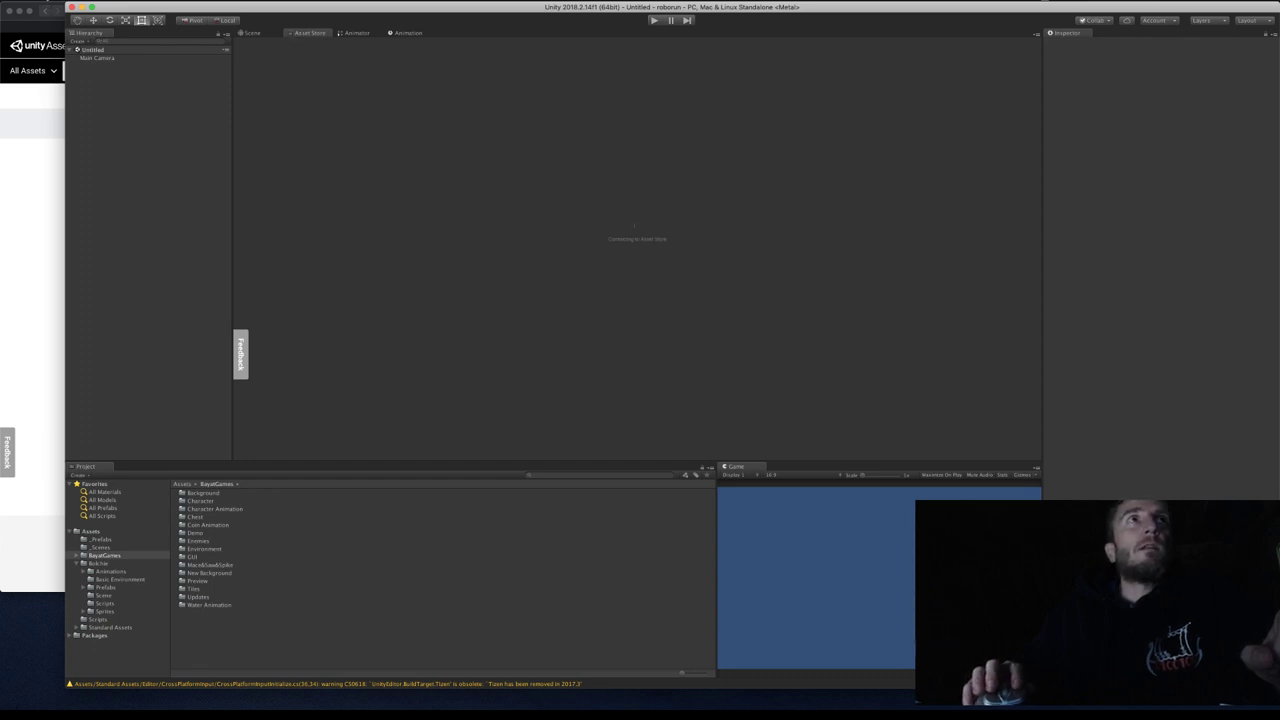
{"action": "left_click", "coordinate": [38, 4]}
{"action": "left_click", "coordinate": [65, 107]}
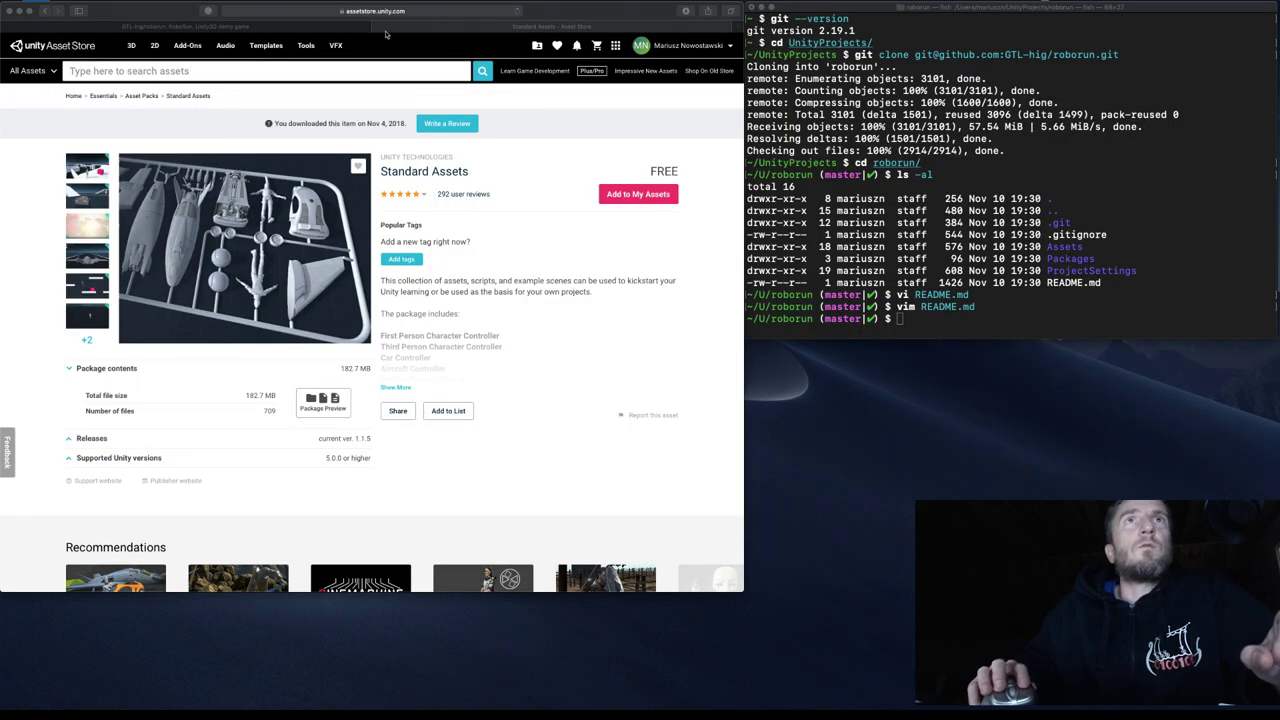
Close the Standard Assets browser tab, relaunch Unity and open the roborun project.
{"action": "left_click", "coordinate": [362, 27]}
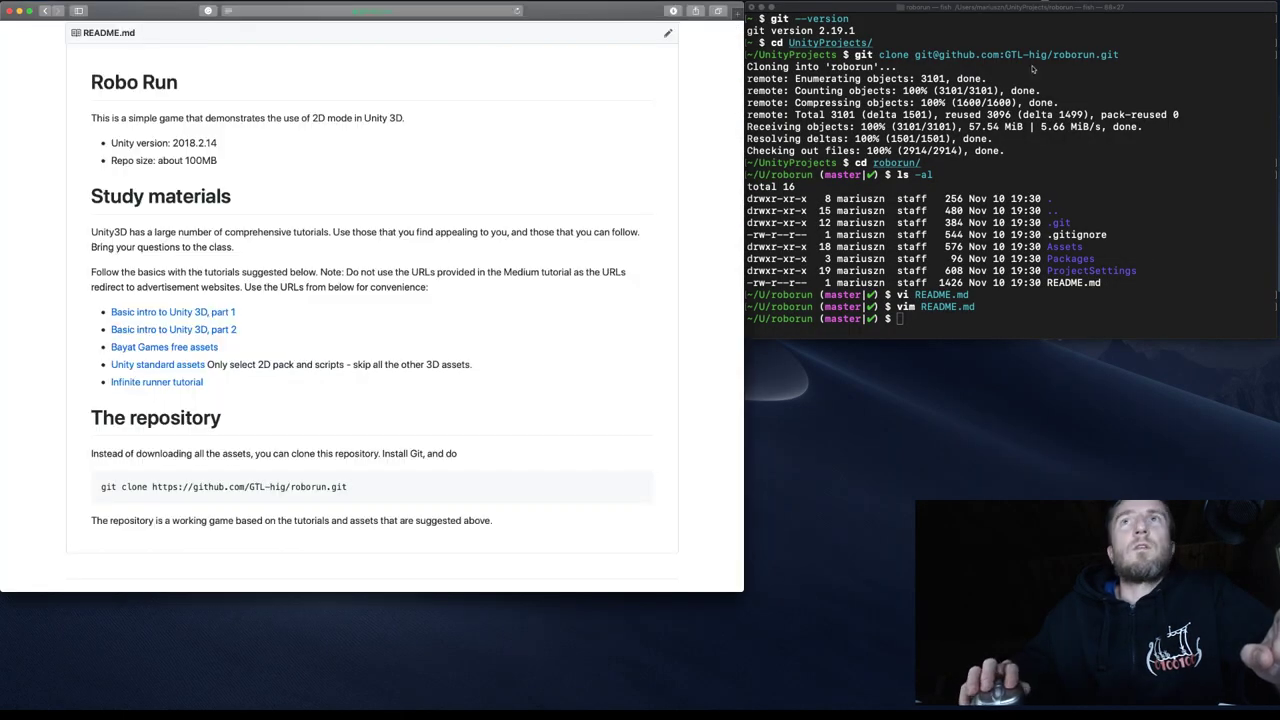
{"action": "key", "text": "super+space"}
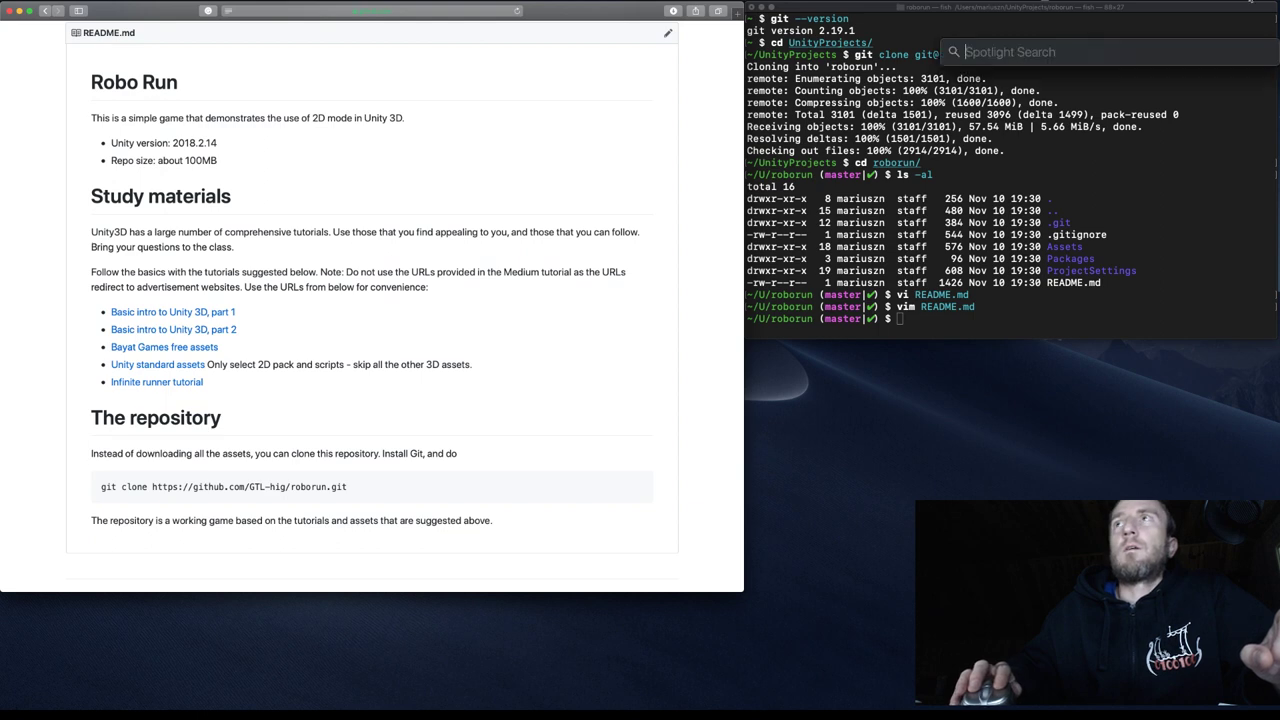
{"action": "type", "text": "uni"}
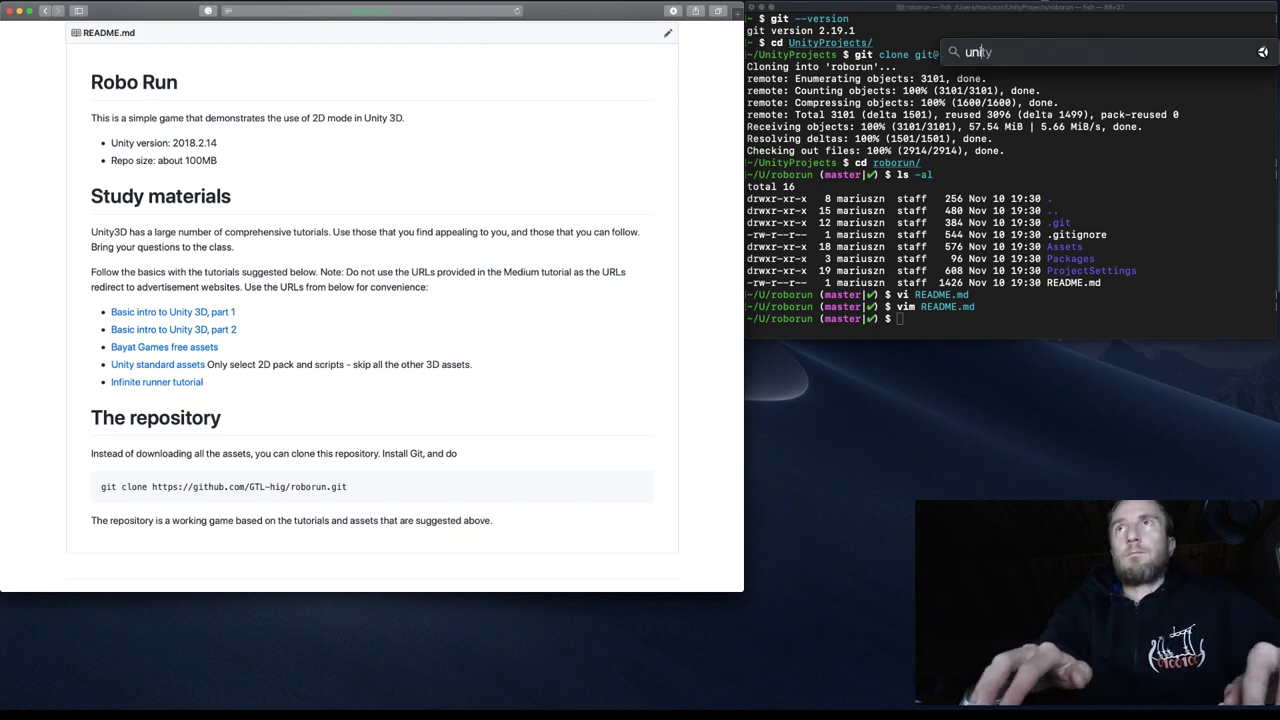
{"action": "key", "text": "Return"}
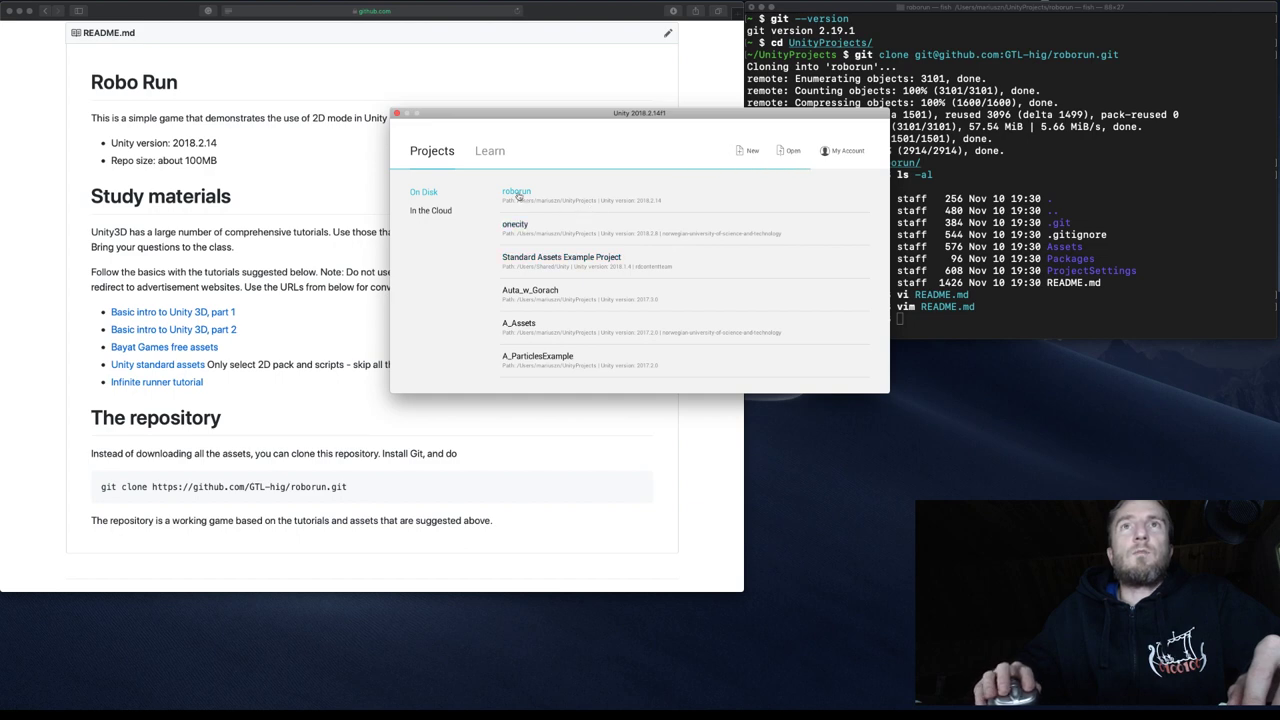
{"action": "left_click", "coordinate": [518, 195]}
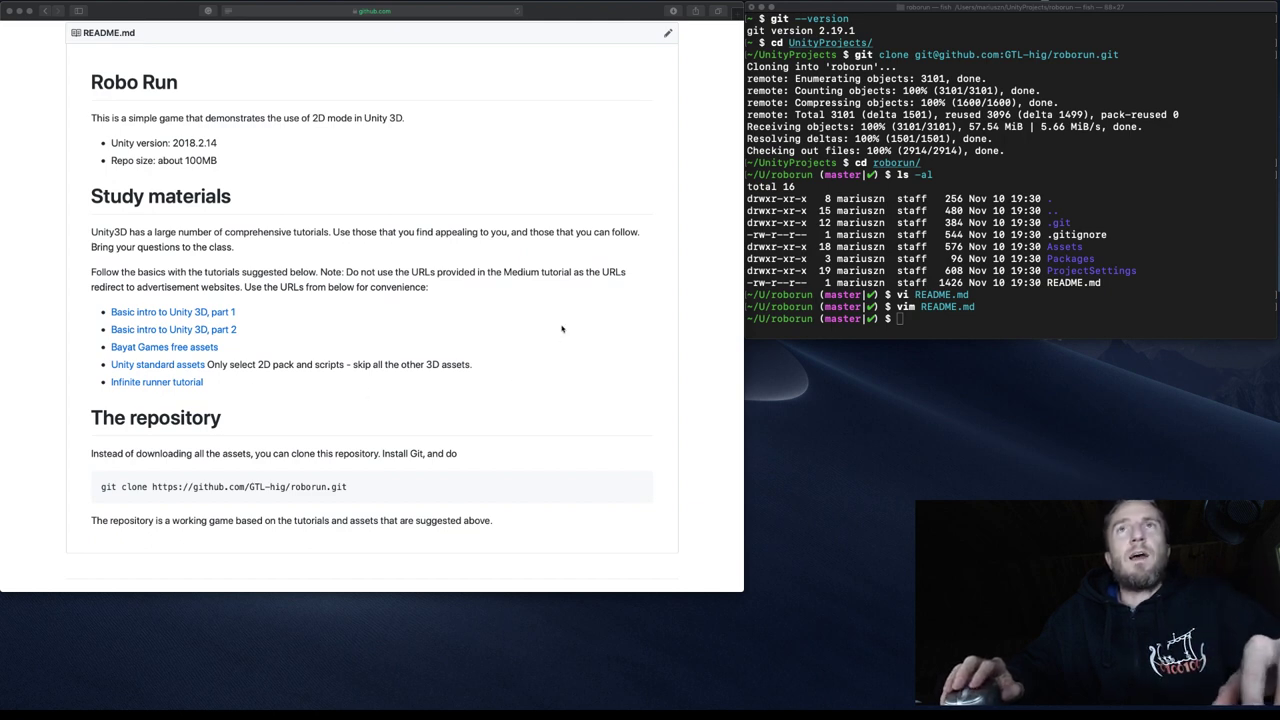
{"action": "mouse_move", "coordinate": [8, 460]}
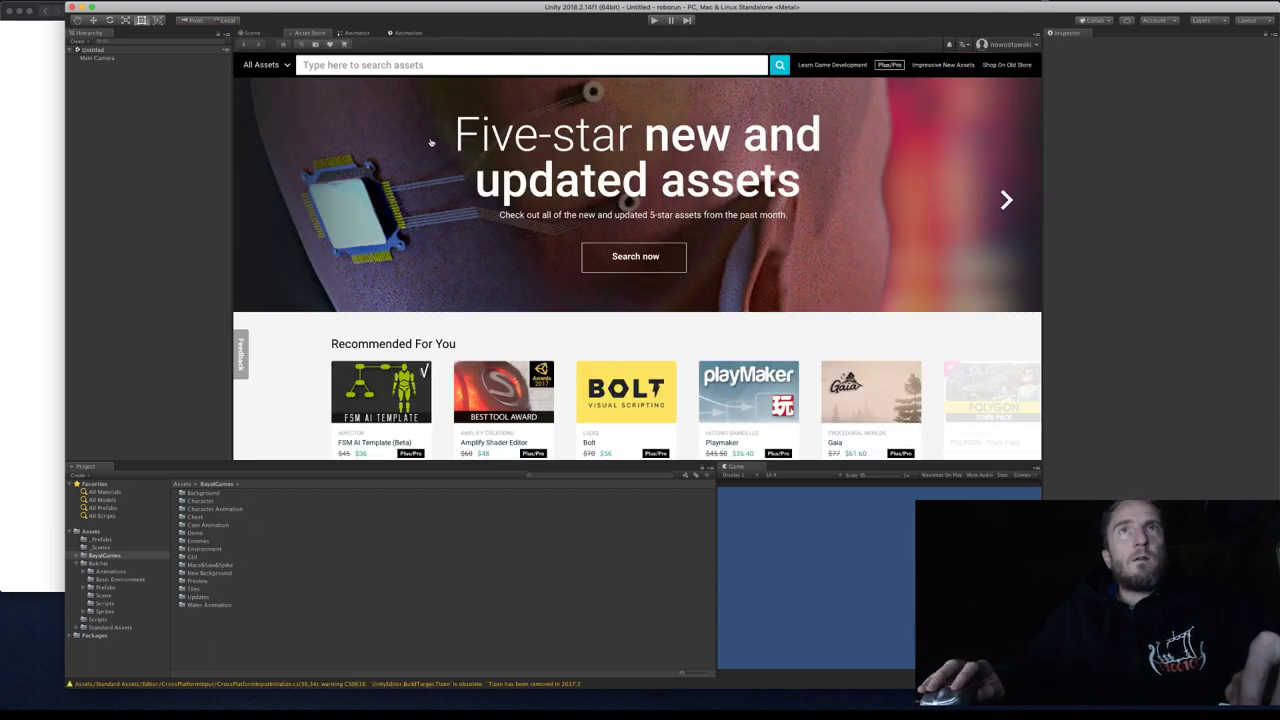
Find the Standard Assets package in the editor's Asset Store by searching "standard assets" and open its import dialog.
{"action": "left_click", "coordinate": [381, 65]}
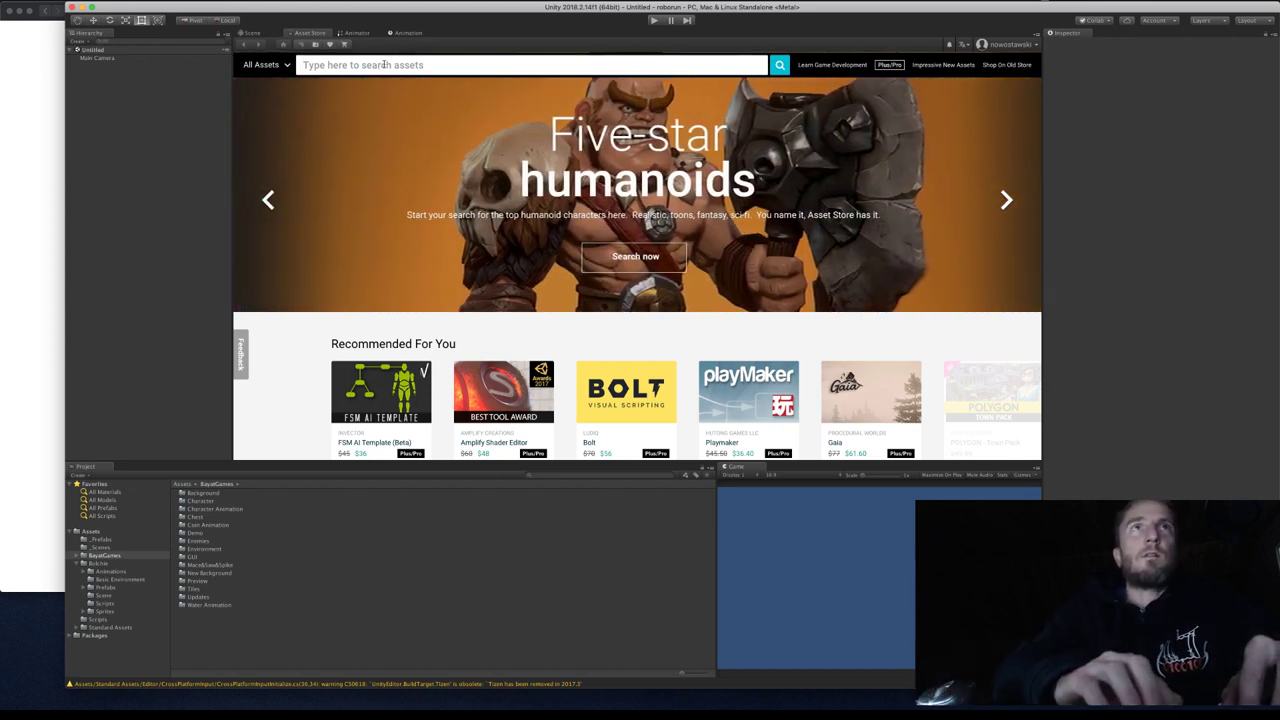
{"action": "type", "text": "standard assets"}
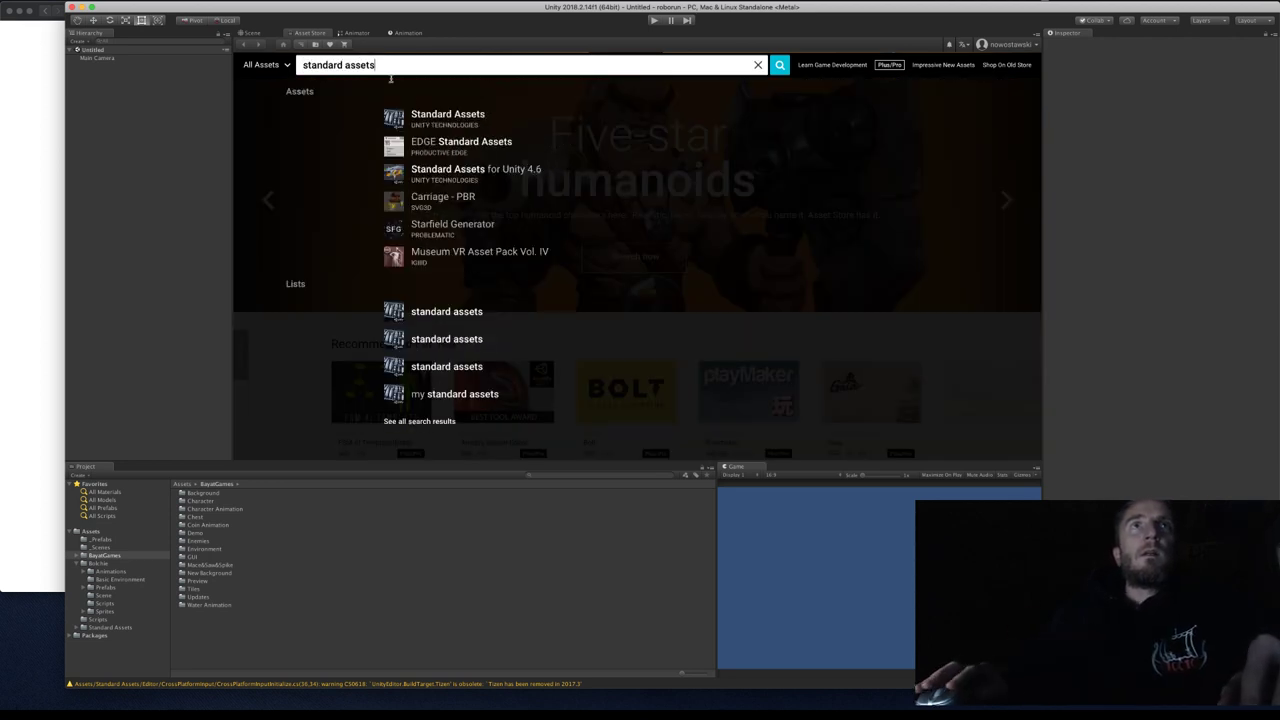
{"action": "left_click", "coordinate": [427, 120]}
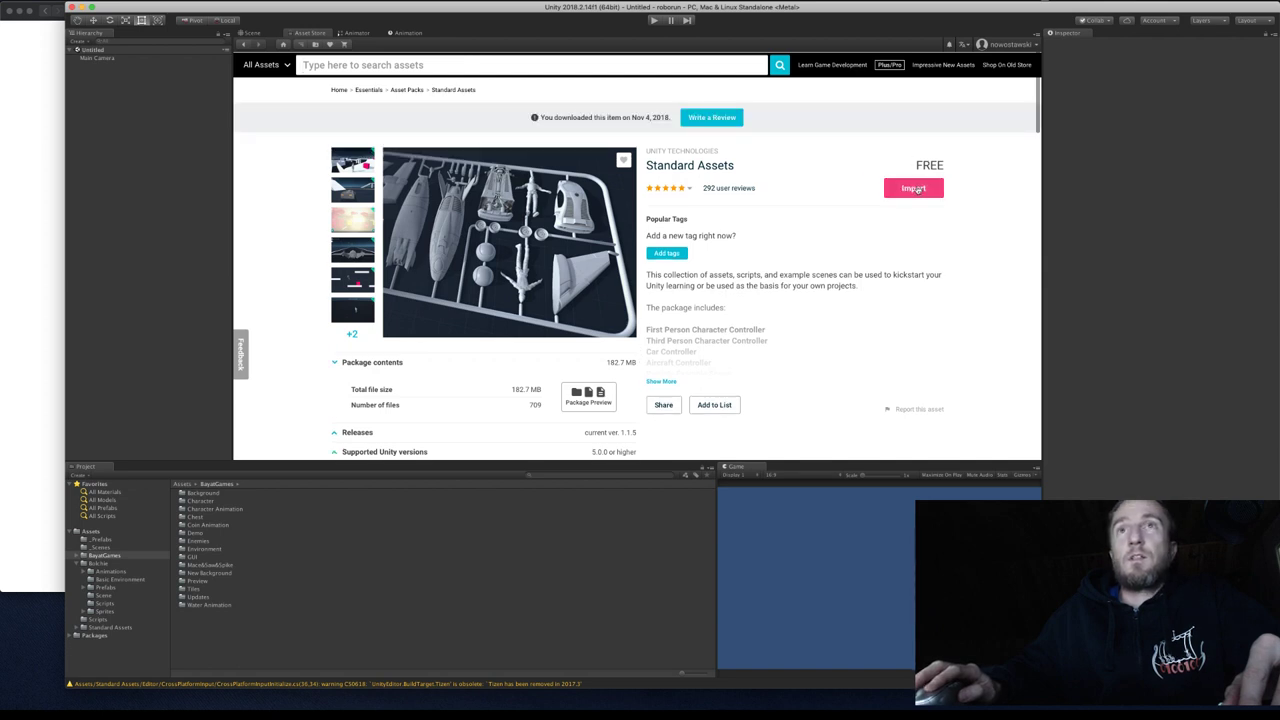
{"action": "left_click", "coordinate": [917, 189]}
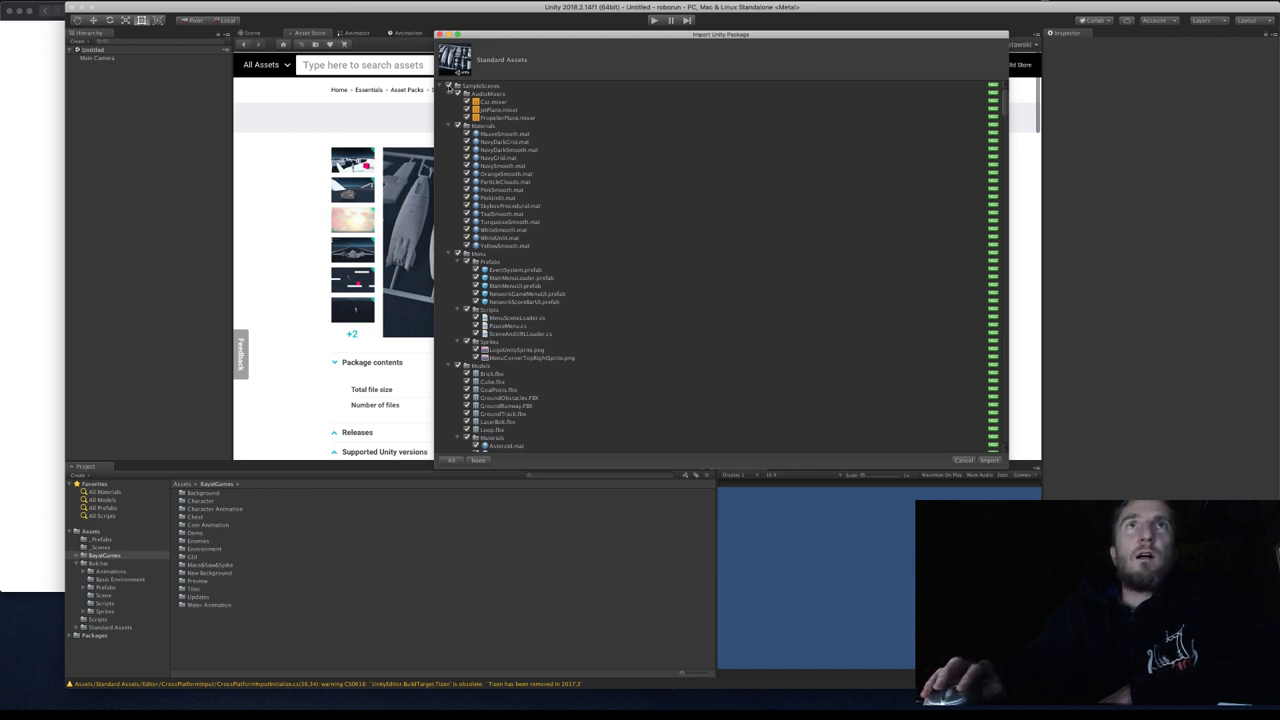
Deselect SampleScenes, review which Standard Assets files are offered for import, and close the import dialog without importing.
{"action": "left_click", "coordinate": [452, 86]}
{"action": "scroll", "coordinate": [570, 355], "scroll_direction": "down", "scroll_amount": 15}
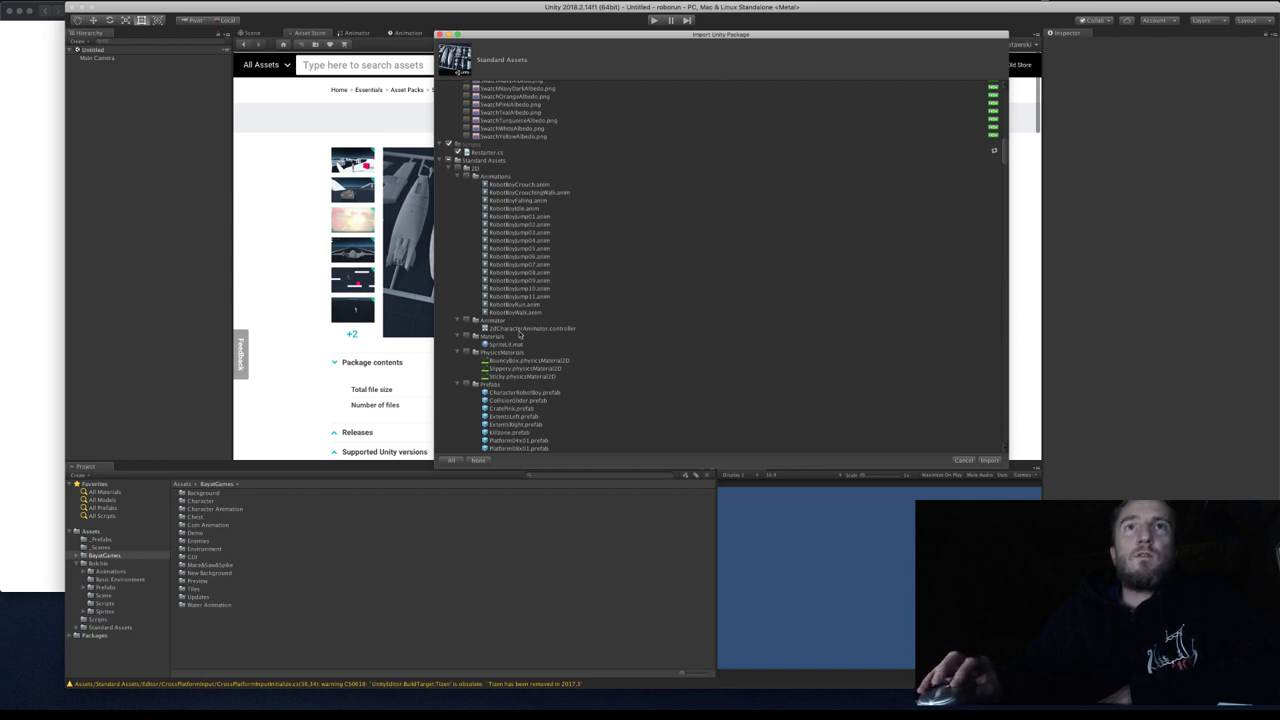
{"action": "scroll", "coordinate": [519, 342], "scroll_direction": "down", "scroll_amount": 15}
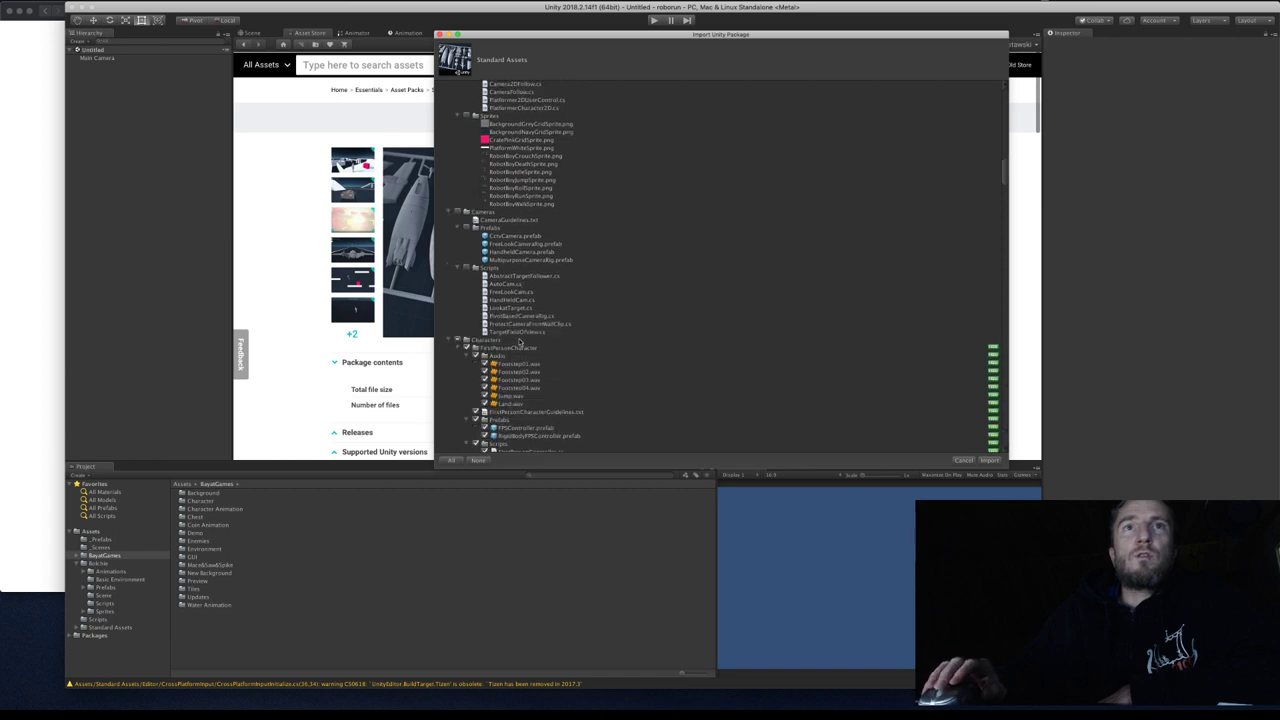
{"action": "scroll", "coordinate": [519, 342], "scroll_direction": "down", "scroll_amount": 10}
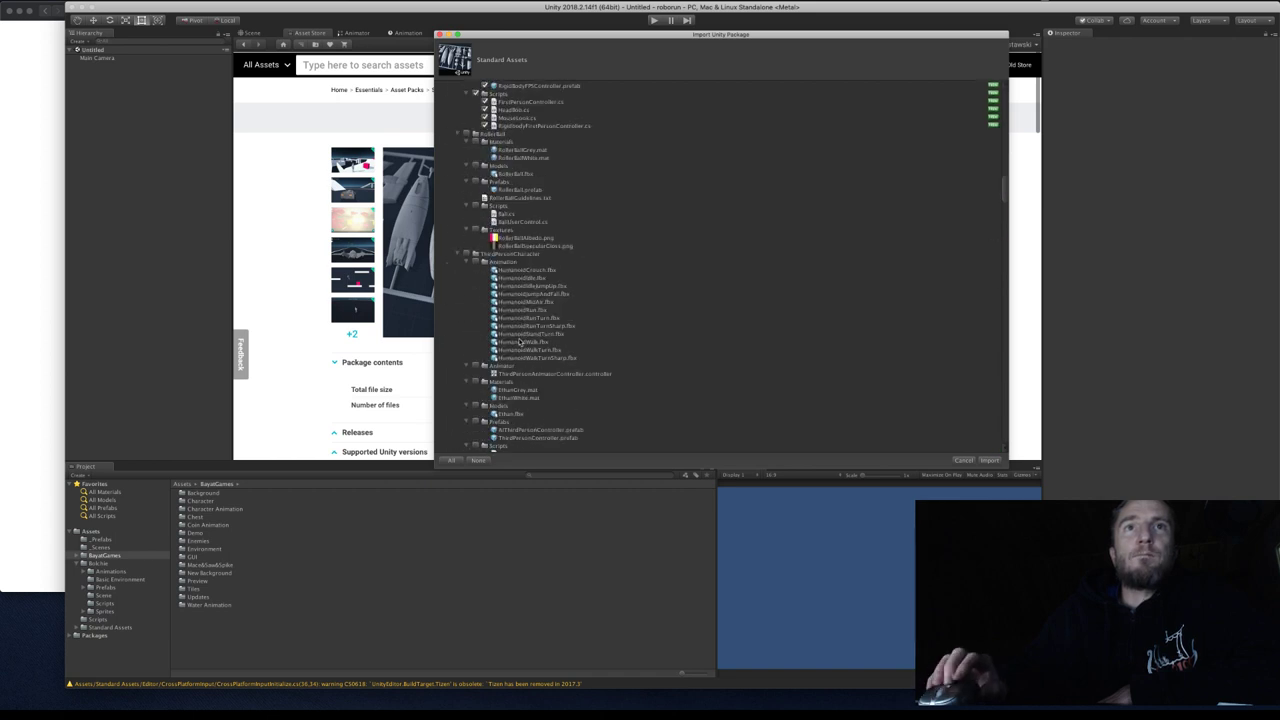
{"action": "scroll", "coordinate": [519, 342], "scroll_direction": "down", "scroll_amount": 8}
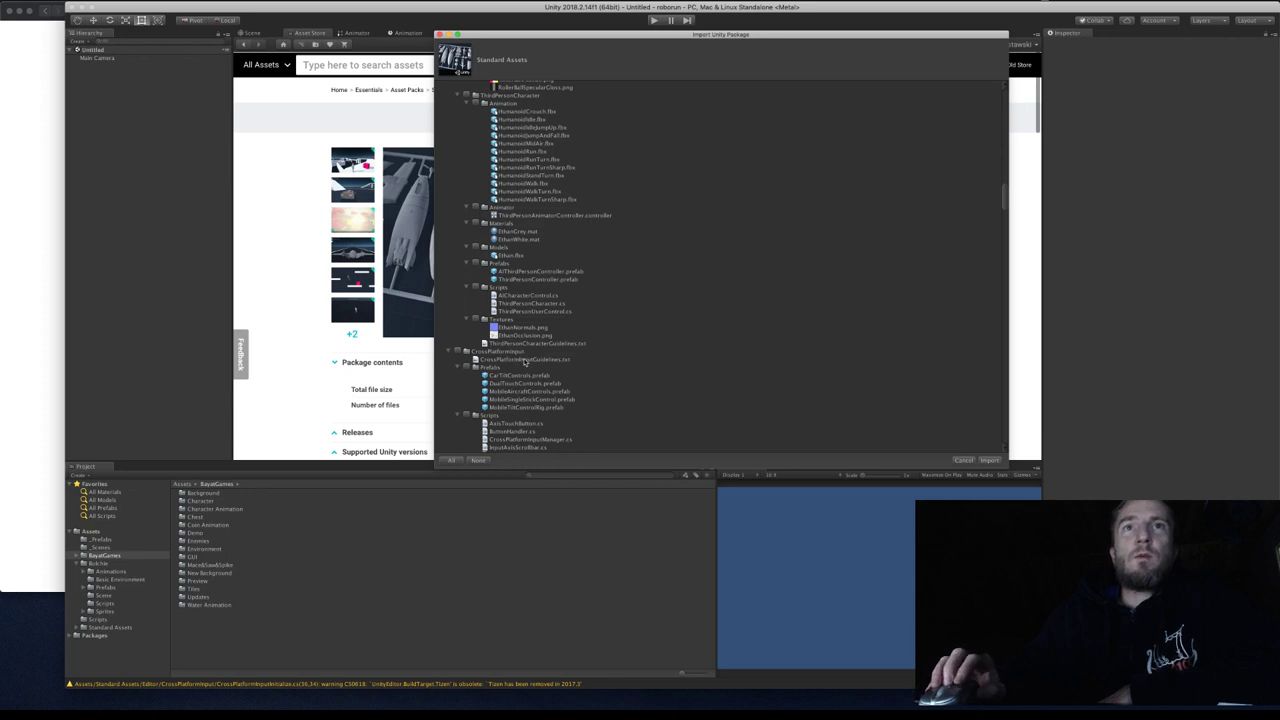
{"action": "scroll", "coordinate": [522, 361], "scroll_direction": "down", "scroll_amount": 5}
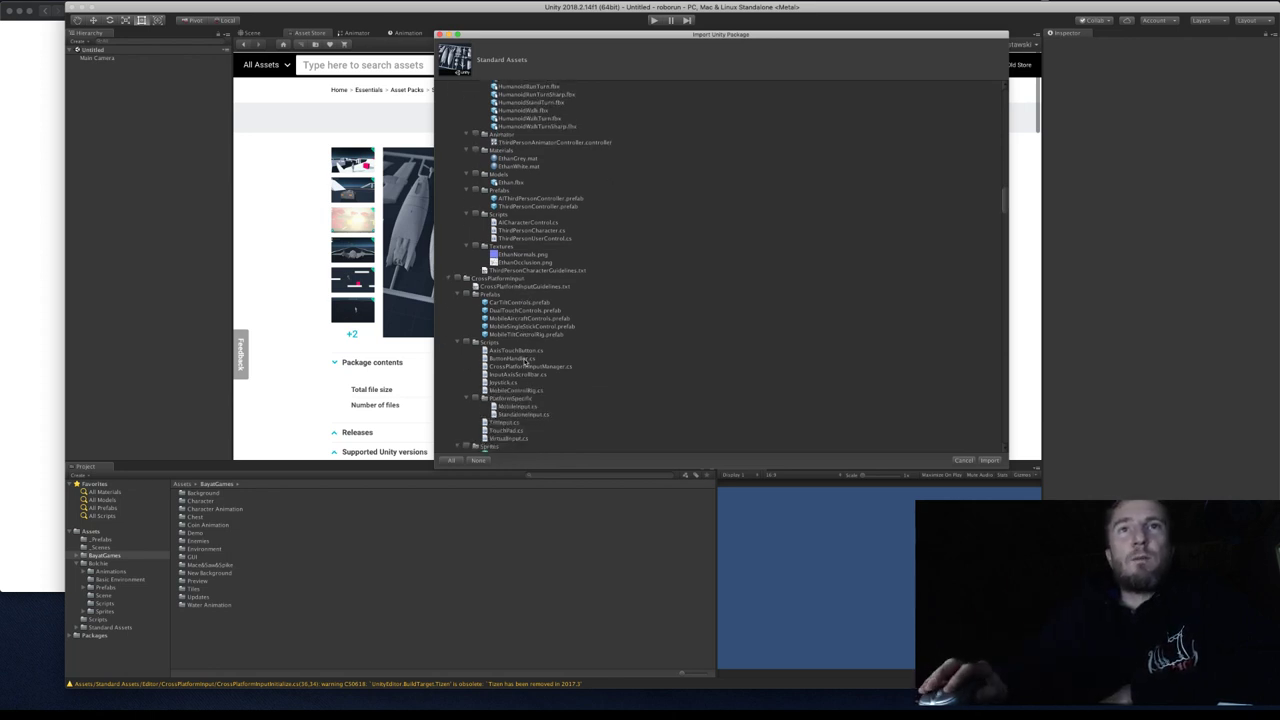
{"action": "scroll", "coordinate": [524, 362], "scroll_direction": "down", "scroll_amount": 5}
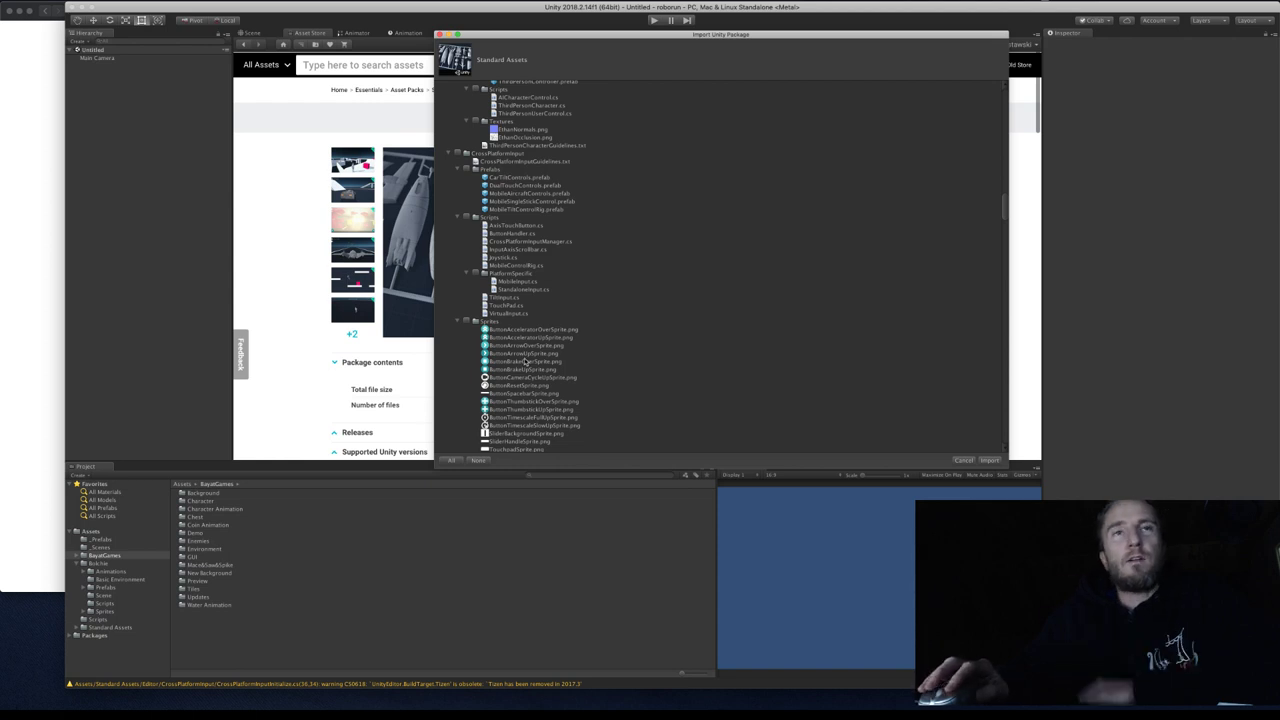
{"action": "scroll", "coordinate": [524, 362], "scroll_direction": "down", "scroll_amount": 8}
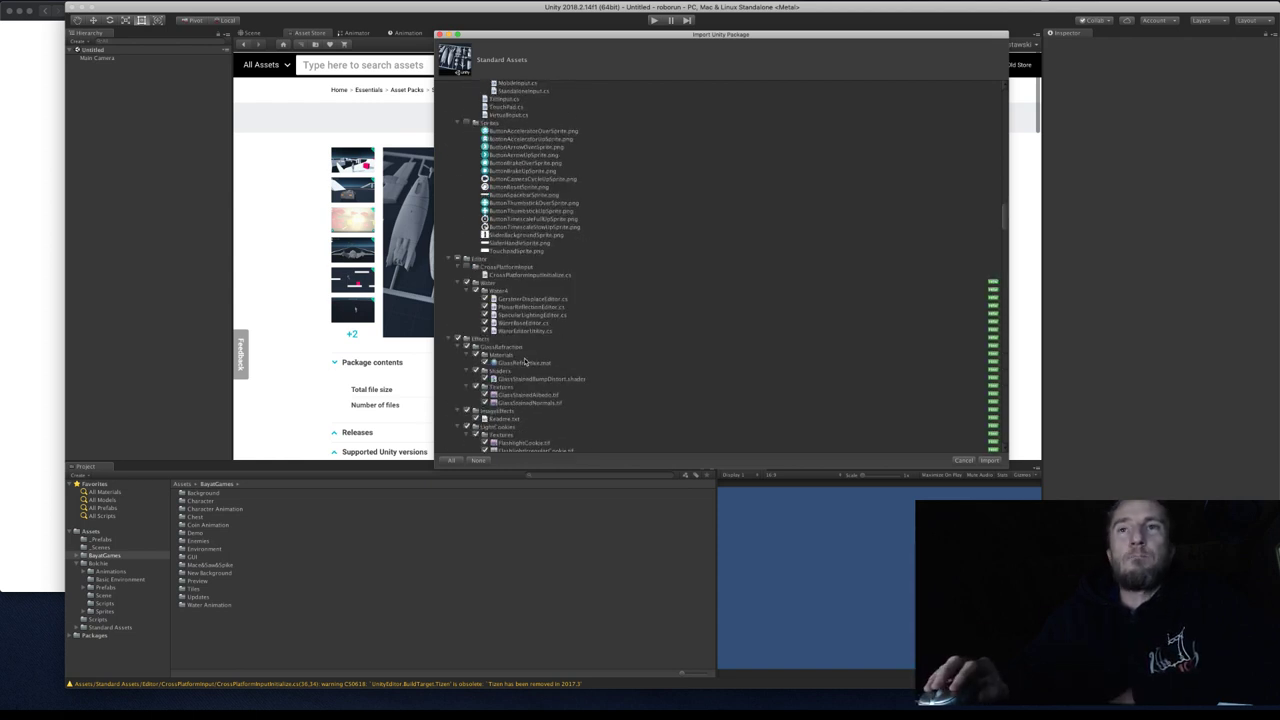
{"action": "scroll", "coordinate": [524, 362], "scroll_direction": "down", "scroll_amount": 10}
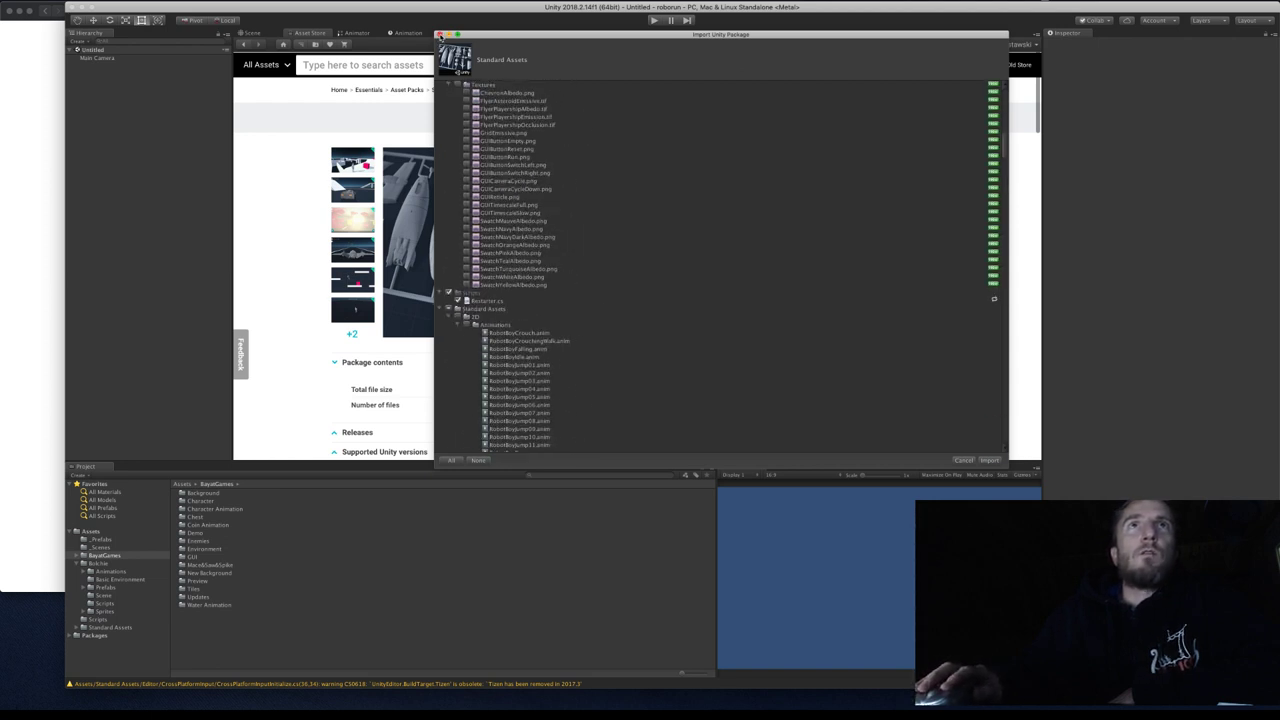
{"action": "left_click", "coordinate": [439, 35]}
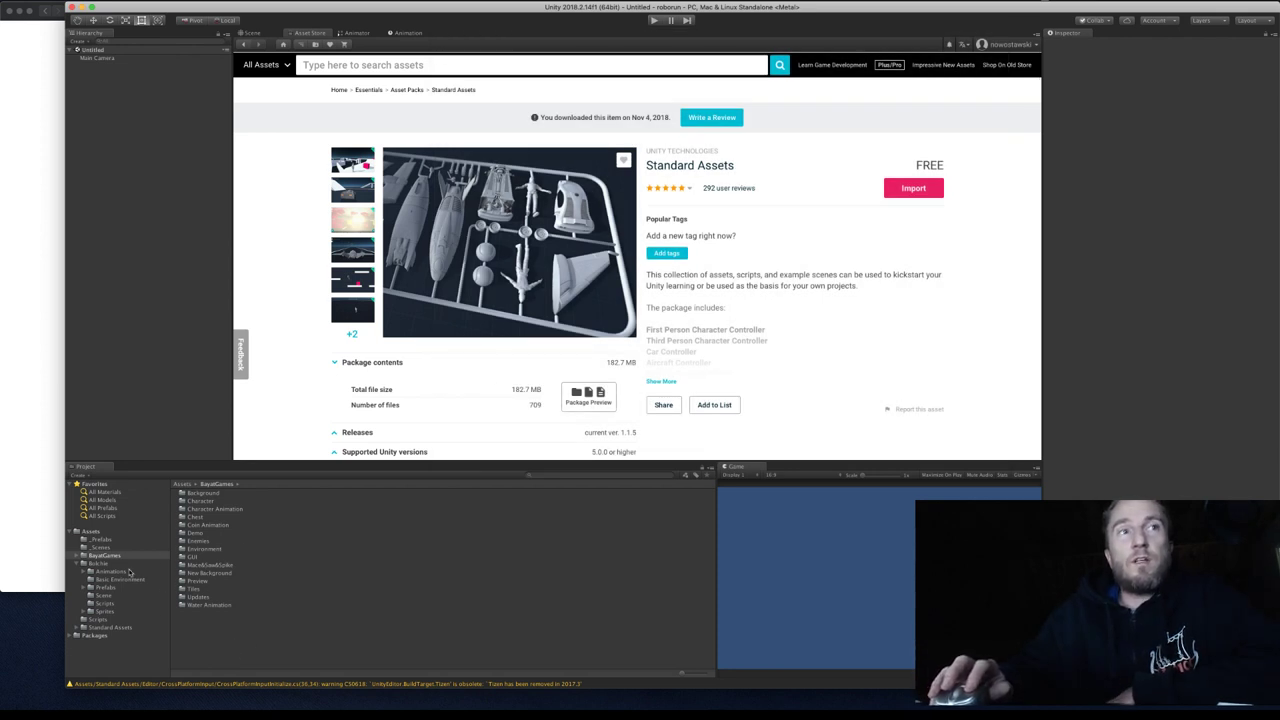
Examine the Standard Assets folder in the project, including its 2D, Characters and CrossPlatformInput subfolders.
{"action": "left_click", "coordinate": [108, 627]}
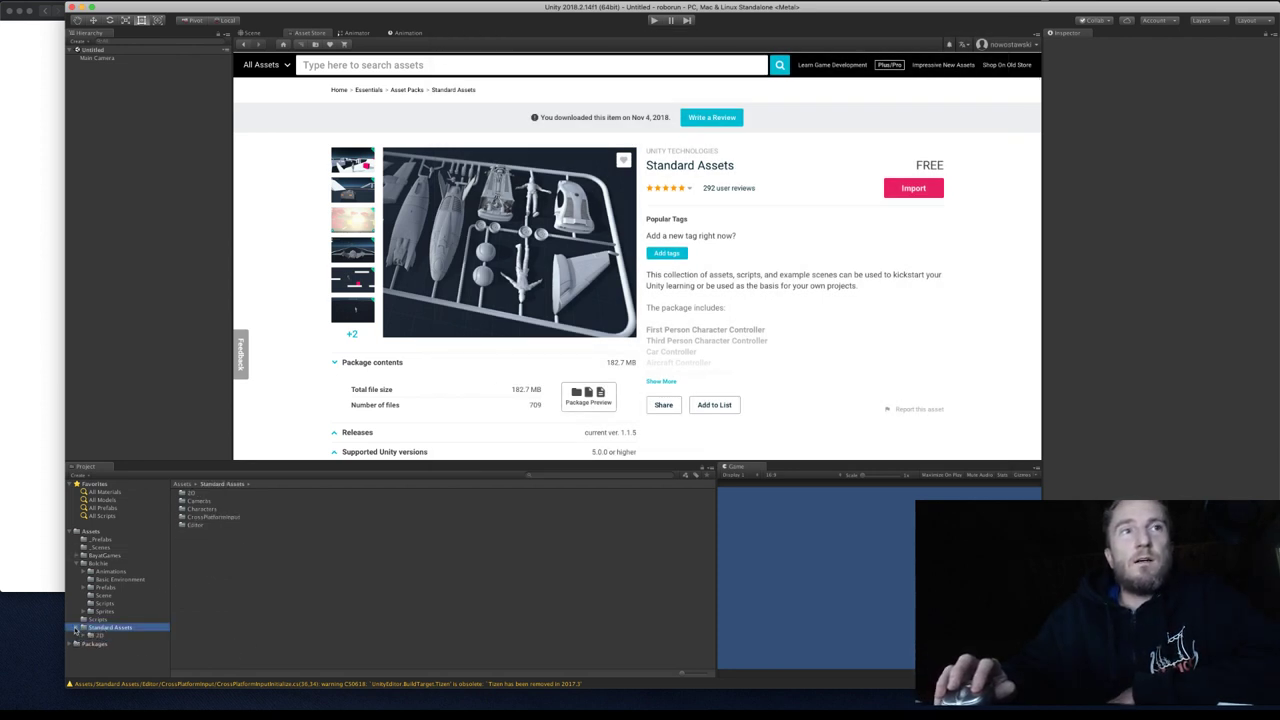
{"action": "left_click", "coordinate": [83, 627]}
{"action": "left_click", "coordinate": [100, 635]}
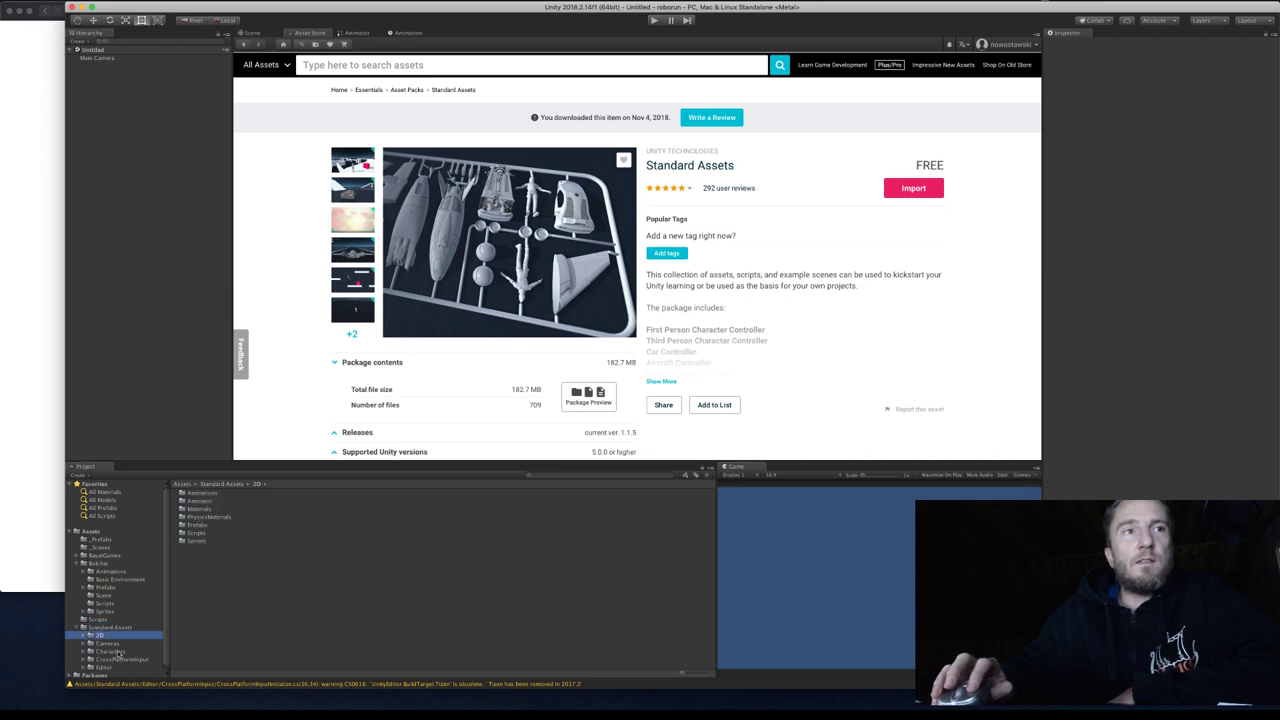
{"action": "left_click", "coordinate": [118, 651]}
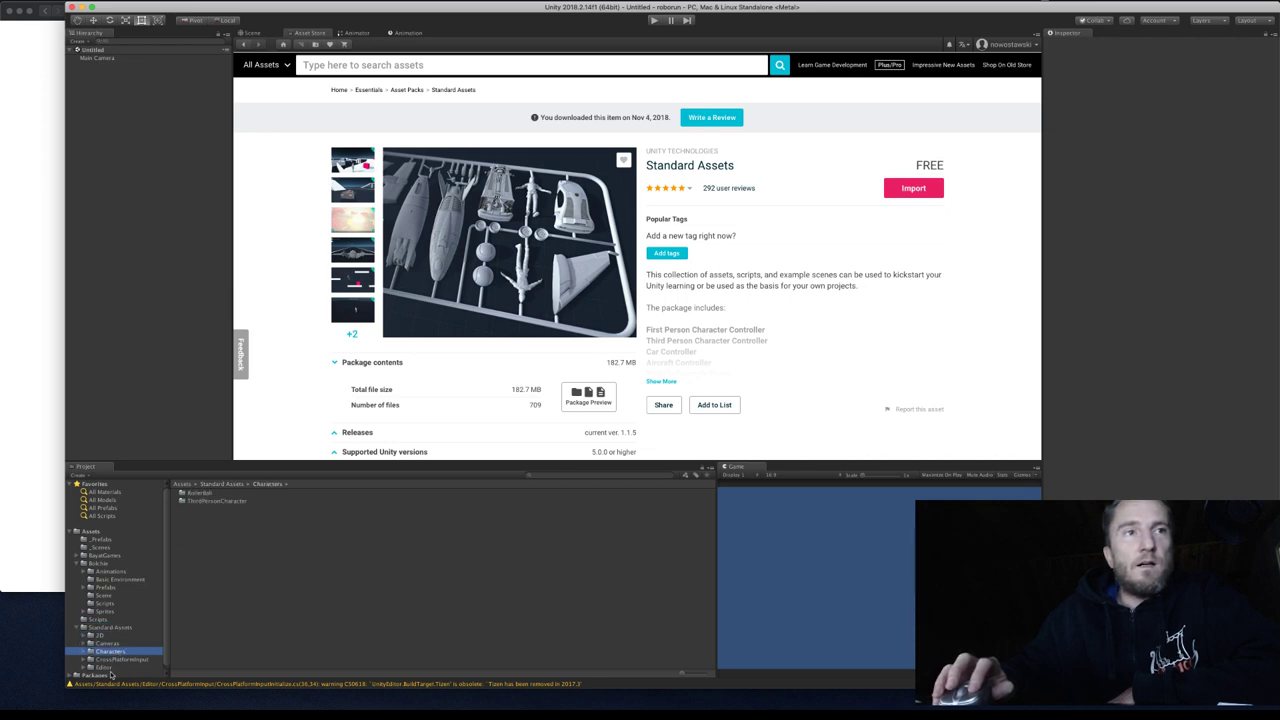
{"action": "scroll", "coordinate": [116, 671], "scroll_direction": "down", "scroll_amount": 1}
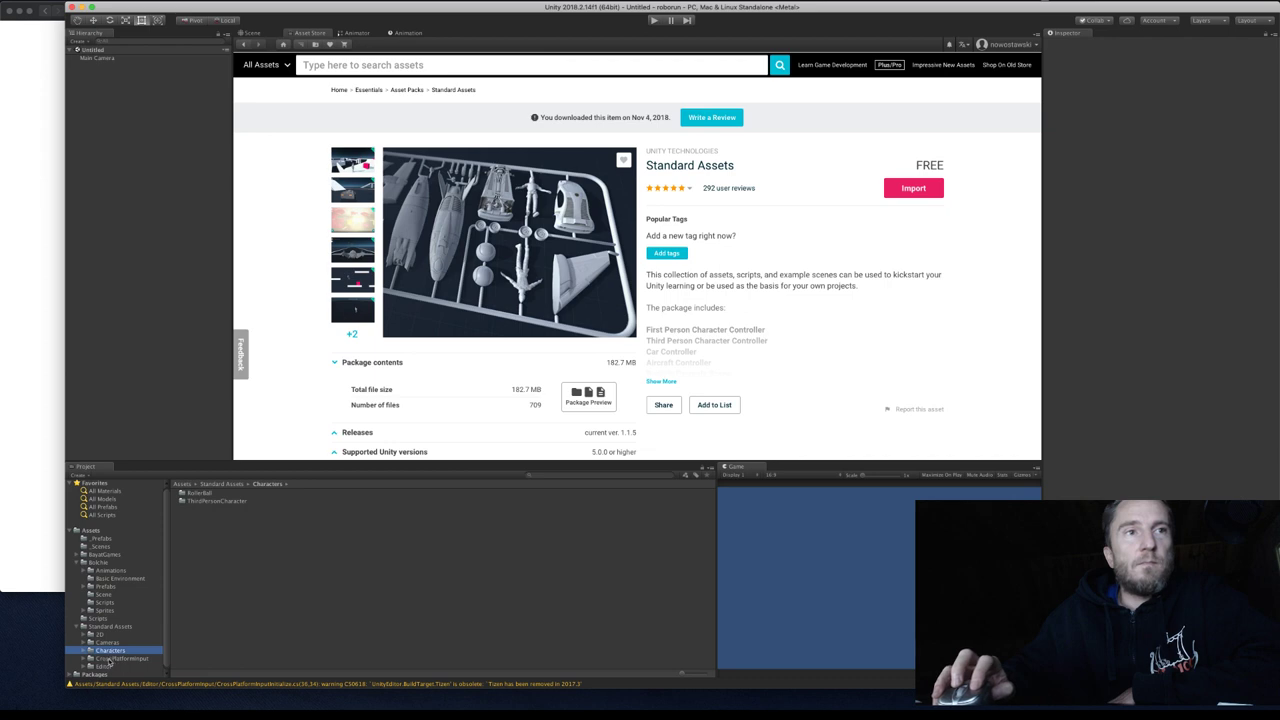
{"action": "left_click", "coordinate": [112, 659]}
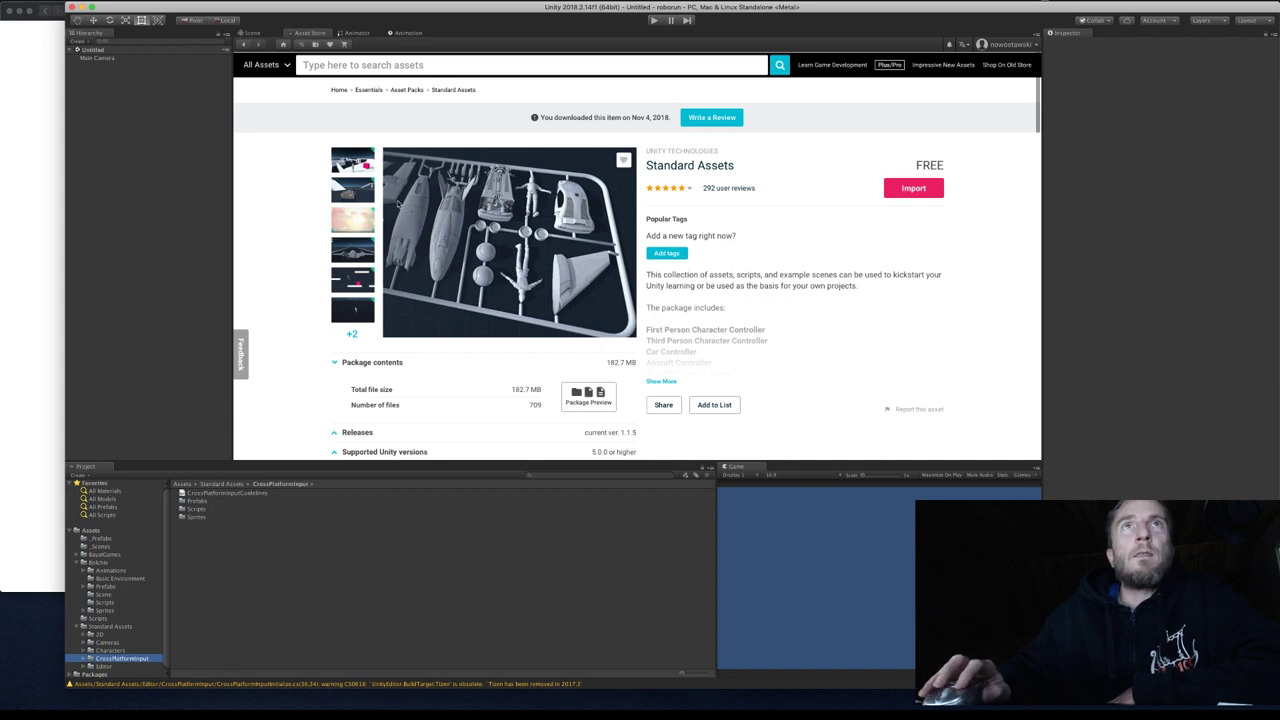
Search the Asset Store for "bayat game" and open the Free Platform Game Assets page.
{"action": "left_click", "coordinate": [426, 64]}
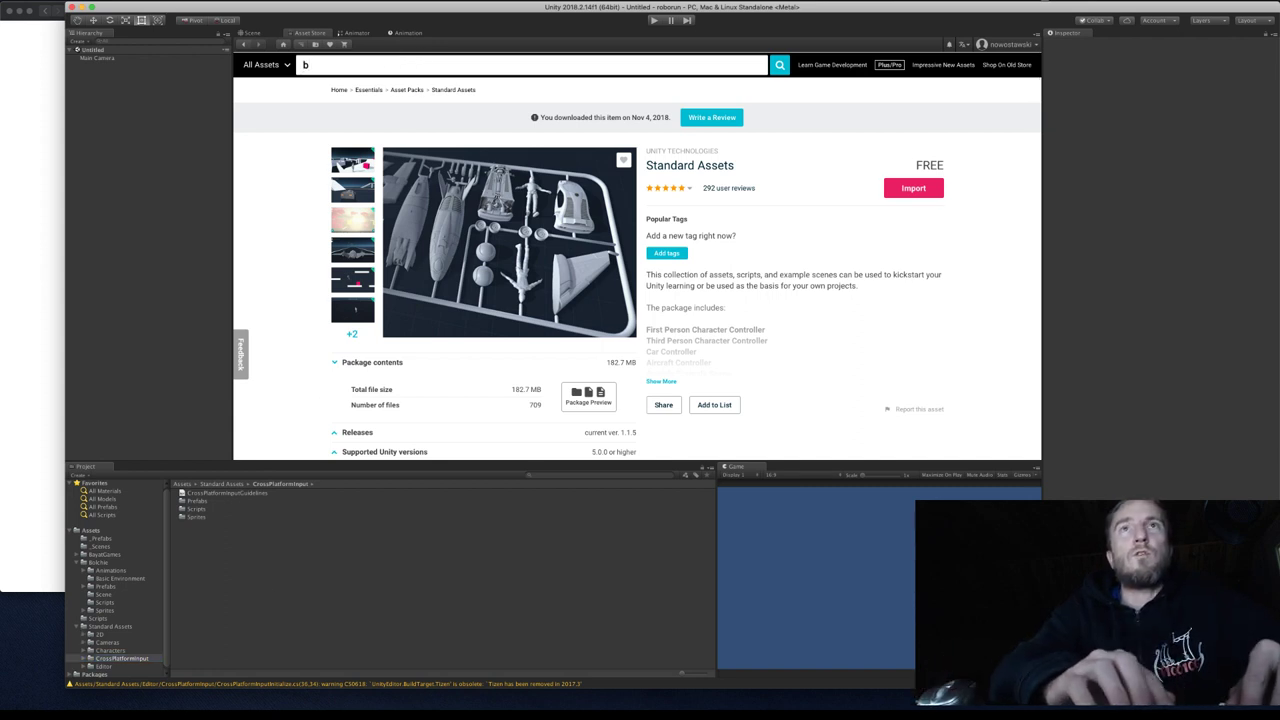
{"action": "type", "text": "bayat"}
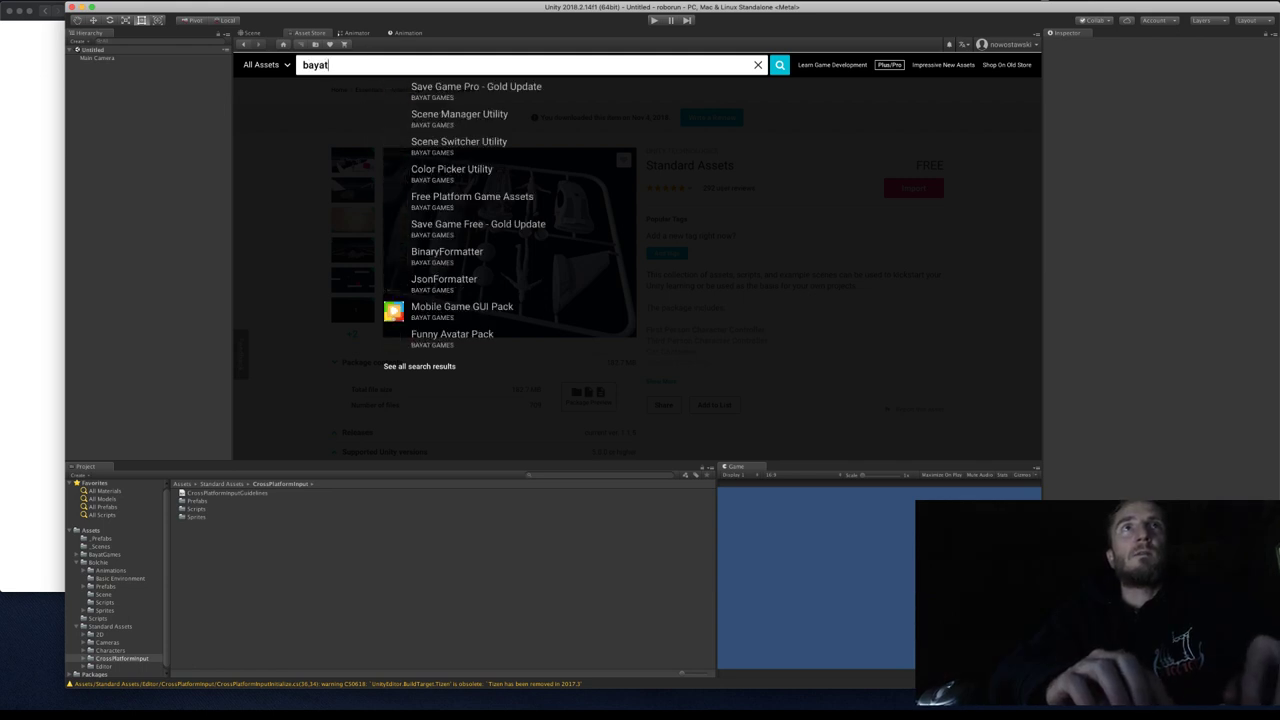
{"action": "type", "text": " game"}
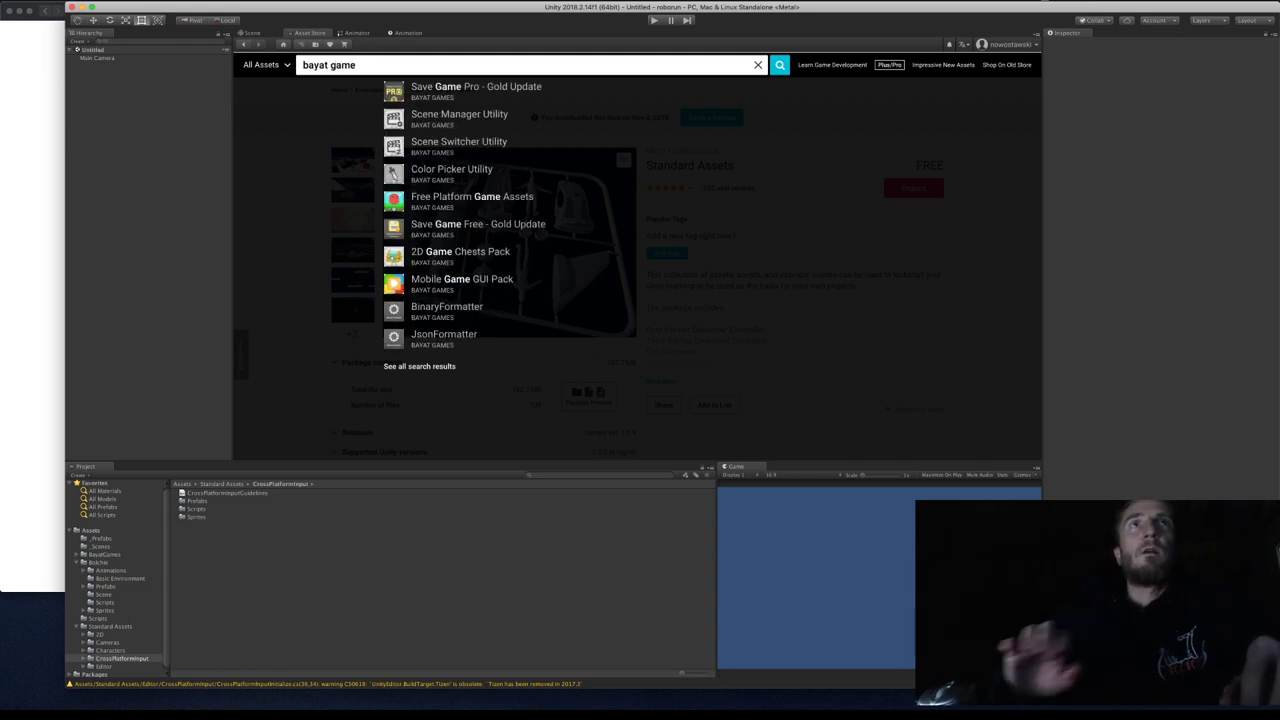
{"action": "left_click", "coordinate": [445, 207]}
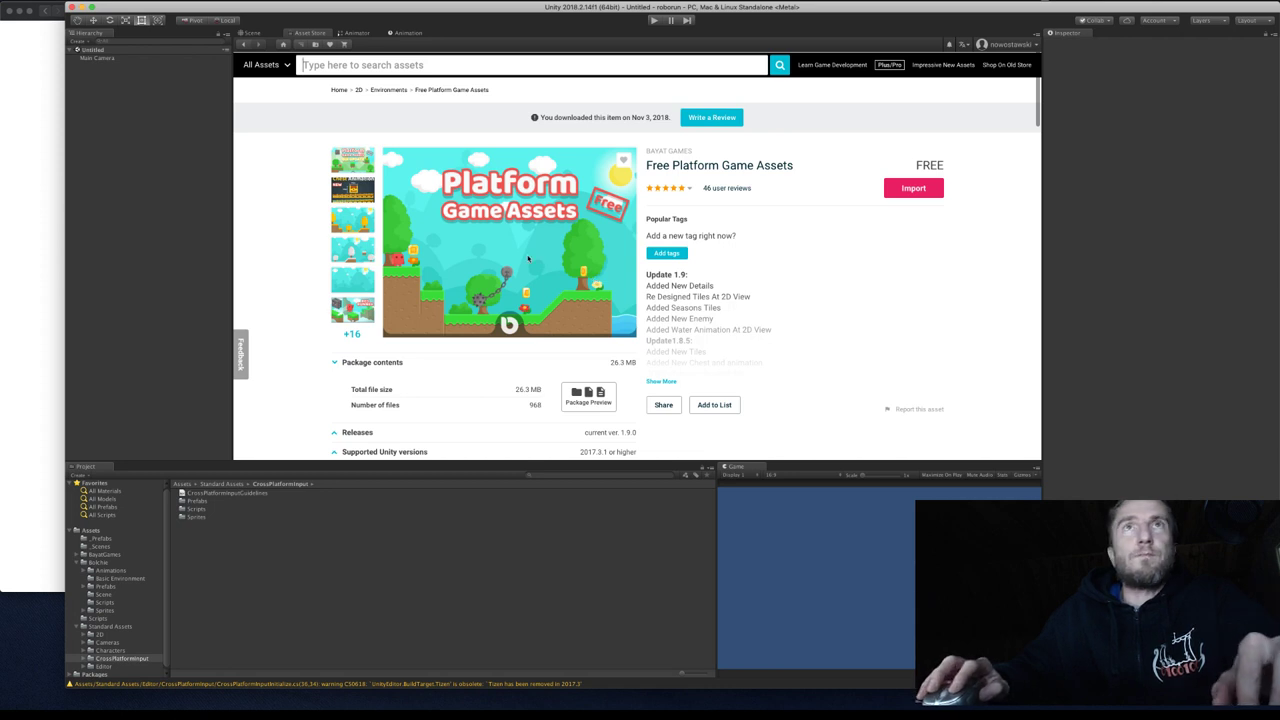
Search the Asset Store for "bolchie" and show the contents of the project's Bolchie folder.
{"action": "left_click", "coordinate": [444, 63]}
{"action": "type", "text": "bolchie"}
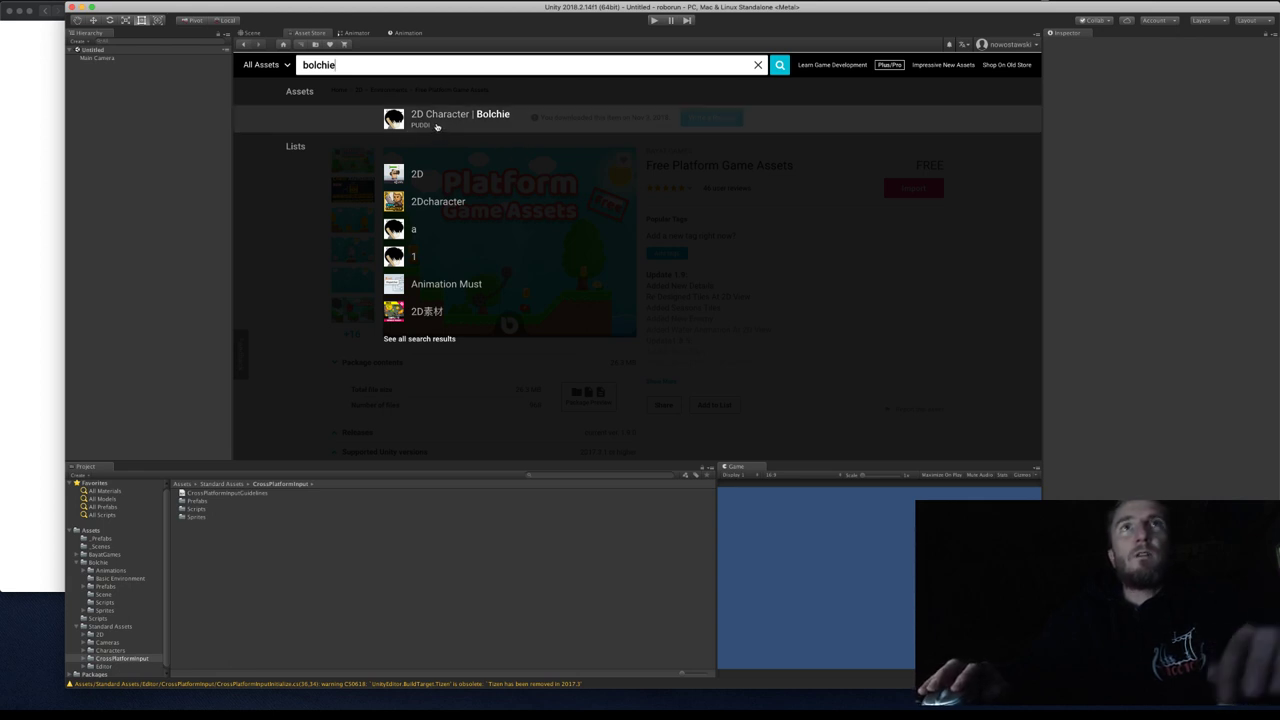
{"action": "left_click", "coordinate": [104, 563]}
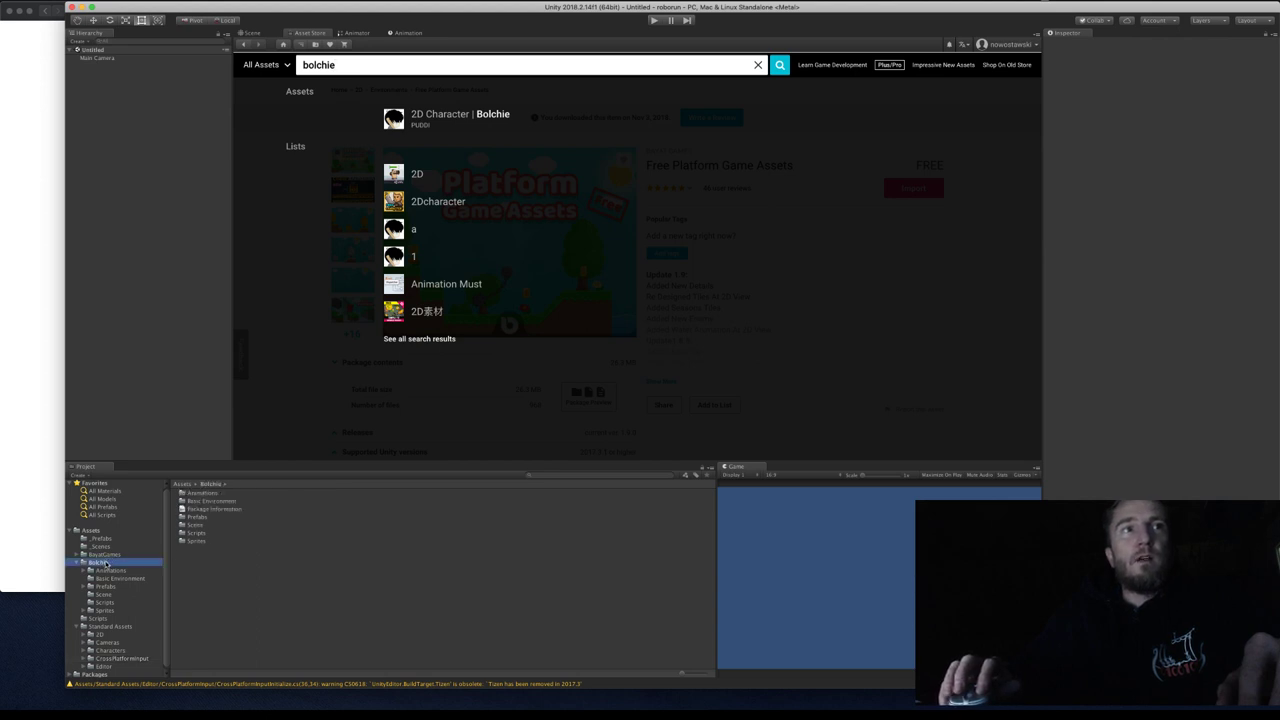
Return to the Scene view, open the Main scene from the _Scenes folder and frame its whole canvas.
{"action": "left_click", "coordinate": [255, 35]}
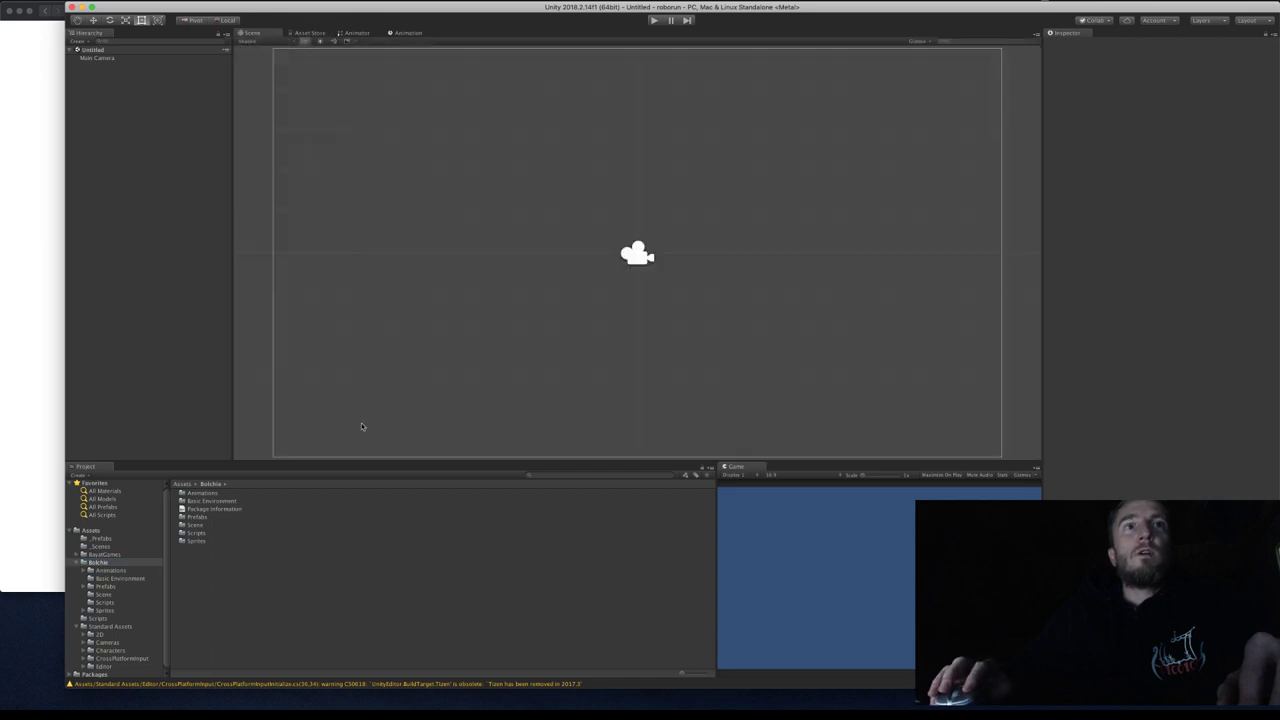
{"action": "left_click", "coordinate": [101, 547]}
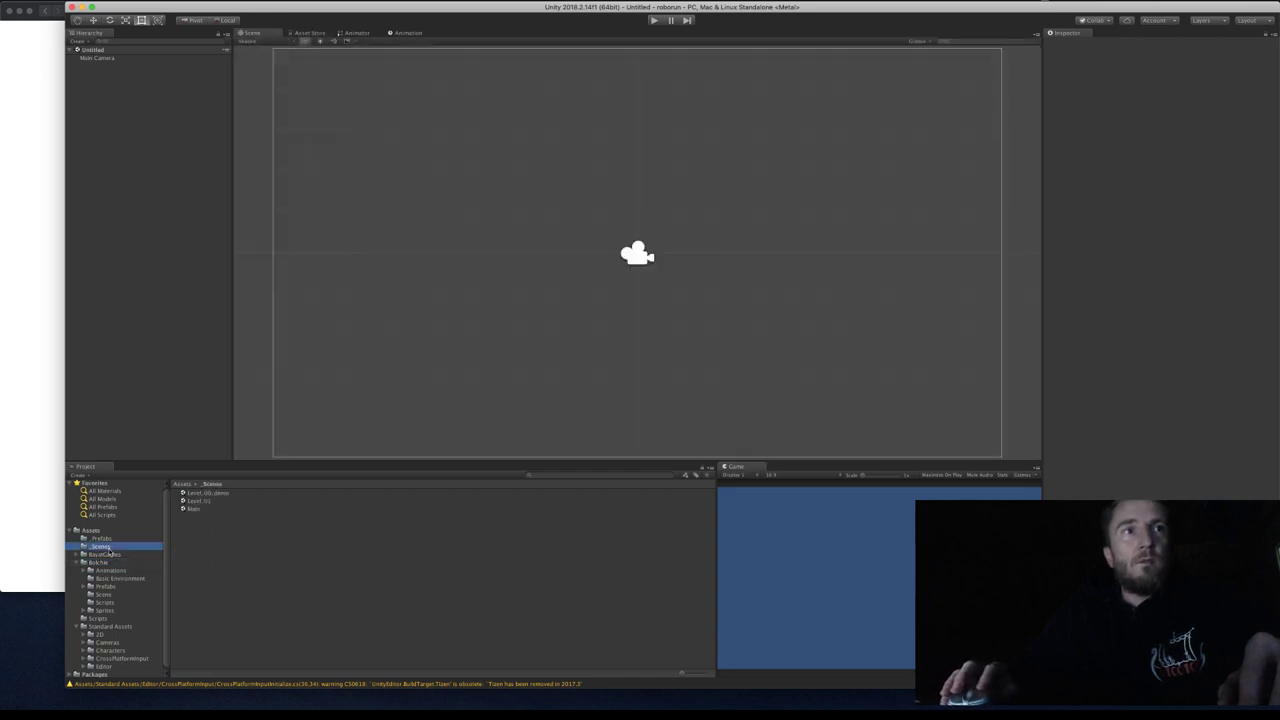
{"action": "left_click", "coordinate": [200, 511]}
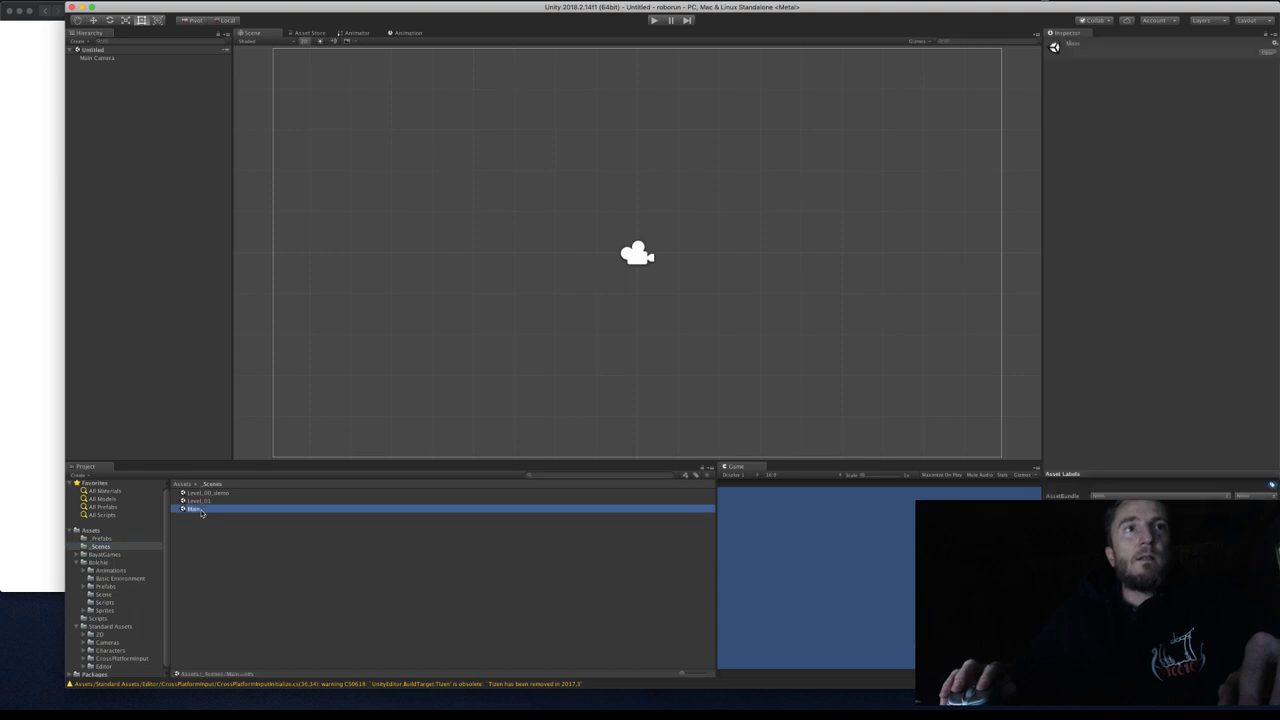
{"action": "double_click", "coordinate": [200, 511]}
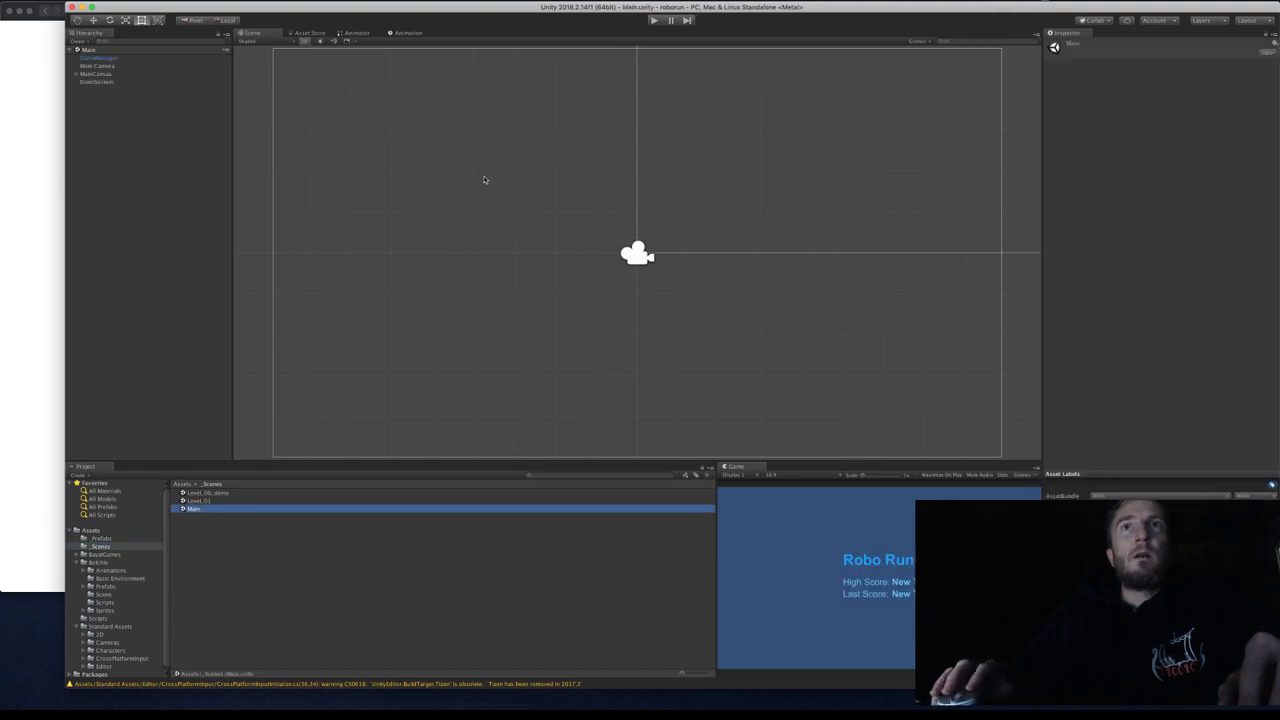
{"action": "scroll", "coordinate": [483, 178], "scroll_direction": "down", "scroll_amount": 5}
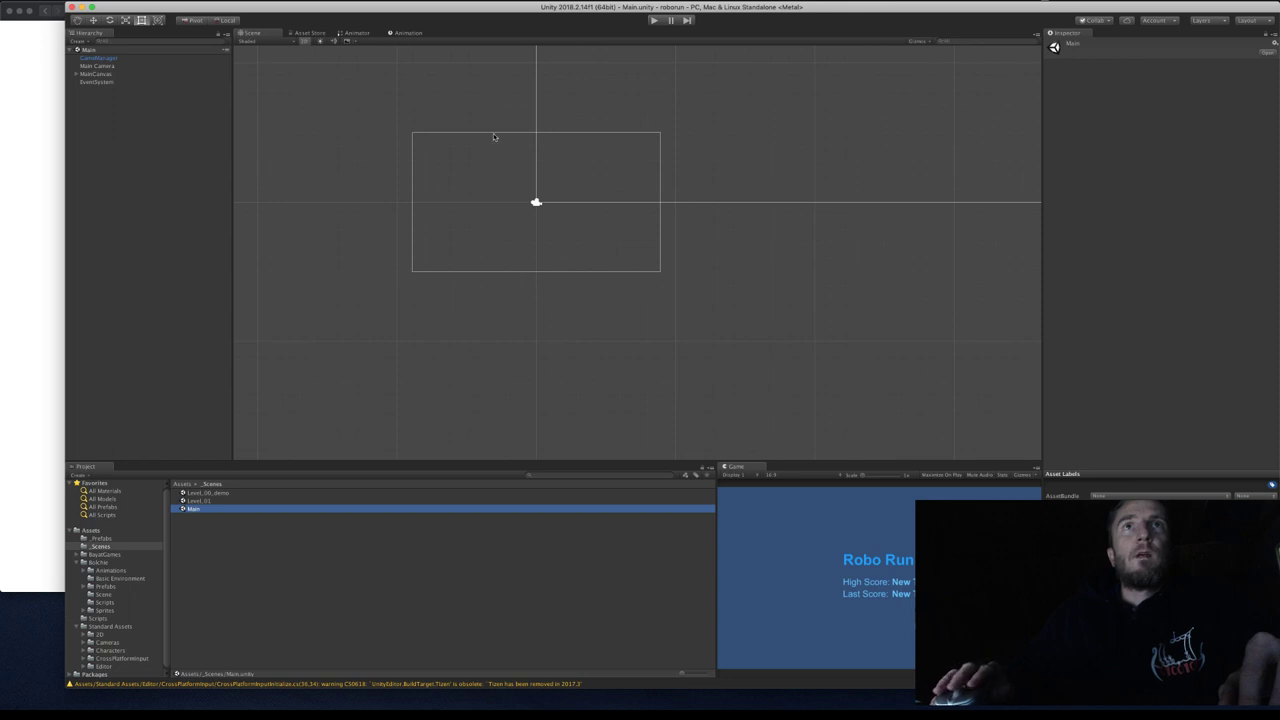
{"action": "middle_click_drag", "start_coordinate": [444, 197], "coordinate": [403, 397]}
{"action": "scroll", "coordinate": [403, 397], "scroll_direction": "down", "scroll_amount": 4}
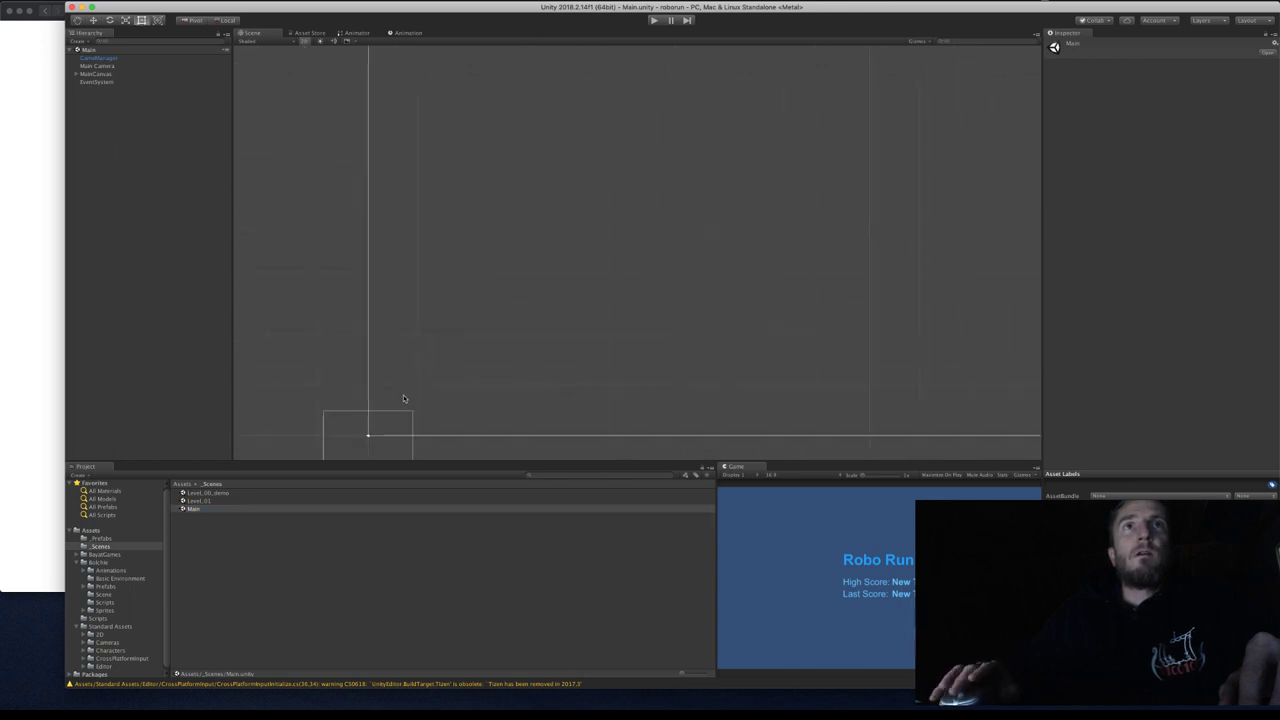
{"action": "scroll", "coordinate": [403, 397], "scroll_direction": "down", "scroll_amount": 5}
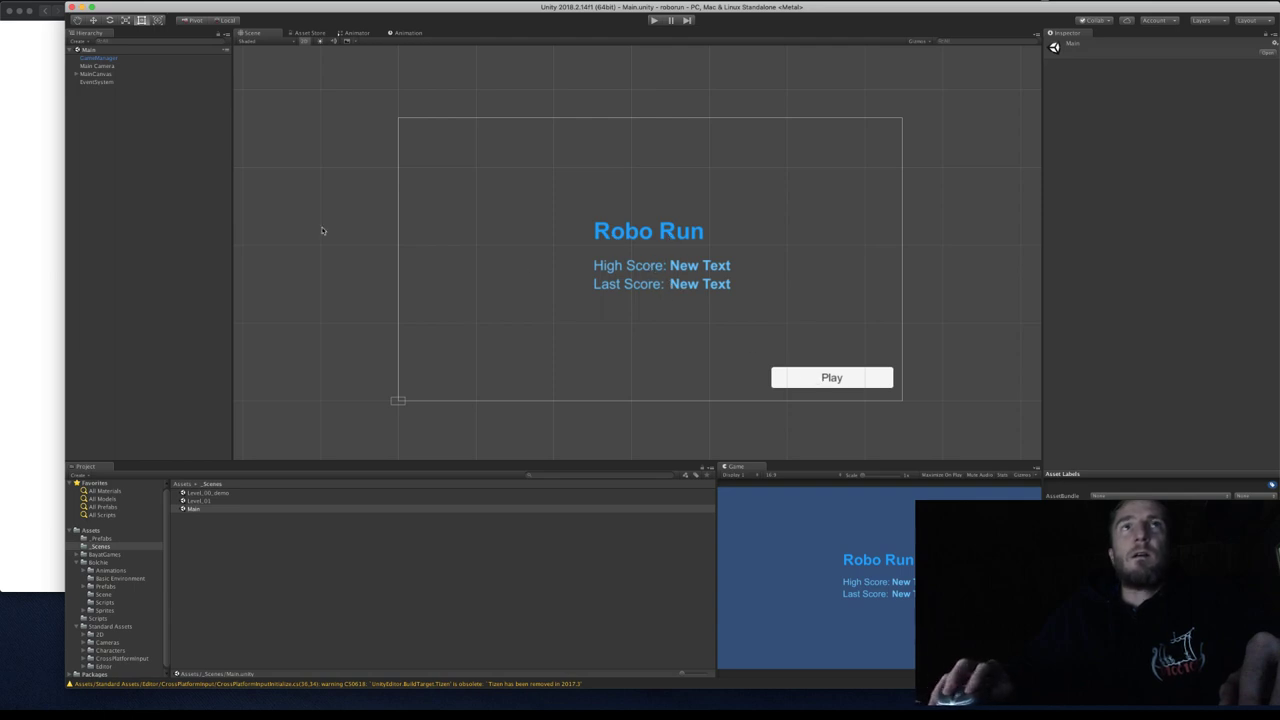
Expand MainCanvas and inspect its Title, the HighScoreTitle group and the PlayButton's Text object.
{"action": "left_click", "coordinate": [76, 74]}
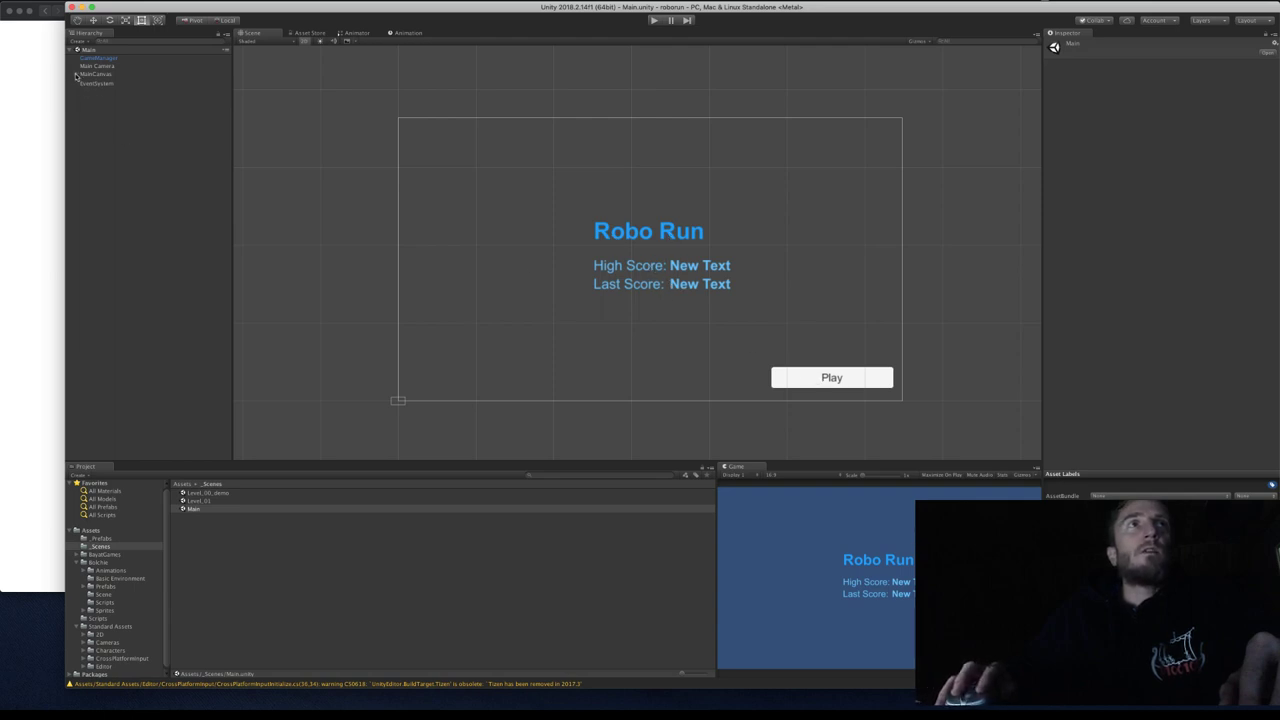
{"action": "left_click", "coordinate": [93, 82]}
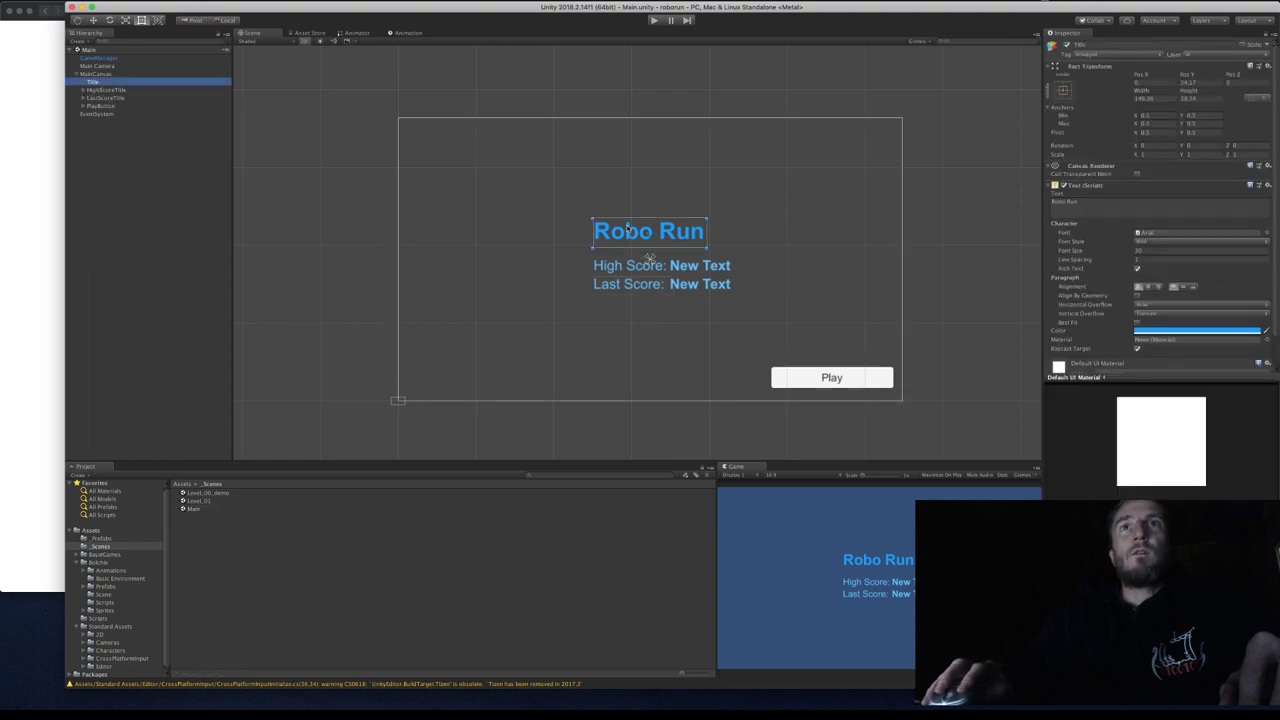
{"action": "left_click", "coordinate": [83, 90]}
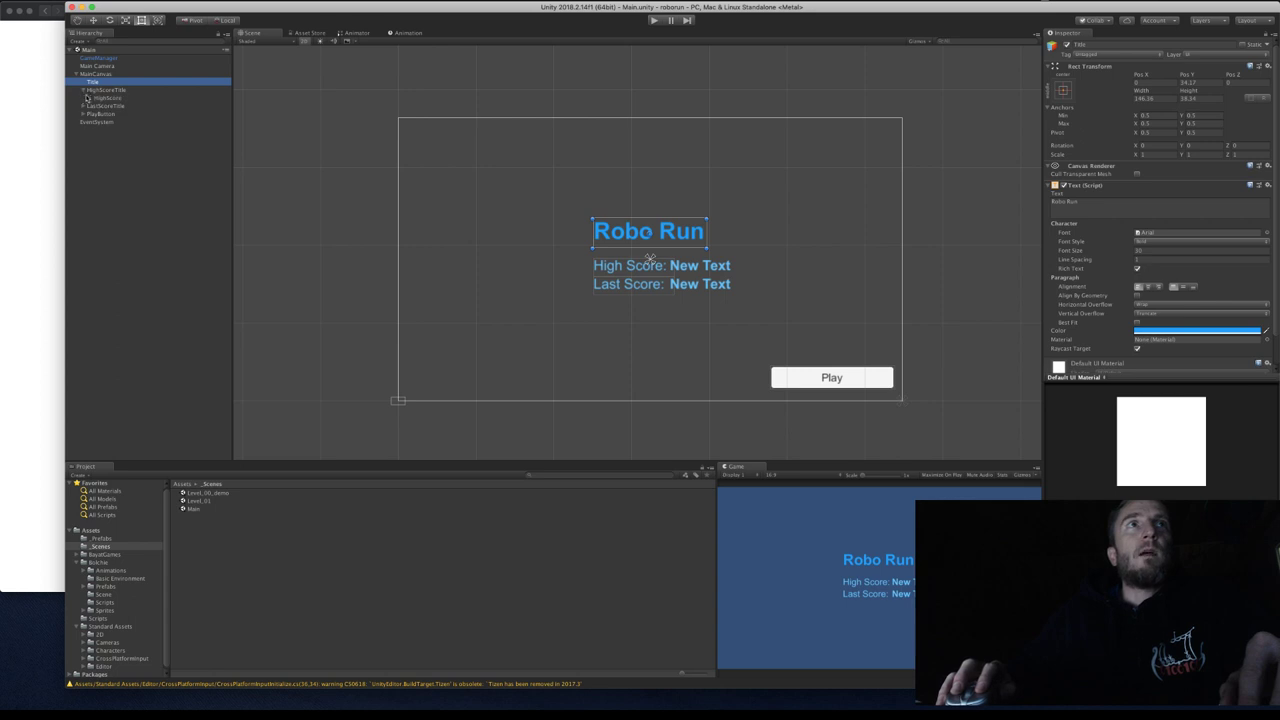
{"action": "left_click", "coordinate": [107, 98]}
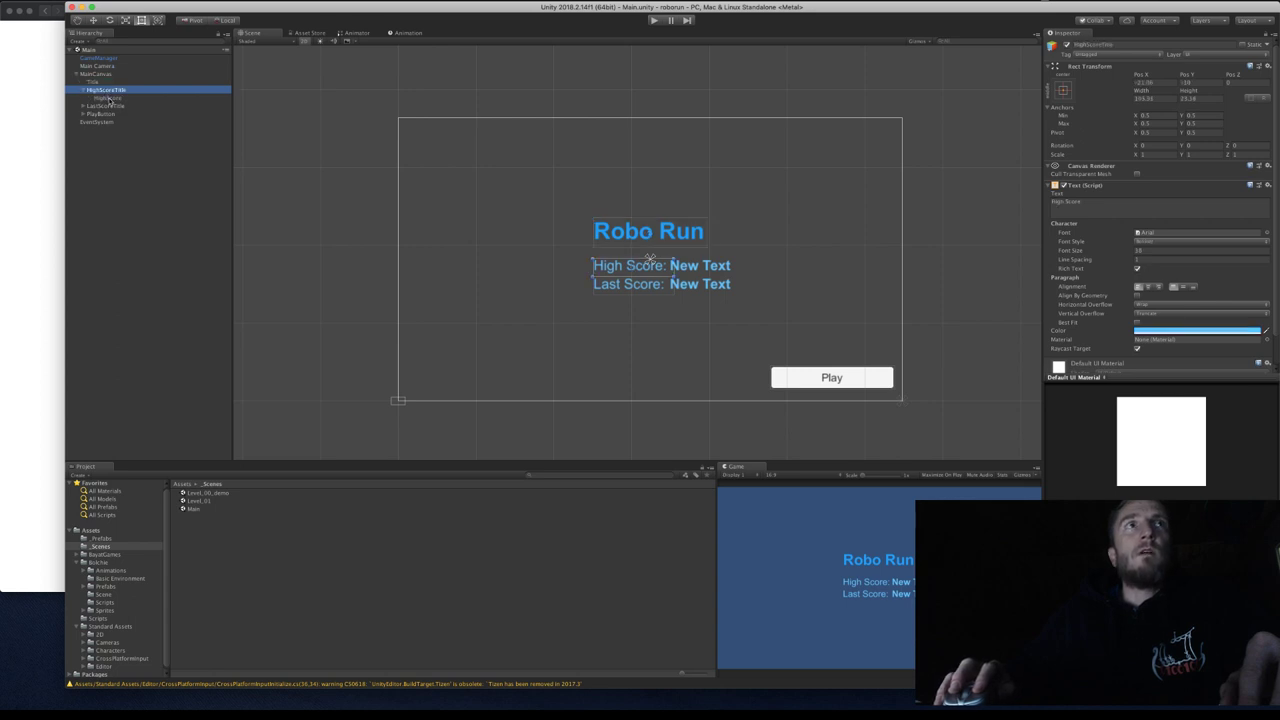
{"action": "left_click", "coordinate": [82, 114]}
{"action": "left_click", "coordinate": [100, 122]}
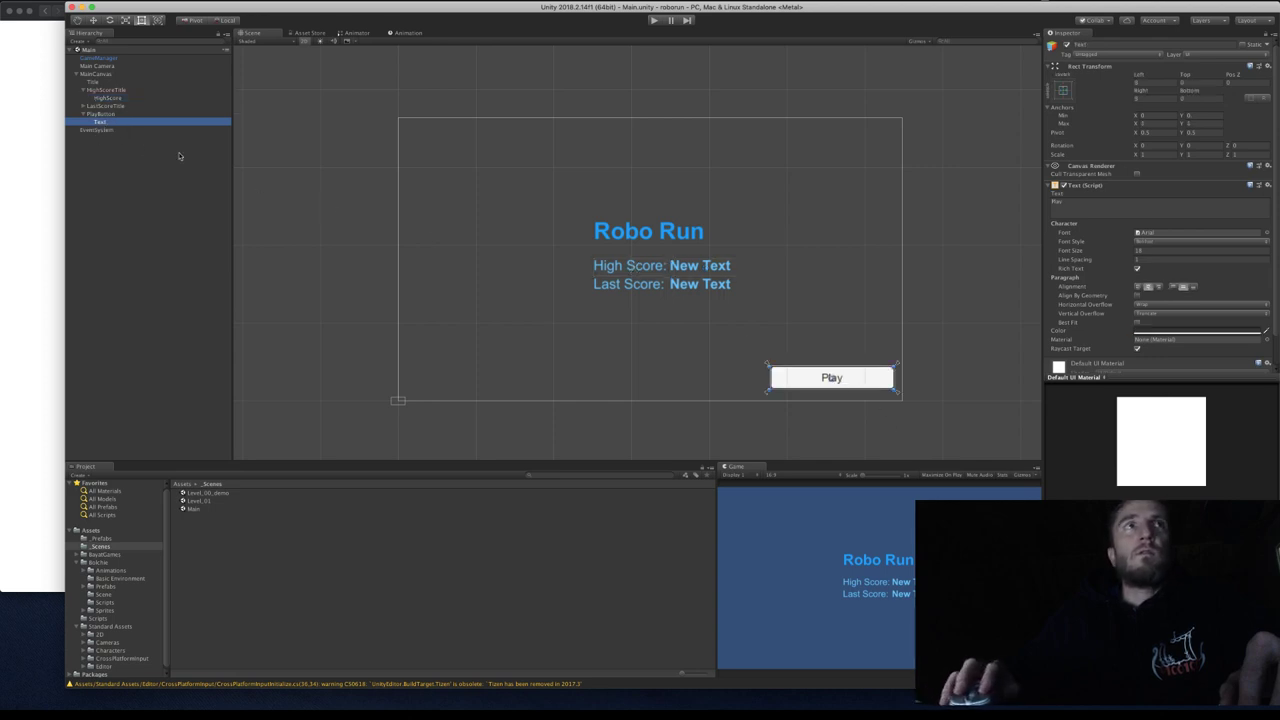
{"action": "left_click", "coordinate": [103, 123]}
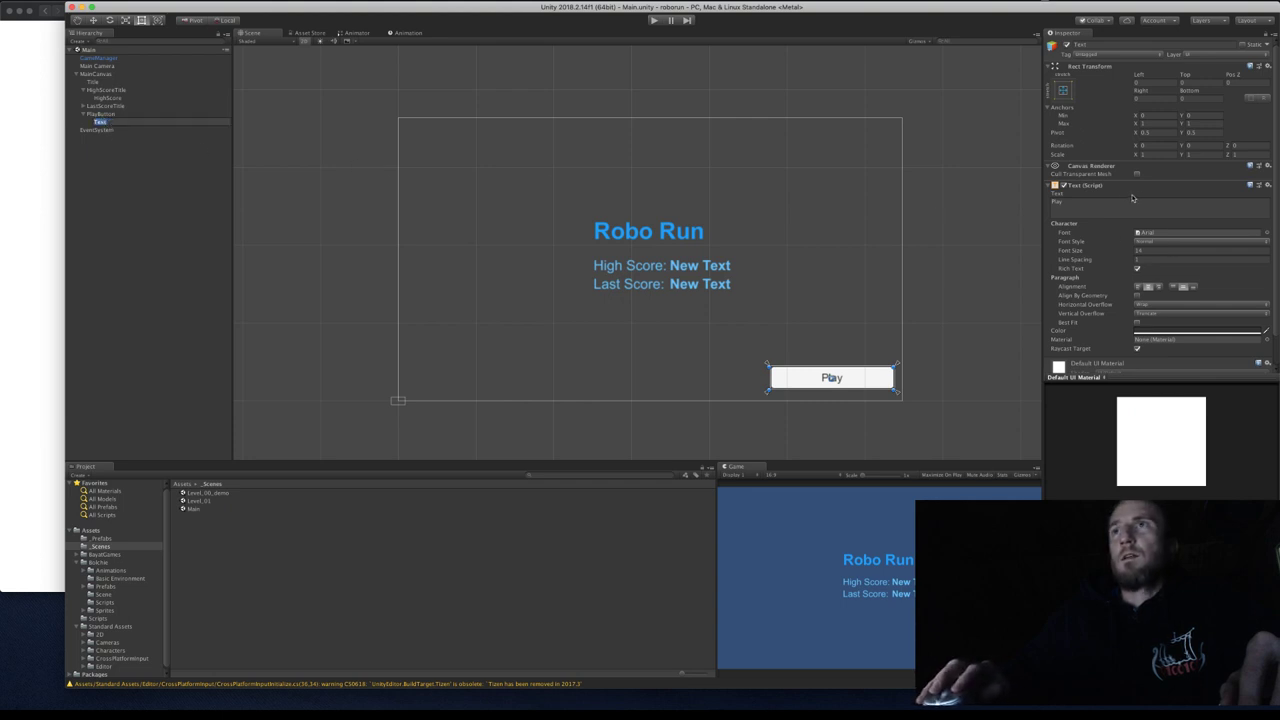
Try out "Arbitrary text" as the label in the PlayButton's Text component.
{"action": "left_click", "coordinate": [1100, 199]}
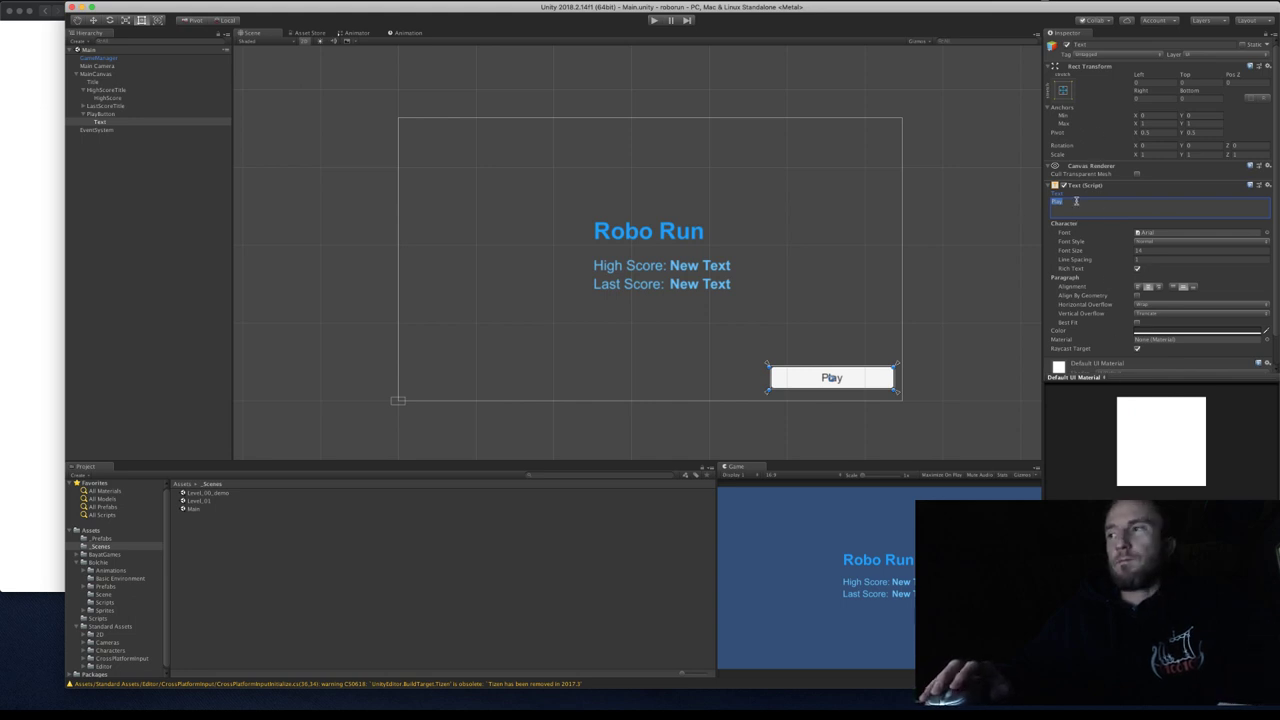
{"action": "type", "text": "ó@"}
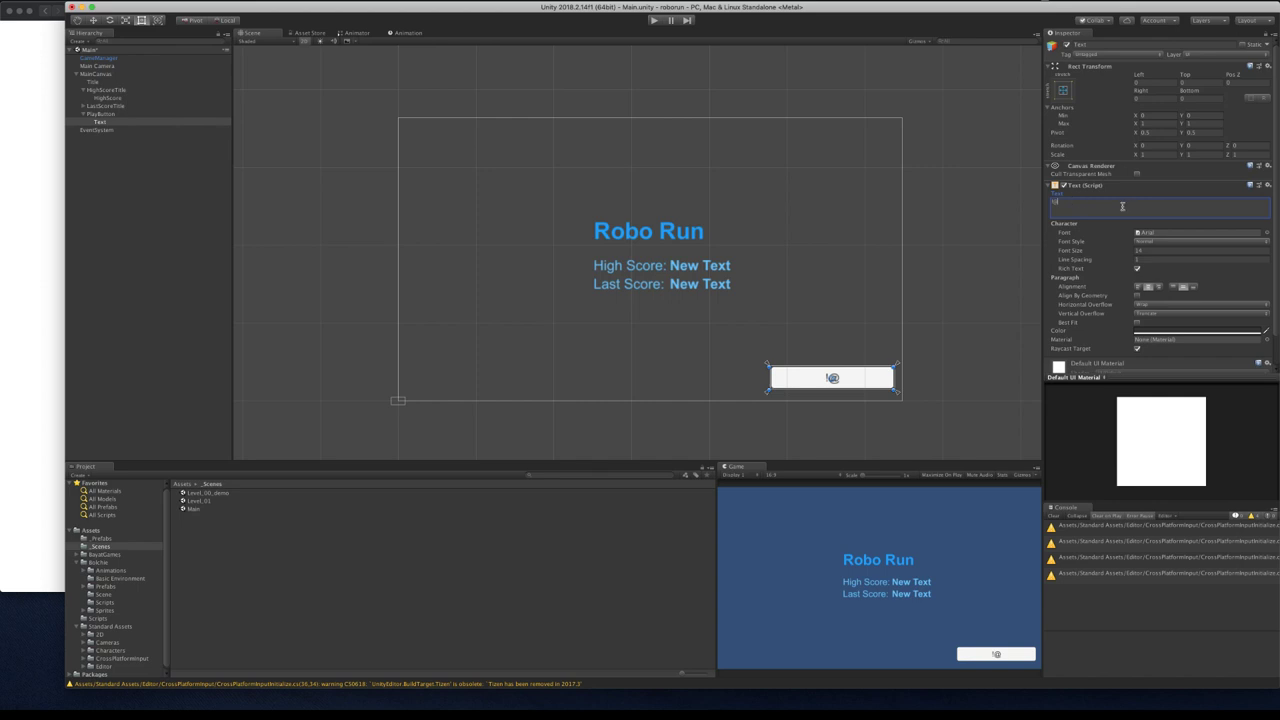
{"action": "key", "text": "BackSpace"}
{"action": "key", "text": "BackSpace"}
{"action": "type", "text": "Arbitrary text"}
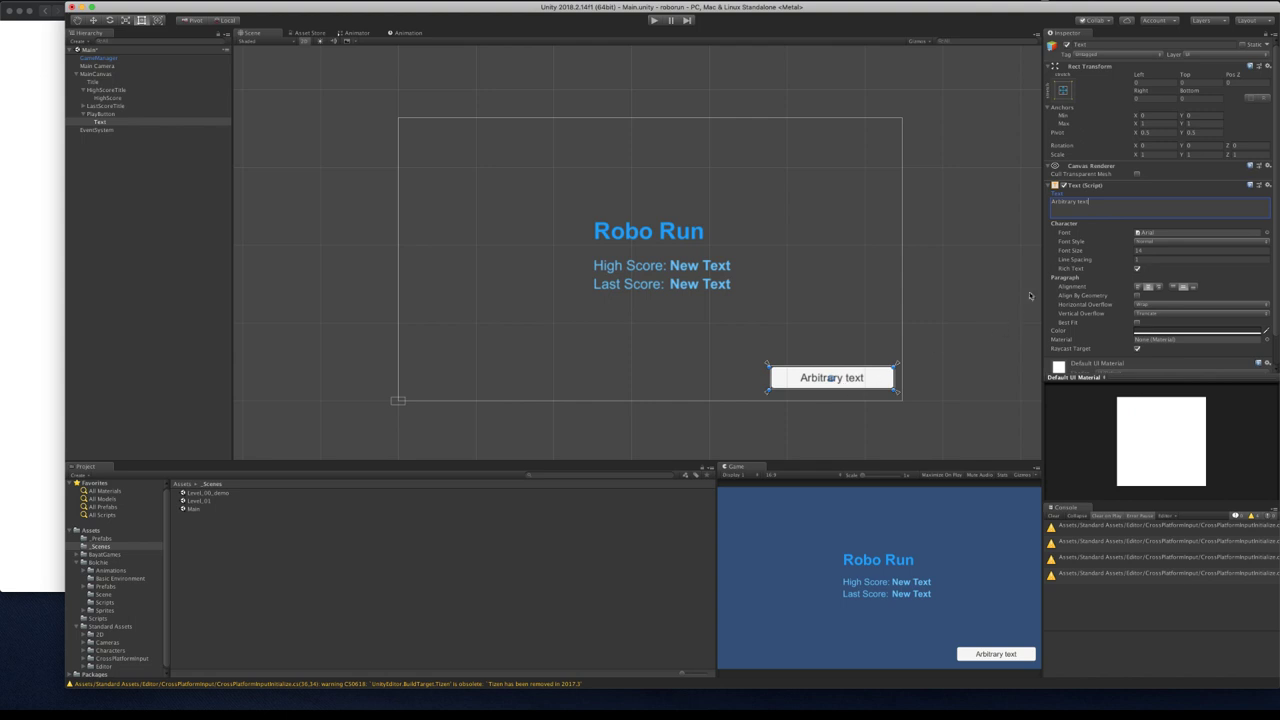
Set the PlayButton's label text to "Play!" and deselect the object.
{"action": "key", "text": "super+a"}
{"action": "type", "text": "Play!"}
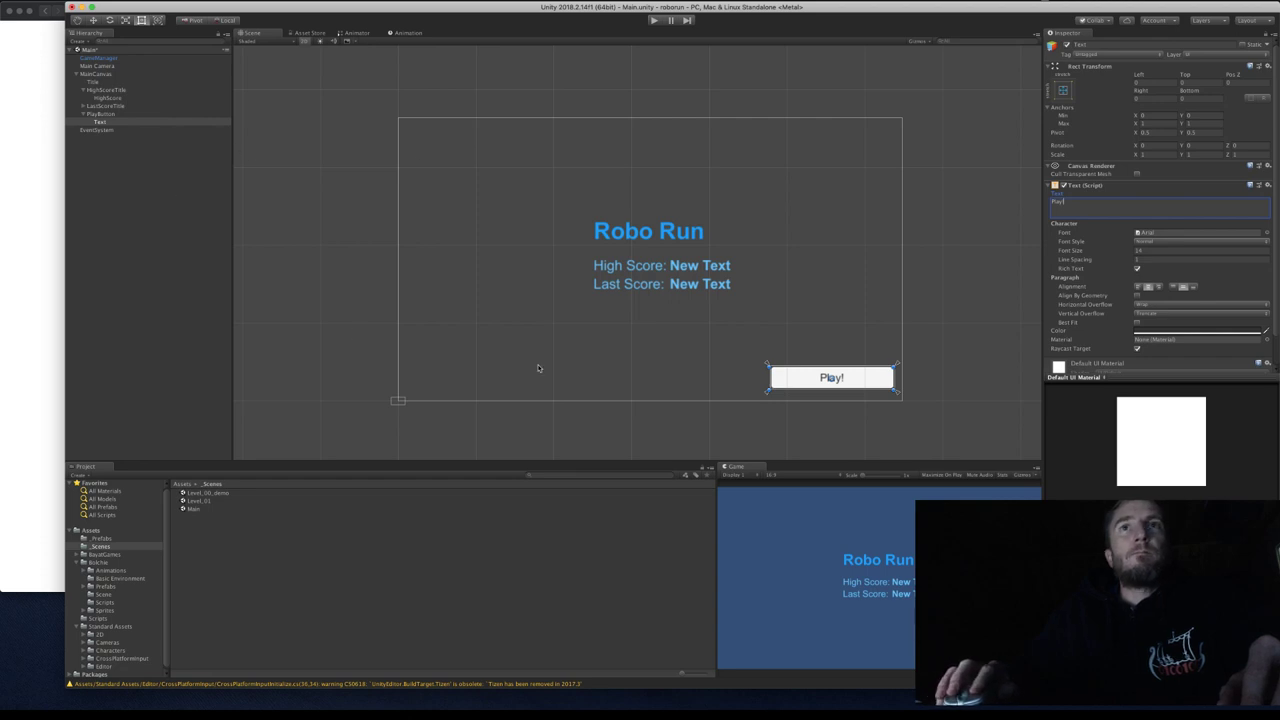
{"action": "left_click", "coordinate": [402, 340]}
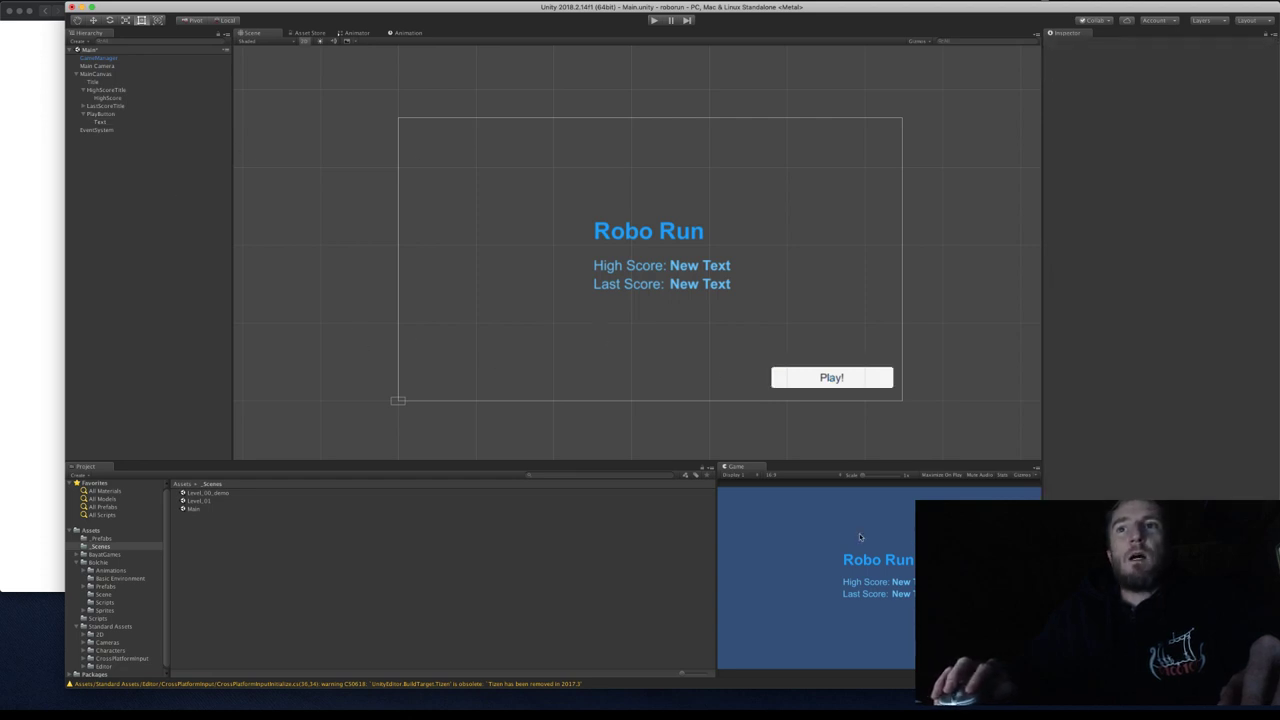
Open the Level_01 scene, saving the changes made to the Main scene.
{"action": "double_click", "coordinate": [209, 502]}
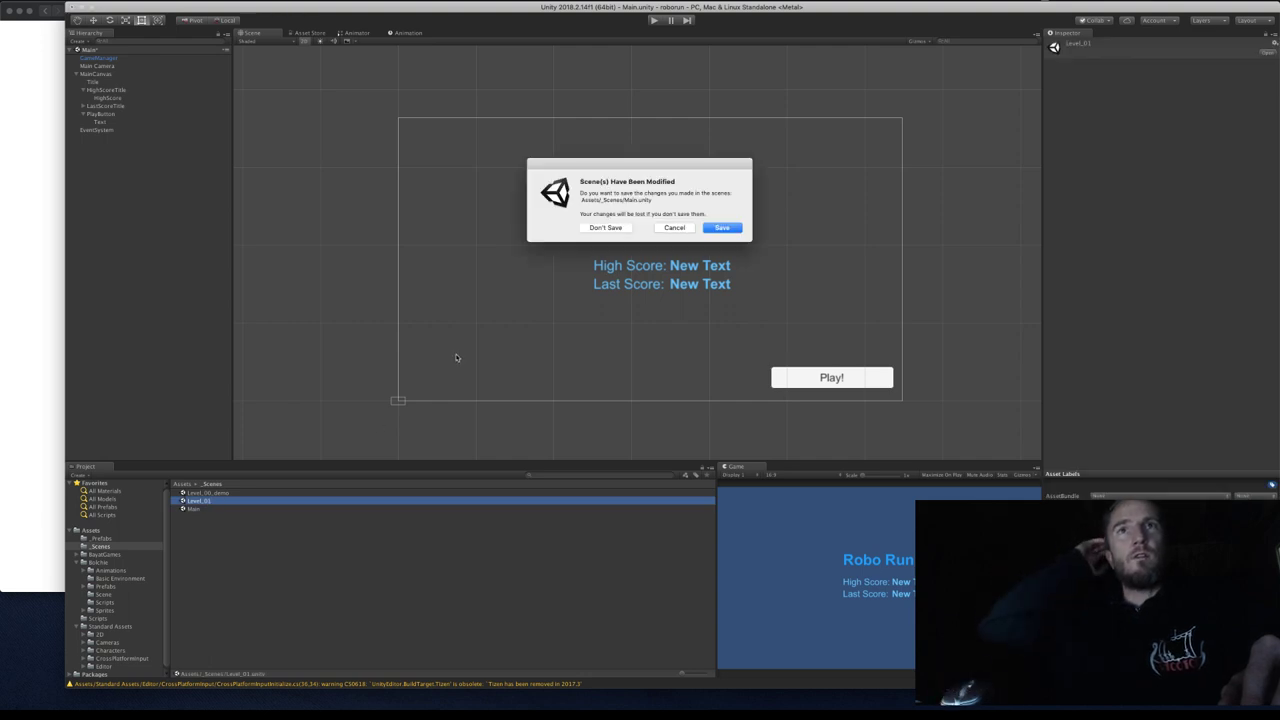
{"action": "left_click", "coordinate": [740, 229]}
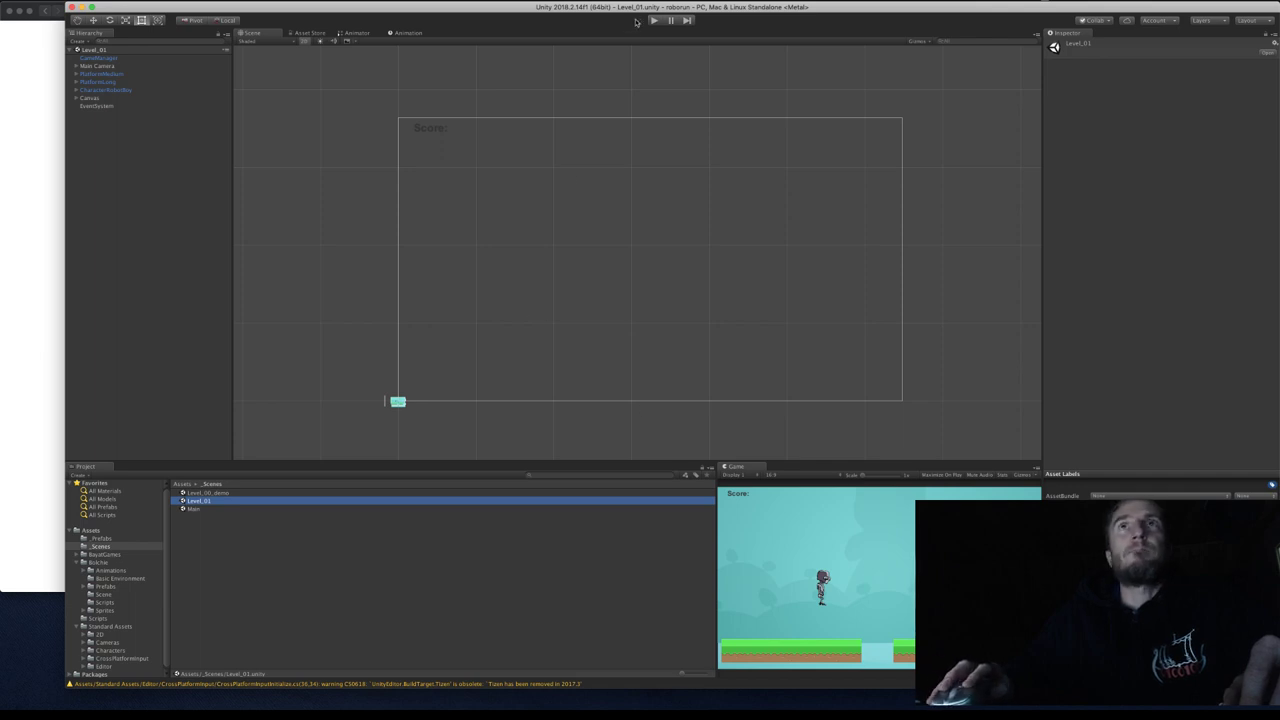
Examine the Level_01 layout in the Scene view, centring on the robot character, platforms, background and surrounding objects.
{"action": "scroll", "coordinate": [446, 240], "scroll_direction": "down", "scroll_amount": 4}
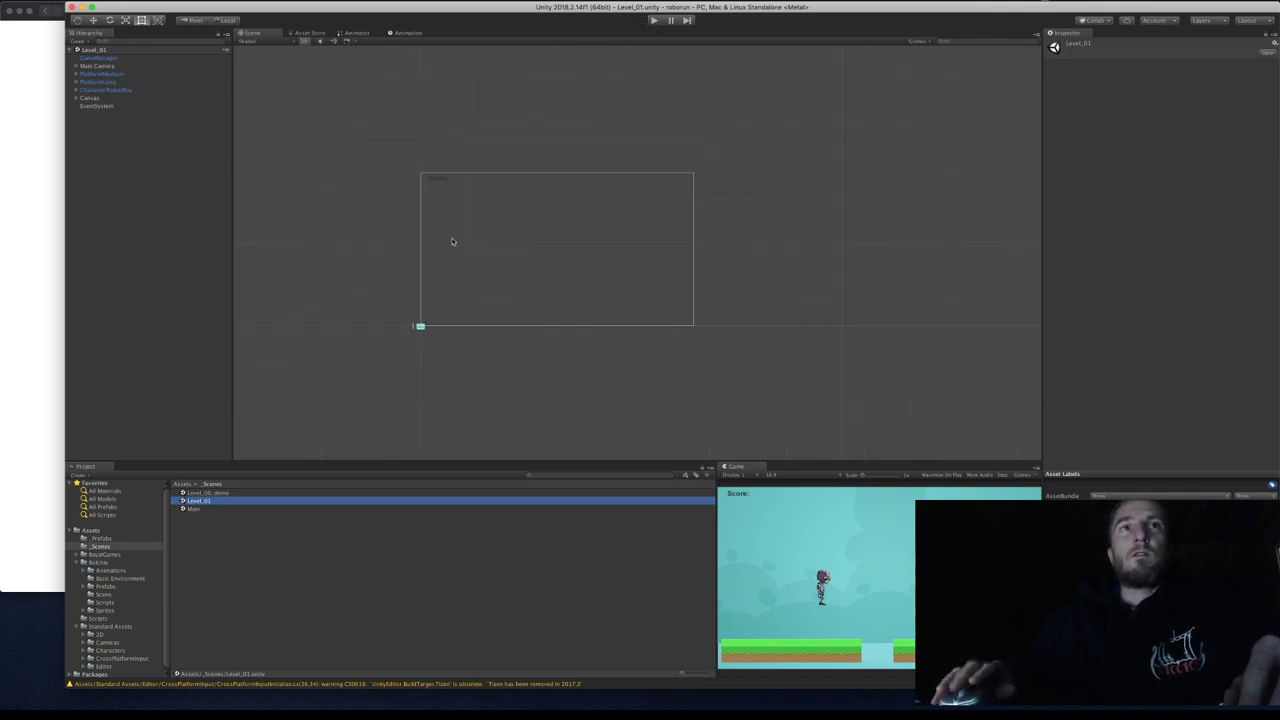
{"action": "scroll", "coordinate": [454, 242], "scroll_direction": "up", "scroll_amount": 8}
{"action": "scroll", "coordinate": [454, 242], "scroll_direction": "up", "scroll_amount": 2}
{"action": "middle_click_drag", "start_coordinate": [417, 323], "coordinate": [730, 102]}
{"action": "middle_click_drag", "start_coordinate": [626, 184], "coordinate": [625, 140]}
{"action": "middle_click_drag", "start_coordinate": [502, 369], "coordinate": [505, 117]}
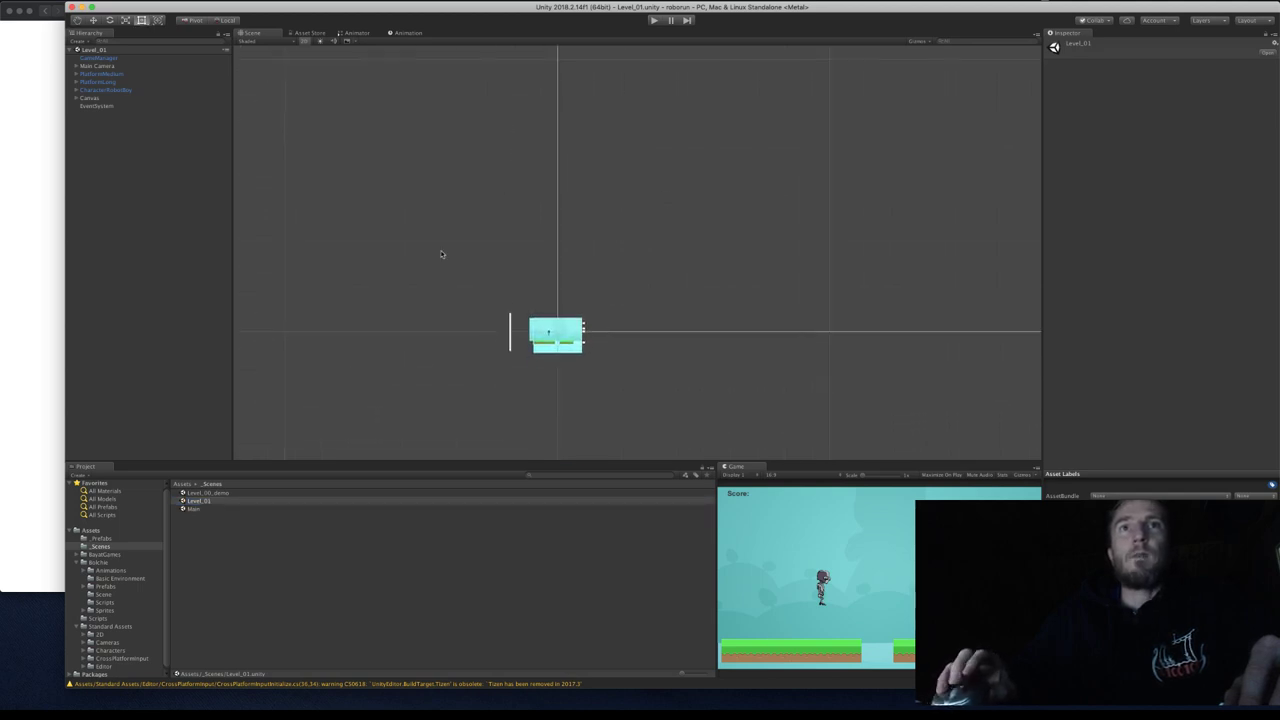
{"action": "scroll", "coordinate": [436, 272], "scroll_direction": "down", "scroll_amount": 1}
{"action": "scroll", "coordinate": [436, 278], "scroll_direction": "up", "scroll_amount": 2}
{"action": "scroll", "coordinate": [436, 278], "scroll_direction": "up", "scroll_amount": 3}
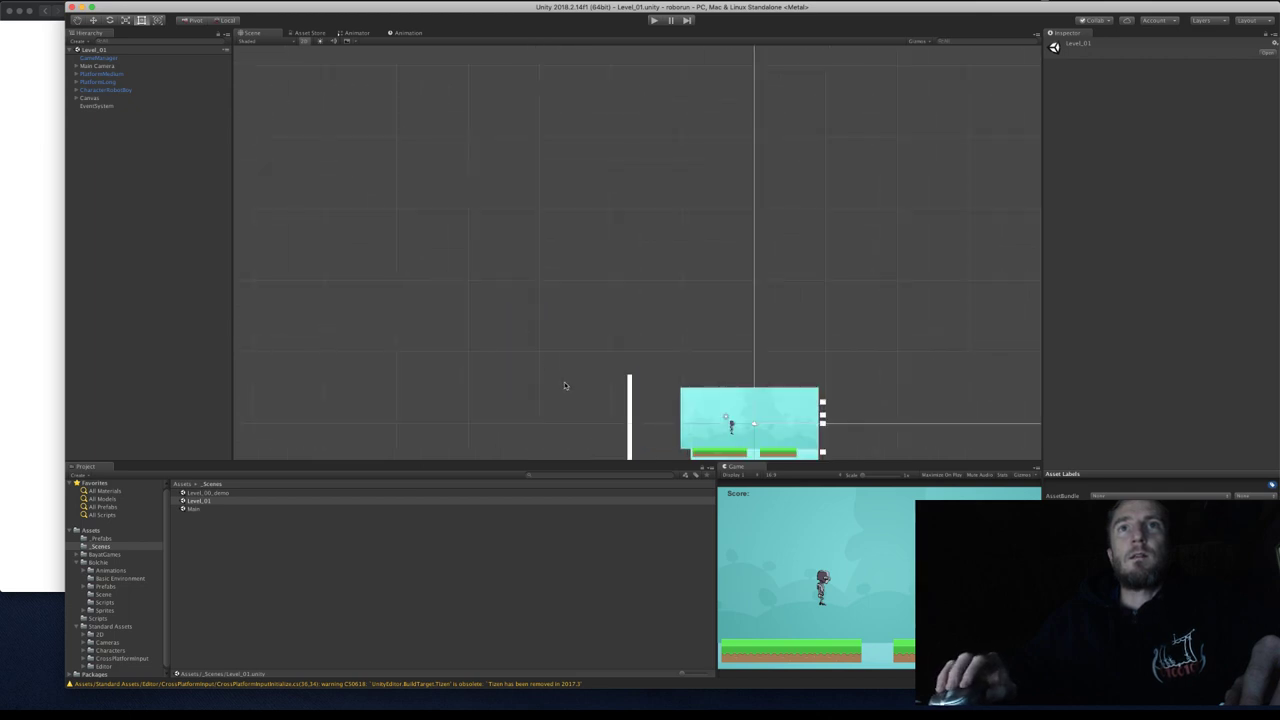
{"action": "middle_click_drag", "start_coordinate": [598, 365], "coordinate": [434, 154]}
{"action": "scroll", "coordinate": [435, 178], "scroll_direction": "down", "scroll_amount": 1}
{"action": "scroll", "coordinate": [435, 178], "scroll_direction": "up", "scroll_amount": 5}
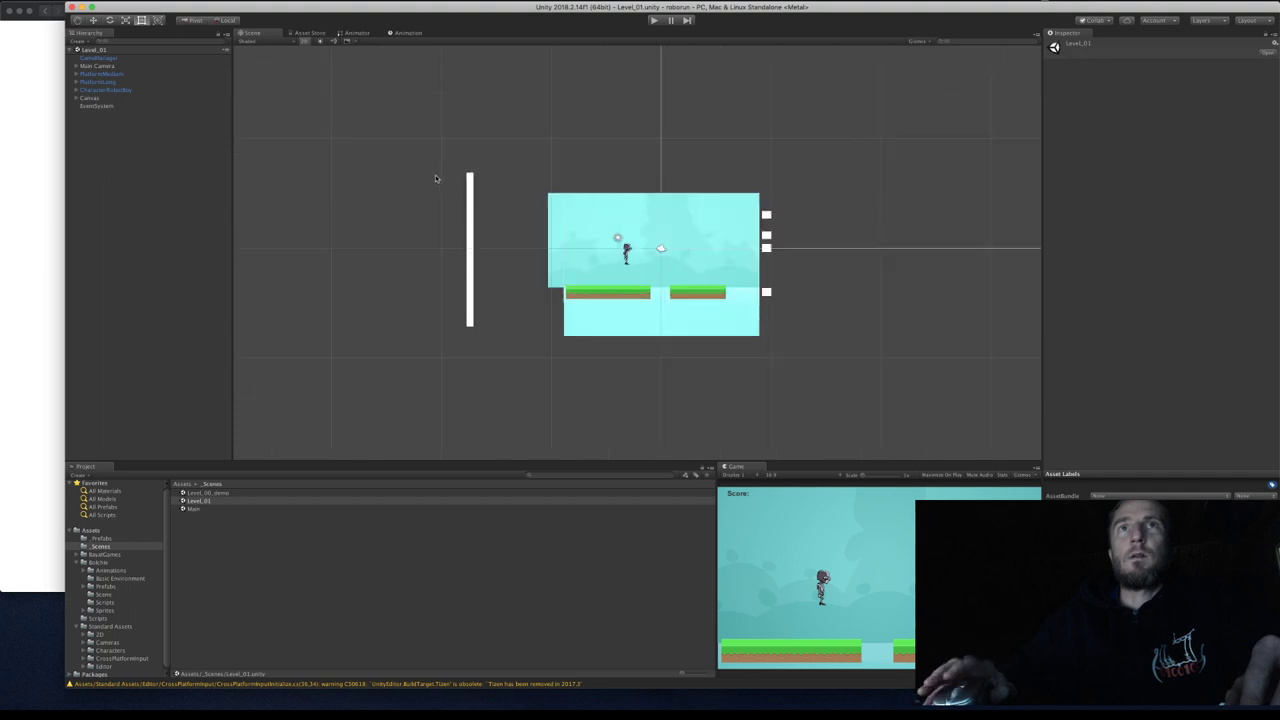
Dock the Game view beside the Scene view and widen it to fill most of the shared area.
{"action": "middle_click_drag", "start_coordinate": [603, 308], "coordinate": [374, 219]}
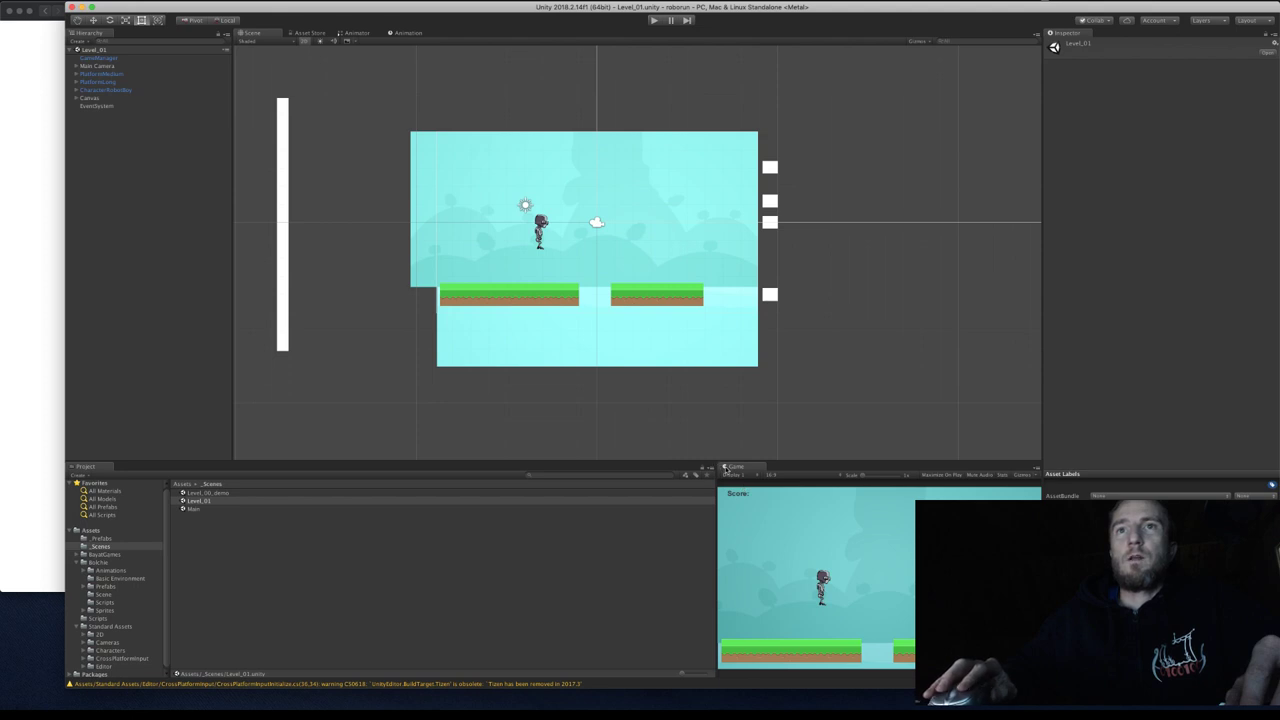
{"action": "left_click_drag", "start_coordinate": [725, 468], "coordinate": [364, 202]}
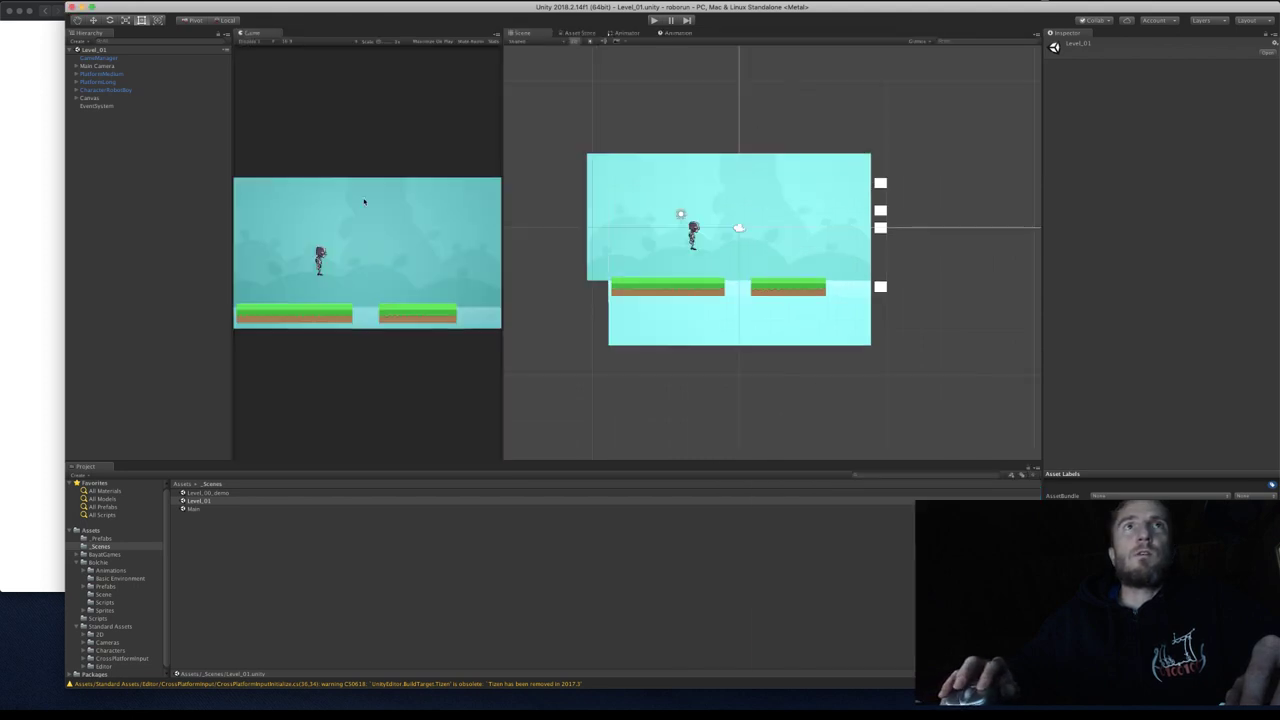
{"action": "left_click_drag", "start_coordinate": [502, 249], "coordinate": [822, 240]}
Play-test Level_01 in the Game view, making the robot jump between platforms, and stop play mode when the run ends.
{"action": "left_click", "coordinate": [656, 21]}
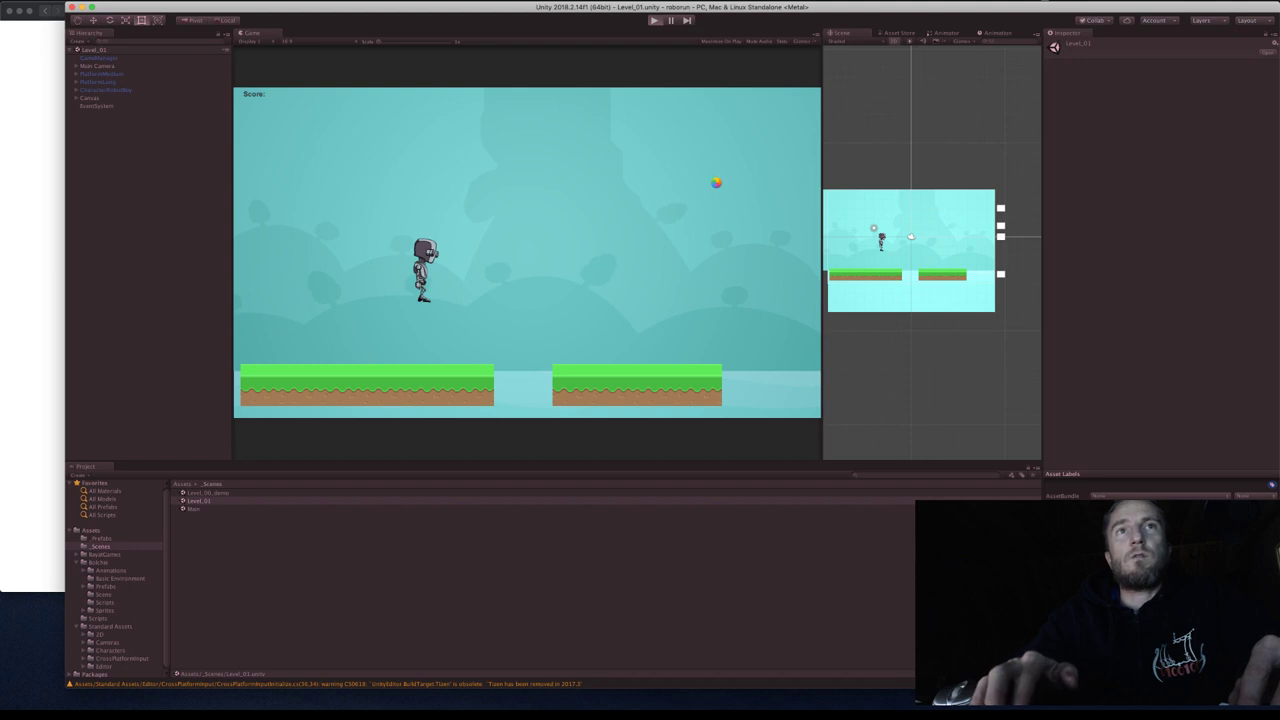
{"action": "key", "text": "space"}
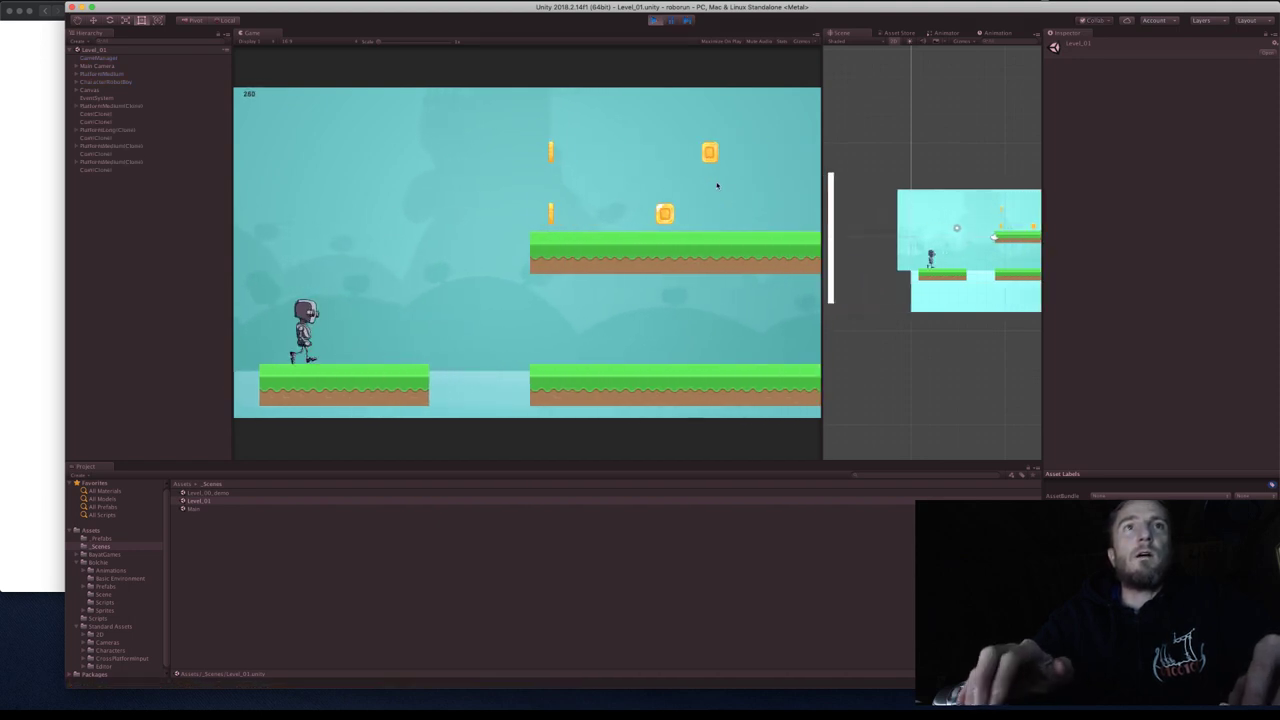
{"action": "key", "text": "space"}
{"action": "key", "text": "space"}
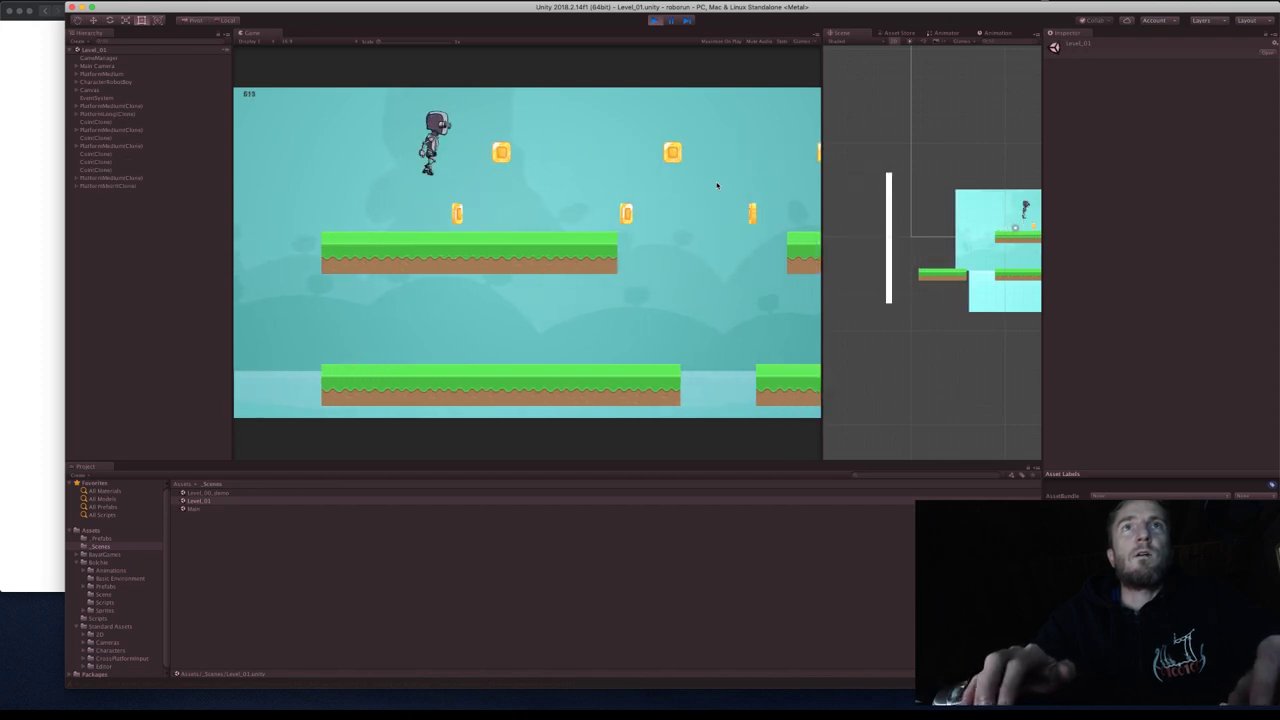
{"action": "key", "text": "space"}
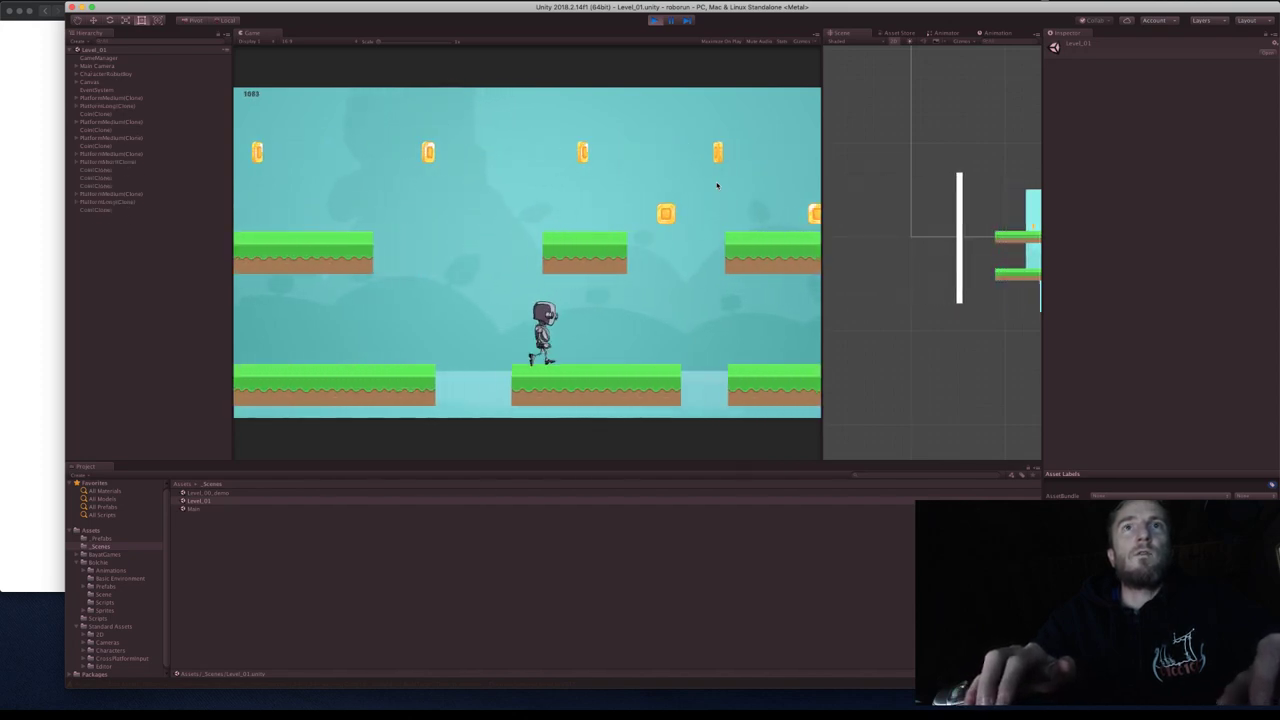
{"action": "key", "text": "space"}
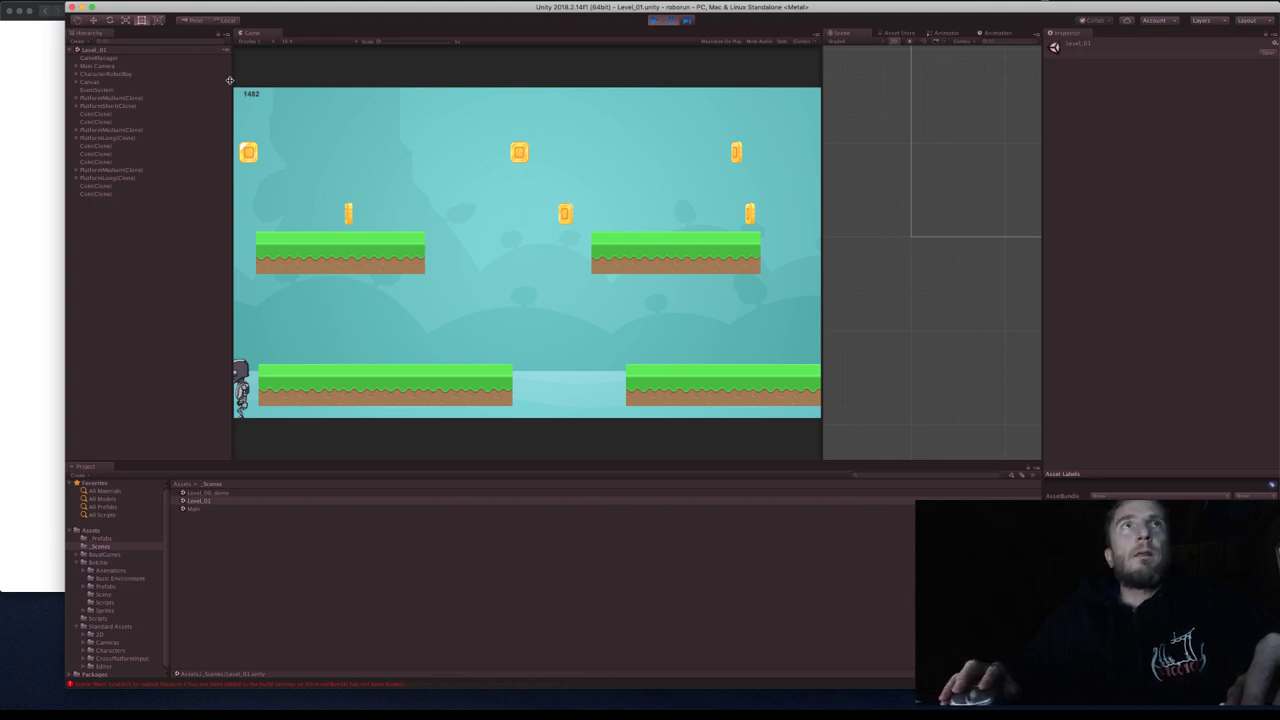
{"action": "left_click", "coordinate": [654, 20]}
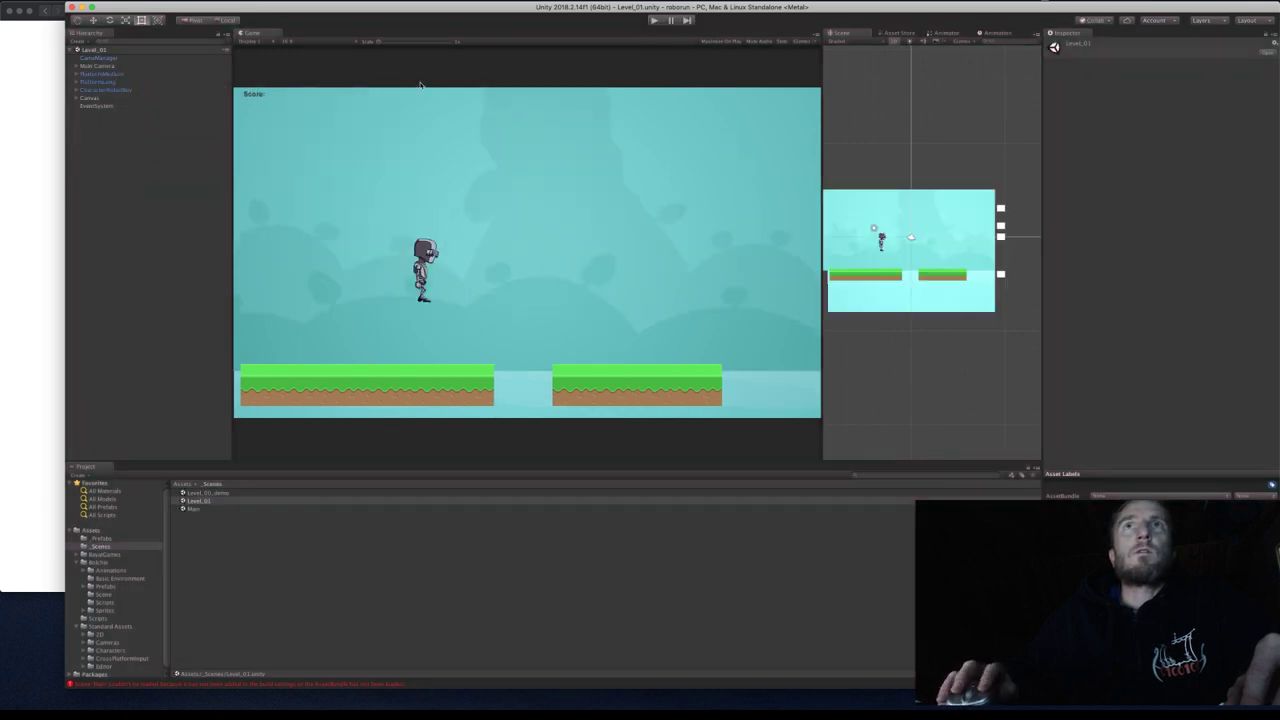
Check the Main and Level_01 entries under Scenes In Build in the Build Settings, dismissing any notification, and close the window.
{"action": "left_click", "coordinate": [62, 1]}
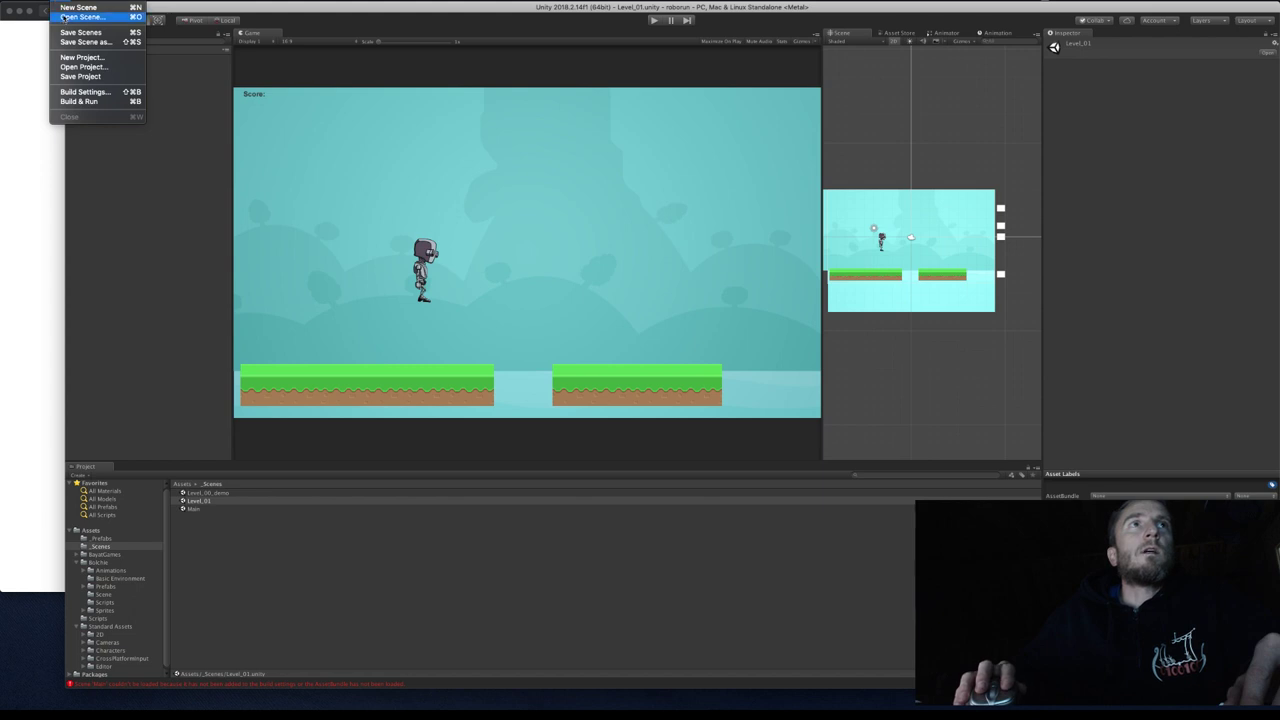
{"action": "left_click", "coordinate": [93, 95]}
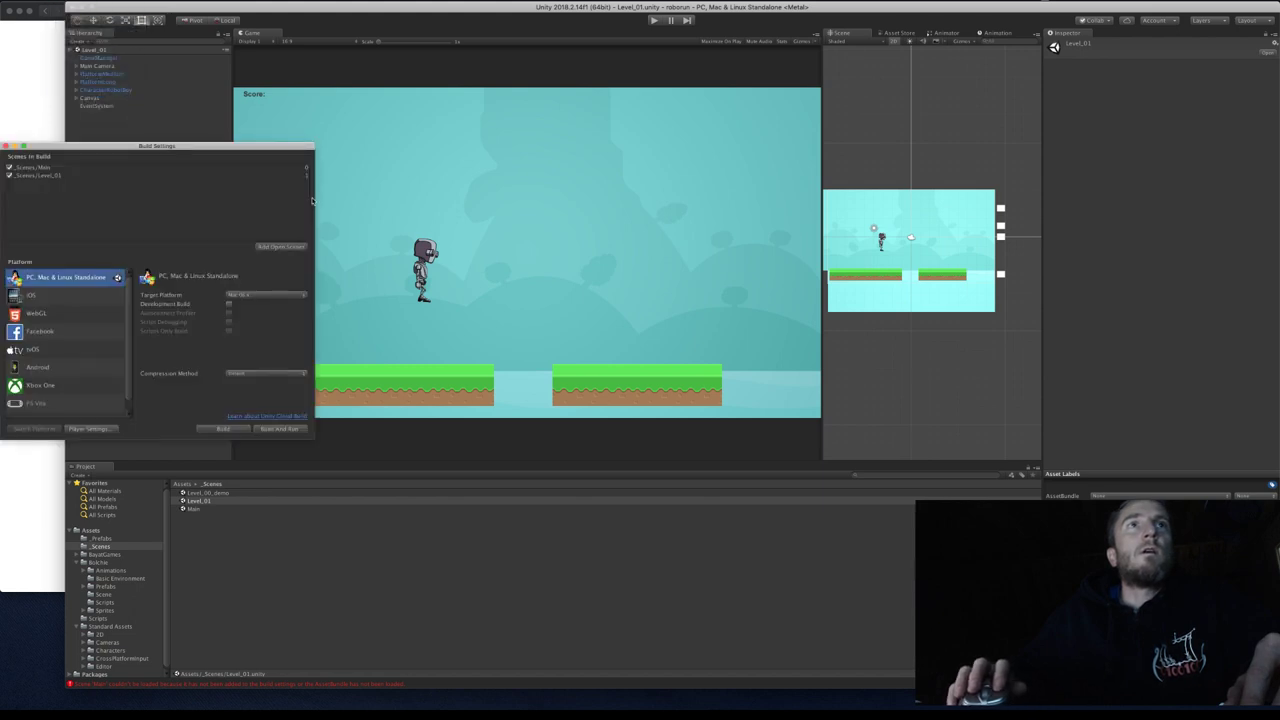
{"action": "left_click_drag", "start_coordinate": [204, 150], "coordinate": [374, 132]}
{"action": "left_click", "coordinate": [256, 150]}
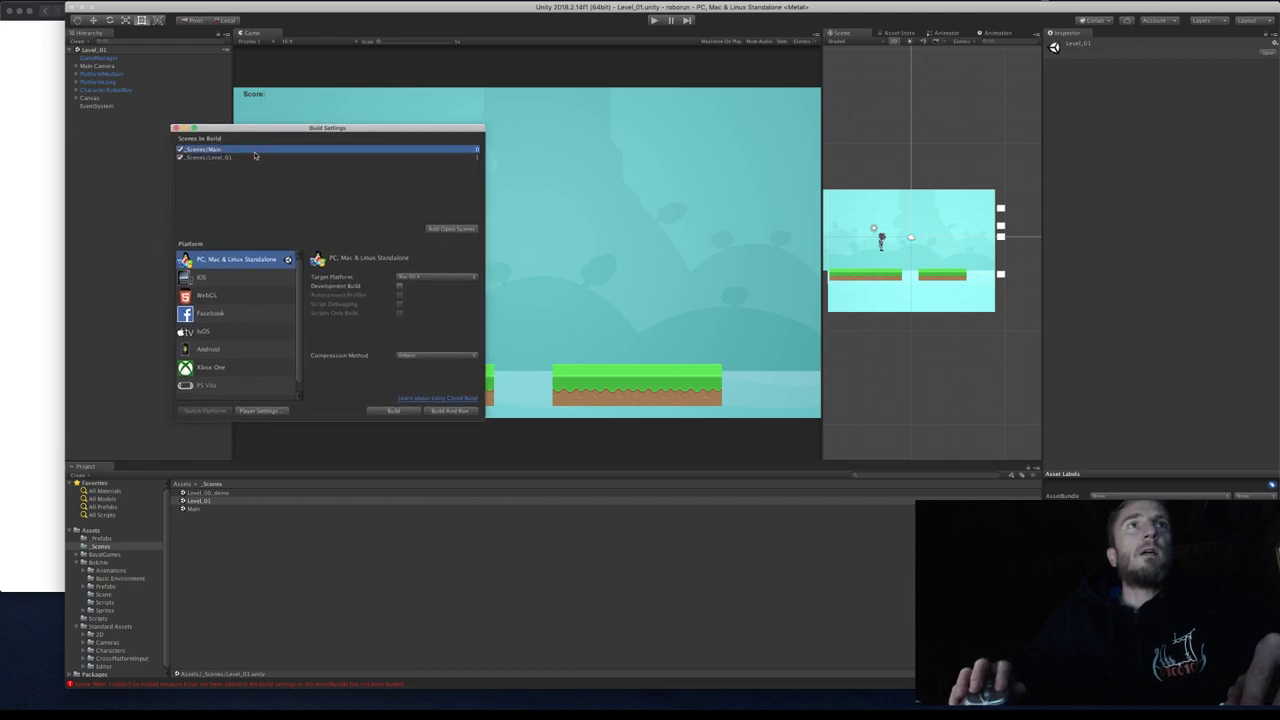
{"action": "left_click", "coordinate": [255, 158]}
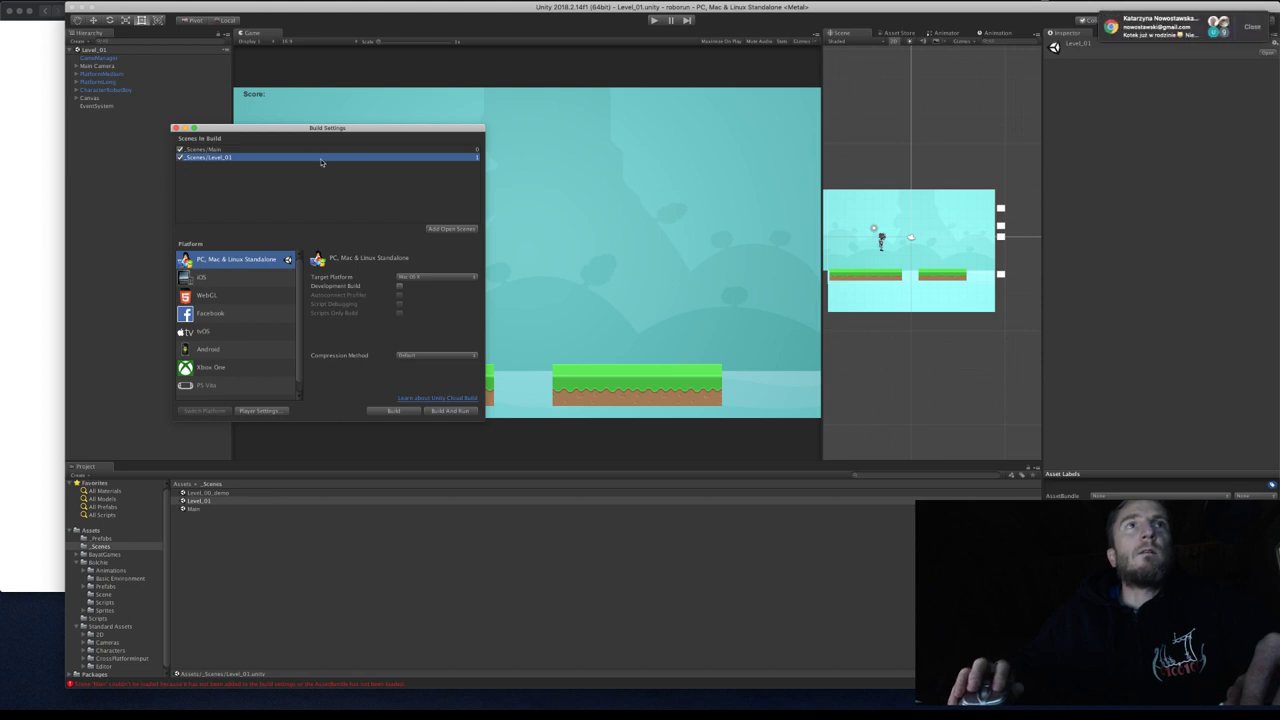
{"action": "left_click", "coordinate": [1262, 26]}
{"action": "left_click", "coordinate": [1262, 26]}
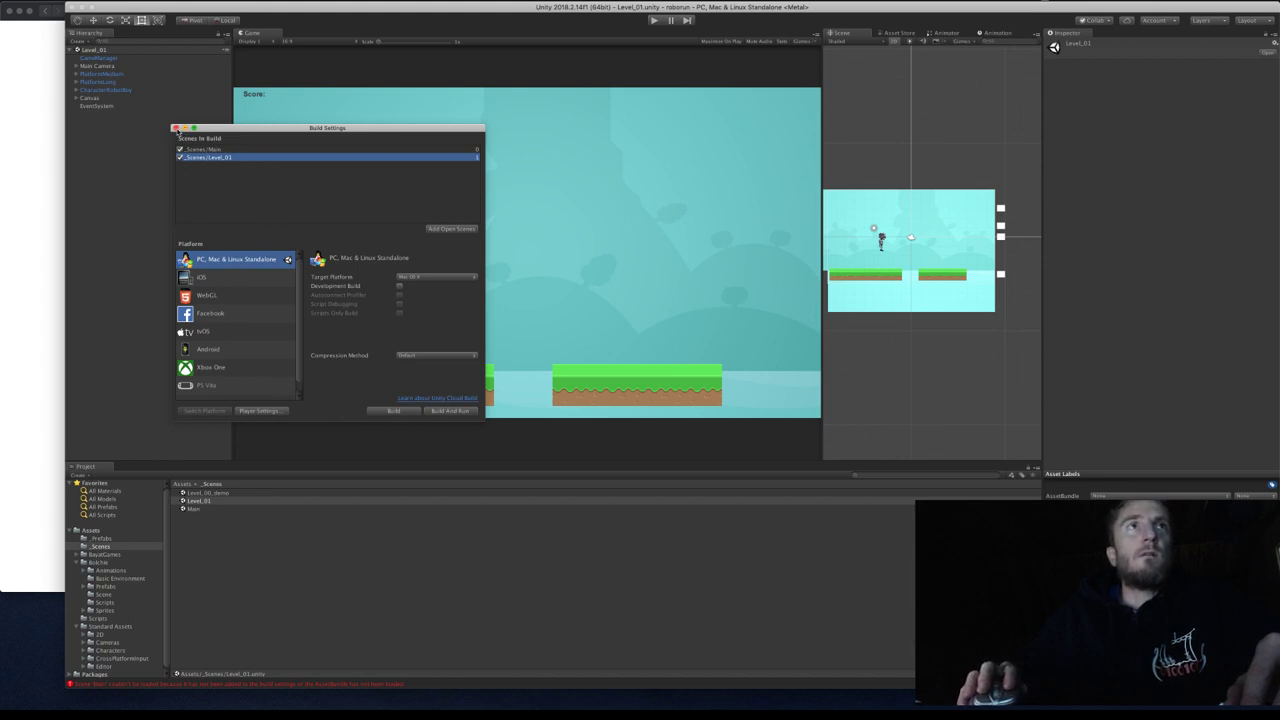
{"action": "left_click", "coordinate": [176, 129]}
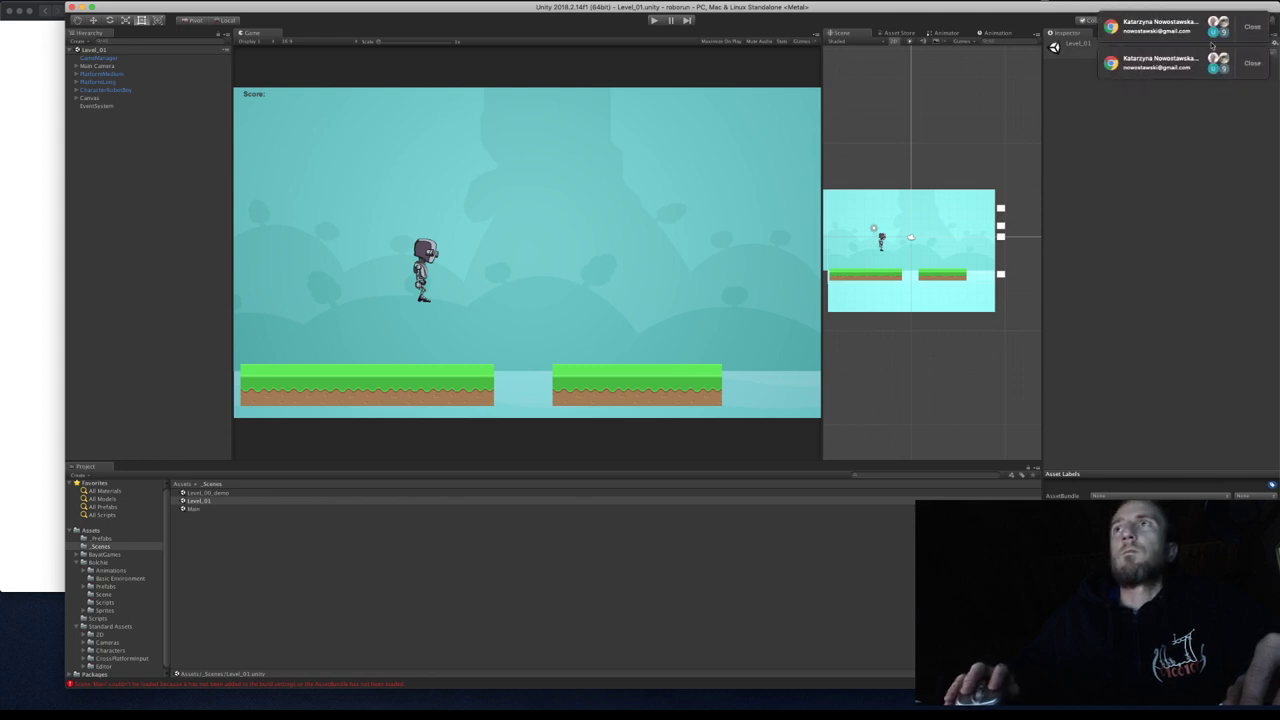
Quit Google Chrome and dismiss its remaining desktop notifications.
{"action": "left_click", "coordinate": [1248, 30]}
{"action": "left_click", "coordinate": [1246, 32]}
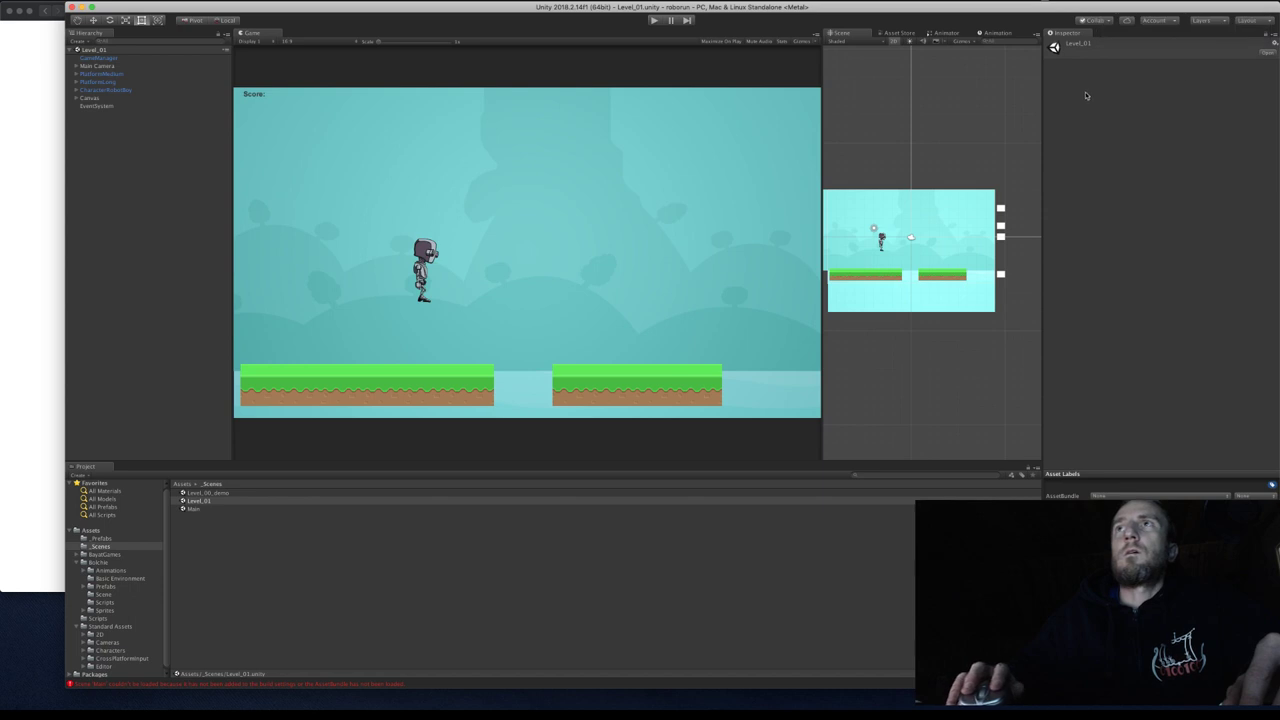
{"action": "right_click", "coordinate": [11, 261]}
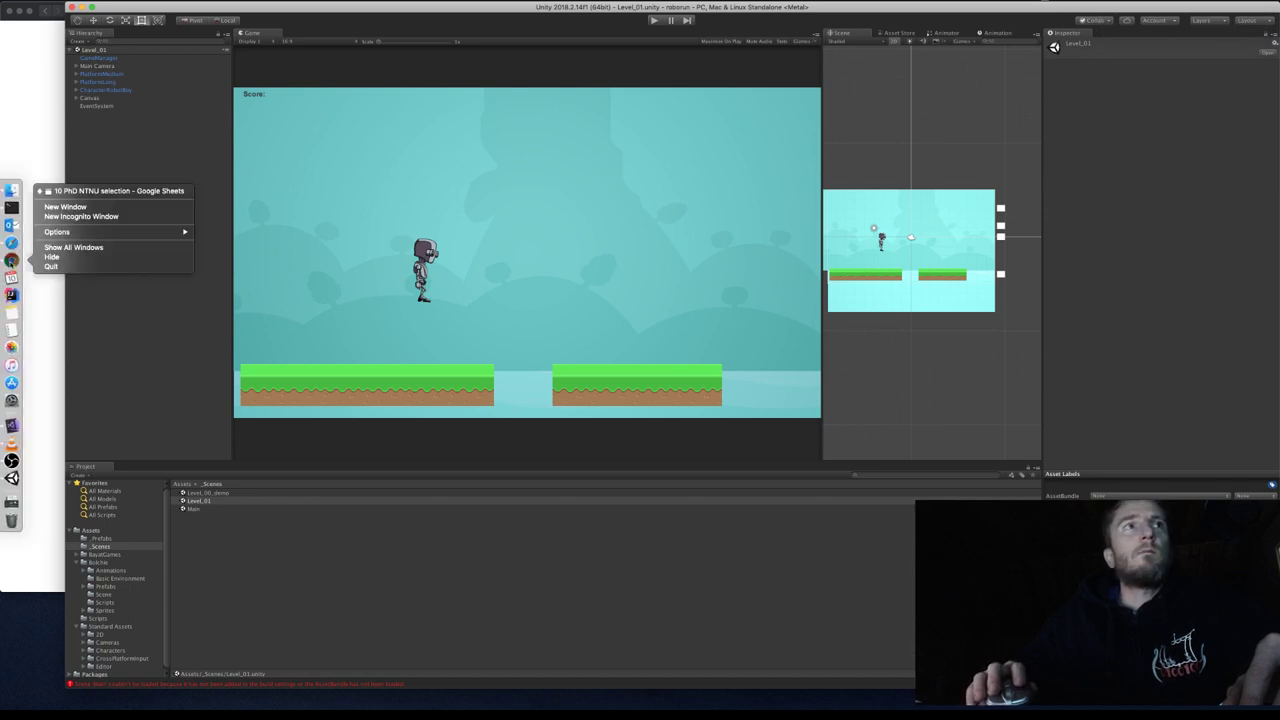
{"action": "left_click", "coordinate": [53, 267]}
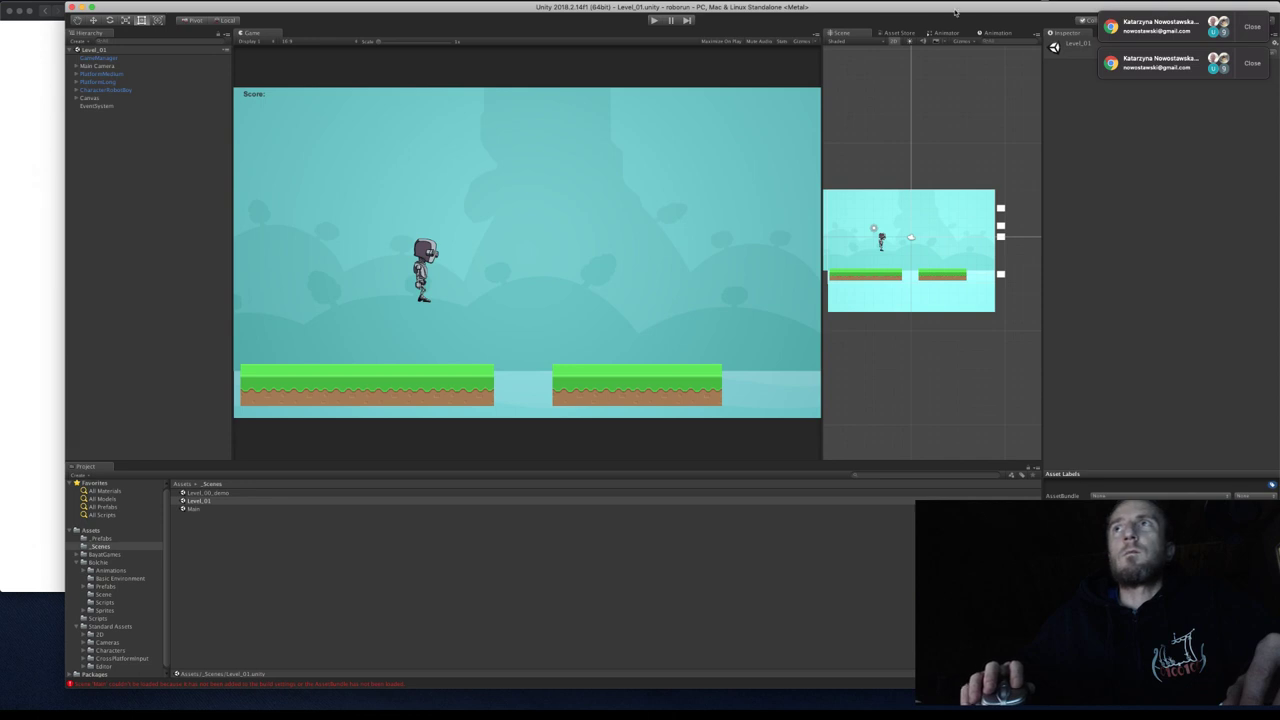
{"action": "left_click", "coordinate": [1256, 30]}
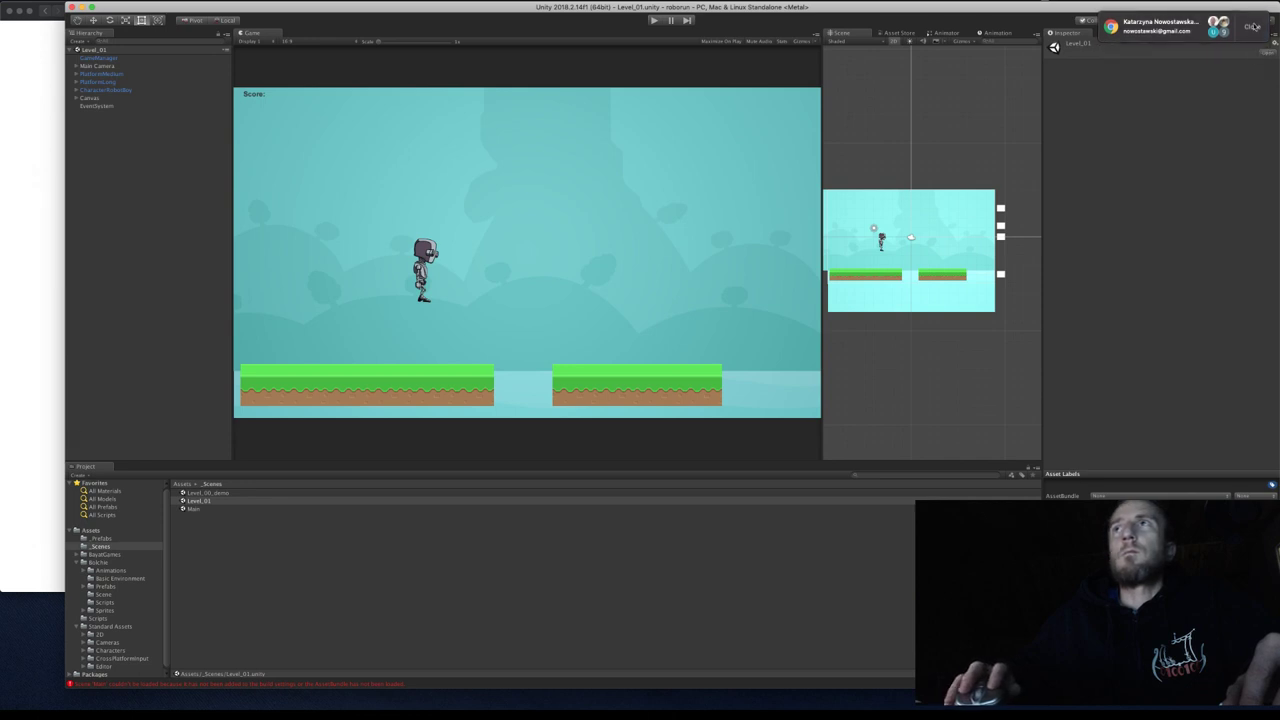
{"action": "left_click", "coordinate": [1254, 28]}
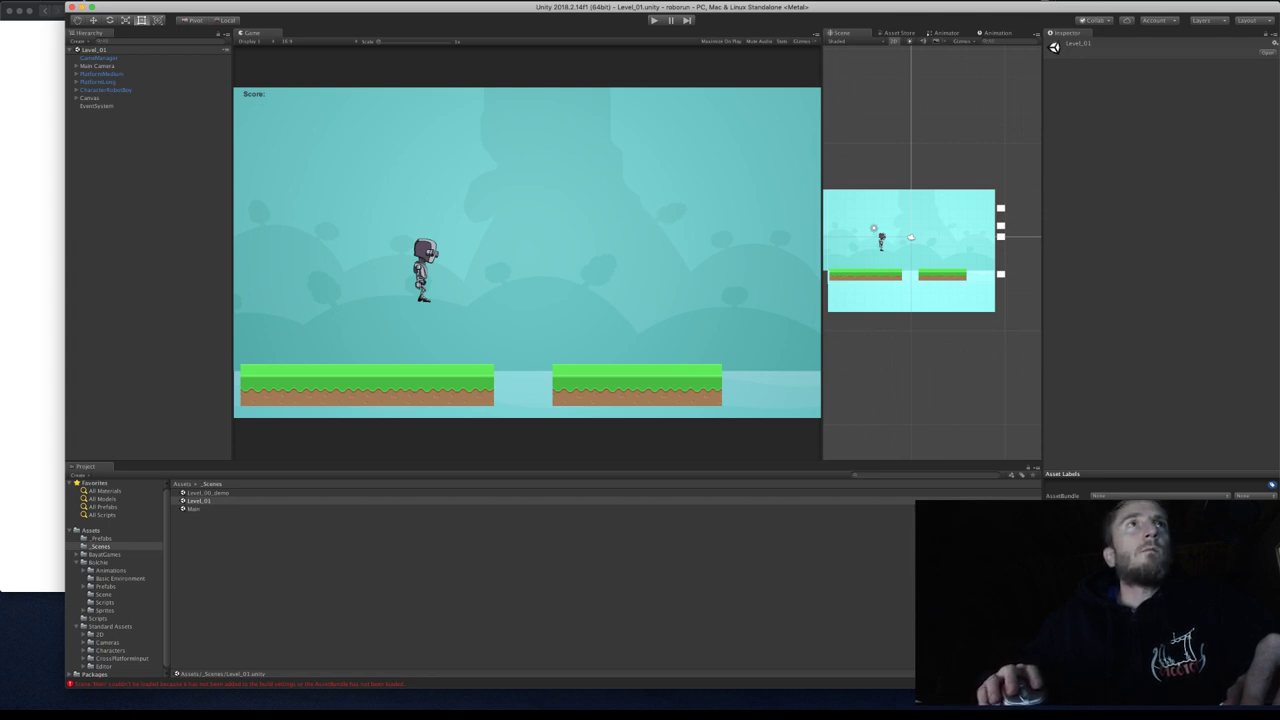
Play-test Level_01 with the Scene view enlarged, making the robot jump, and end play mode after widening the Game view again.
{"action": "left_click", "coordinate": [654, 20]}
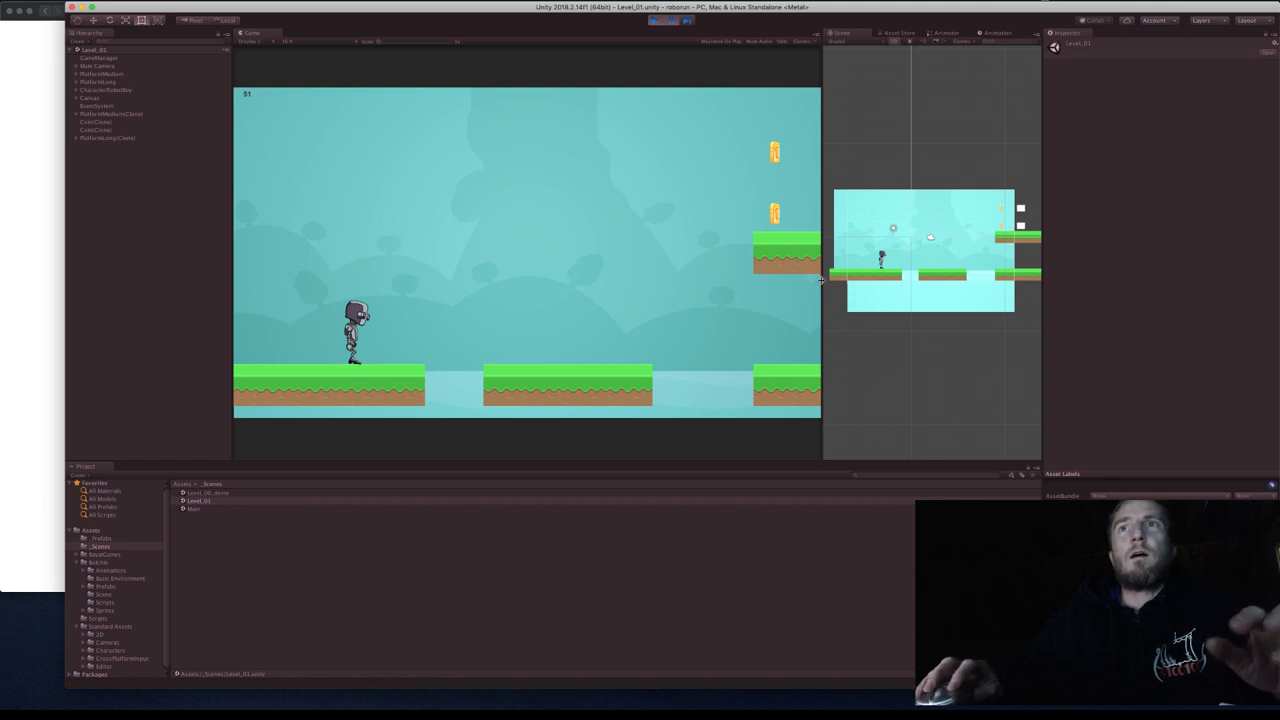
{"action": "left_click_drag", "start_coordinate": [820, 280], "coordinate": [320, 270]}
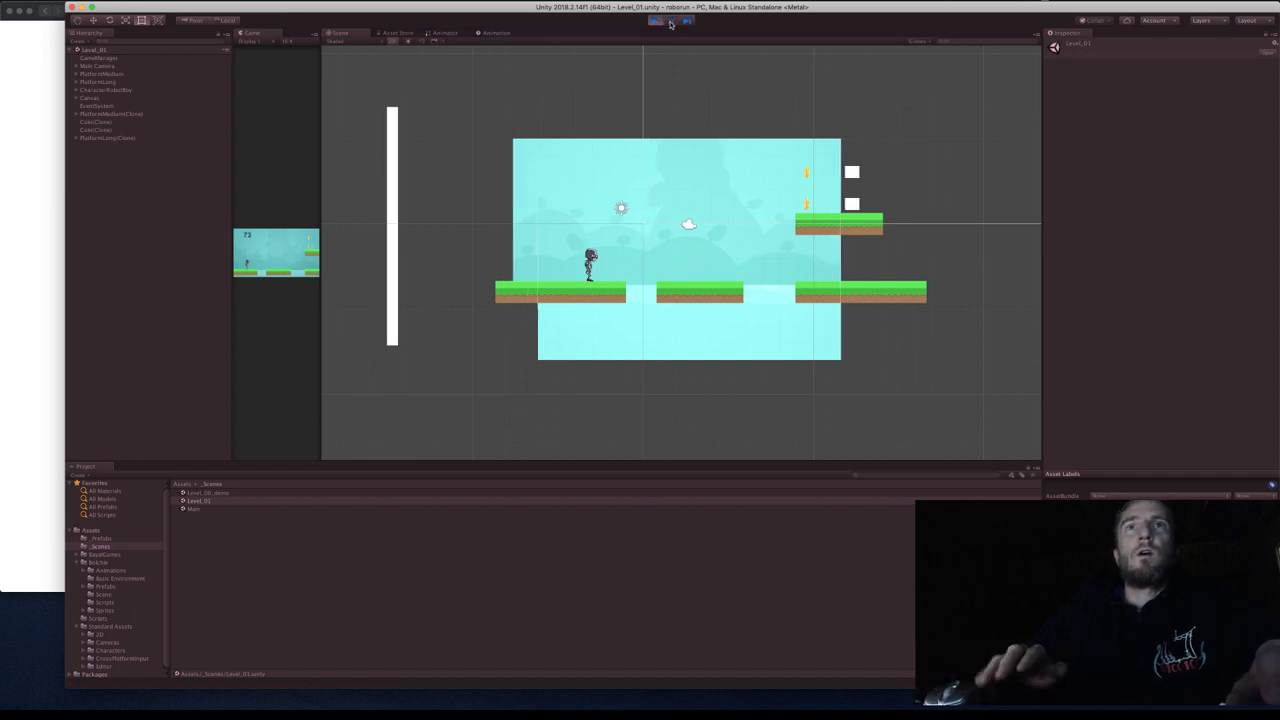
{"action": "key", "text": "space"}
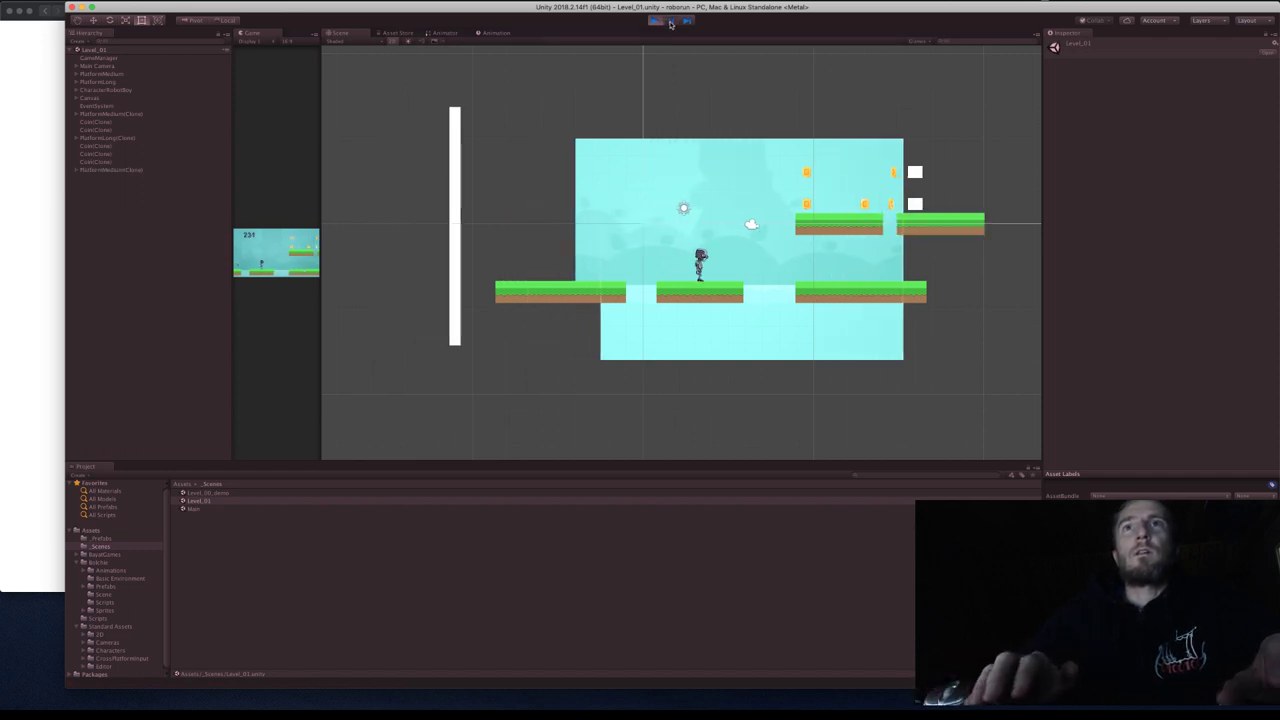
{"action": "key", "text": "space"}
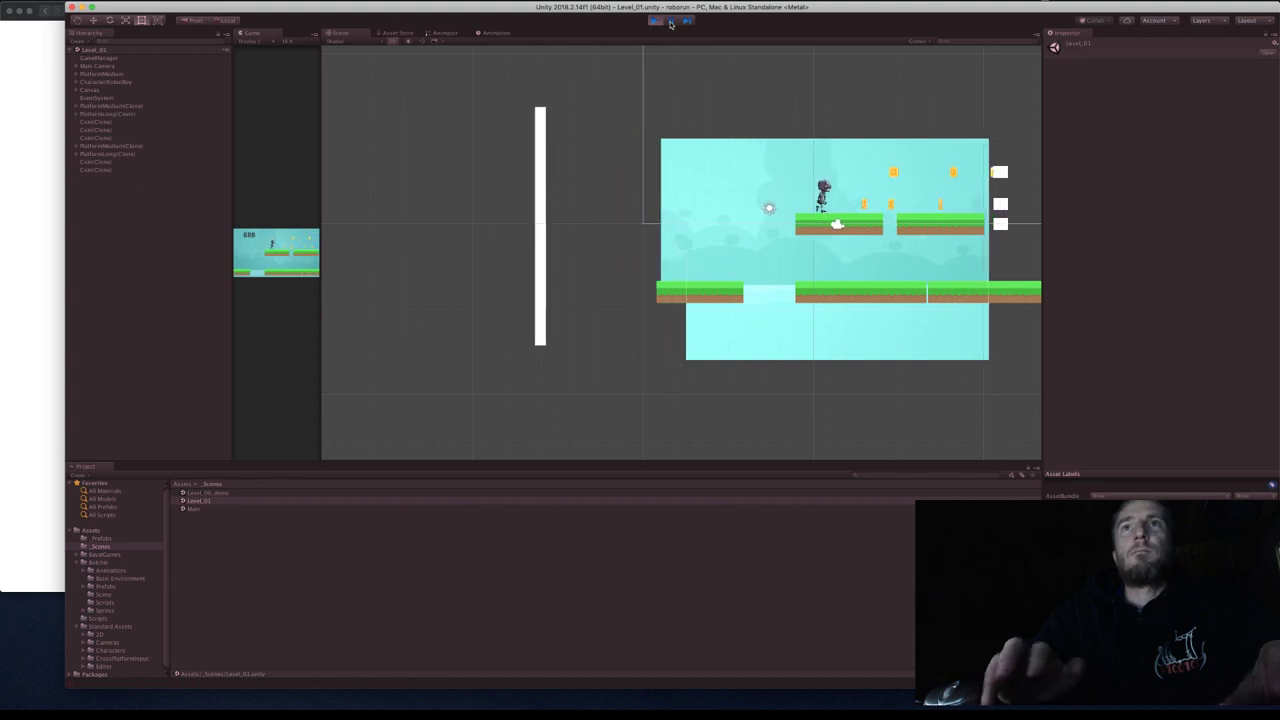
{"action": "key", "text": "space"}
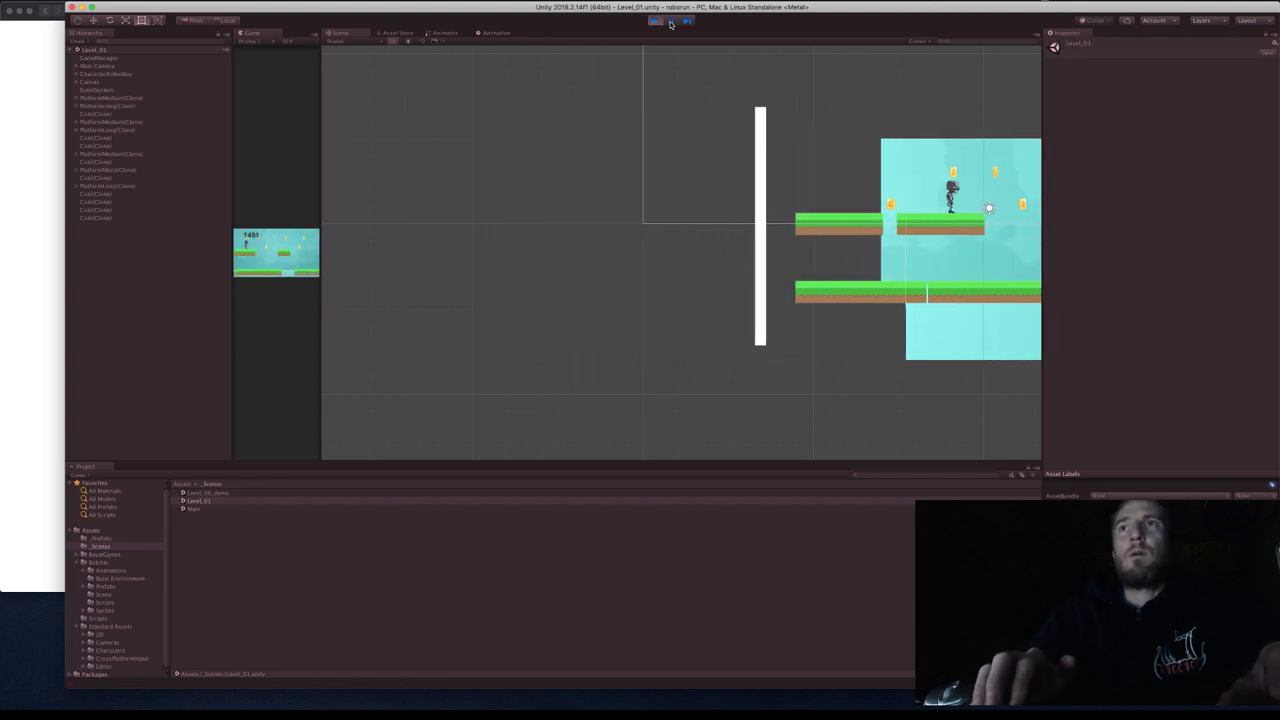
{"action": "key", "text": "space"}
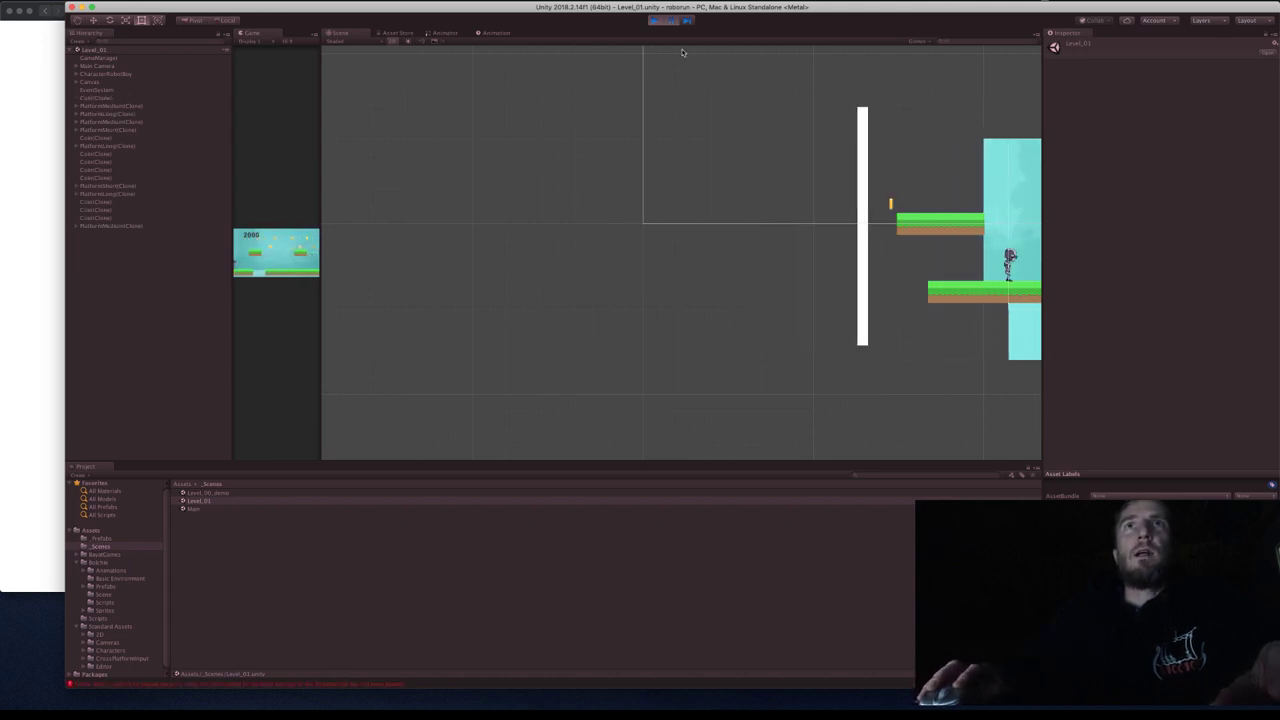
{"action": "left_click_drag", "start_coordinate": [318, 349], "coordinate": [793, 350]}
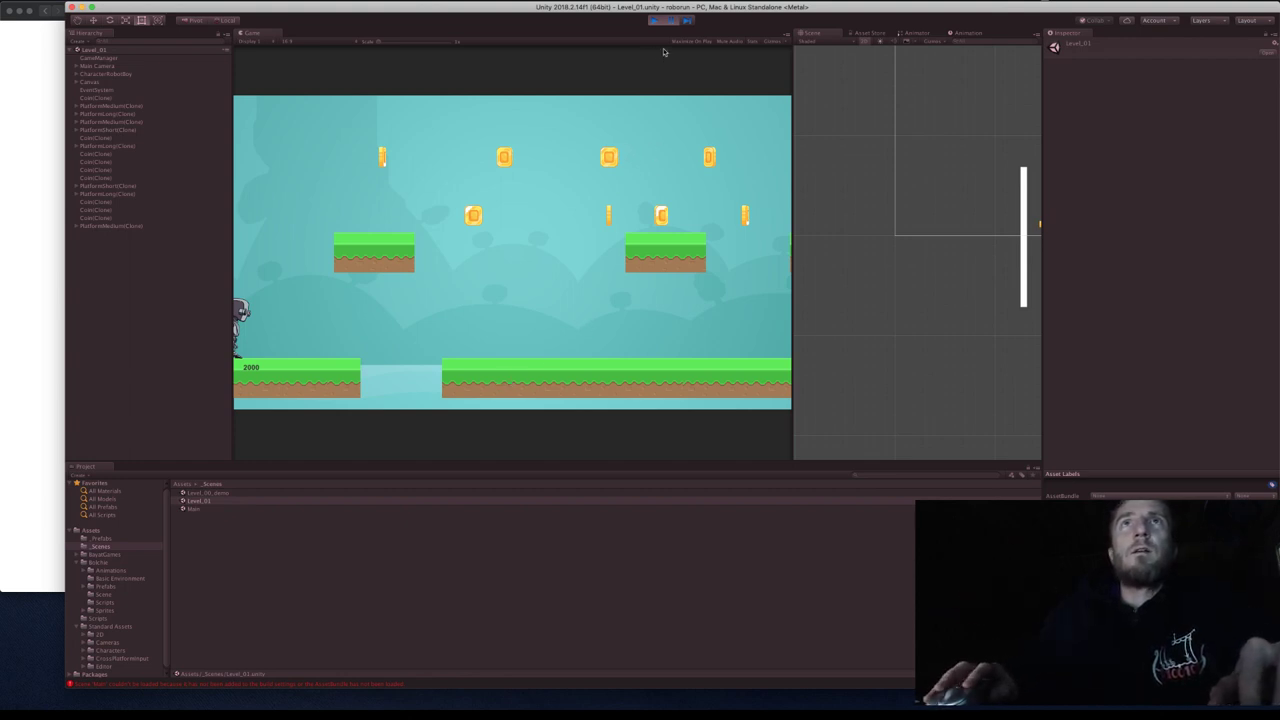
{"action": "left_click", "coordinate": [653, 21]}
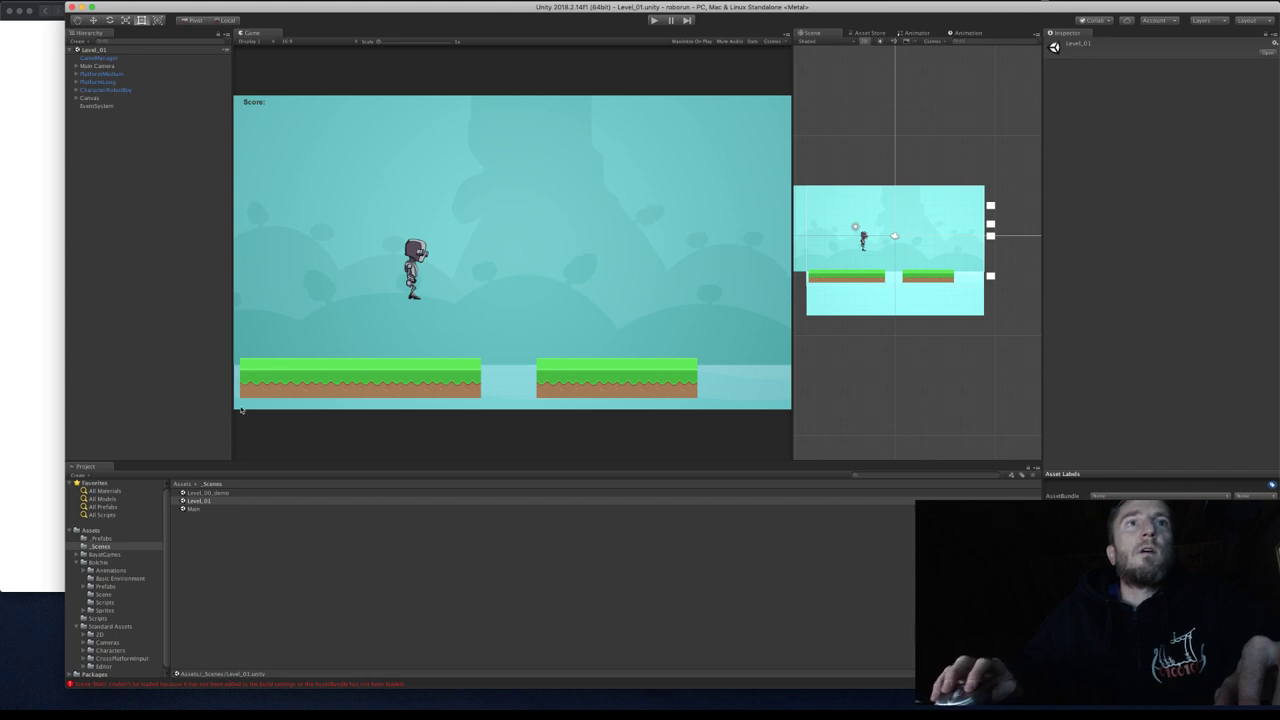
Open the Main scene, try its Play! button in play mode, and stop the game.
{"action": "double_click", "coordinate": [211, 511]}
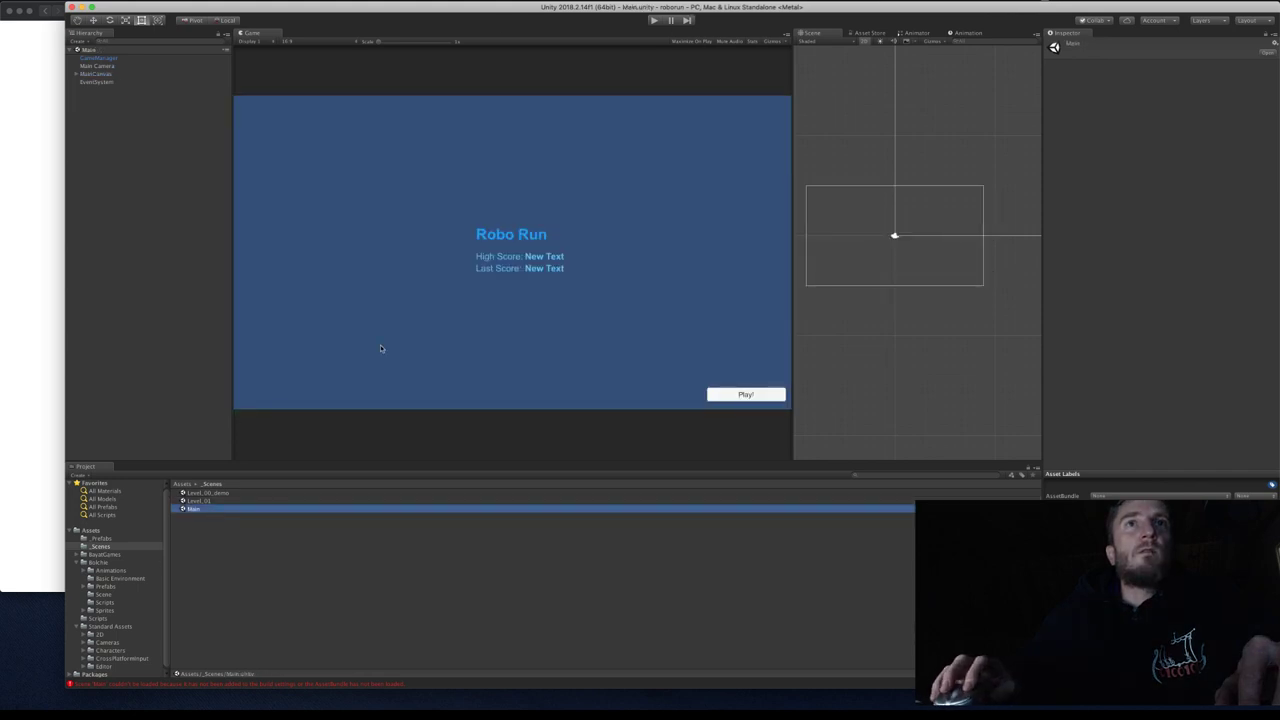
{"action": "left_click", "coordinate": [654, 20]}
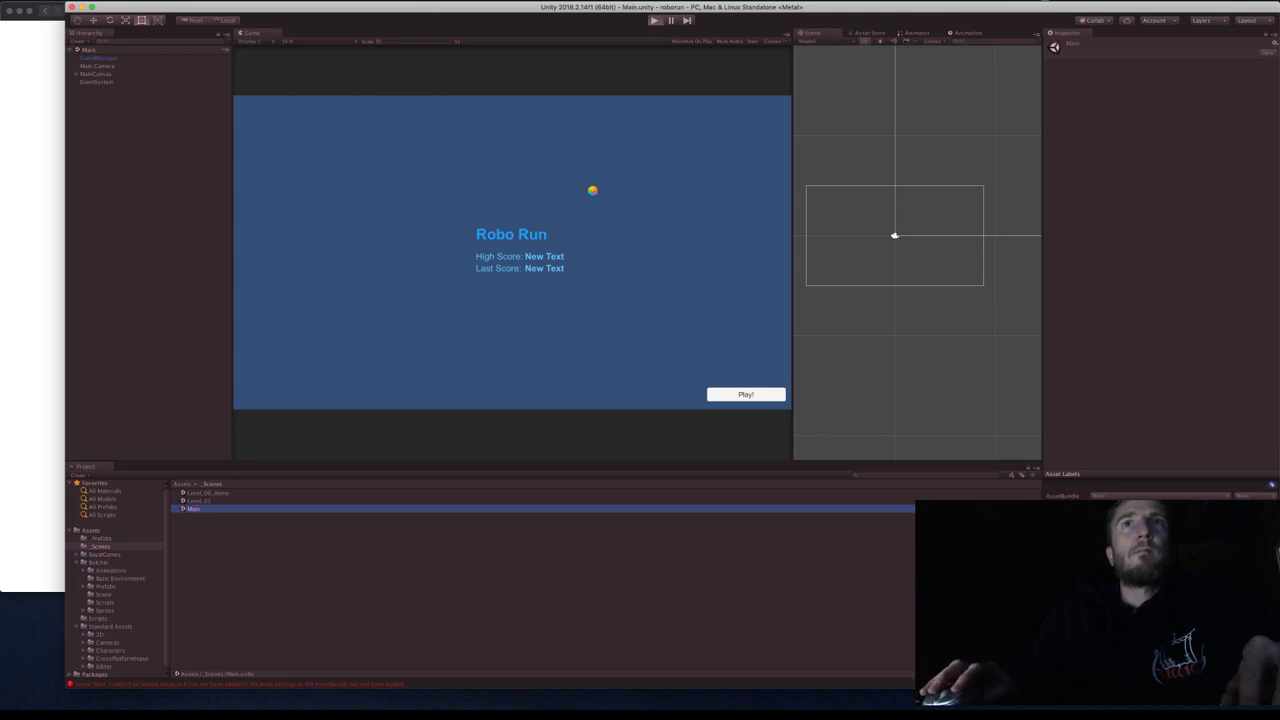
{"action": "left_click", "coordinate": [741, 395]}
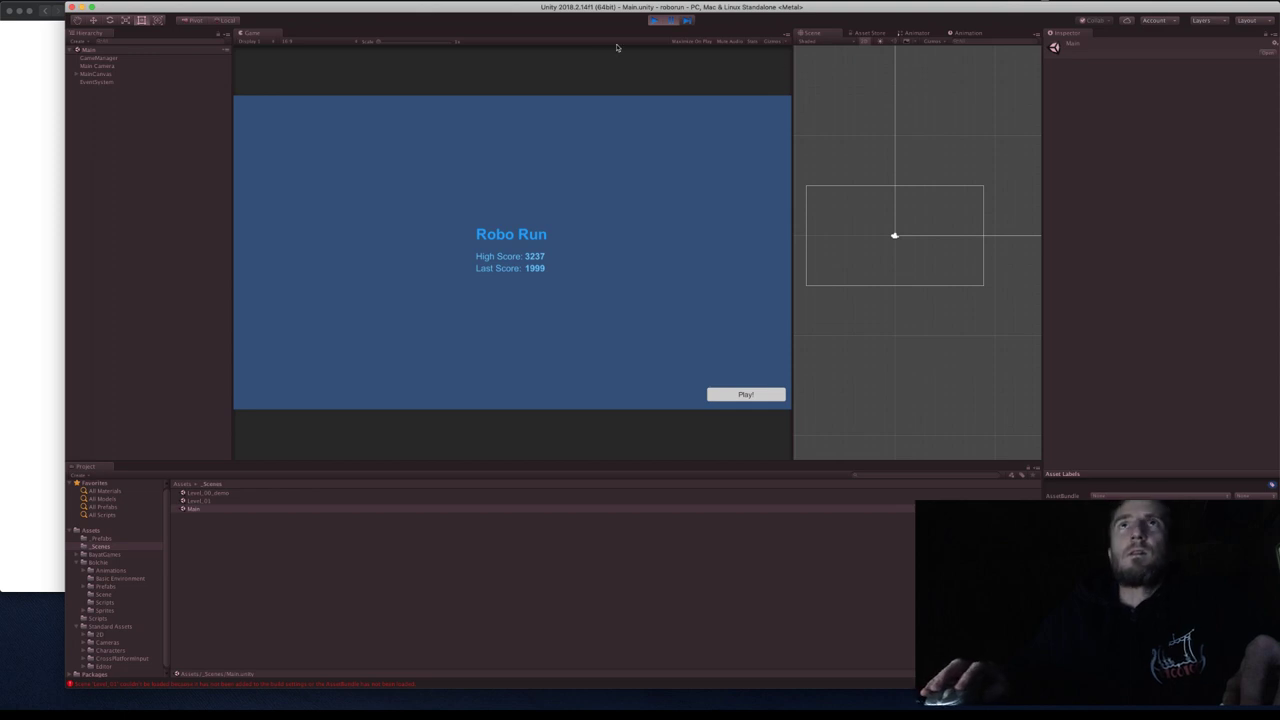
{"action": "left_click", "coordinate": [654, 20]}
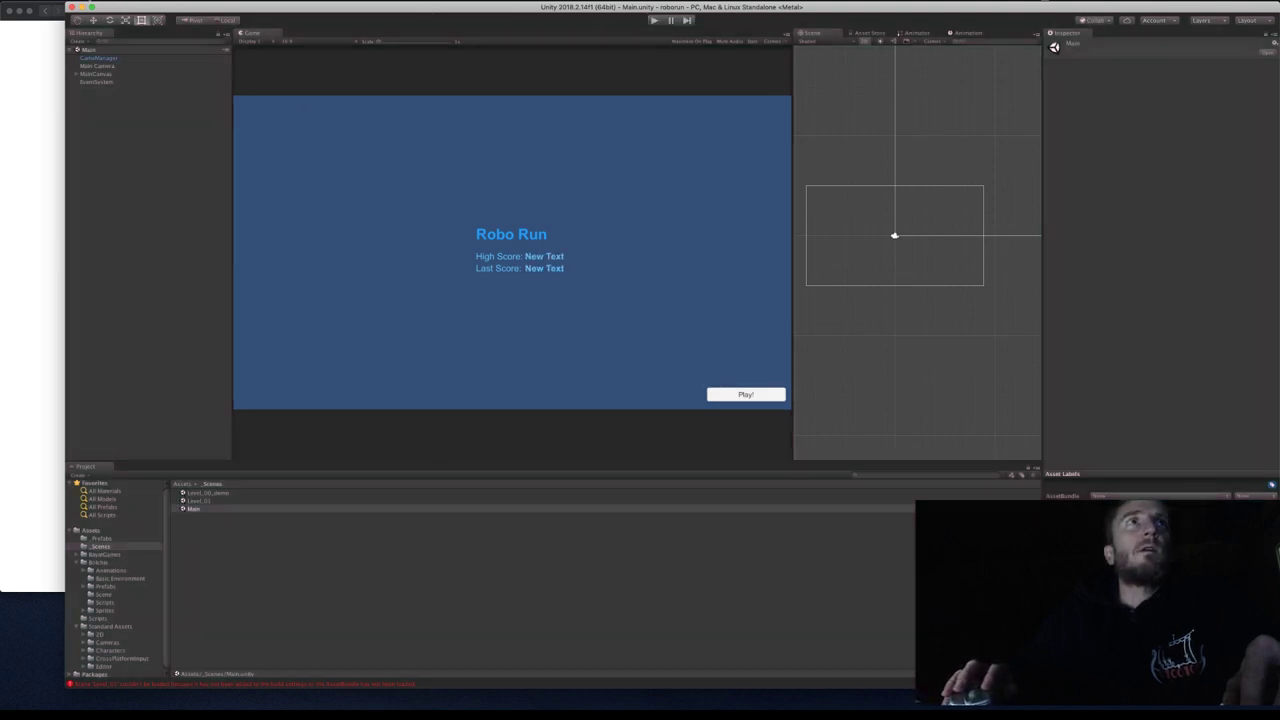
Reopen the Build Settings, check the scenes in the build, and select iOS to view its build options.
{"action": "left_click", "coordinate": [70, 0]}
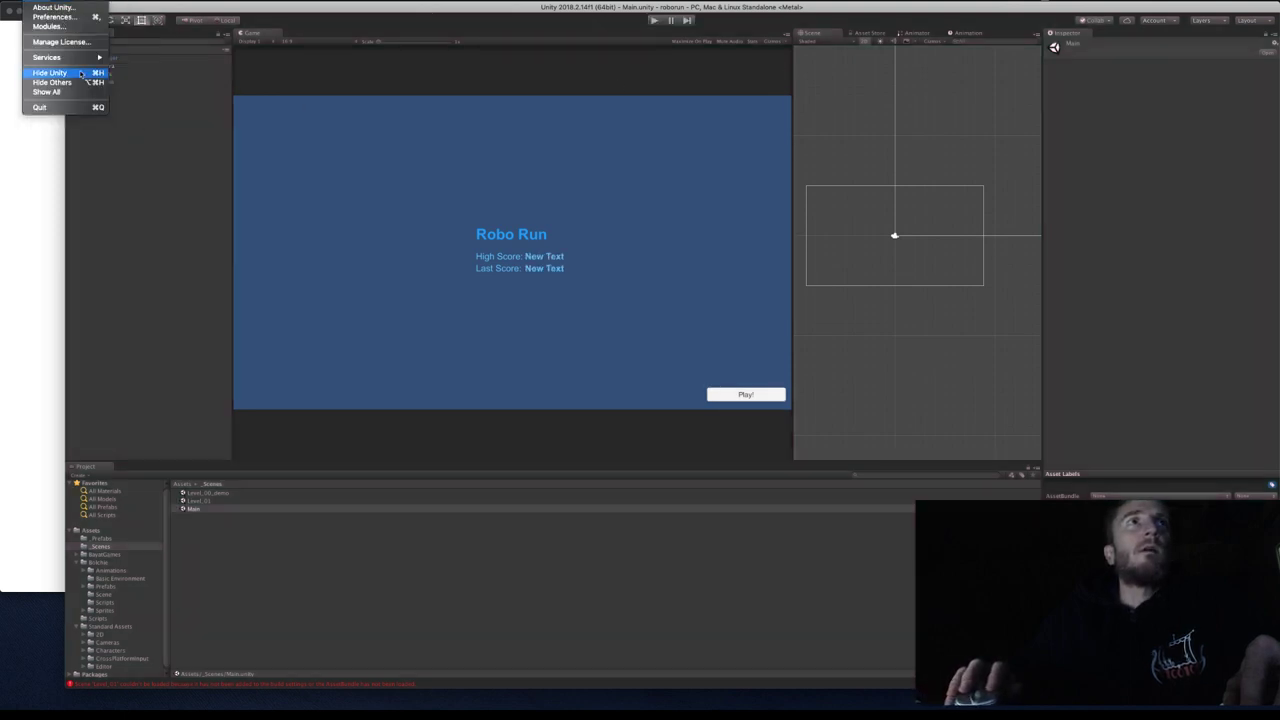
{"action": "left_click", "coordinate": [80, 92]}
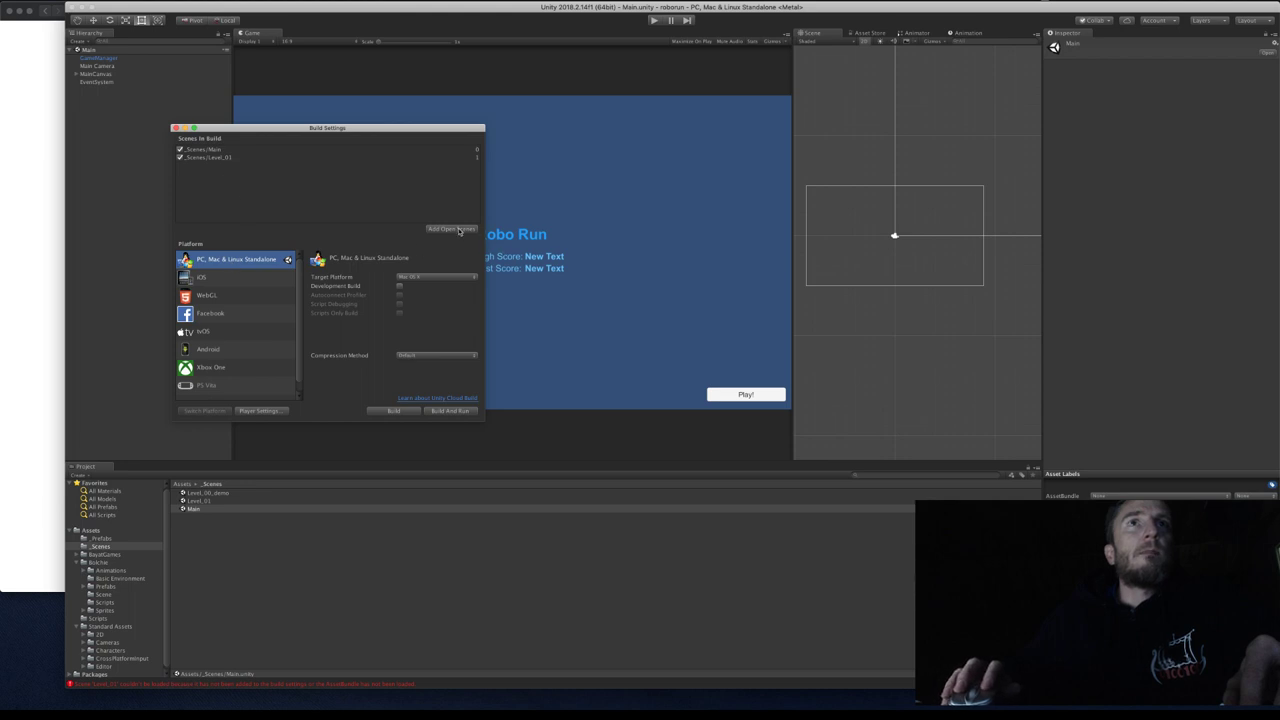
{"action": "left_click", "coordinate": [180, 157]}
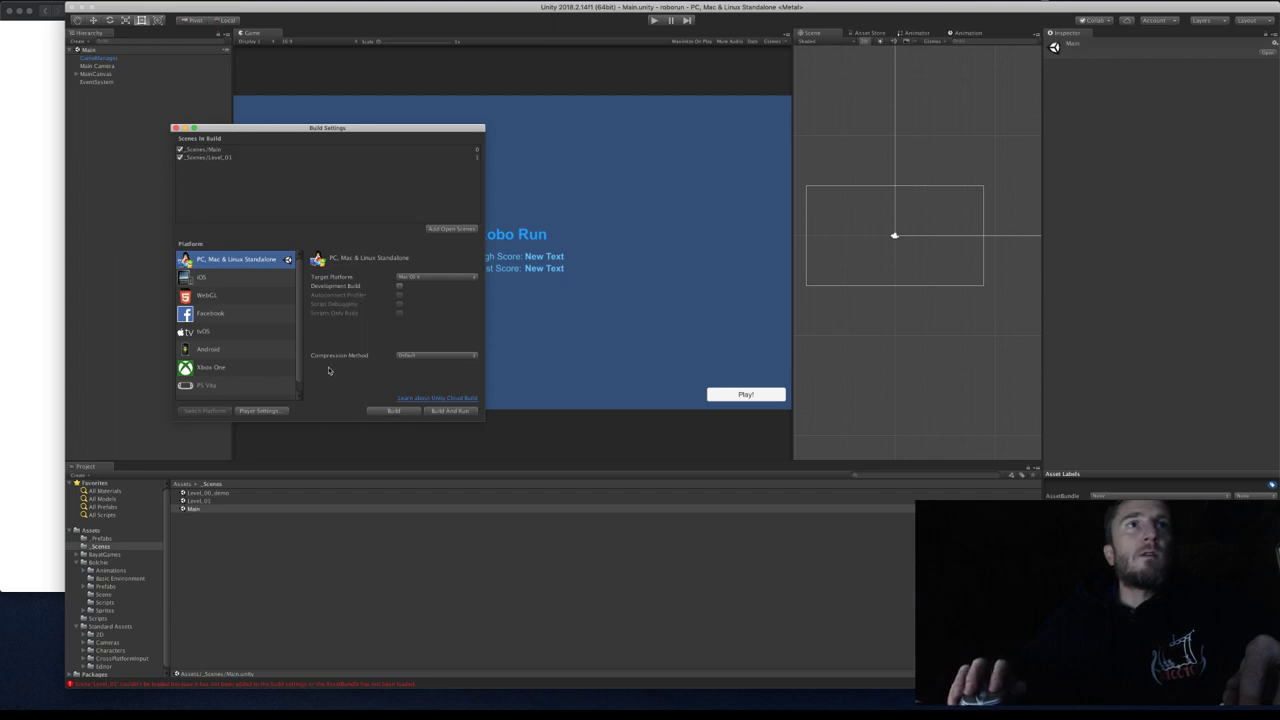
{"action": "left_click", "coordinate": [229, 279]}
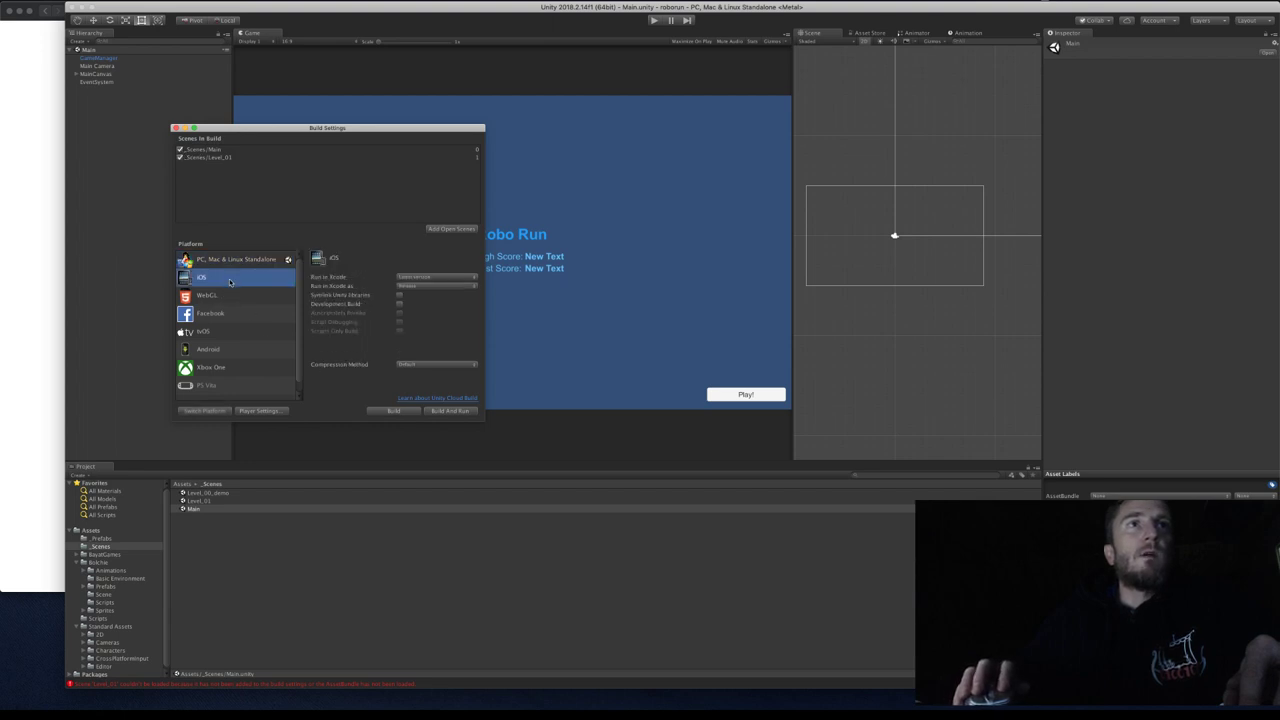
Look through the build options of the WebGL, Facebook and tvOS platforms.
{"action": "left_click", "coordinate": [236, 297]}
{"action": "left_click", "coordinate": [236, 314]}
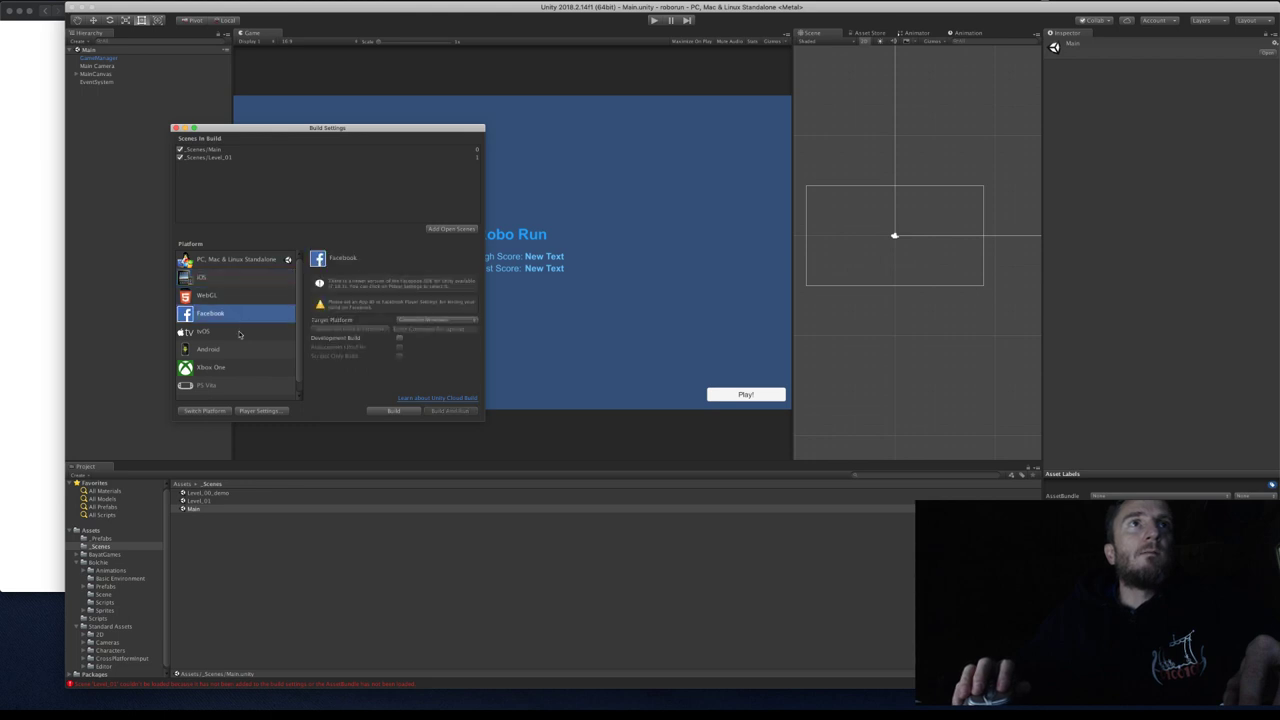
{"action": "left_click", "coordinate": [236, 331]}
{"action": "scroll", "coordinate": [233, 350], "scroll_direction": "down", "scroll_amount": 1}
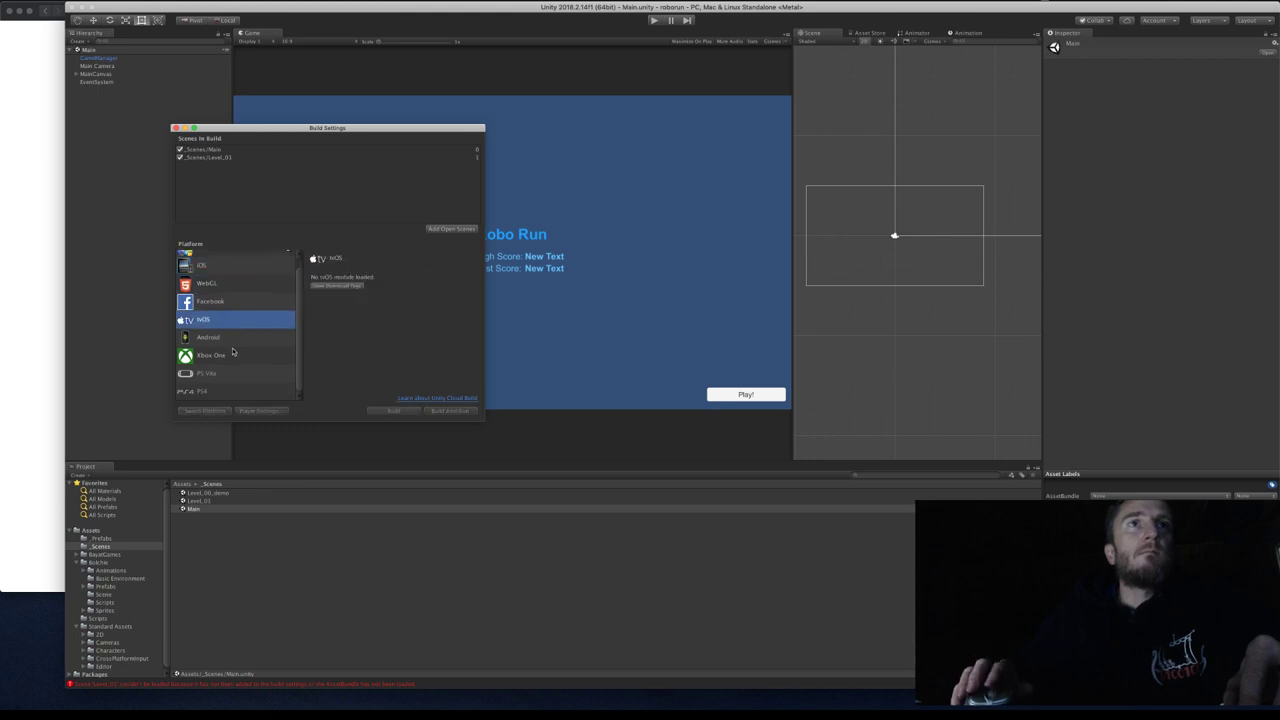
{"action": "scroll", "coordinate": [233, 352], "scroll_direction": "up", "scroll_amount": 1}
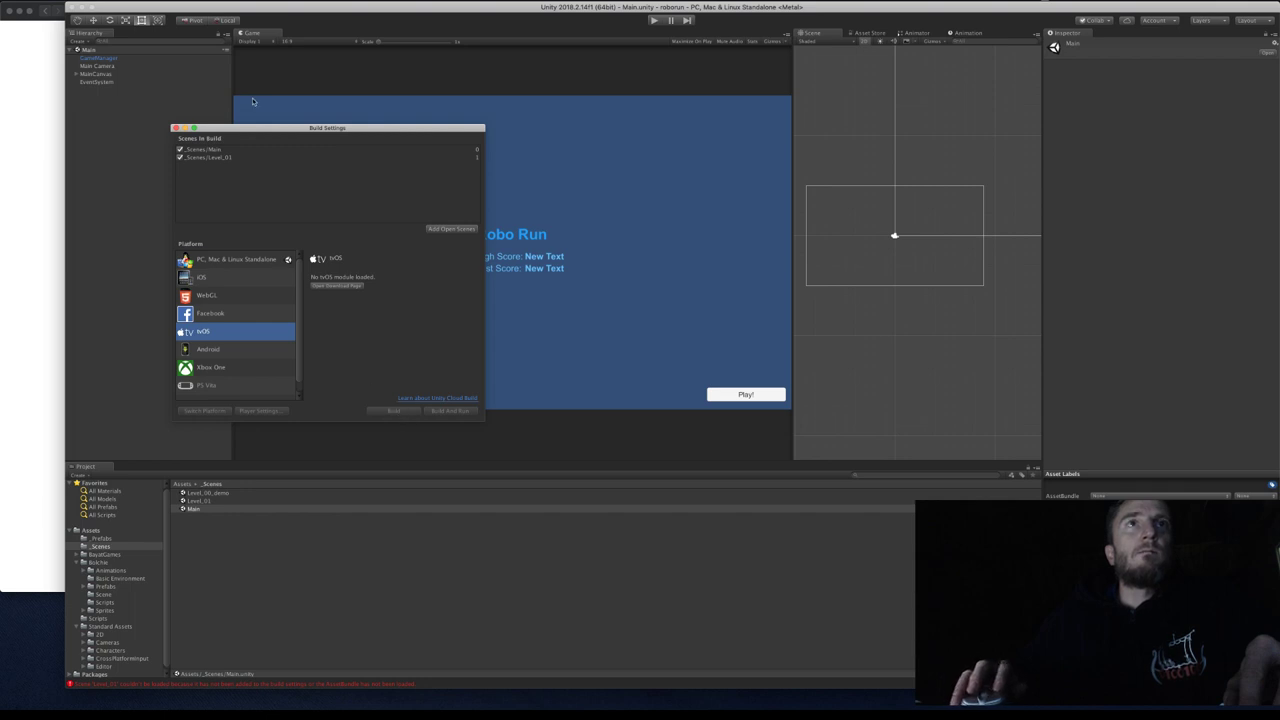
Select the Main and Level_01 scenes in the build and choose PC, Mac & Linux Standalone as the platform.
{"action": "left_click_drag", "start_coordinate": [249, 129], "coordinate": [335, 119]}
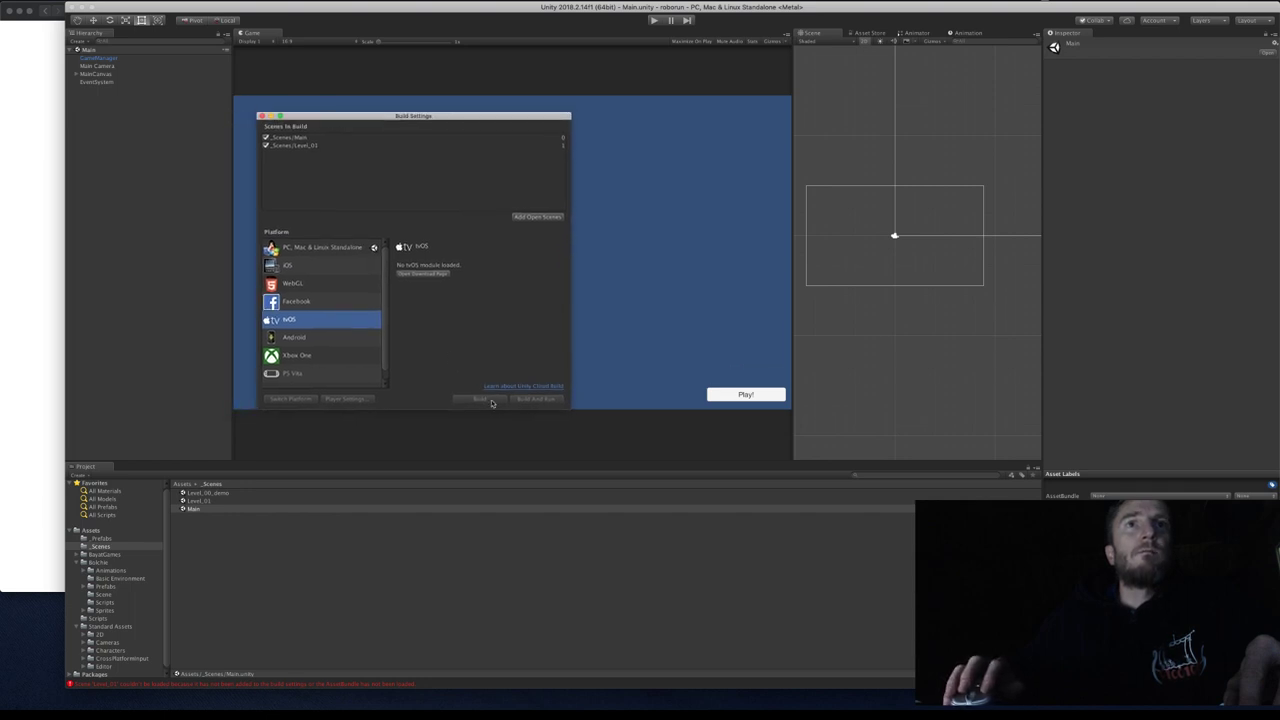
{"action": "left_click", "coordinate": [324, 147]}
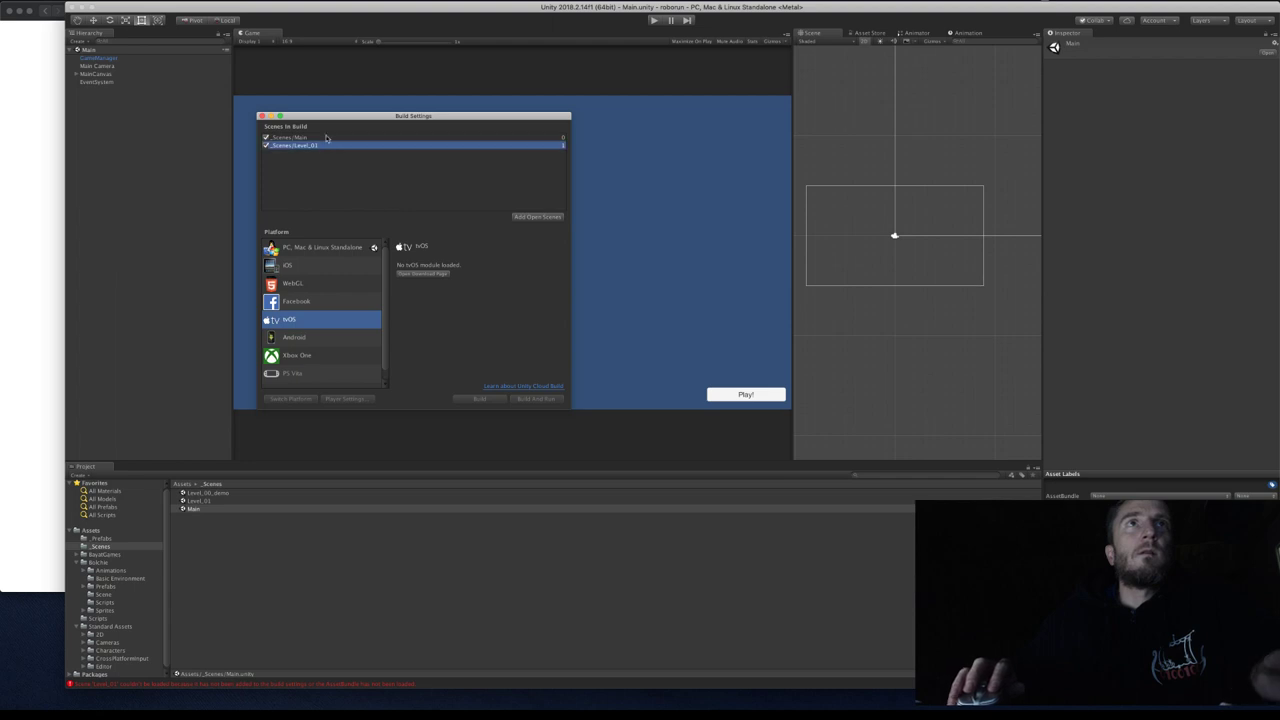
{"action": "left_click", "coordinate": [318, 137], "text": "shift"}
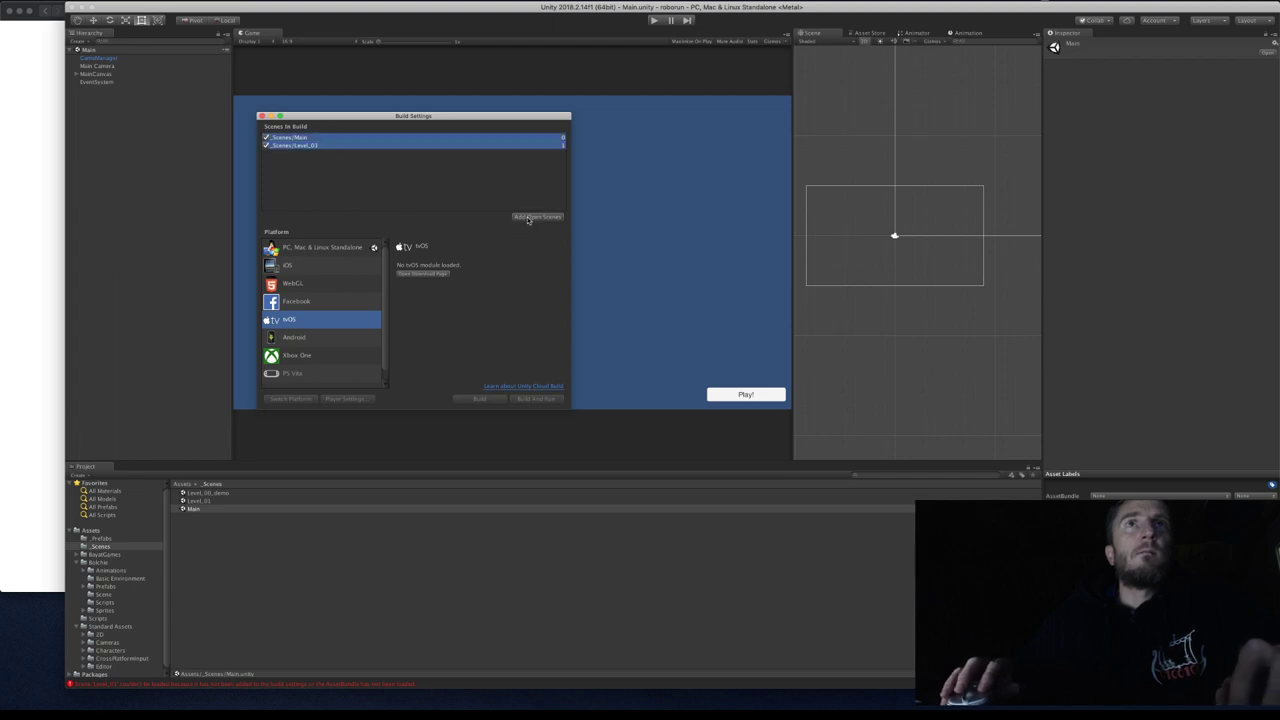
{"action": "left_click", "coordinate": [267, 144]}
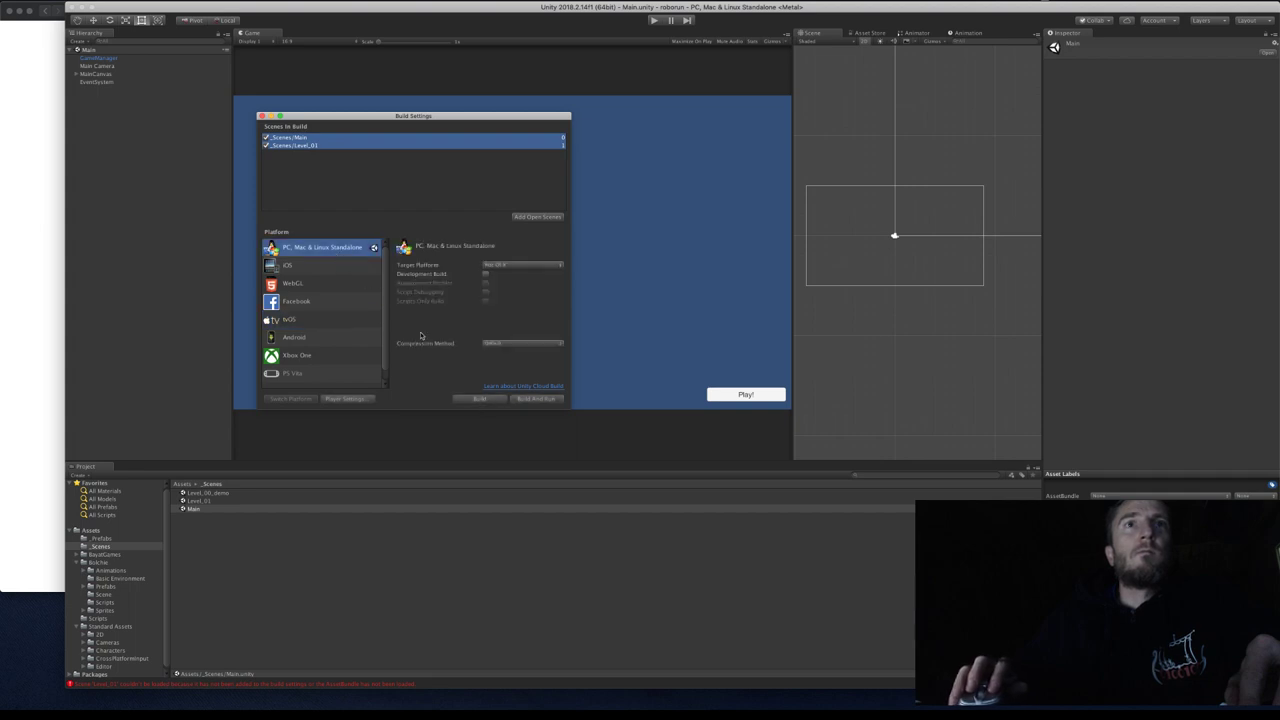
Build the game for PC, Mac & Linux Standalone, saving it as roborun in the roborun folder.
{"action": "left_click", "coordinate": [481, 399]}
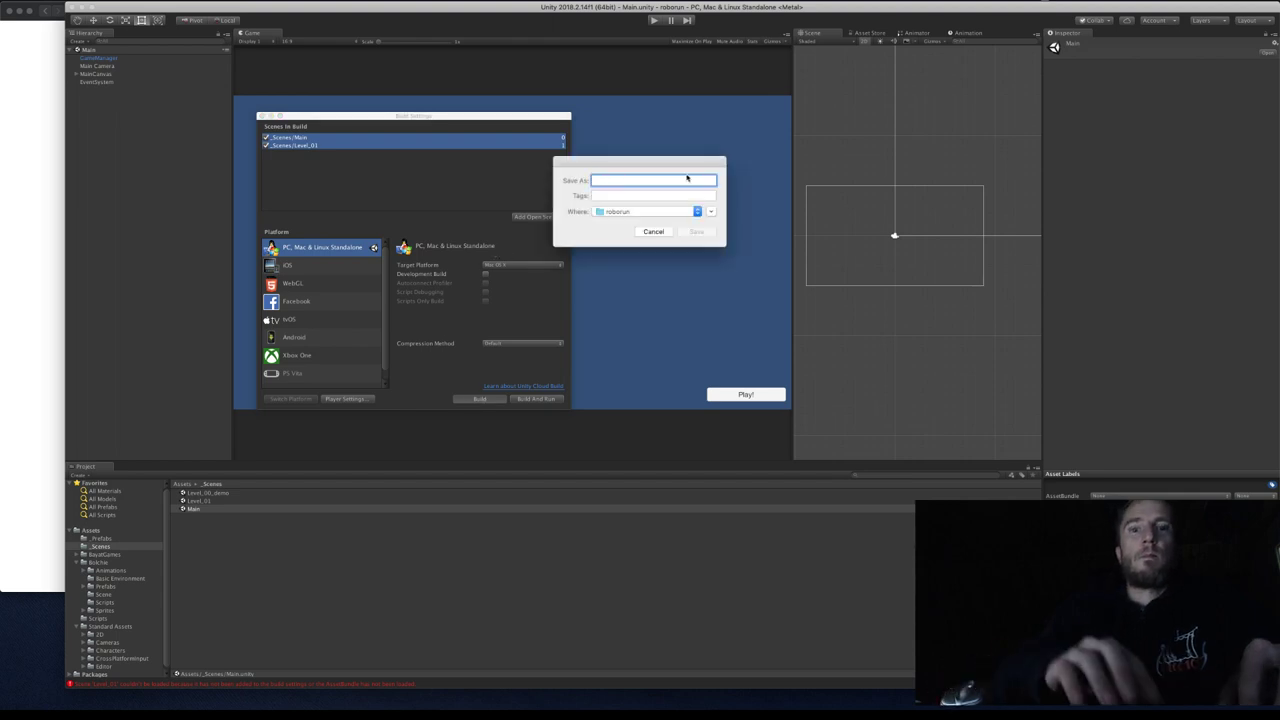
{"action": "type", "text": "roborun"}
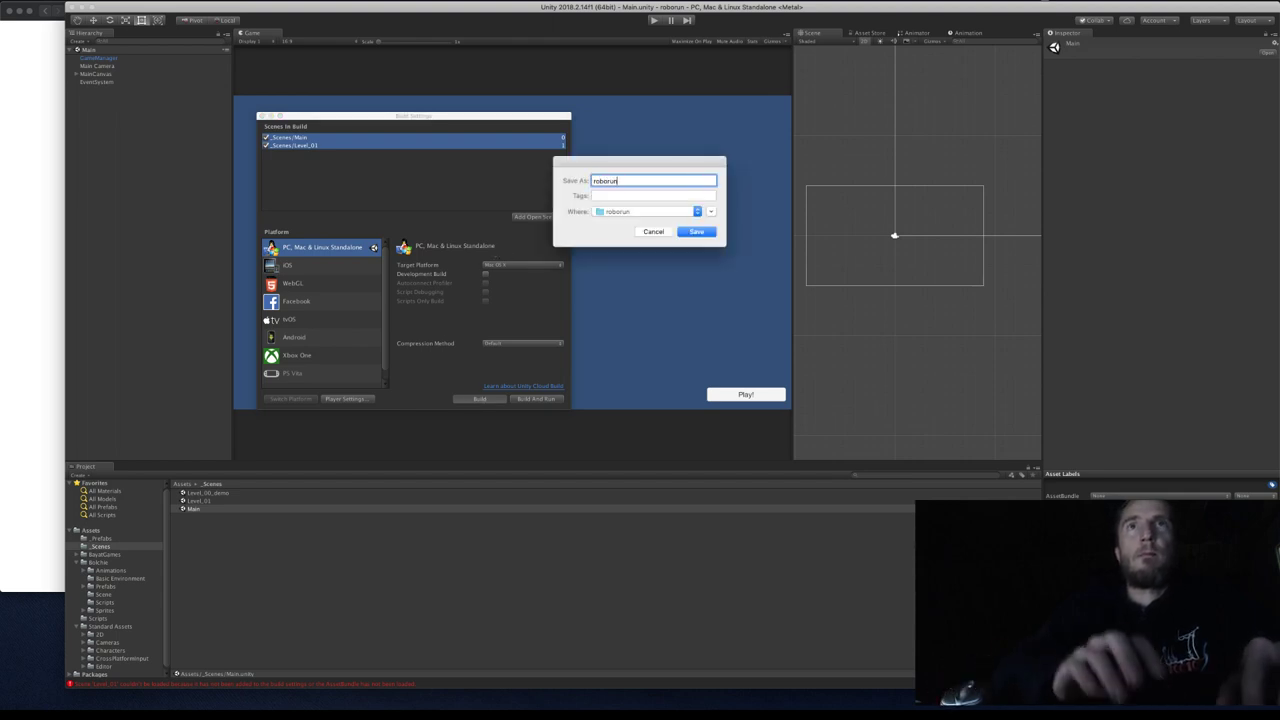
{"action": "left_click", "coordinate": [696, 232]}
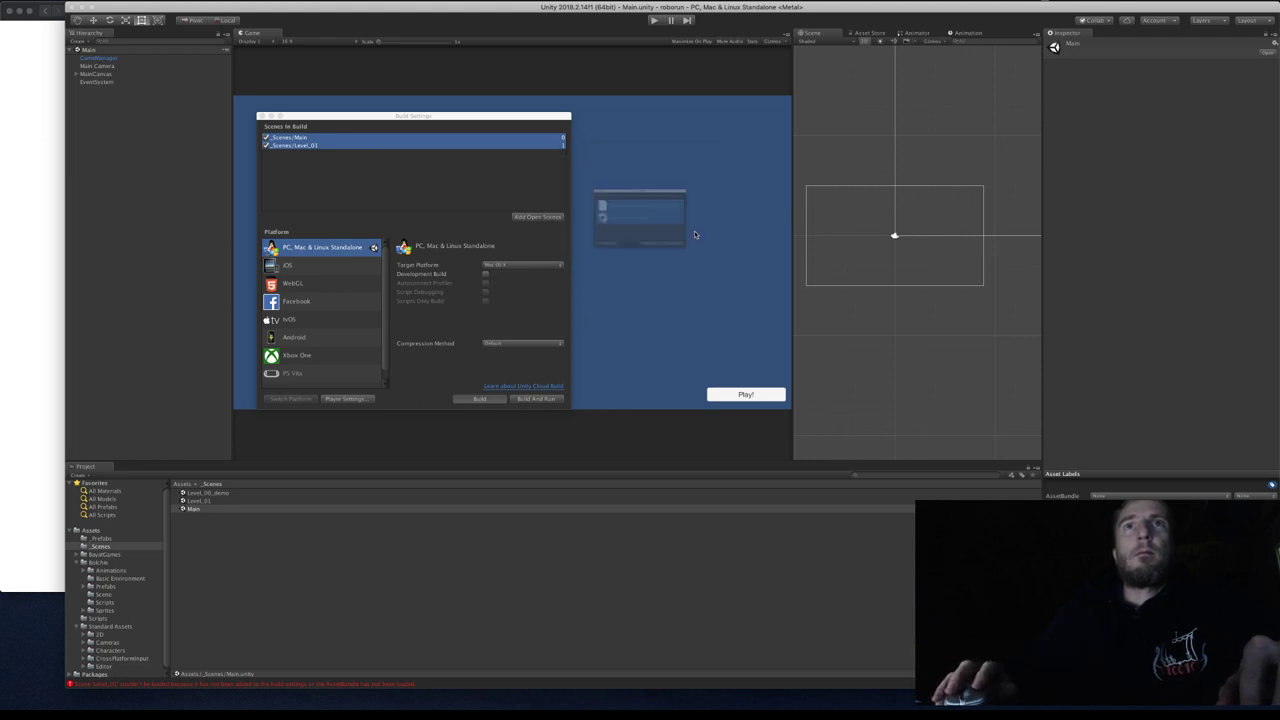
Close the Build Settings and the Finder window showing the roborun folder.
{"action": "left_click", "coordinate": [721, 285]}
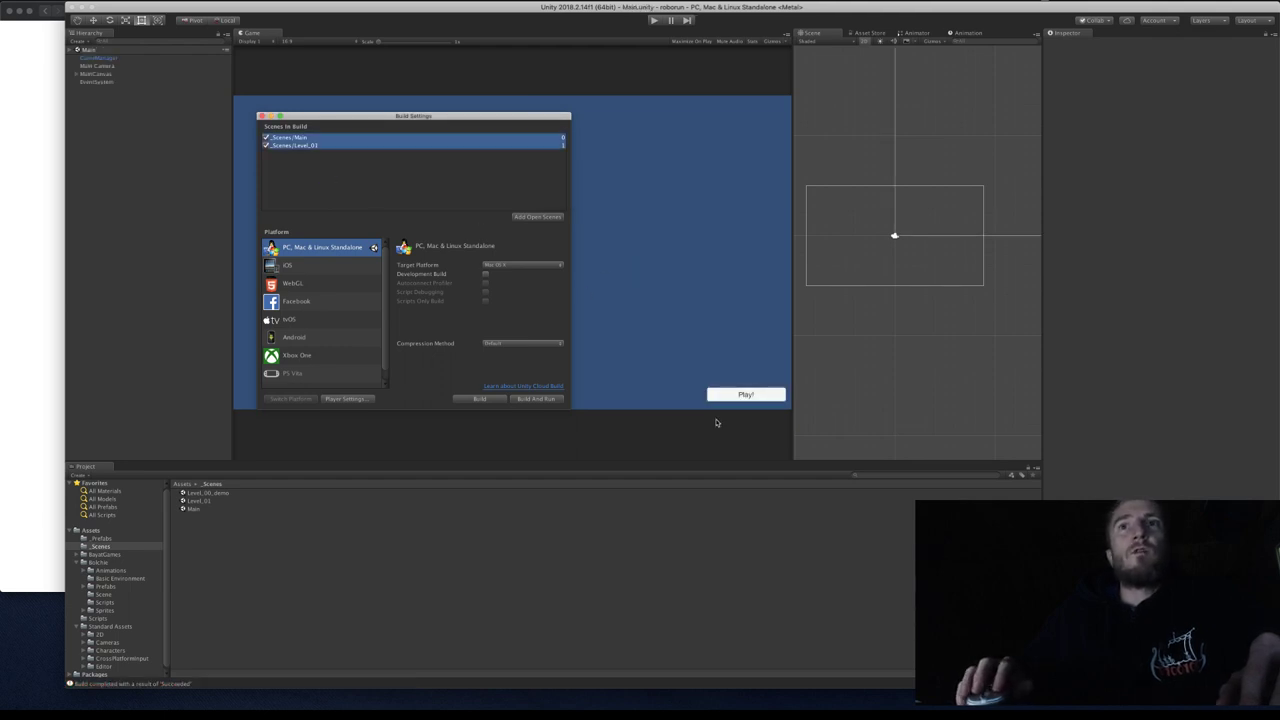
{"action": "left_click", "coordinate": [262, 117]}
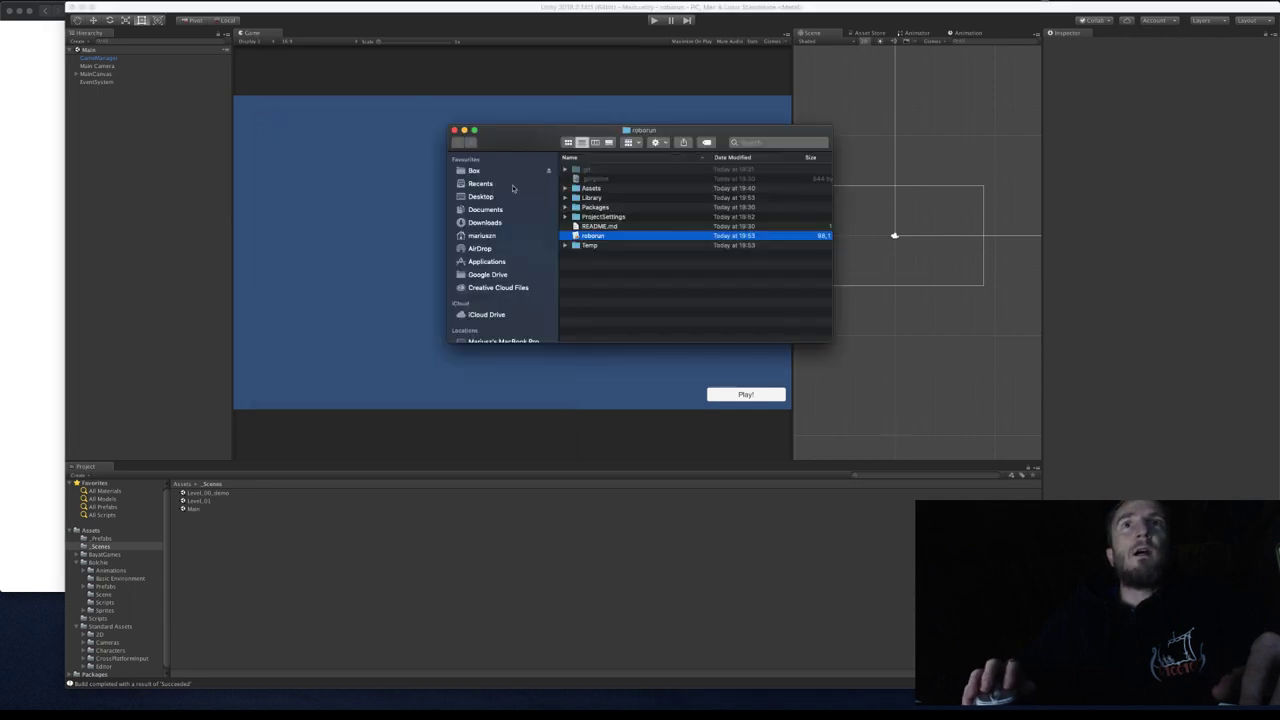
{"action": "left_click", "coordinate": [453, 130]}
Dock the Game view beside the Project view, widen the Scene view, and save the modified ProjectSettings.asset.
{"action": "left_click_drag", "start_coordinate": [258, 35], "coordinate": [900, 520]}
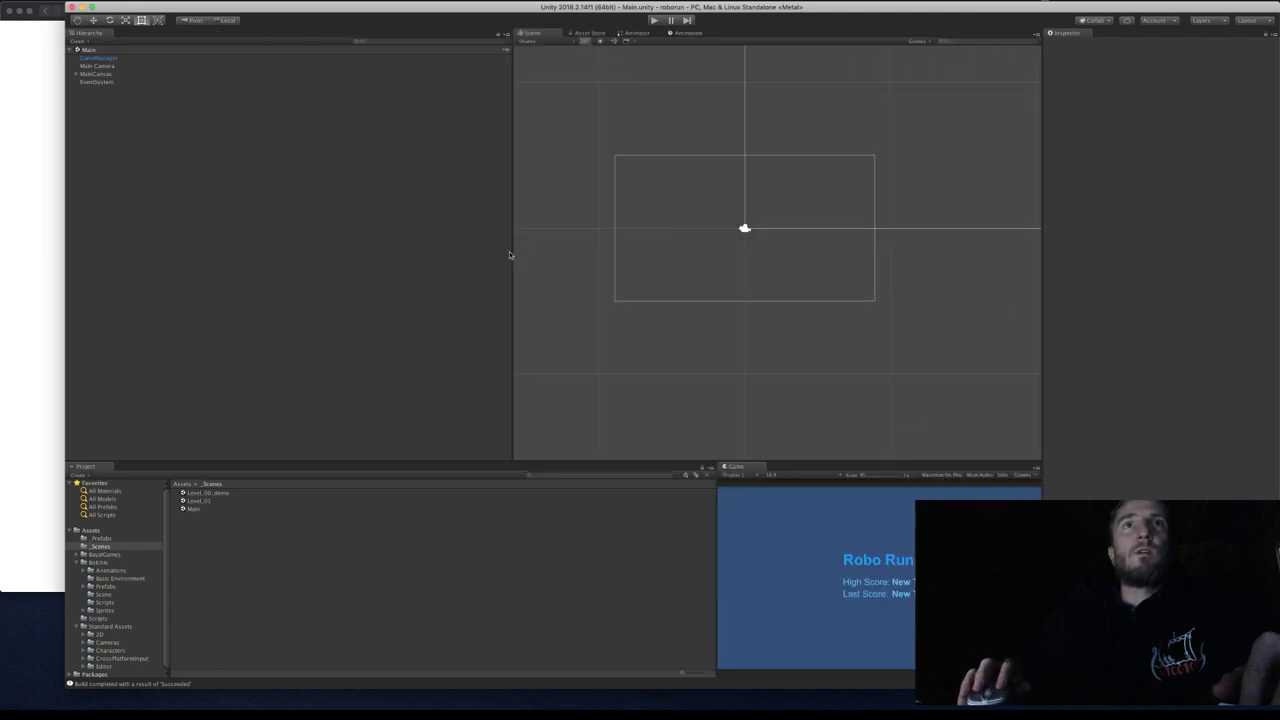
{"action": "left_click_drag", "start_coordinate": [511, 252], "coordinate": [217, 251]}
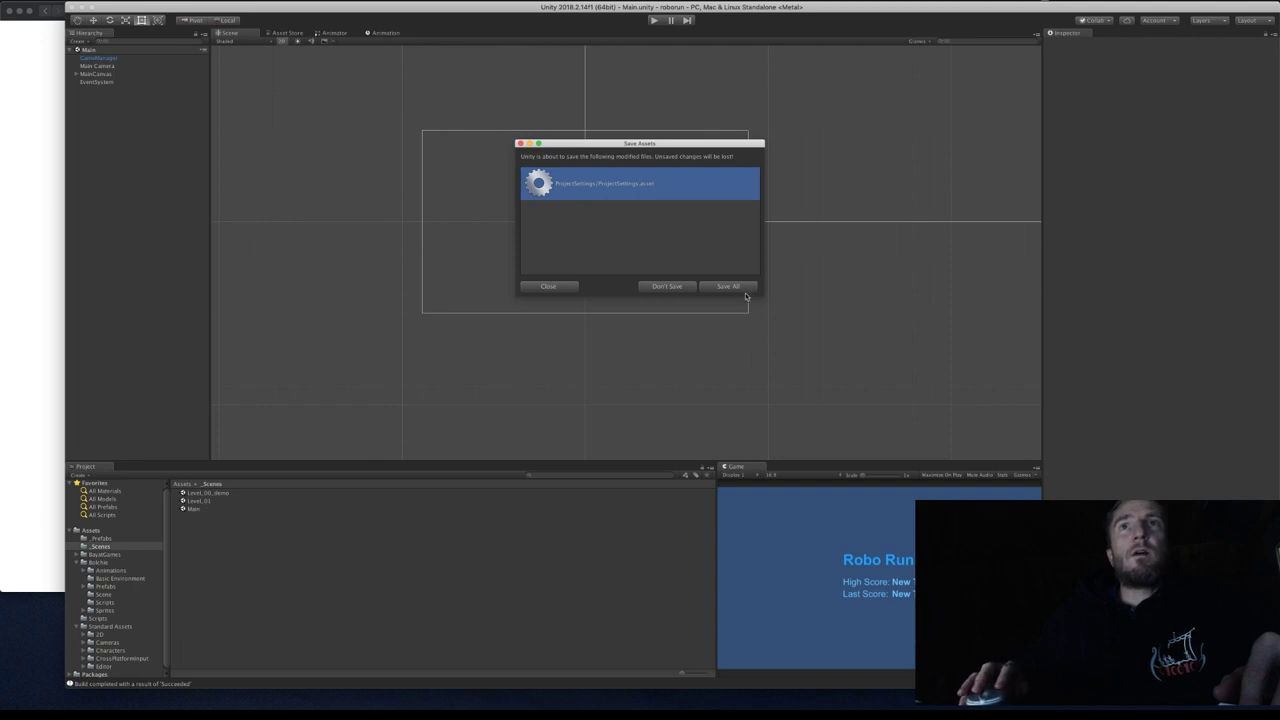
{"action": "left_click", "coordinate": [728, 287]}
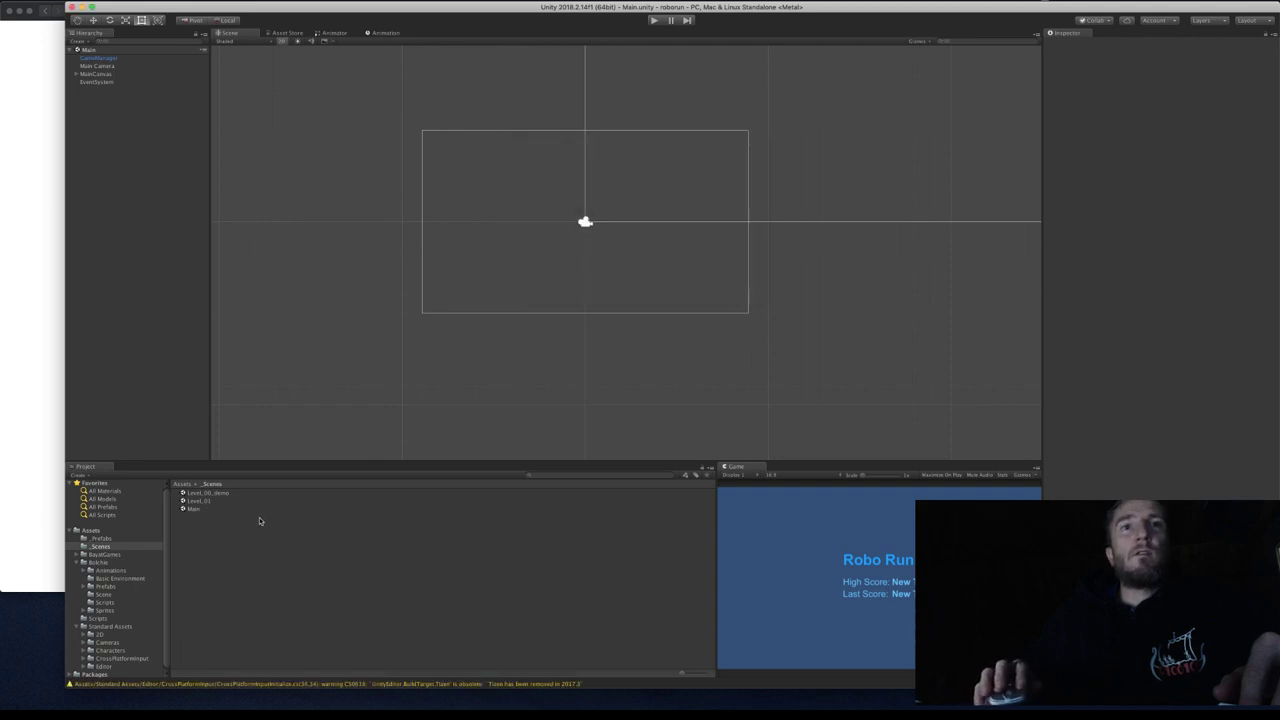
Create a new scene named Level_02 in the _Scenes folder.
{"action": "right_click", "coordinate": [204, 552]}
{"action": "mouse_move", "coordinate": [262, 483]}
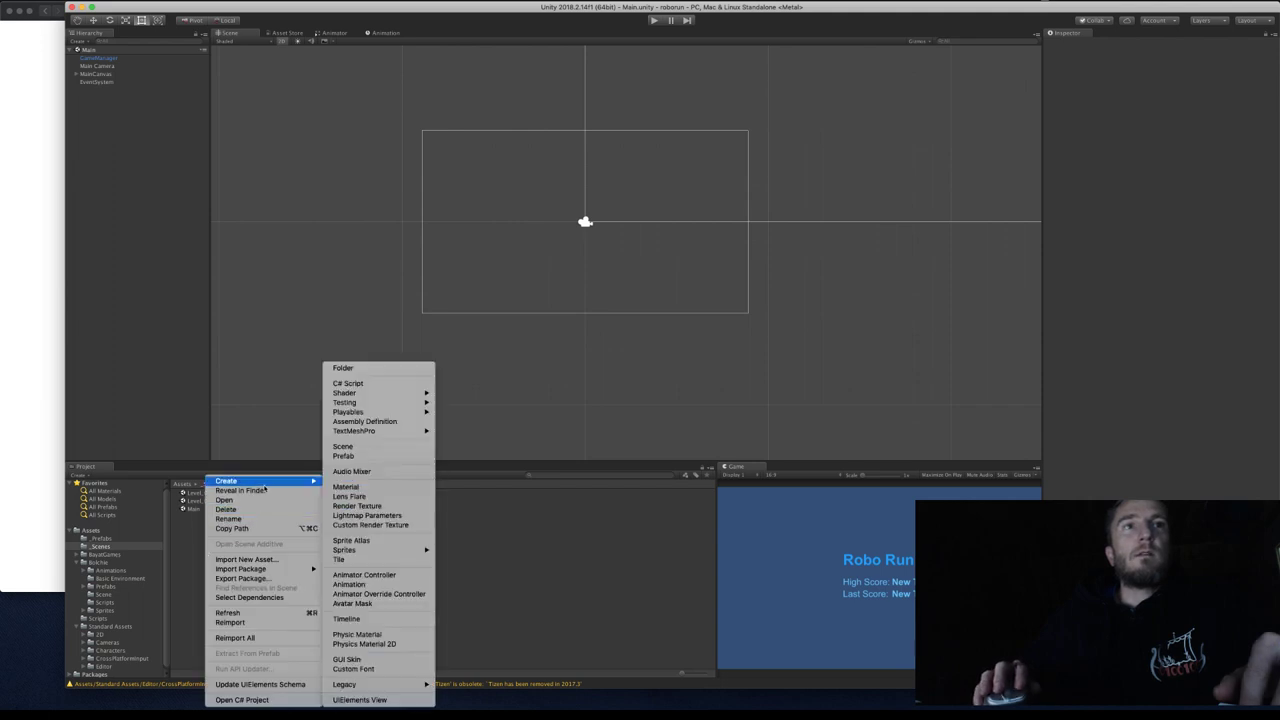
{"action": "left_click", "coordinate": [363, 448]}
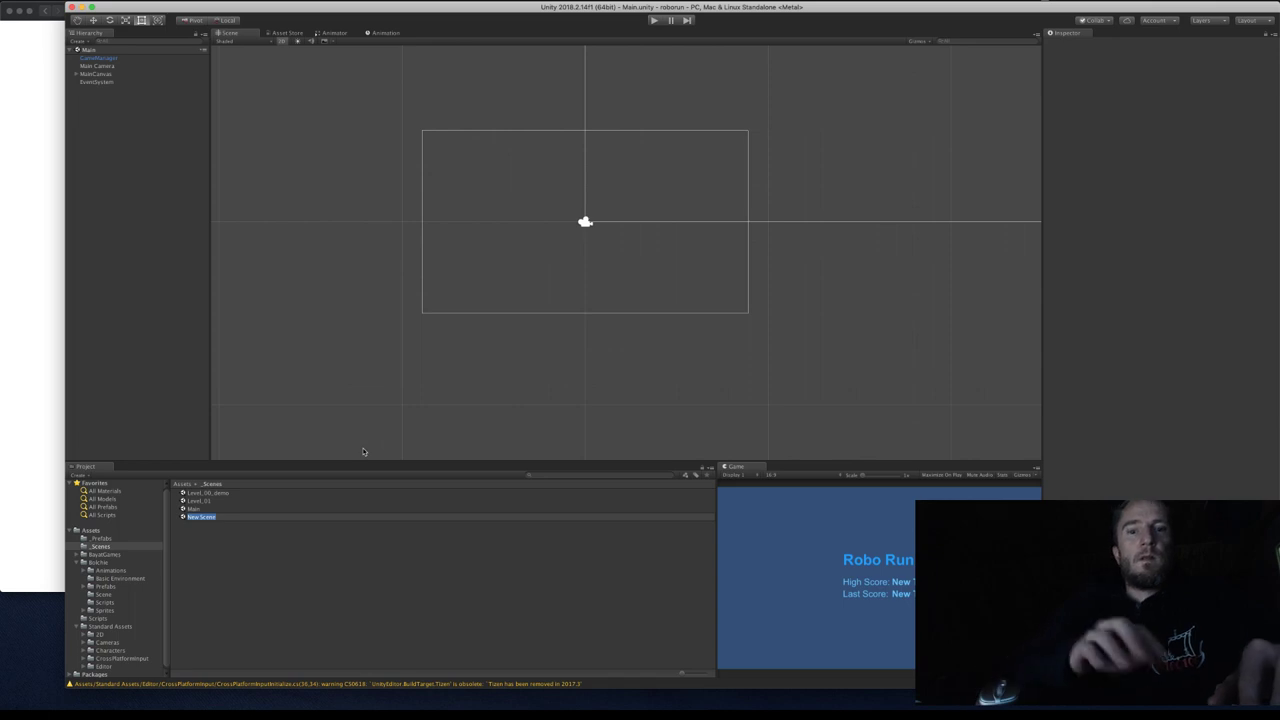
{"action": "type", "text": "Level_02"}
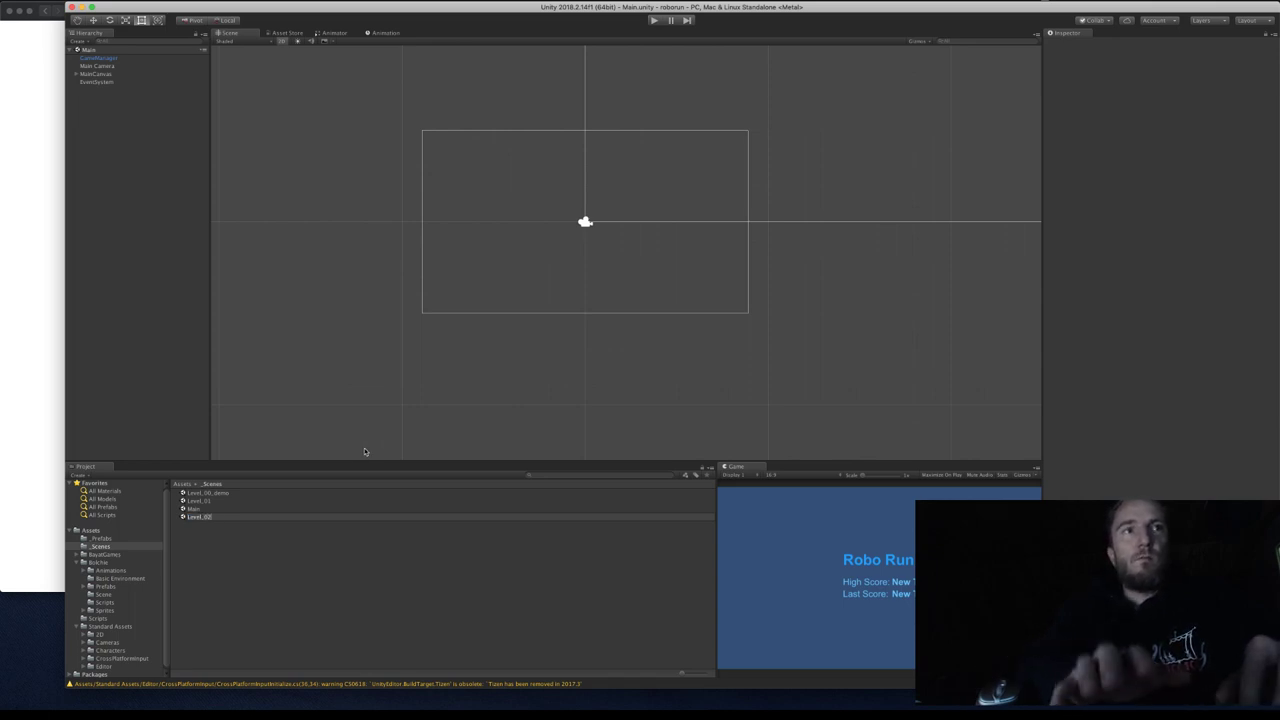
{"action": "key", "text": "Return"}
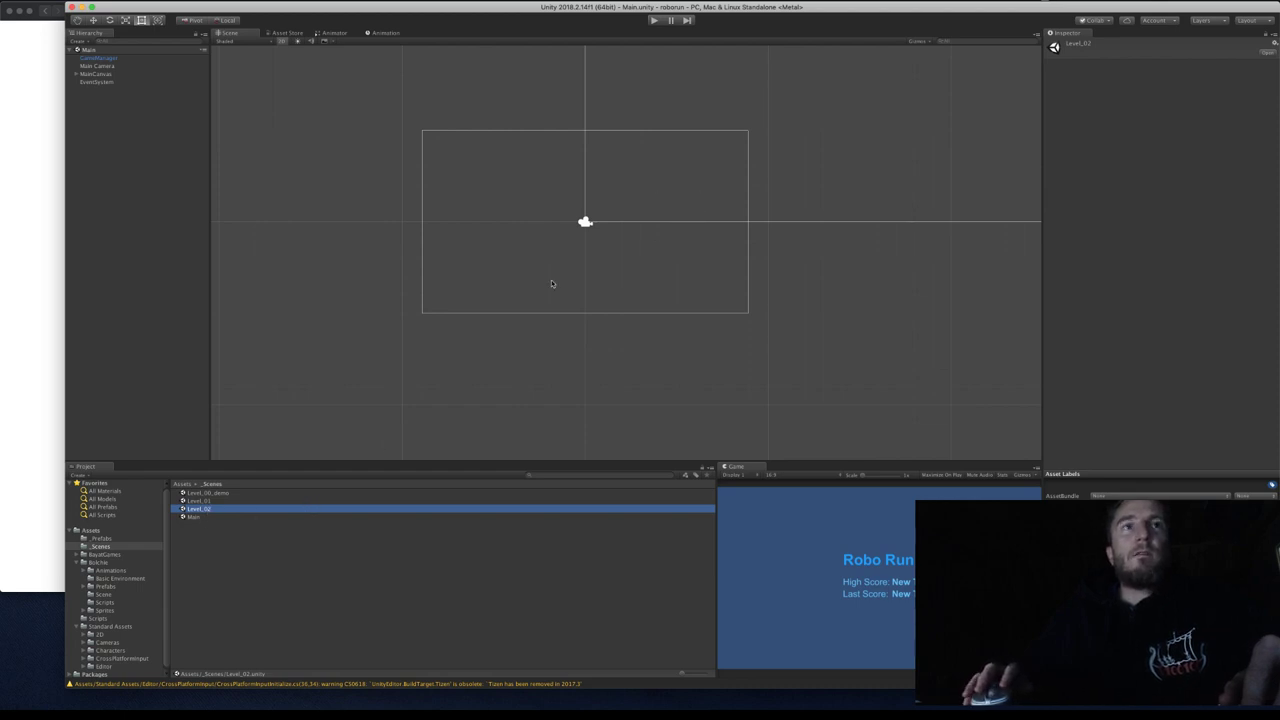
Open the Level_02 scene and search the project assets for grass.
{"action": "double_click", "coordinate": [212, 510]}
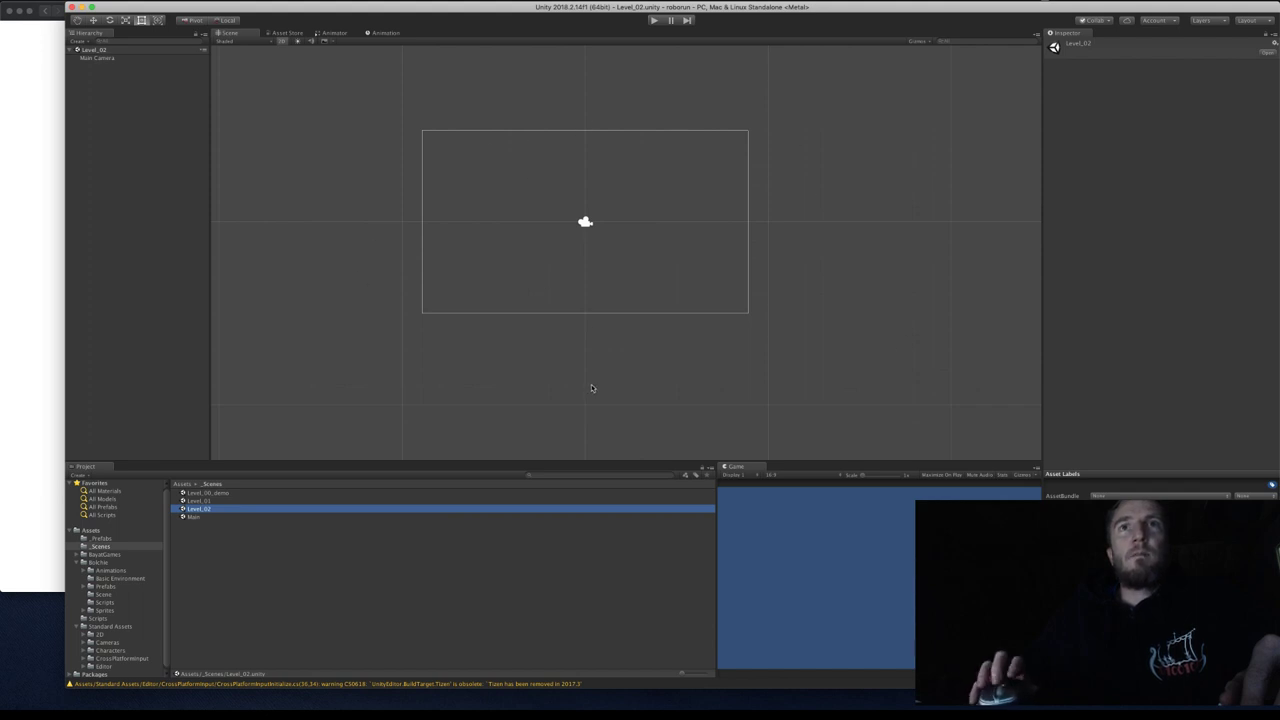
{"action": "scroll", "coordinate": [591, 388], "scroll_direction": "up", "scroll_amount": 3}
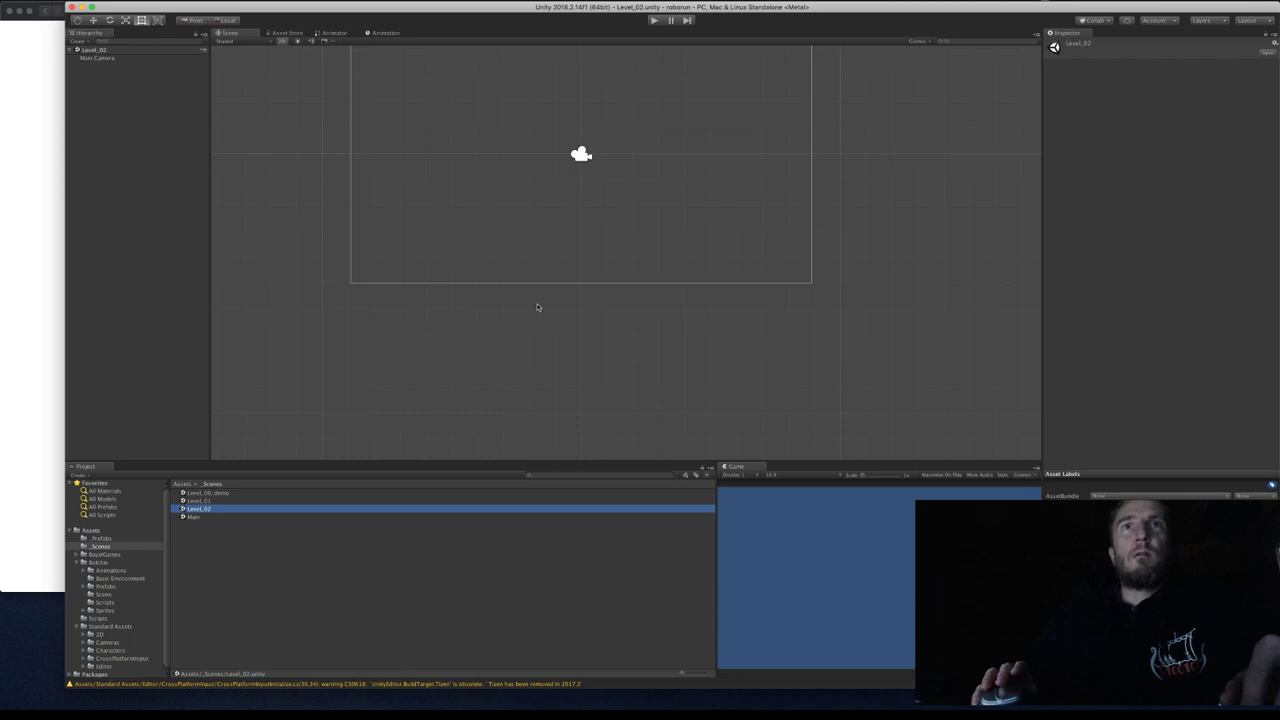
{"action": "middle_click_drag", "start_coordinate": [280, 234], "coordinate": [292, 353]}
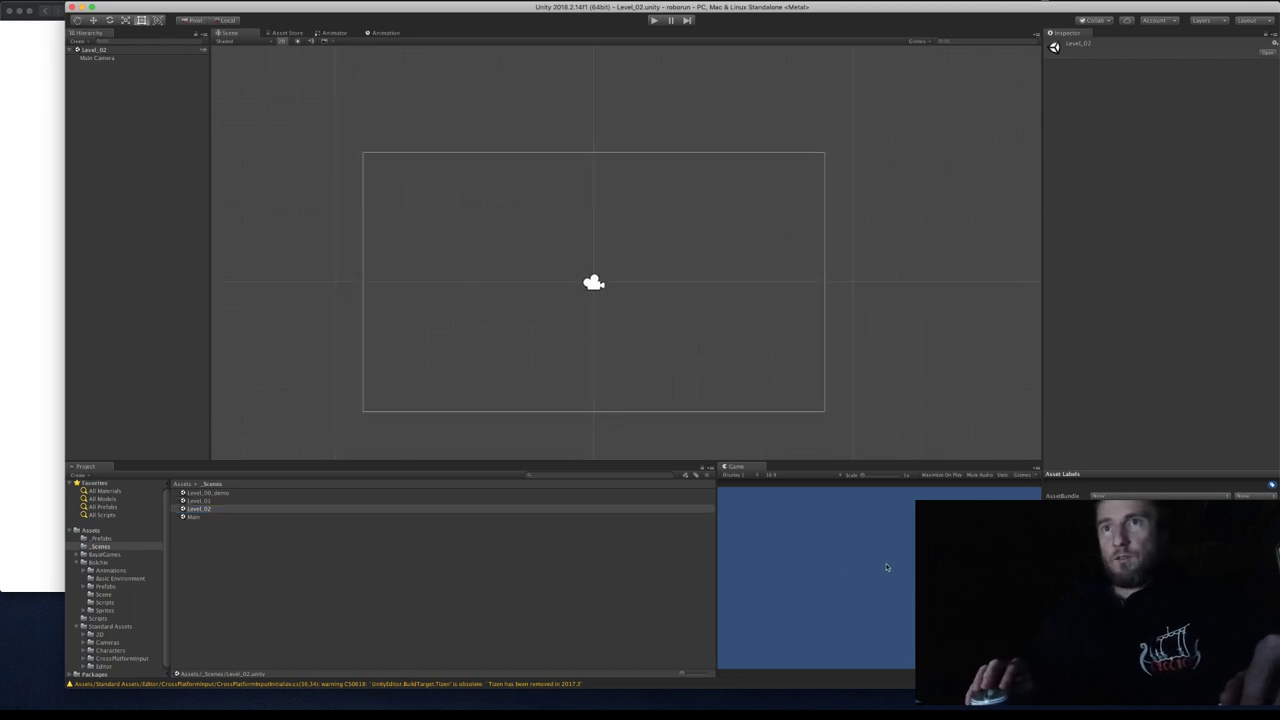
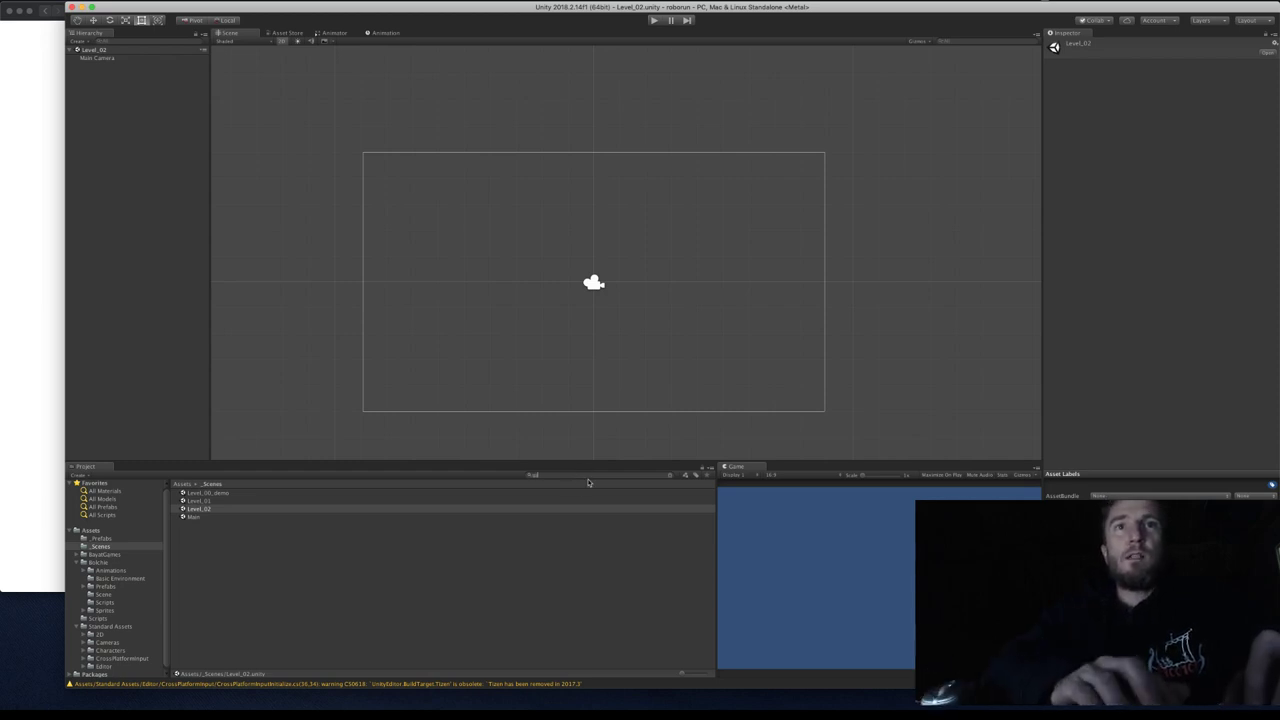
{"action": "type", "text": "grass"}
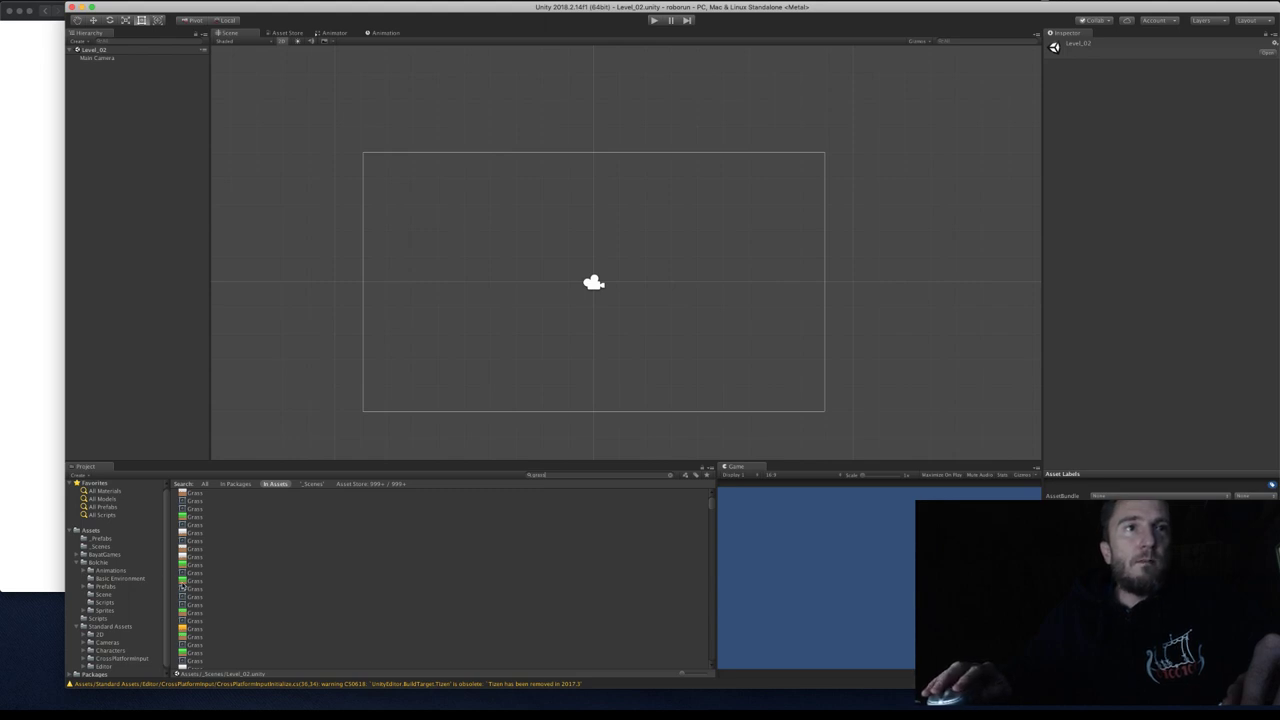
Place a small and a large Grass sprite in the scene and scale the large one to about 1.16.
{"action": "left_click_drag", "start_coordinate": [190, 580], "coordinate": [530, 327]}
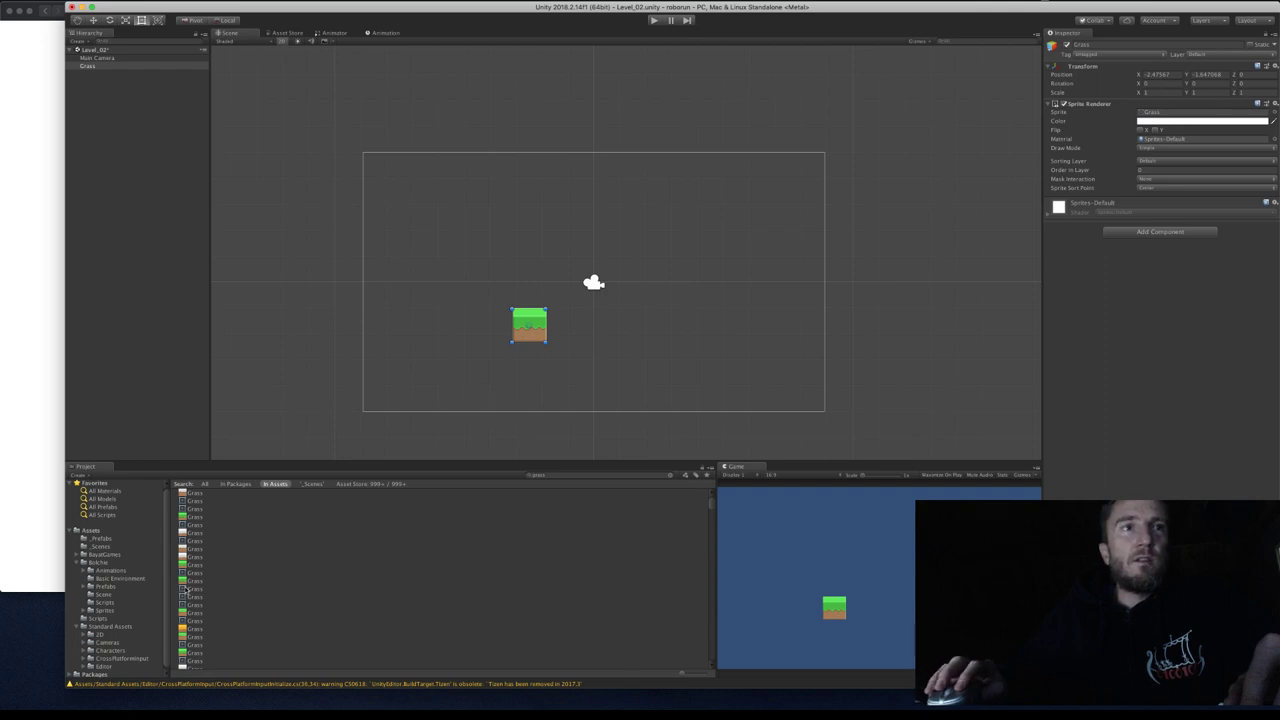
{"action": "left_click_drag", "start_coordinate": [190, 517], "coordinate": [707, 322]}
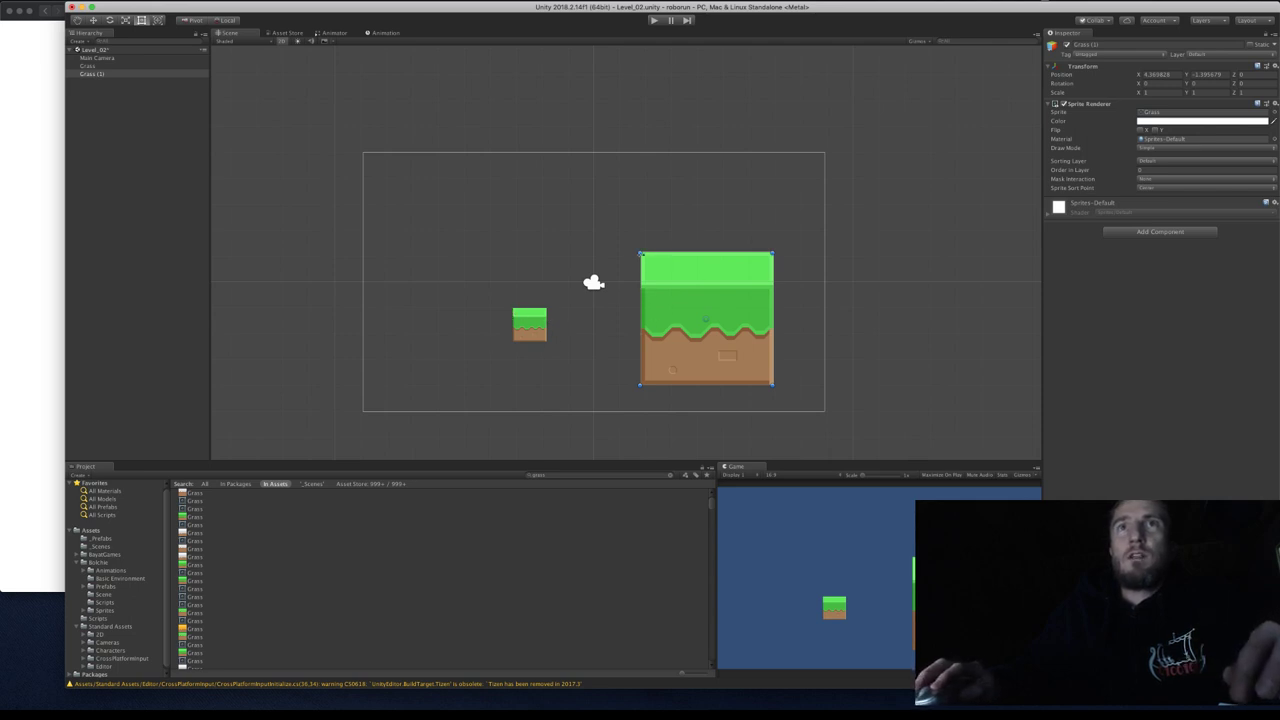
{"action": "left_click_drag", "start_coordinate": [640, 252], "coordinate": [600, 248]}
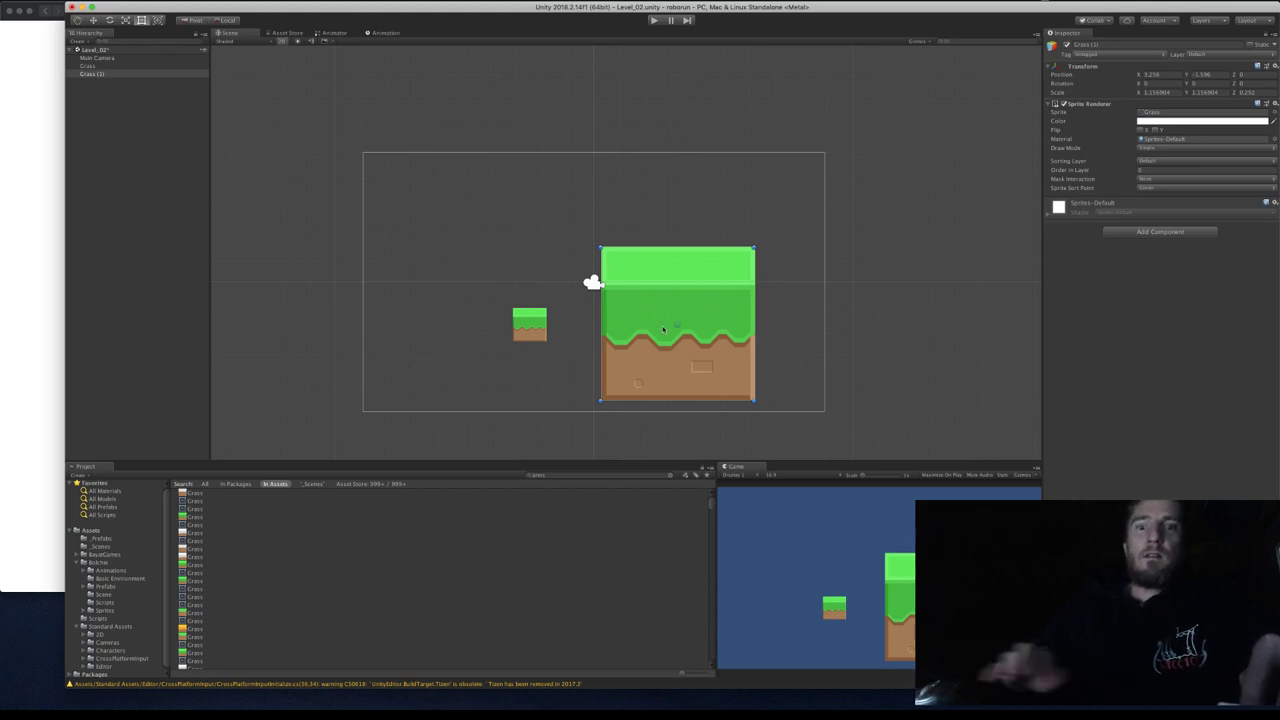
Duplicate the large Grass sprite and move the copy along X to sit directly beside the original.
{"action": "key", "text": "super+d"}
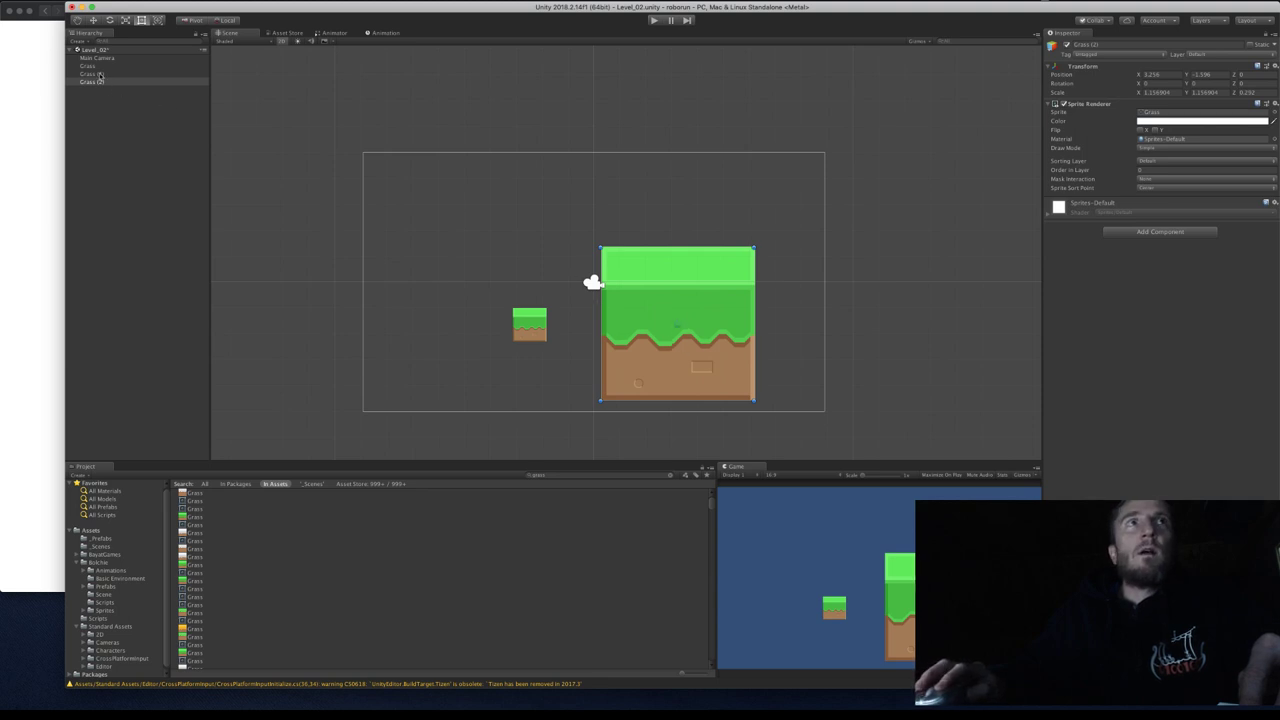
{"action": "left_click", "coordinate": [95, 21]}
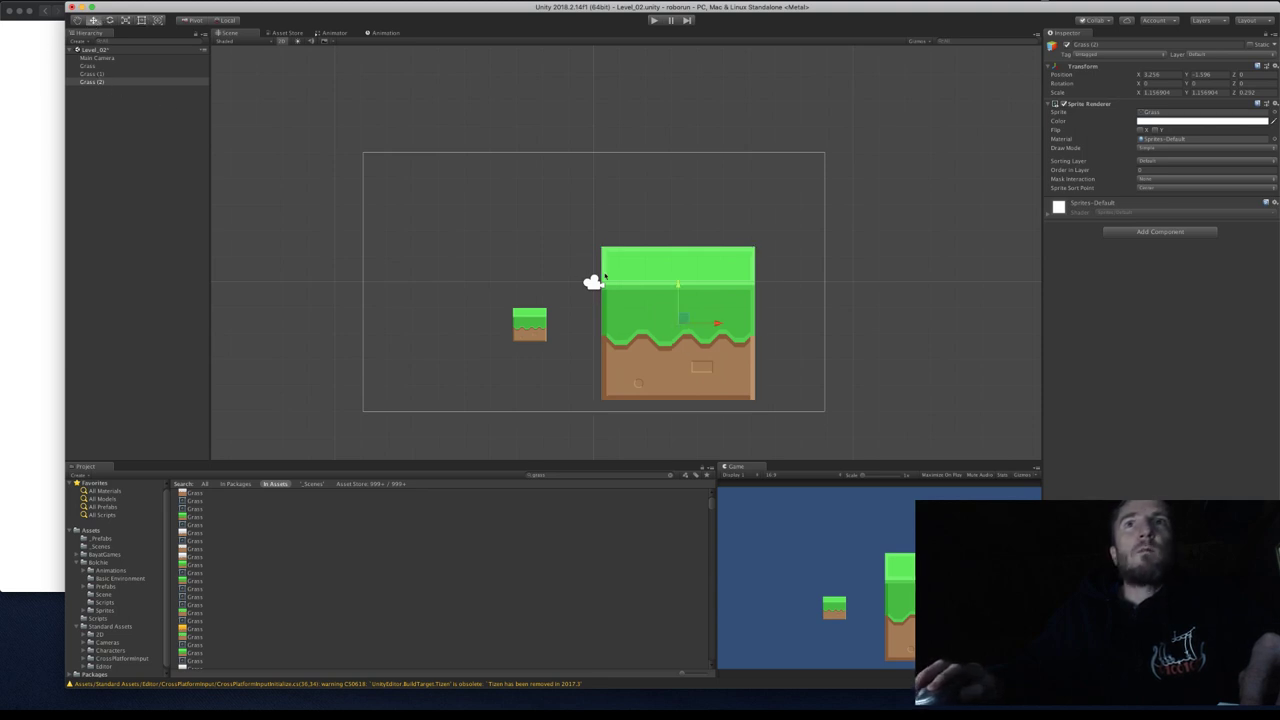
{"action": "left_click_drag", "start_coordinate": [720, 326], "coordinate": [868, 306]}
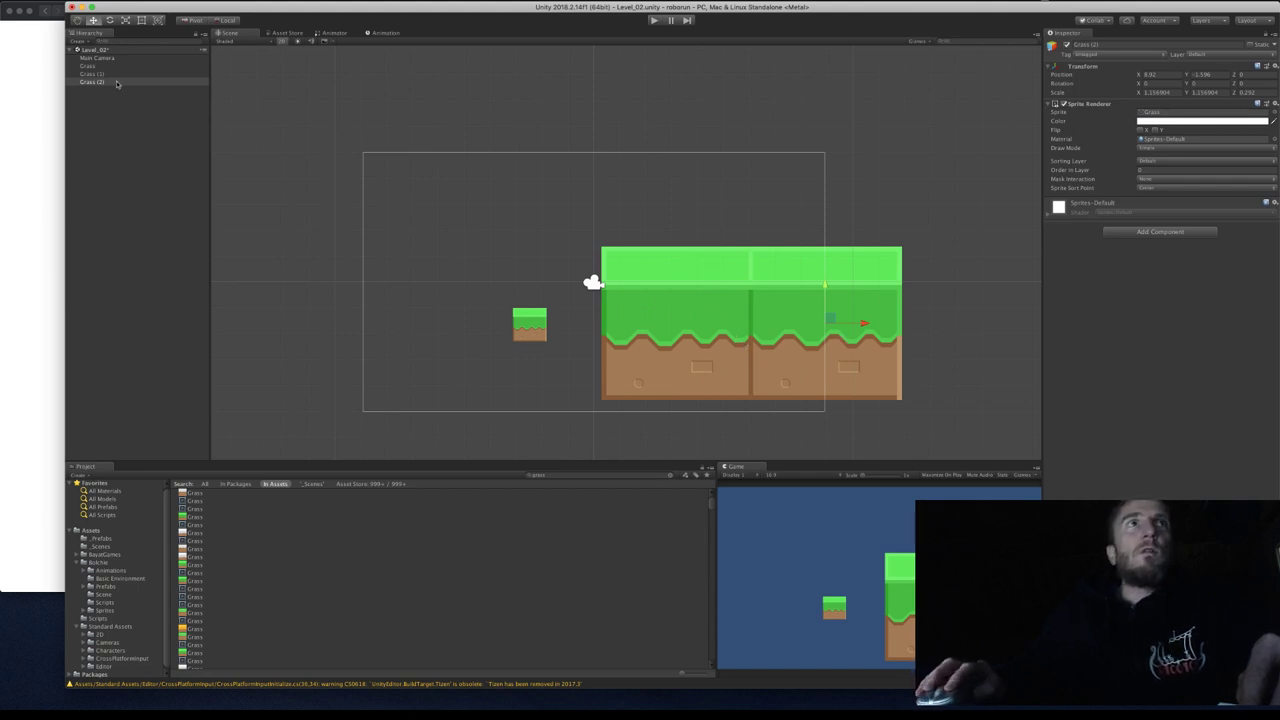
Delete all three Grass objects from the Level_02 scene.
{"action": "left_click", "coordinate": [84, 95]}
{"action": "left_click", "coordinate": [92, 65]}
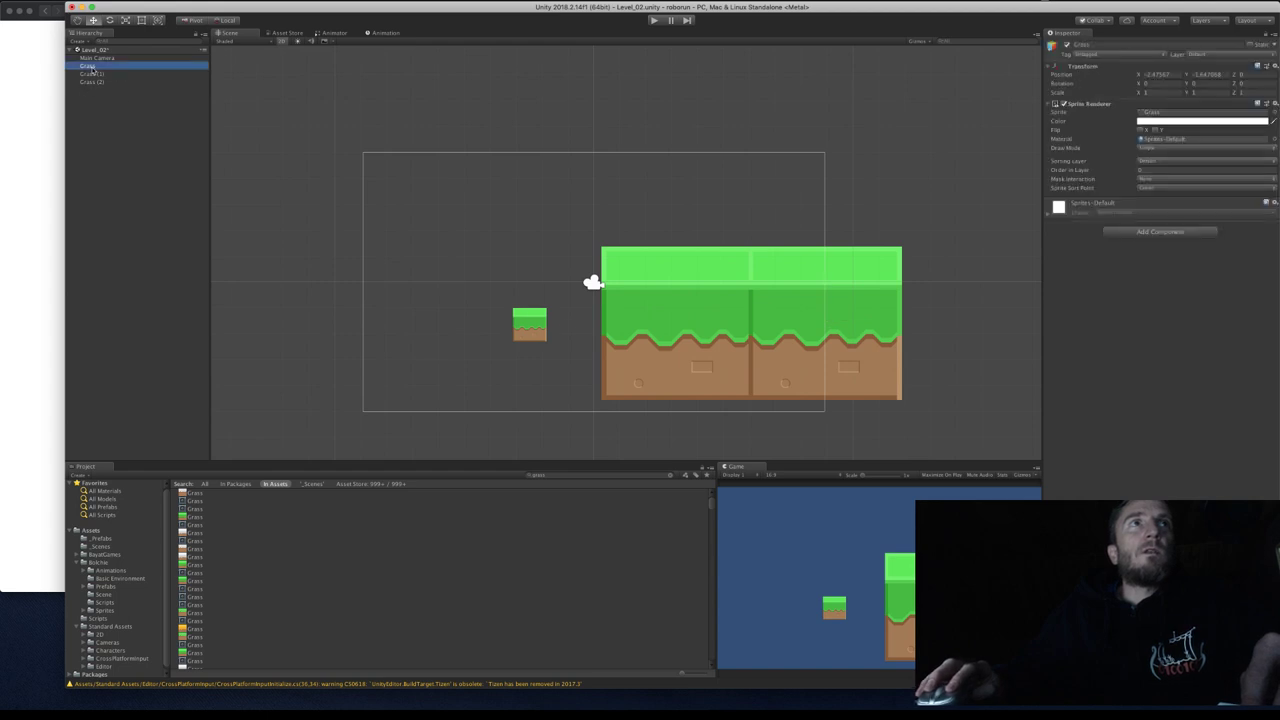
{"action": "left_click", "coordinate": [92, 82], "text": "shift"}
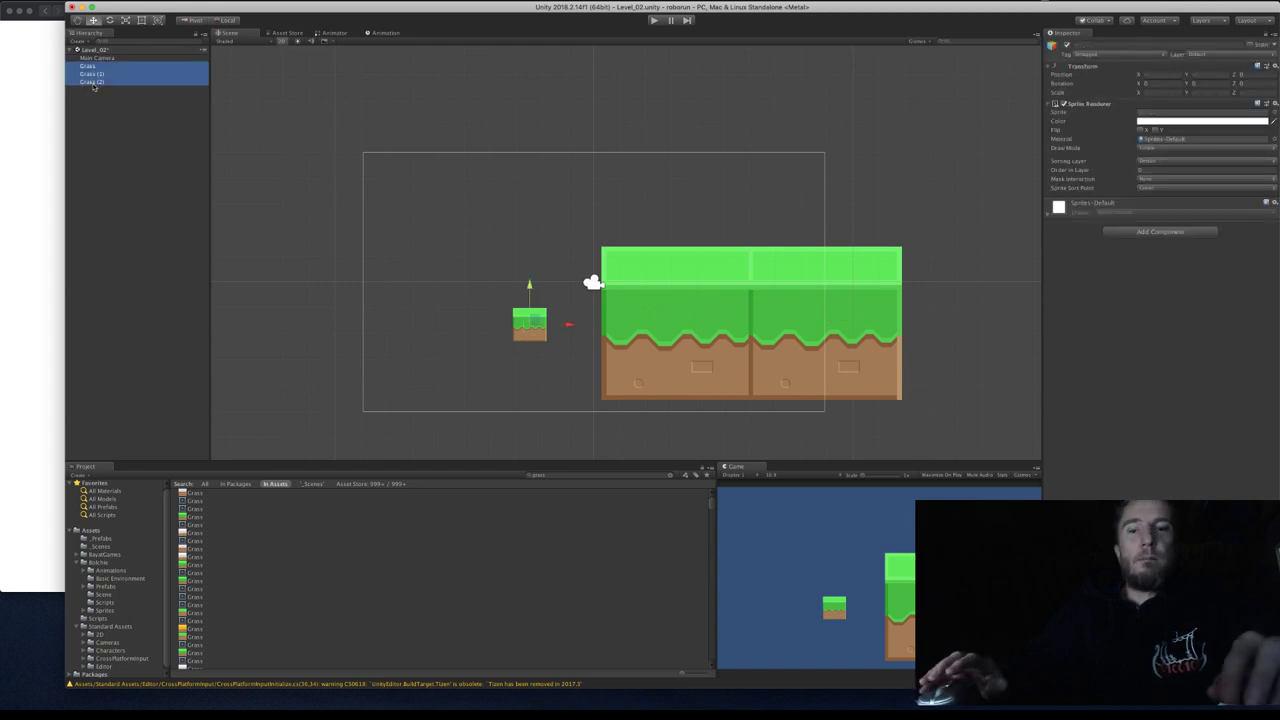
{"action": "right_click", "coordinate": [93, 83]}
{"action": "left_click", "coordinate": [116, 133]}
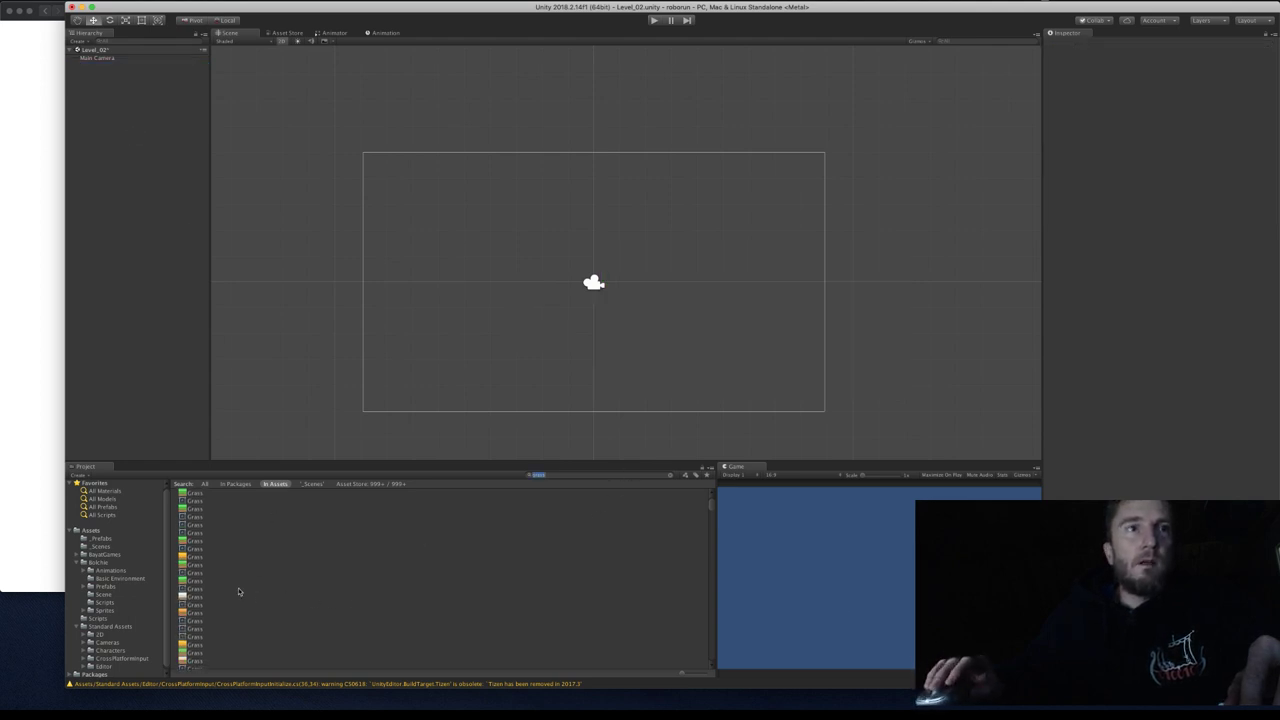
Browse the grass search results and select the 128x128 GrassCliffLeft sprite to preview it.
{"action": "scroll", "coordinate": [238, 587], "scroll_direction": "down", "scroll_amount": 3}
{"action": "scroll", "coordinate": [239, 591], "scroll_direction": "down", "scroll_amount": 5}
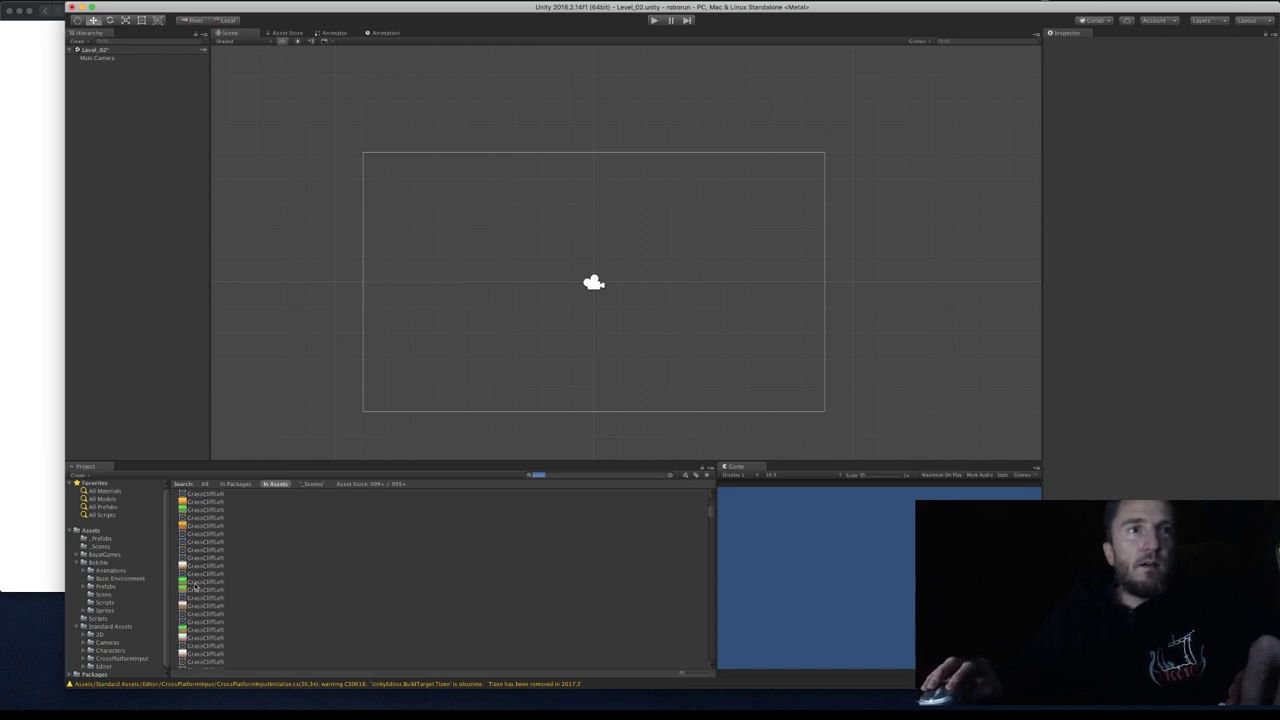
{"action": "left_click", "coordinate": [168, 584]}
{"action": "left_click", "coordinate": [187, 590]}
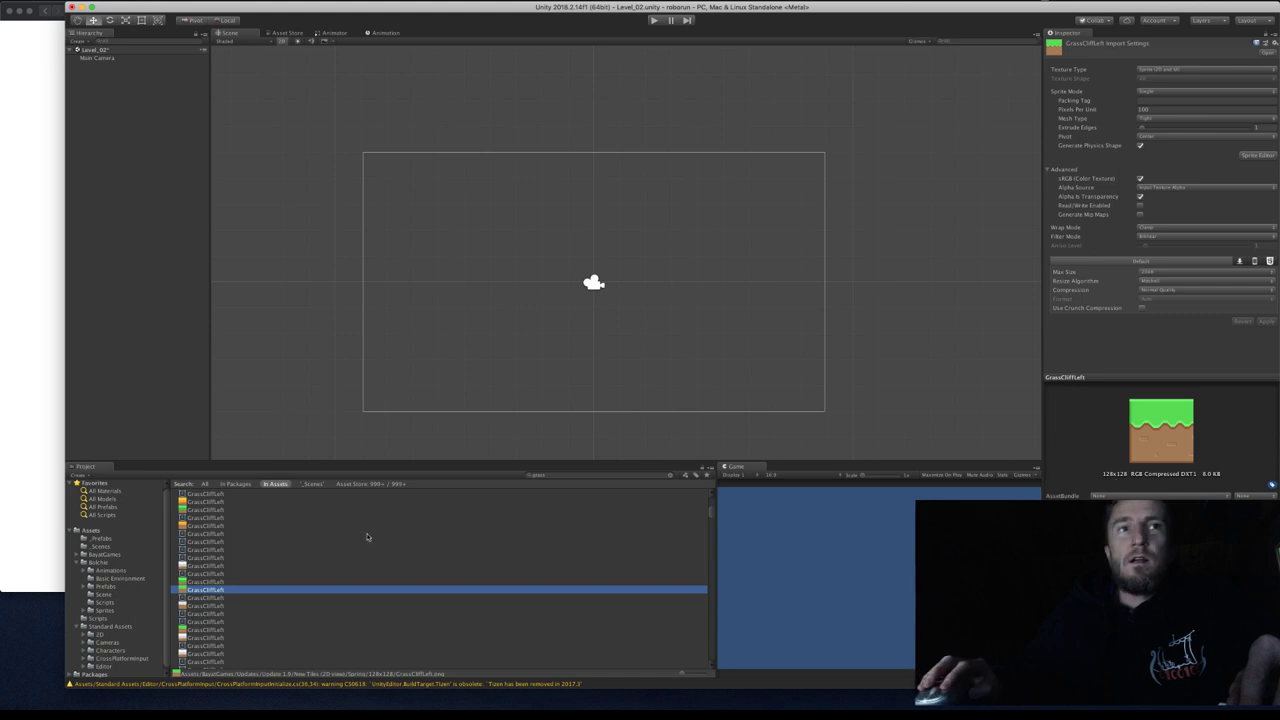
Compare the differently sized GrassCliffLeft sprites and place the 128x128 one in the scene, below and left of the camera.
{"action": "left_click", "coordinate": [206, 581]}
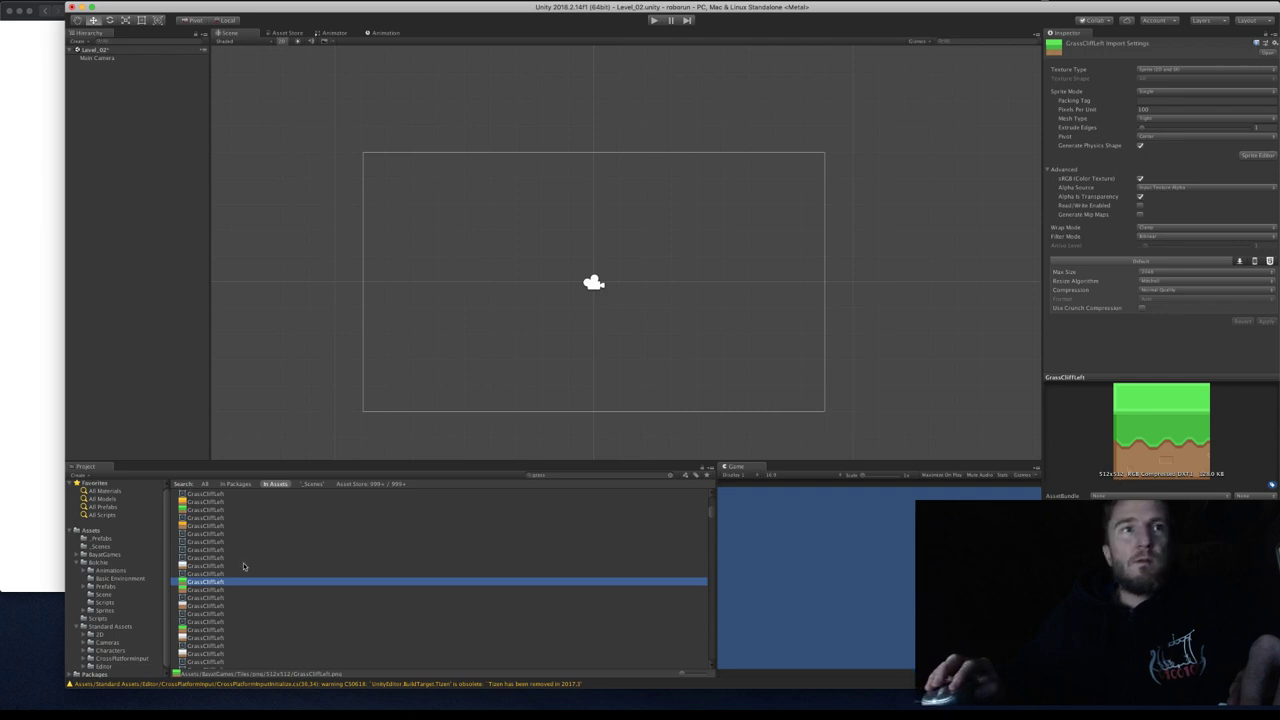
{"action": "left_click", "coordinate": [200, 590]}
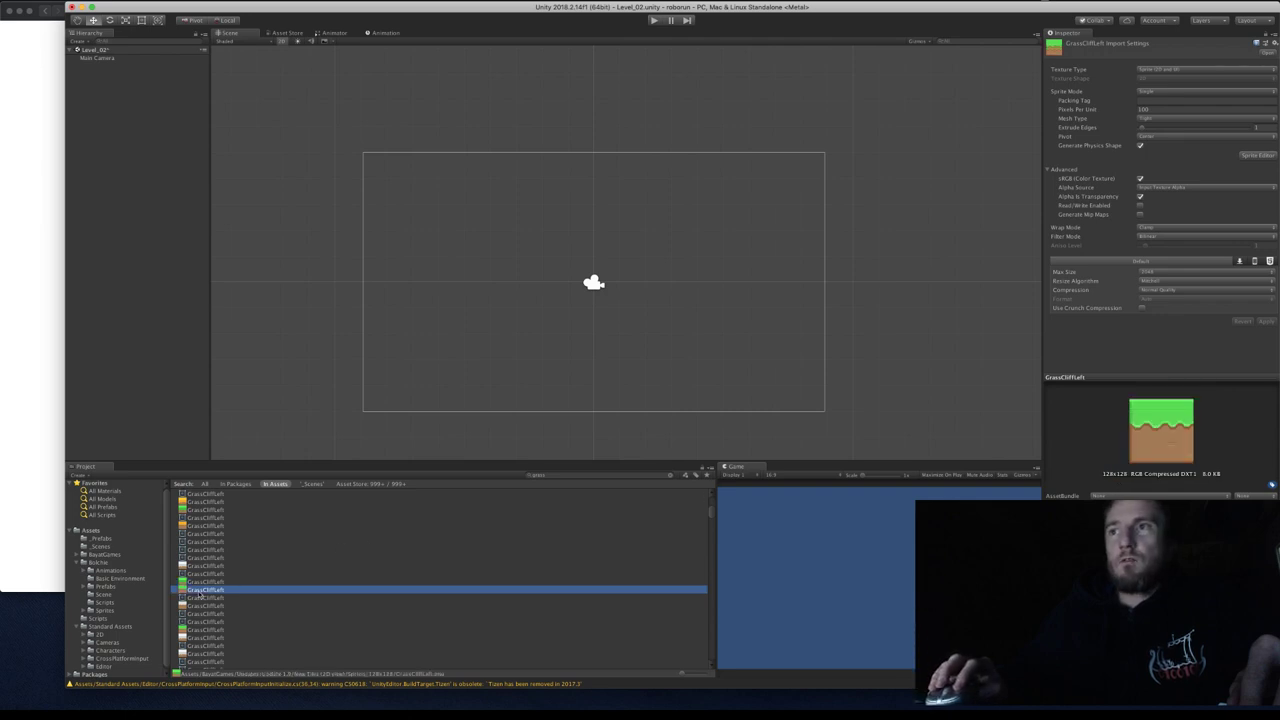
{"action": "left_click", "coordinate": [203, 630]}
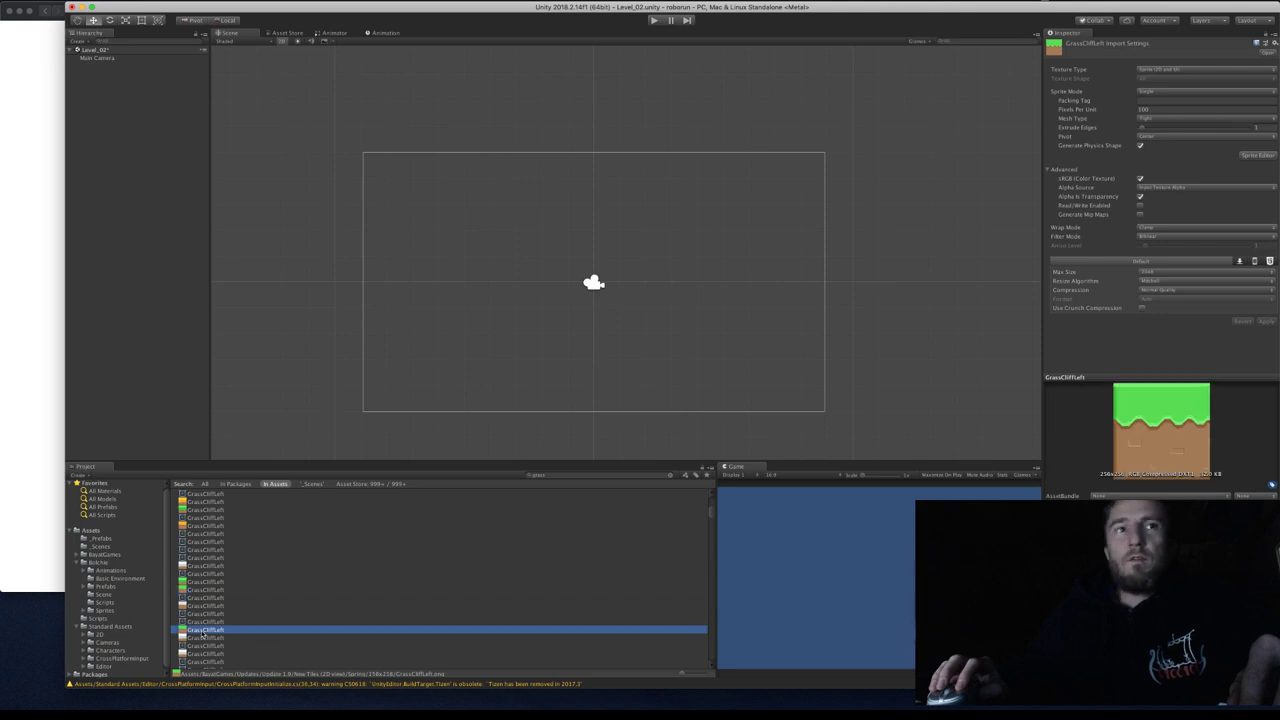
{"action": "left_click", "coordinate": [202, 591]}
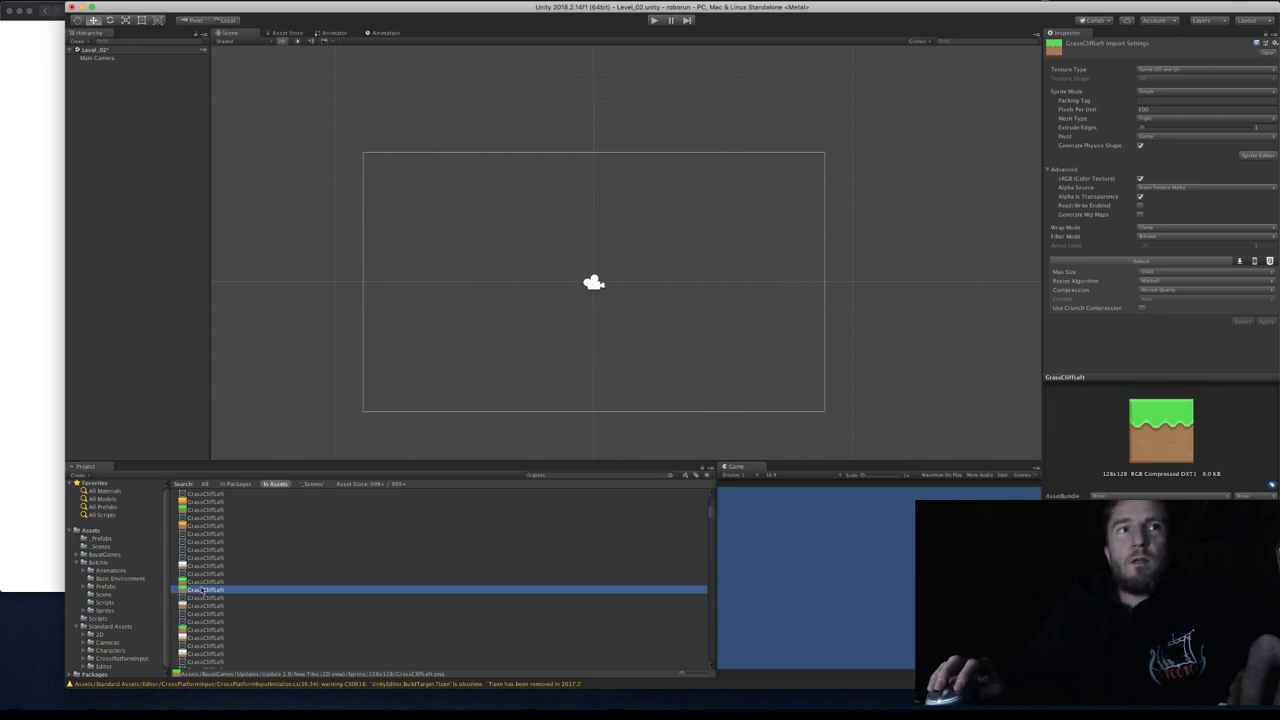
{"action": "left_click", "coordinate": [202, 582]}
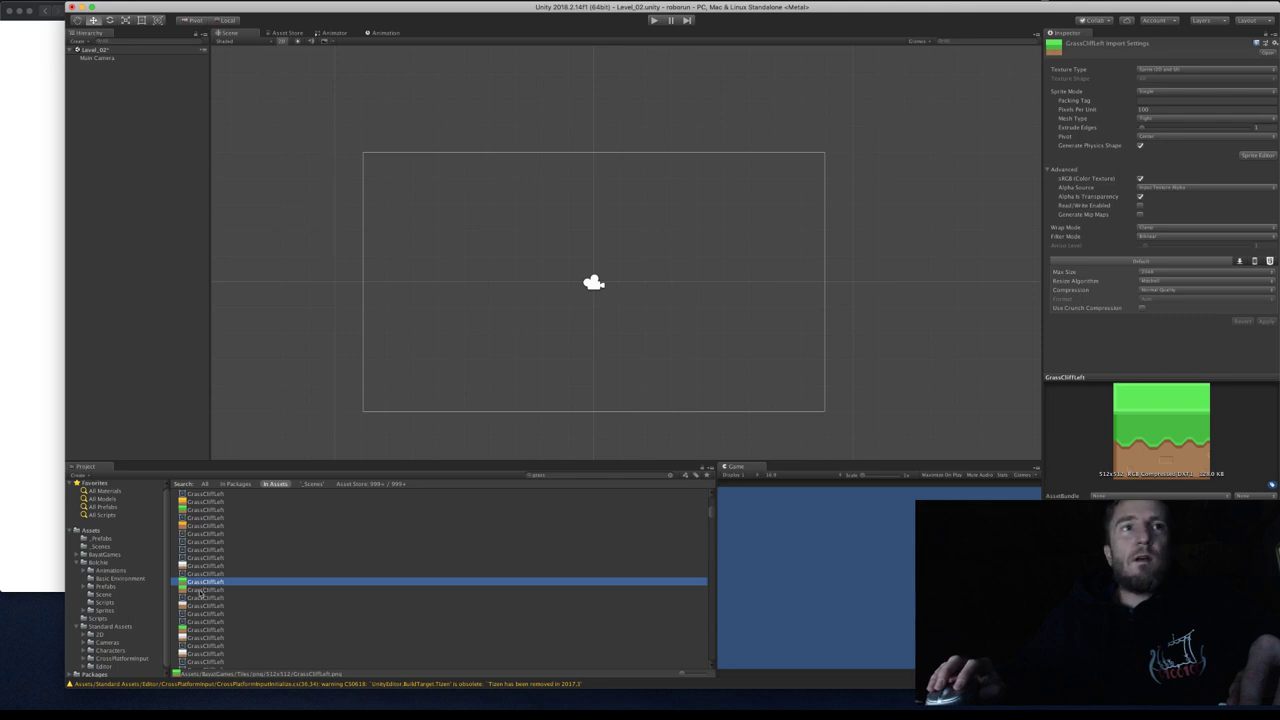
{"action": "left_click", "coordinate": [201, 591]}
{"action": "left_click_drag", "start_coordinate": [186, 594], "coordinate": [459, 325]}
Find the 128x128 GrassCliffMid sprite in the grass search results and place it to the right of the GrassCliffLeft tile.
{"action": "scroll", "coordinate": [259, 612], "scroll_direction": "down", "scroll_amount": 10}
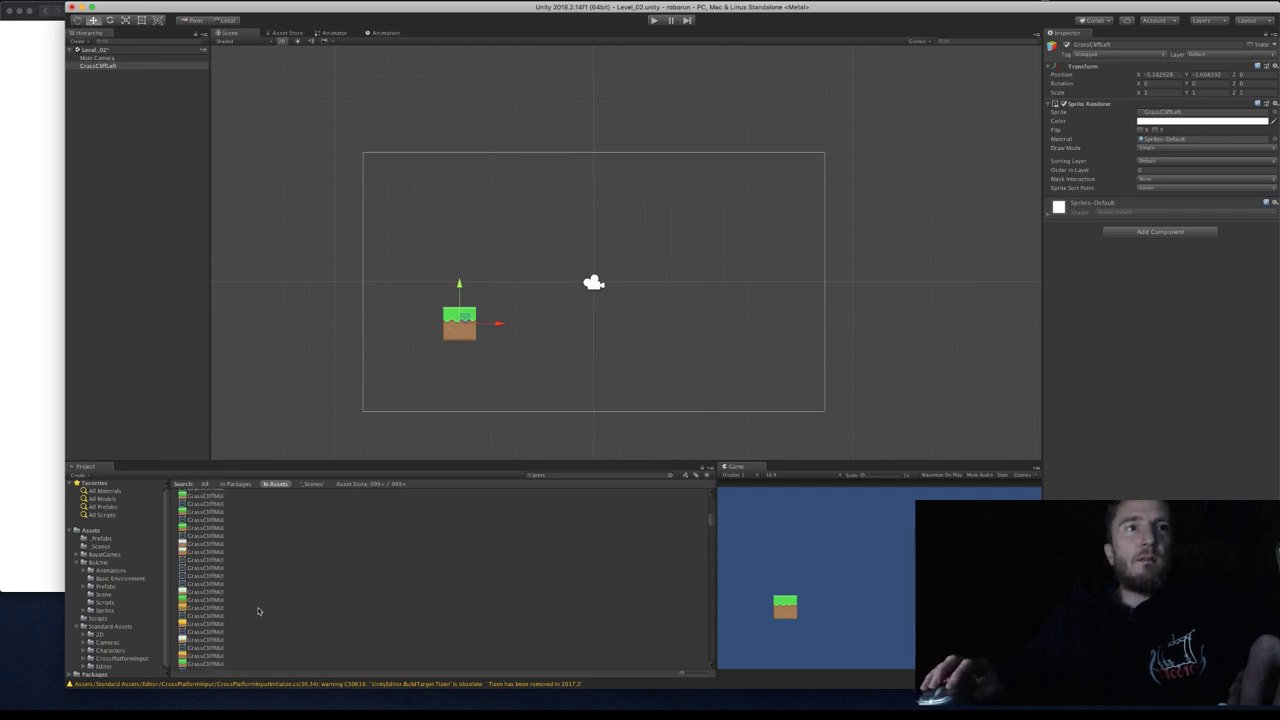
{"action": "left_click", "coordinate": [188, 600]}
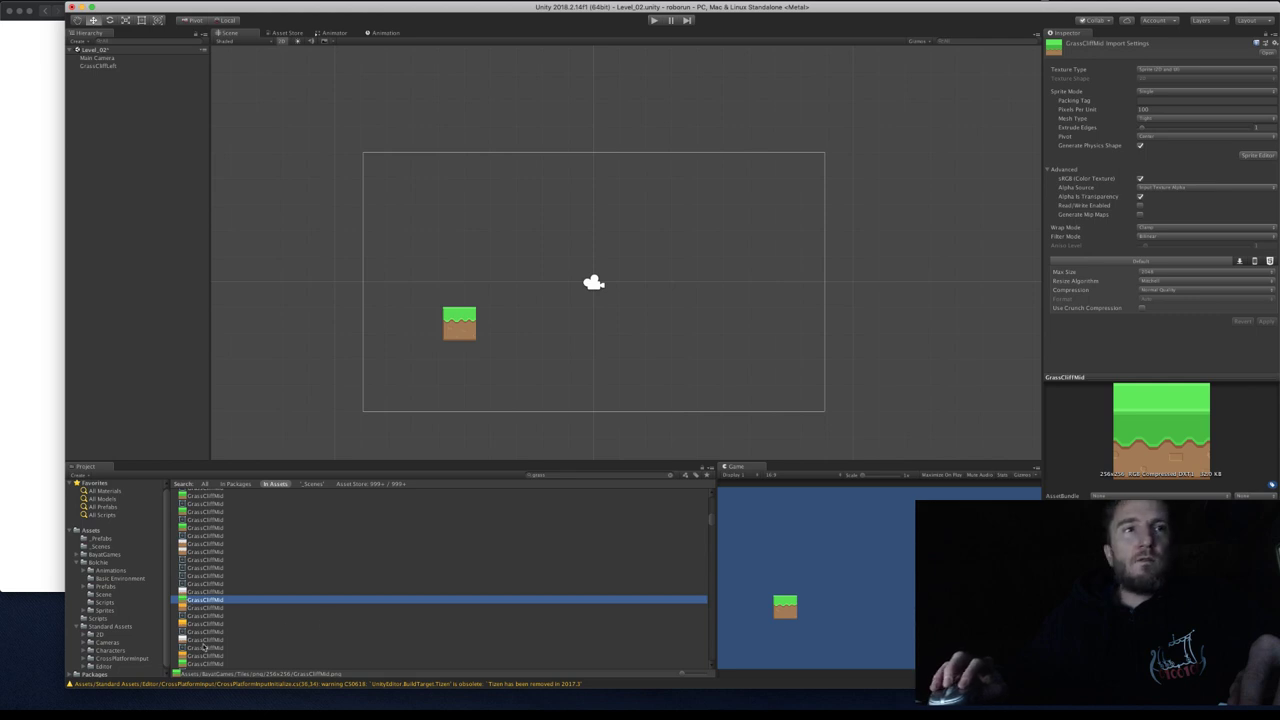
{"action": "scroll", "coordinate": [215, 646], "scroll_direction": "down", "scroll_amount": 2}
{"action": "left_click", "coordinate": [195, 633]}
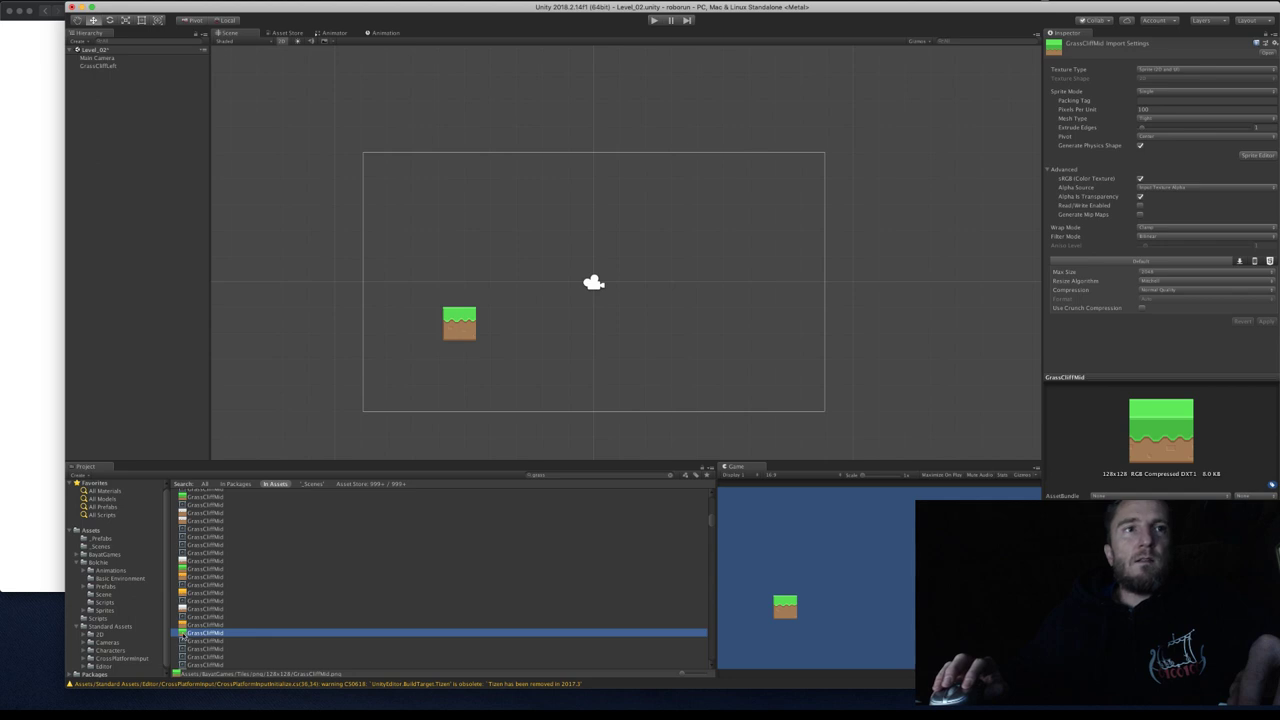
{"action": "left_click_drag", "start_coordinate": [185, 636], "coordinate": [535, 328]}
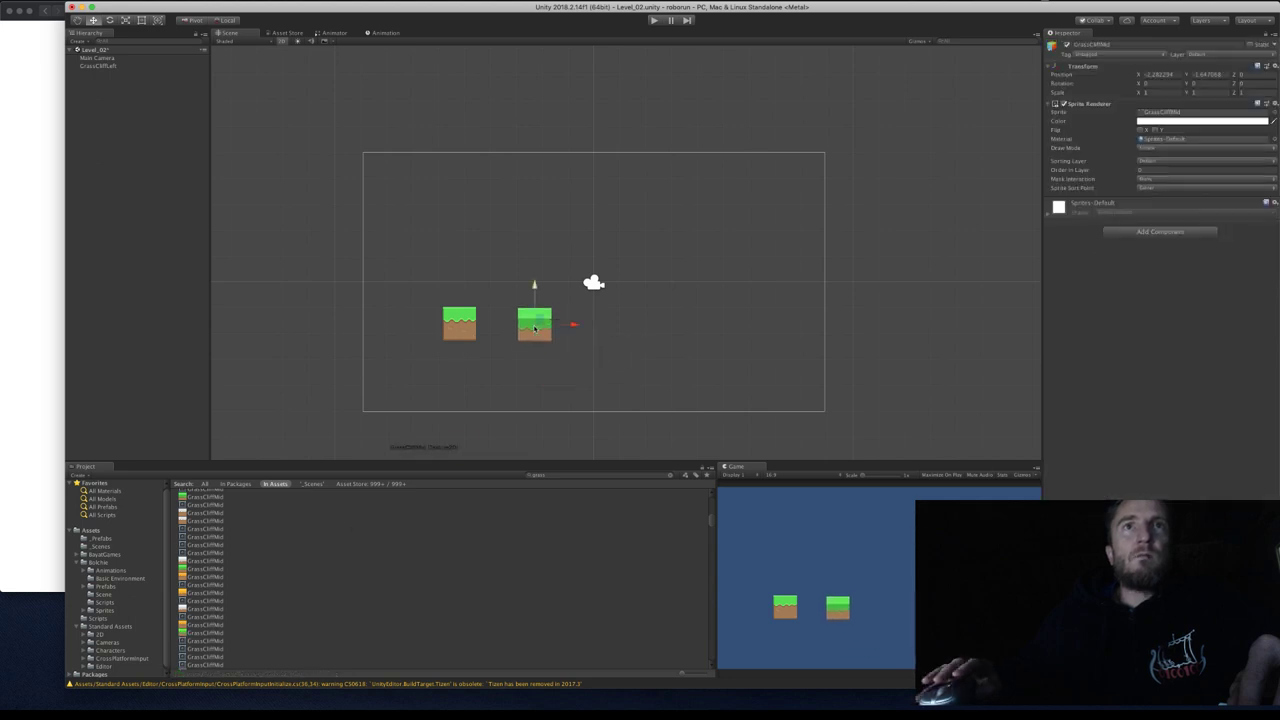
Move the GrassCliffMid tile close beside the GrassCliffLeft tile and level their top edges, leaving a small gap.
{"action": "scroll", "coordinate": [535, 328], "scroll_direction": "up", "scroll_amount": 5}
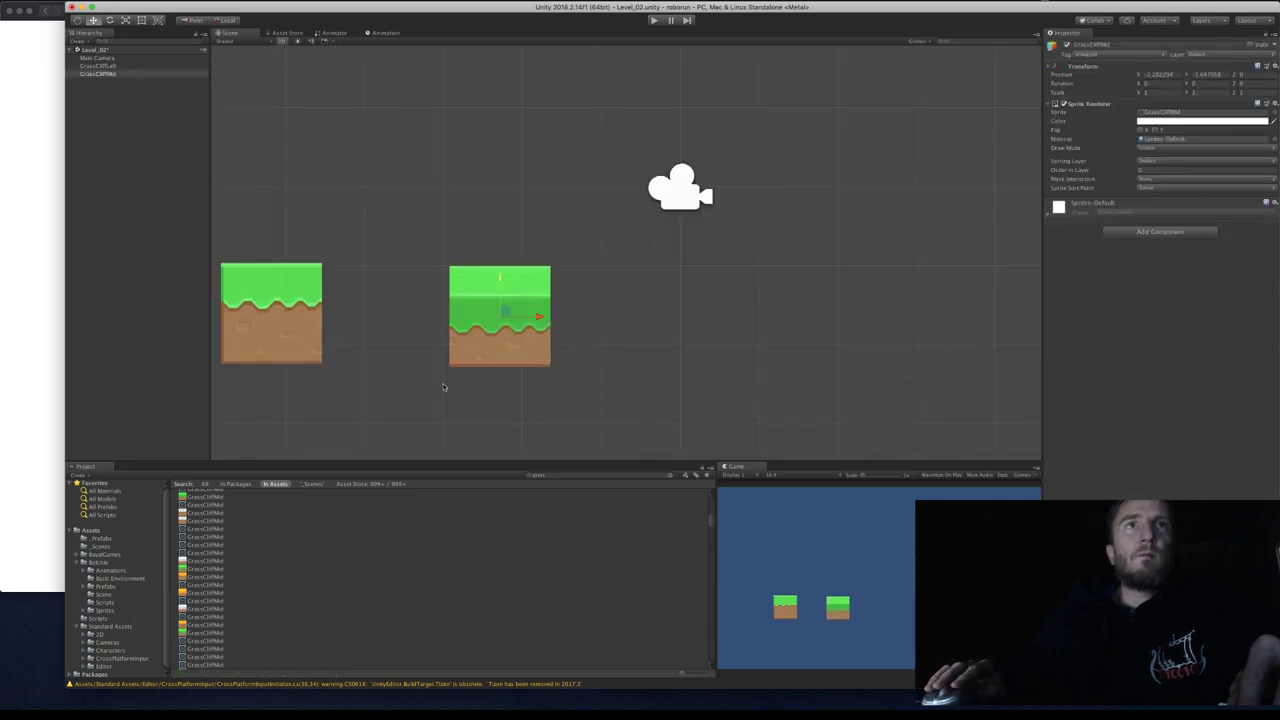
{"action": "middle_click_drag", "start_coordinate": [418, 393], "coordinate": [557, 394]}
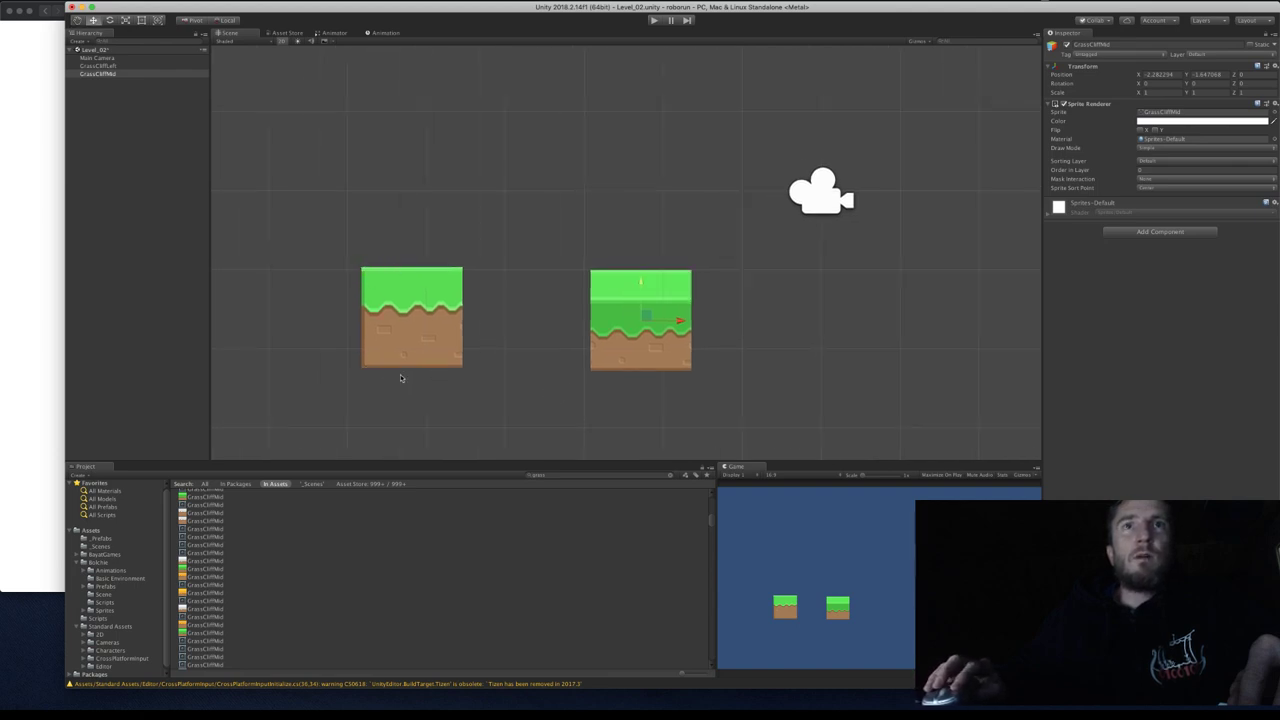
{"action": "left_click_drag", "start_coordinate": [681, 323], "coordinate": [522, 280]}
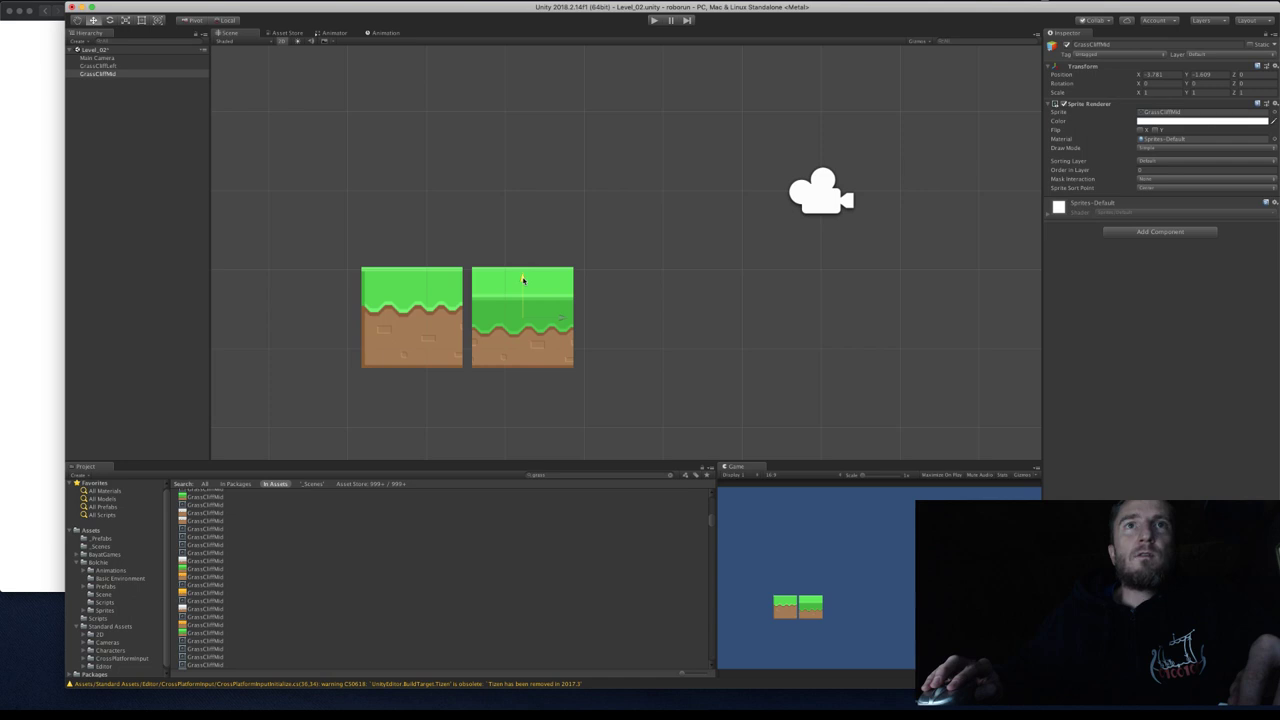
{"action": "scroll", "coordinate": [522, 280], "scroll_direction": "up", "scroll_amount": 5}
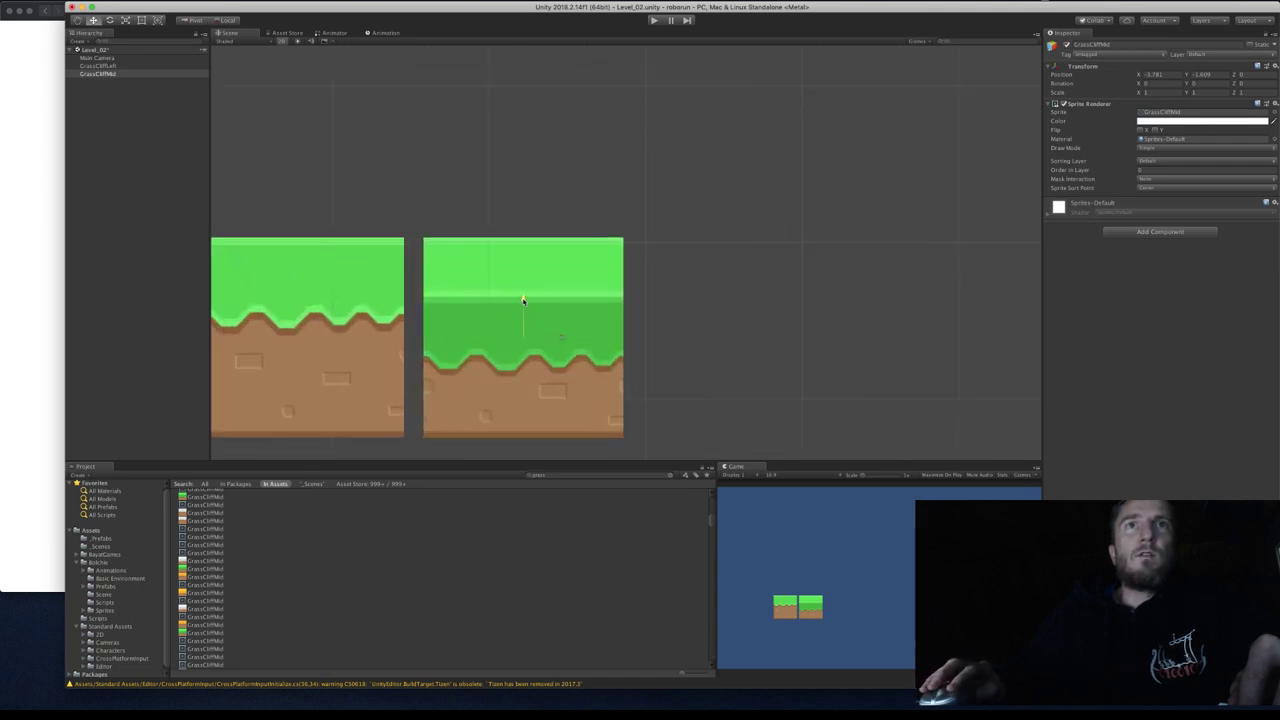
{"action": "left_click_drag", "start_coordinate": [522, 300], "coordinate": [506, 300]}
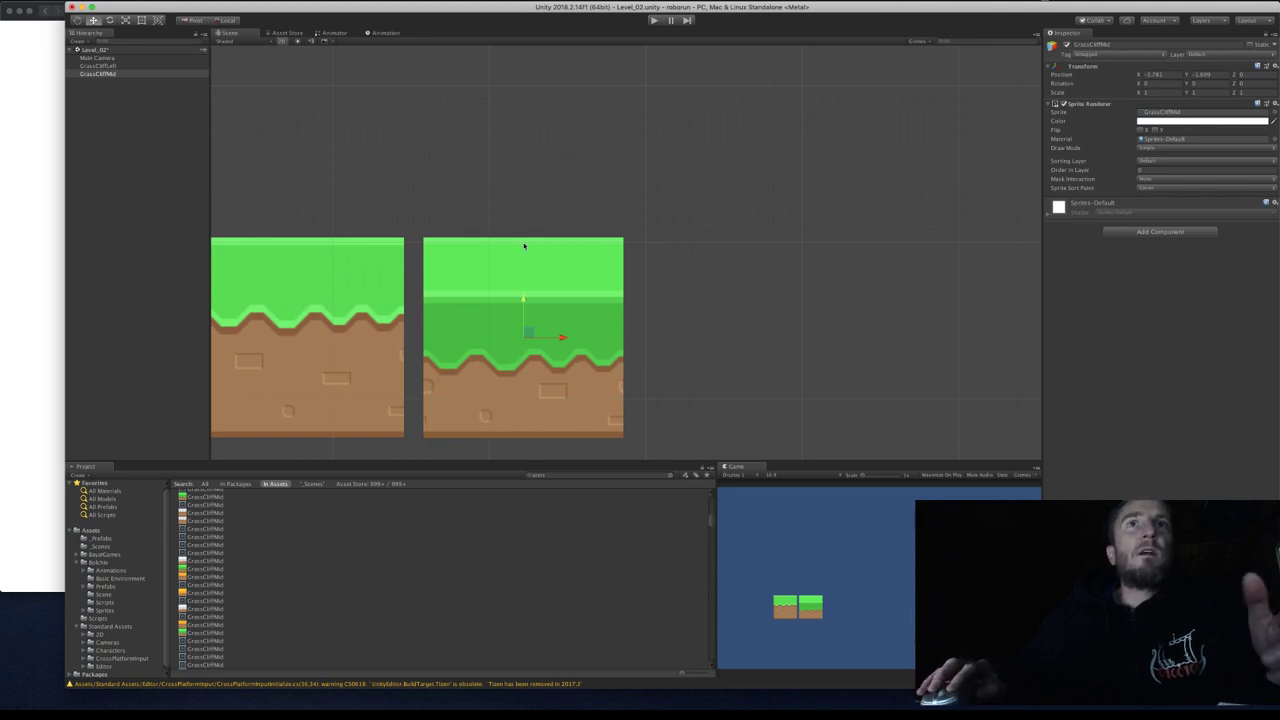
Open the 128x128 PNG folder of the BayatGames Tiles assets in the project.
{"action": "scroll", "coordinate": [514, 257], "scroll_direction": "down", "scroll_amount": 3}
{"action": "scroll", "coordinate": [528, 262], "scroll_direction": "down", "scroll_amount": 3}
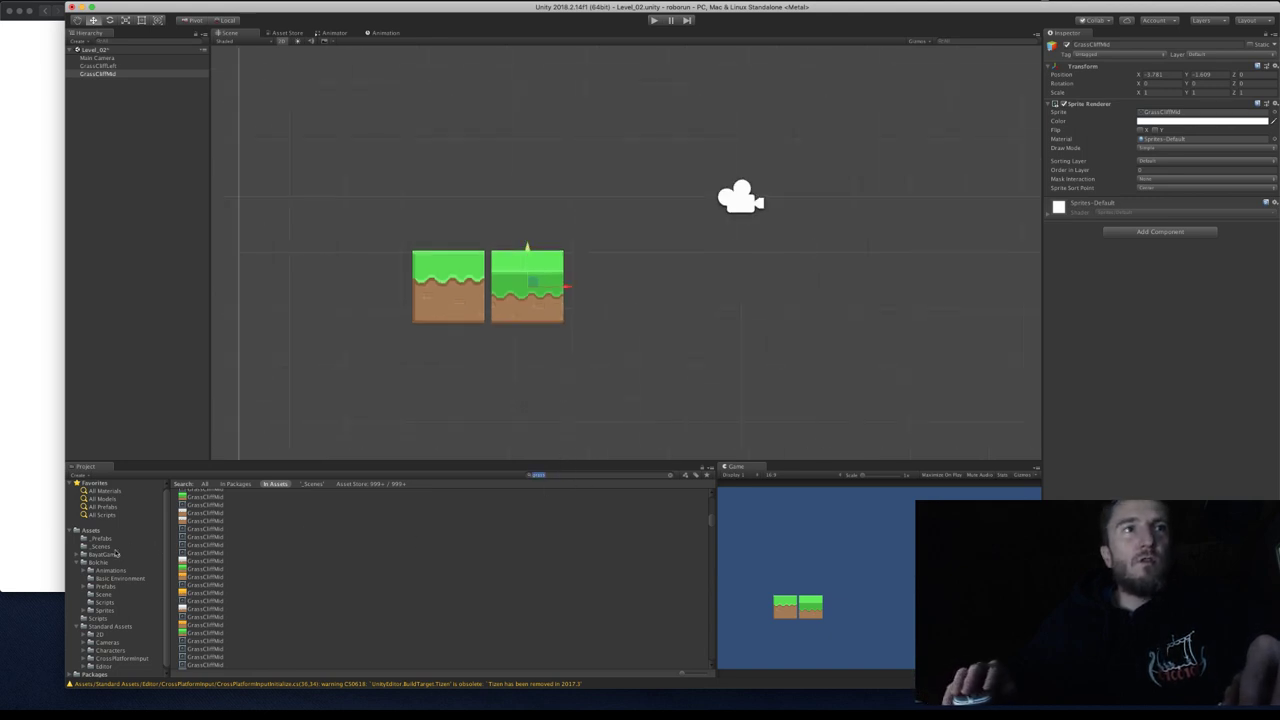
{"action": "left_click", "coordinate": [78, 556]}
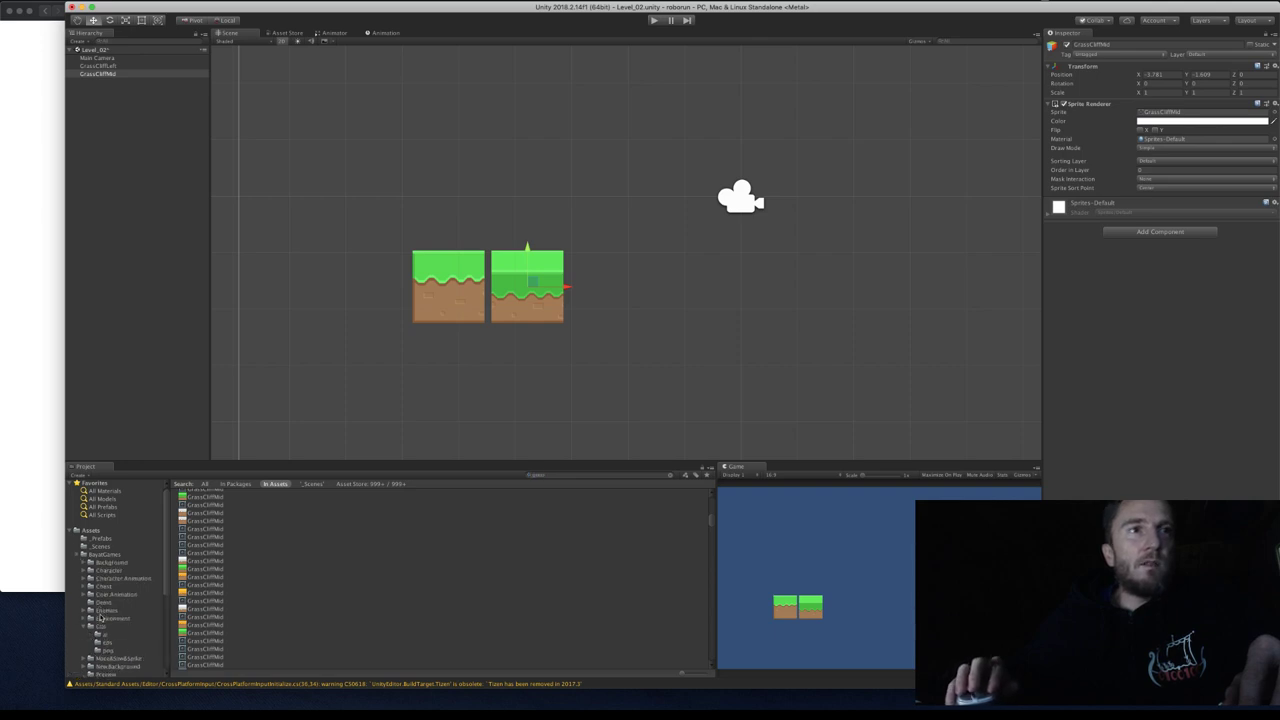
{"action": "scroll", "coordinate": [100, 618], "scroll_direction": "down", "scroll_amount": 5}
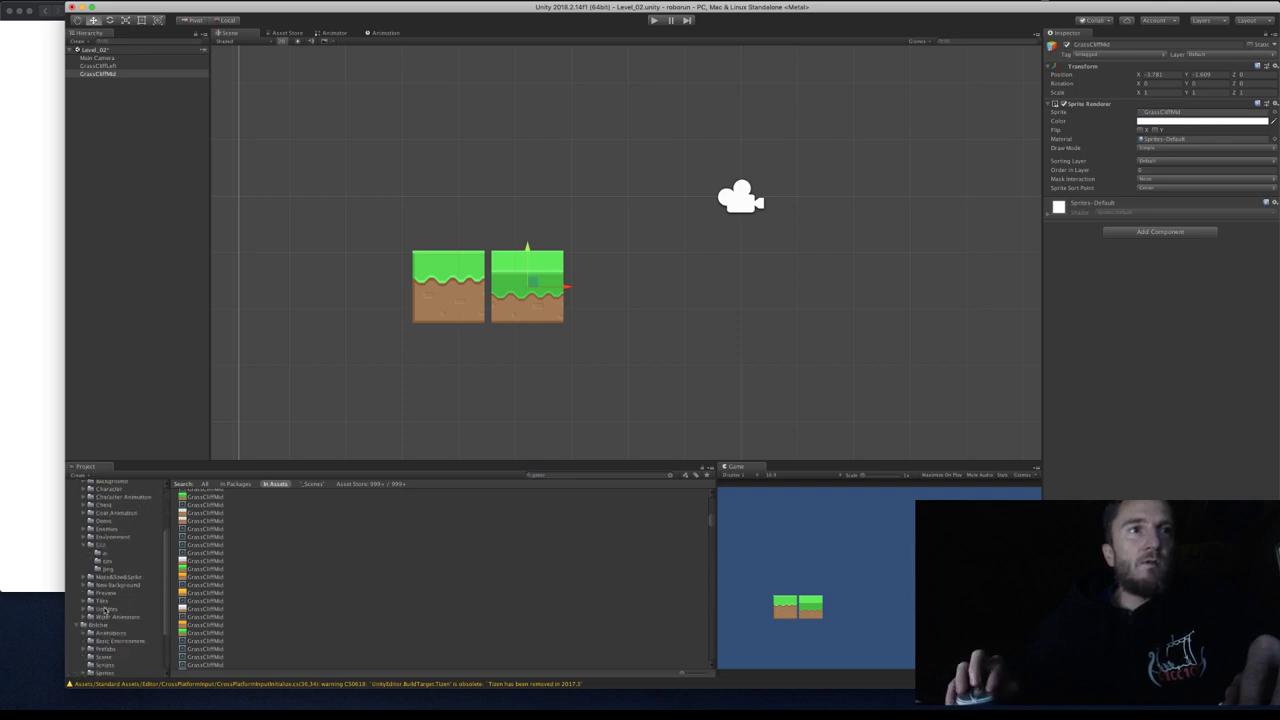
{"action": "left_click", "coordinate": [99, 601]}
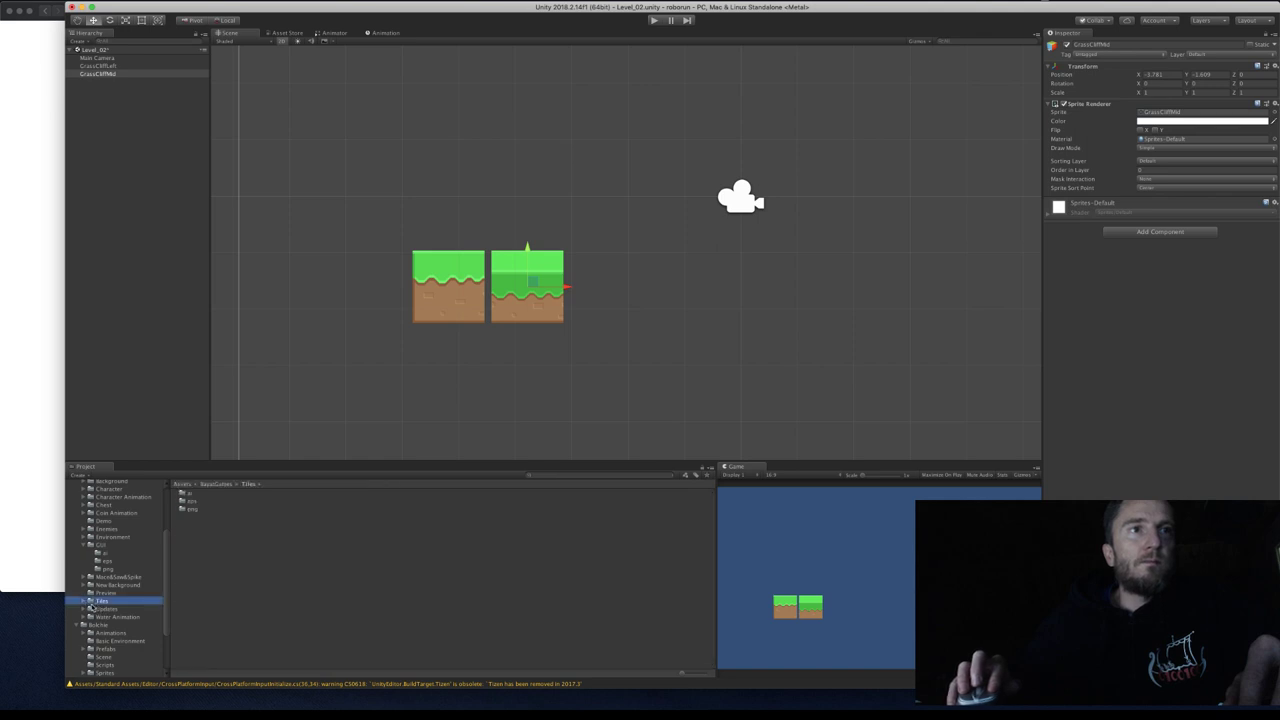
{"action": "left_click", "coordinate": [84, 601]}
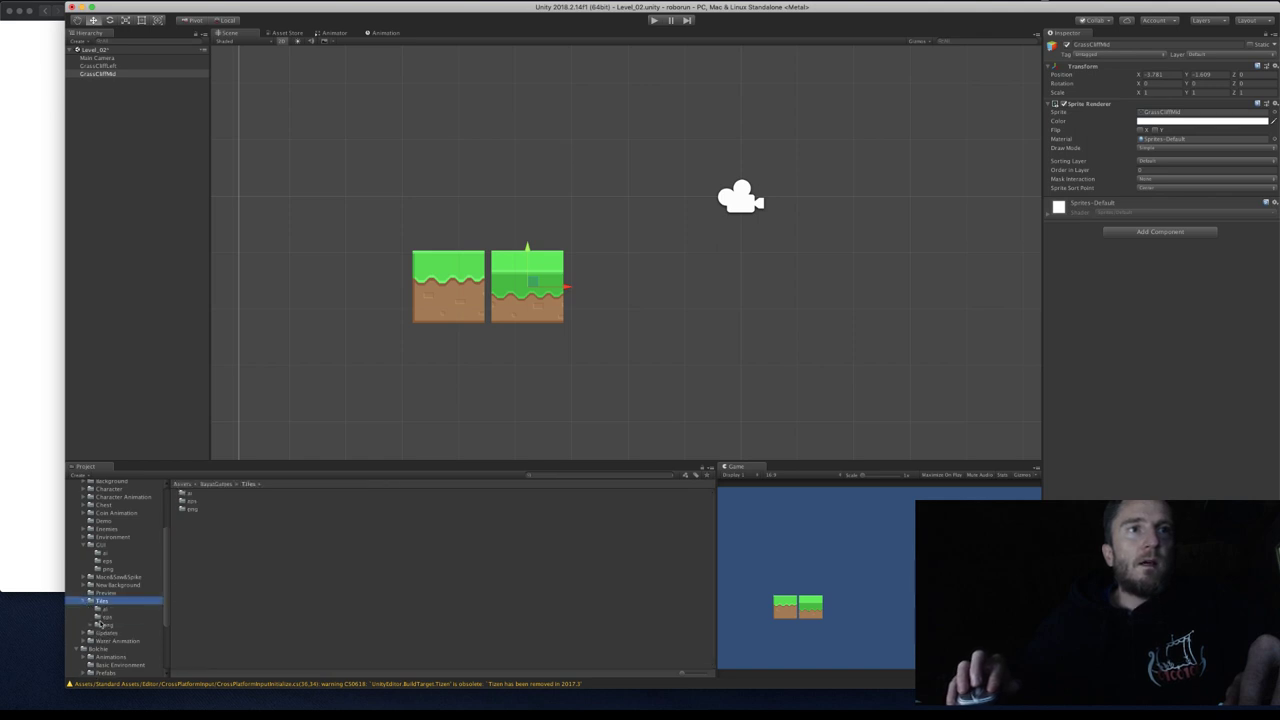
{"action": "left_click", "coordinate": [91, 625]}
{"action": "left_click", "coordinate": [122, 633]}
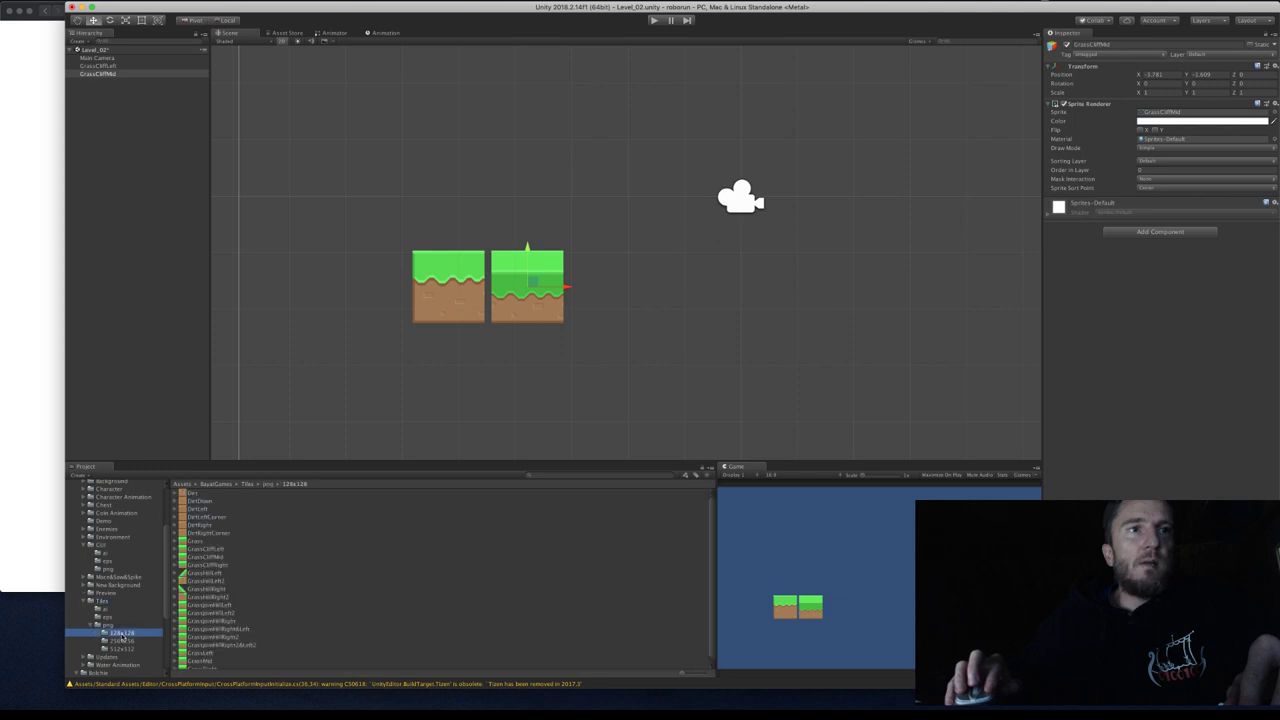
Place the 128x128 GrassJoinHillLeft, GrassCliffMid, GrassCliffLeft and GrassCliffRight tiles at separate spots below the camera.
{"action": "scroll", "coordinate": [254, 622], "scroll_direction": "down", "scroll_amount": 1}
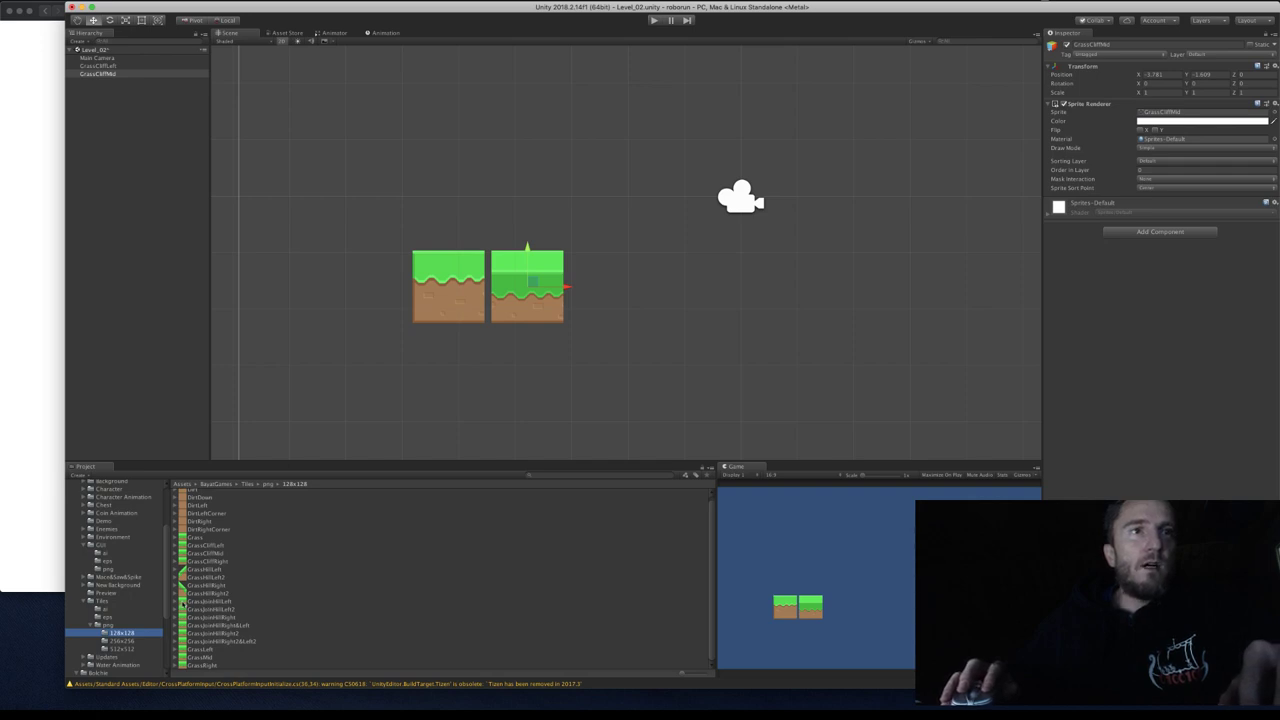
{"action": "left_click", "coordinate": [182, 603]}
{"action": "left_click_drag", "start_coordinate": [182, 601], "coordinate": [641, 312]}
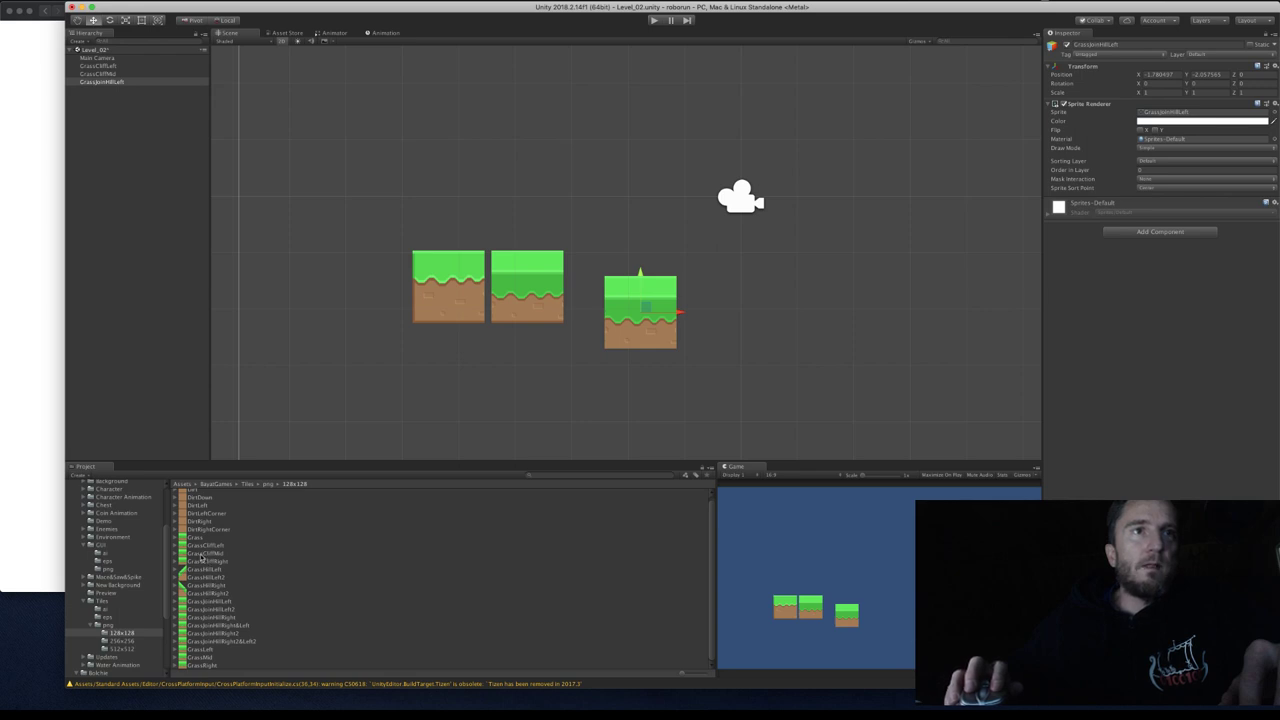
{"action": "left_click_drag", "start_coordinate": [203, 553], "coordinate": [731, 315]}
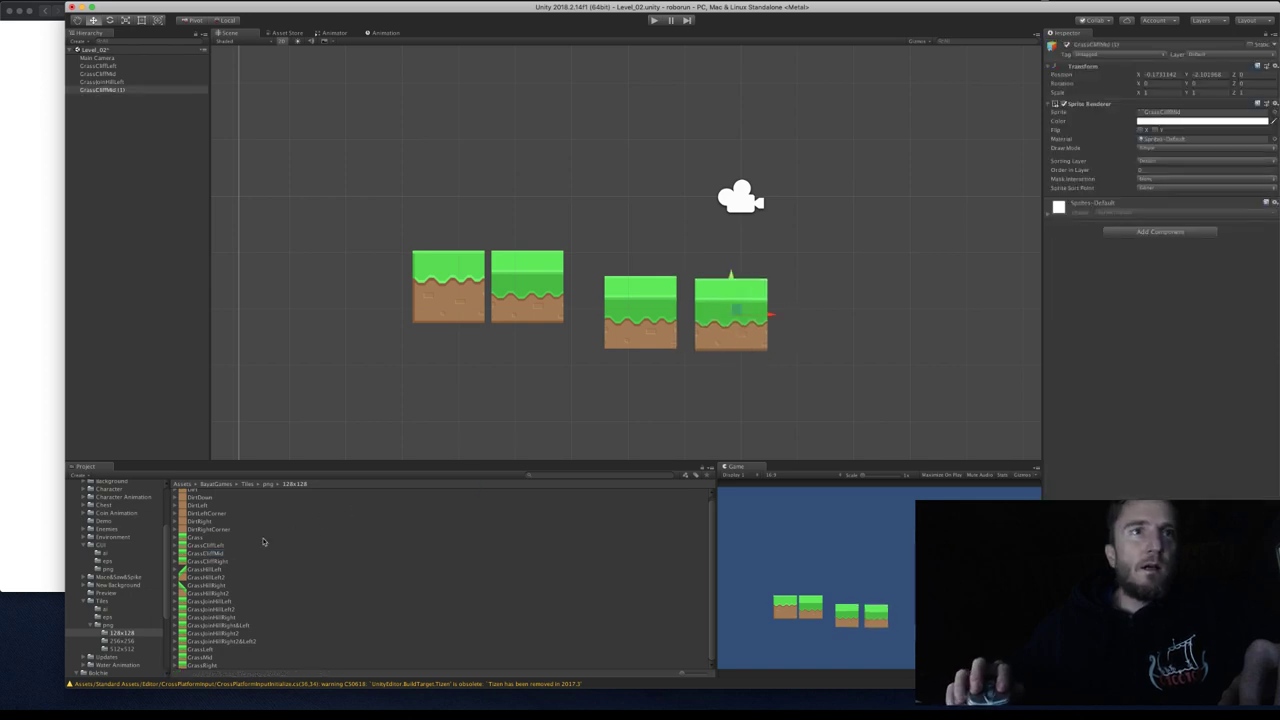
{"action": "left_click_drag", "start_coordinate": [216, 548], "coordinate": [523, 386]}
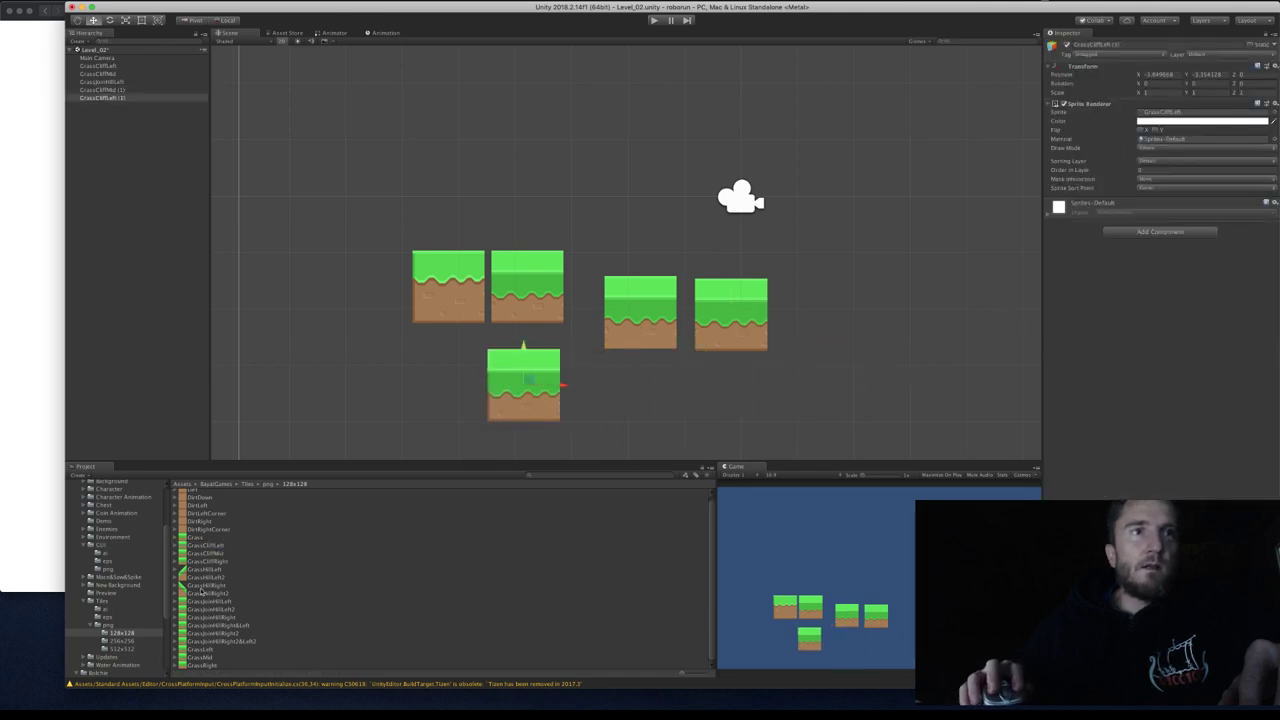
{"action": "left_click", "coordinate": [205, 562]}
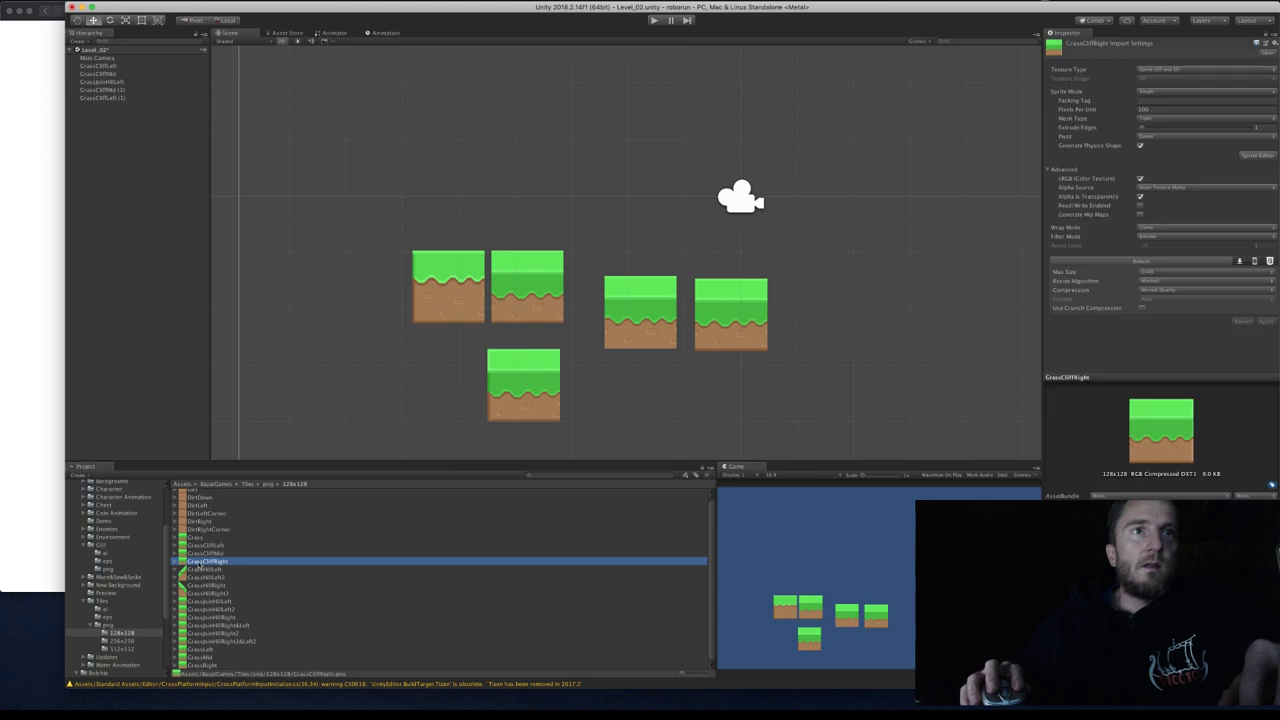
{"action": "left_click_drag", "start_coordinate": [205, 563], "coordinate": [710, 410]}
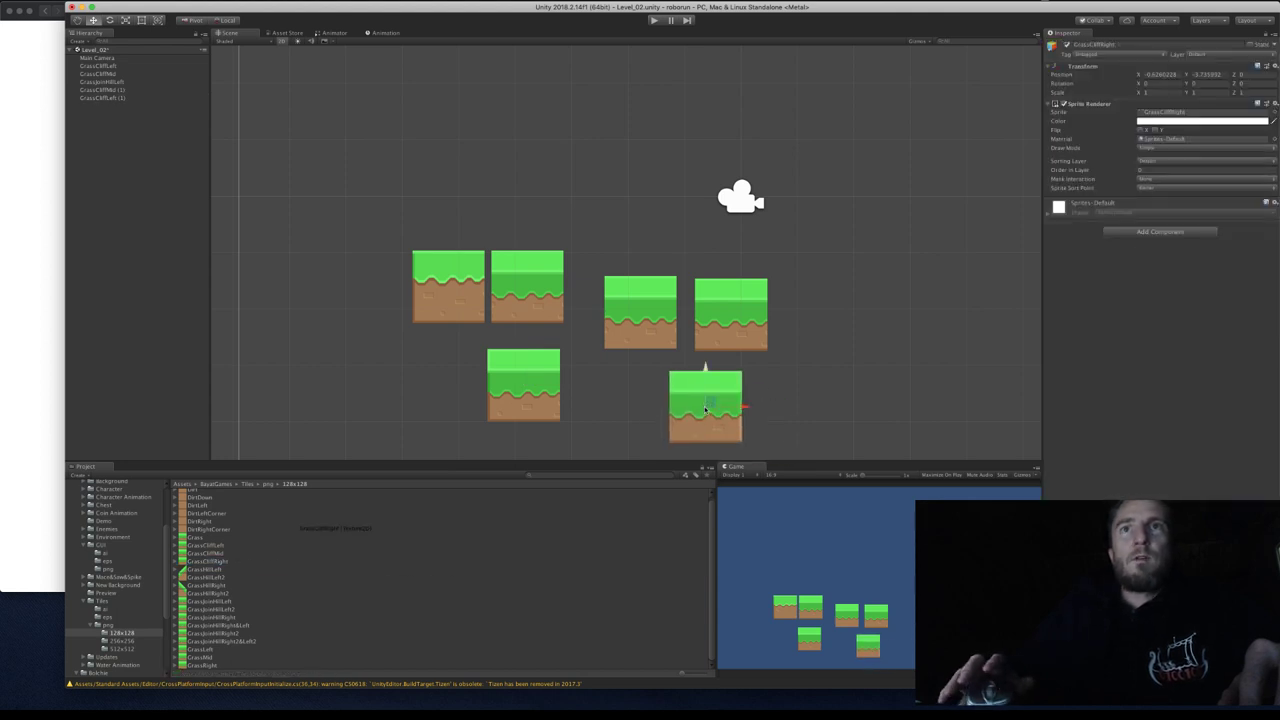
Set the position of the newly added GrassCliffLeft tile to X 0 and Y 0.
{"action": "left_click", "coordinate": [531, 395]}
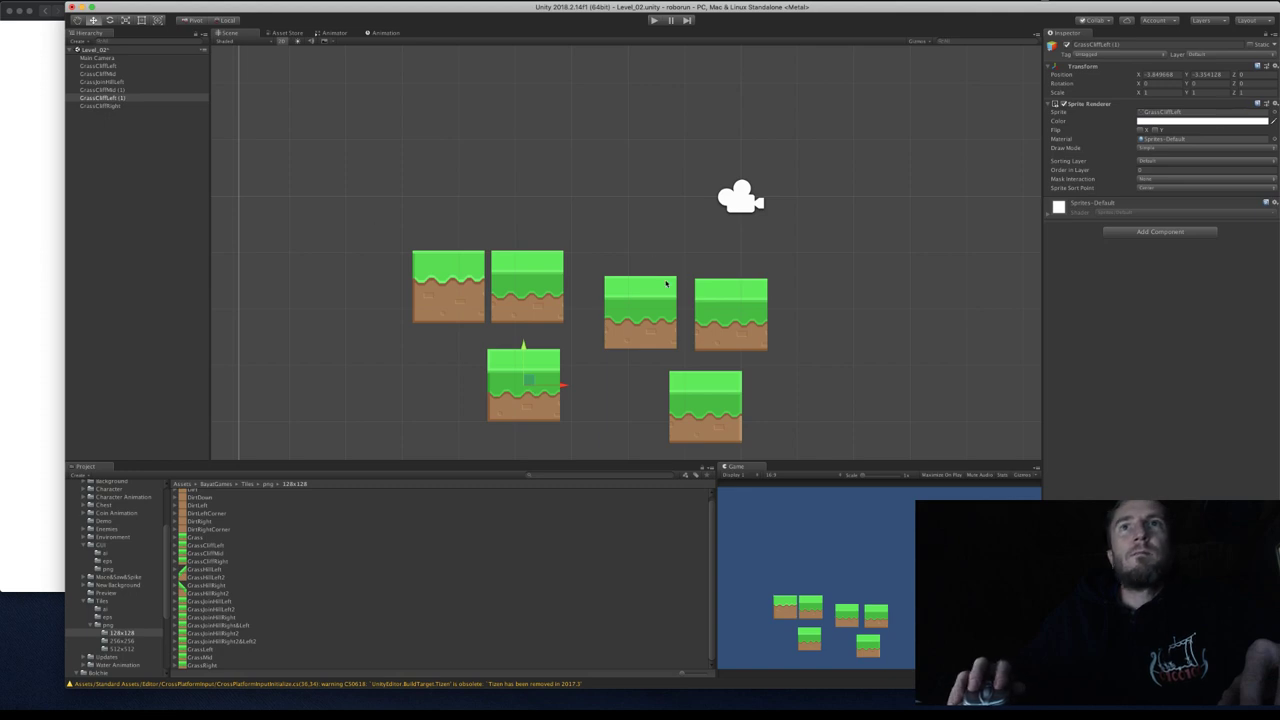
{"action": "left_click", "coordinate": [1166, 76]}
{"action": "type", "text": "0"}
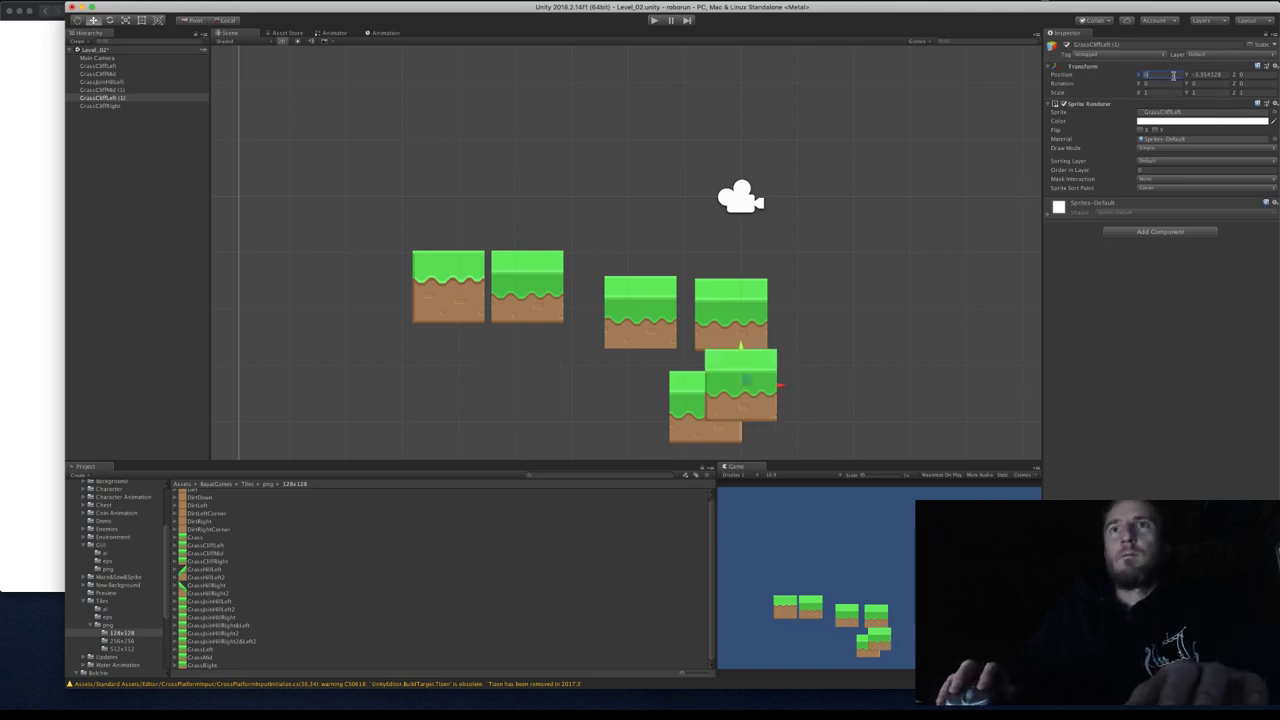
{"action": "key", "text": "Tab"}
{"action": "type", "text": "0"}
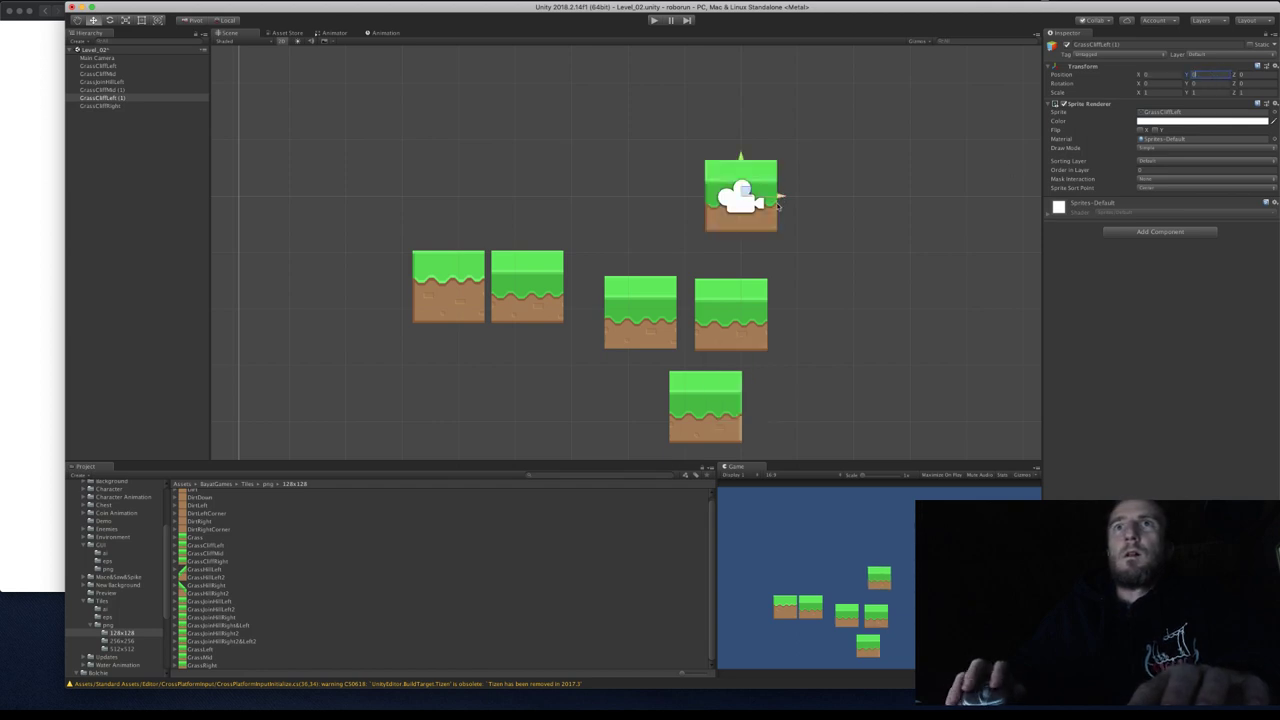
Set the position of the GrassJoinHillLeft tile to X 0 and Y 0.
{"action": "left_click", "coordinate": [691, 380]}
{"action": "left_click", "coordinate": [644, 307]}
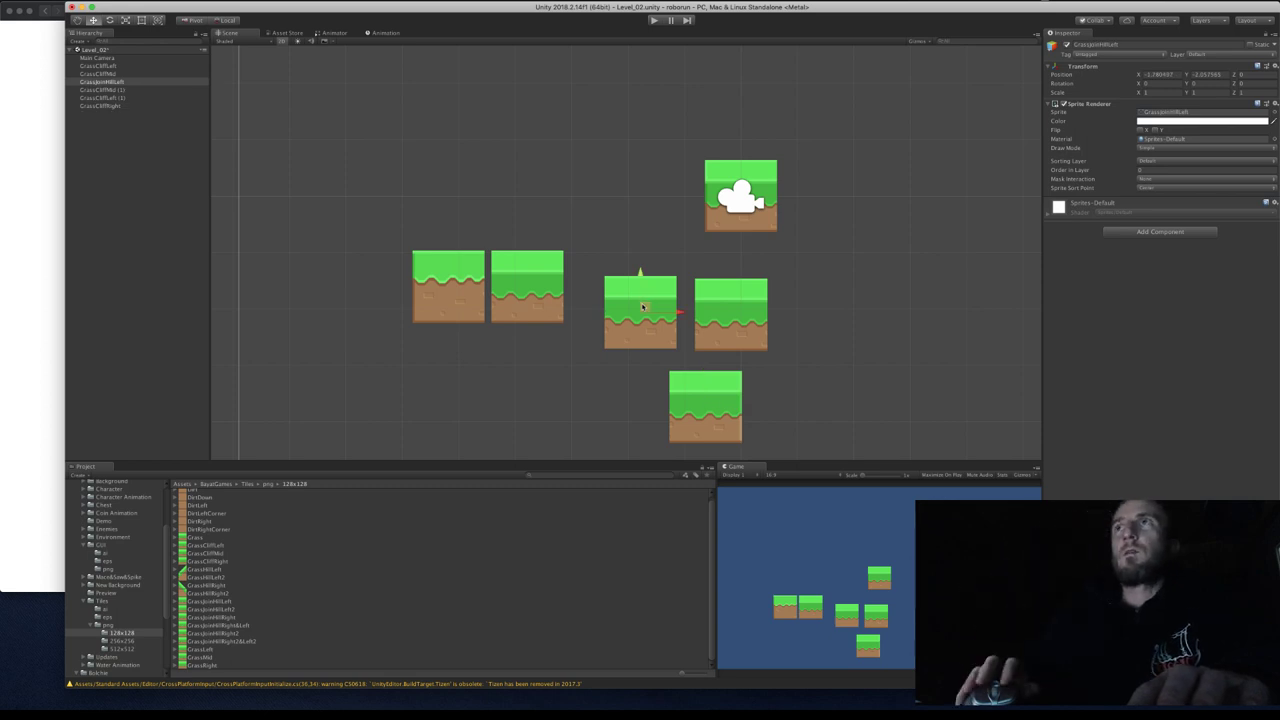
{"action": "left_click", "coordinate": [1167, 73]}
{"action": "type", "text": "0"}
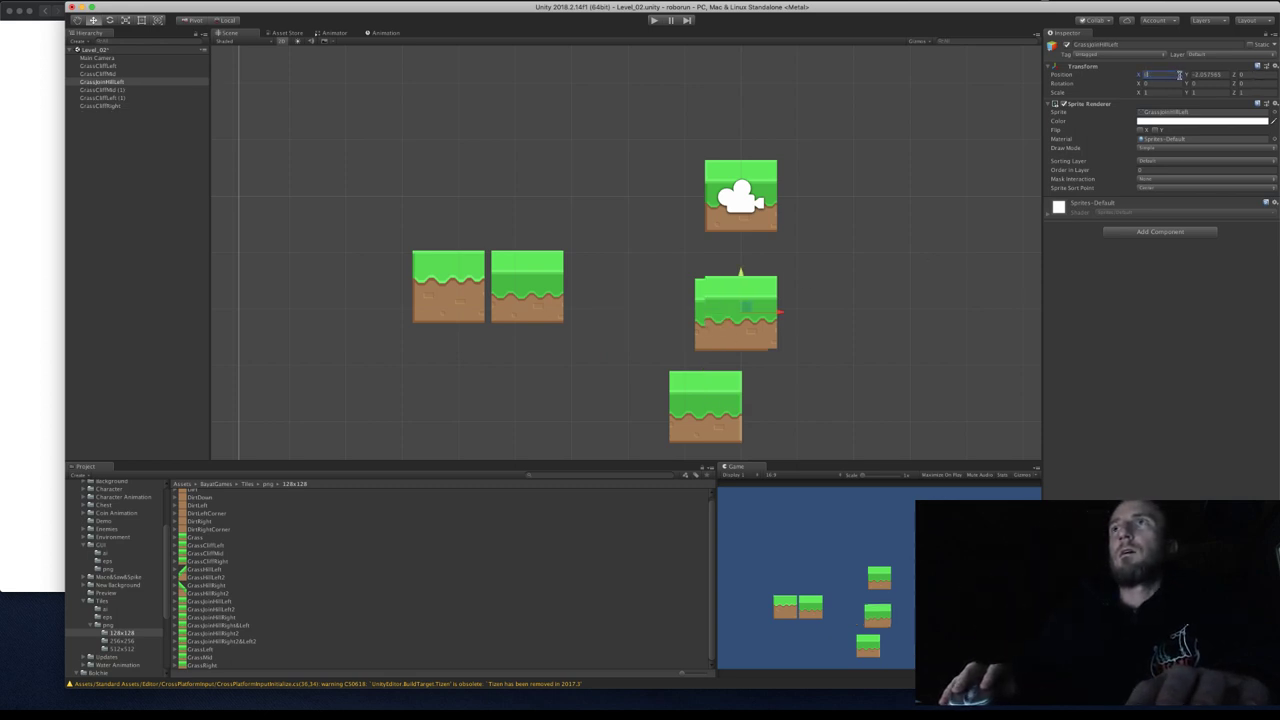
{"action": "left_click", "coordinate": [1196, 75]}
{"action": "type", "text": "0"}
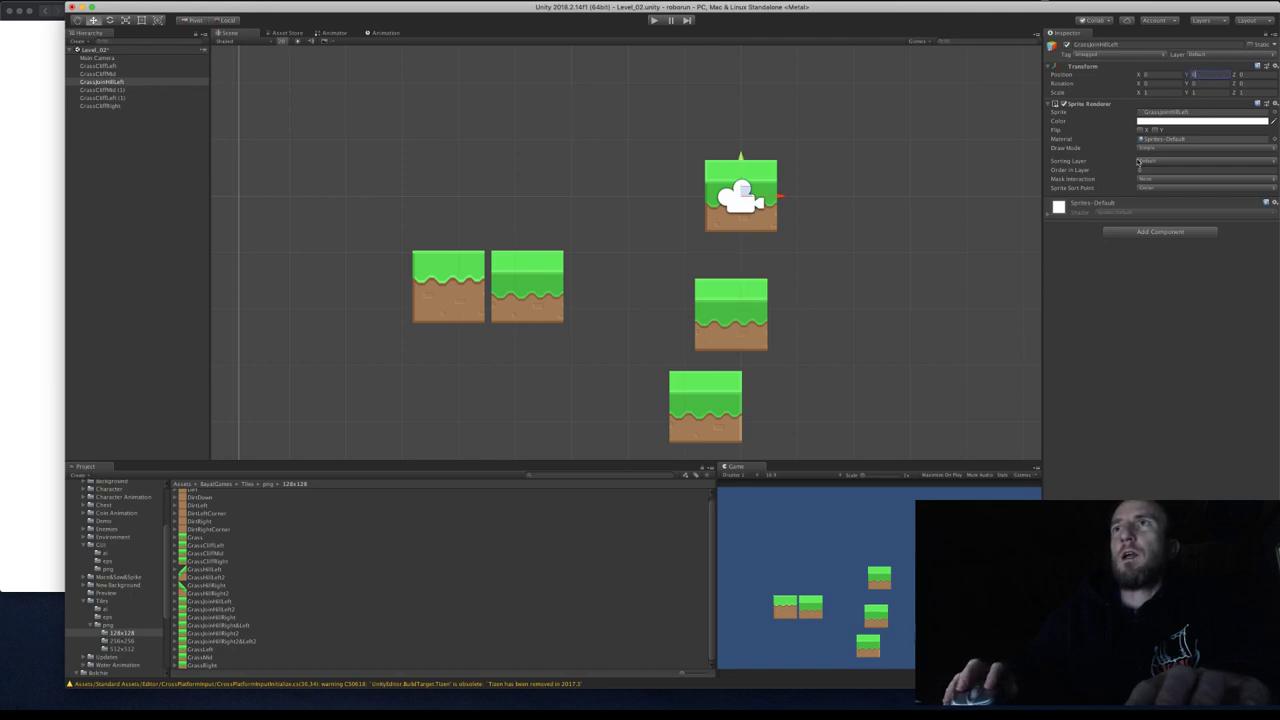
Try X position 128 for the GrassJoinHillLeft tile, then move it along X to about 1.27, beside the tile at the origin.
{"action": "left_click", "coordinate": [1173, 75]}
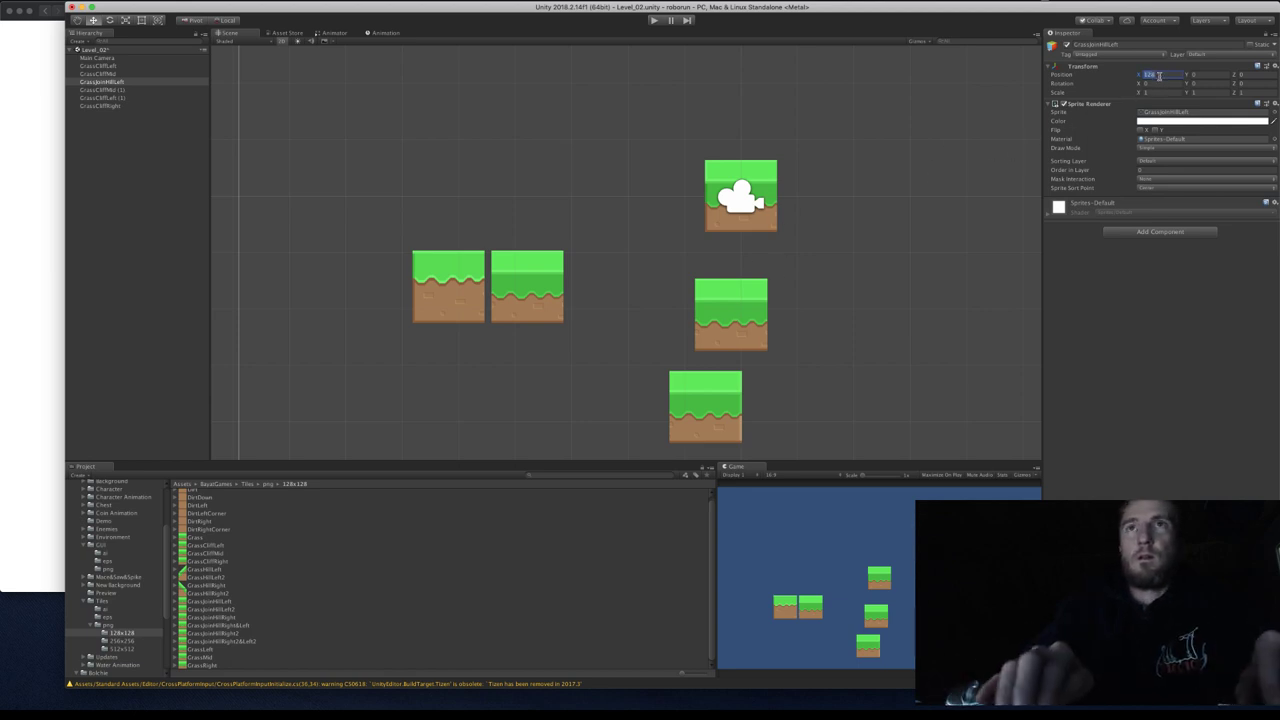
{"action": "type", "text": "1"}
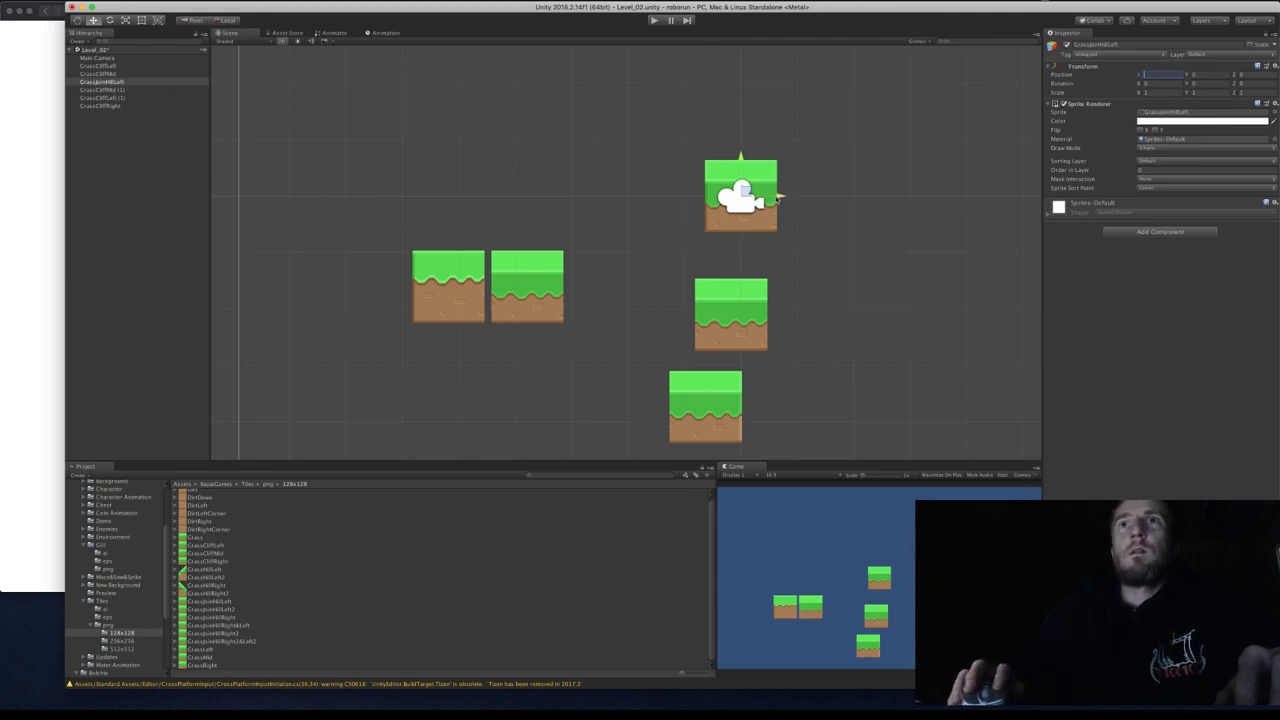
{"action": "left_click_drag", "start_coordinate": [779, 198], "coordinate": [850, 200]}
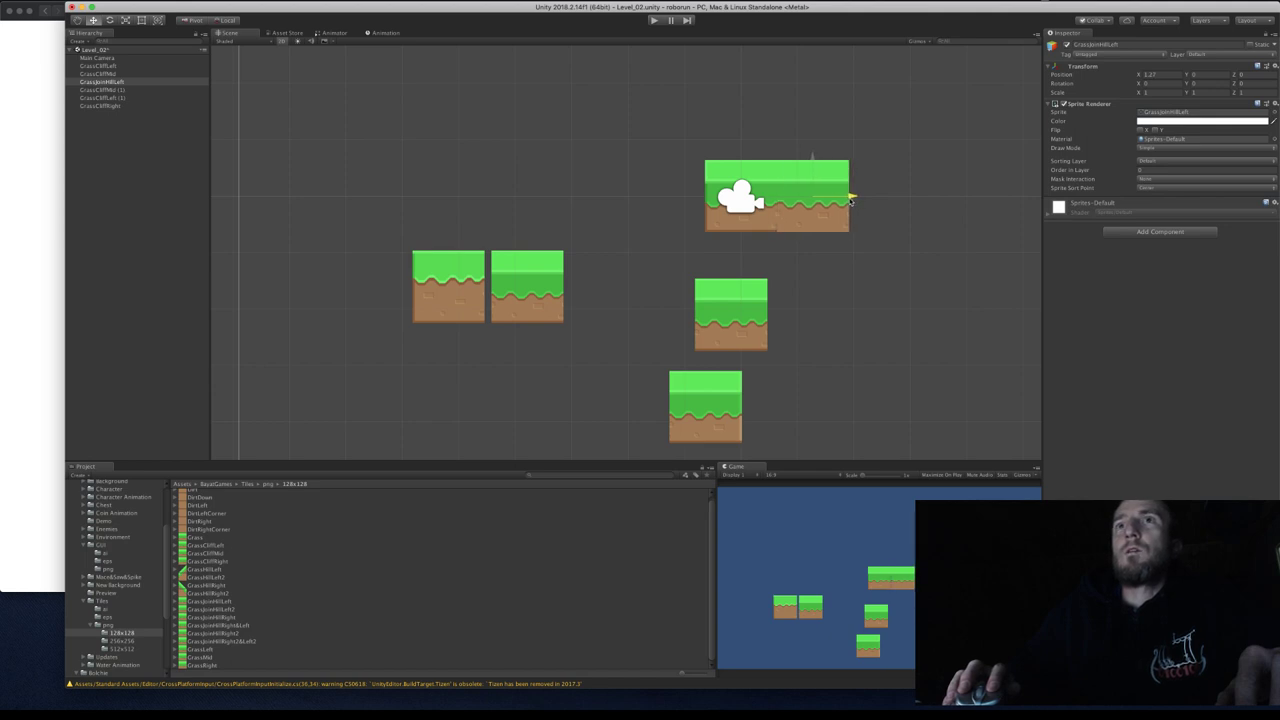
Set the GrassJoinHillLeft tile's X position to 1.28 and delete that tile from the scene.
{"action": "left_click", "coordinate": [1164, 74]}
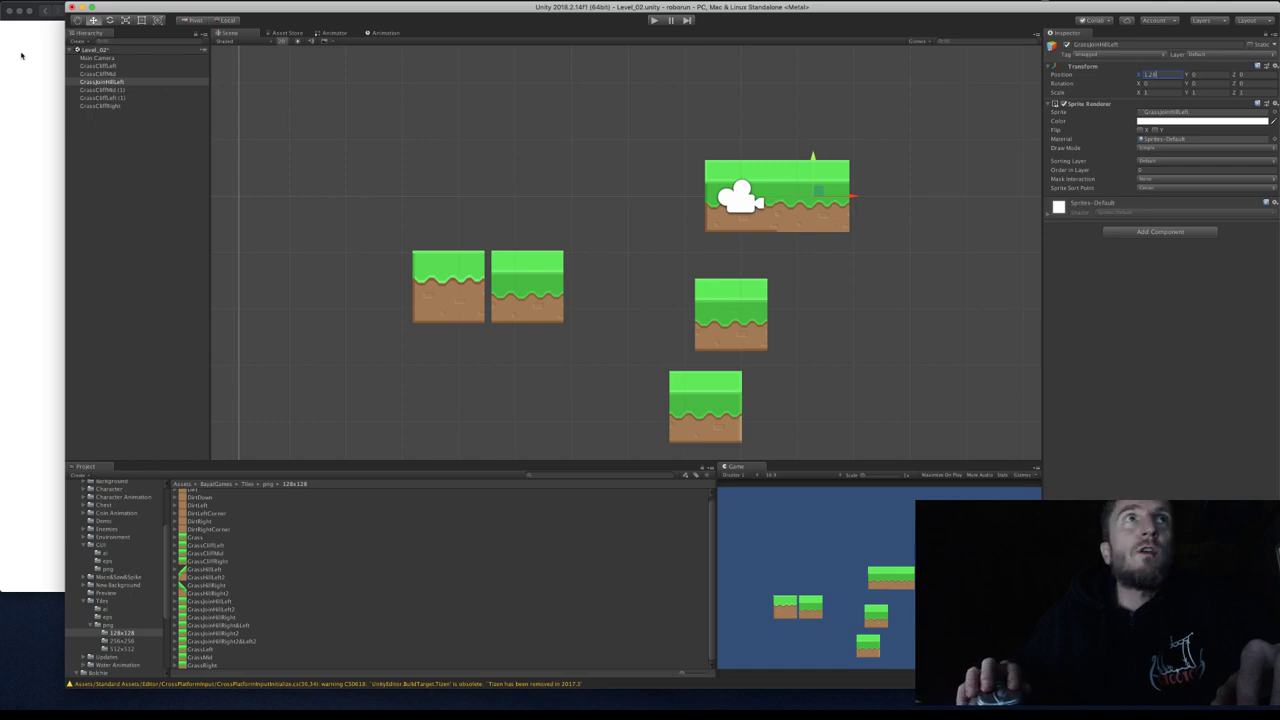
{"action": "left_click", "coordinate": [111, 85]}
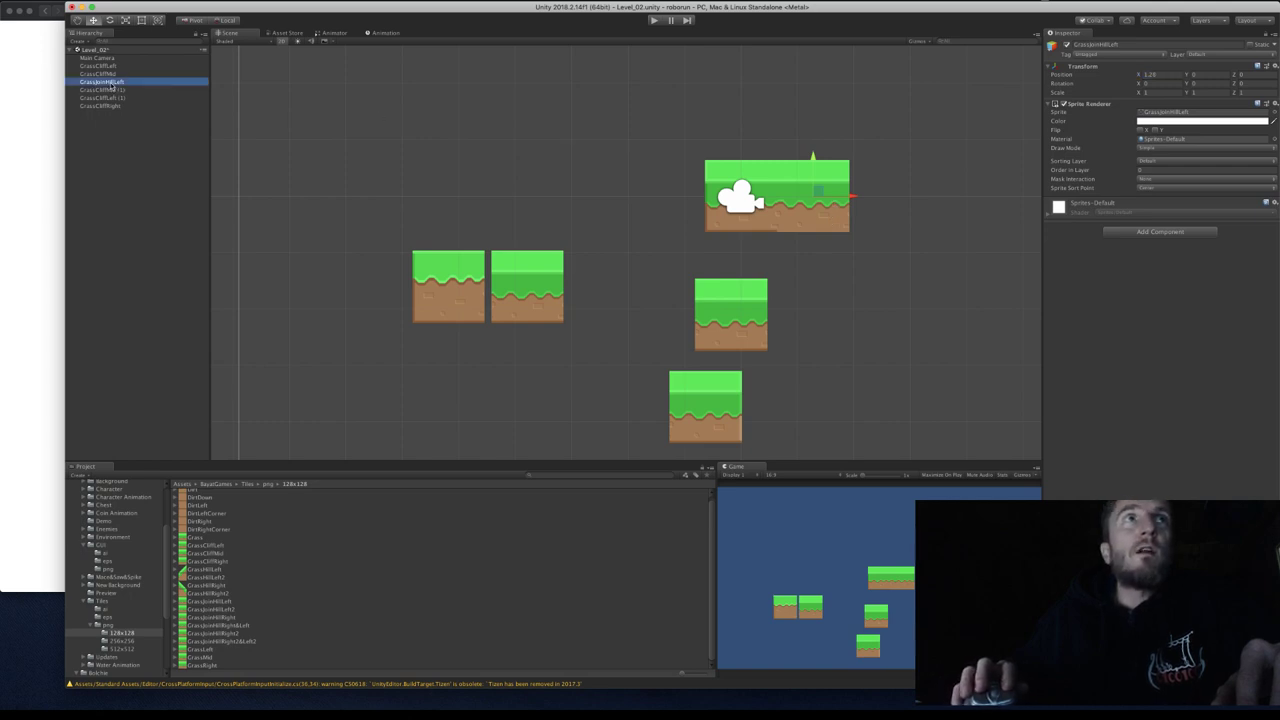
{"action": "right_click", "coordinate": [111, 87]}
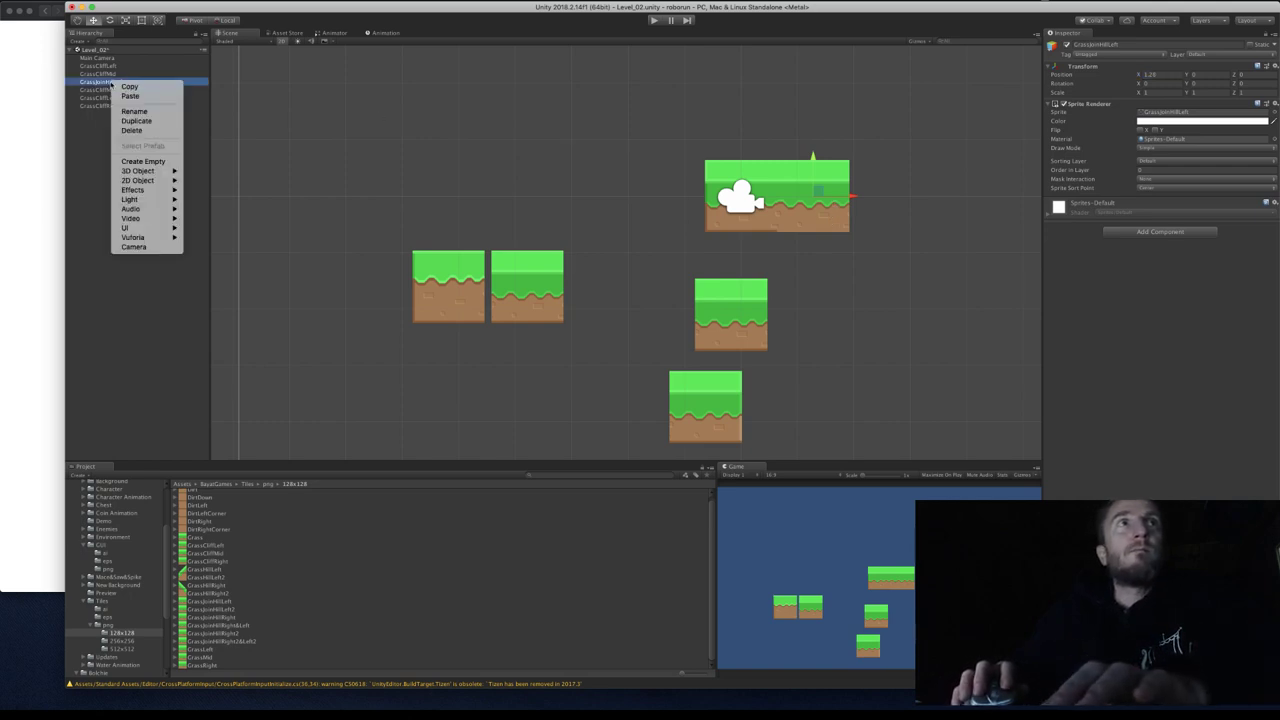
{"action": "left_click", "coordinate": [116, 127]}
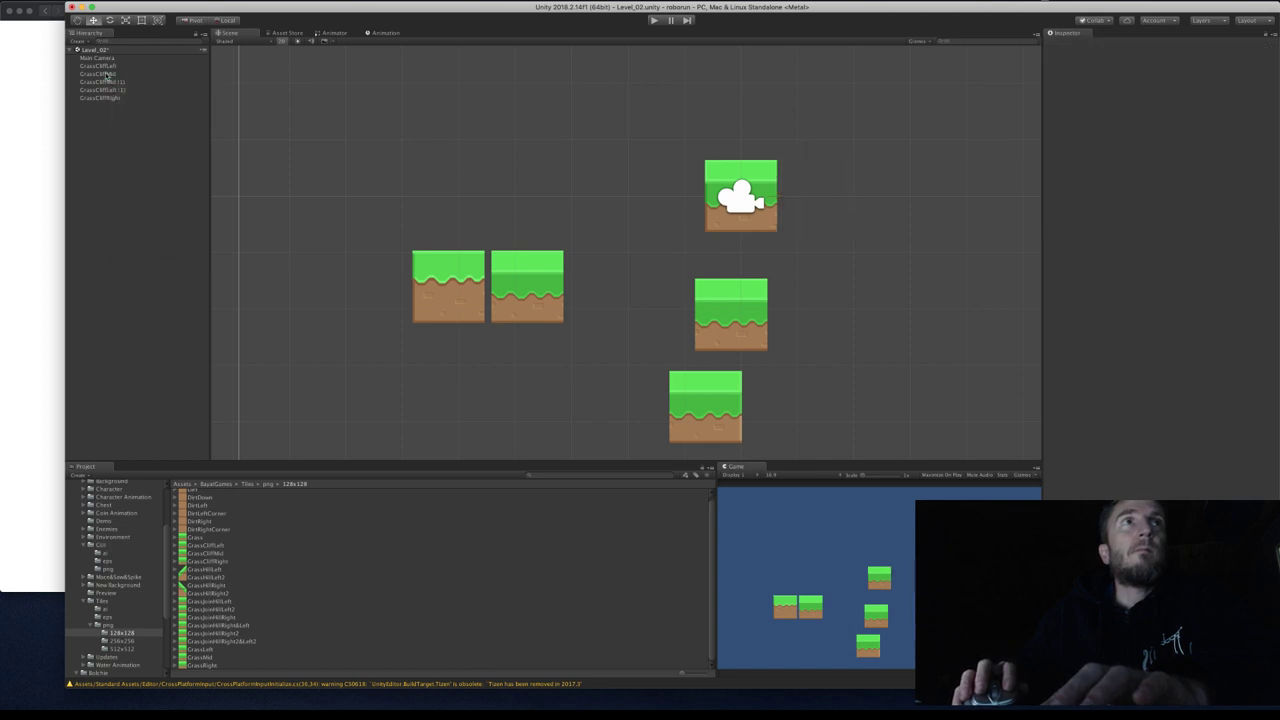
Delete the two loose tiles GrassCliffMid and GrassCliffLeft that lie away from the origin.
{"action": "left_click", "coordinate": [106, 74]}
{"action": "right_click", "coordinate": [106, 74]}
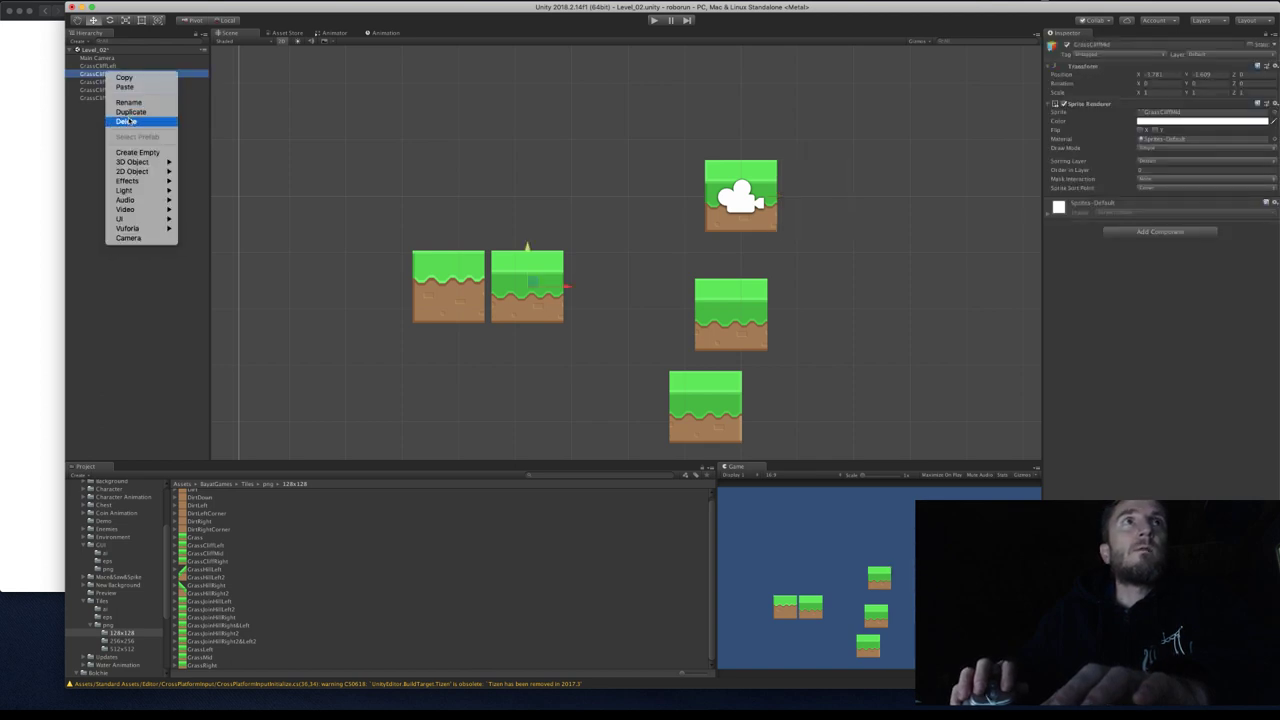
{"action": "left_click", "coordinate": [116, 118]}
{"action": "left_click", "coordinate": [102, 66]}
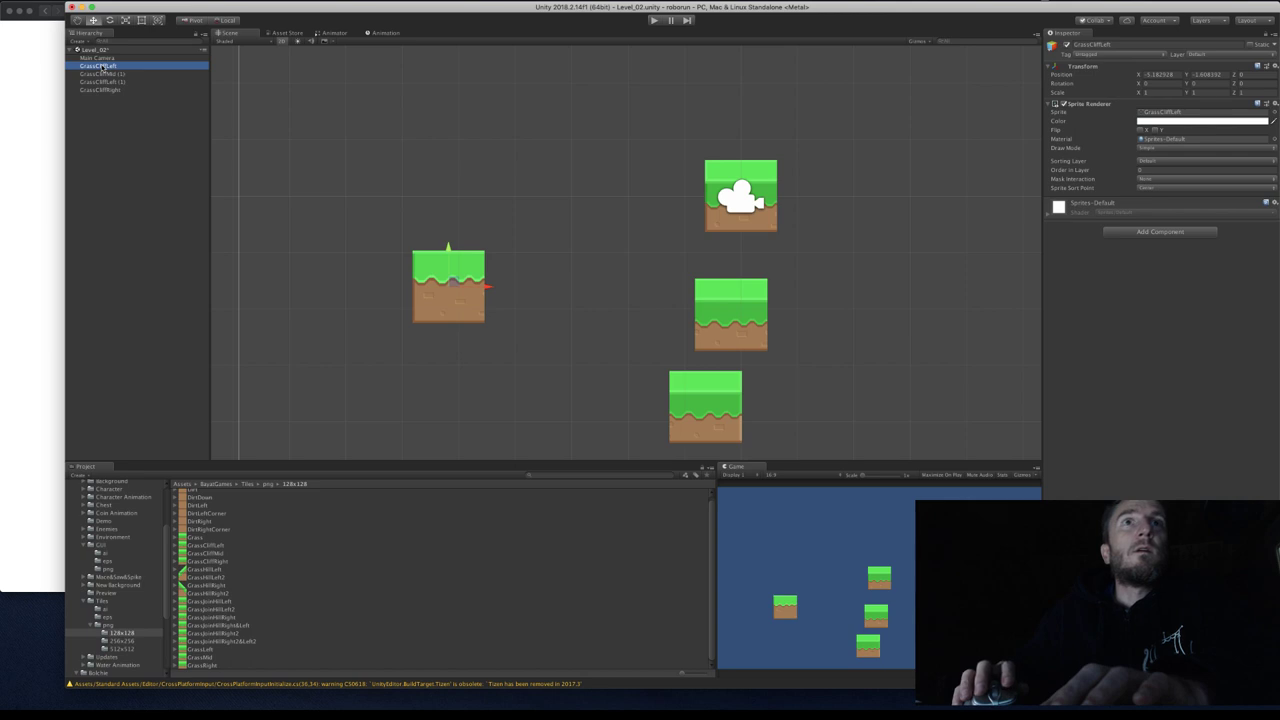
{"action": "right_click", "coordinate": [102, 66]}
{"action": "left_click", "coordinate": [116, 110]}
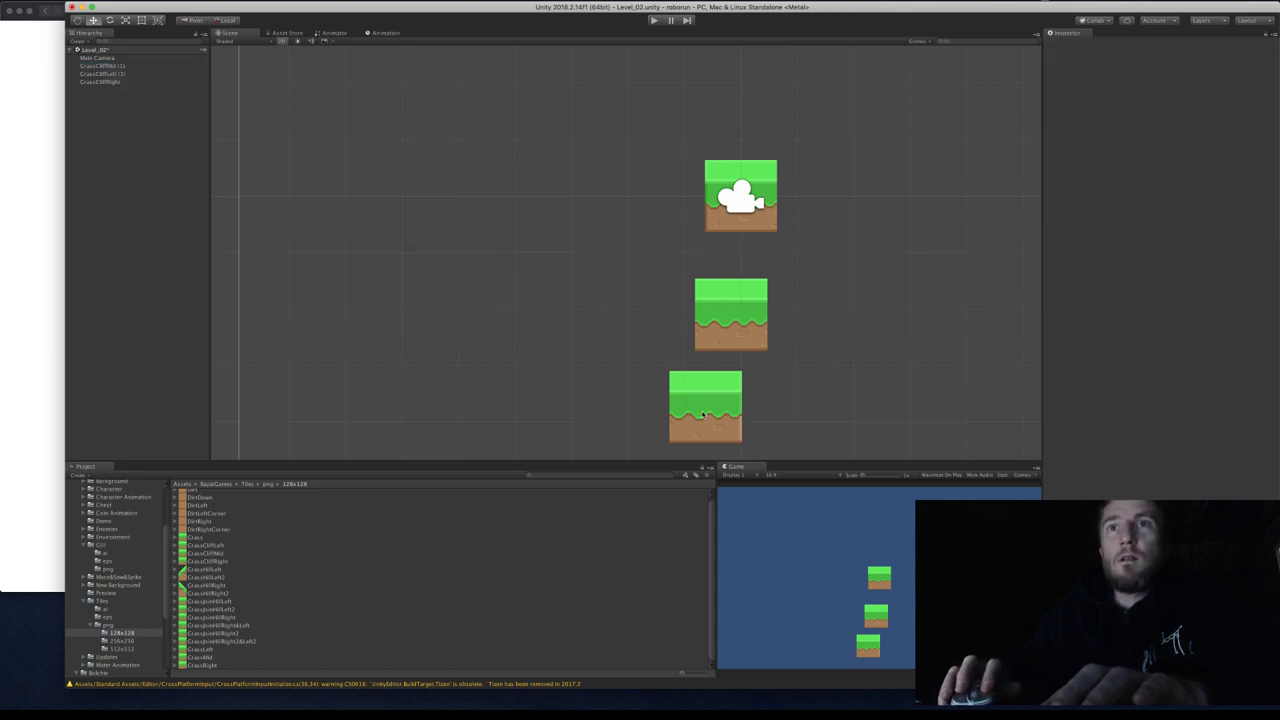
Set the position of the GrassCliffMid (1) tile to X 1.28 and Y 0.
{"action": "left_click", "coordinate": [733, 322]}
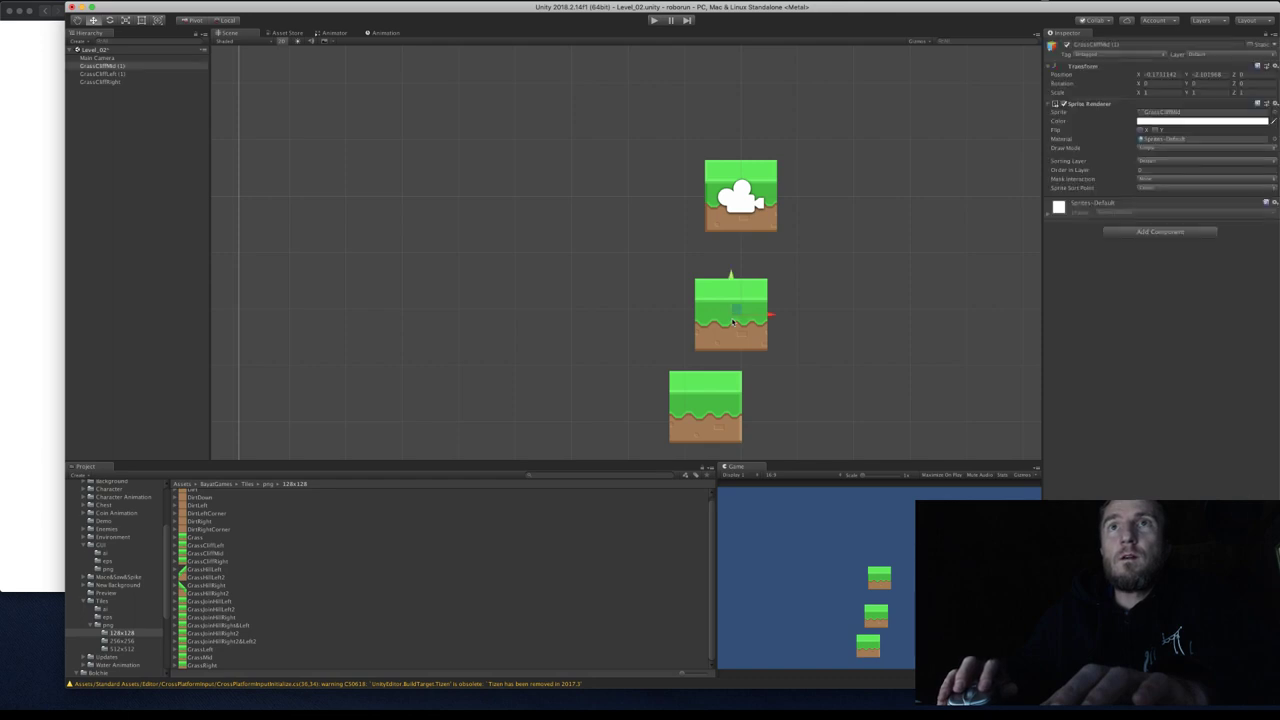
{"action": "left_click", "coordinate": [1172, 75]}
{"action": "type", "text": "1"}
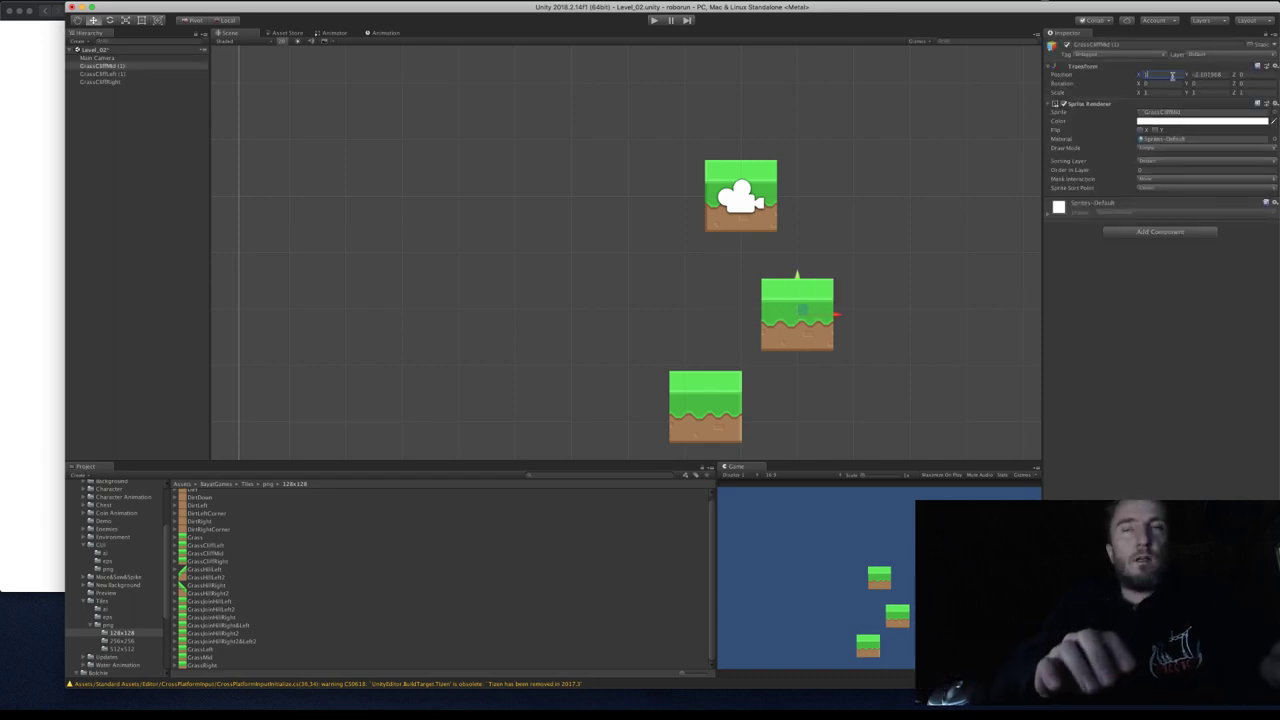
{"action": "type", "text": ".28"}
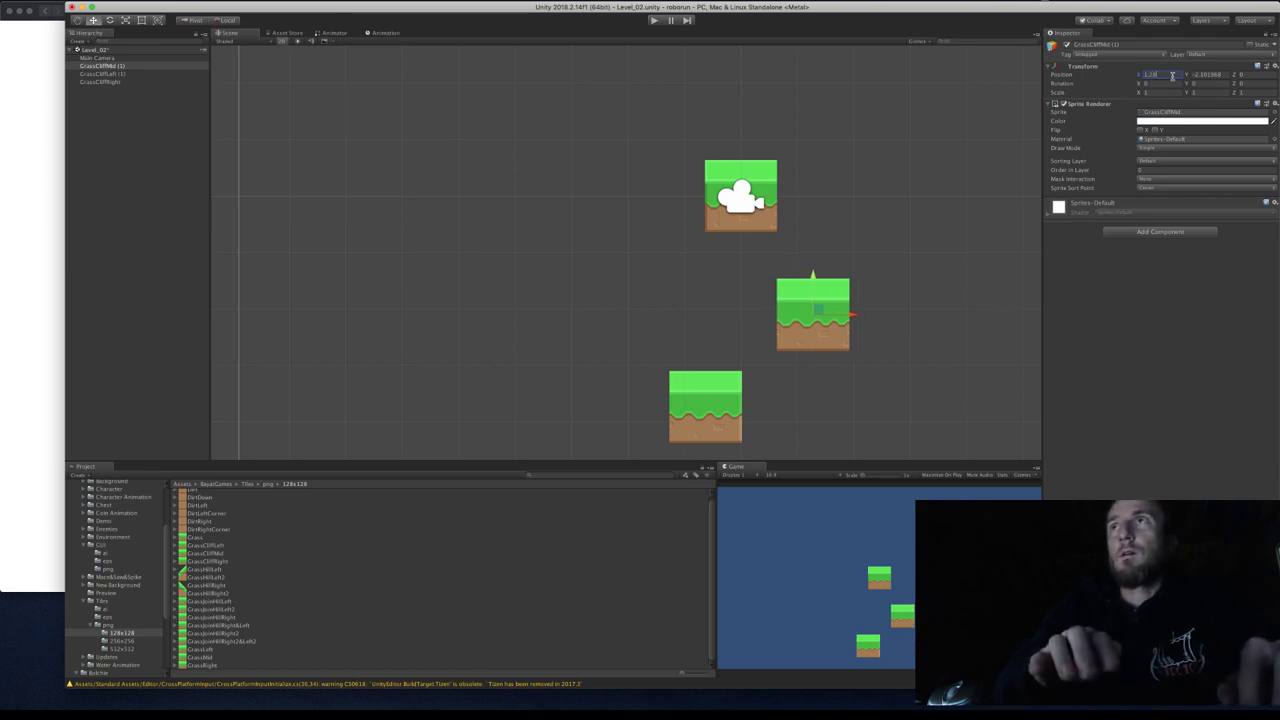
{"action": "key", "text": "Tab"}
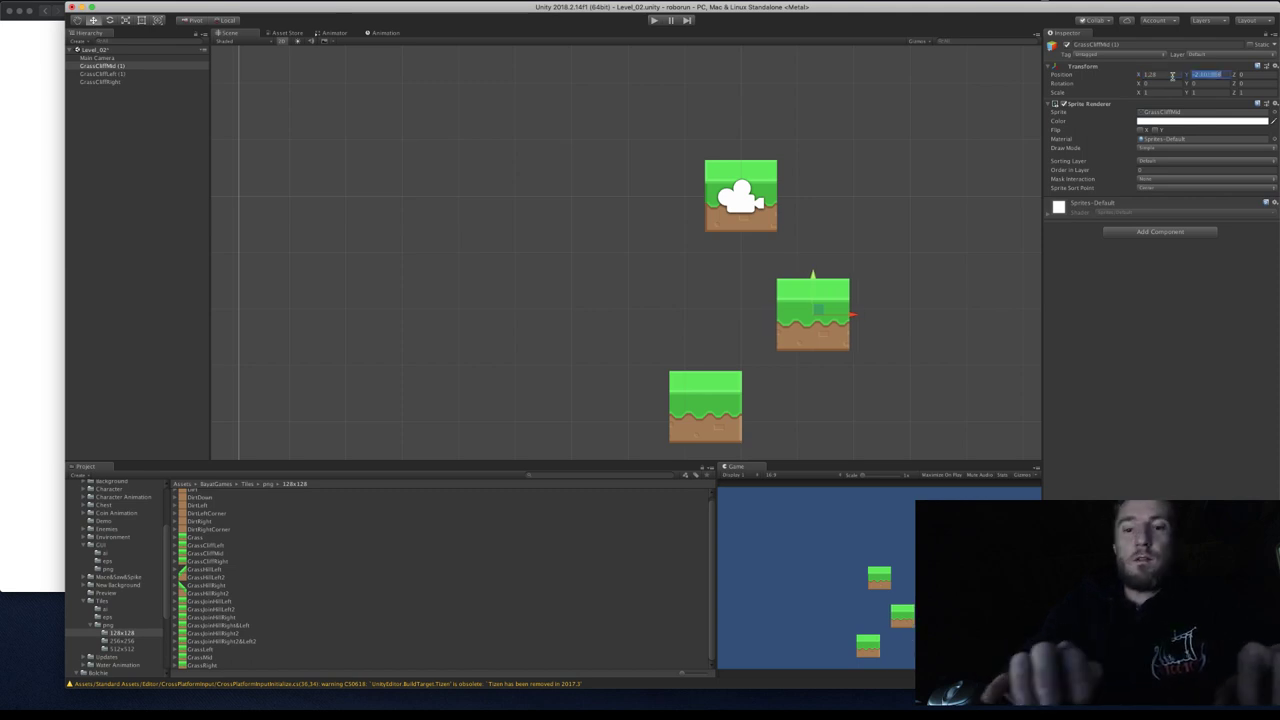
{"action": "type", "text": "0"}
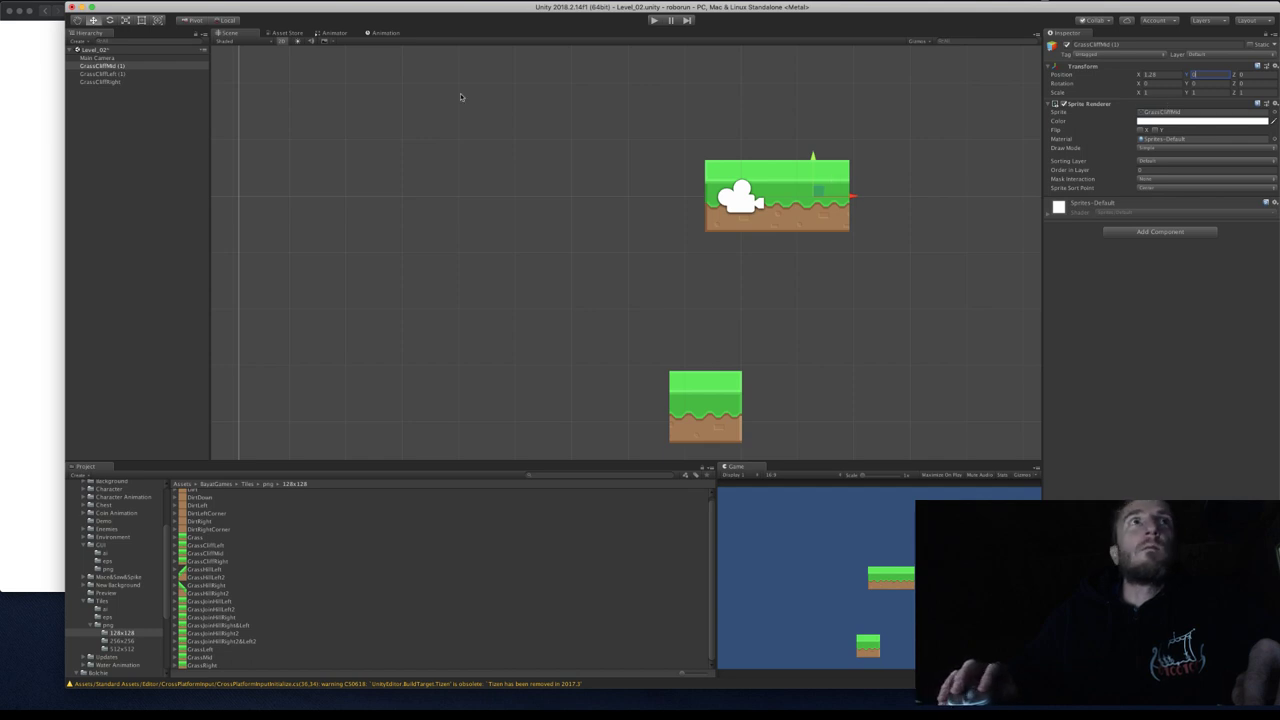
Duplicate the GrassCliffMid (1) tile and move the copy directly below the original in the object hierarchy.
{"action": "left_click", "coordinate": [105, 74]}
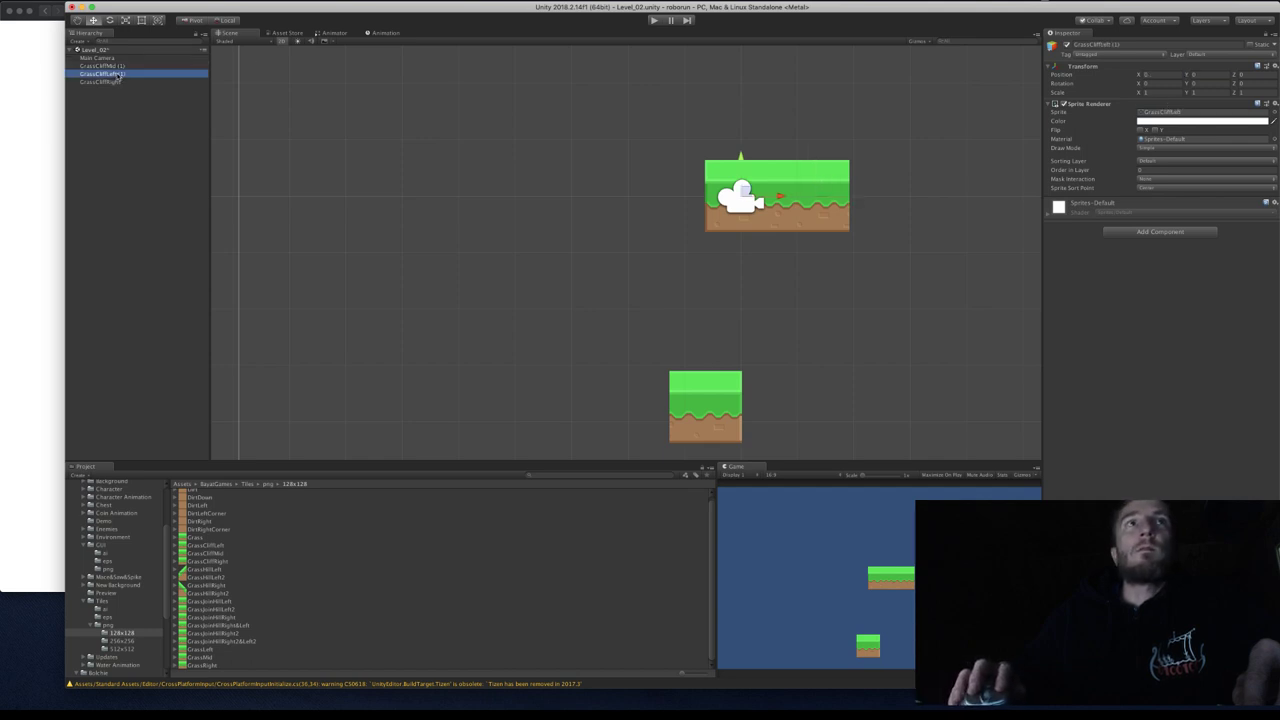
{"action": "left_click", "coordinate": [112, 82]}
{"action": "left_click", "coordinate": [118, 66]}
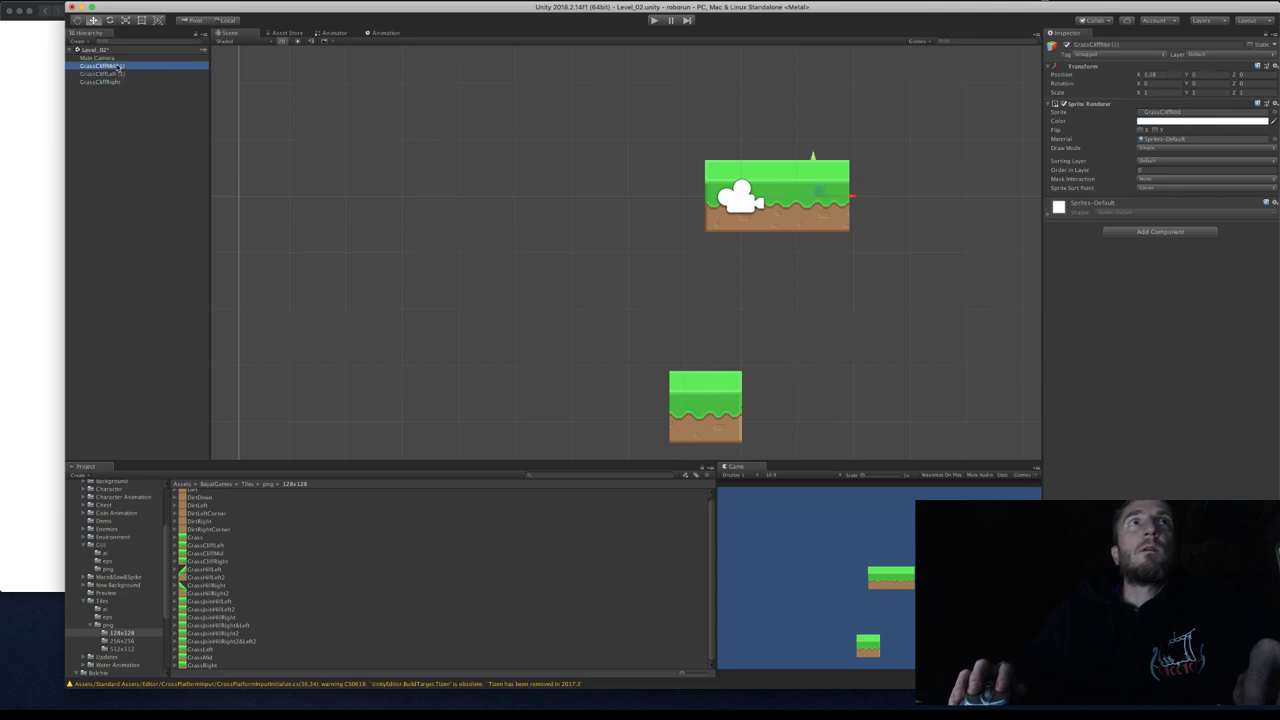
{"action": "left_click", "coordinate": [118, 75]}
{"action": "left_click", "coordinate": [120, 66]}
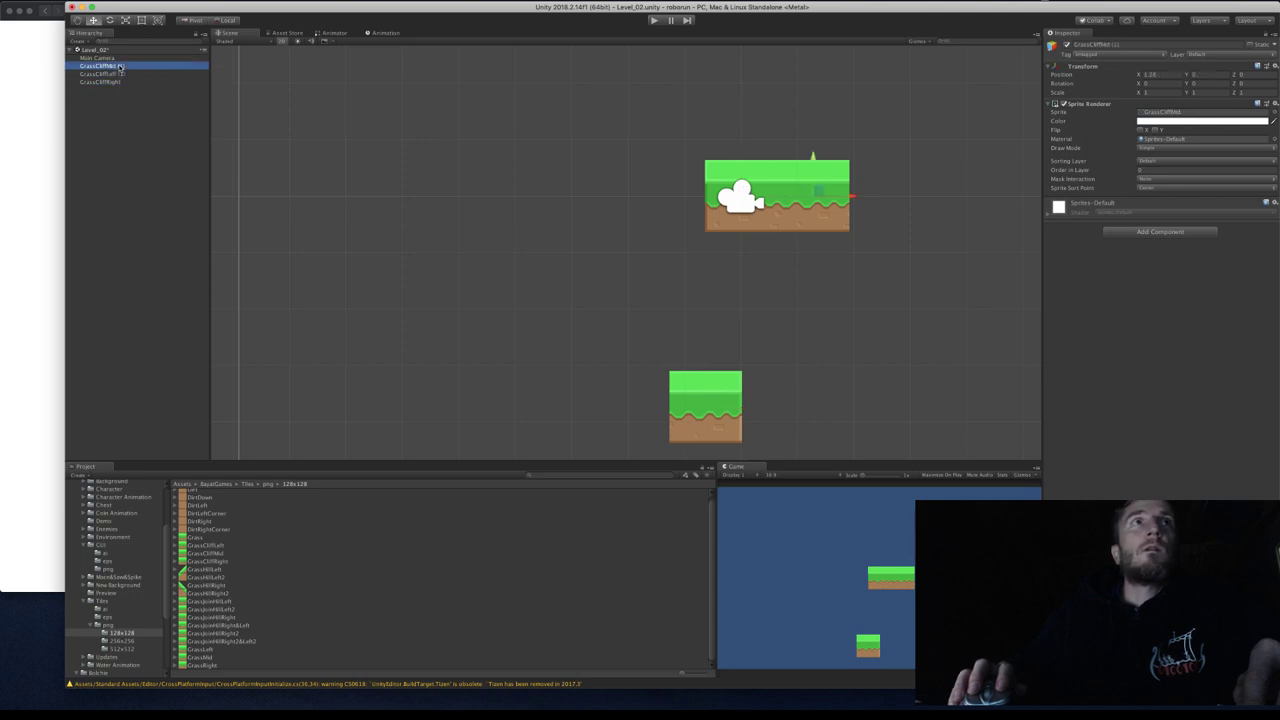
{"action": "key", "text": "super+d"}
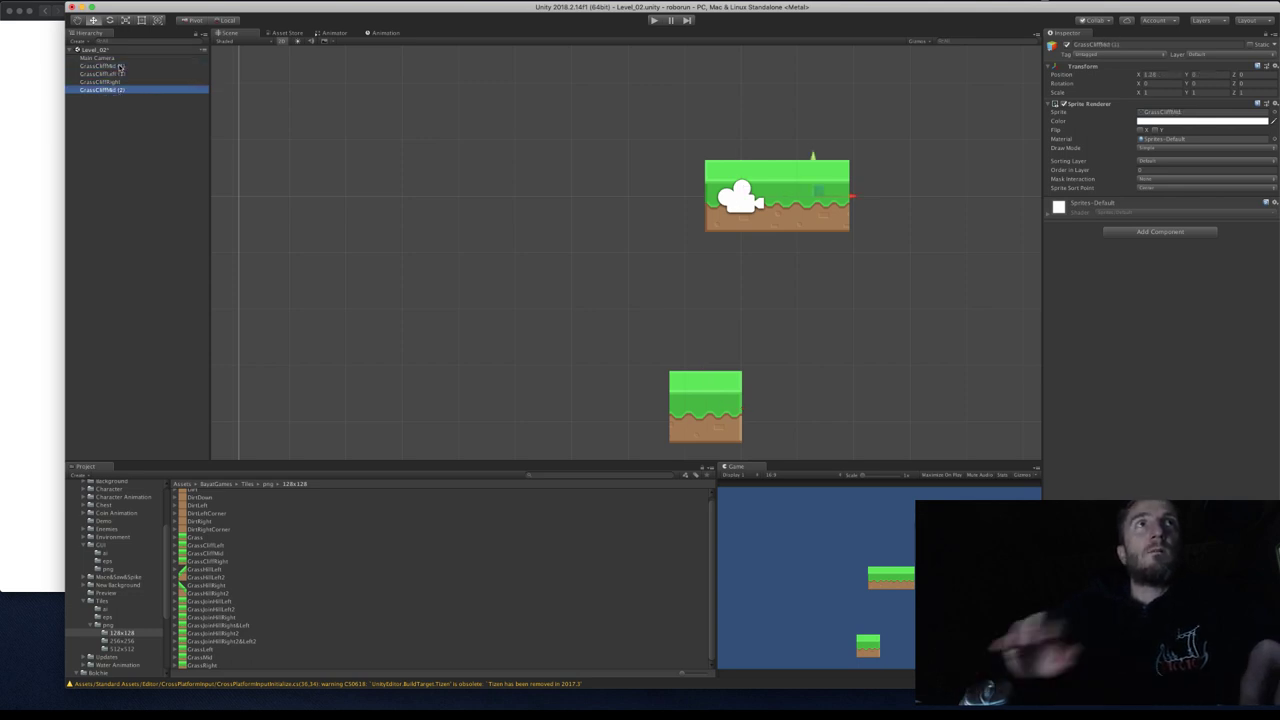
{"action": "left_click_drag", "start_coordinate": [112, 91], "coordinate": [112, 74]}
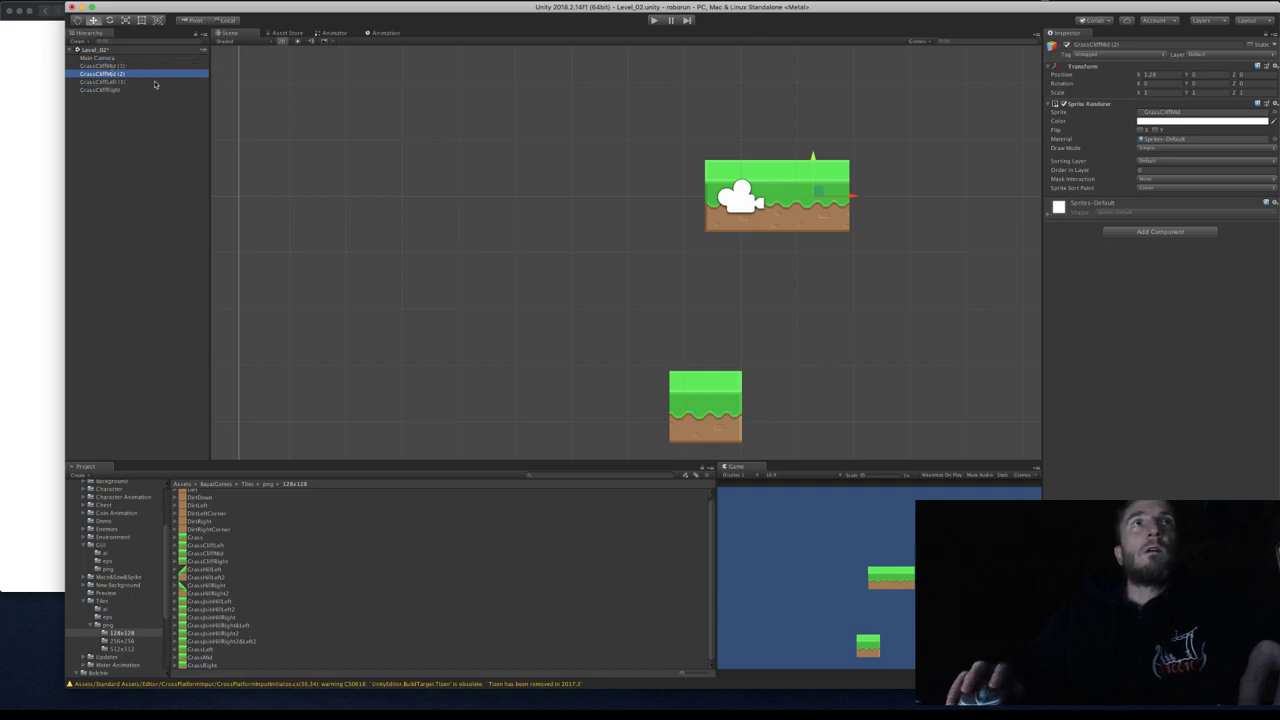
Set the X position of the duplicated GrassCliffMid tile to 2.56.
{"action": "left_click", "coordinate": [1174, 76]}
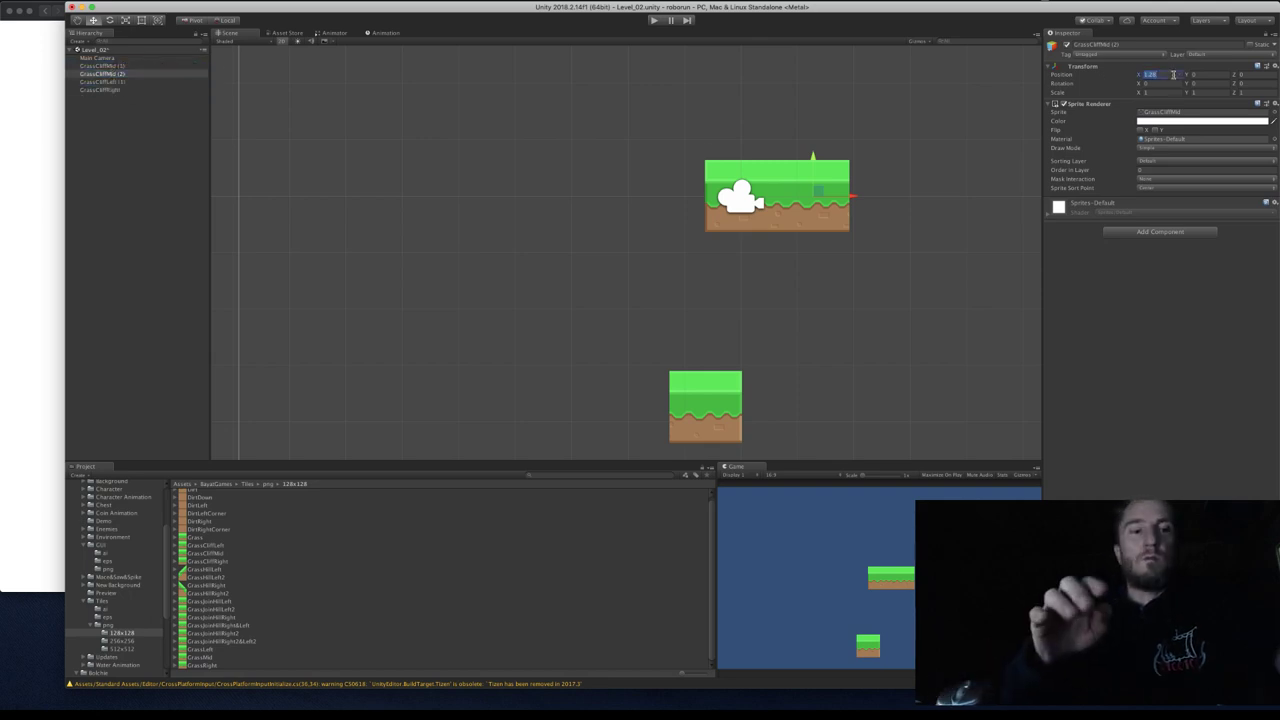
{"action": "type", "text": "1.64"}
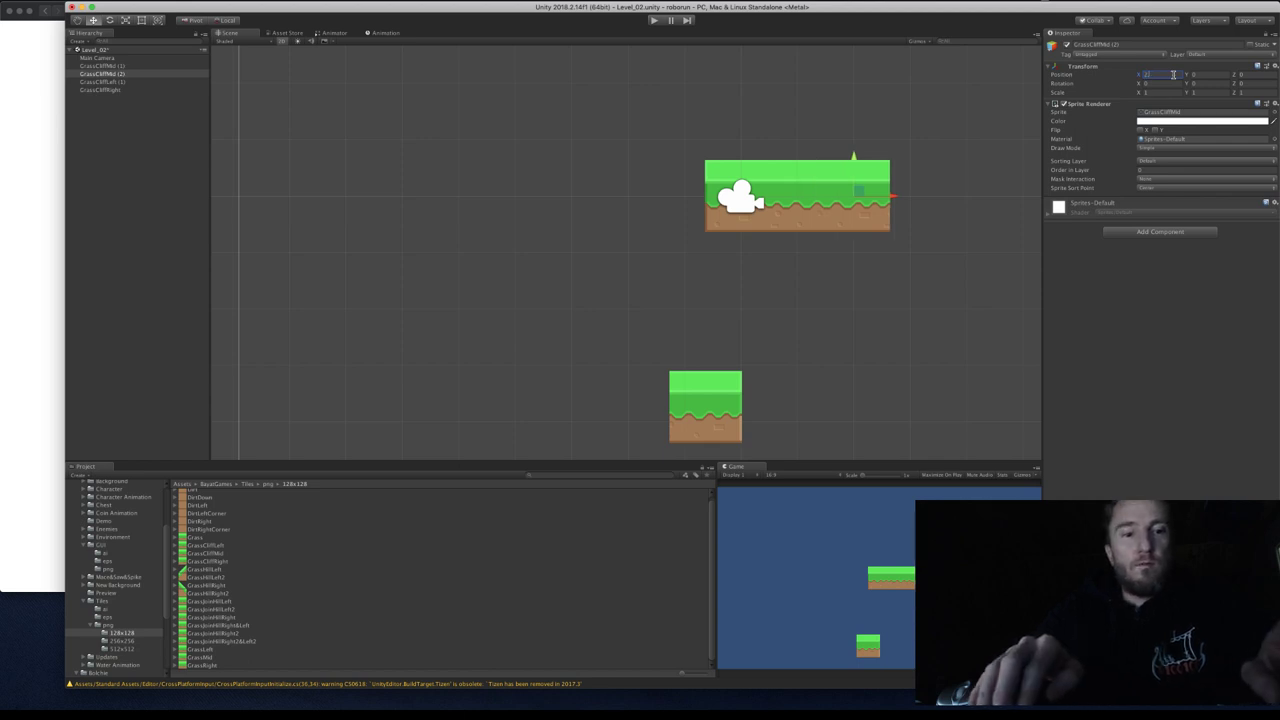
{"action": "type", "text": "2.56"}
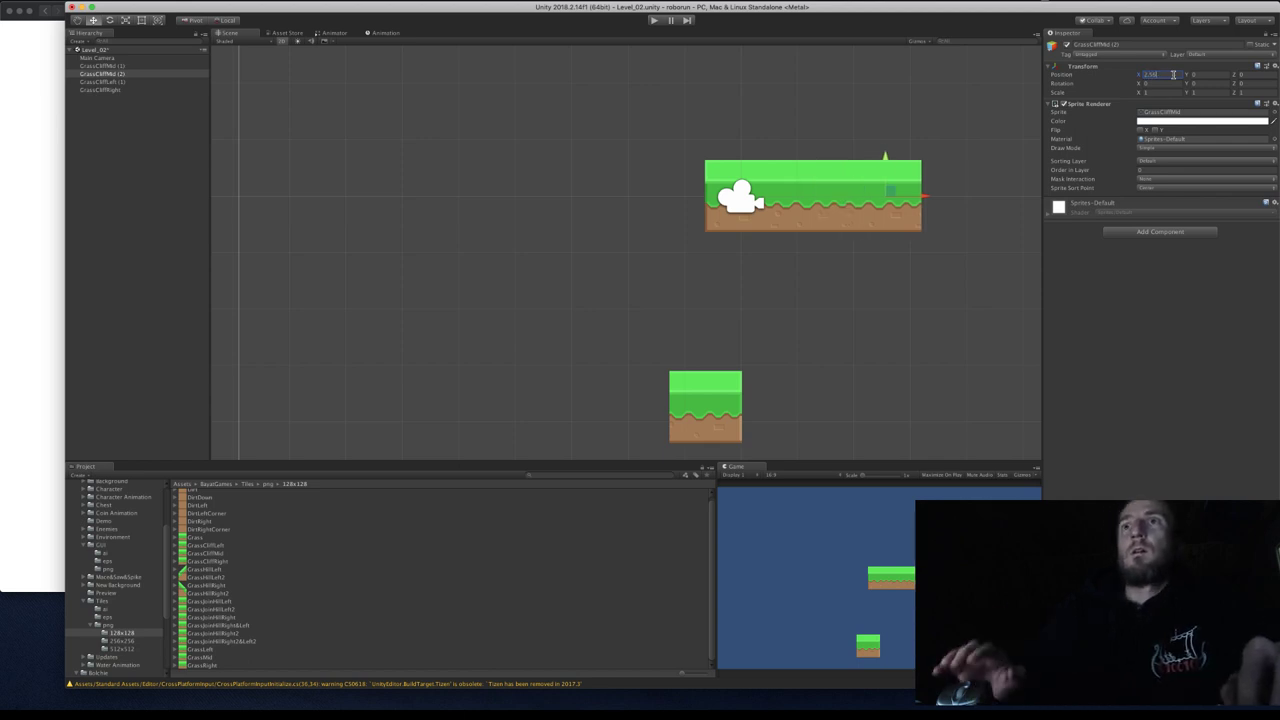
Set the position of the GrassCliffRight tile to X 3.84 and Y 0.
{"action": "left_click", "coordinate": [687, 408]}
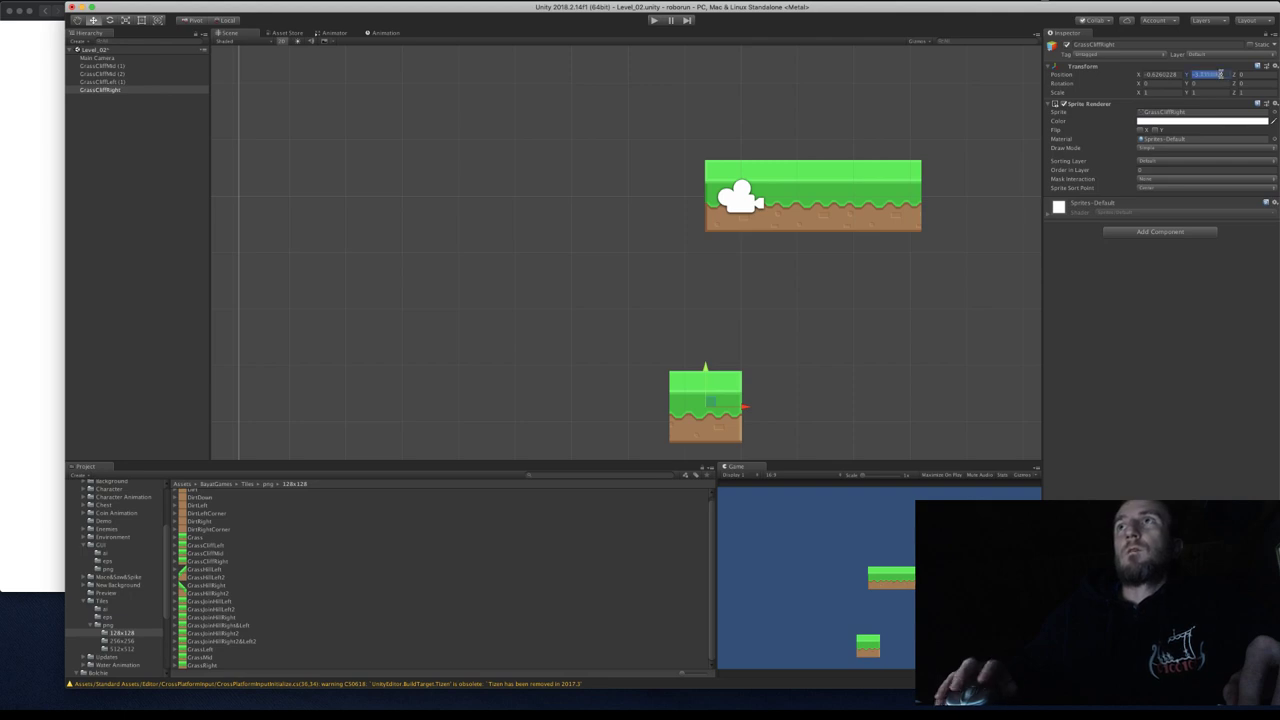
{"action": "type", "text": "0"}
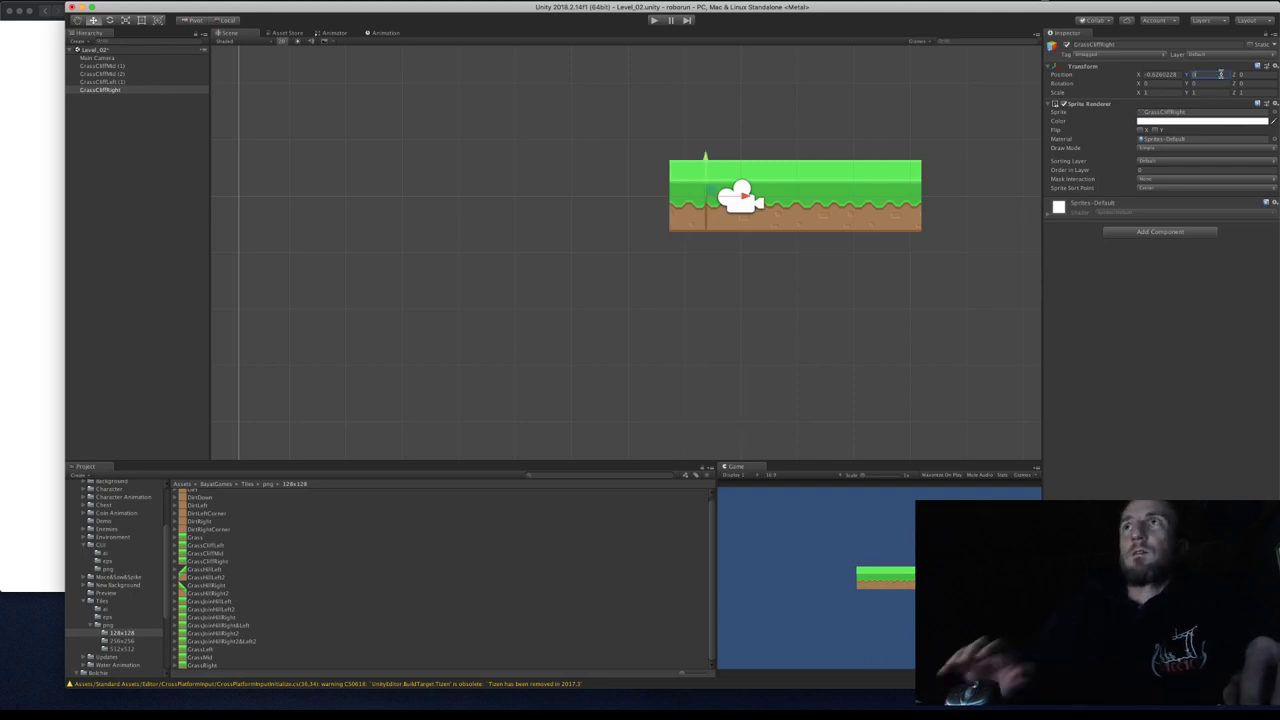
{"action": "left_click", "coordinate": [1172, 74]}
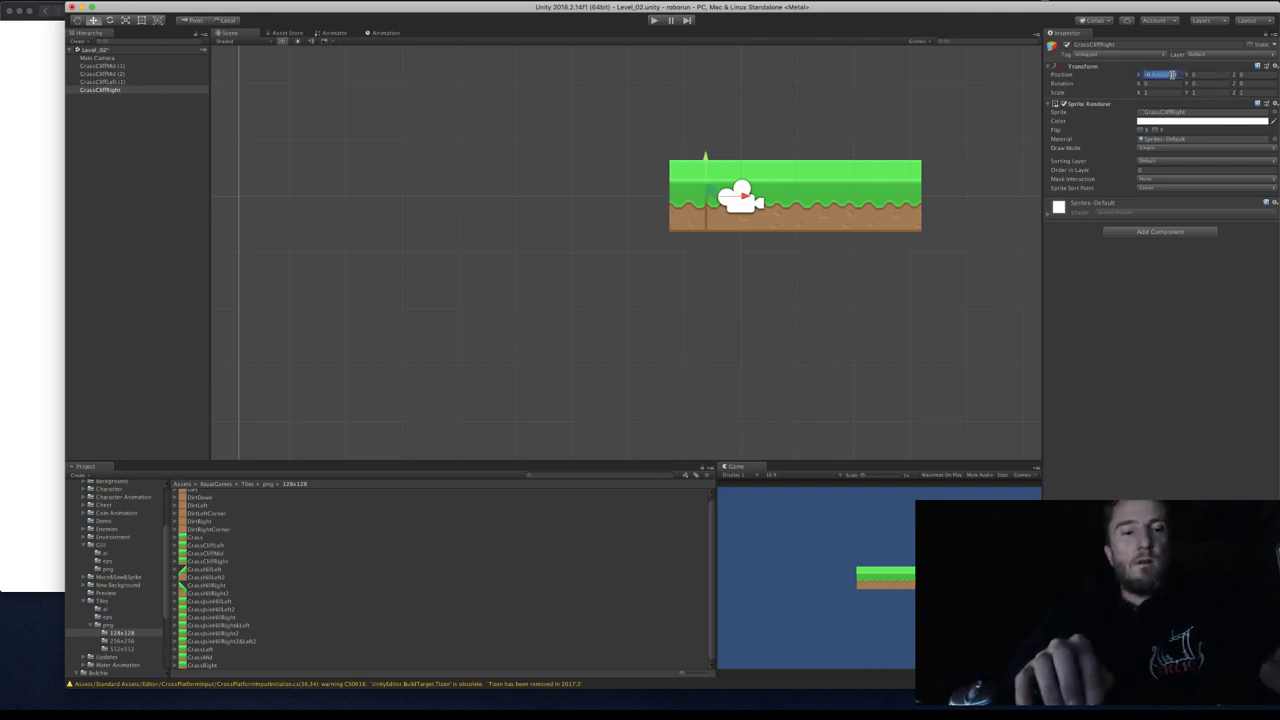
{"action": "type", "text": "1.28"}
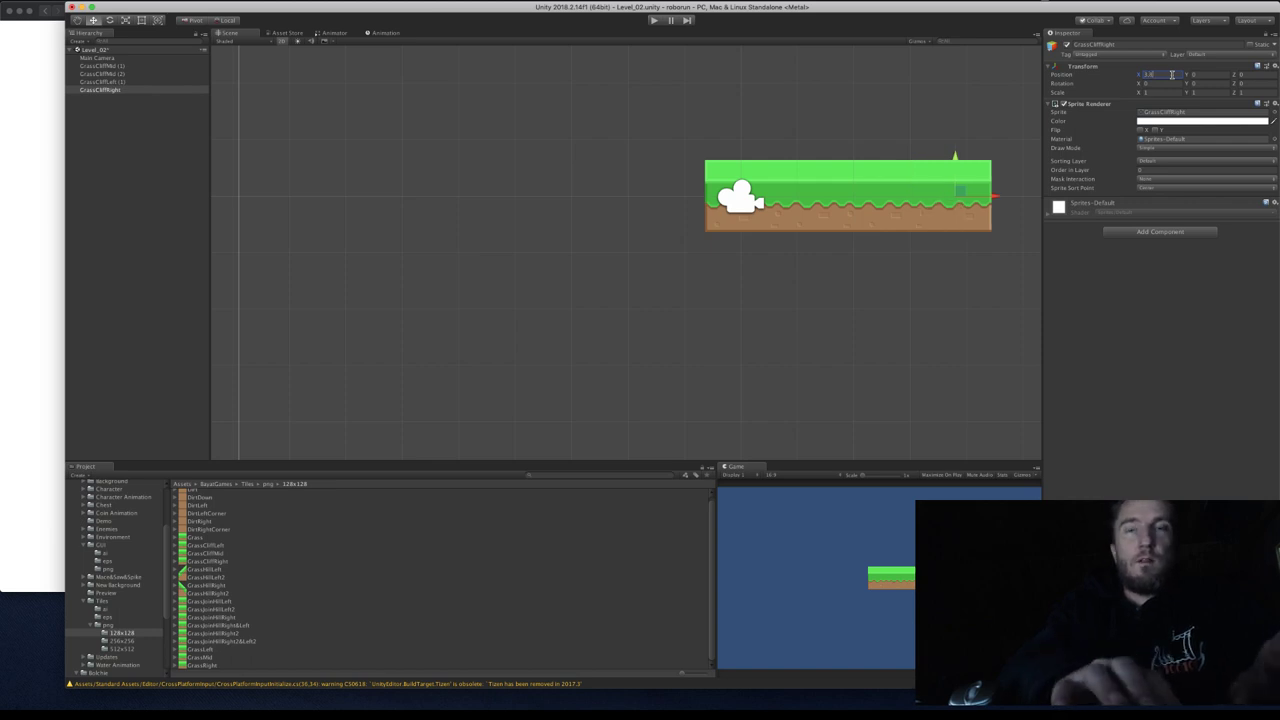
{"action": "type", "text": "4"}
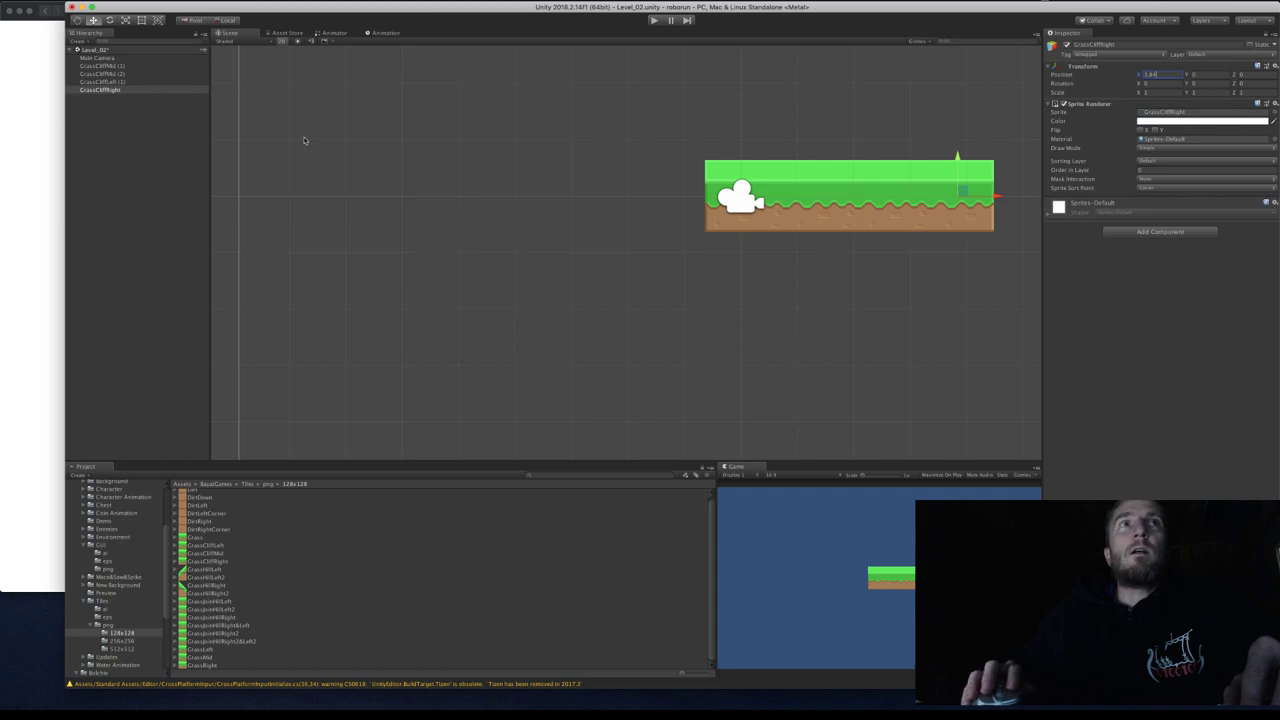
Check the positions of the four aligned ground tiles one by one.
{"action": "left_click", "coordinate": [110, 66]}
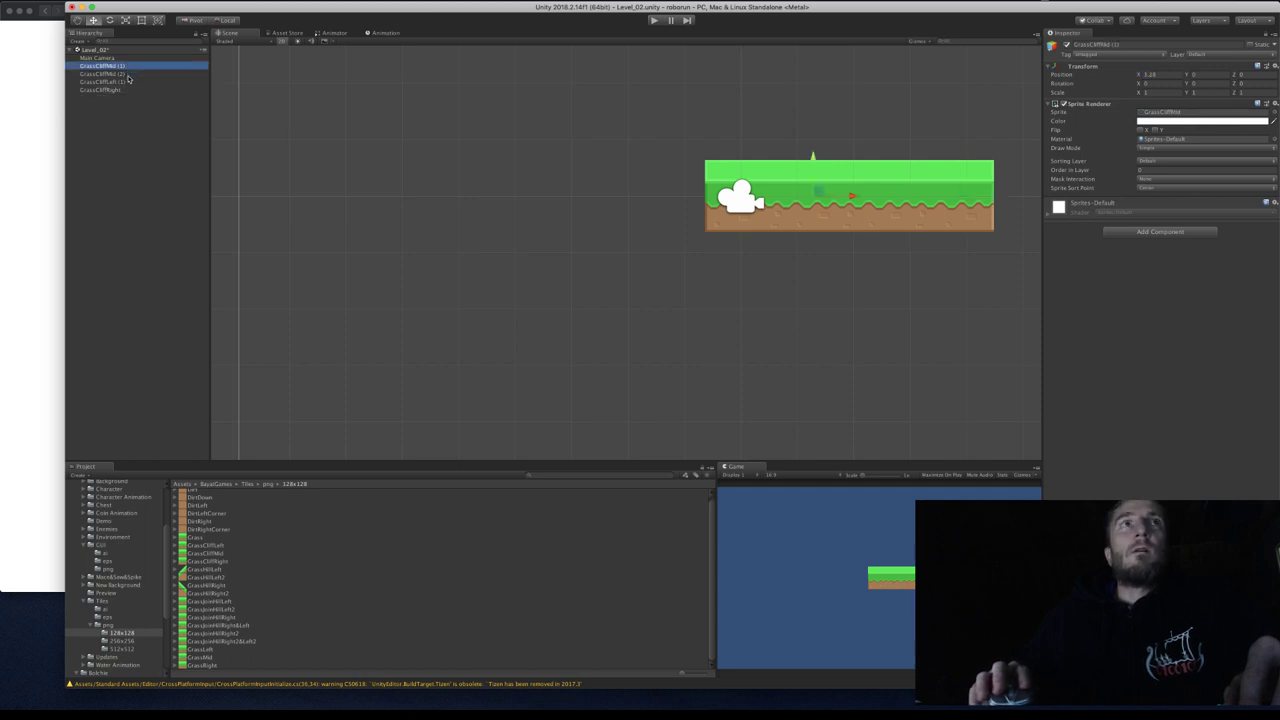
{"action": "left_click", "coordinate": [128, 74]}
{"action": "left_click", "coordinate": [130, 82]}
{"action": "left_click", "coordinate": [130, 90]}
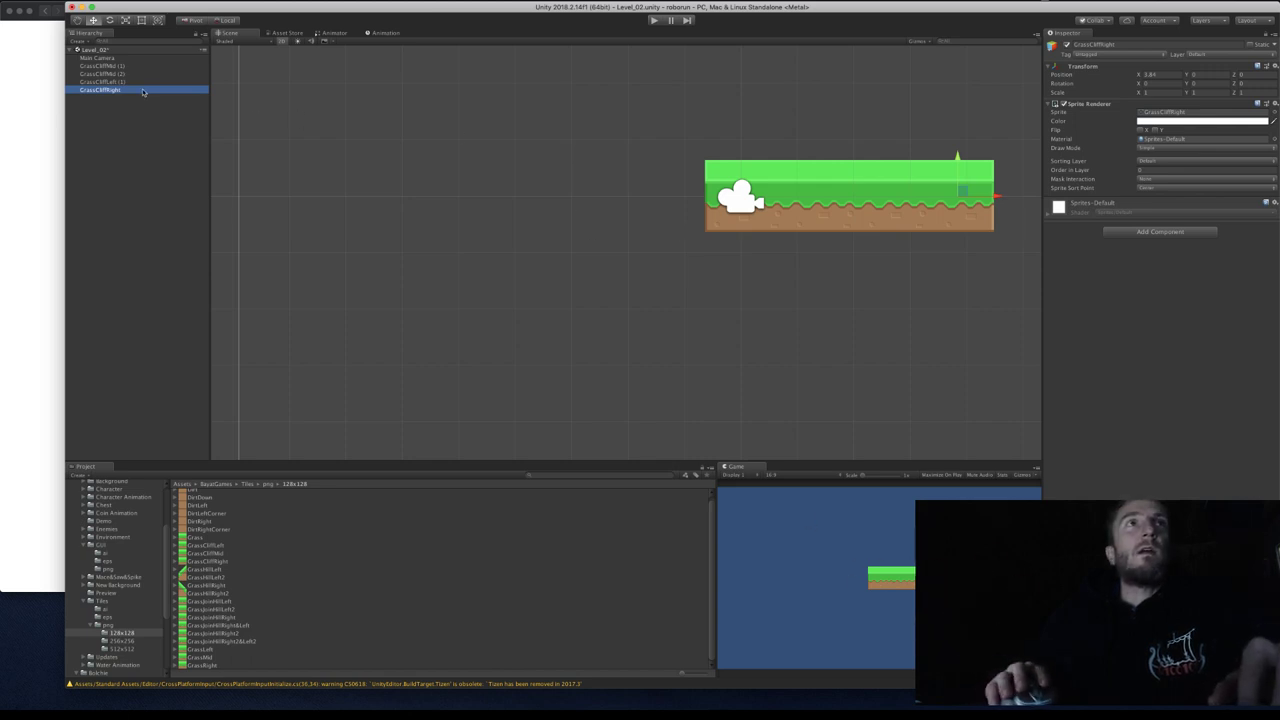
Create an empty object at the root of the scene and name it MediumGrass.
{"action": "left_click", "coordinate": [101, 129]}
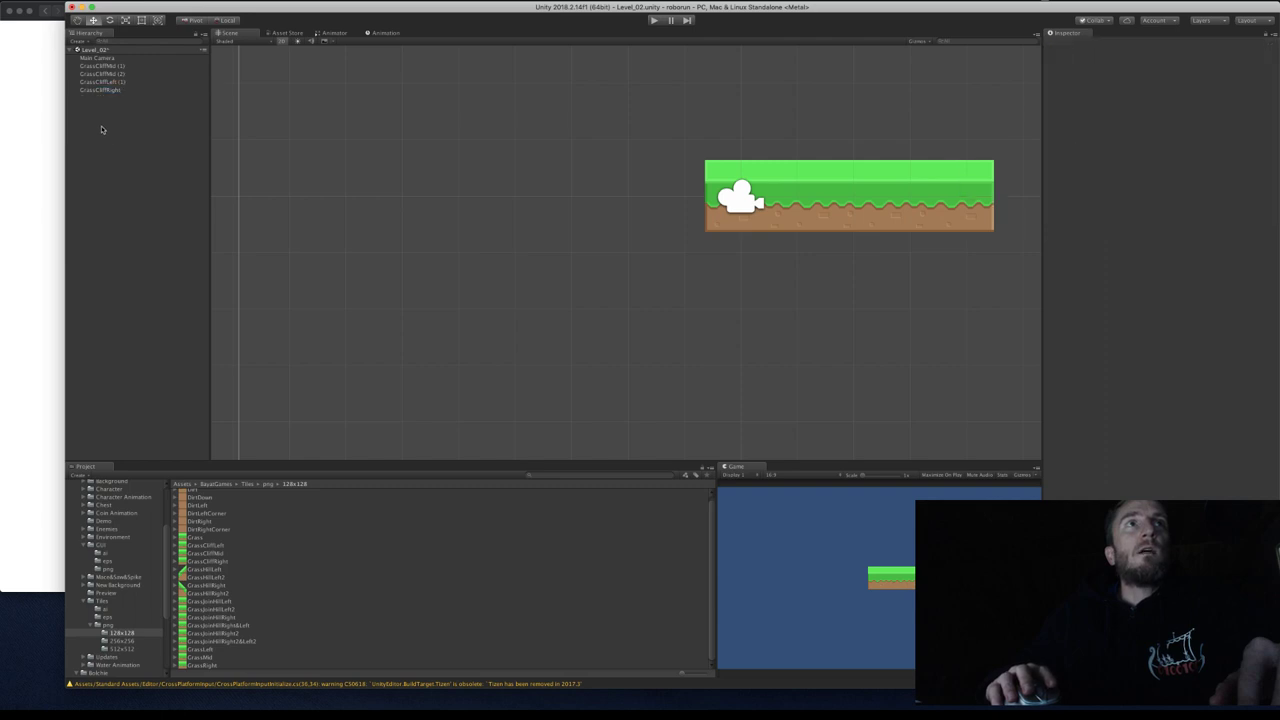
{"action": "right_click", "coordinate": [101, 129]}
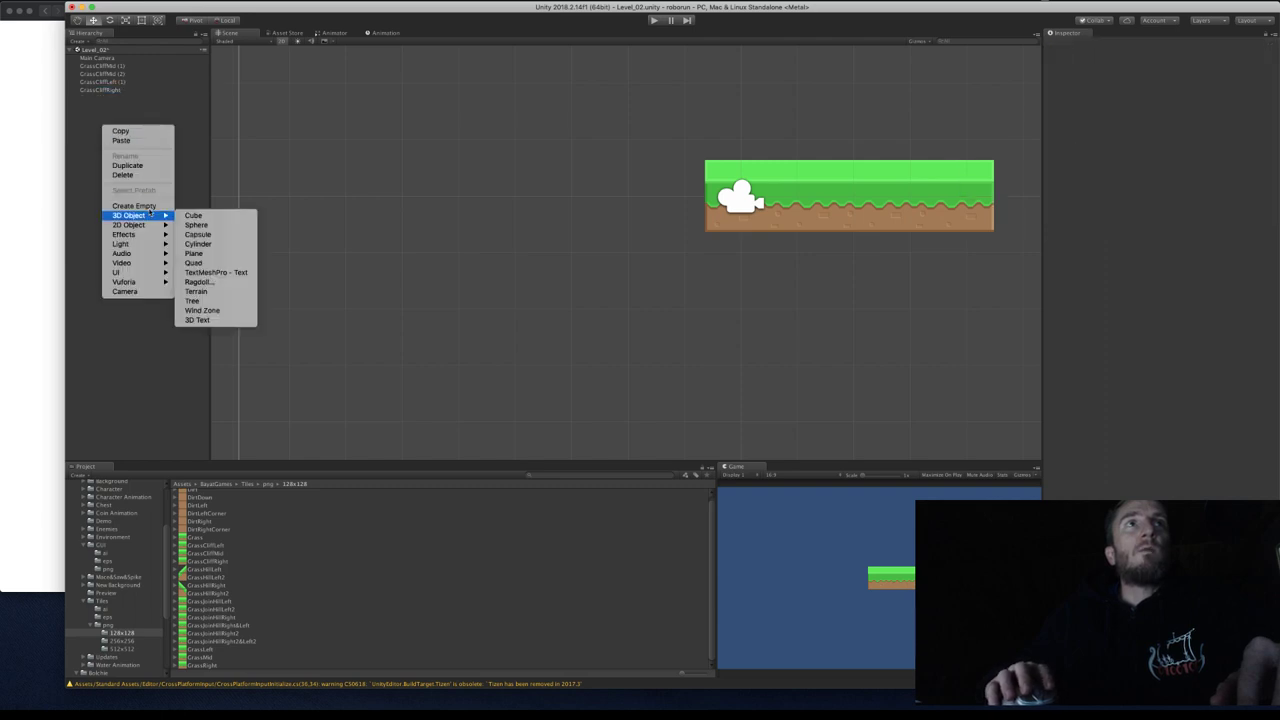
{"action": "left_click", "coordinate": [140, 206]}
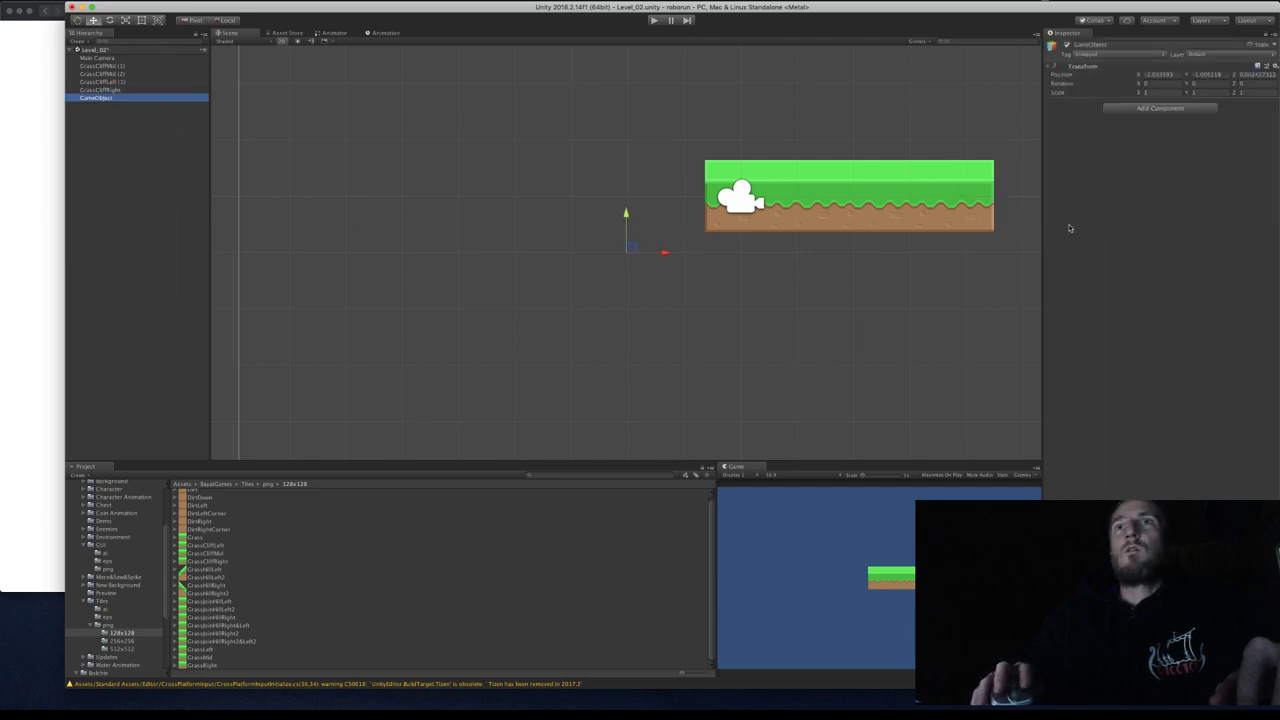
{"action": "left_click", "coordinate": [1130, 43]}
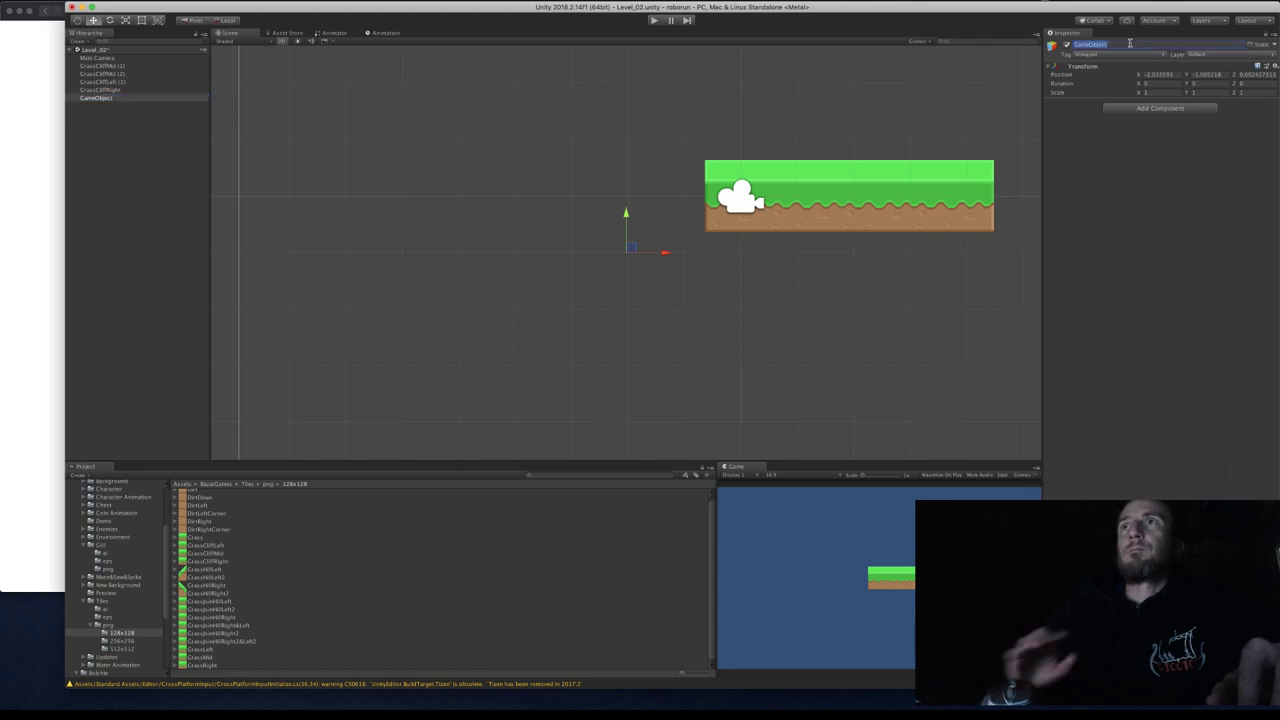
{"action": "type", "text": "Gro"}
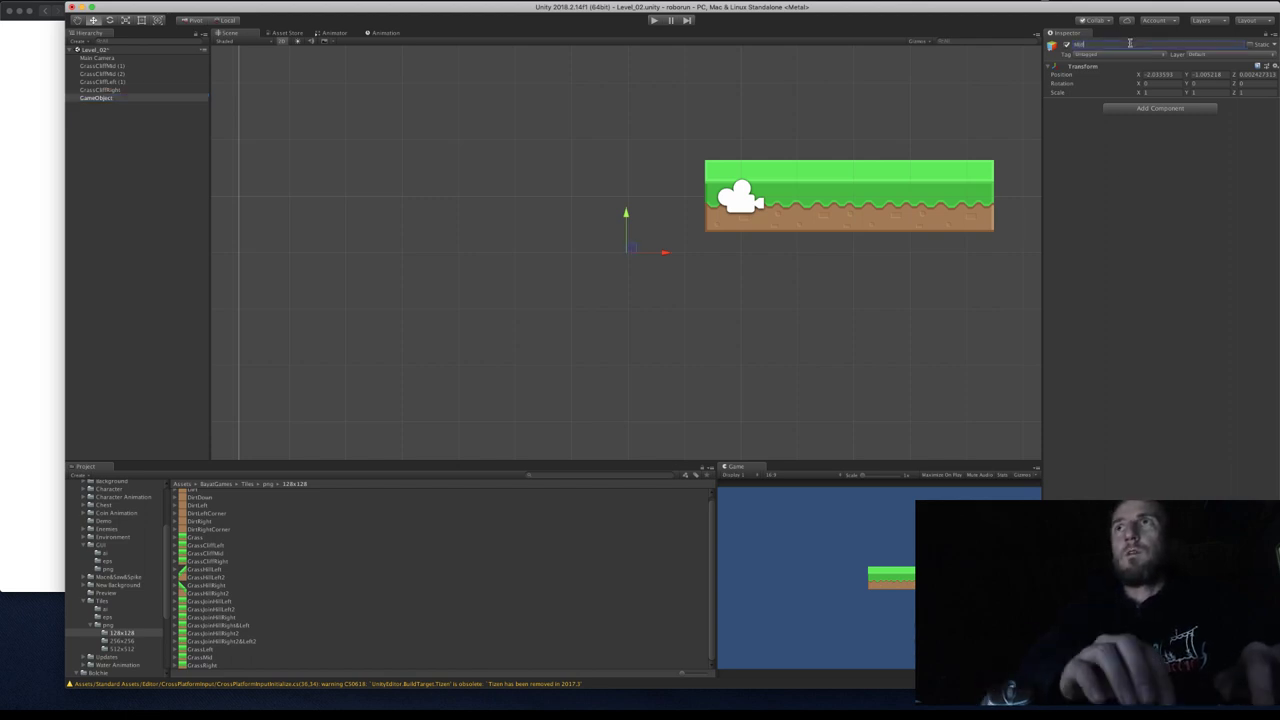
{"action": "type", "text": "ediumCliffs"}
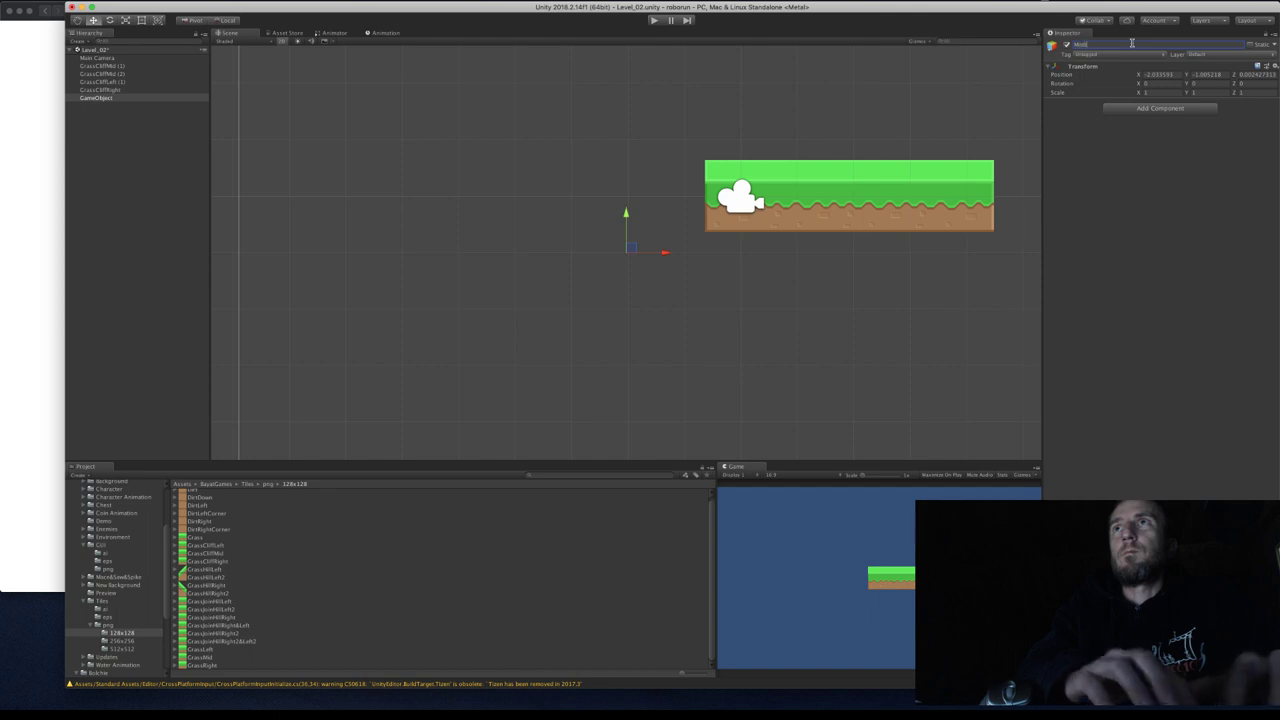
{"action": "key", "text": "BackSpace"}
{"action": "key", "text": "BackSpace"}
{"action": "key", "text": "BackSpace"}
{"action": "key", "text": "BackSpace"}
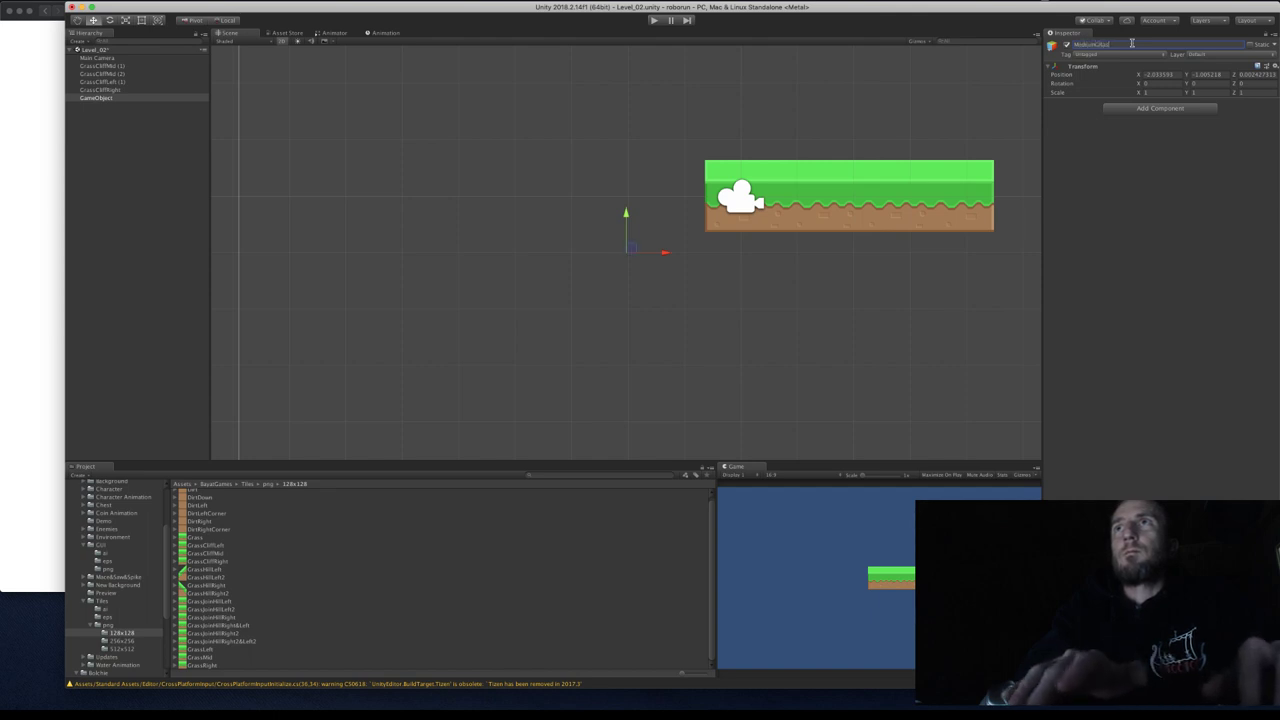
{"action": "type", "text": "rass"}
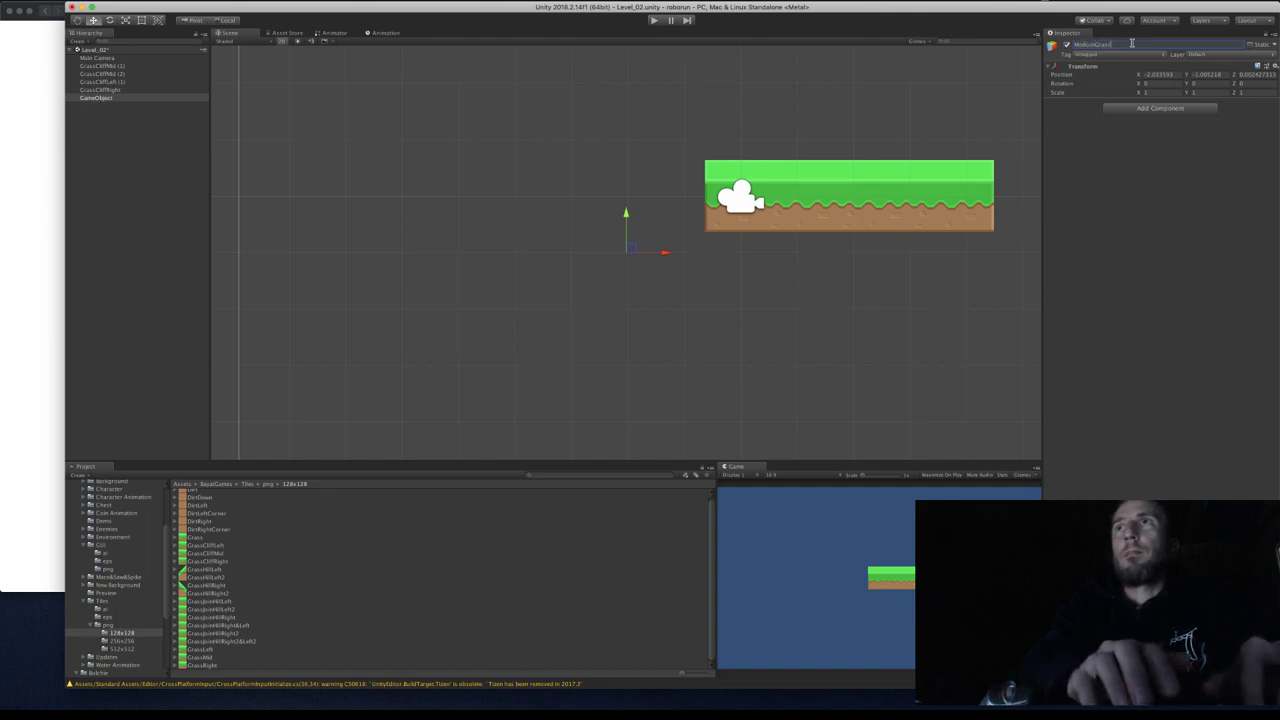
{"action": "key", "text": "Return"}
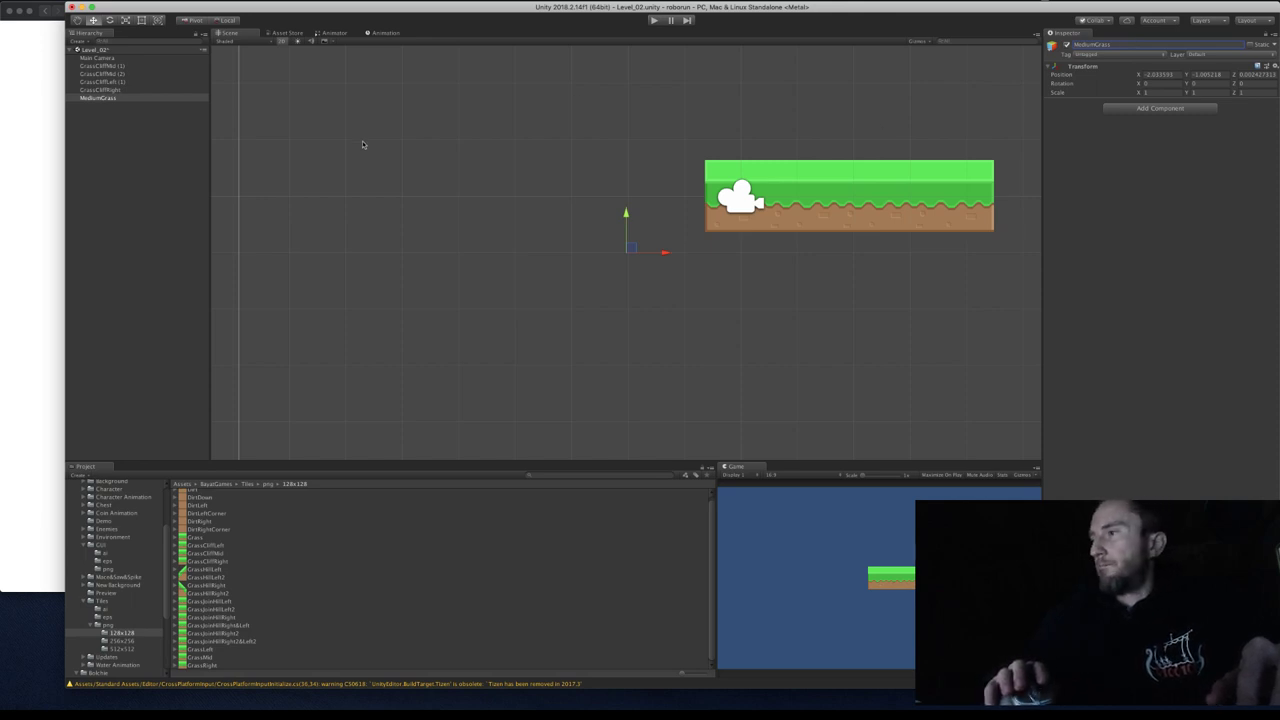
Make the four GrassCliff tiles children of the MediumGrass object.
{"action": "left_click", "coordinate": [110, 89]}
{"action": "left_click", "coordinate": [120, 67], "text": "shift"}
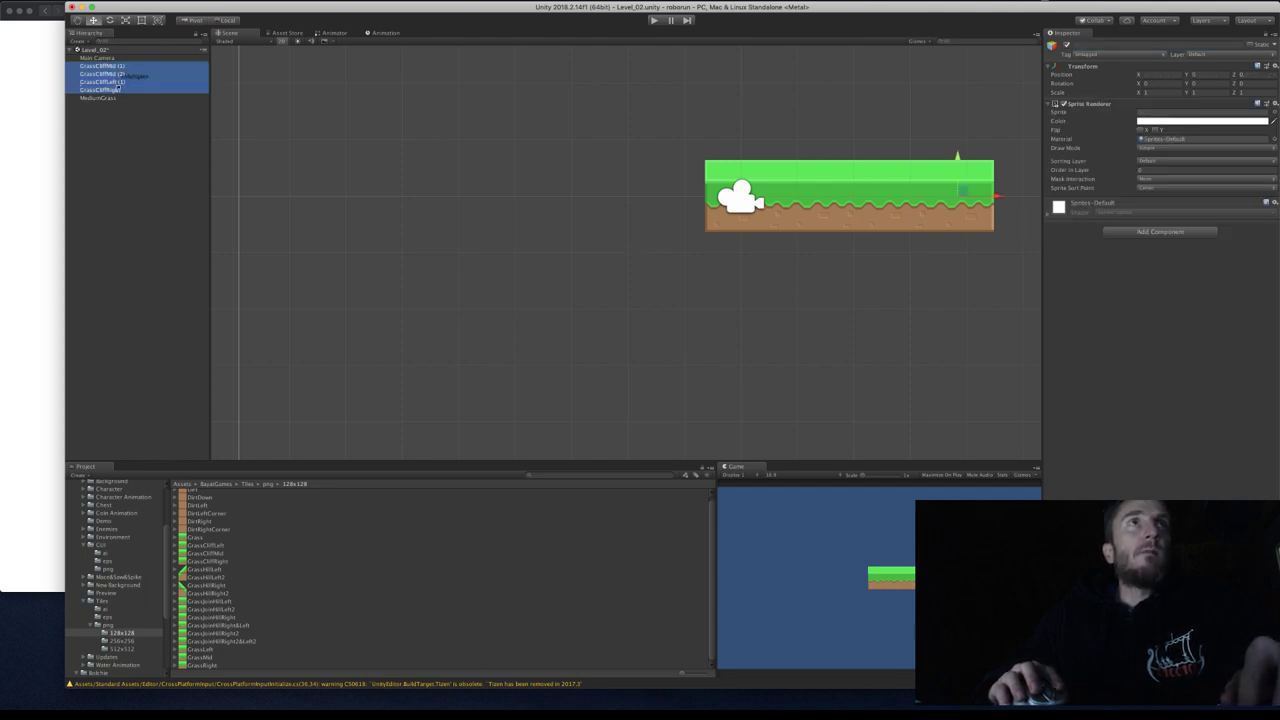
{"action": "left_click_drag", "start_coordinate": [118, 87], "coordinate": [118, 98]}
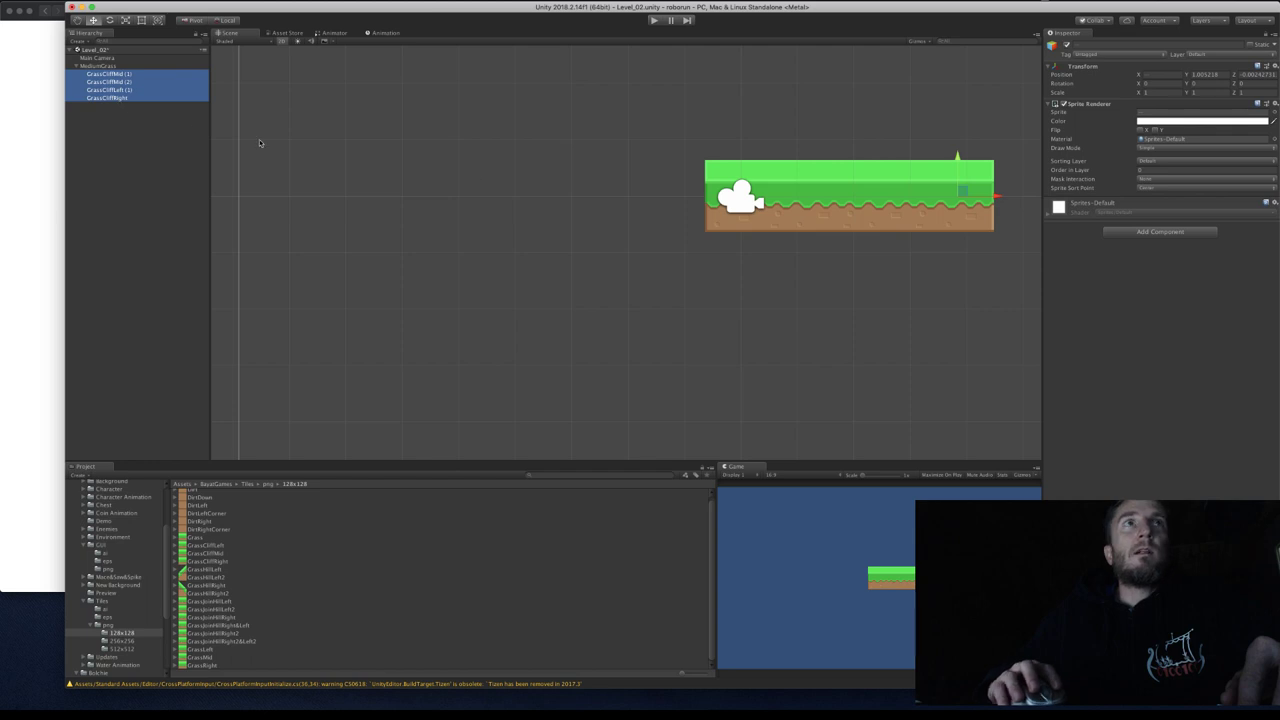
Set the X position of the MediumGrass parent object to 0.
{"action": "left_click", "coordinate": [120, 65]}
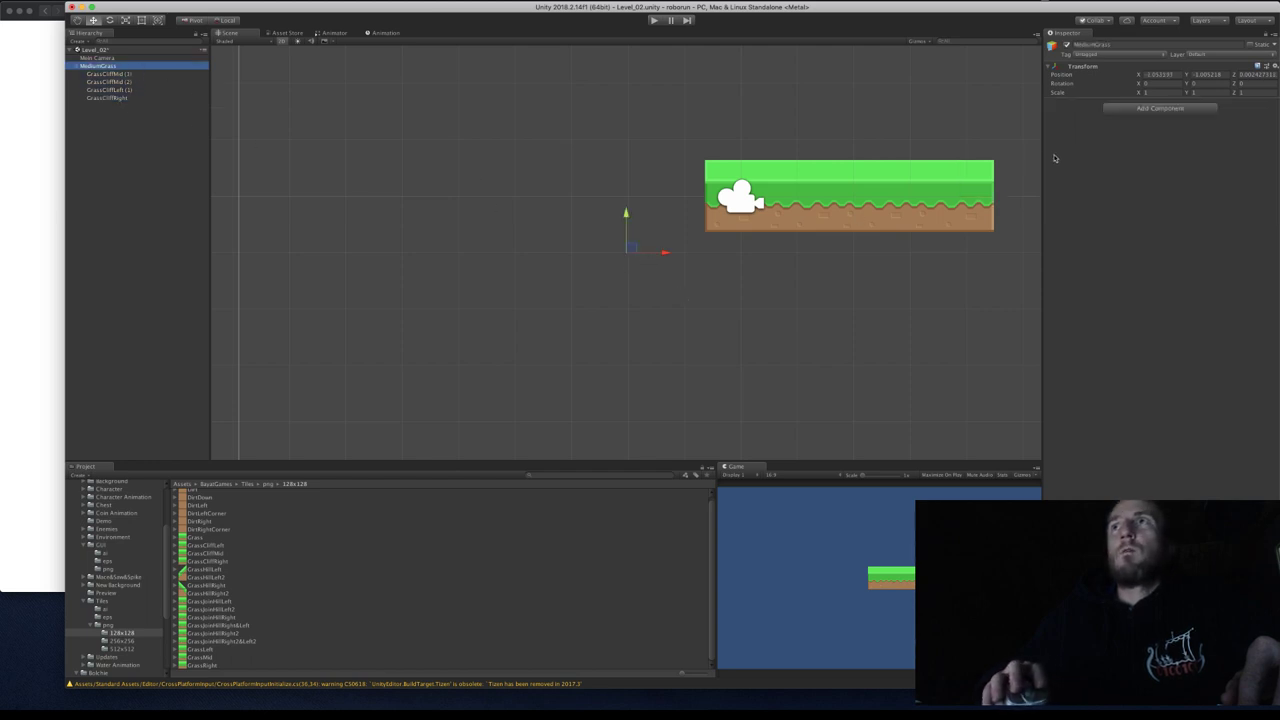
{"action": "left_click", "coordinate": [1158, 74]}
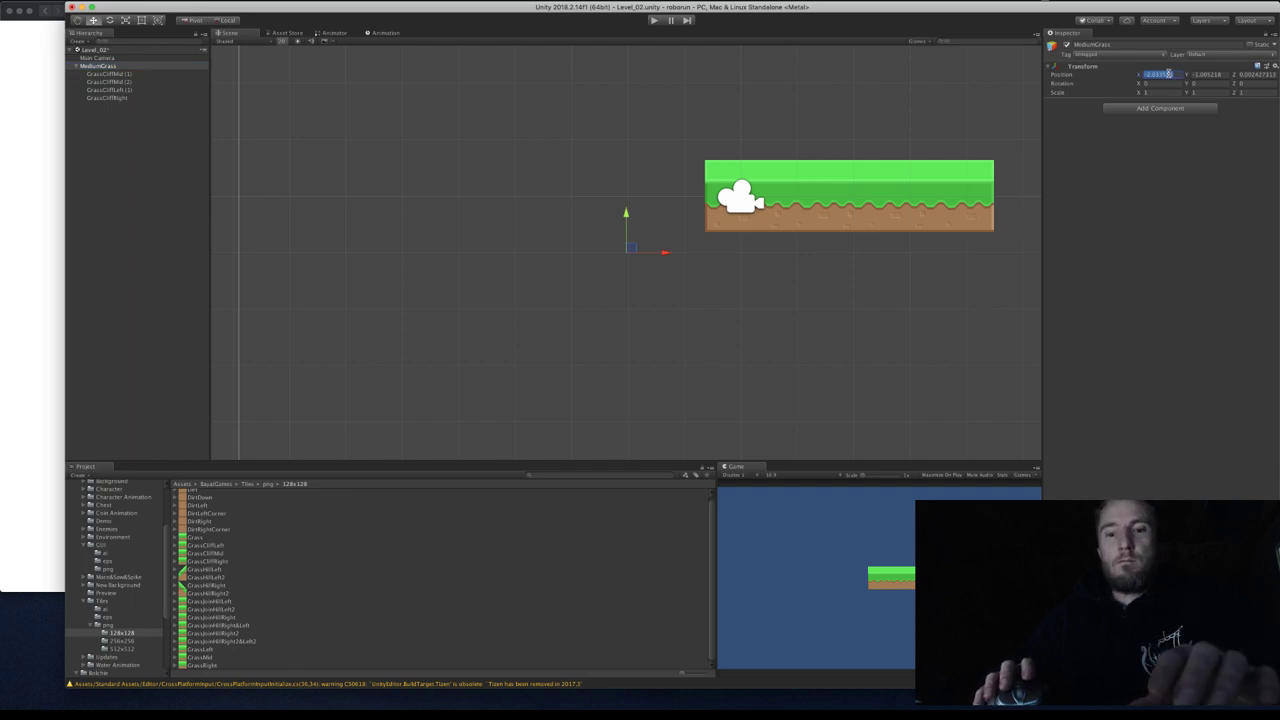
{"action": "type", "text": "0"}
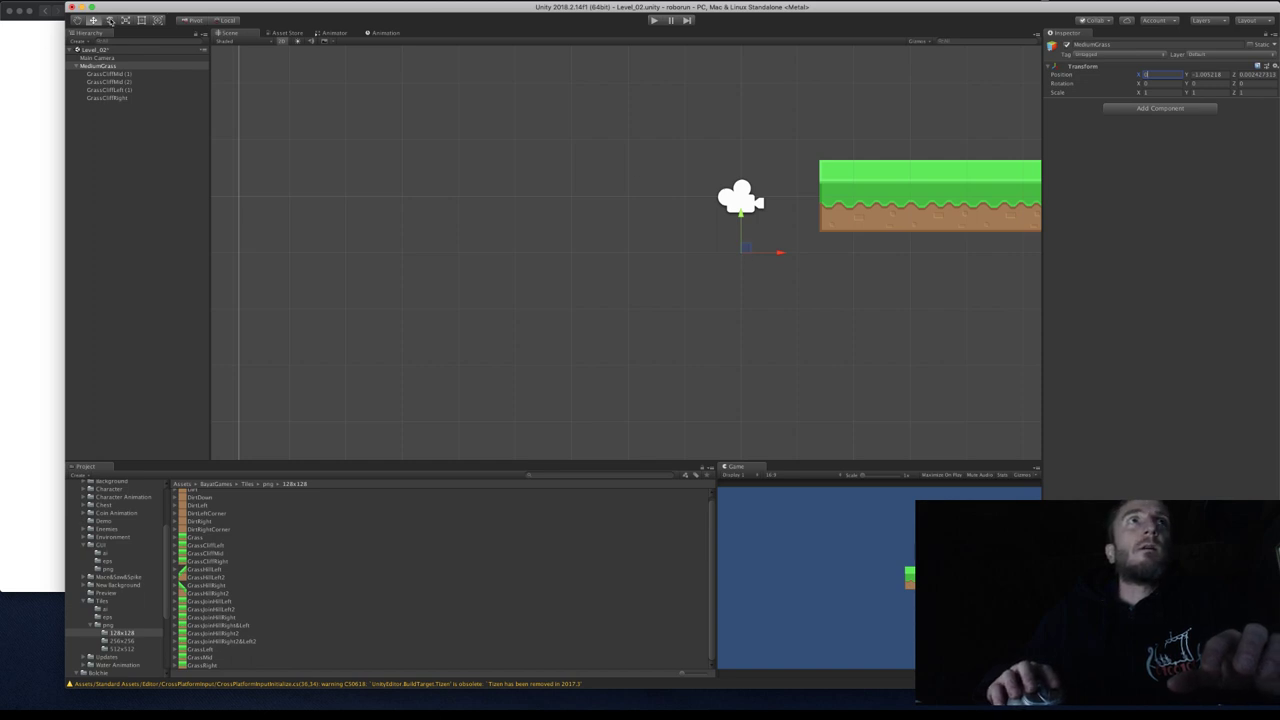
Move the four child tiles together so the left end of the strip sits on the MediumGrass parent's origin.
{"action": "left_click", "coordinate": [105, 74]}
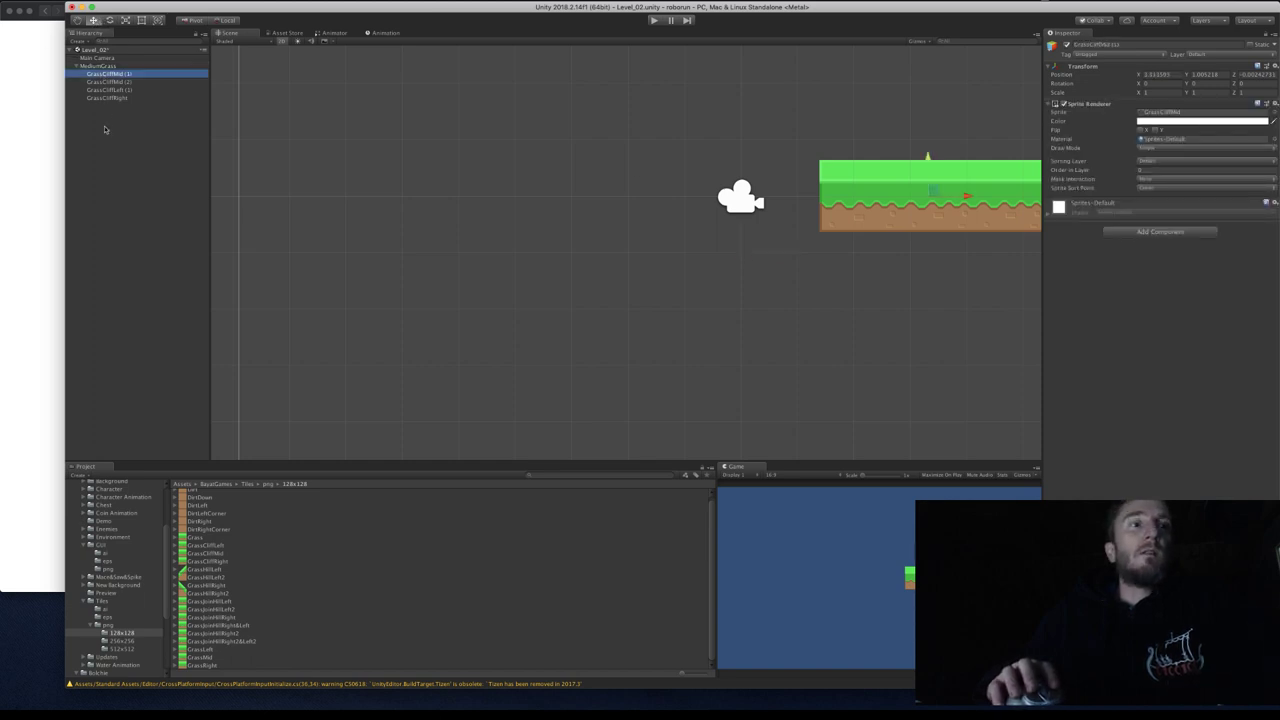
{"action": "left_click", "coordinate": [113, 98], "text": "shift"}
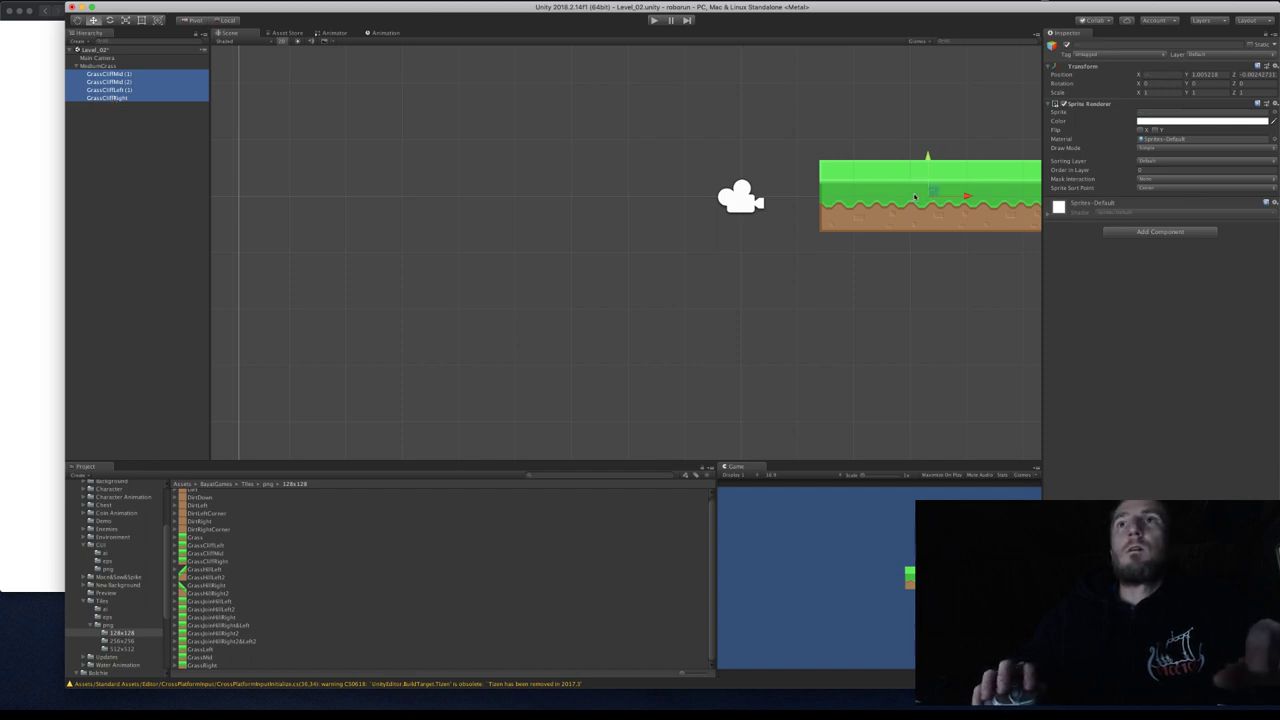
{"action": "left_click_drag", "start_coordinate": [966, 197], "coordinate": [867, 197]}
{"action": "left_click_drag", "start_coordinate": [828, 157], "coordinate": [828, 199]}
Move the whole MediumGrass object to the lower left of the camera view, at about X -7.9, Y -3.7.
{"action": "left_click", "coordinate": [121, 65]}
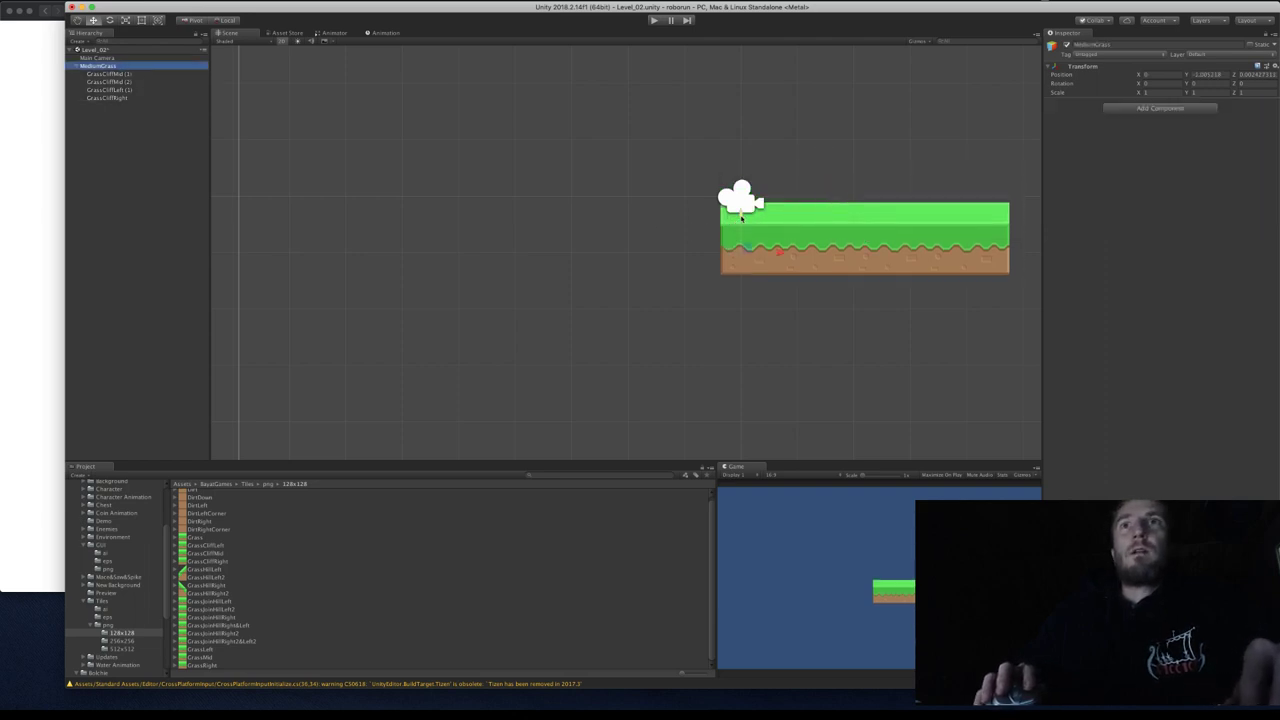
{"action": "left_click_drag", "start_coordinate": [741, 215], "coordinate": [338, 396]}
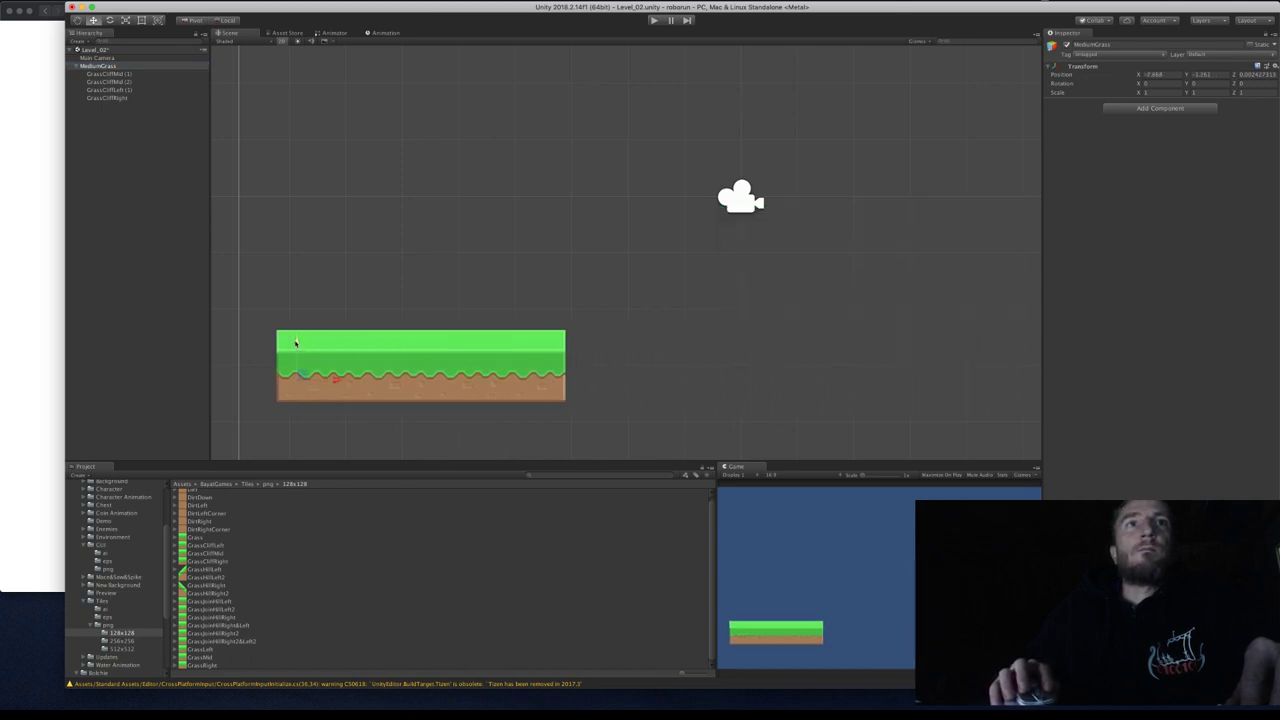
{"action": "left_click_drag", "start_coordinate": [295, 342], "coordinate": [294, 367]}
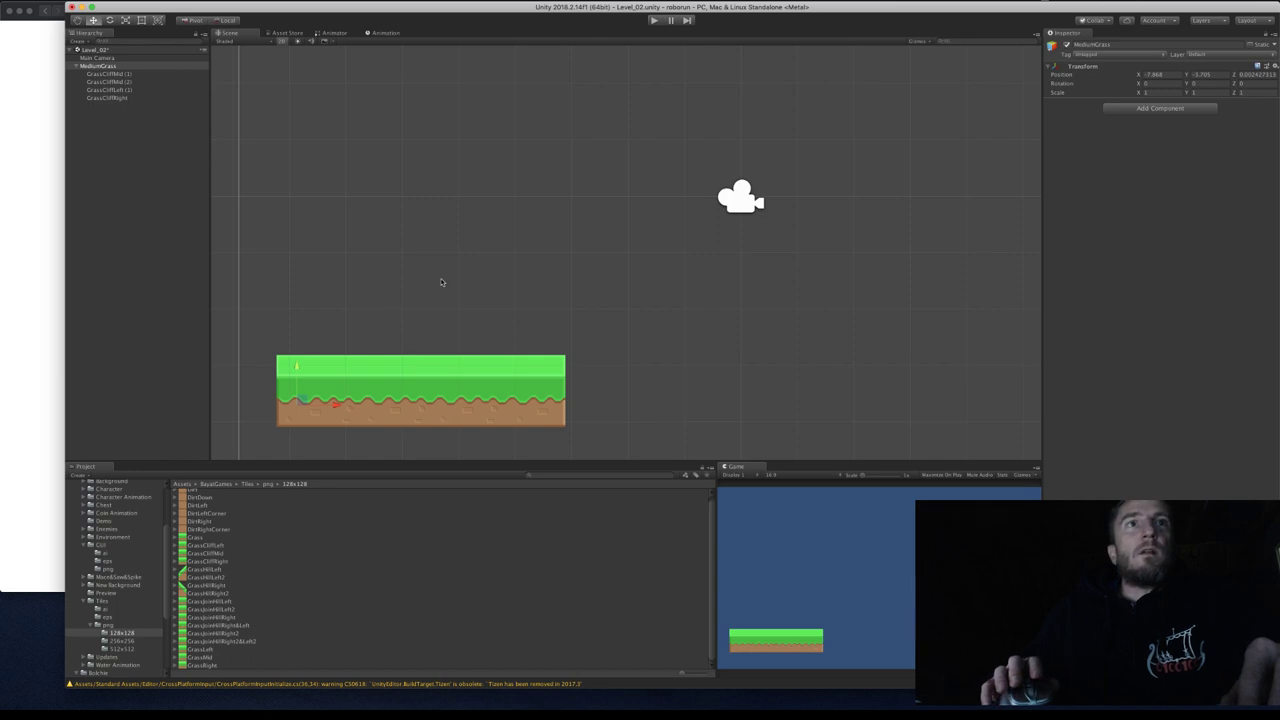
Create a new empty prefab named MediumGrass in the _Prefabs folder.
{"action": "left_click", "coordinate": [91, 66]}
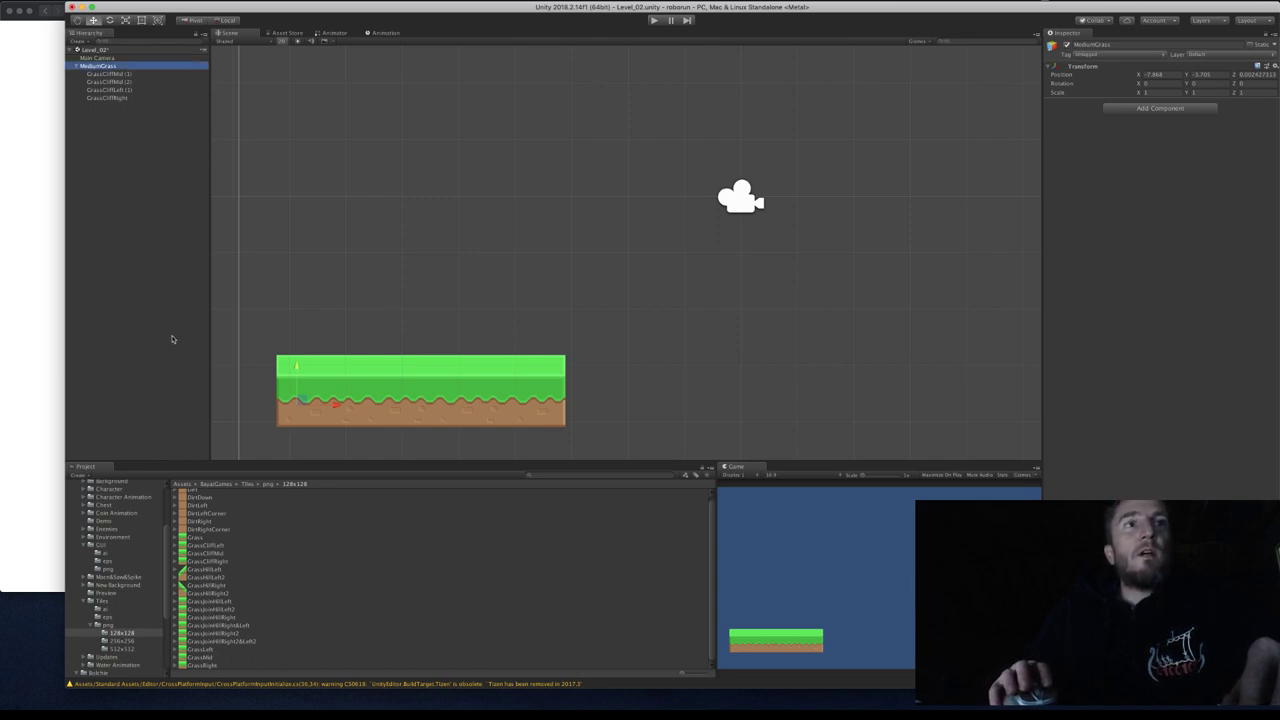
{"action": "scroll", "coordinate": [115, 537], "scroll_direction": "up", "scroll_amount": 5}
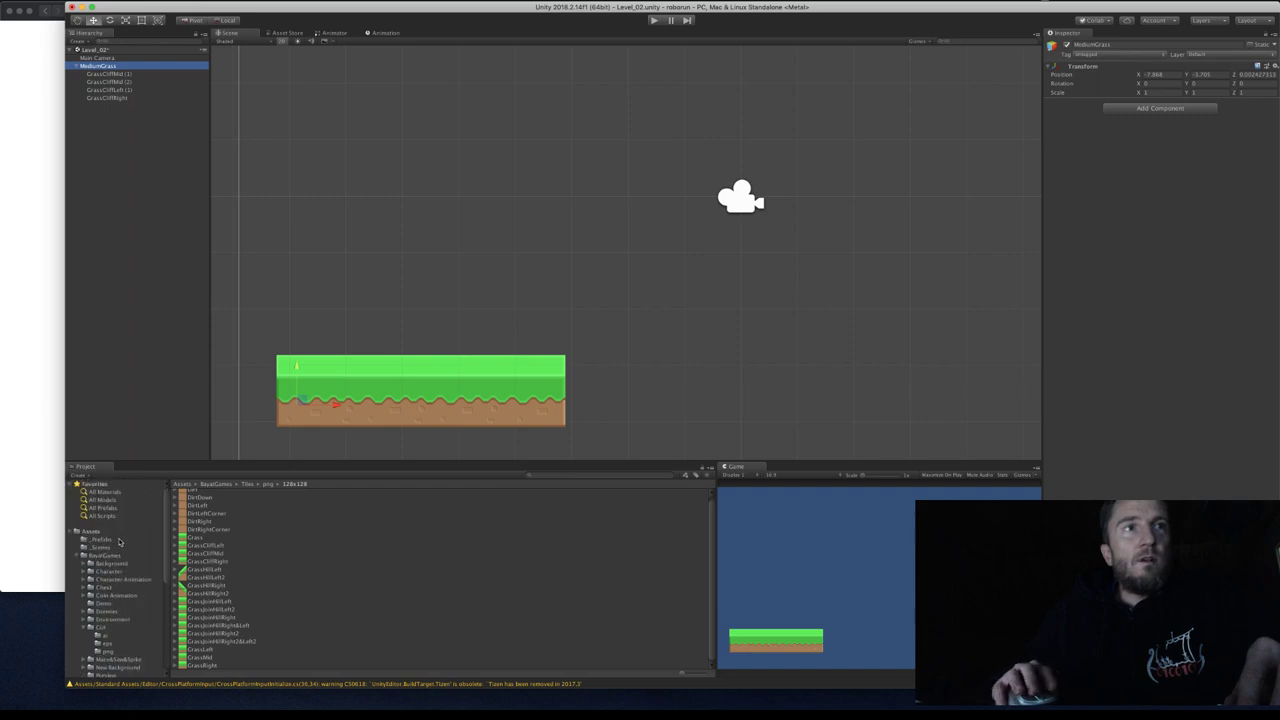
{"action": "left_click", "coordinate": [117, 540]}
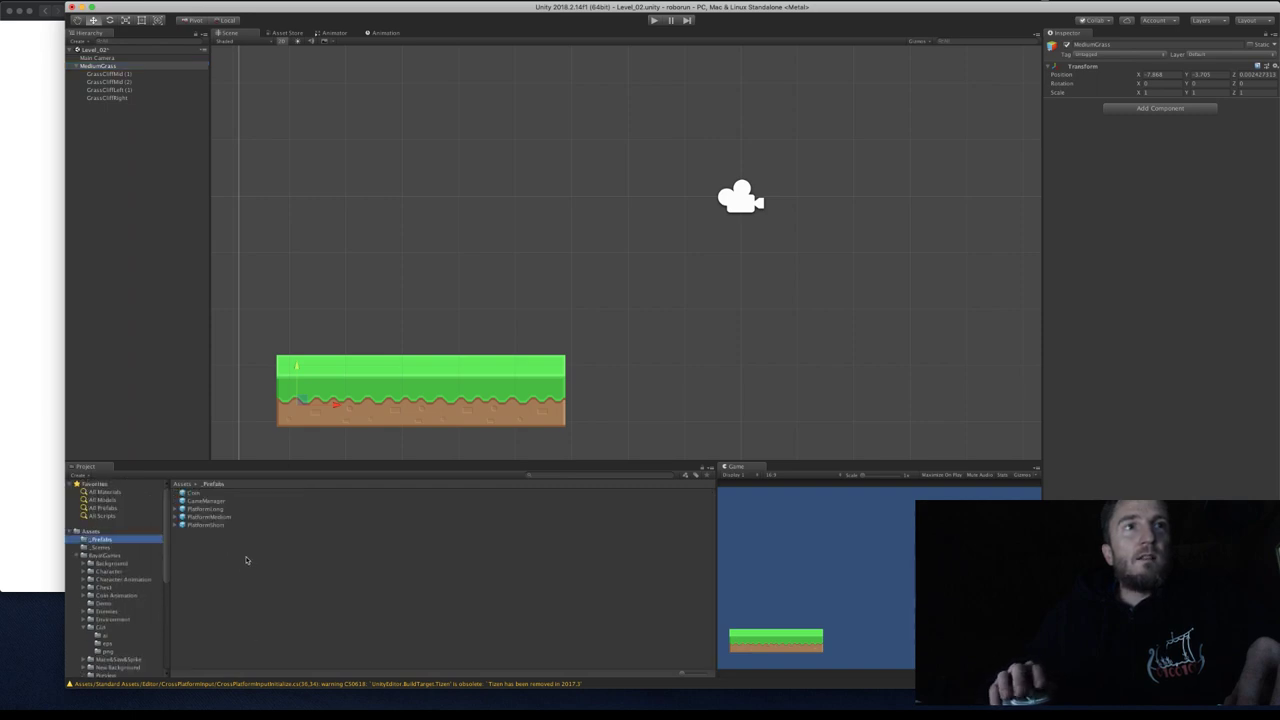
{"action": "right_click", "coordinate": [246, 560]}
{"action": "mouse_move", "coordinate": [320, 483]}
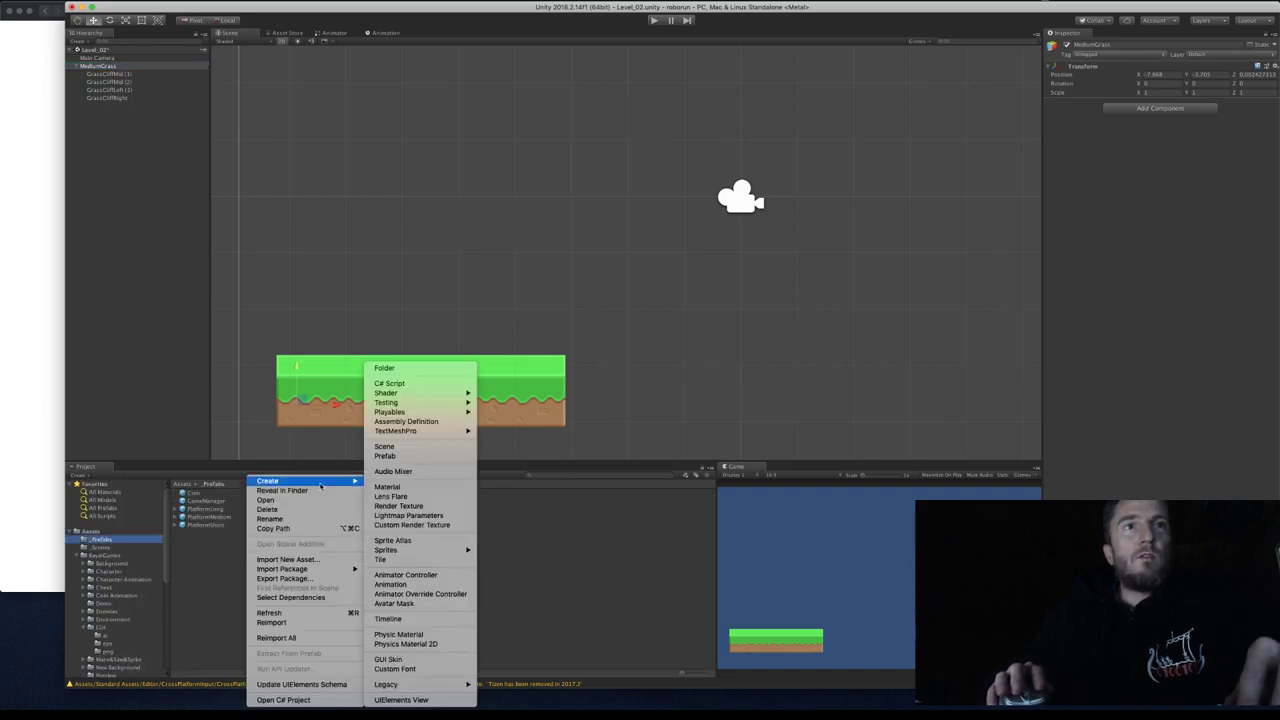
{"action": "left_click", "coordinate": [386, 456]}
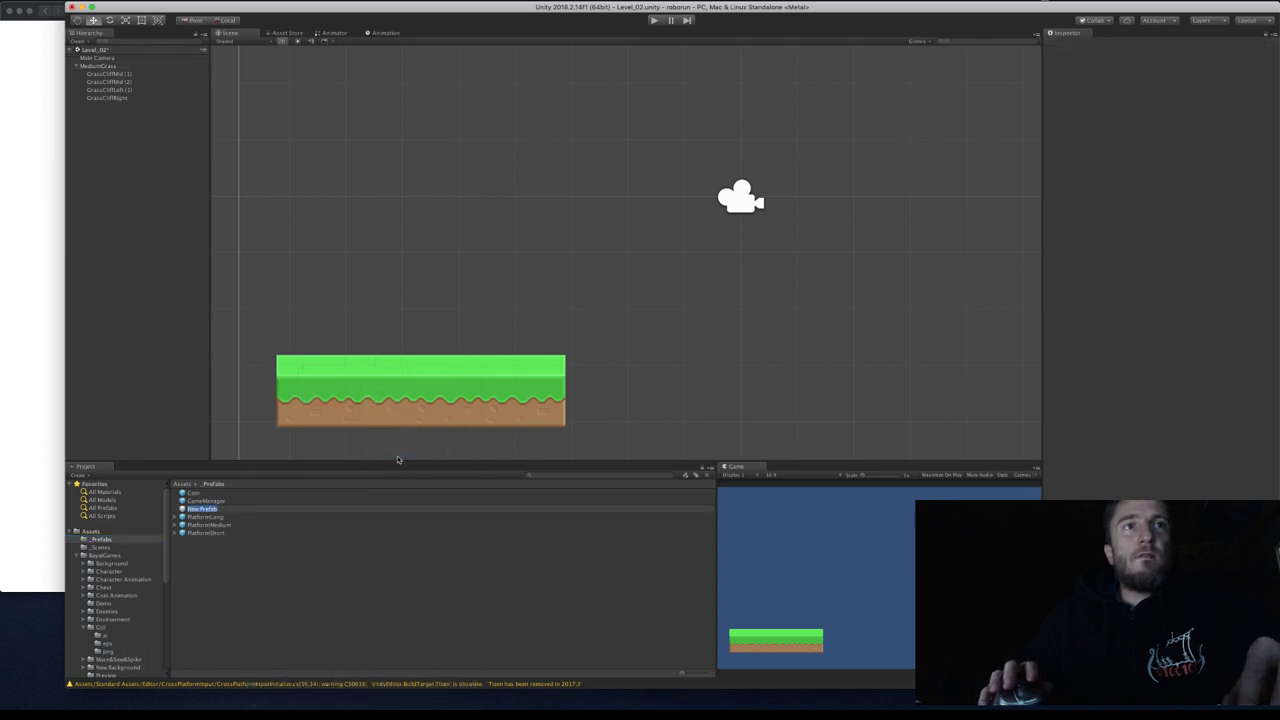
{"action": "type", "text": "Mi"}
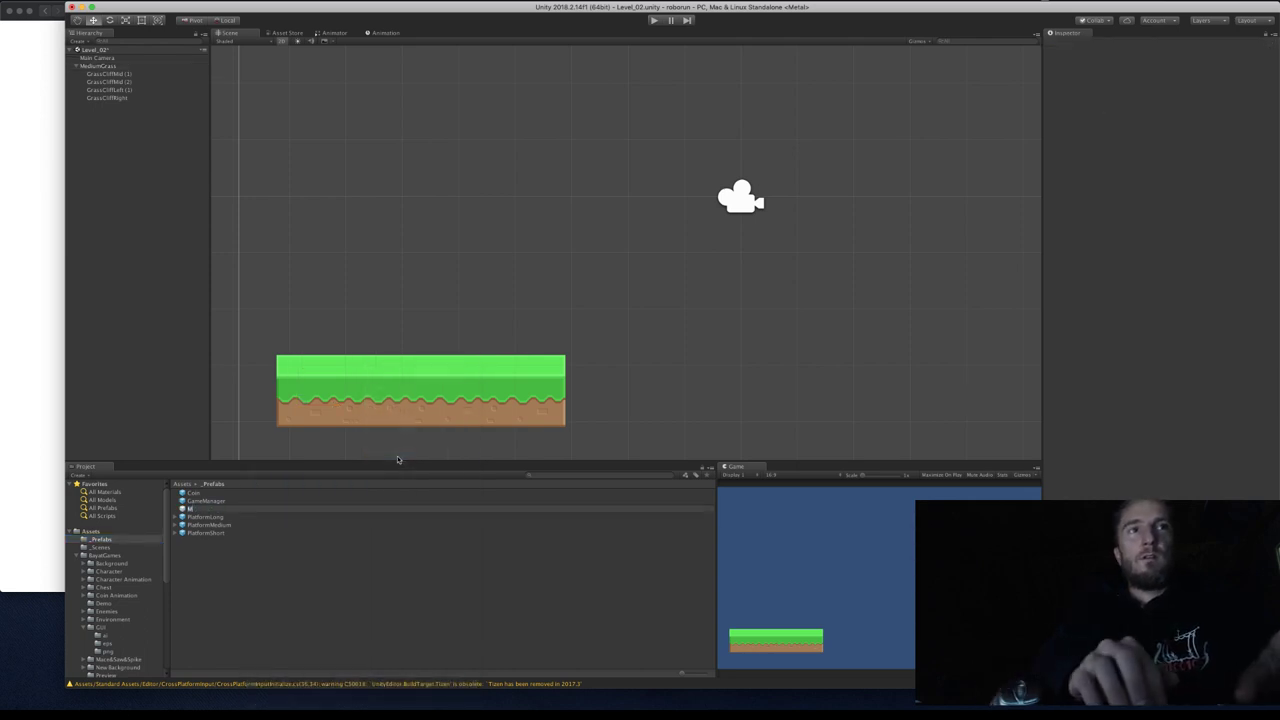
{"action": "type", "text": "diumGrass"}
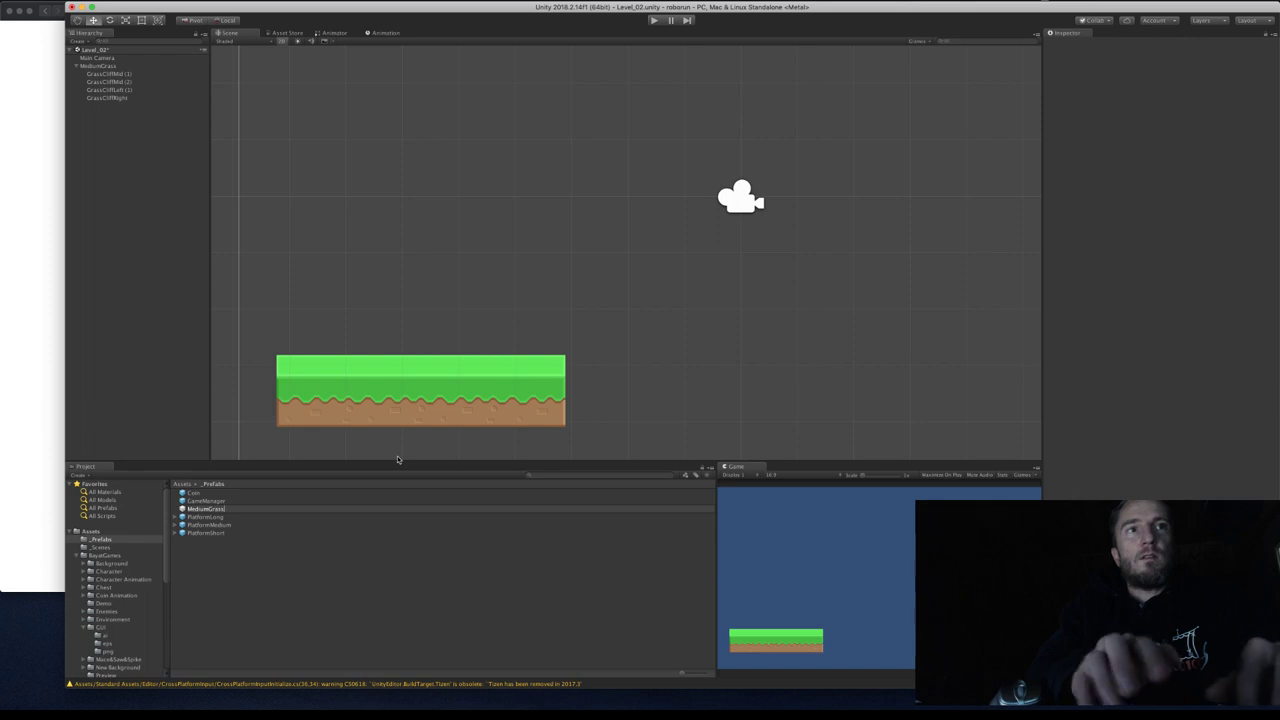
{"action": "key", "text": "Return"}
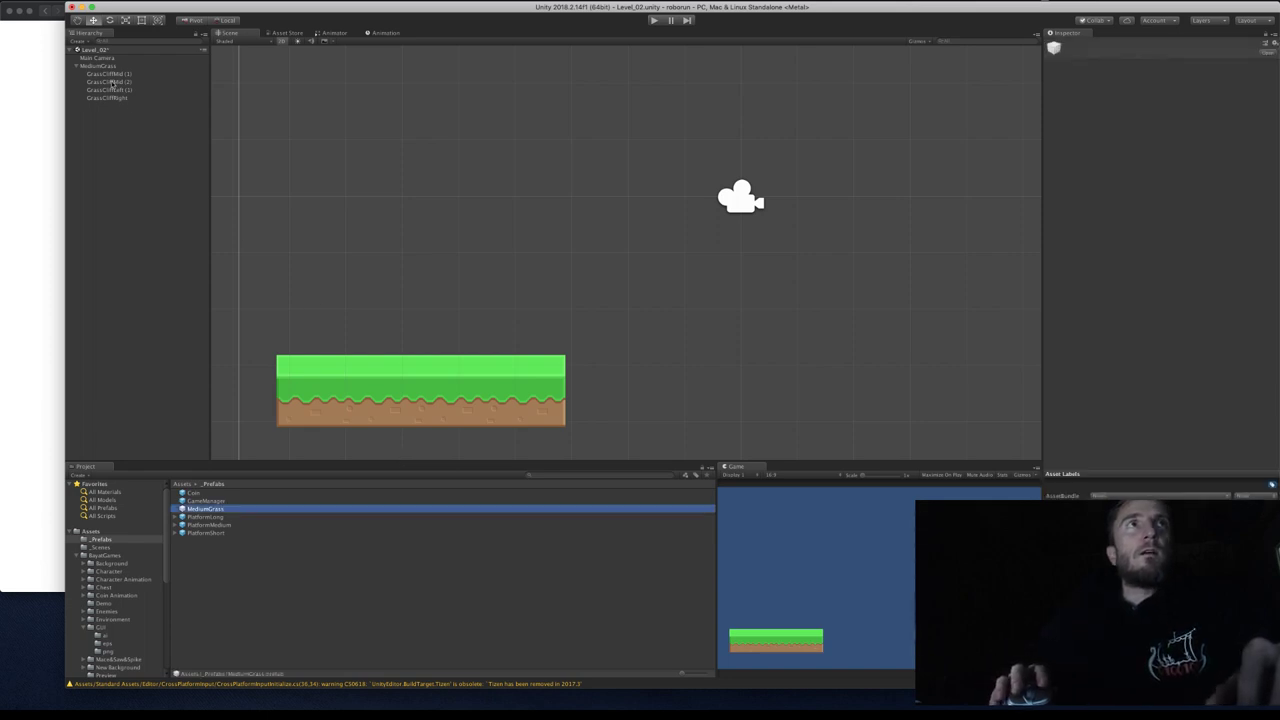
Try to store MediumGrass together with its four selected child tiles in the MediumGrass prefab.
{"action": "left_click", "coordinate": [111, 66]}
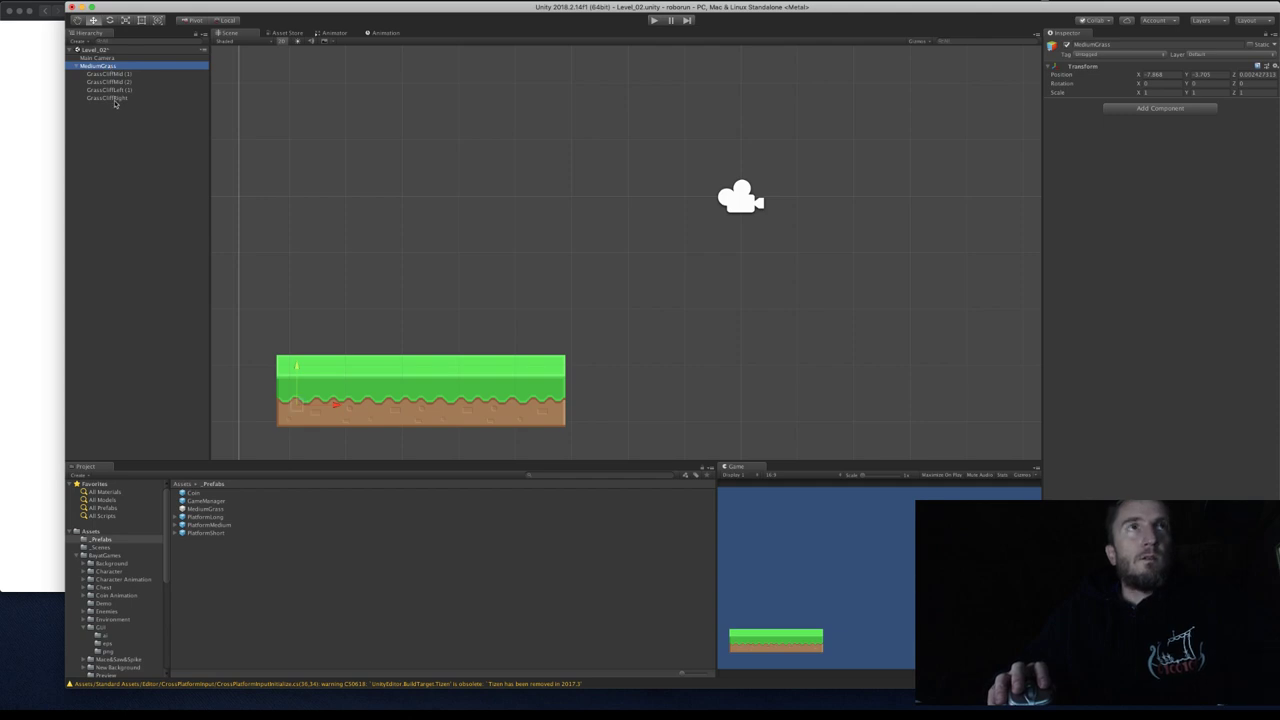
{"action": "left_click", "coordinate": [112, 98], "text": "shift"}
{"action": "left_click_drag", "start_coordinate": [108, 68], "coordinate": [205, 512]}
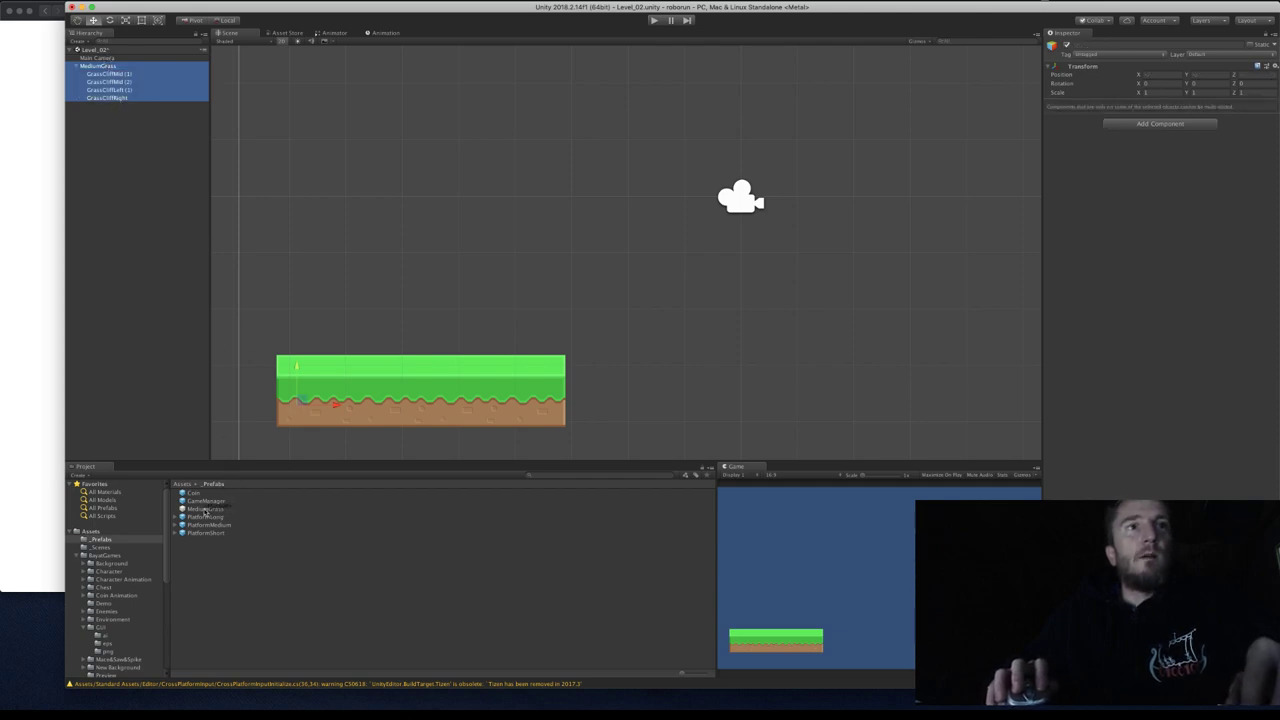
Assign only the MediumGrass parent to its prefab and place two prefab copies at about X -0.9, Y -3.5 and X -4.1, Y -1.1.
{"action": "left_click", "coordinate": [97, 66]}
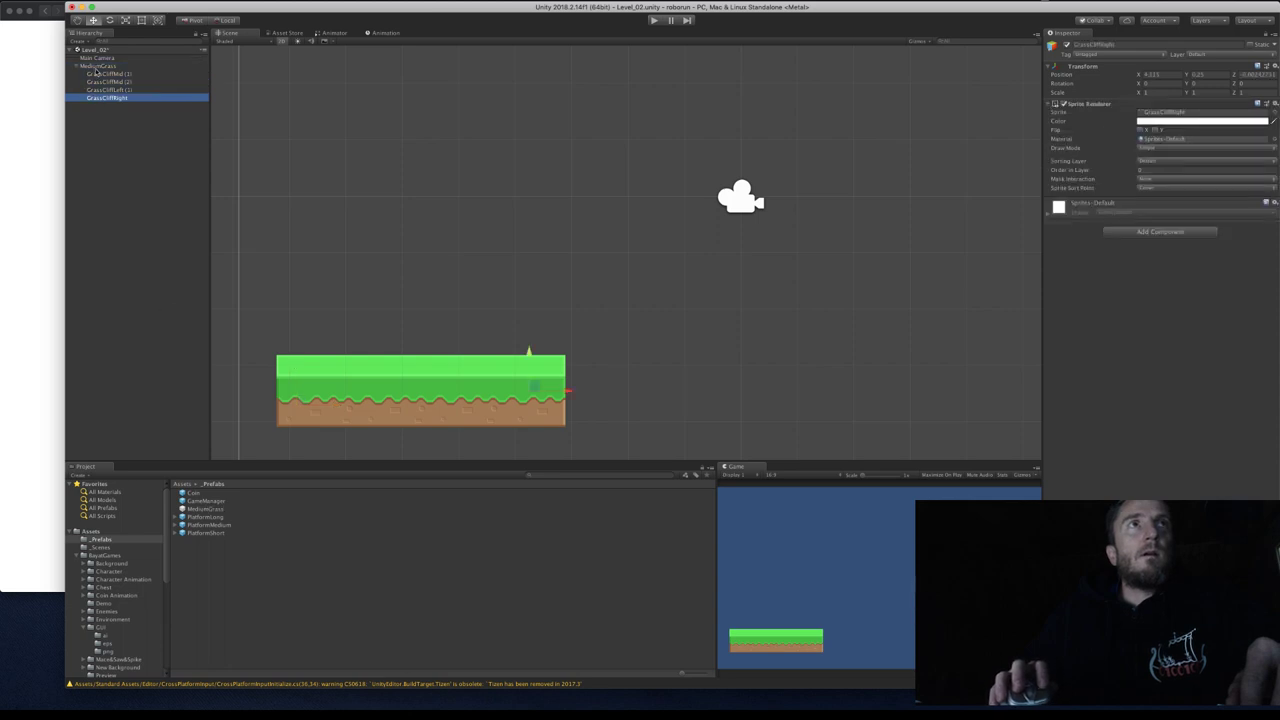
{"action": "left_click_drag", "start_coordinate": [97, 66], "coordinate": [701, 414]}
{"action": "left_click", "coordinate": [210, 511]}
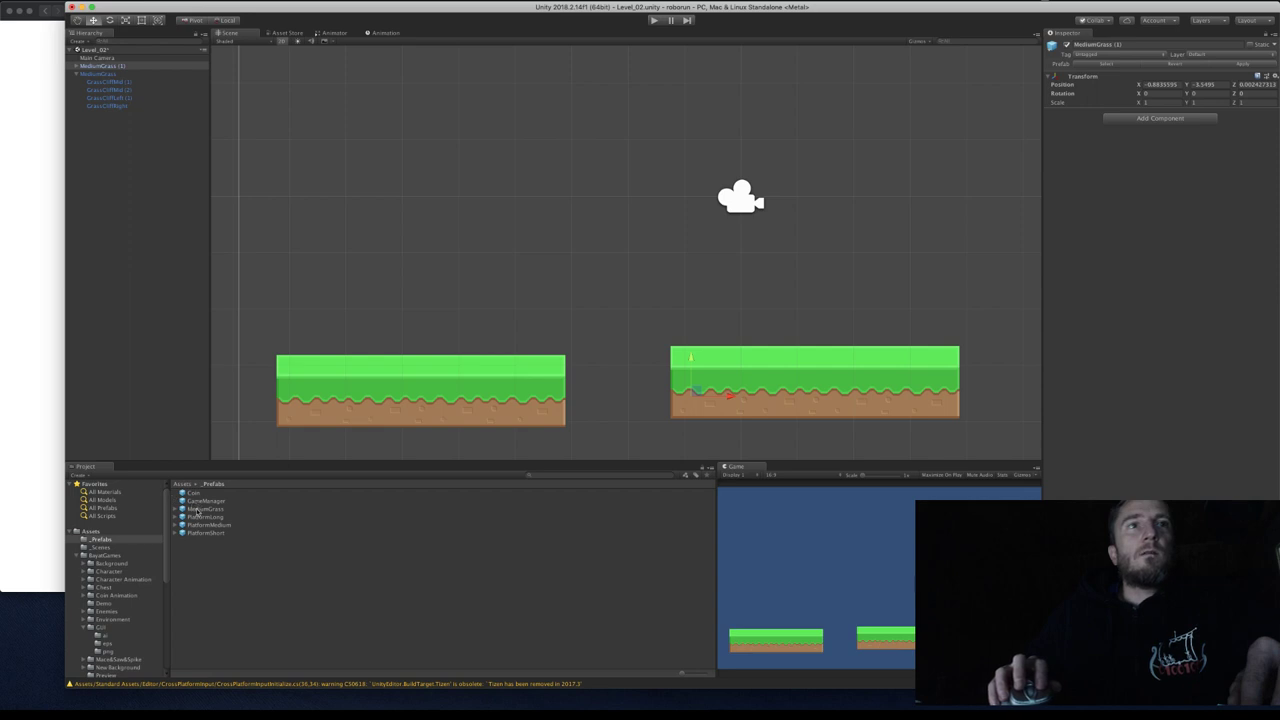
{"action": "left_click_drag", "start_coordinate": [197, 510], "coordinate": [512, 260]}
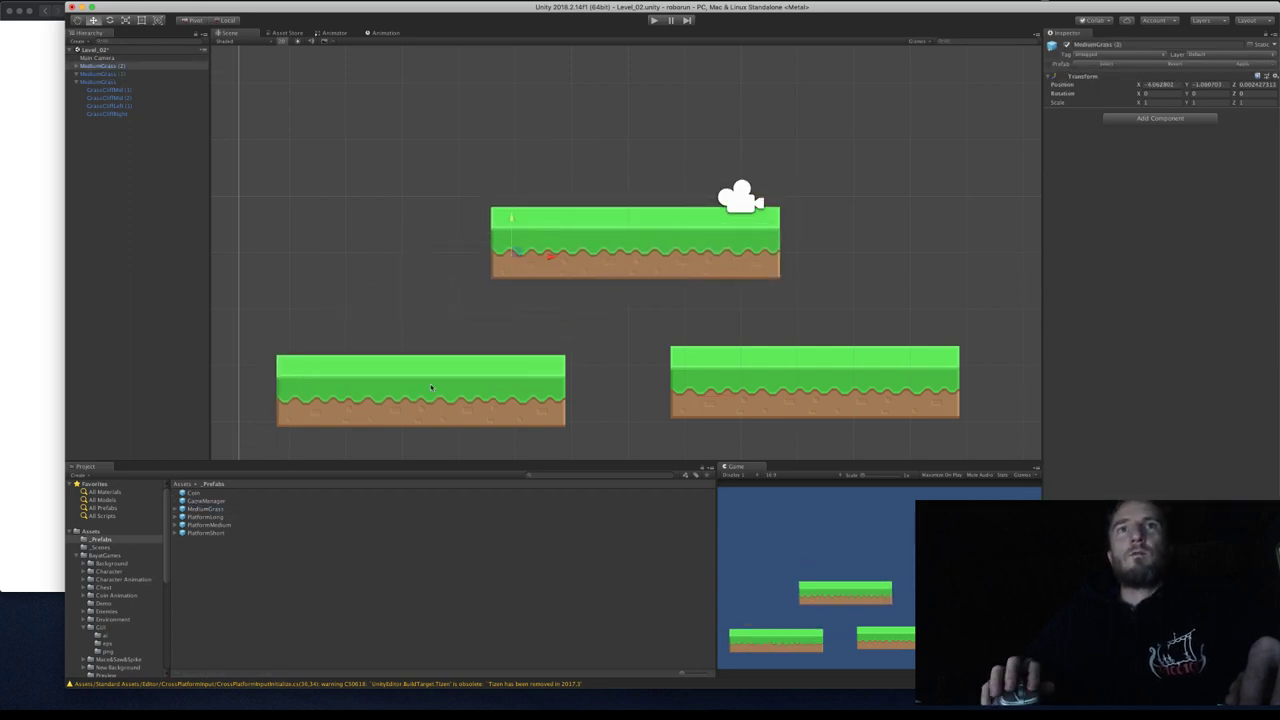
{"action": "left_click", "coordinate": [80, 84]}
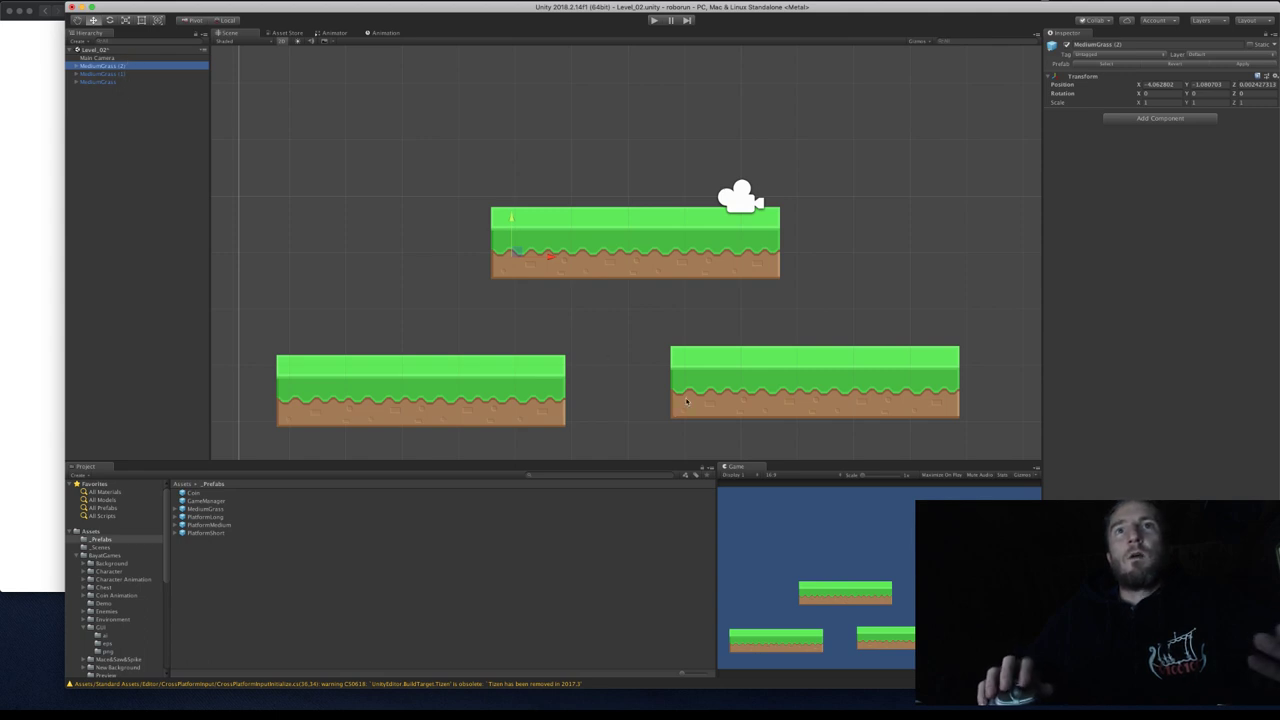
Search the project for Robot and place the CharacterRobotBoy prefab above the lower-left platform, at about X -7.3, Y -0.7.
{"action": "left_click", "coordinate": [629, 476]}
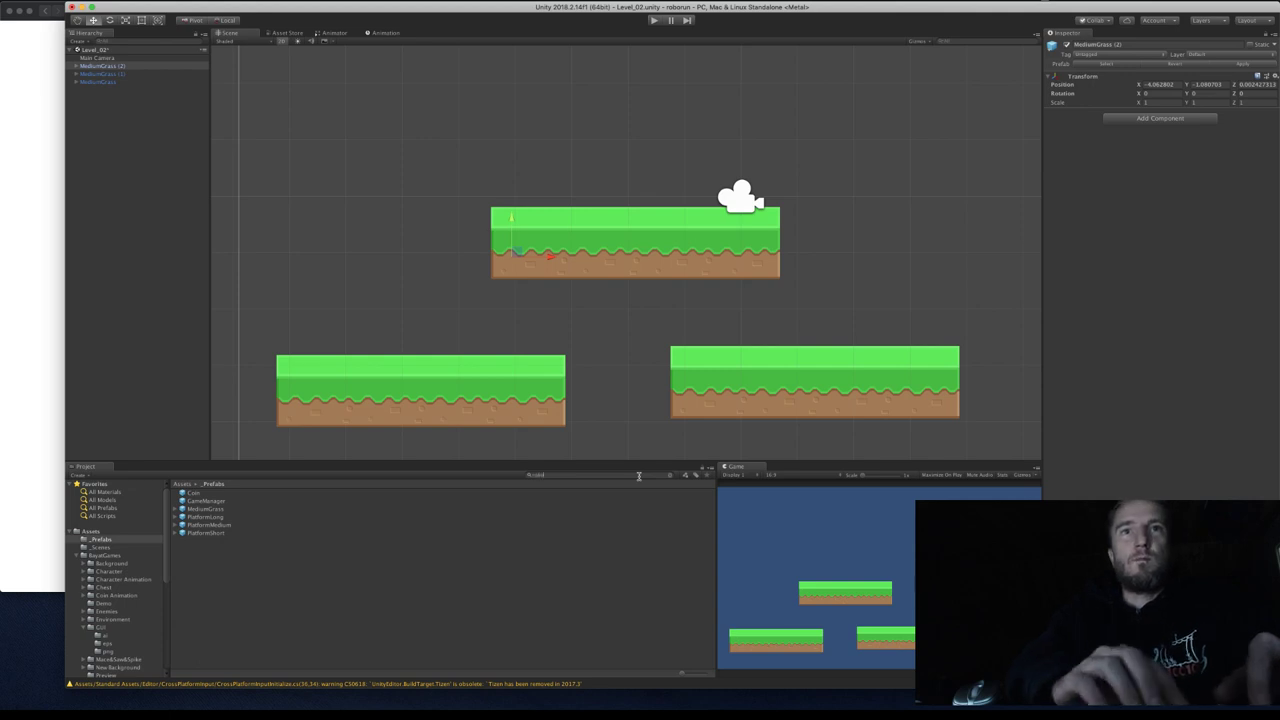
{"action": "type", "text": "Robot"}
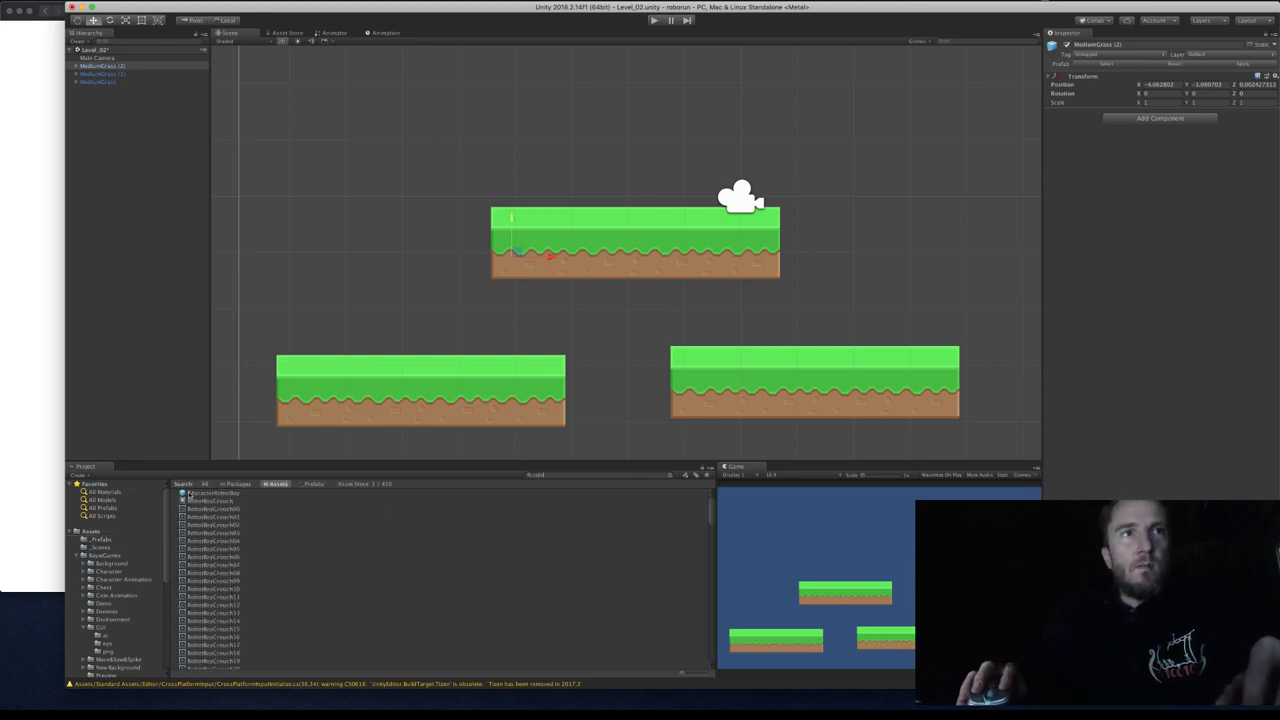
{"action": "left_click", "coordinate": [189, 494]}
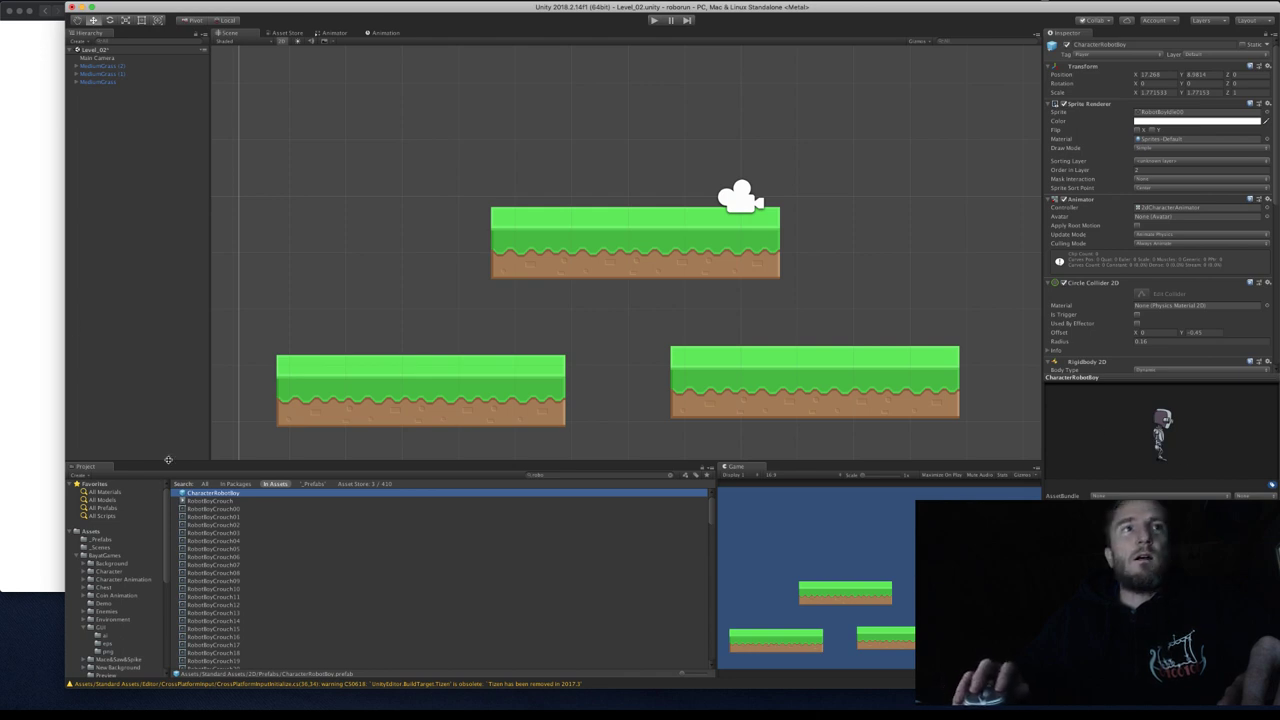
{"action": "left_click_drag", "start_coordinate": [190, 497], "coordinate": [330, 240]}
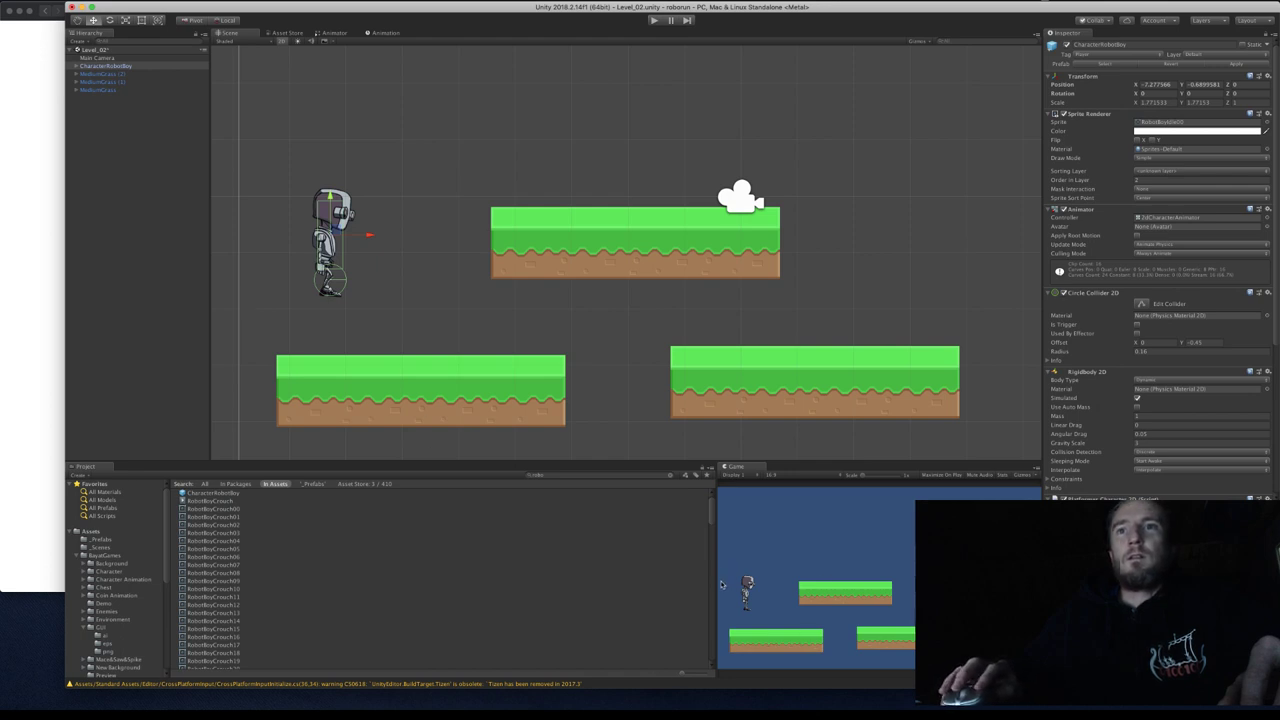
Run the scene to test how the robot behaves above the platforms, and stop the test.
{"action": "scroll", "coordinate": [563, 403], "scroll_direction": "down", "scroll_amount": 5}
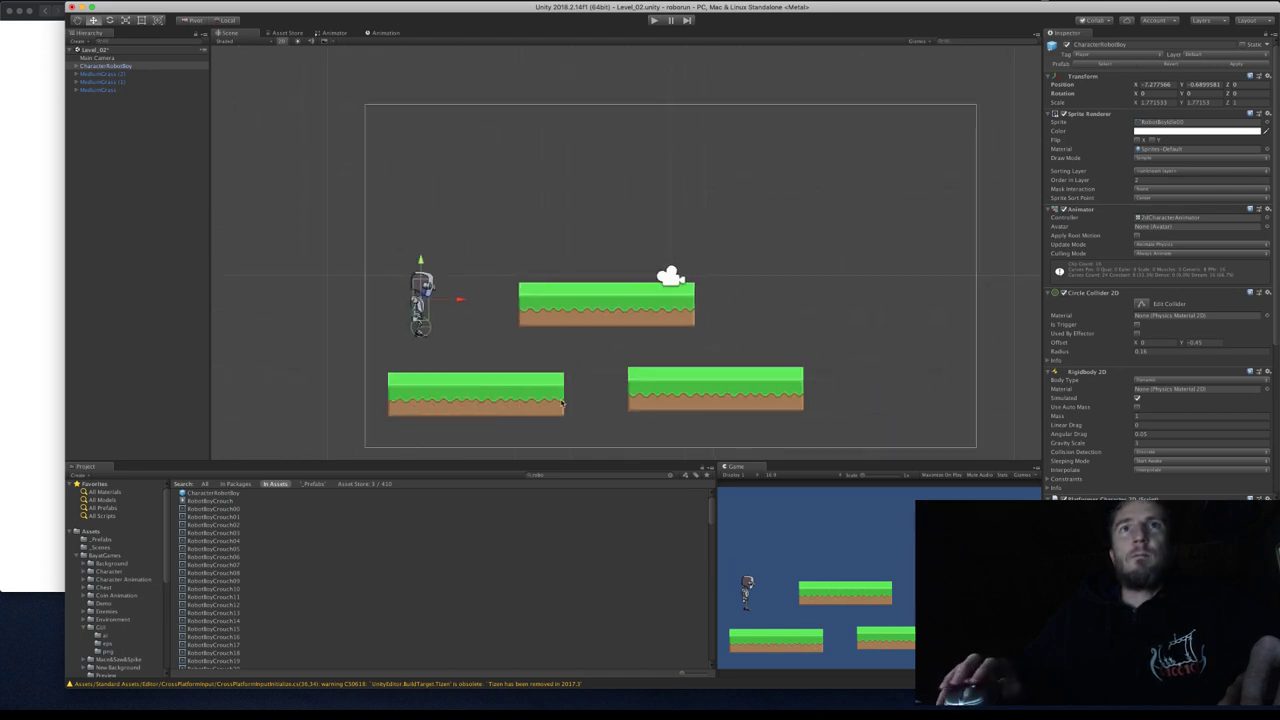
{"action": "left_click", "coordinate": [653, 20]}
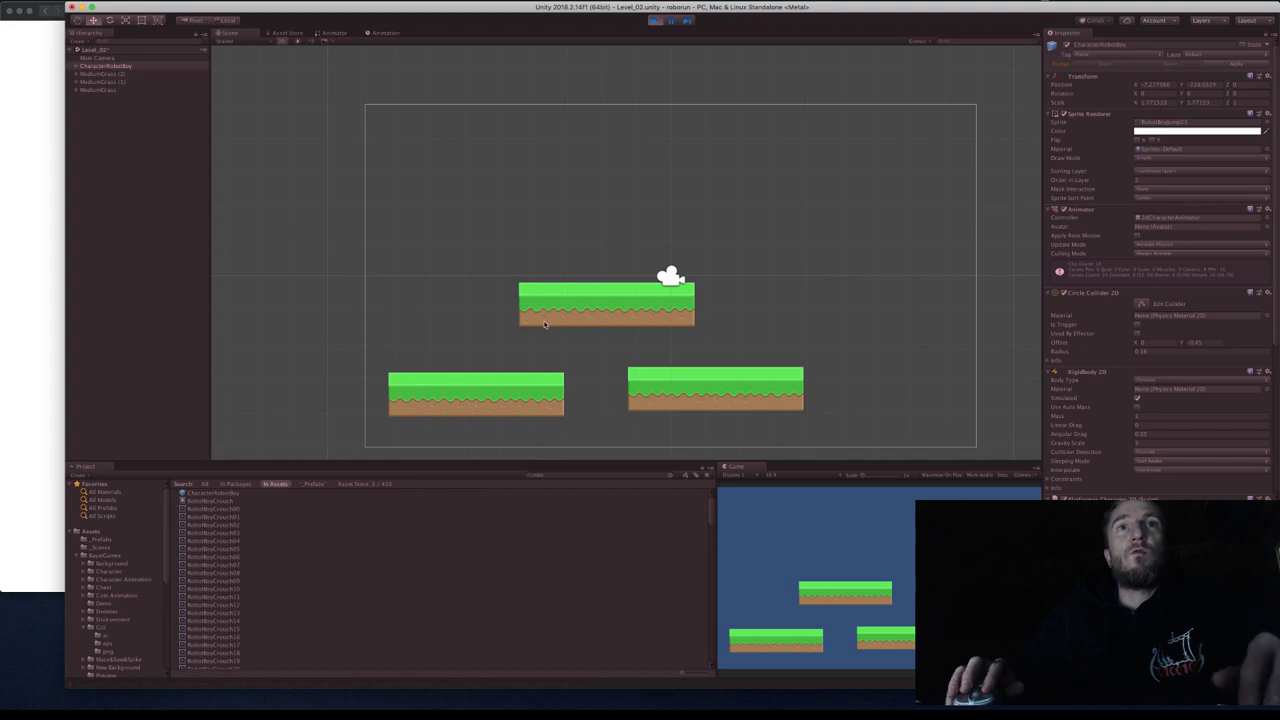
{"action": "left_click", "coordinate": [655, 20]}
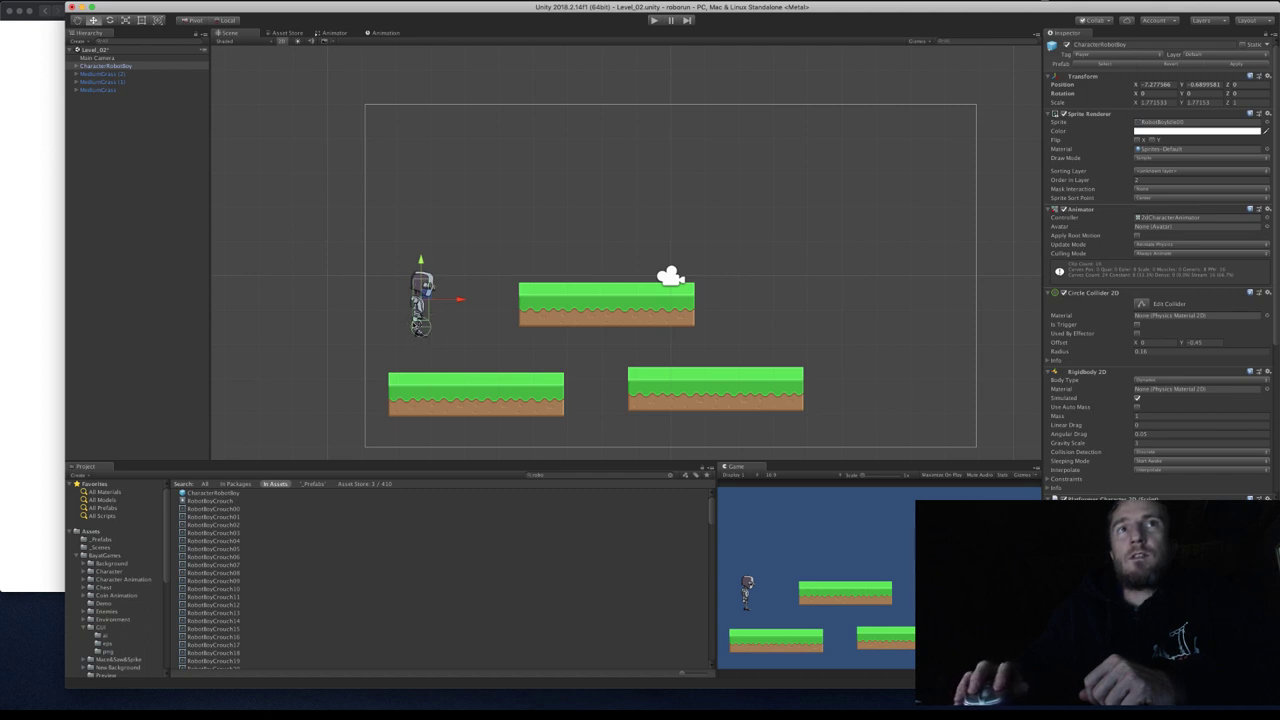
Examine the robot's Circle Collider 2D, Rigidbody 2D, platformer scripts and Box Collider 2D, including the box collider's editable outline.
{"action": "scroll", "coordinate": [362, 295], "scroll_direction": "up", "scroll_amount": 5}
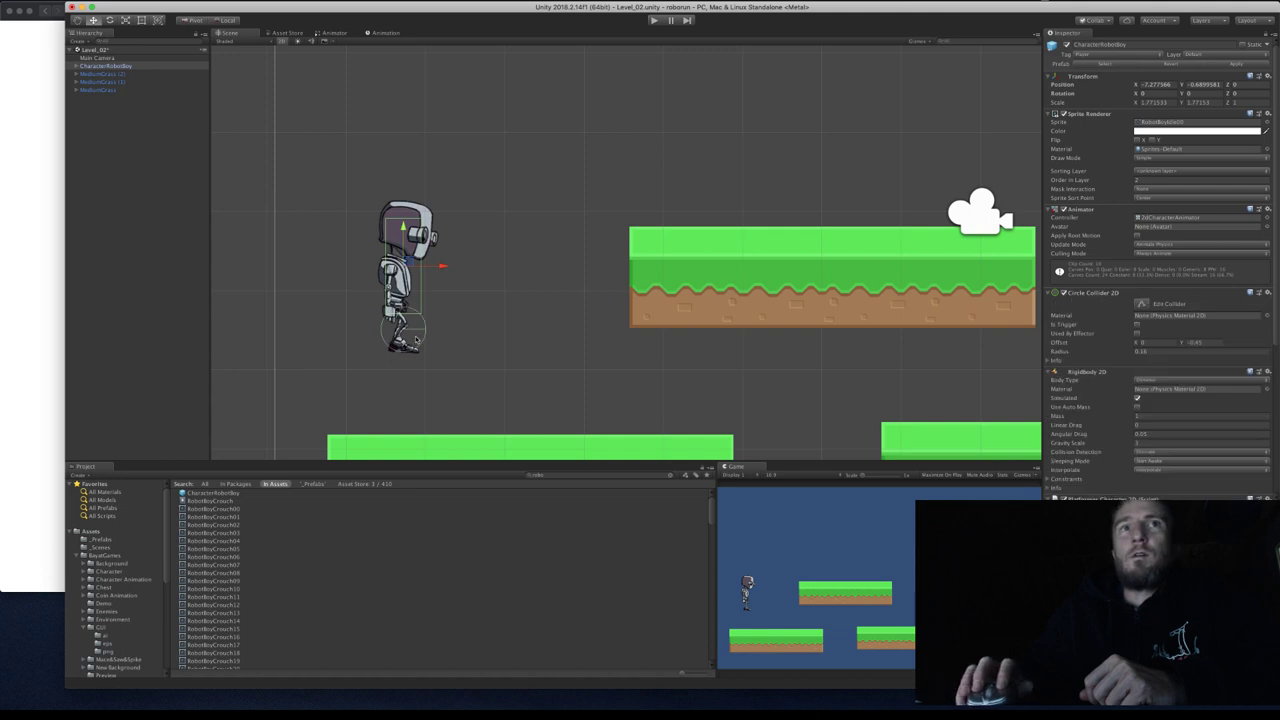
{"action": "scroll", "coordinate": [1094, 409], "scroll_direction": "down", "scroll_amount": 5}
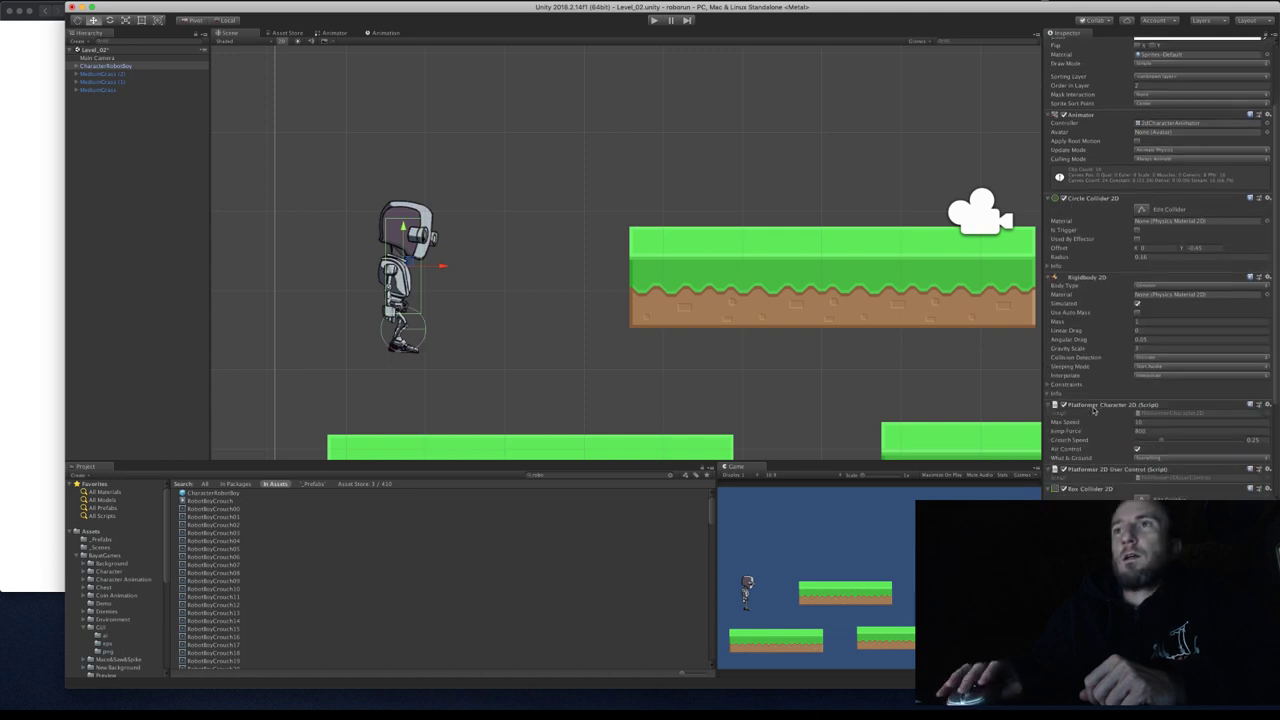
{"action": "scroll", "coordinate": [1094, 409], "scroll_direction": "down", "scroll_amount": 4}
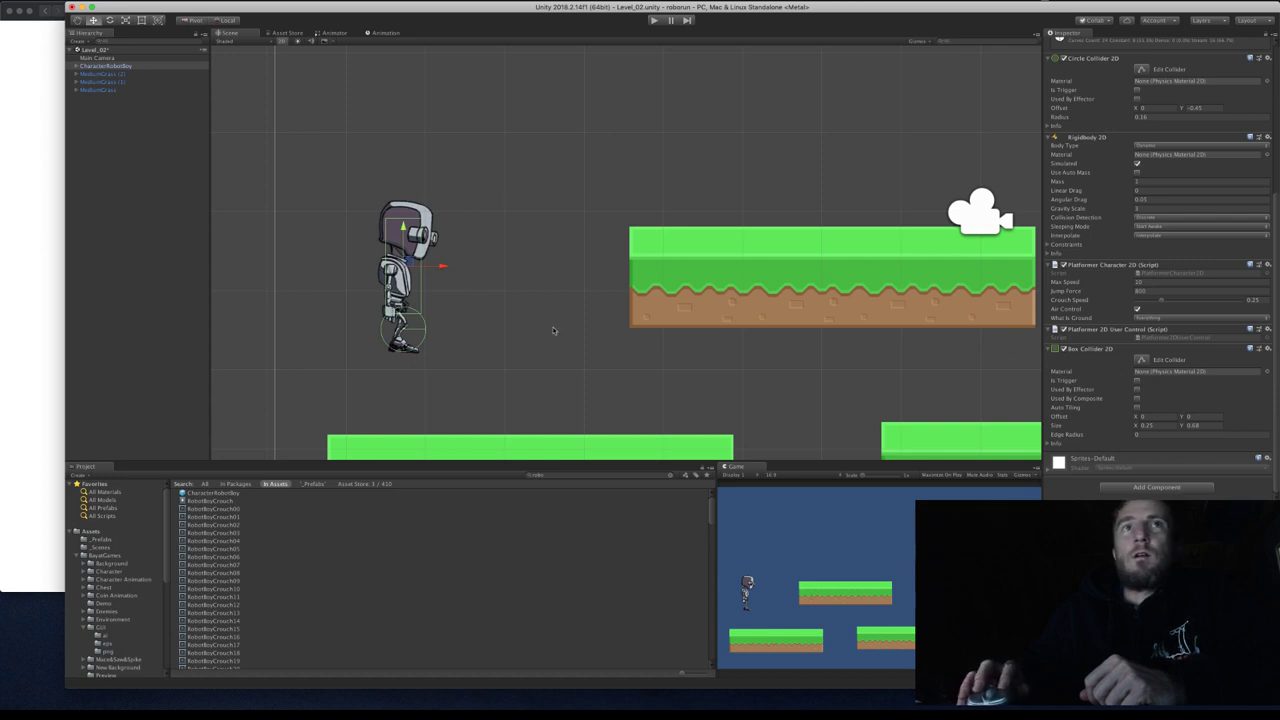
{"action": "left_click", "coordinate": [1143, 360]}
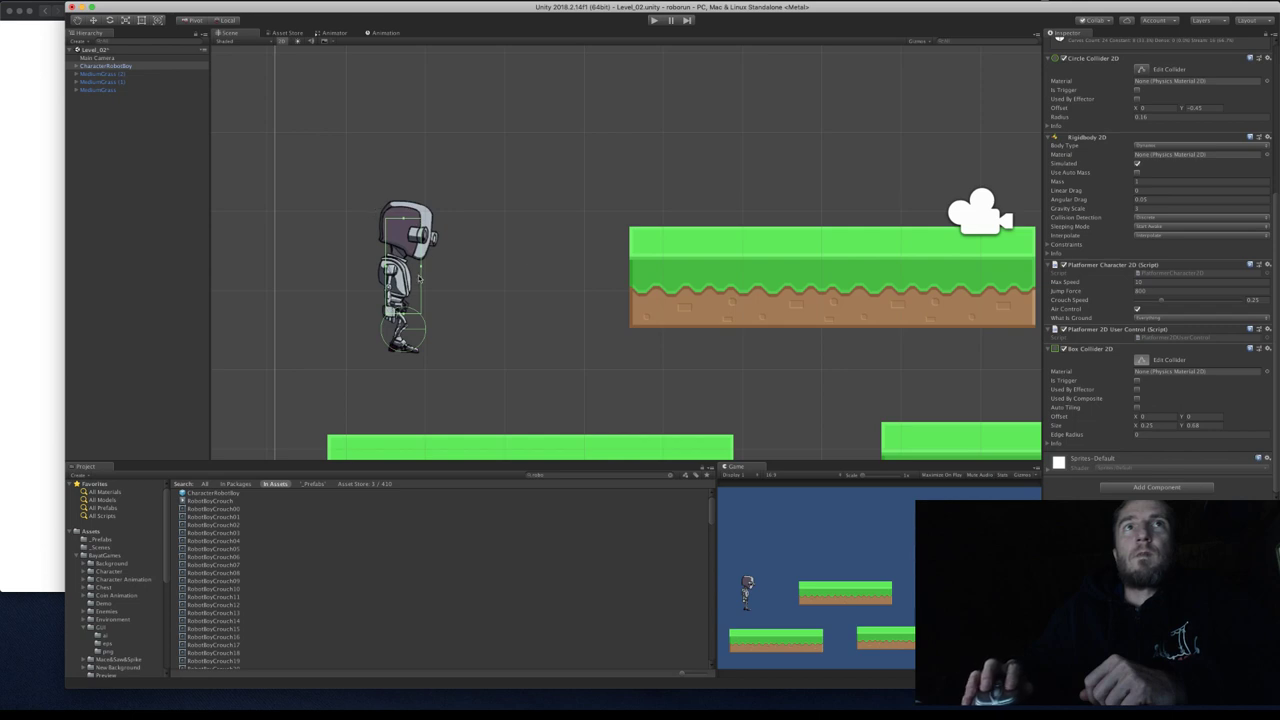
{"action": "key", "text": "w"}
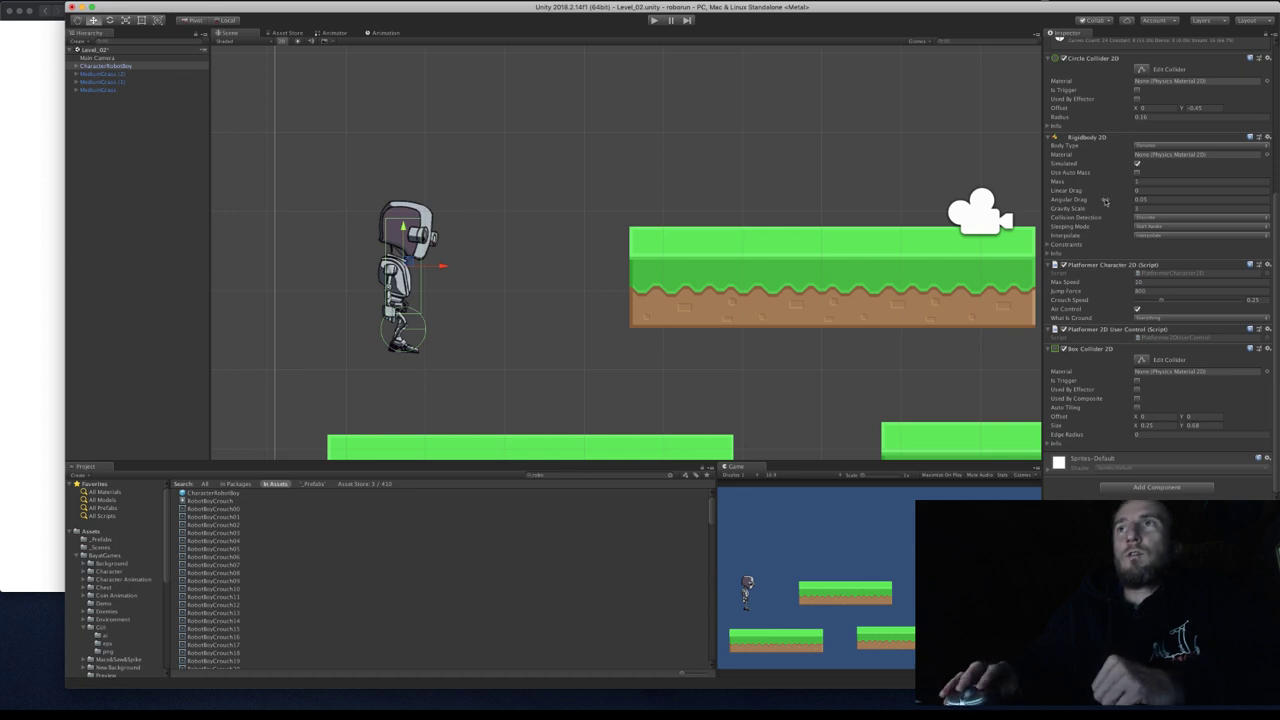
{"action": "scroll", "coordinate": [1095, 230], "scroll_direction": "up", "scroll_amount": 3}
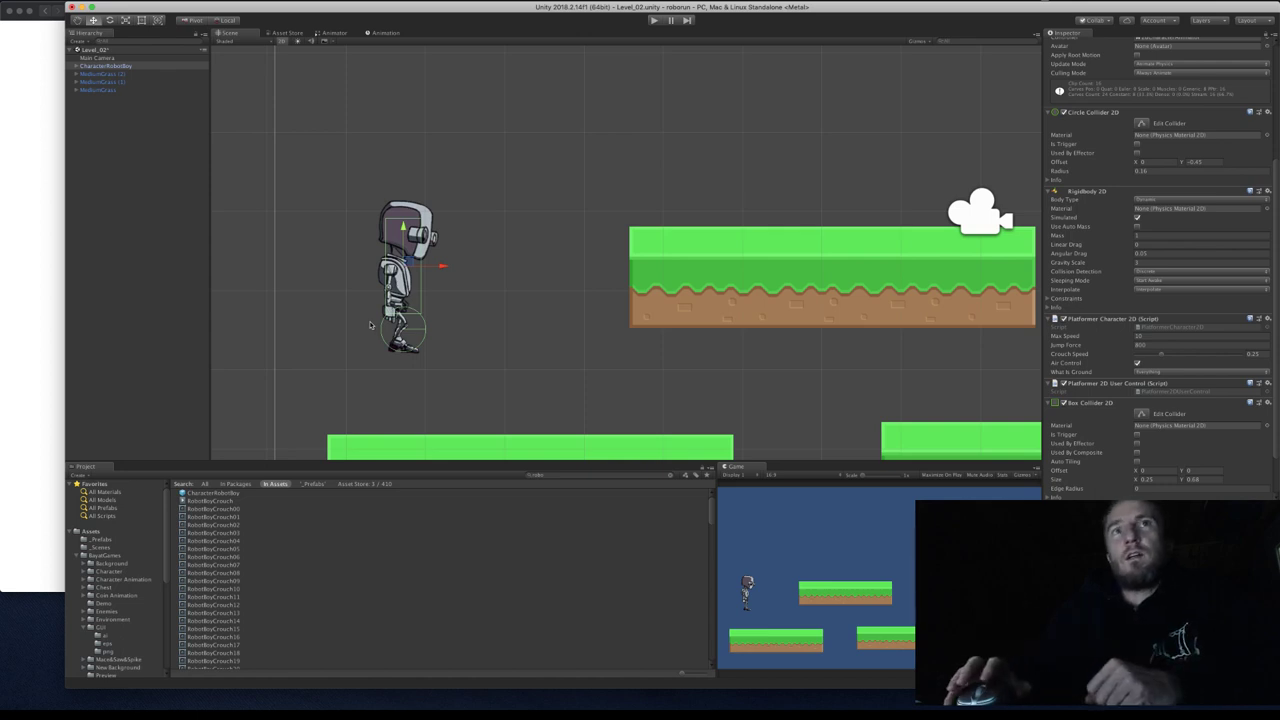
{"action": "scroll", "coordinate": [400, 408], "scroll_direction": "down", "scroll_amount": 5}
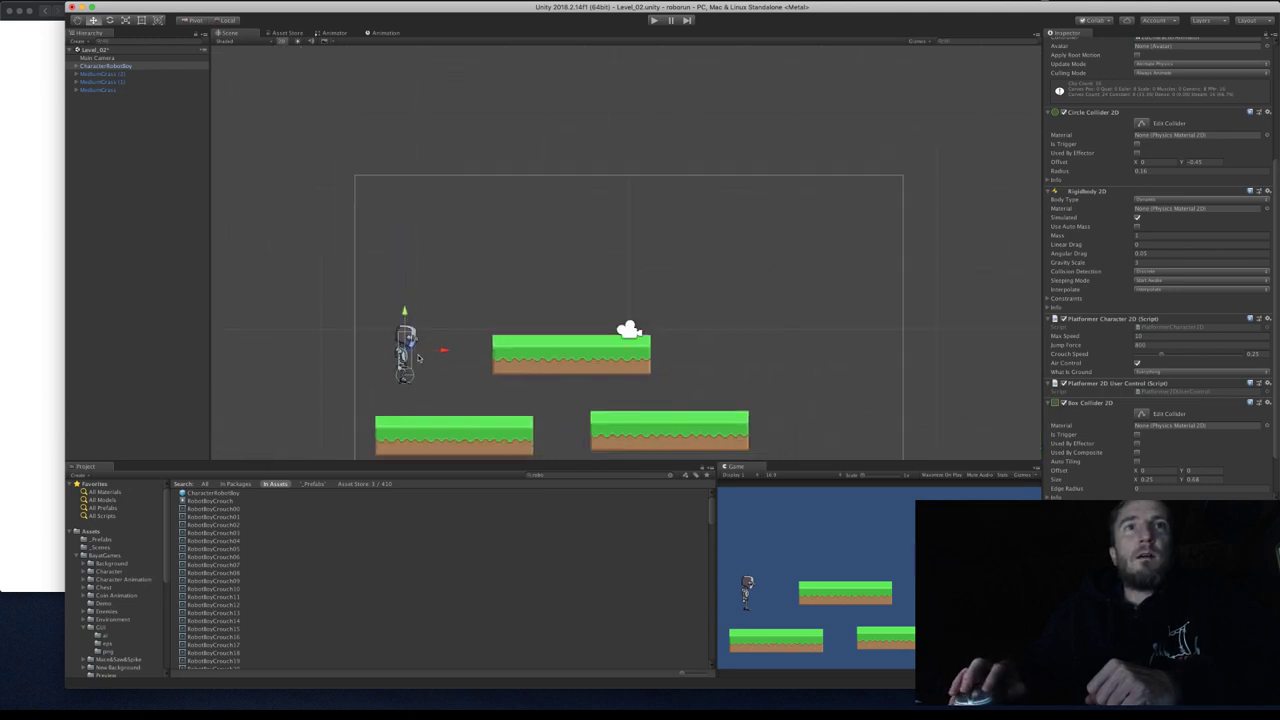
{"action": "middle_click_drag", "start_coordinate": [337, 392], "coordinate": [331, 283]}
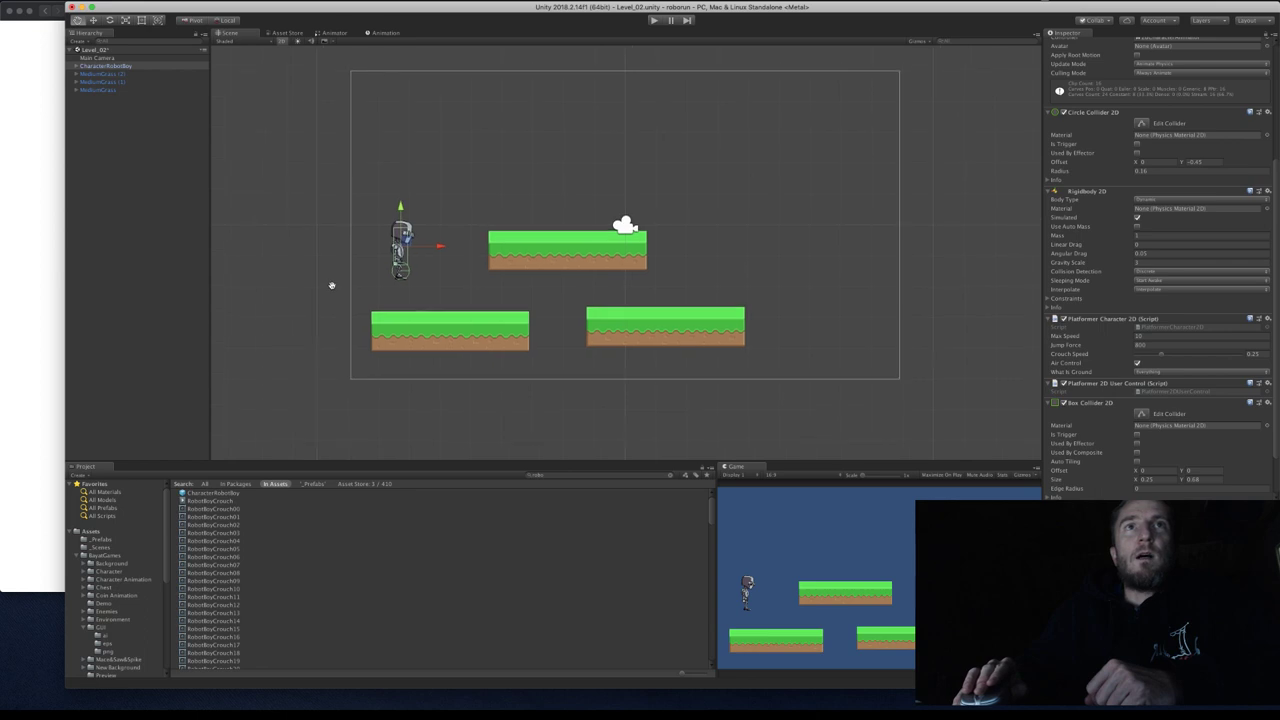
Add a Box Collider 2D component to the MediumGrass prefab in the _Prefabs folder.
{"action": "left_click", "coordinate": [107, 548]}
{"action": "left_click", "coordinate": [110, 540]}
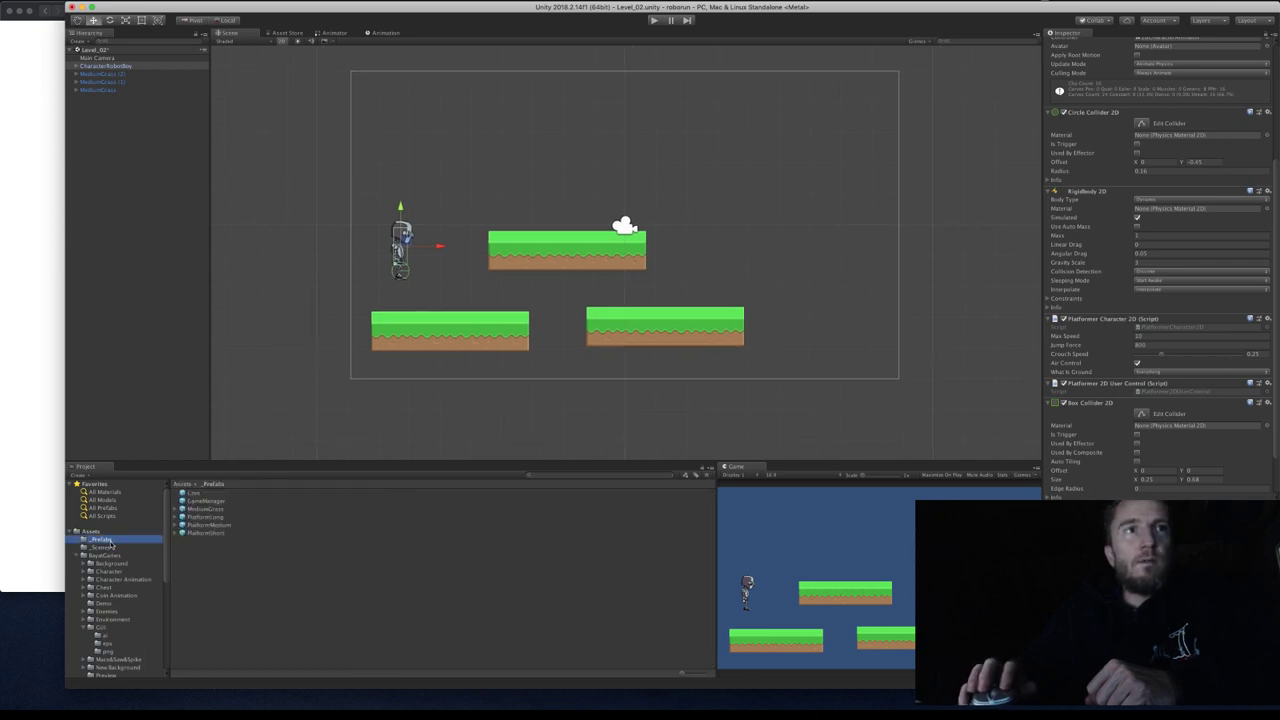
{"action": "left_click", "coordinate": [206, 510]}
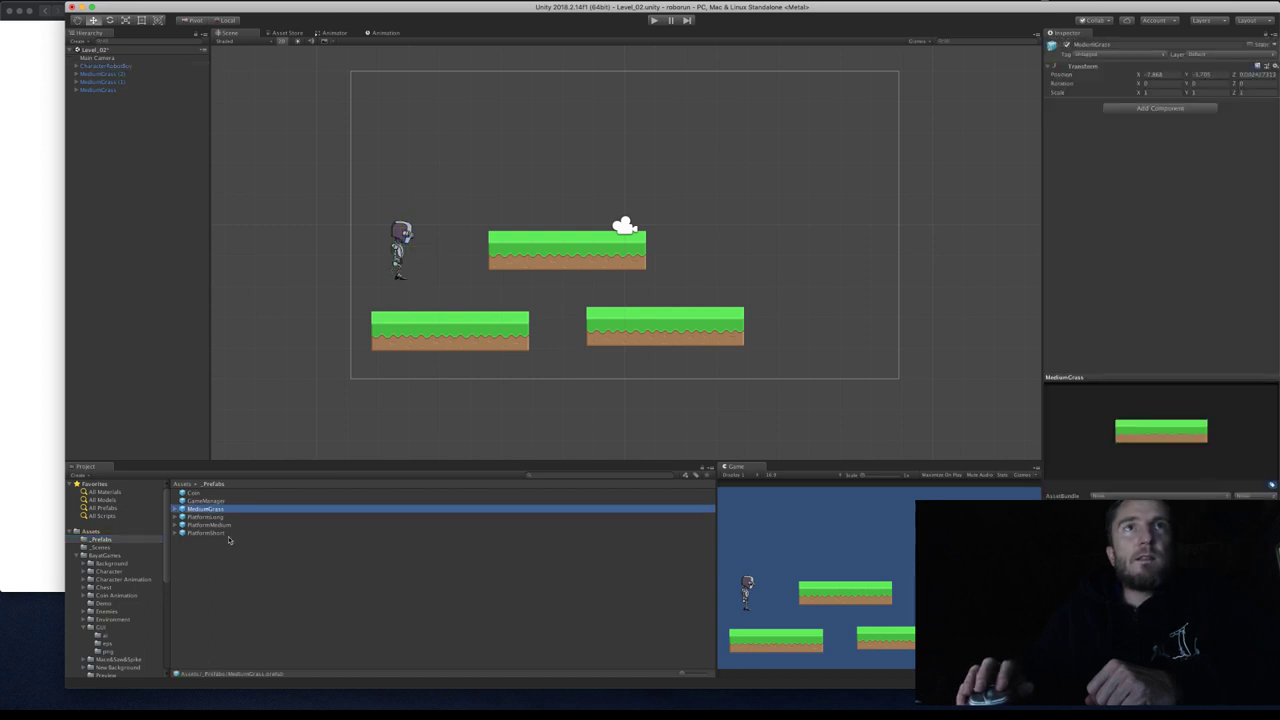
{"action": "left_click", "coordinate": [1142, 109]}
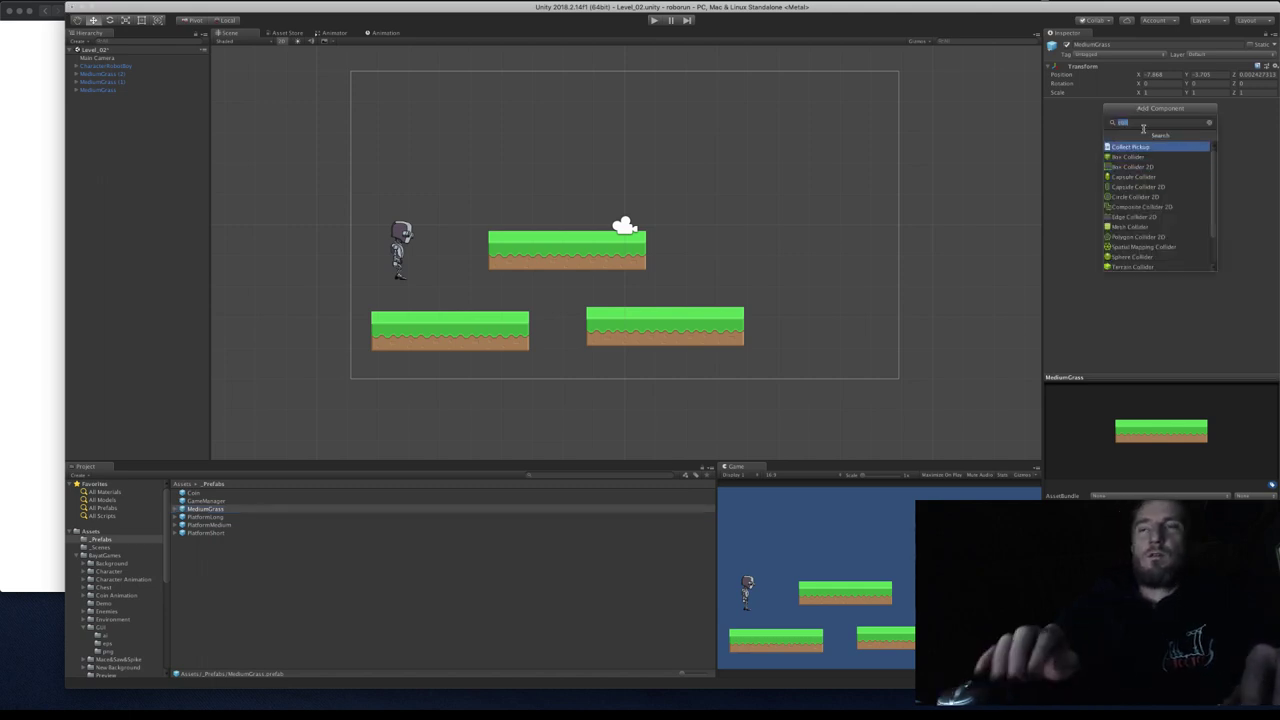
{"action": "key", "text": "BackSpace"}
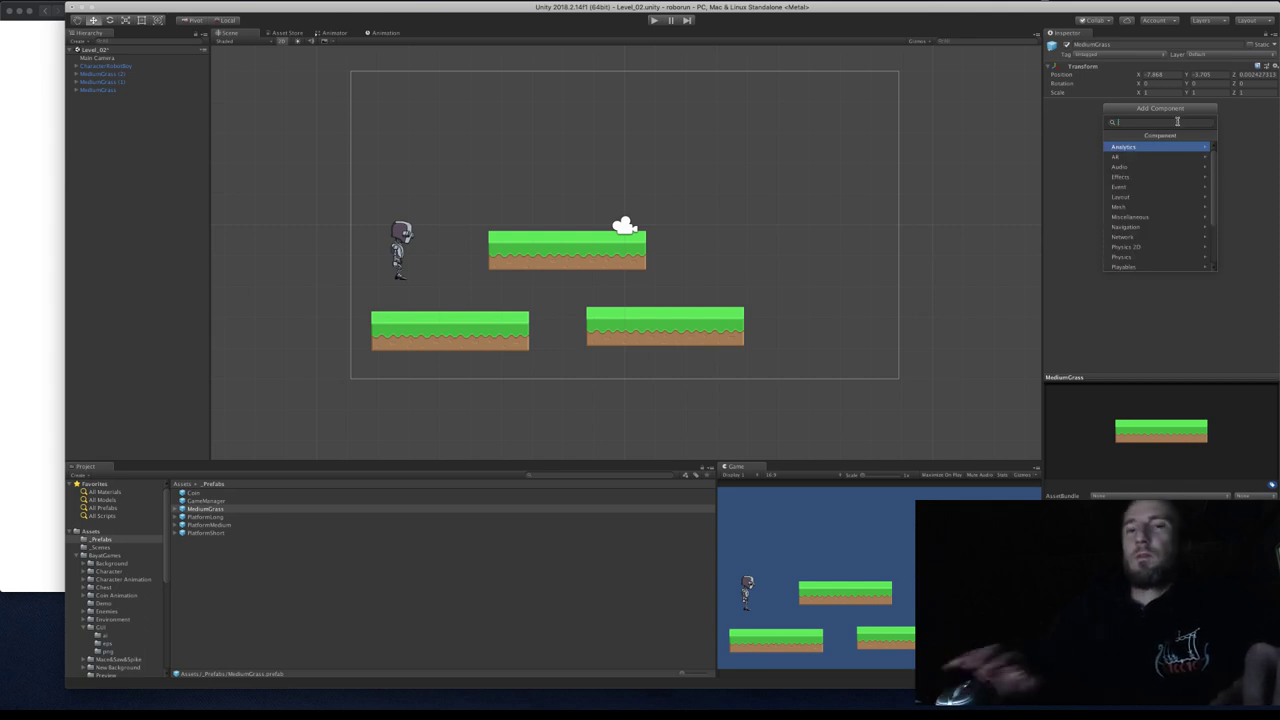
{"action": "type", "text": "coll"}
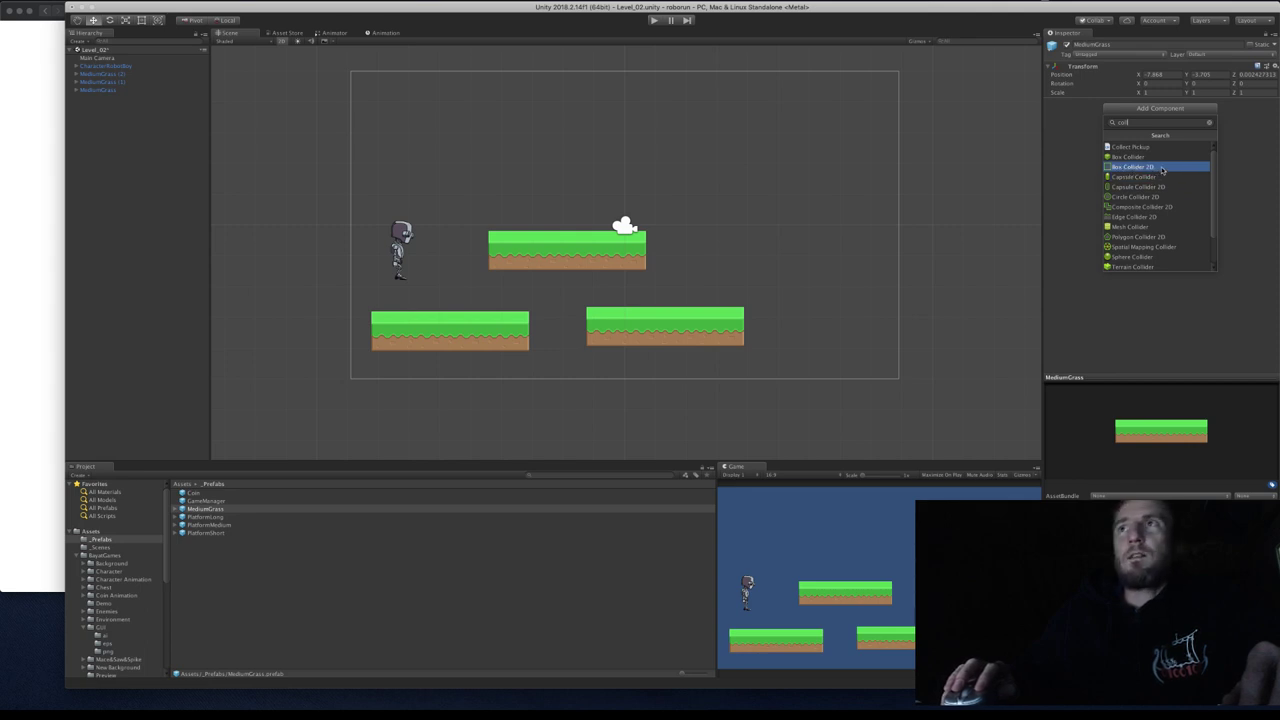
{"action": "left_click", "coordinate": [1162, 168]}
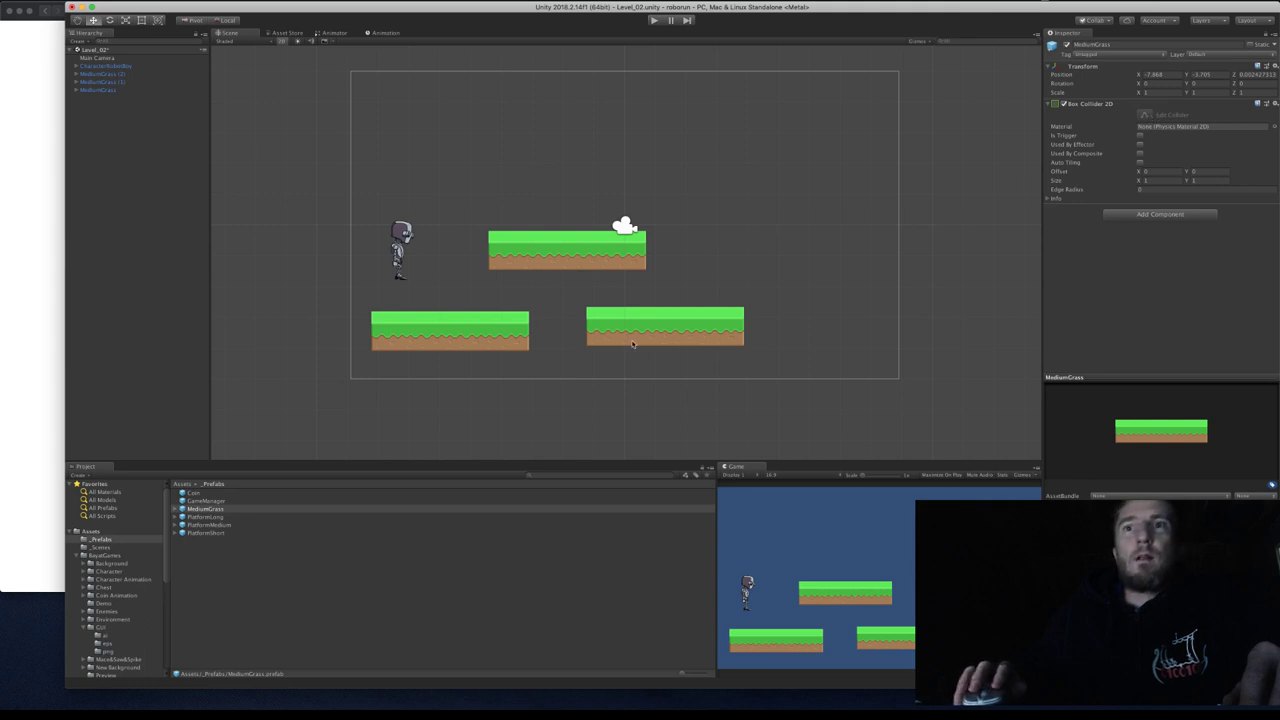
Place another MediumGrass prefab copy at the upper right of the camera view, at about X 4.9, Y 1.9.
{"action": "scroll", "coordinate": [480, 294], "scroll_direction": "up", "scroll_amount": 5}
{"action": "scroll", "coordinate": [480, 294], "scroll_direction": "down", "scroll_amount": 6}
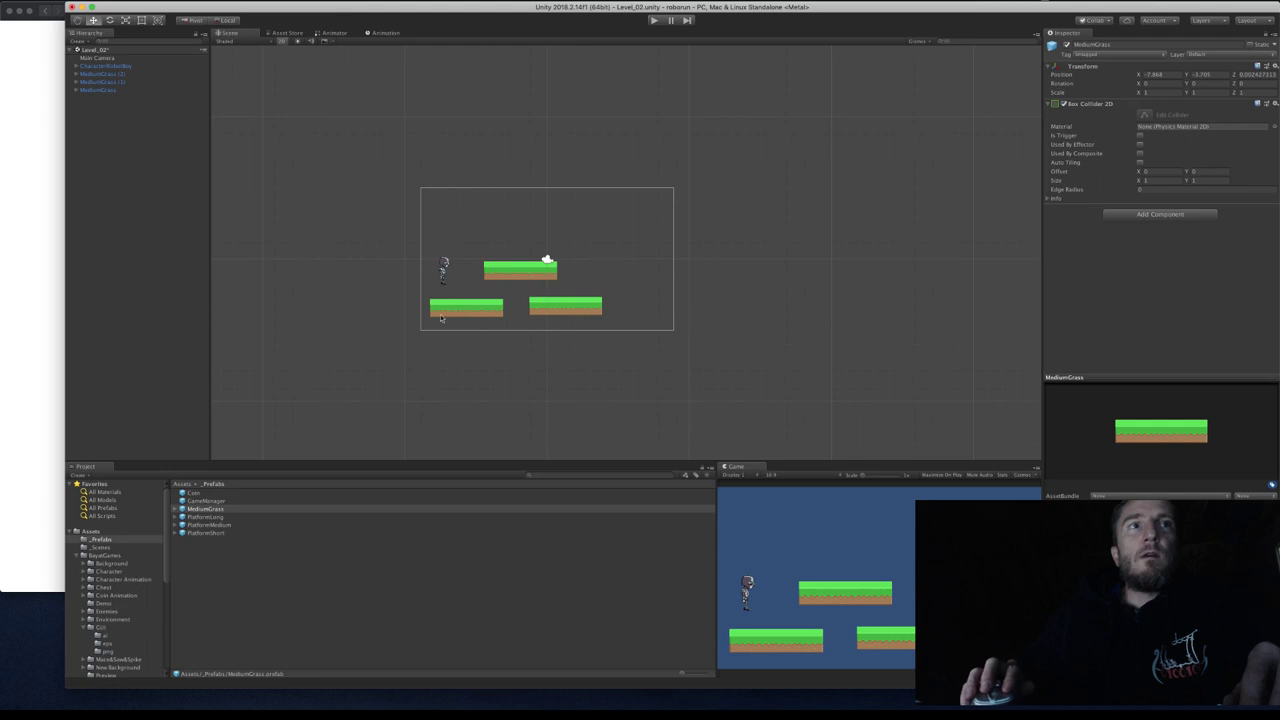
{"action": "left_click", "coordinate": [207, 510]}
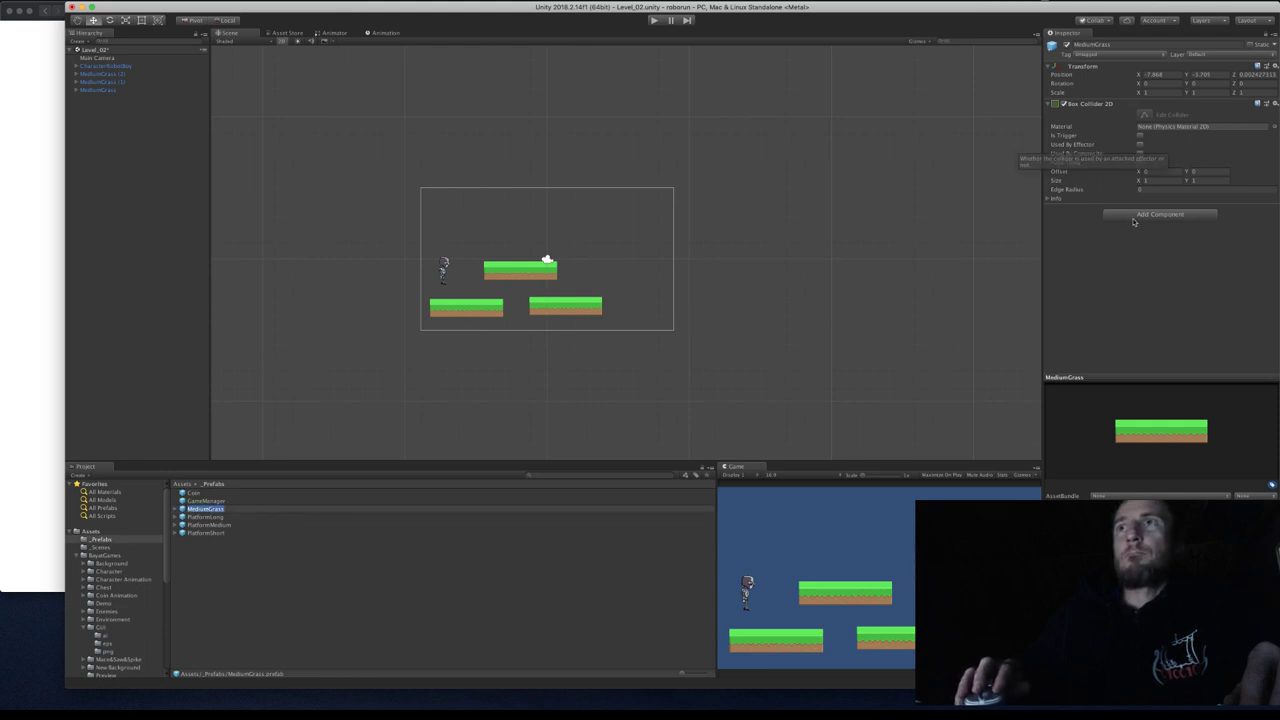
{"action": "left_click", "coordinate": [1147, 117]}
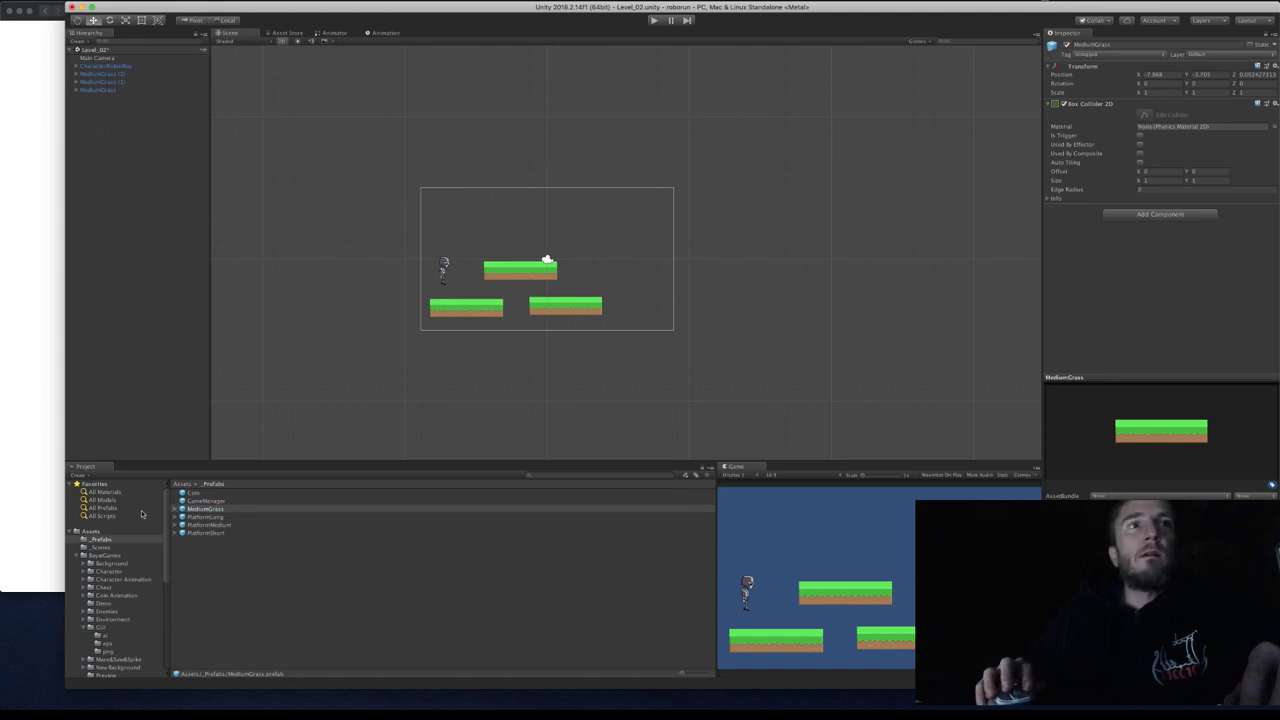
{"action": "left_click_drag", "start_coordinate": [183, 511], "coordinate": [616, 234]}
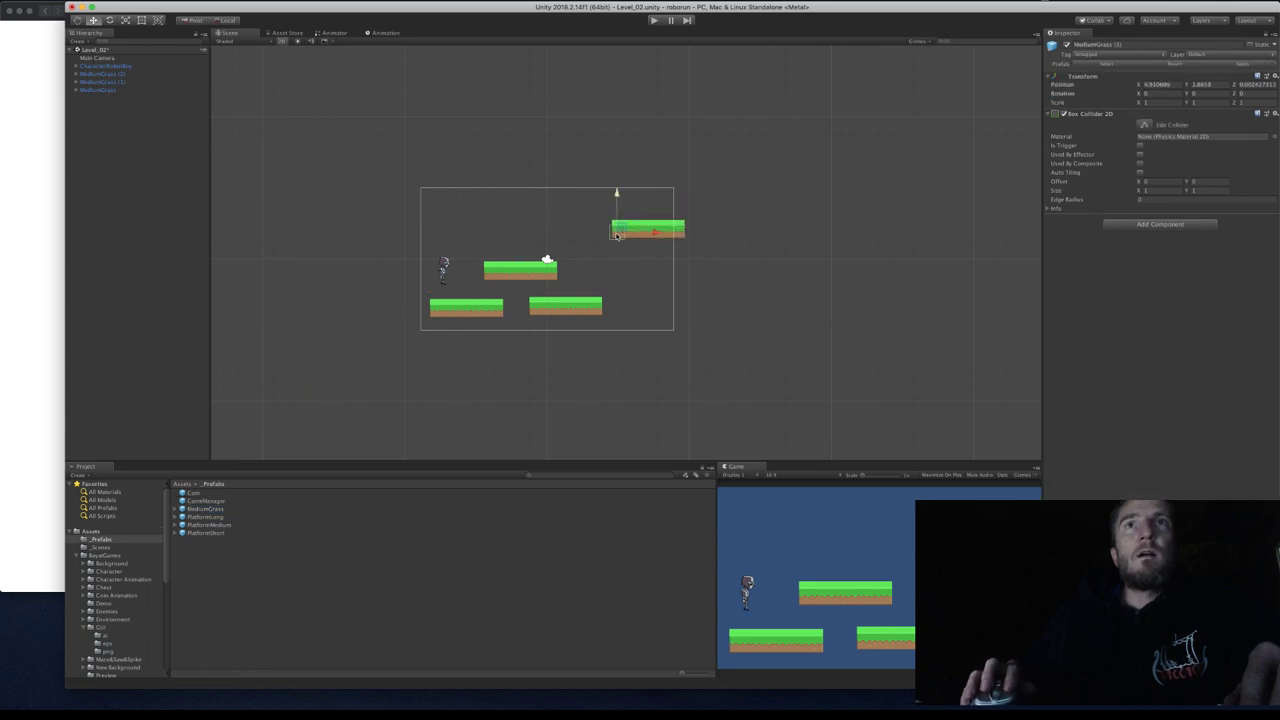
{"action": "scroll", "coordinate": [618, 235], "scroll_direction": "up", "scroll_amount": 3}
{"action": "scroll", "coordinate": [628, 236], "scroll_direction": "up", "scroll_amount": 5}
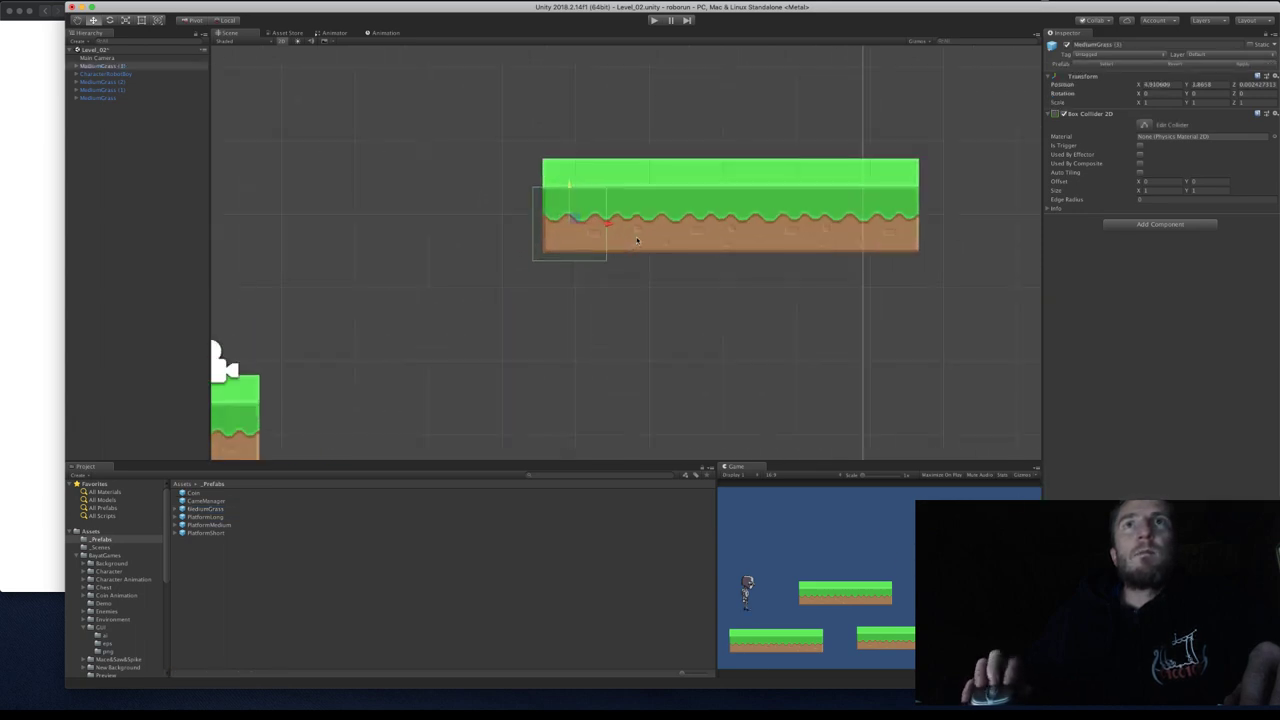
Compare the Box Collider 2D outline with the platform sprite on the new MediumGrass copy and on the middle copy.
{"action": "left_click", "coordinate": [1145, 124]}
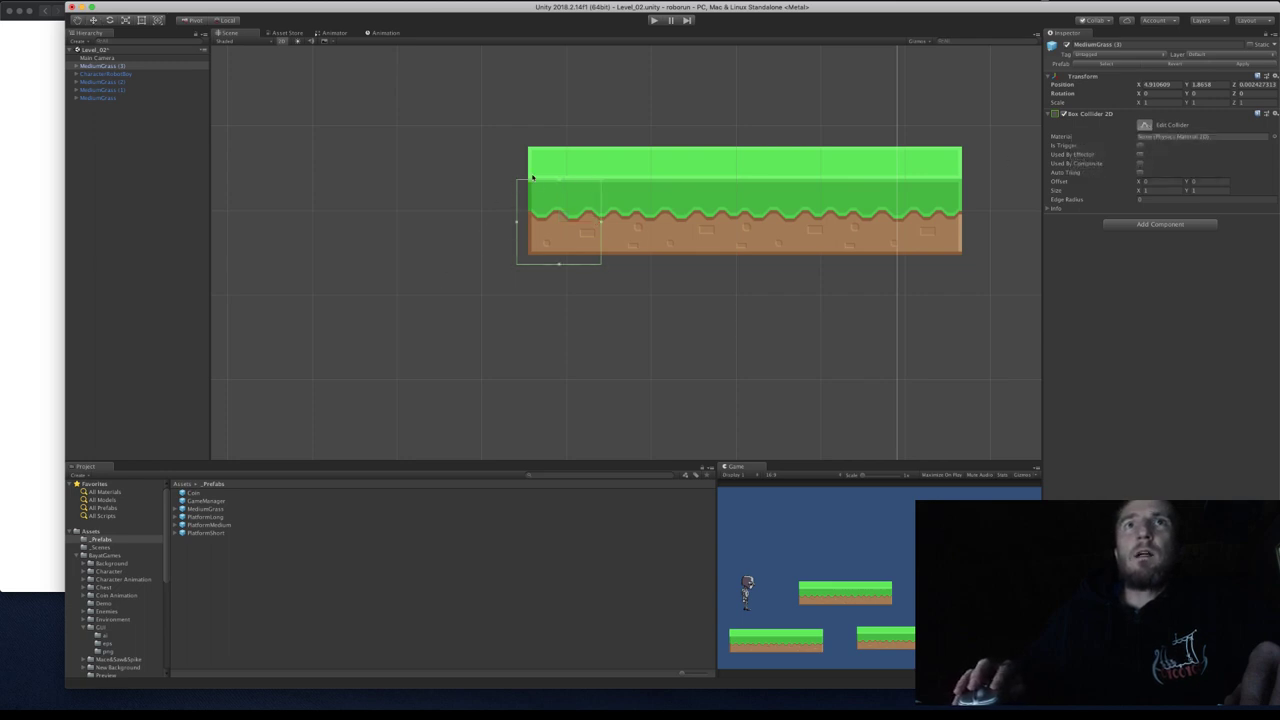
{"action": "scroll", "coordinate": [447, 295], "scroll_direction": "down", "scroll_amount": 10}
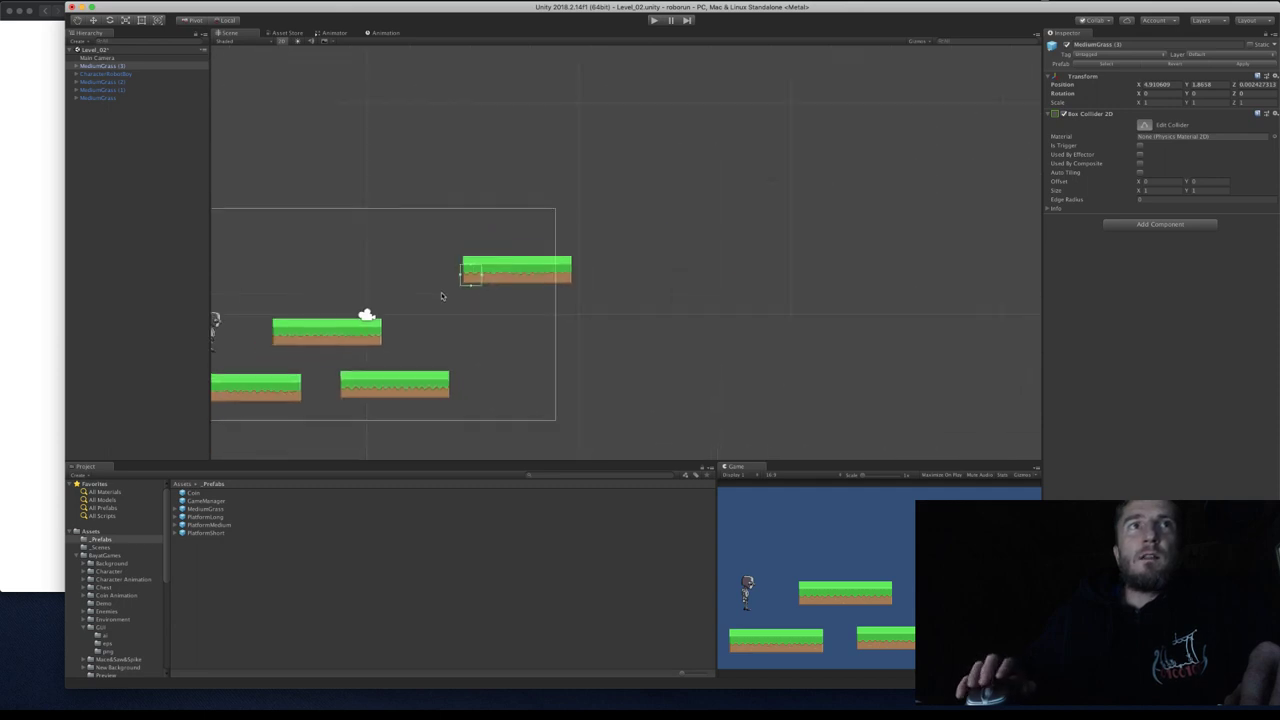
{"action": "left_click", "coordinate": [330, 333]}
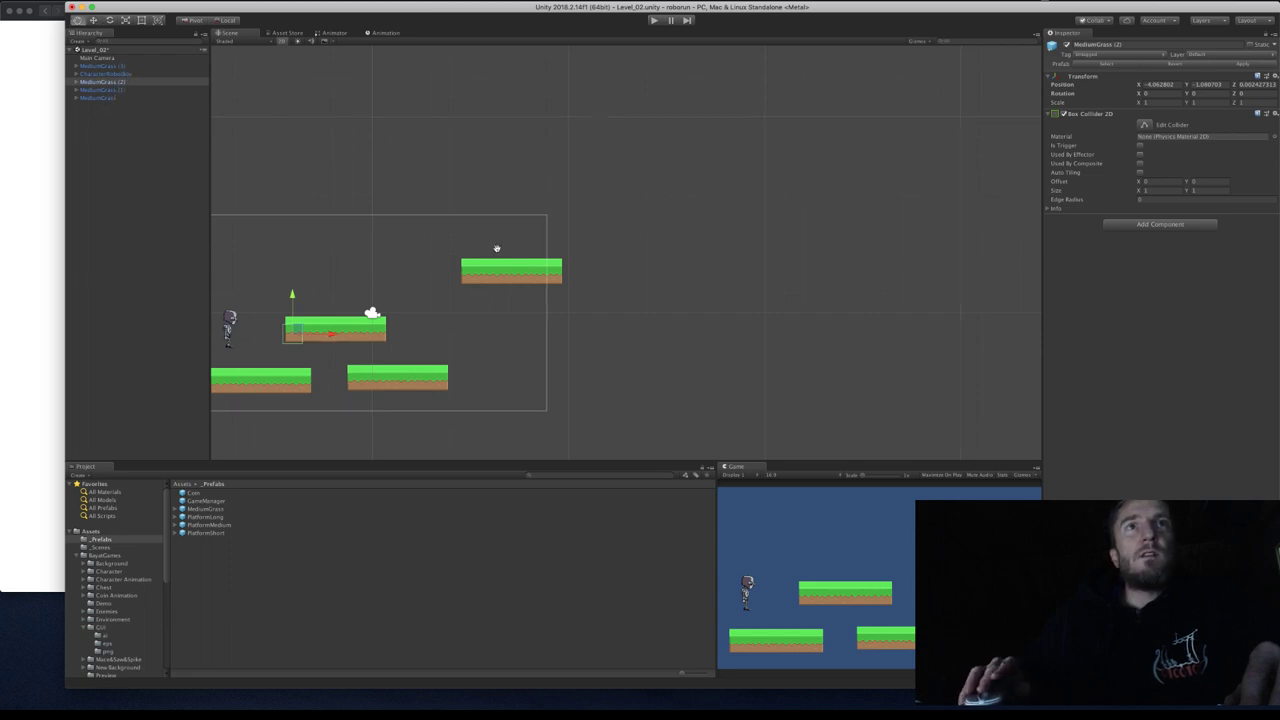
{"action": "scroll", "coordinate": [586, 171], "scroll_direction": "left", "scroll_amount": 5}
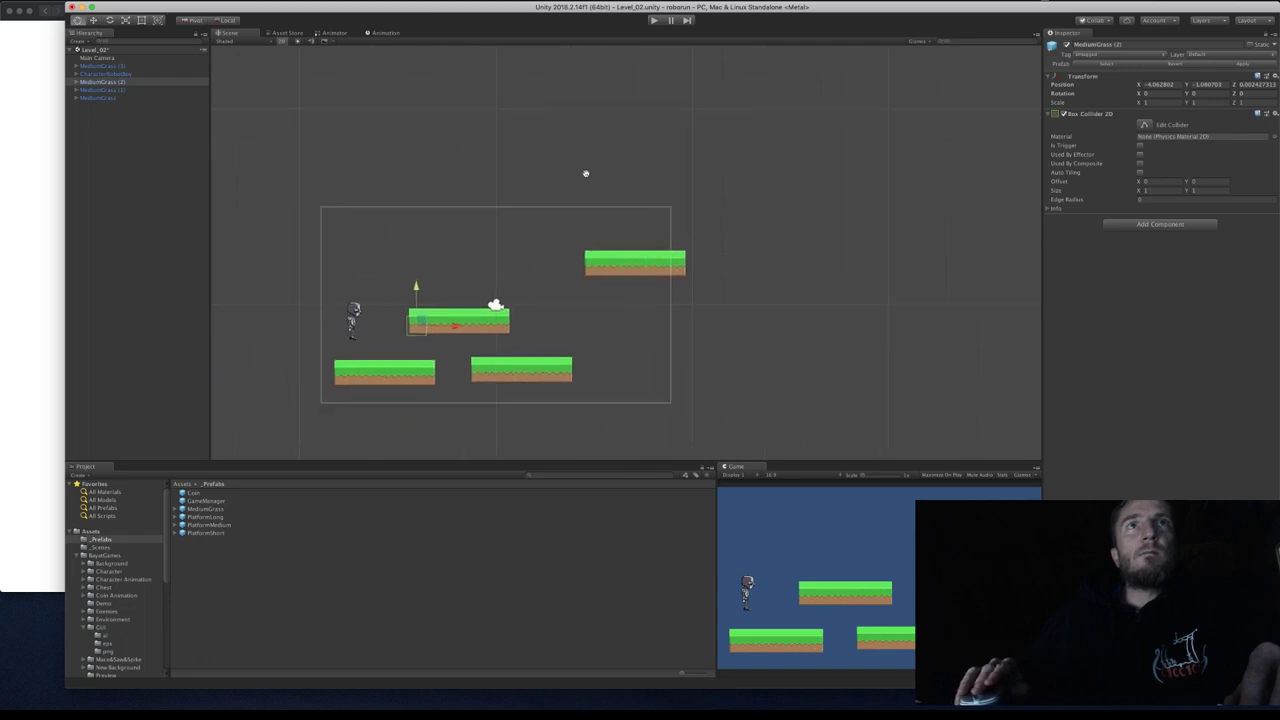
{"action": "scroll", "coordinate": [492, 316], "scroll_direction": "up", "scroll_amount": 3}
{"action": "scroll", "coordinate": [492, 316], "scroll_direction": "up", "scroll_amount": 5}
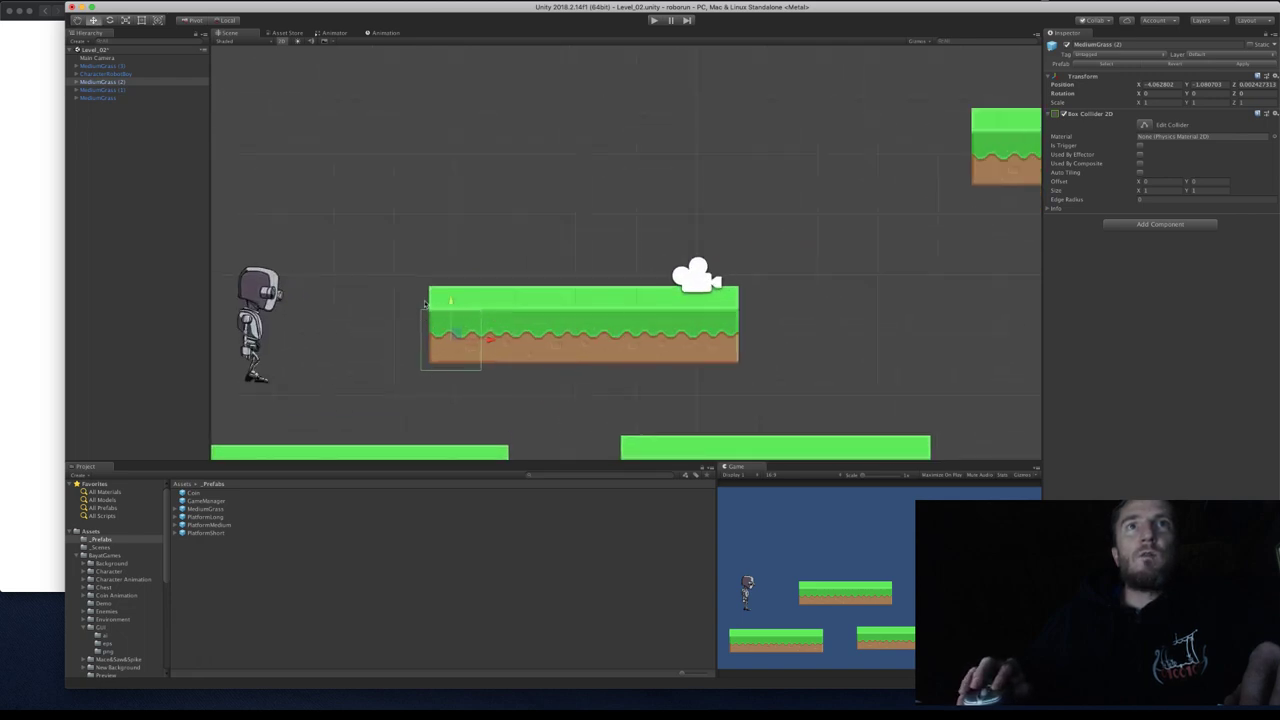
Check the collider outline on the lower-left MediumGrass platform and run the scene to test whether the robot lands on it.
{"action": "scroll", "coordinate": [320, 394], "scroll_direction": "down", "scroll_amount": 5}
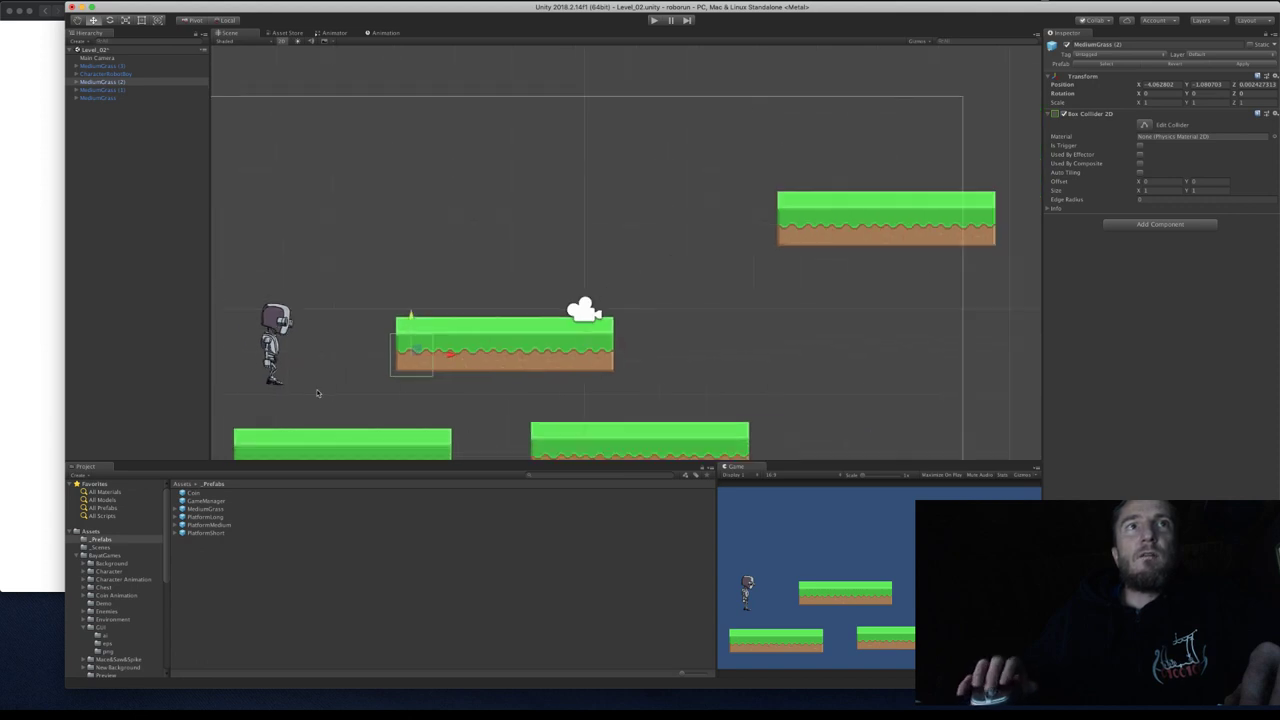
{"action": "middle_click_drag", "start_coordinate": [332, 384], "coordinate": [446, 232]}
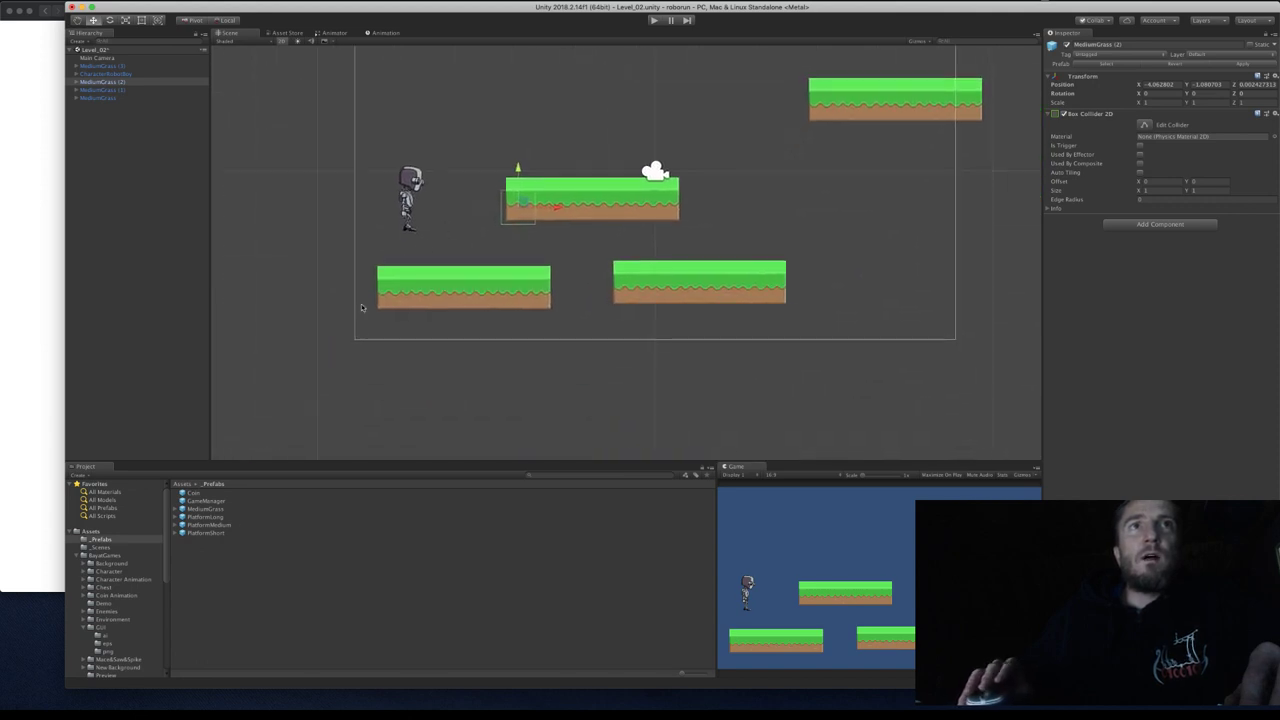
{"action": "left_click", "coordinate": [481, 288]}
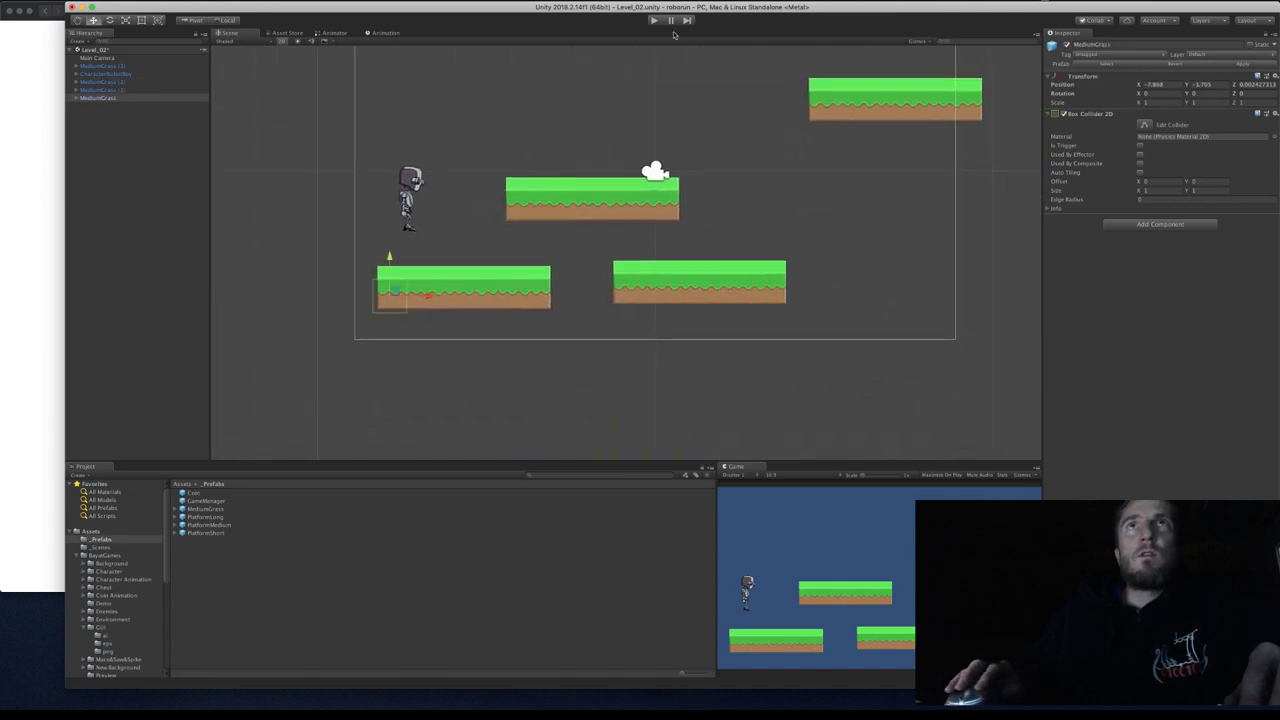
{"action": "key", "text": "super+p"}
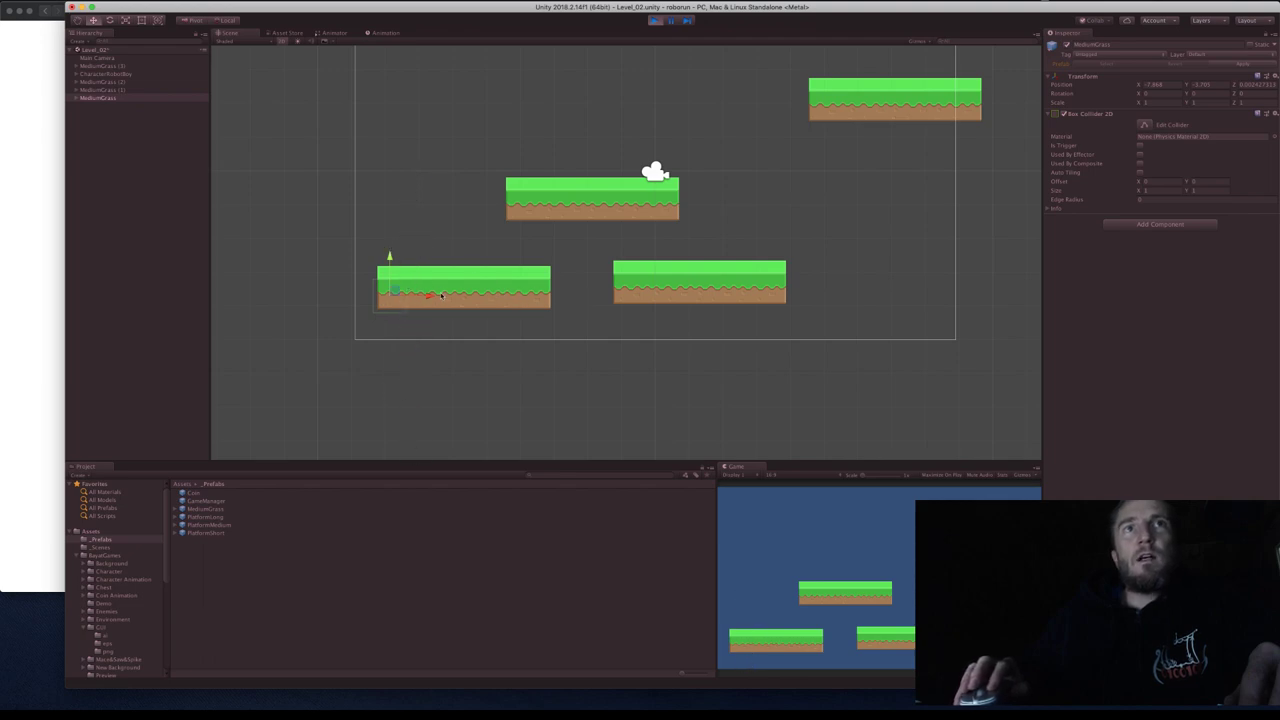
Move the robot slightly left to about X -7.34, above the lower-left platform, and run the scene to test its landing.
{"action": "left_click", "coordinate": [656, 21]}
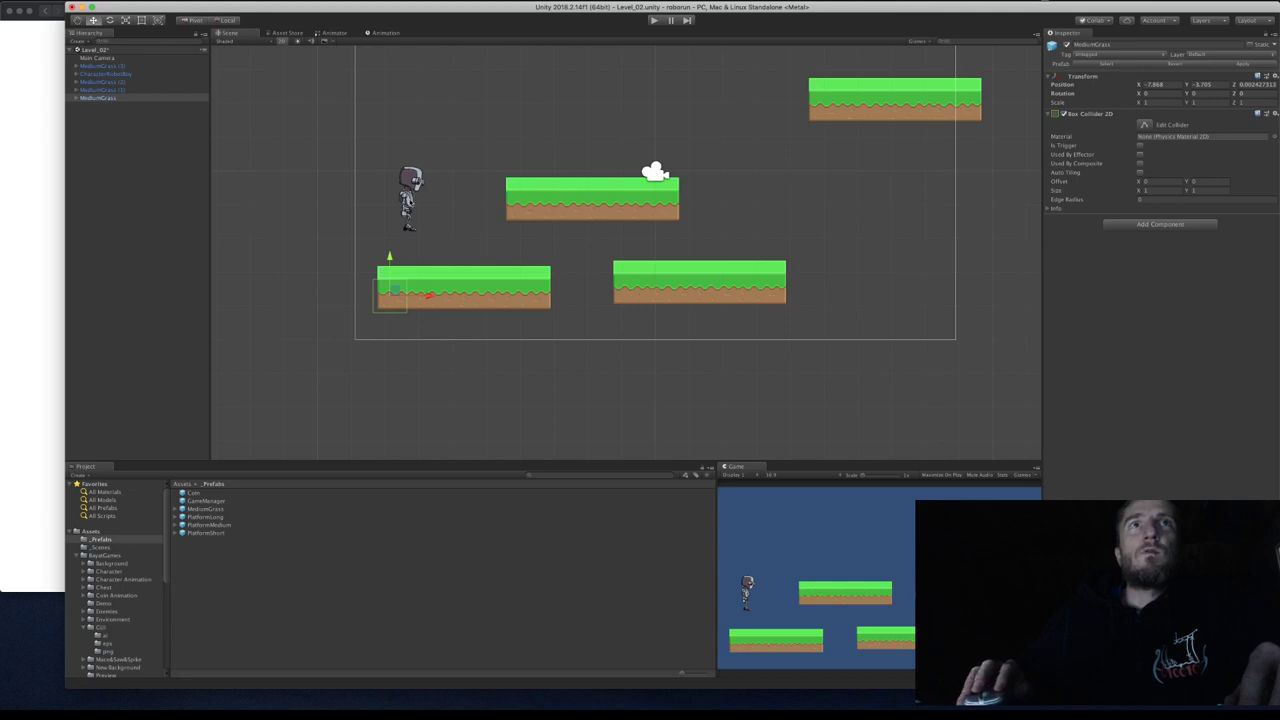
{"action": "left_click", "coordinate": [412, 195]}
{"action": "left_click_drag", "start_coordinate": [449, 194], "coordinate": [440, 194]}
{"action": "left_click", "coordinate": [656, 21]}
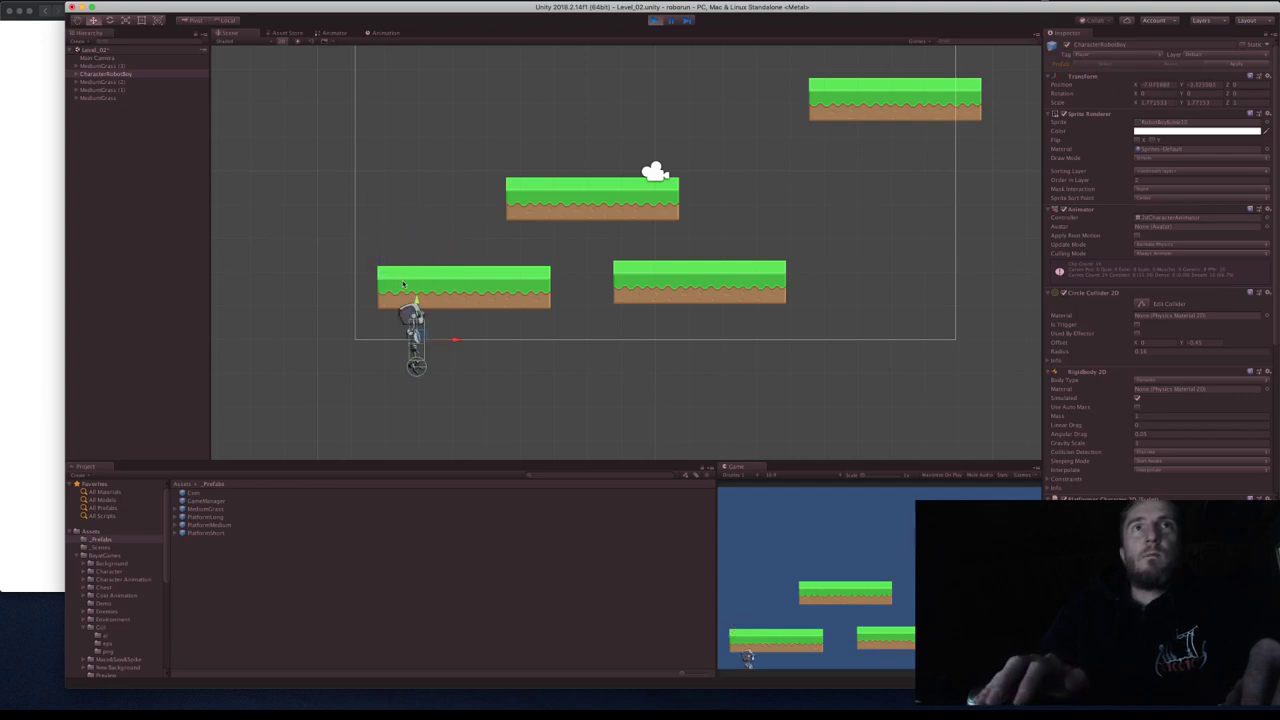
{"action": "left_click", "coordinate": [655, 20]}
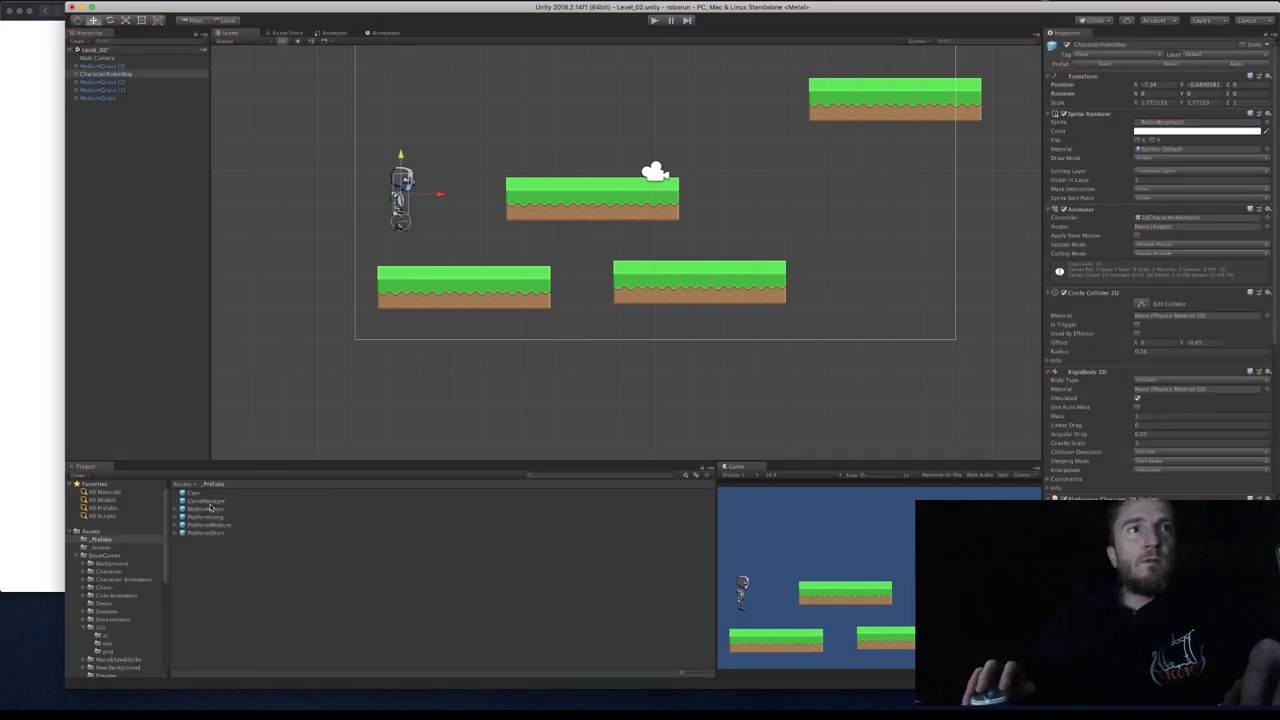
Stretch the Box Collider 2D of the lower-left MediumGrass platform to the sprite's full width, about 5.13 units with X offset about 2.19.
{"action": "left_click", "coordinate": [206, 509]}
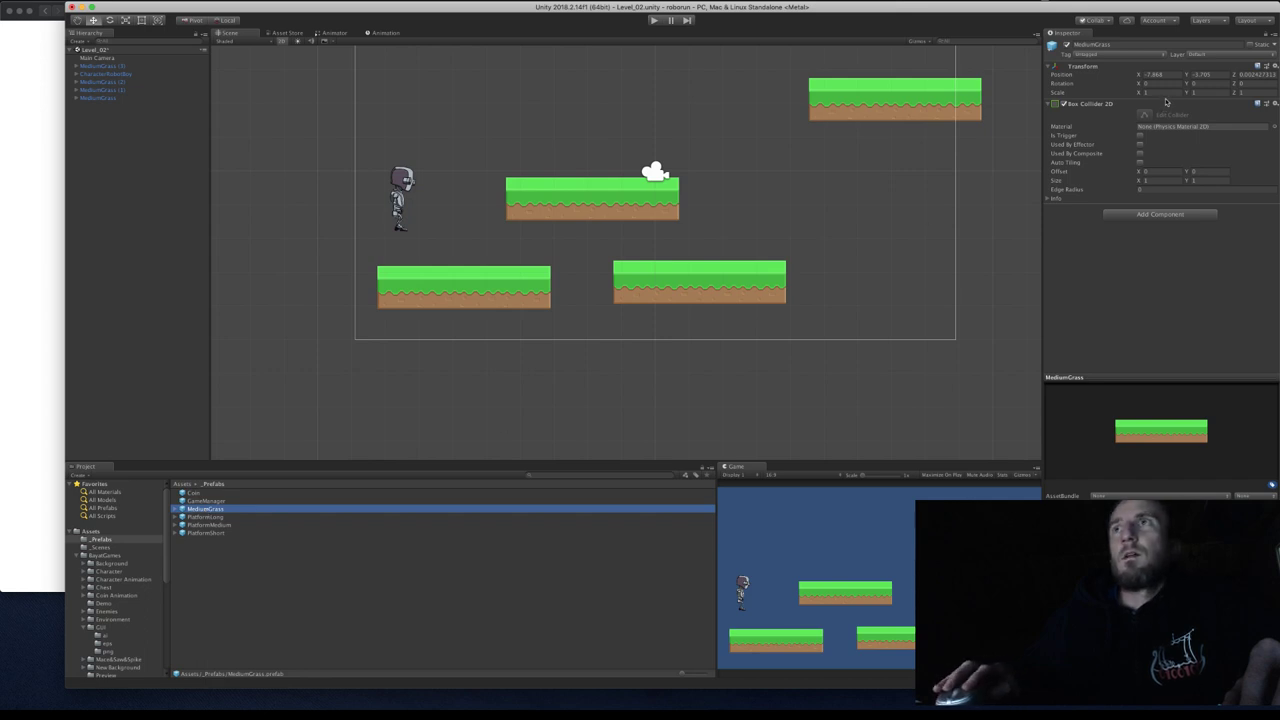
{"action": "left_click", "coordinate": [468, 285]}
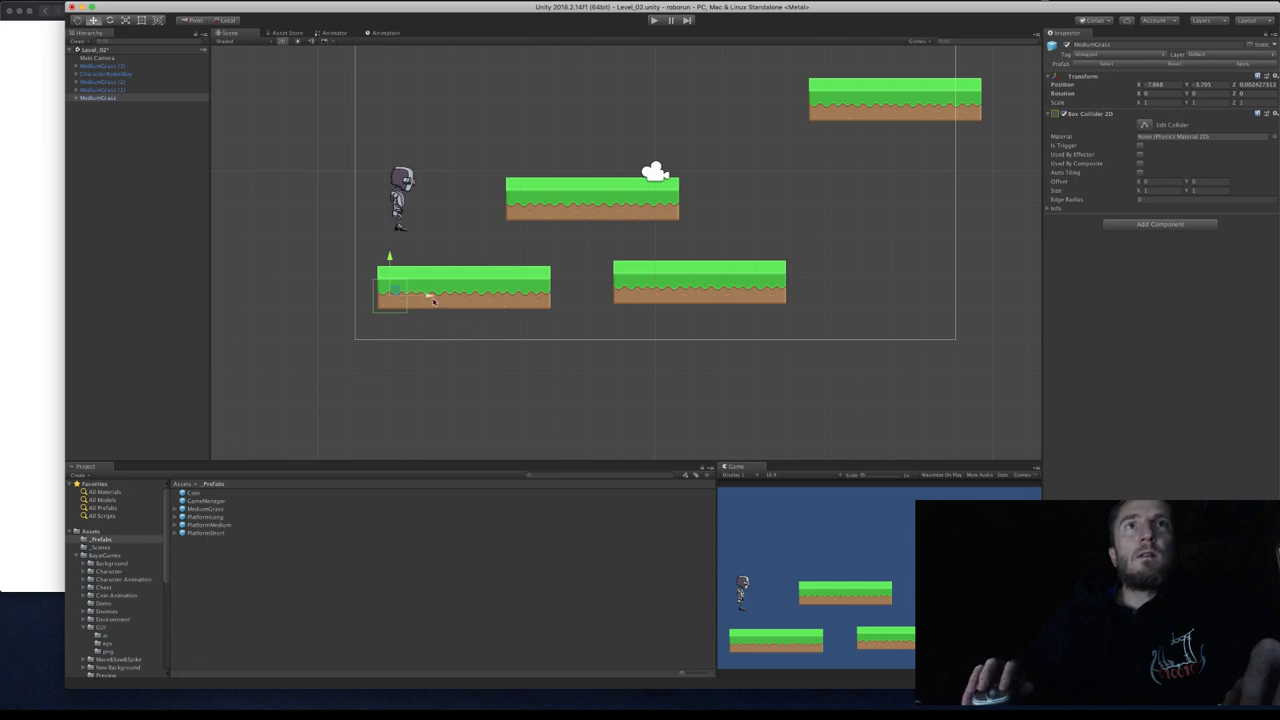
{"action": "left_click", "coordinate": [1147, 124]}
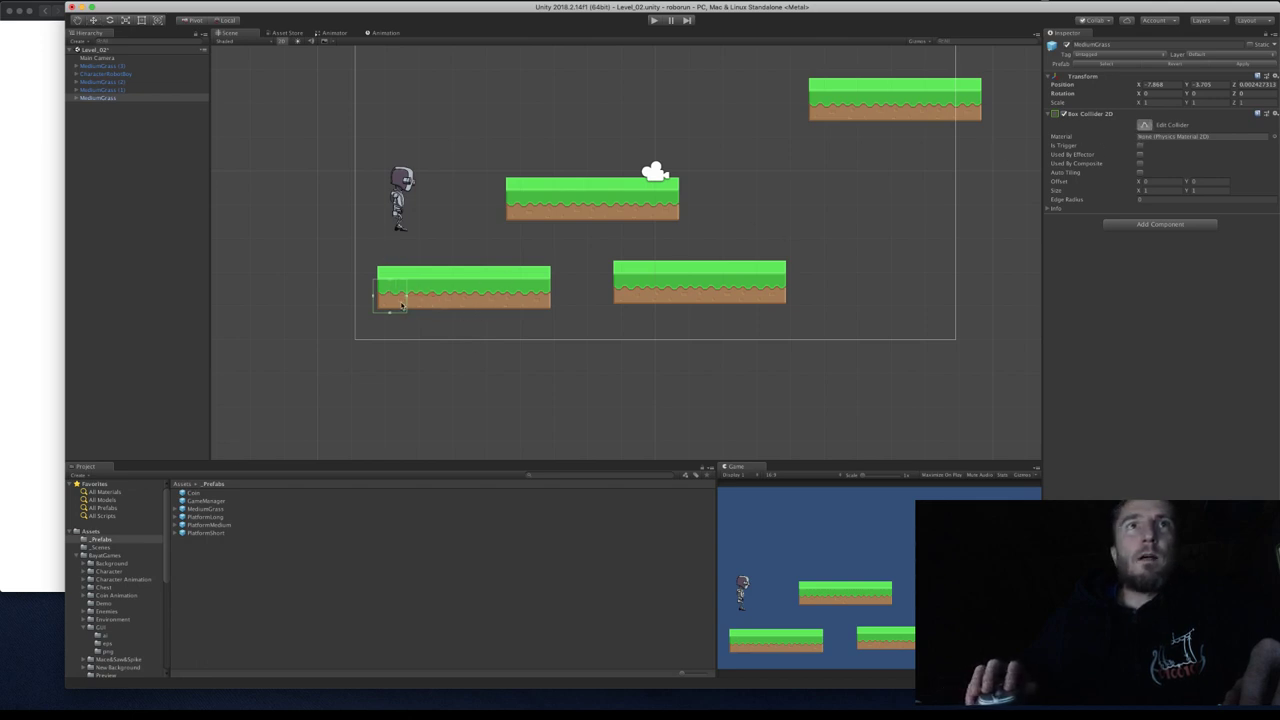
{"action": "left_click_drag", "start_coordinate": [407, 297], "coordinate": [551, 299]}
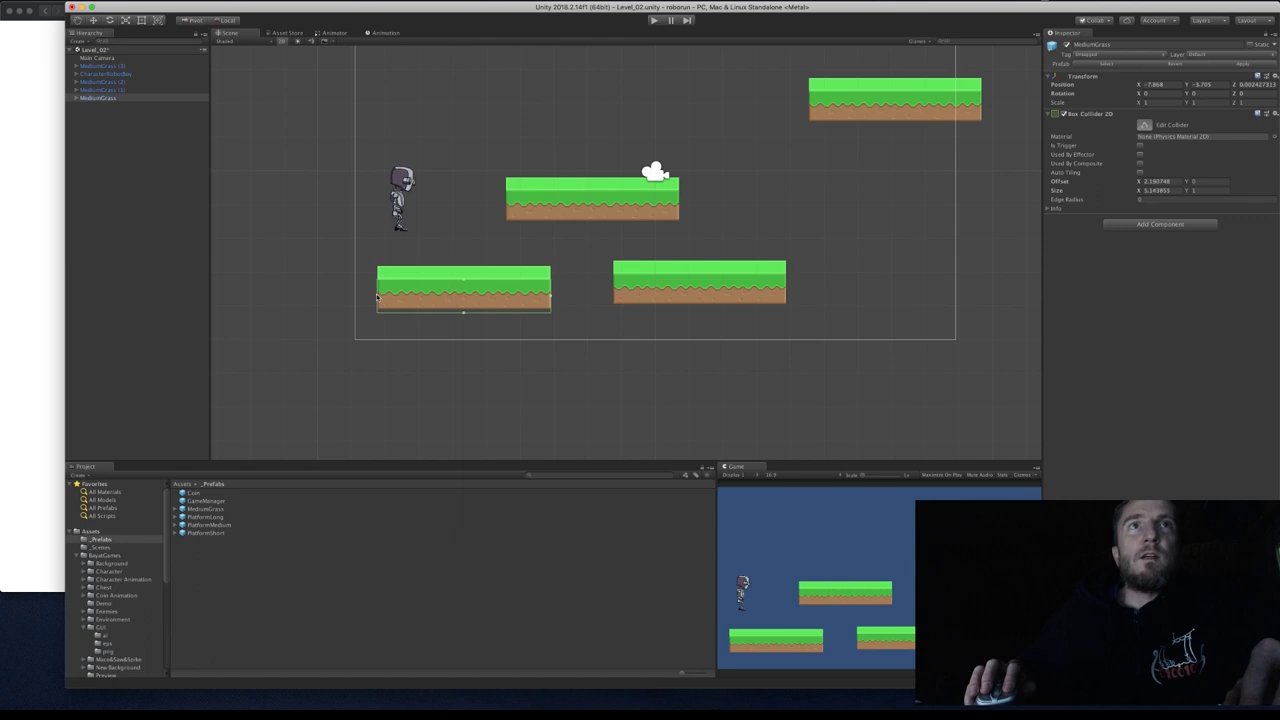
{"action": "scroll", "coordinate": [387, 297], "scroll_direction": "up", "scroll_amount": 5}
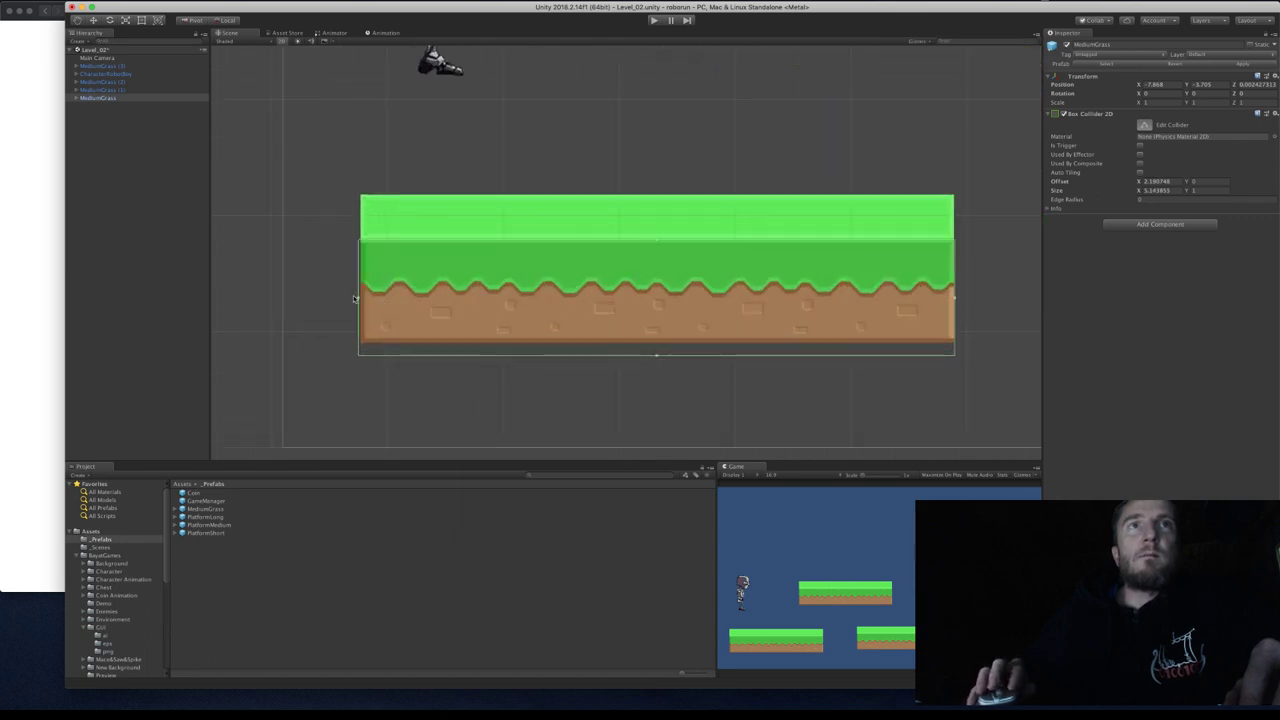
{"action": "left_click_drag", "start_coordinate": [358, 296], "coordinate": [360, 296]}
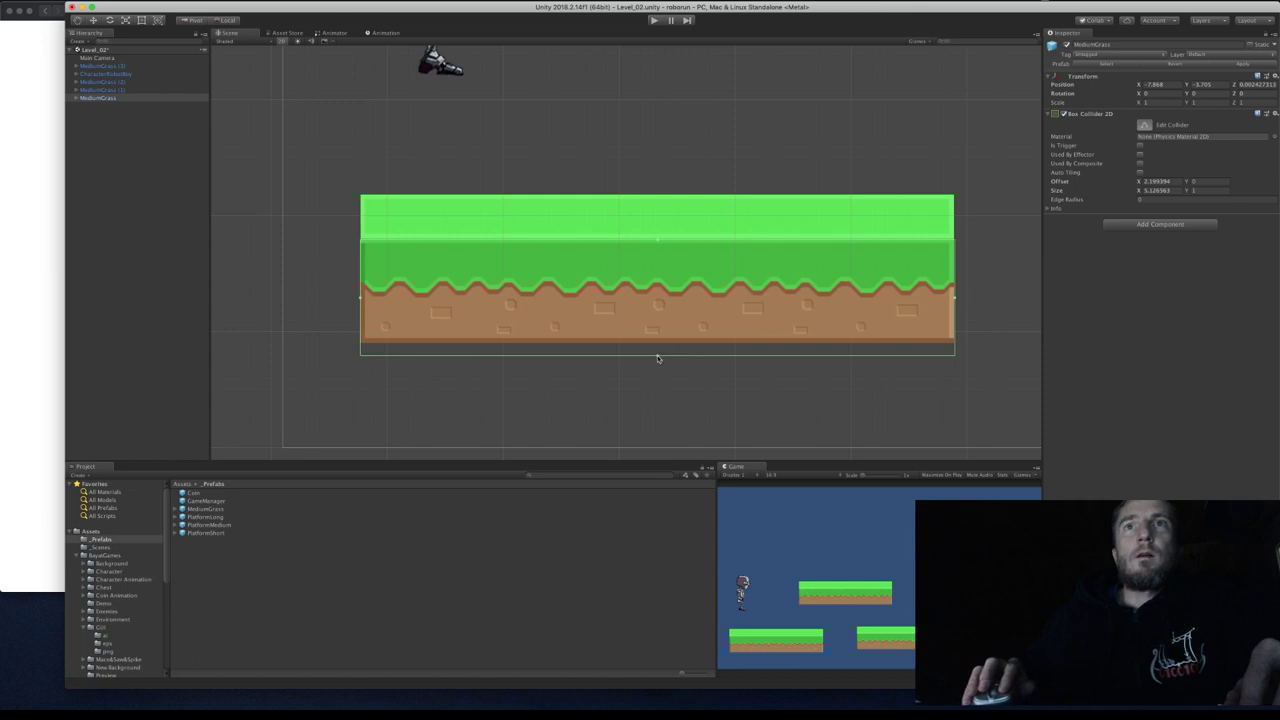
Fit the collider's bottom and top edges to the lower-left platform sprite, giving a height of about 1.26 units.
{"action": "left_click_drag", "start_coordinate": [657, 356], "coordinate": [656, 343]}
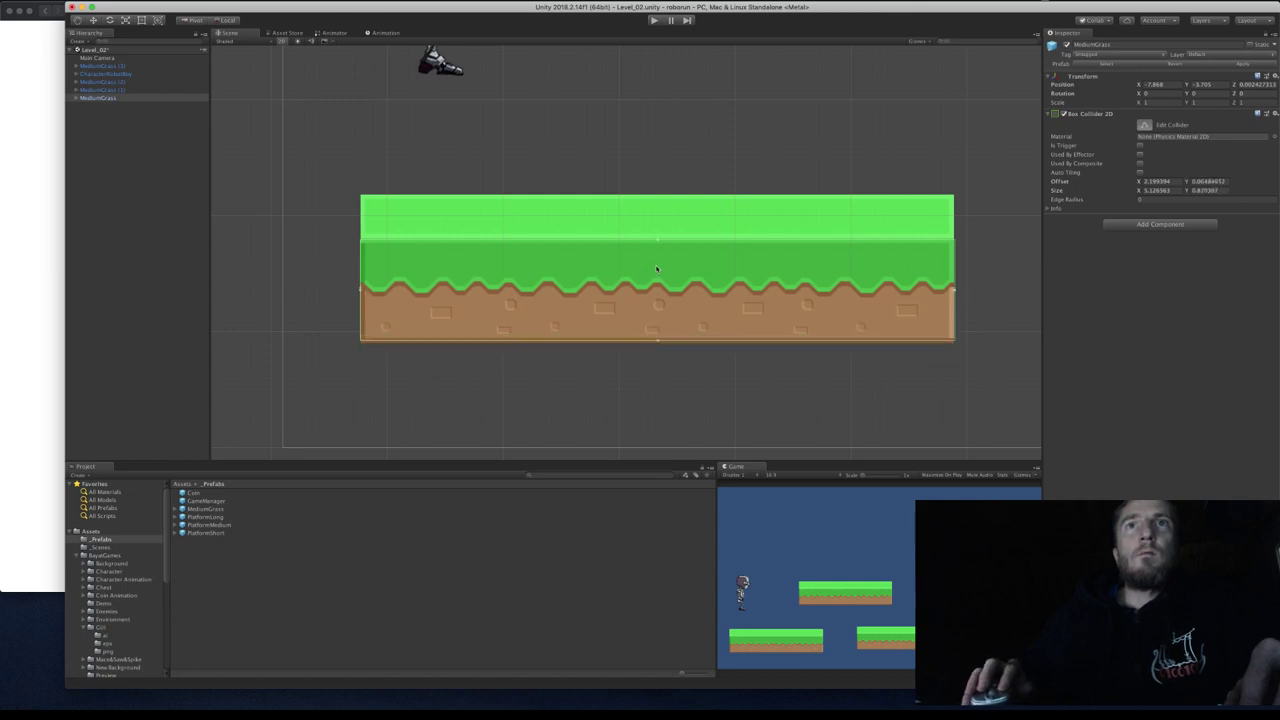
{"action": "mouse_move", "coordinate": [658, 237]}
{"action": "left_mouse_down"}
{"action": "mouse_move", "coordinate": [663, 206]}
{"action": "mouse_move", "coordinate": [661, 236]}
{"action": "left_mouse_up"}
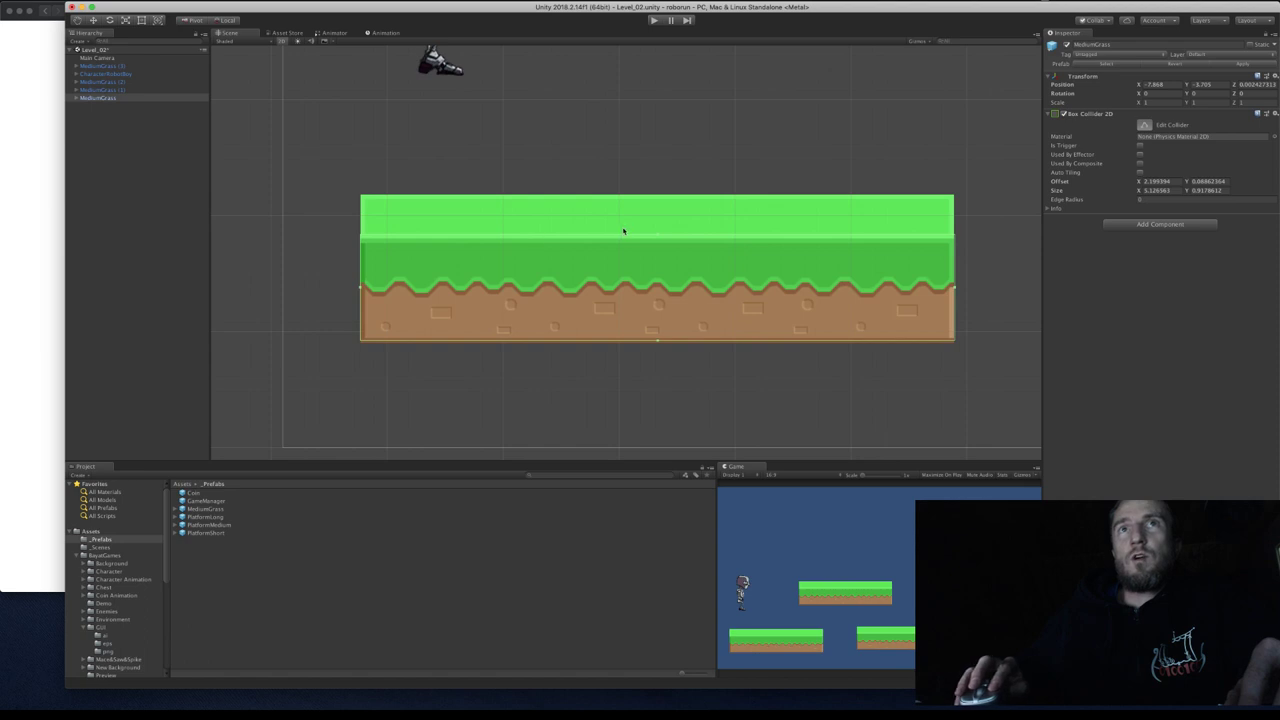
{"action": "left_click_drag", "start_coordinate": [657, 237], "coordinate": [660, 198]}
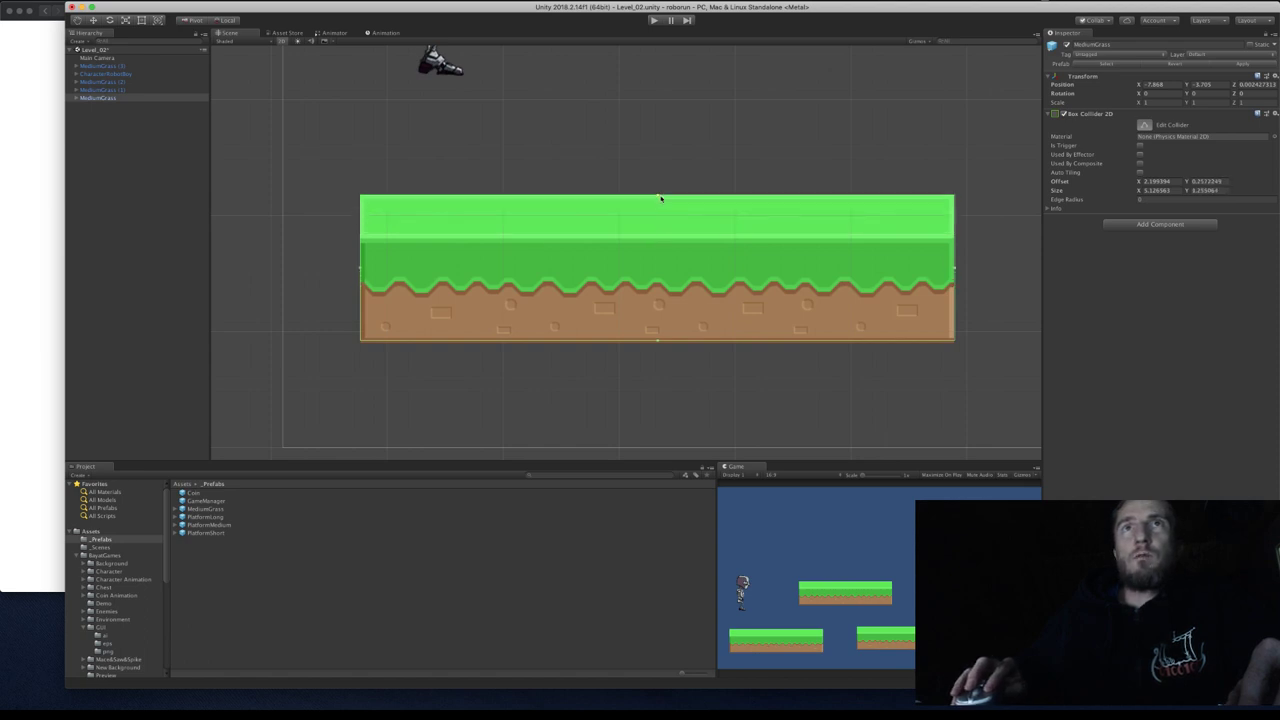
Run the scene and walk the robot back and forth on the lower-left platform to test the fitted collider.
{"action": "left_click", "coordinate": [657, 20]}
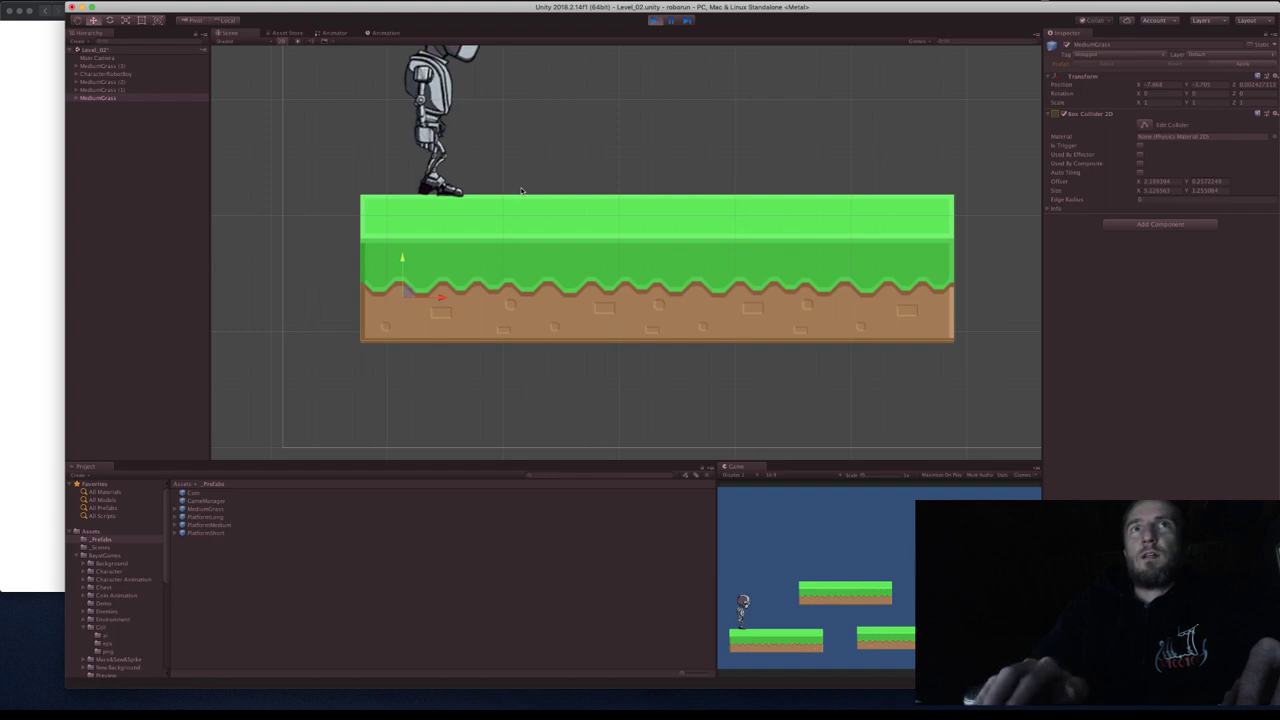
{"action": "key", "text": "Right"}
{"action": "key", "text": "Left"}
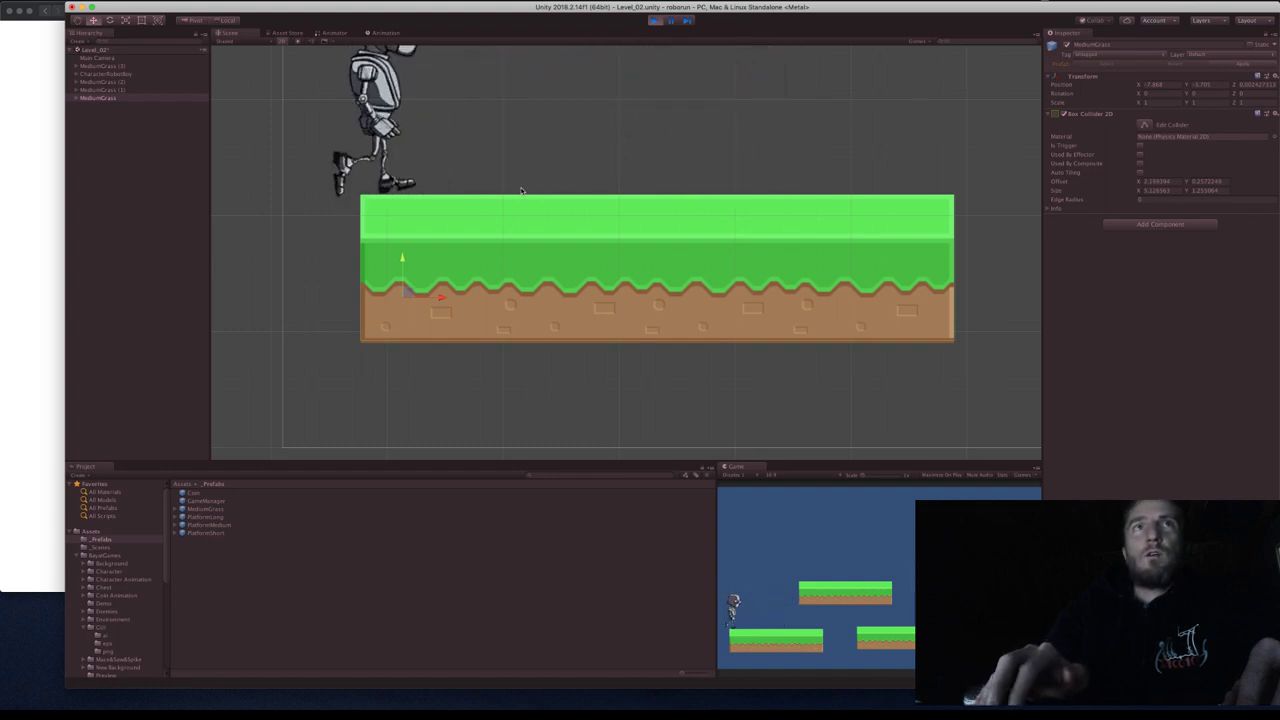
{"action": "key", "text": "Right"}
{"action": "key", "text": "Left"}
{"action": "key", "text": "Right"}
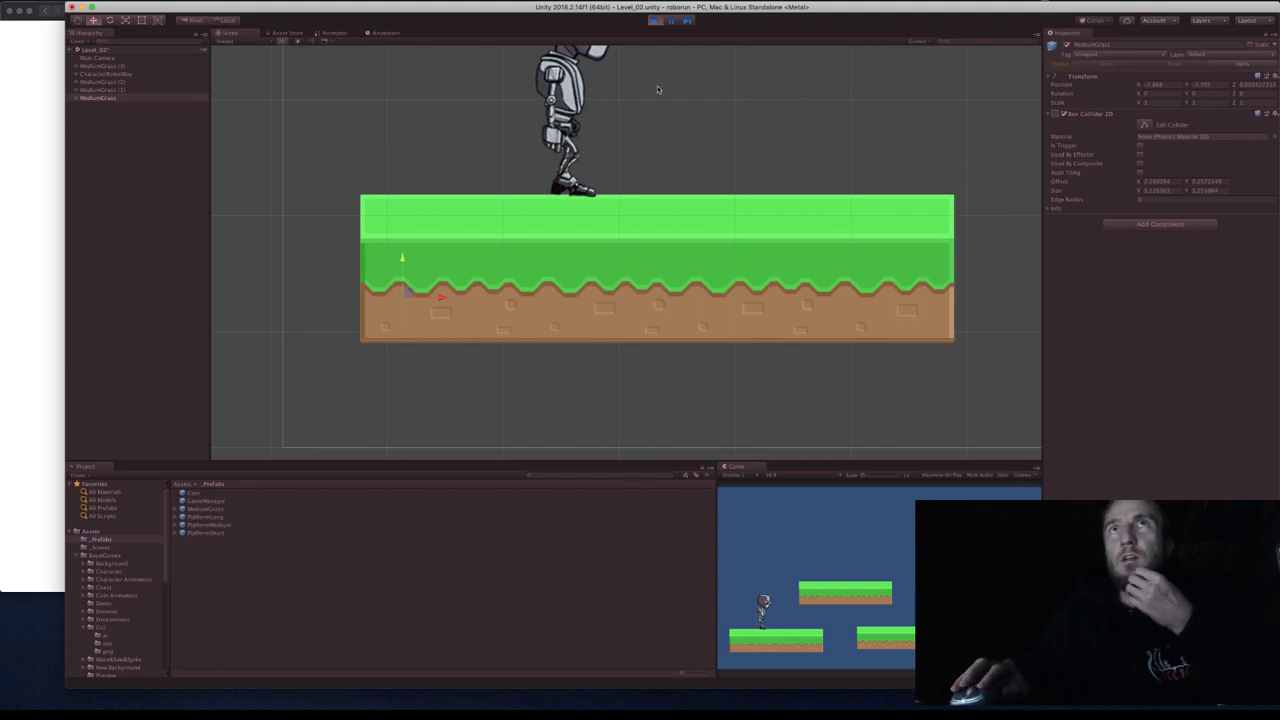
{"action": "key", "text": "space"}
{"action": "key", "text": "Left"}
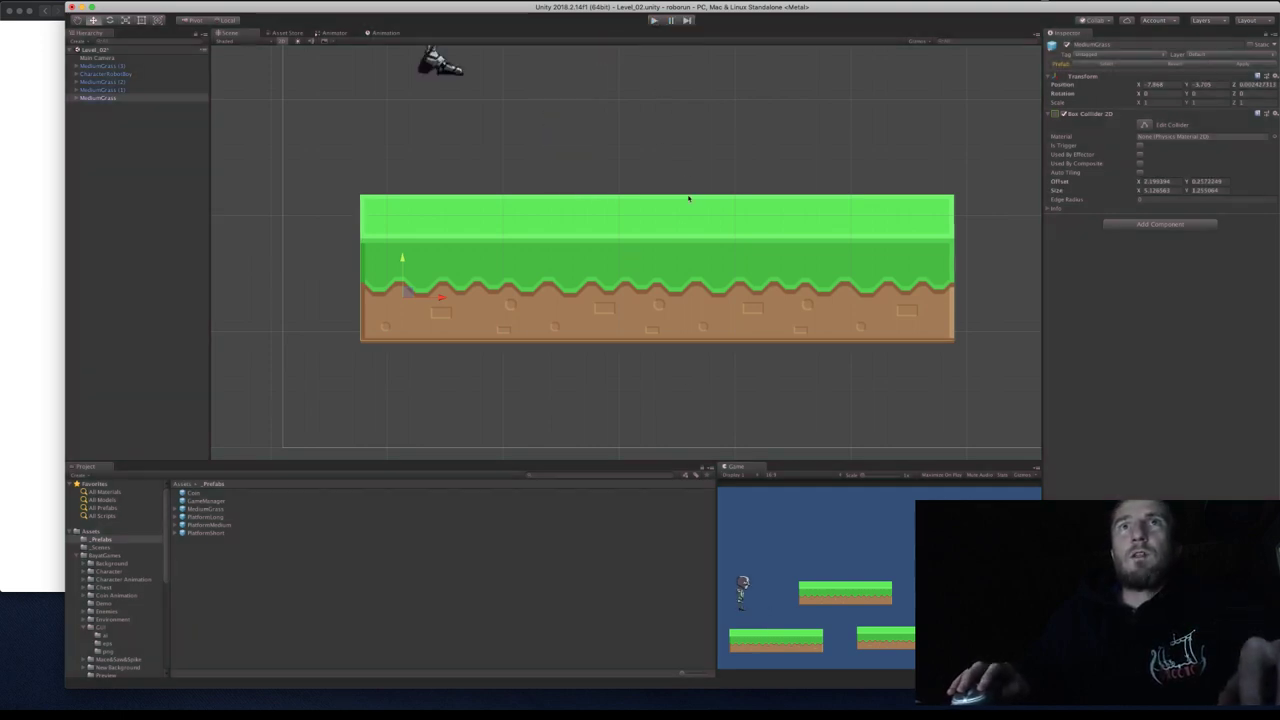
Lower the top edge of the lower-left platform's collider slightly below the grass surface, to a height of about 1.20 units.
{"action": "left_click", "coordinate": [1146, 125]}
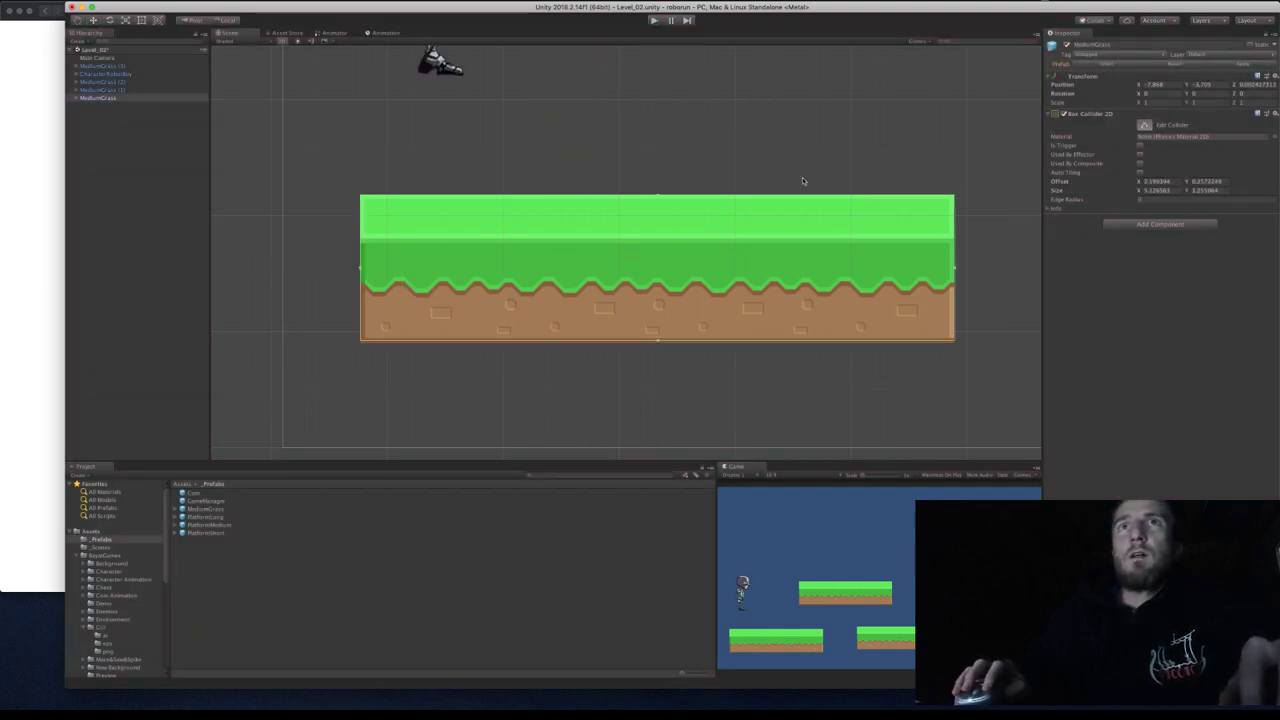
{"action": "left_click_drag", "start_coordinate": [658, 200], "coordinate": [658, 204]}
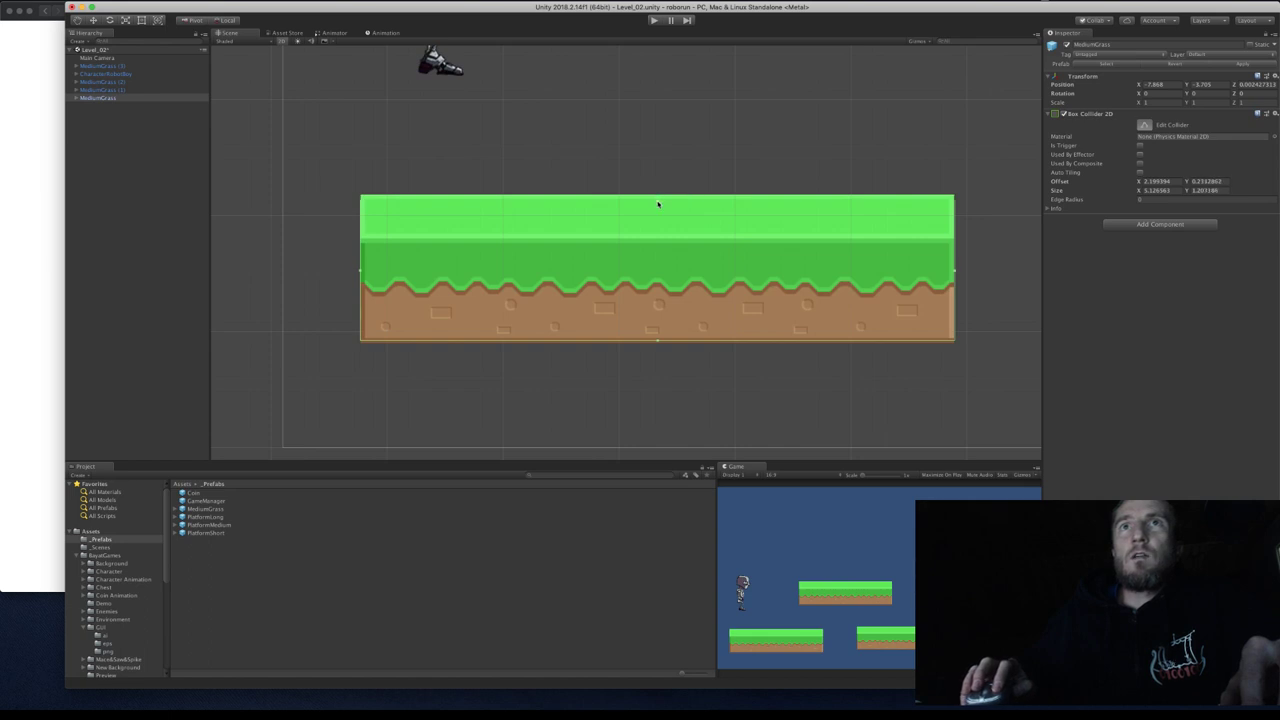
{"action": "scroll", "coordinate": [610, 343], "scroll_direction": "down", "scroll_amount": 8}
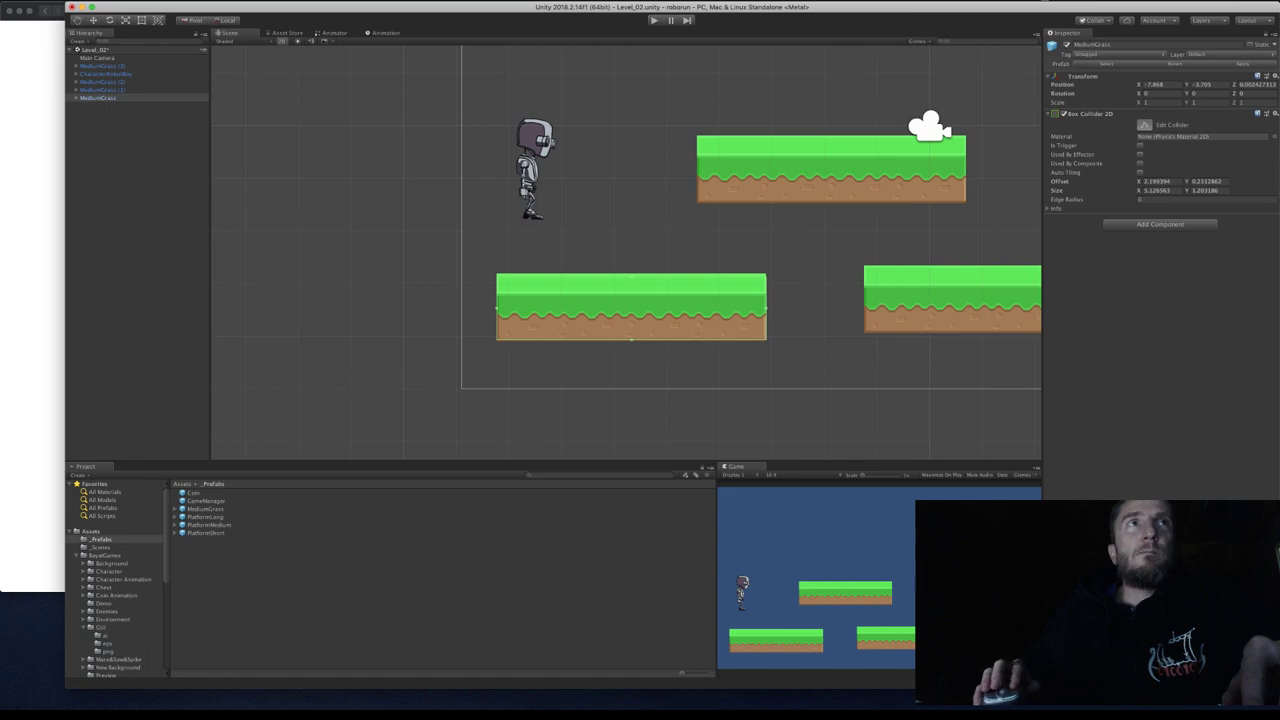
Check the Box Collider 2D size and offset on MediumGrass (1), MediumGrass (2) and the MediumGrass prefab in _Prefabs.
{"action": "left_click", "coordinate": [110, 89]}
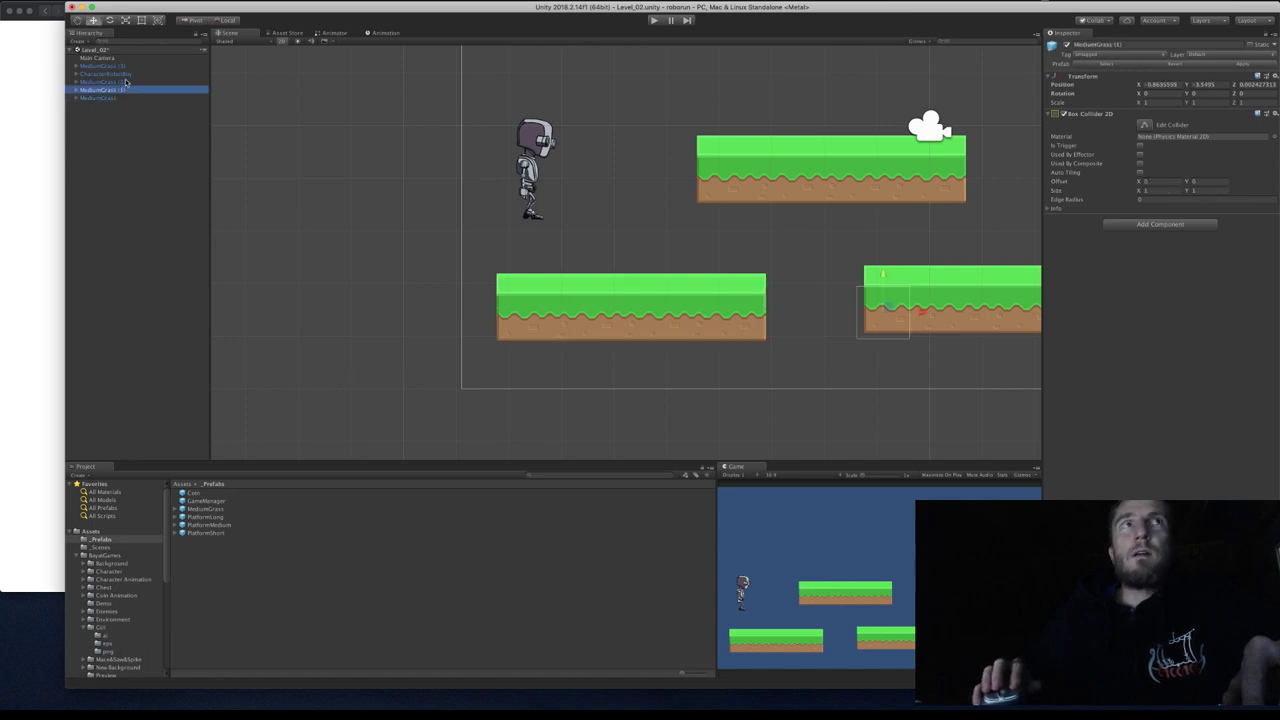
{"action": "left_click", "coordinate": [126, 82]}
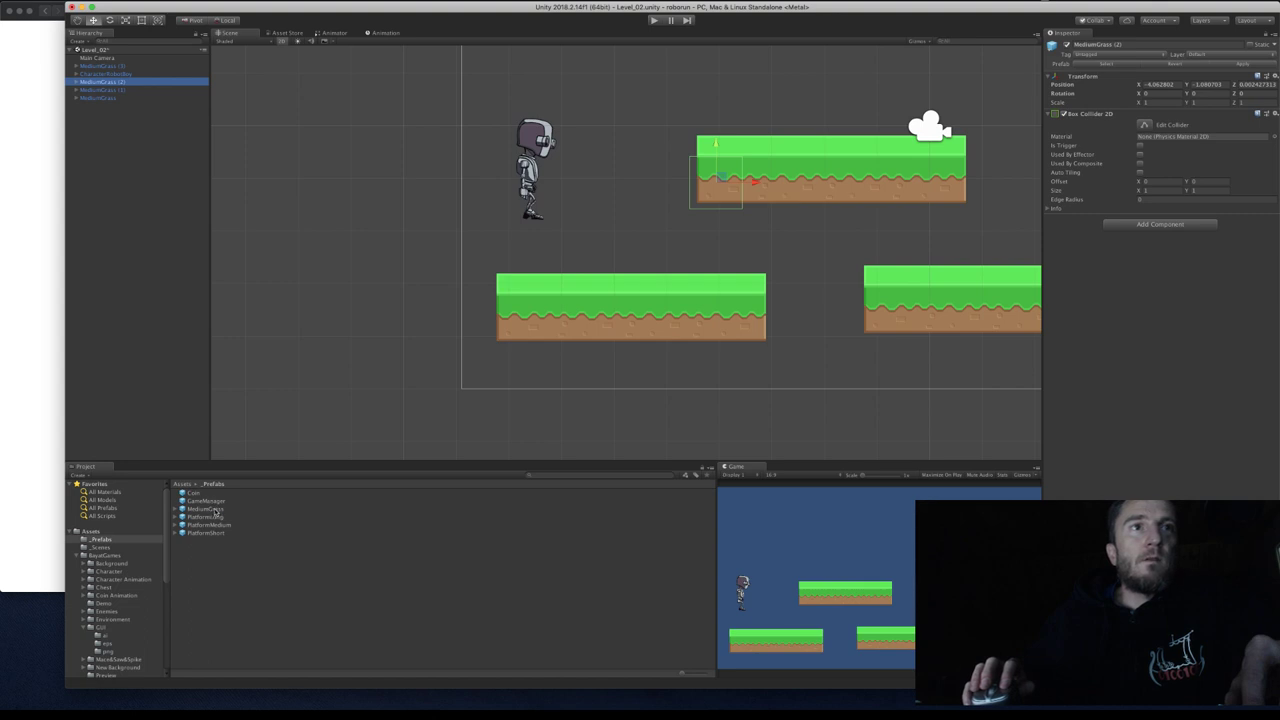
{"action": "left_click", "coordinate": [216, 510]}
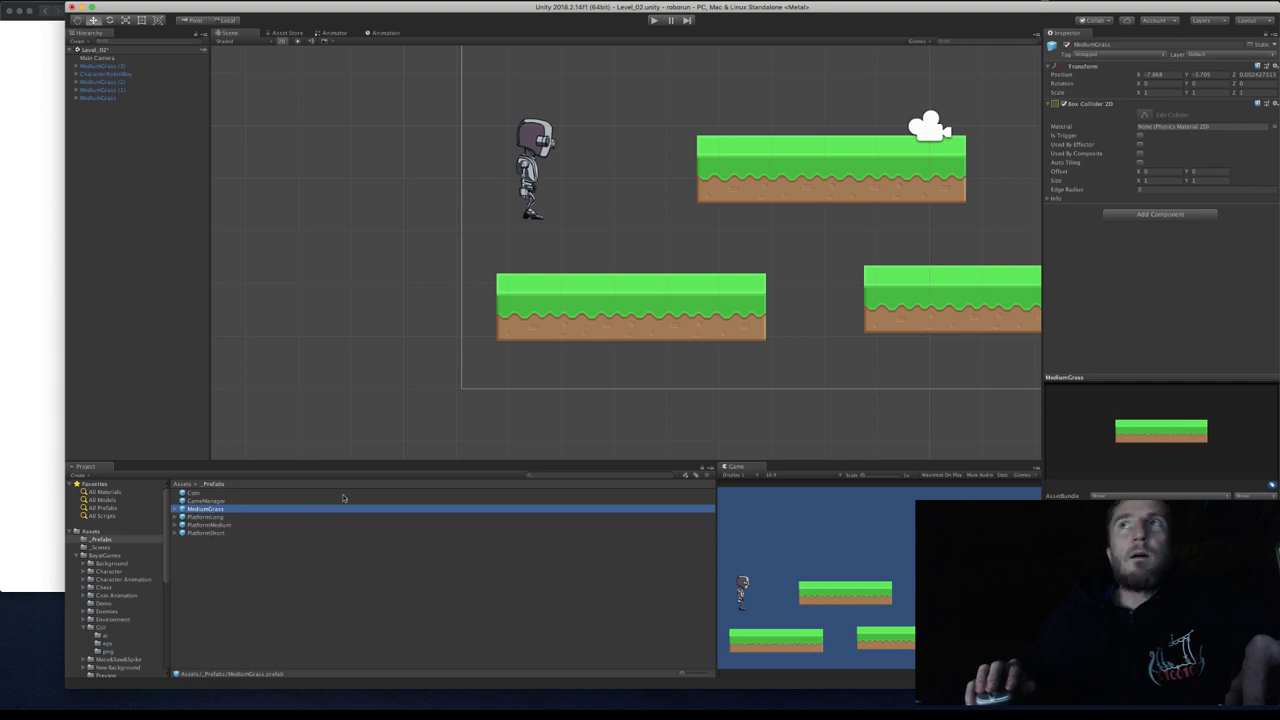
Delete the four MediumGrass platforms and the robot character from the Level_02 scene, keeping the Main Camera.
{"action": "left_click", "coordinate": [1144, 117]}
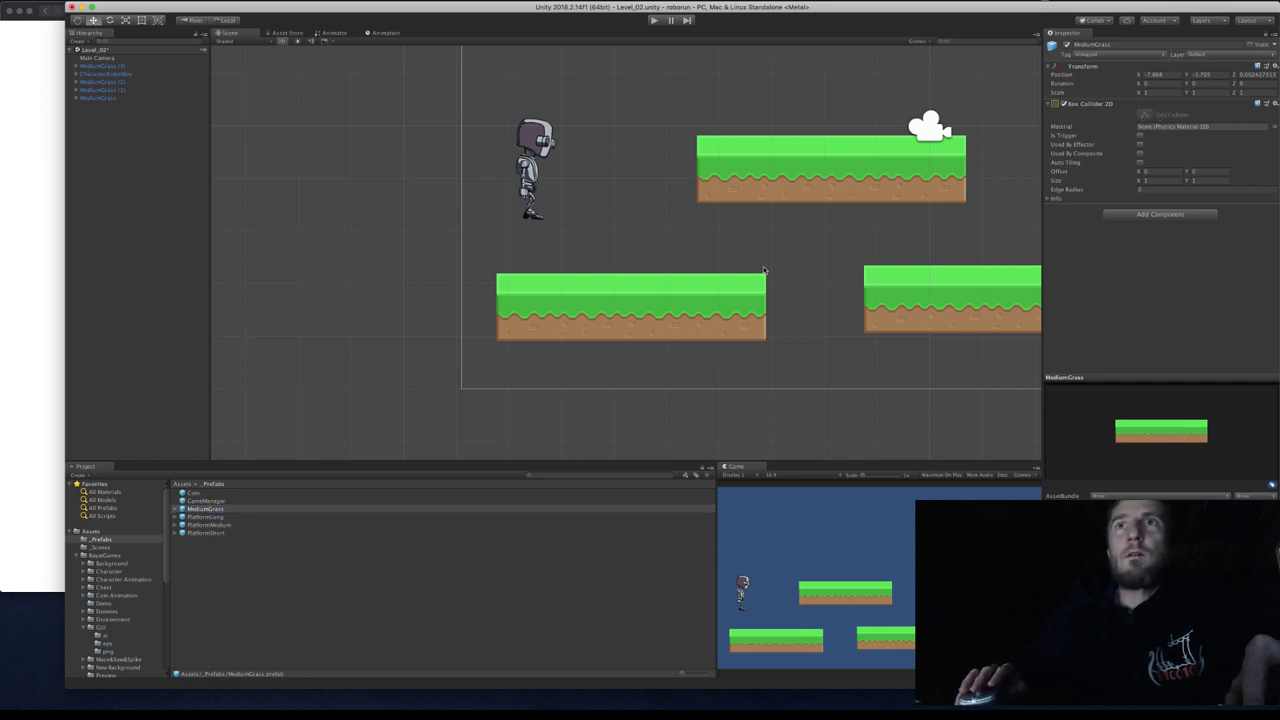
{"action": "middle_click_drag", "start_coordinate": [763, 270], "coordinate": [592, 311]}
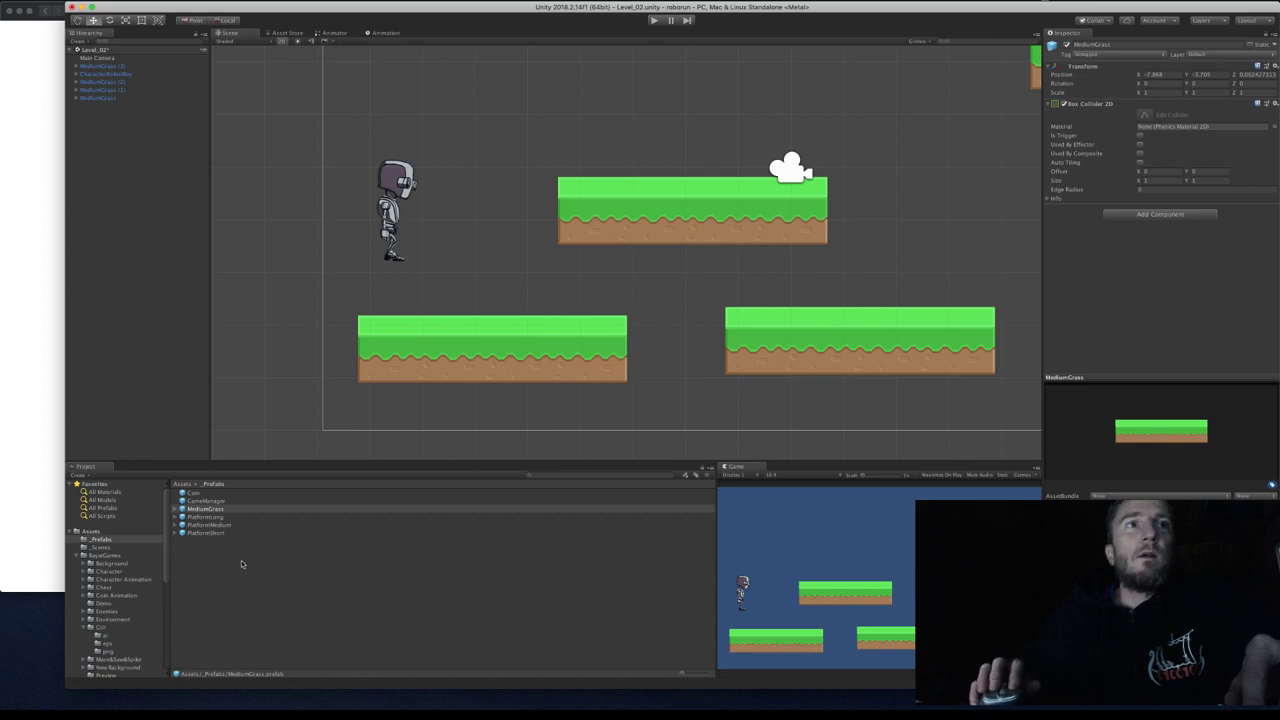
{"action": "left_click", "coordinate": [98, 124]}
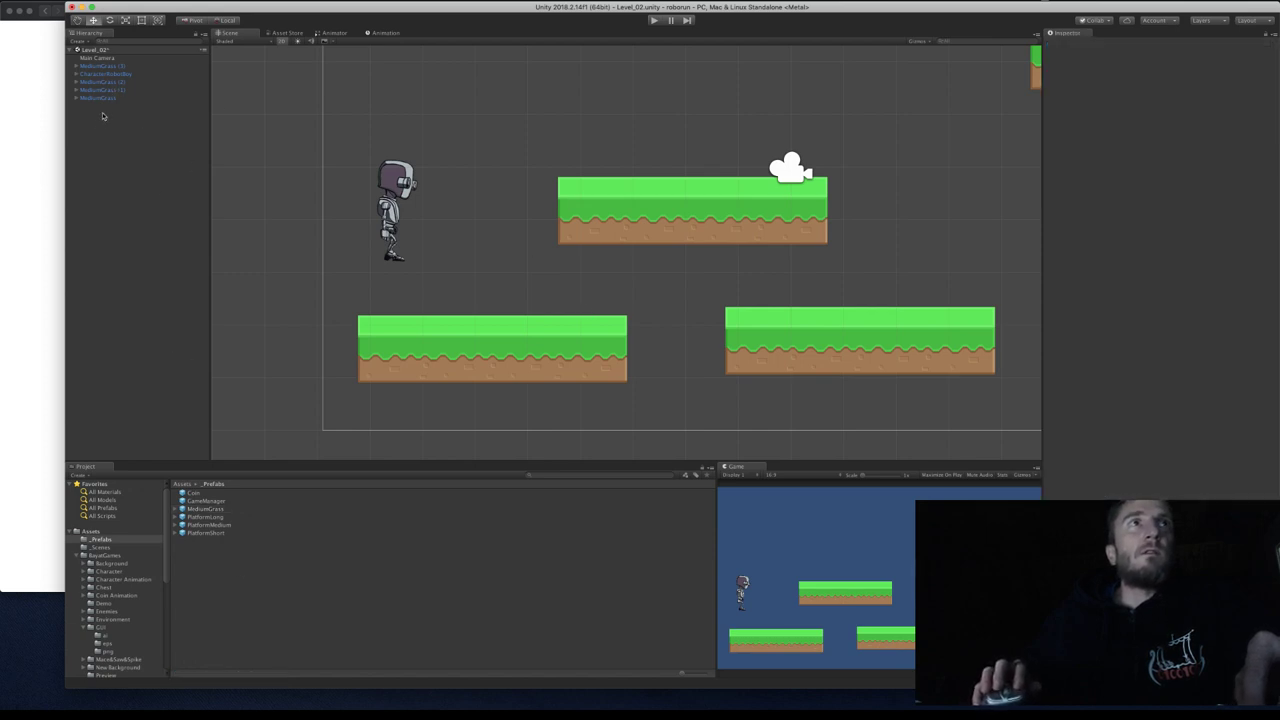
{"action": "left_click", "coordinate": [100, 97]}
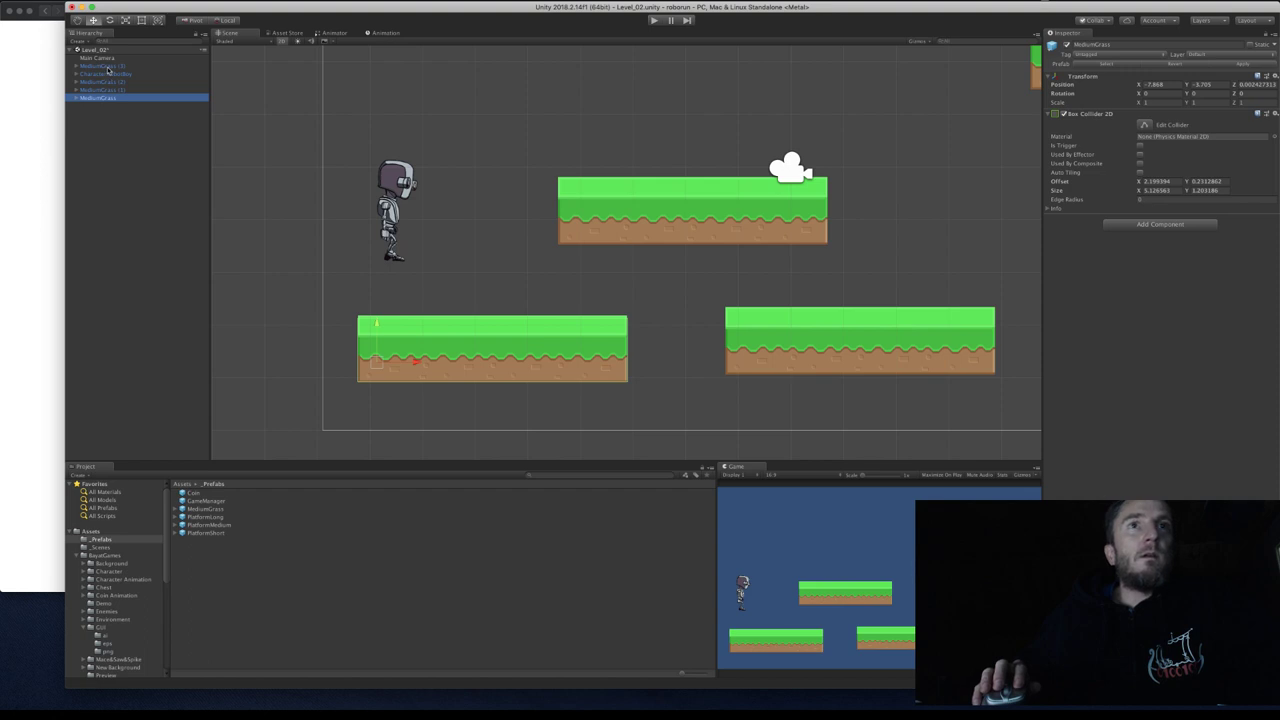
{"action": "left_click", "coordinate": [108, 66], "text": "shift"}
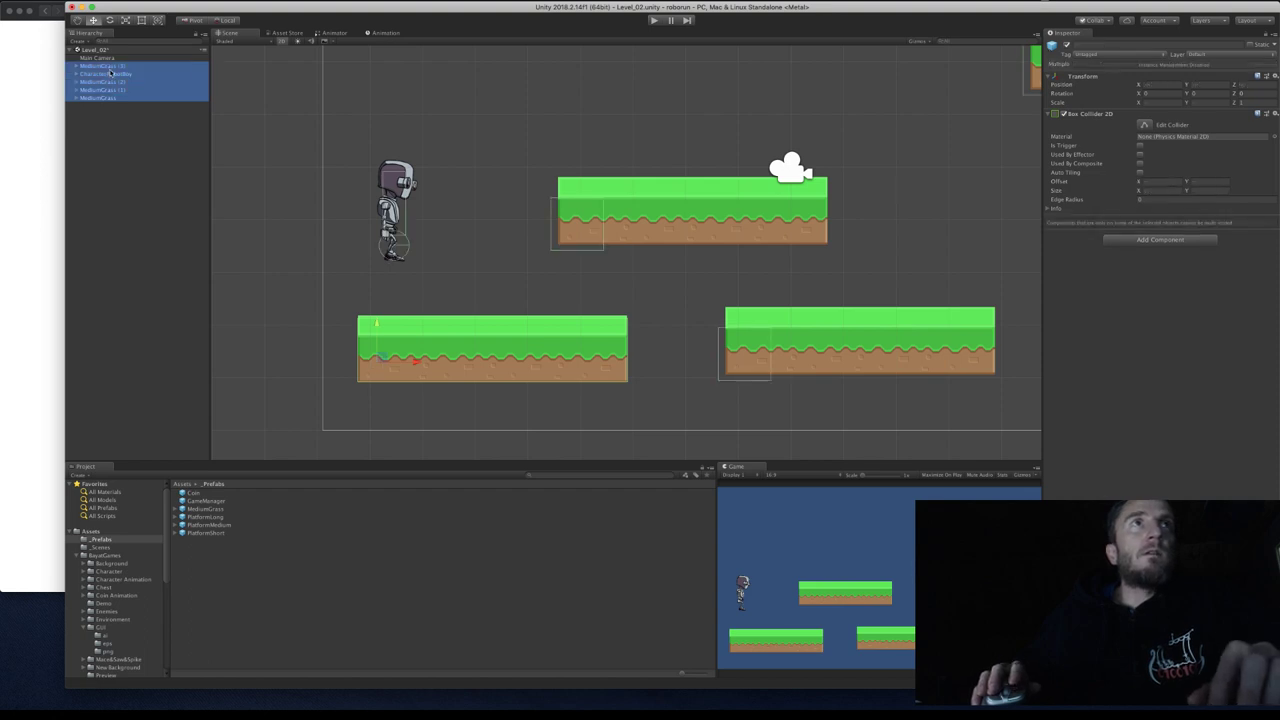
{"action": "right_click", "coordinate": [110, 73]}
{"action": "left_click", "coordinate": [140, 118]}
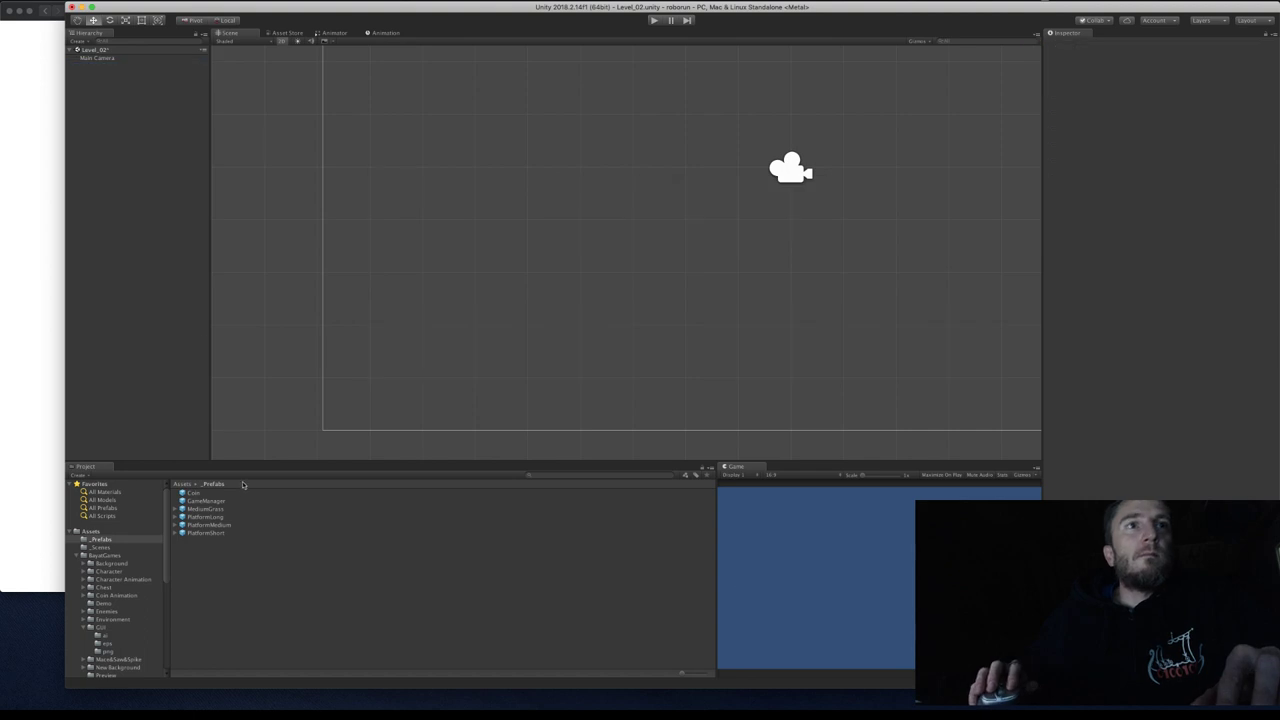
Place a MediumGrass prefab near the scene's lower-left corner and fit its Box Collider 2D to the sprite, about 5.12 by 1.24.
{"action": "left_click_drag", "start_coordinate": [195, 511], "coordinate": [394, 377]}
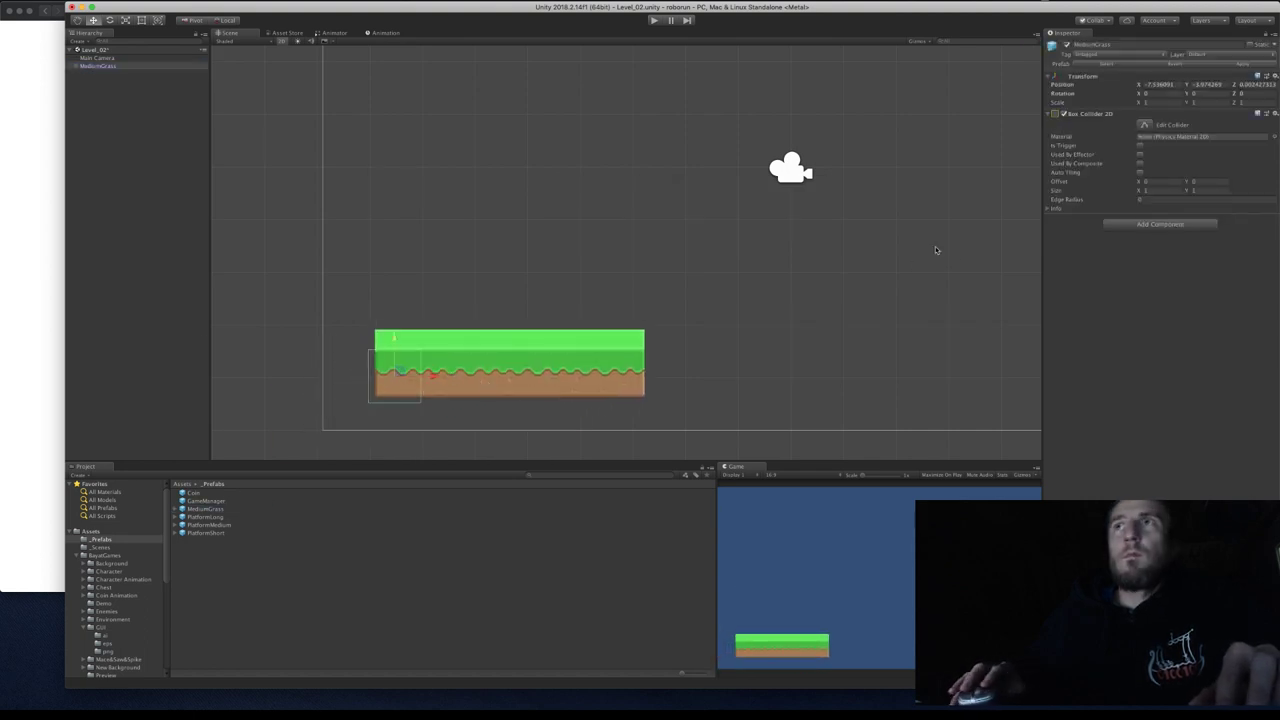
{"action": "left_click", "coordinate": [1145, 124]}
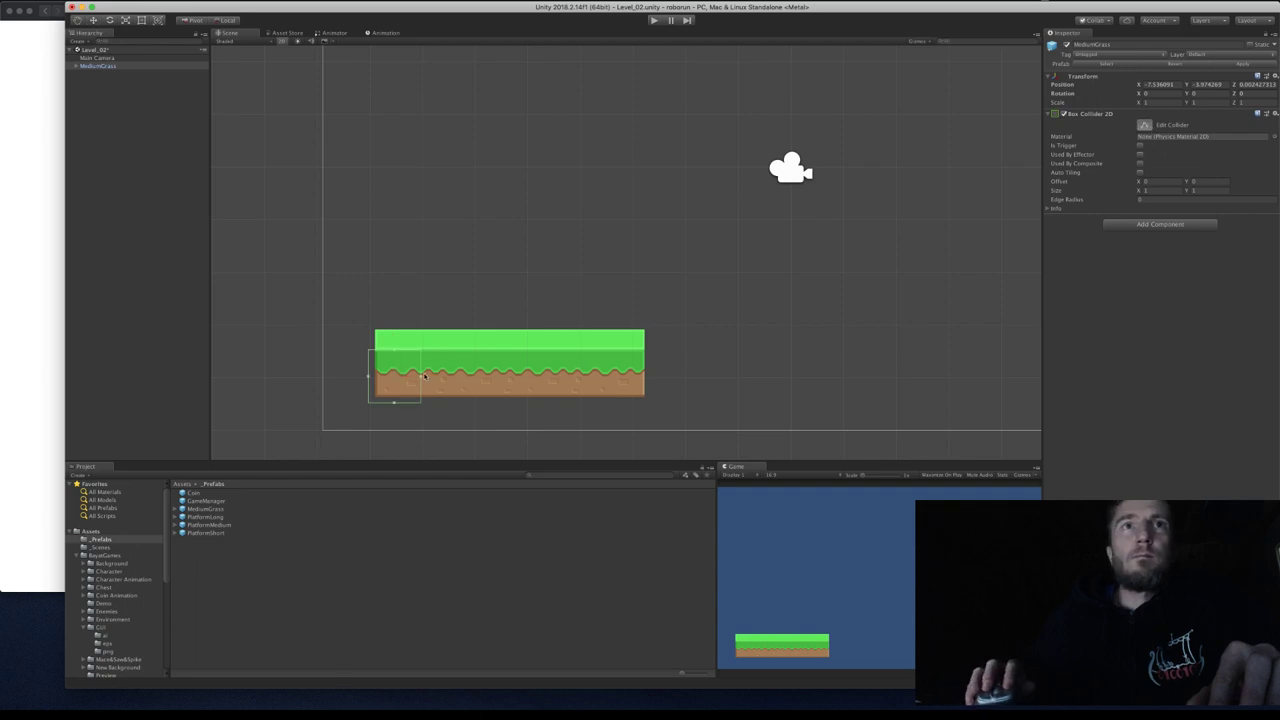
{"action": "left_click_drag", "start_coordinate": [421, 377], "coordinate": [645, 365]}
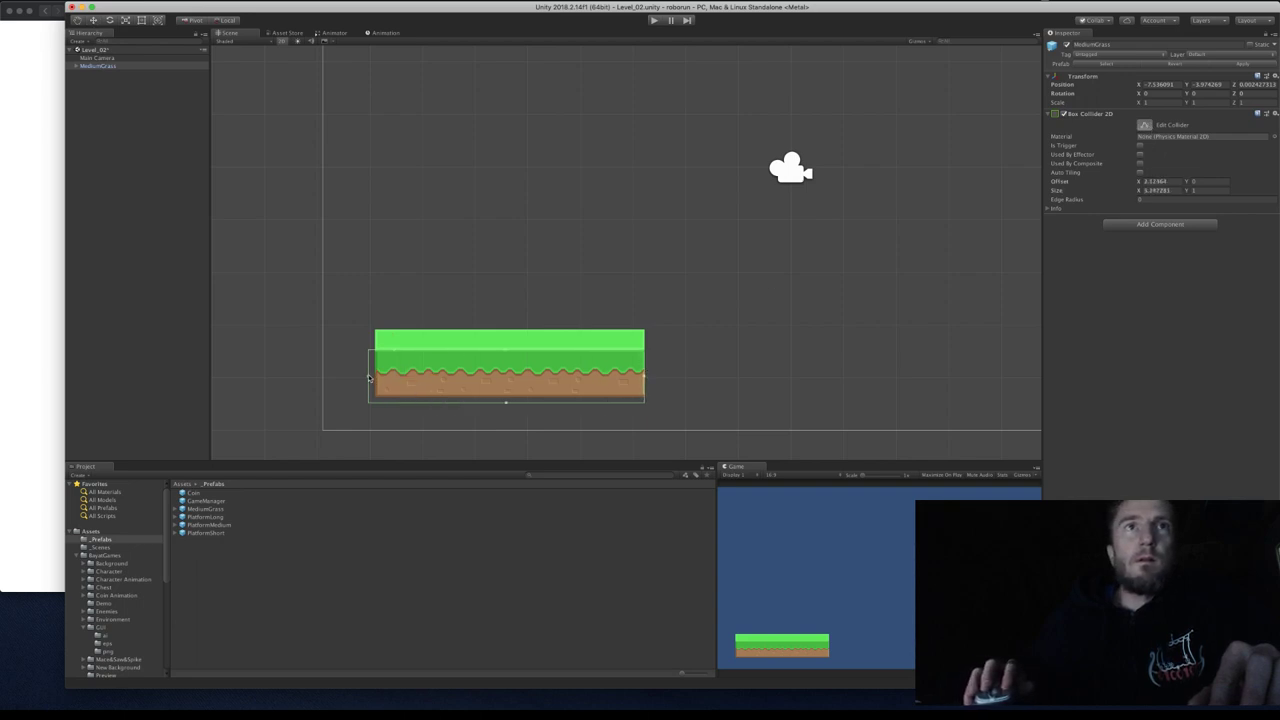
{"action": "left_click_drag", "start_coordinate": [368, 377], "coordinate": [375, 376]}
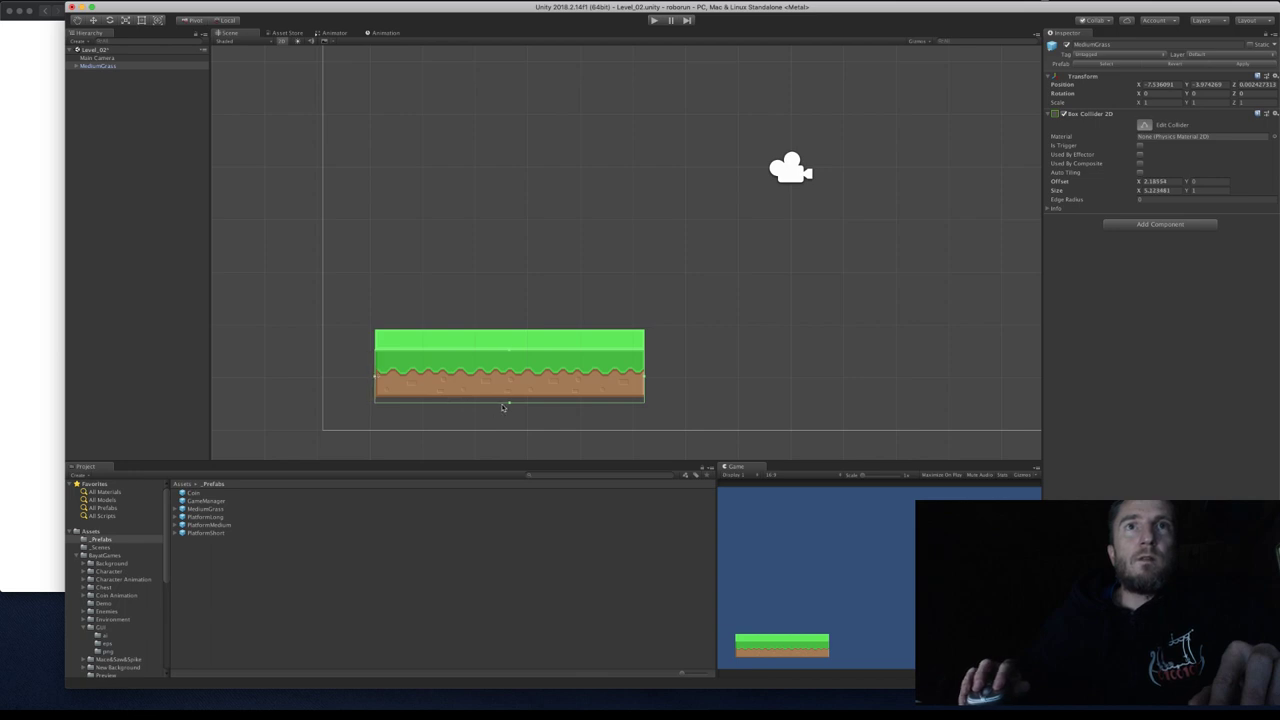
{"action": "mouse_move", "coordinate": [509, 405]}
{"action": "left_mouse_down"}
{"action": "mouse_move", "coordinate": [509, 384]}
{"action": "mouse_move", "coordinate": [515, 399]}
{"action": "left_mouse_up"}
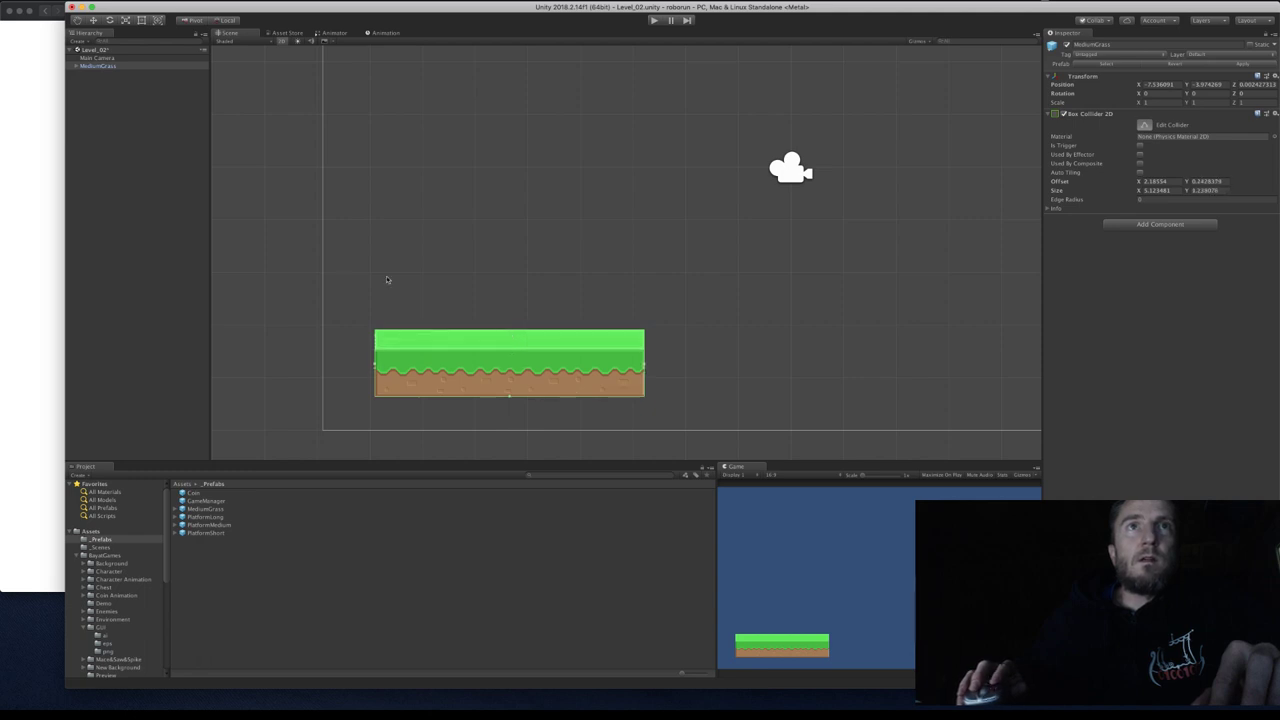
Place two more MediumGrass platforms with the fitted collider, one level with and right of the first, one above the gap between them.
{"action": "left_click_drag", "start_coordinate": [89, 66], "coordinate": [746, 380]}
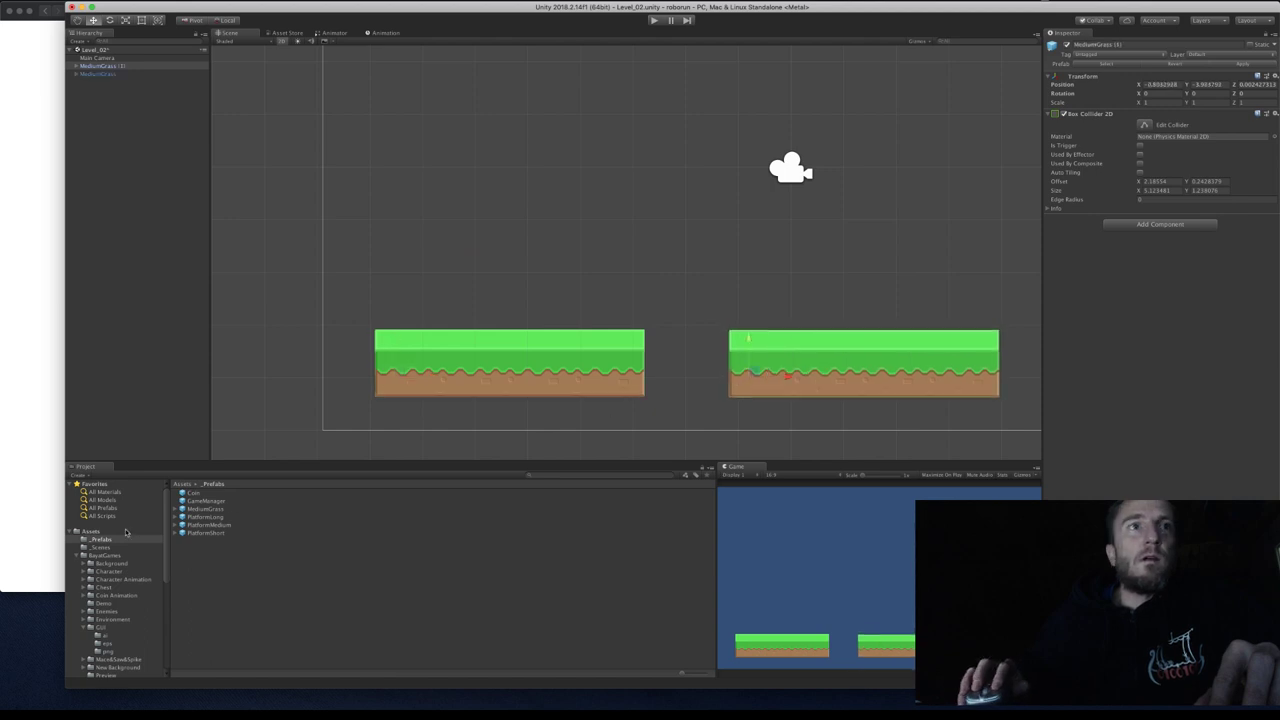
{"action": "left_click_drag", "start_coordinate": [200, 510], "coordinate": [527, 214]}
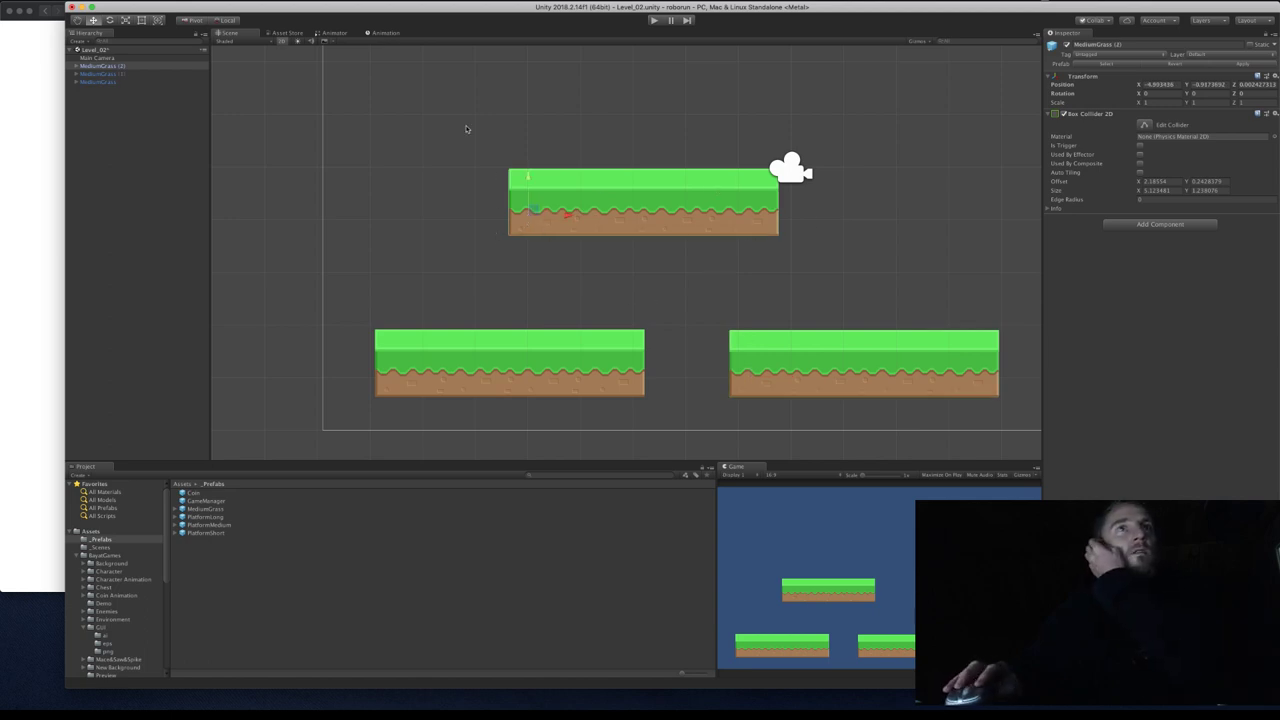
Search the project for "robot" and place the CharacterRobotBoy prefab above the lower-left platform.
{"action": "left_click", "coordinate": [655, 476]}
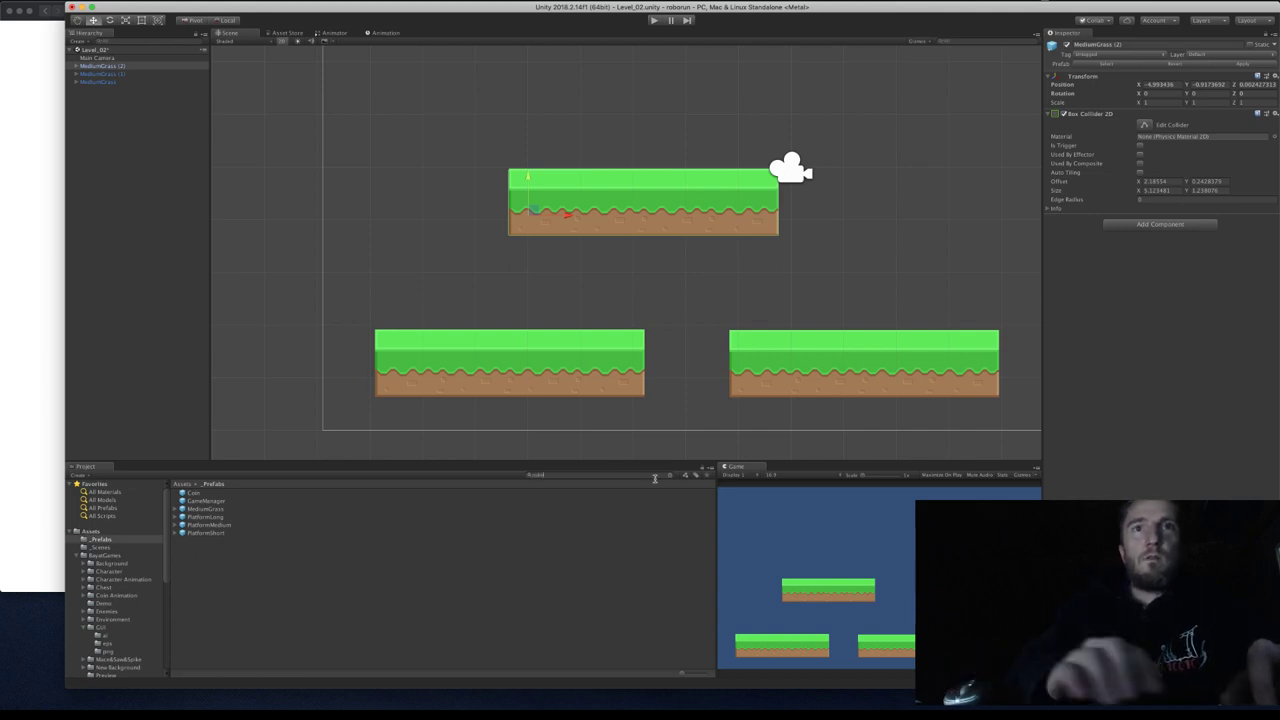
{"action": "type", "text": "robot"}
{"action": "left_click", "coordinate": [215, 493]}
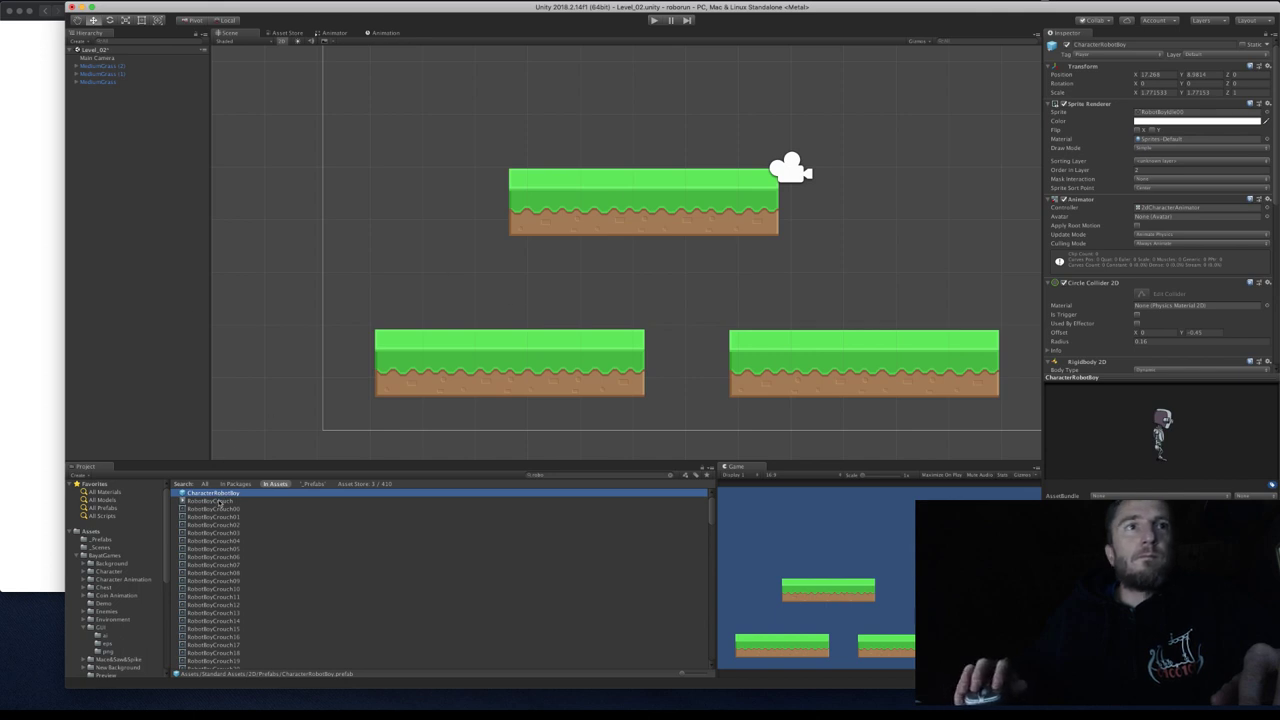
{"action": "left_click_drag", "start_coordinate": [240, 463], "coordinate": [423, 186]}
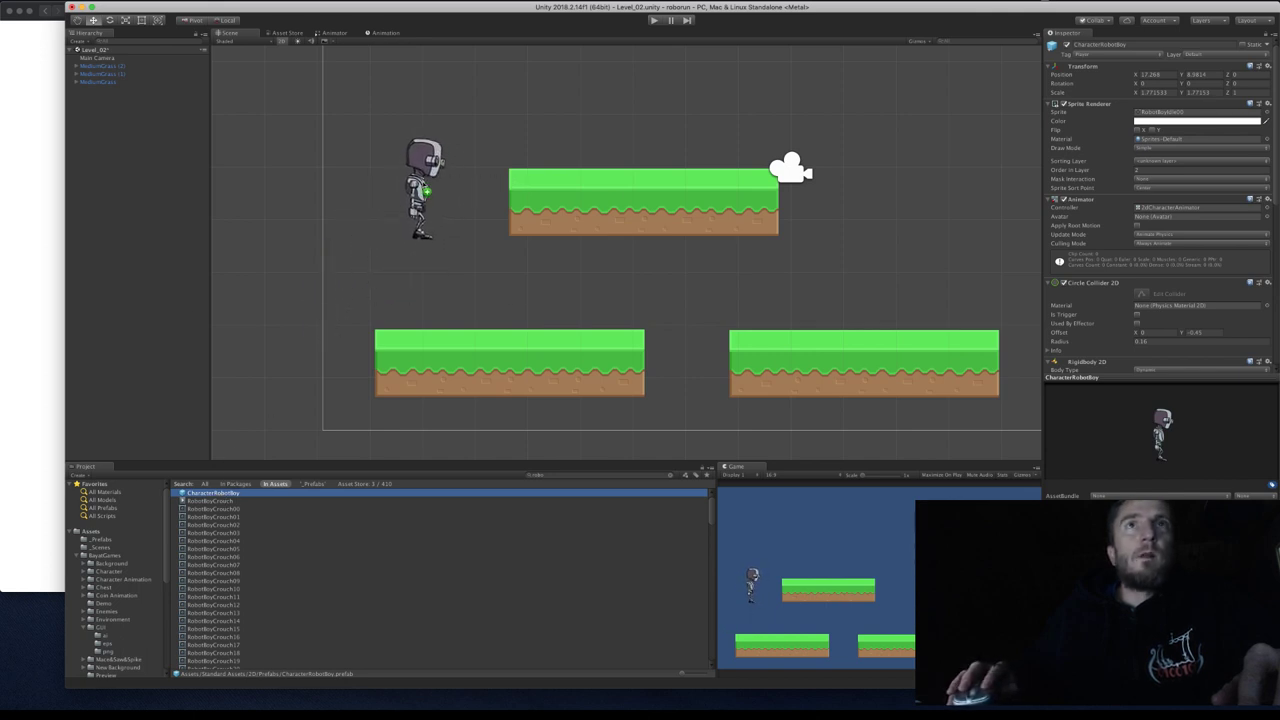
Raise the upper MediumGrass platform slightly to widen the space above the lower platforms.
{"action": "left_click", "coordinate": [628, 194]}
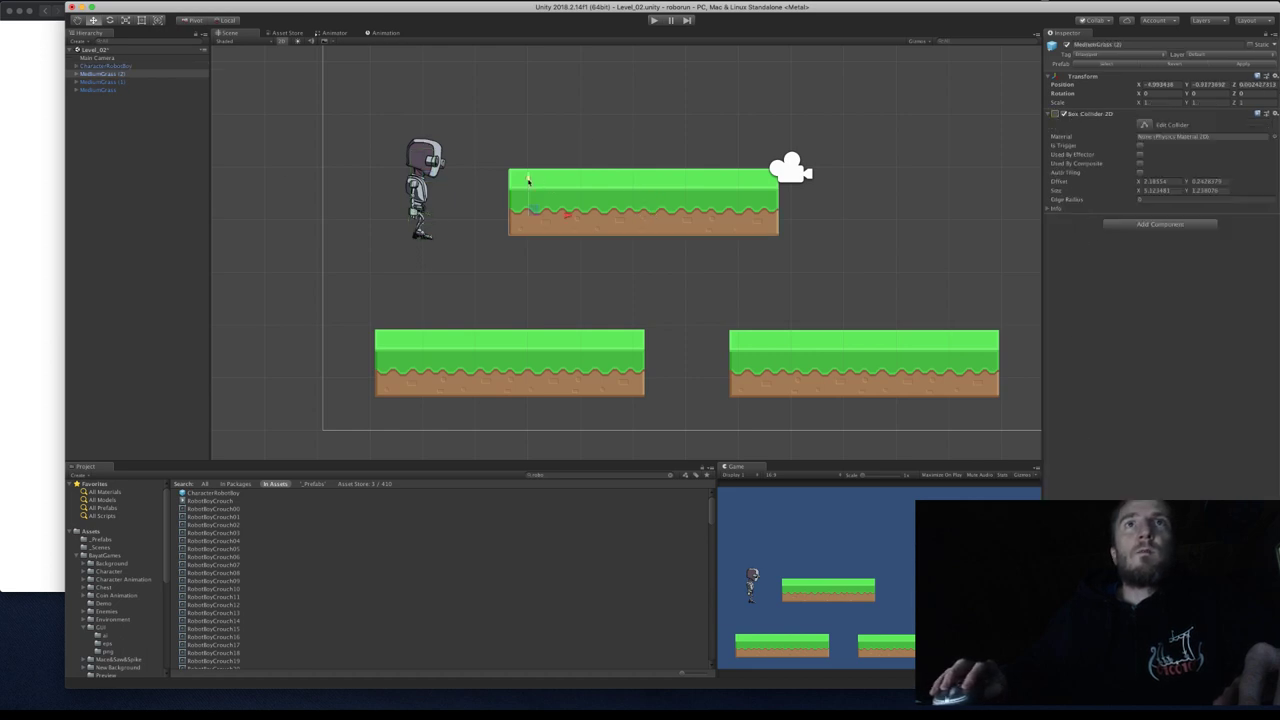
{"action": "mouse_move", "coordinate": [528, 180]}
{"action": "left_mouse_down"}
{"action": "mouse_move", "coordinate": [527, 143]}
{"action": "mouse_move", "coordinate": [532, 160]}
{"action": "left_mouse_up"}
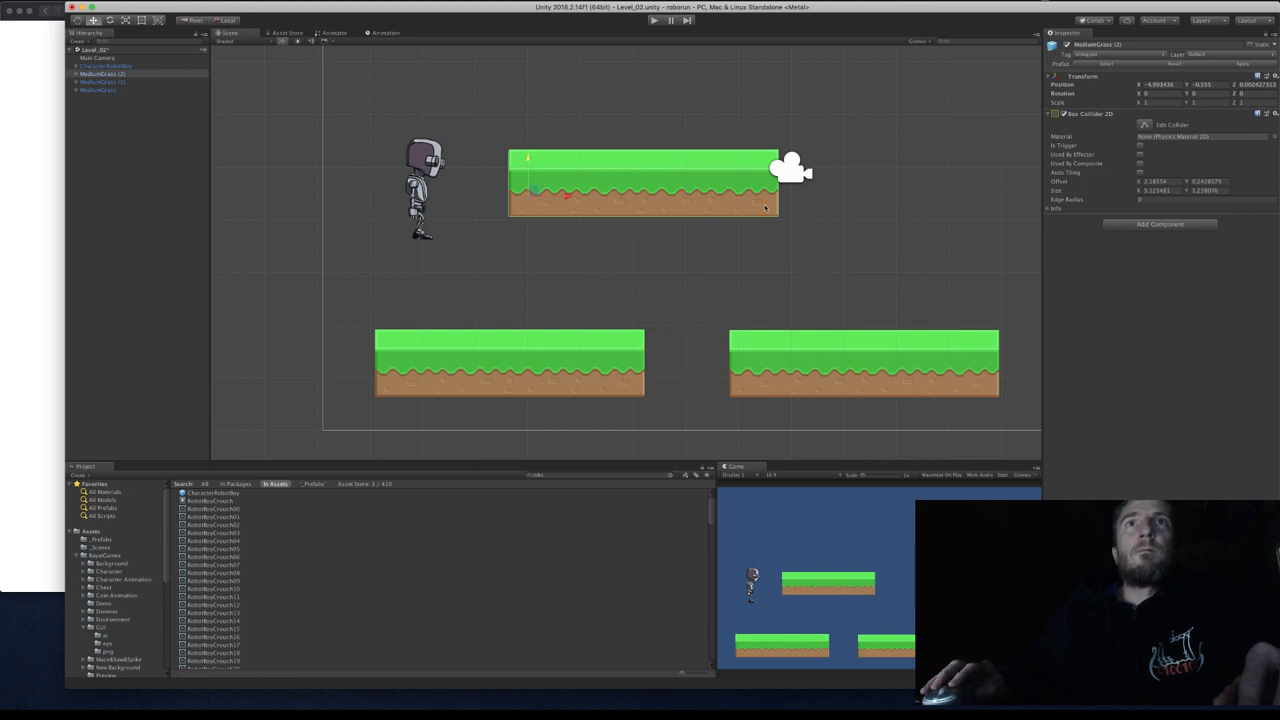
Play-test the level by walking the robot along the lower-left platform and jumping beneath the upper one, and stop the game.
{"action": "left_click", "coordinate": [655, 20]}
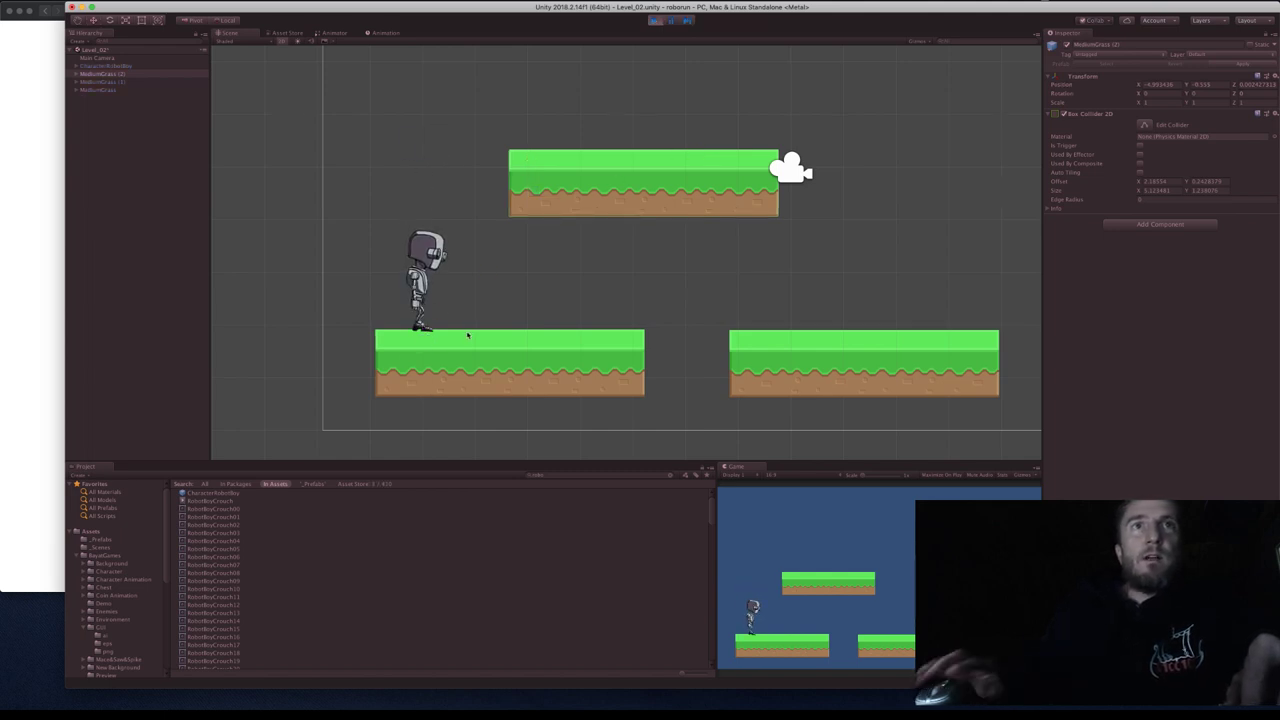
{"action": "key", "text": "Right"}
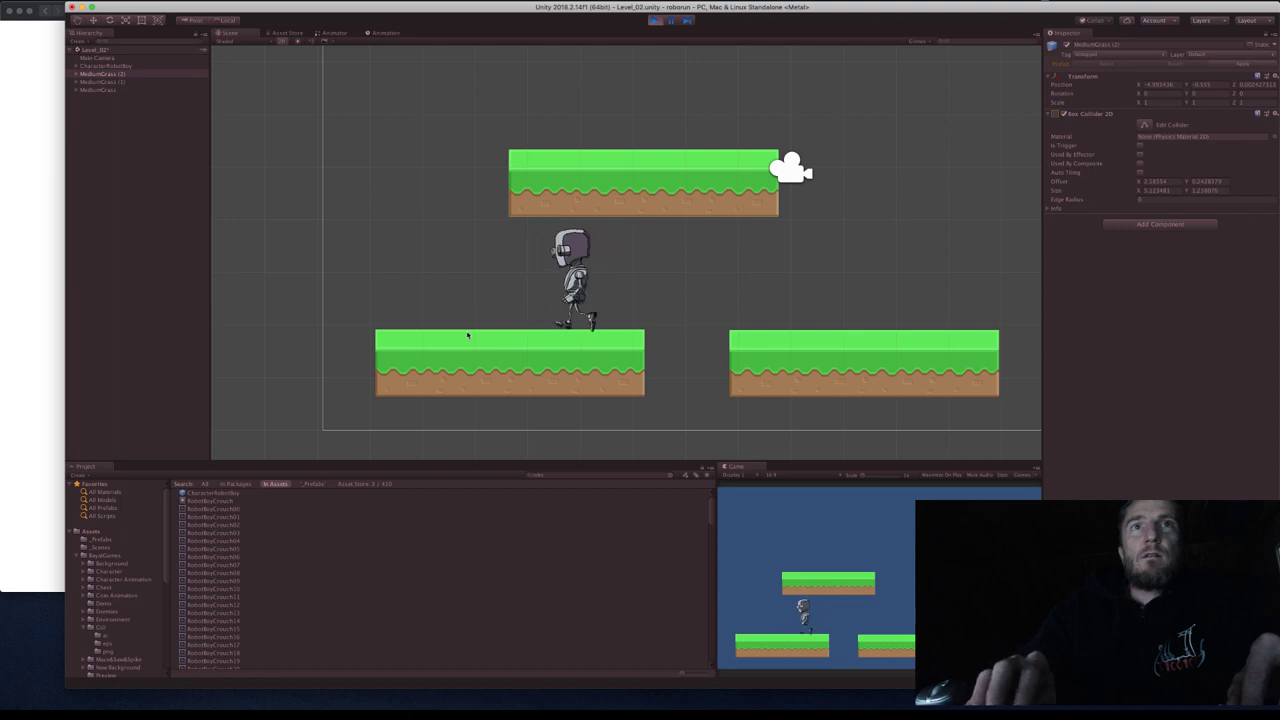
{"action": "key", "text": "Left"}
{"action": "key", "text": "Right"}
{"action": "key", "text": "space"}
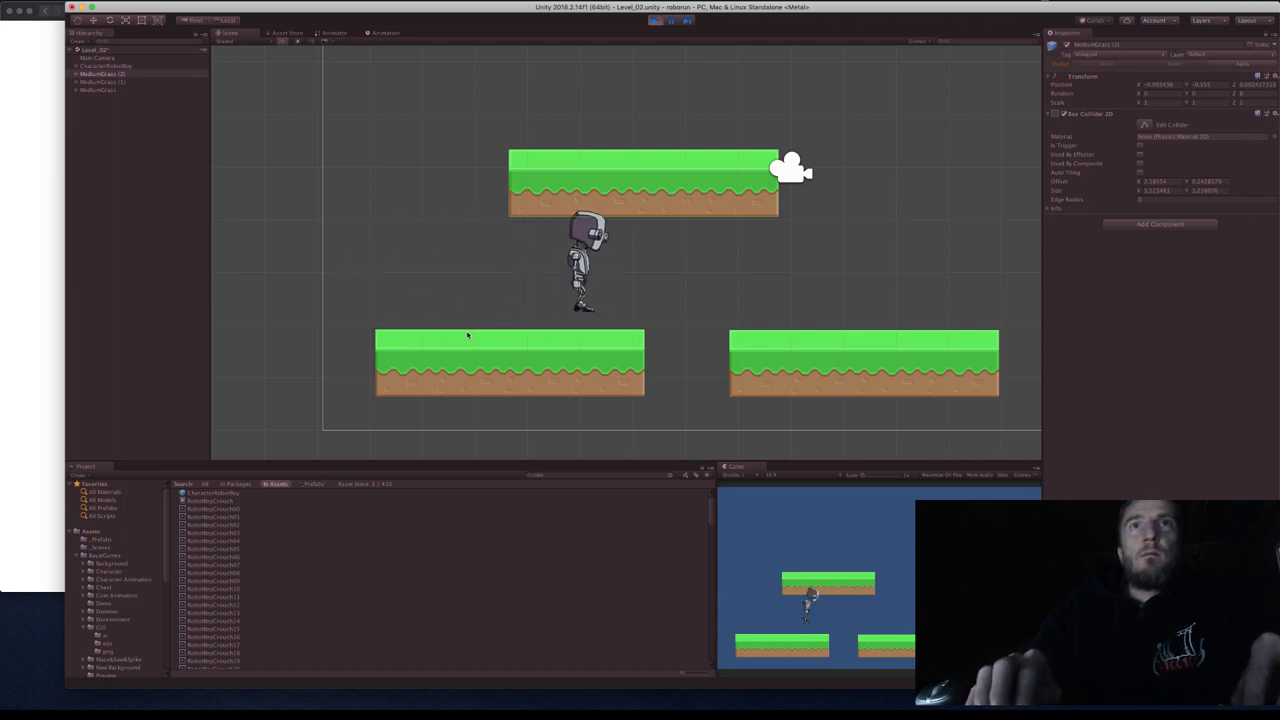
{"action": "key", "text": "space"}
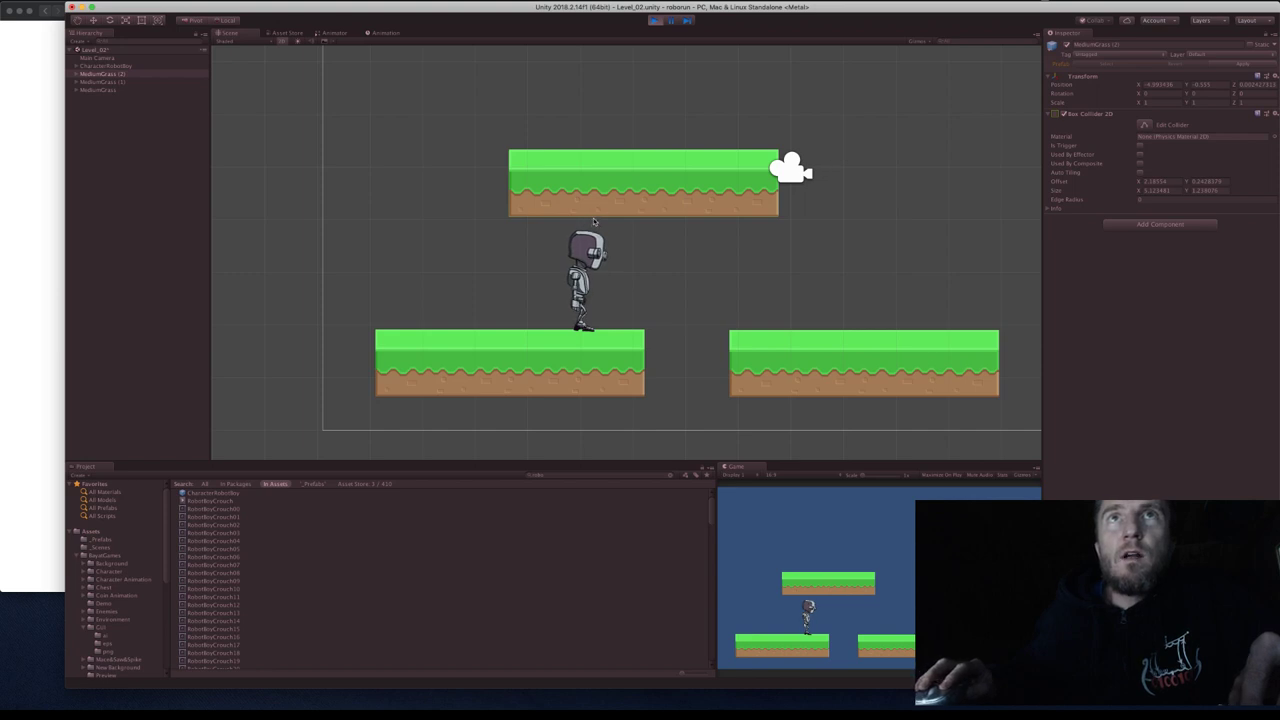
{"action": "left_click", "coordinate": [655, 21]}
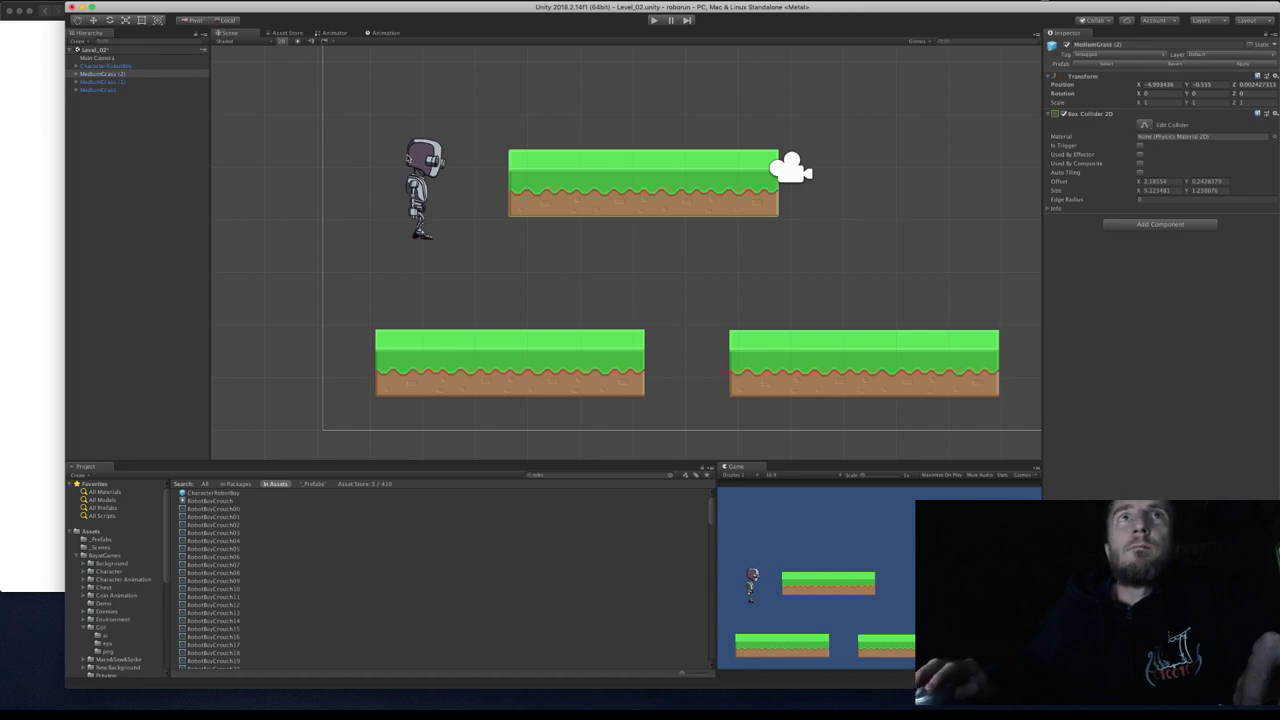
Extend the CharacterRobotBoy's Box Collider 2D upward to the top of its head, for a height of about 0.81.
{"action": "left_click", "coordinate": [105, 65]}
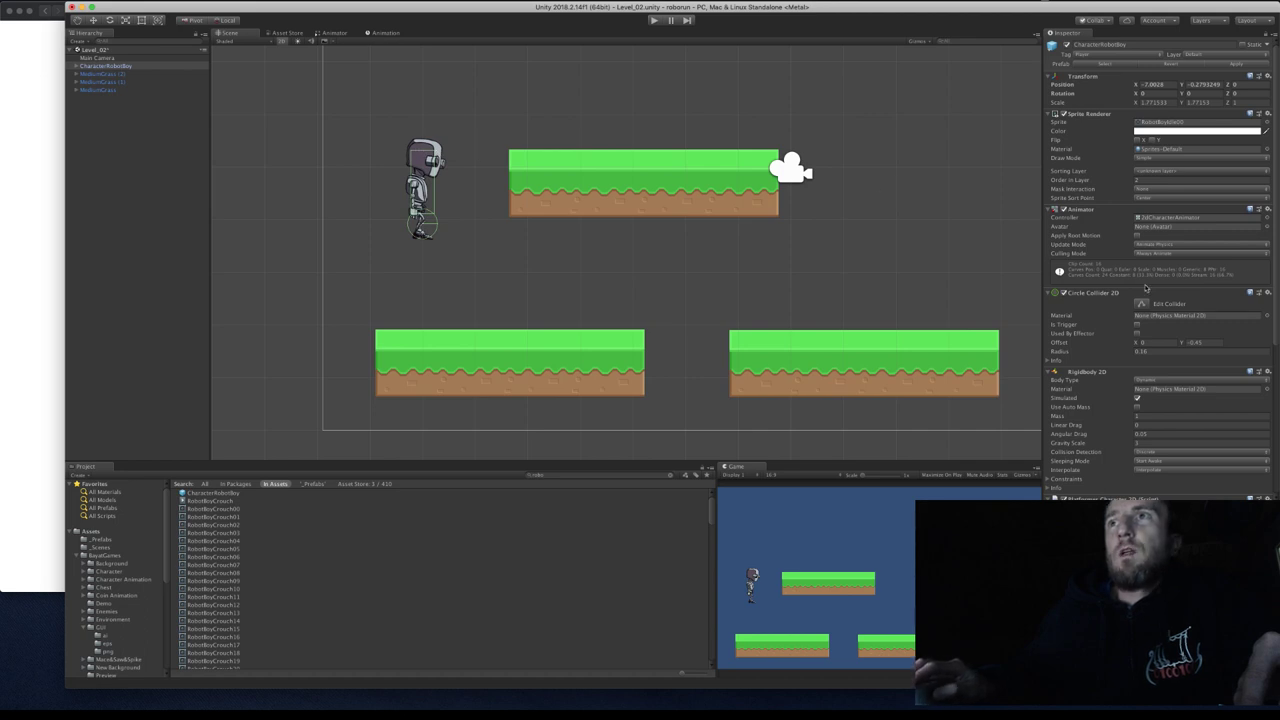
{"action": "scroll", "coordinate": [1136, 323], "scroll_direction": "down", "scroll_amount": 5}
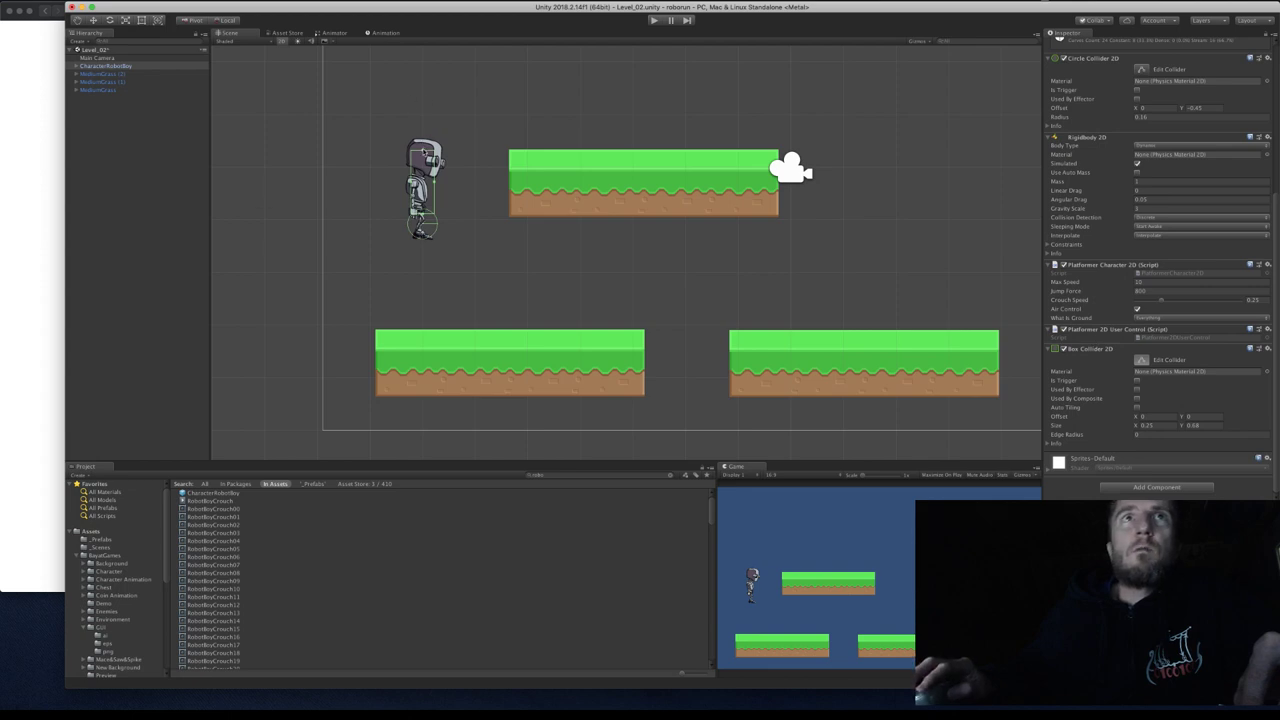
{"action": "left_click_drag", "start_coordinate": [424, 151], "coordinate": [424, 148]}
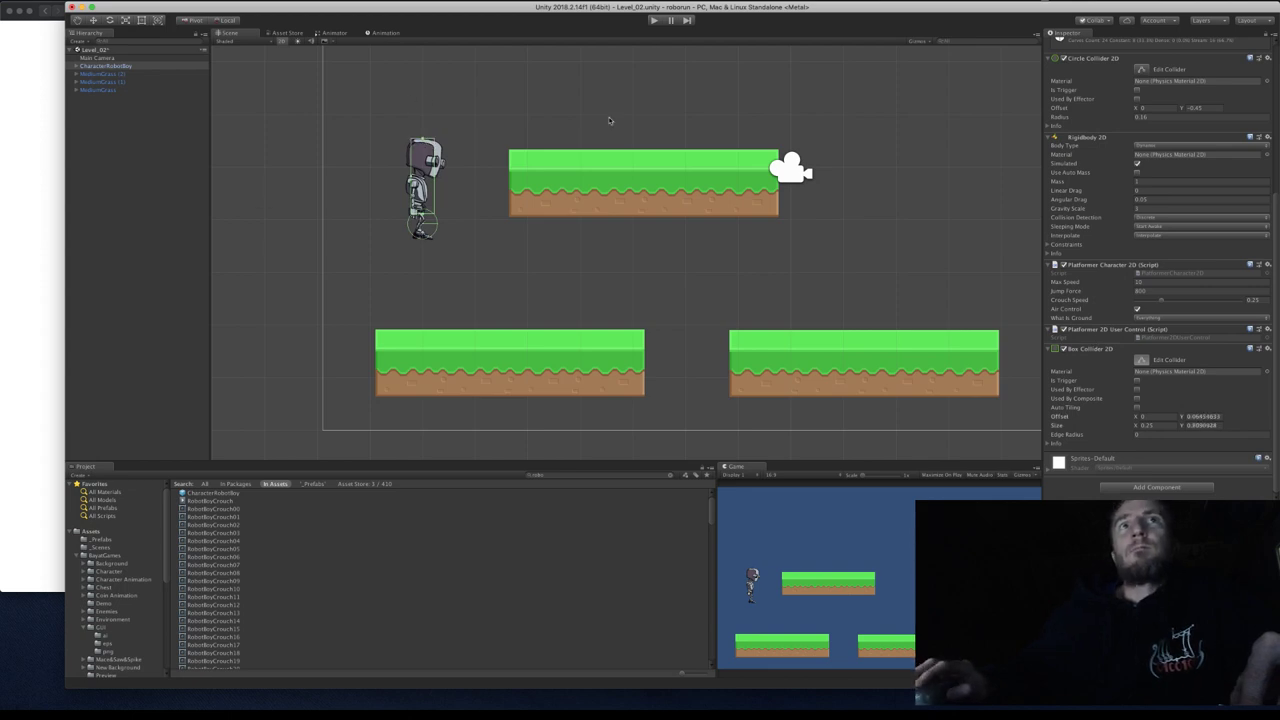
Play-test the robot with its taller collider by walking it beneath the upper platform, and stop the game.
{"action": "left_click", "coordinate": [654, 20]}
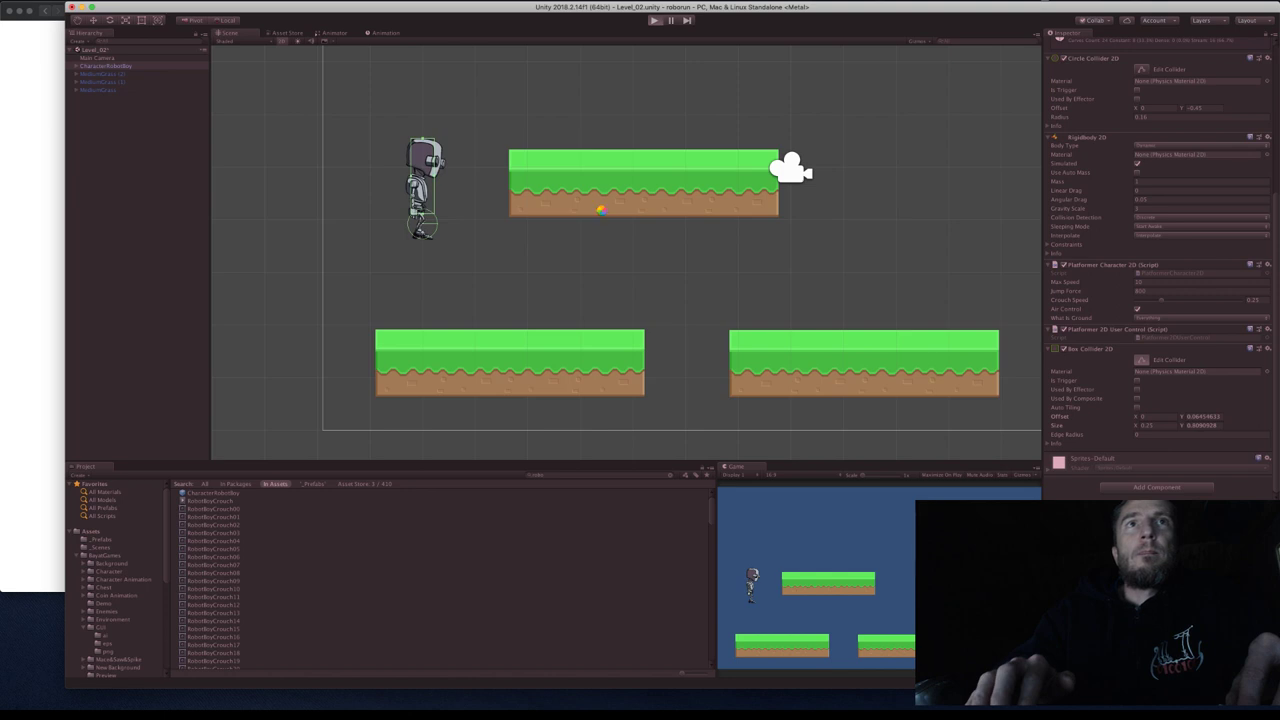
{"action": "key", "text": "super+p"}
{"action": "key", "text": "Right"}
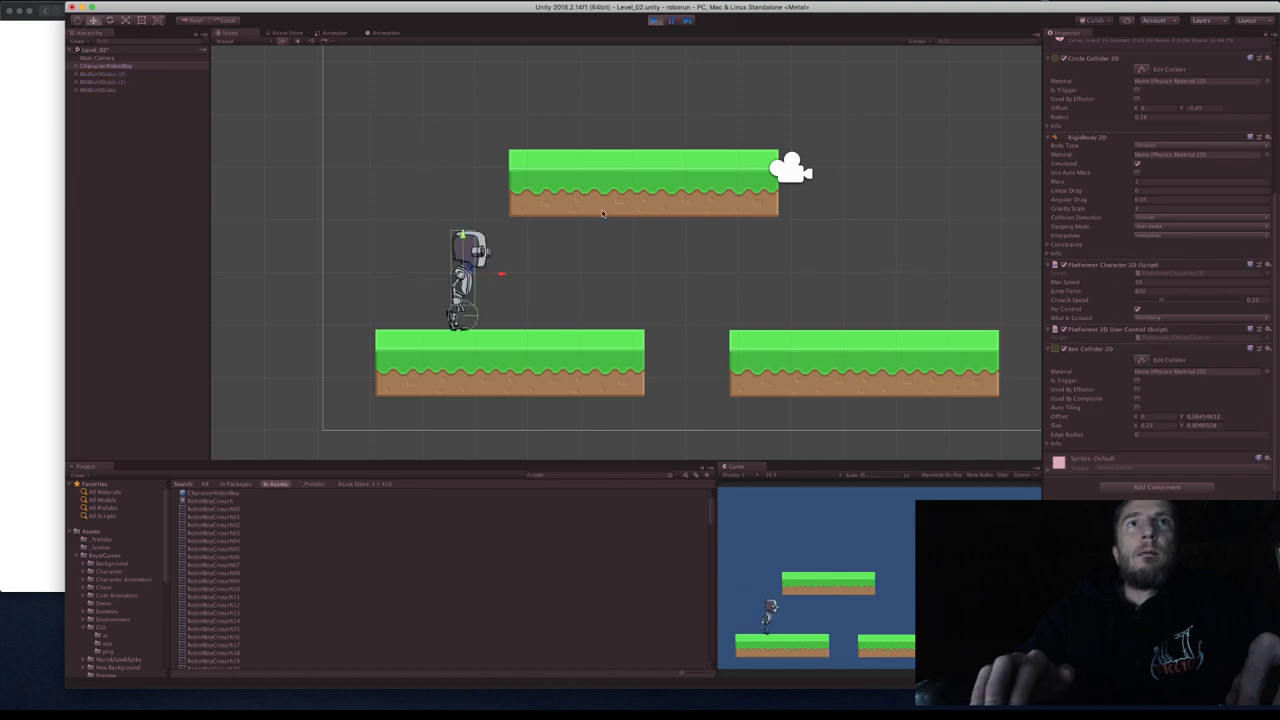
{"action": "key", "text": "Left"}
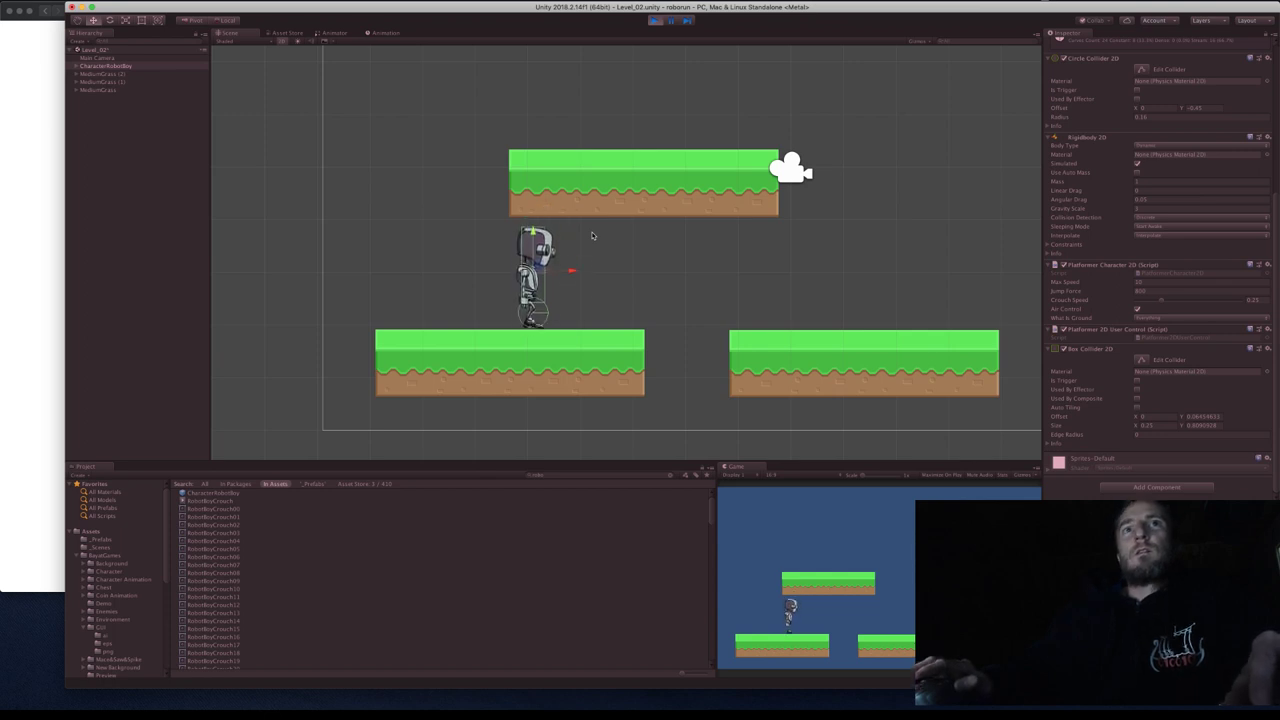
{"action": "left_click", "coordinate": [655, 20]}
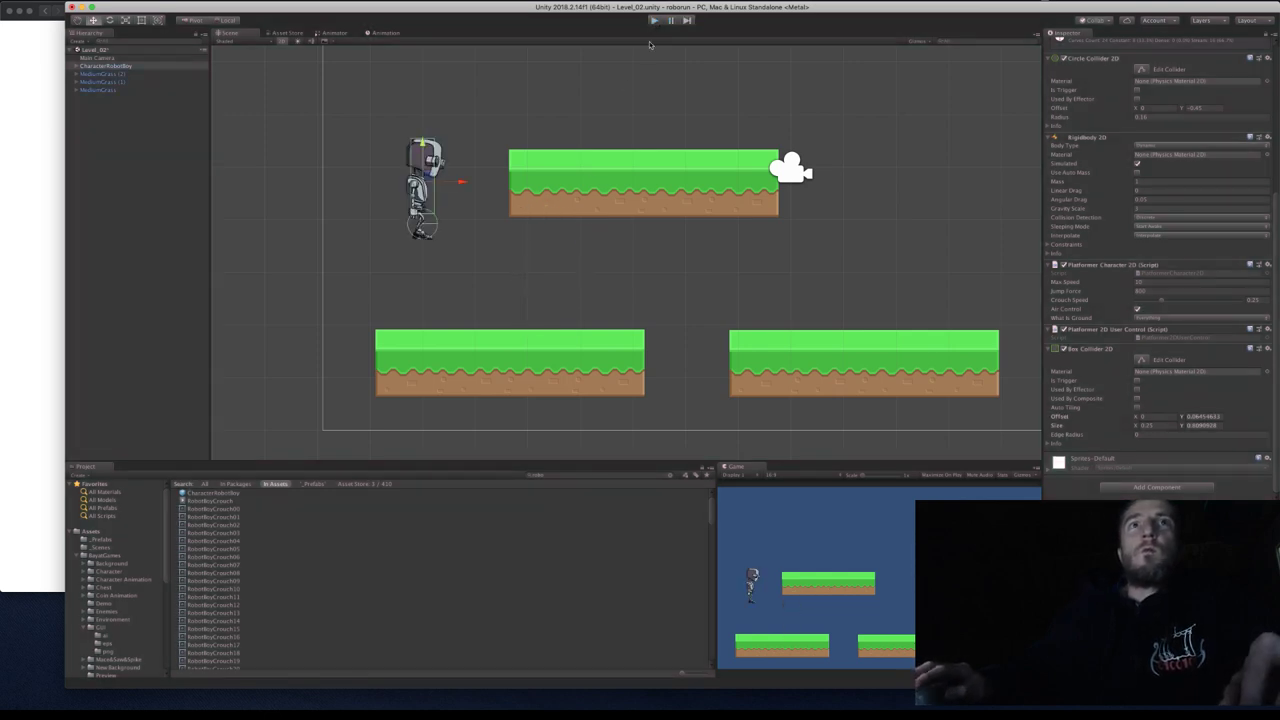
Shrink the upper platform's Box Collider 2D to a thin strip along its top edge, about 0.11 high.
{"action": "left_click", "coordinate": [650, 192]}
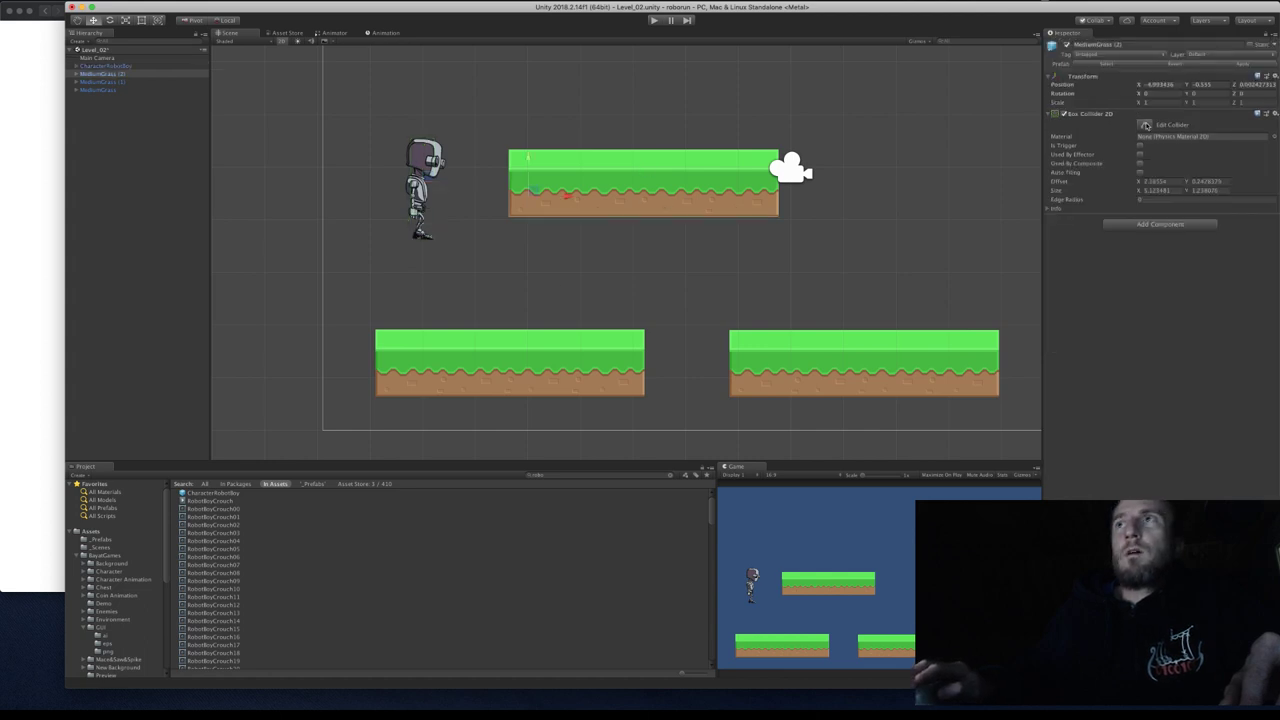
{"action": "left_click", "coordinate": [1145, 125]}
{"action": "left_click_drag", "start_coordinate": [643, 215], "coordinate": [650, 160]}
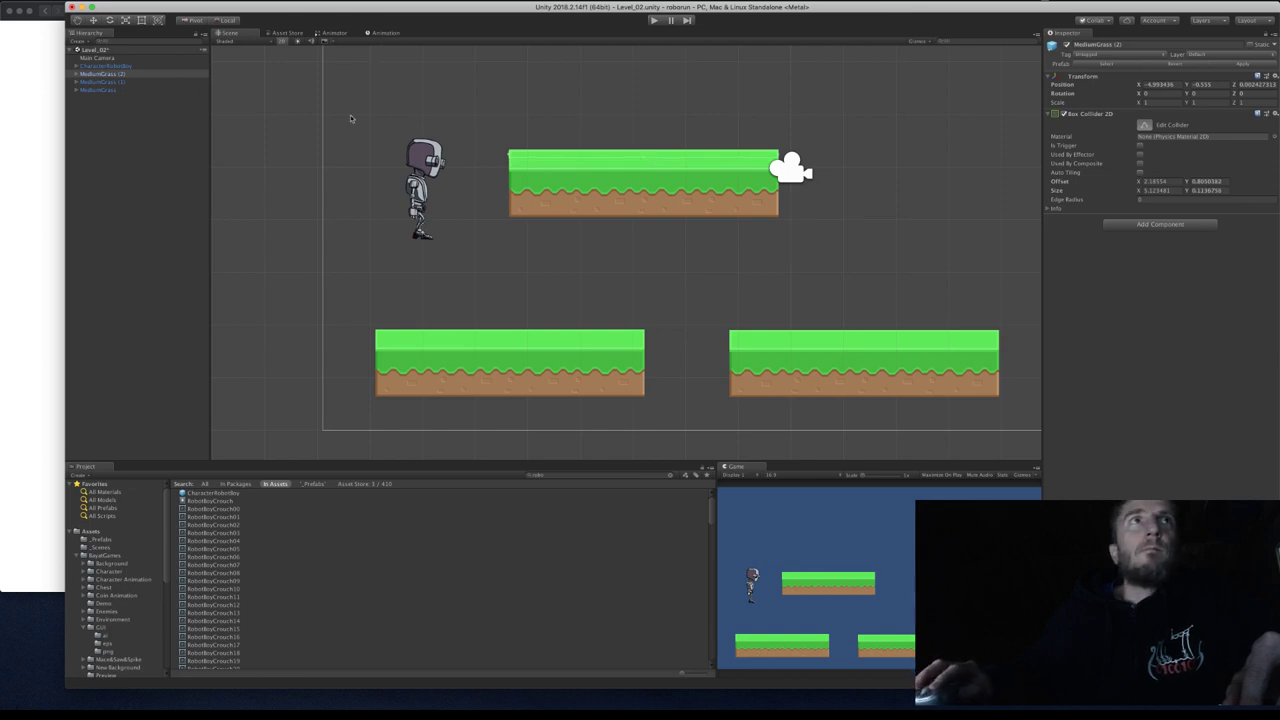
Overwrite the MediumGrass prefab in the _Prefabs folder with the edited upper platform, and check the lower-left platform's collider.
{"action": "left_click", "coordinate": [632, 195]}
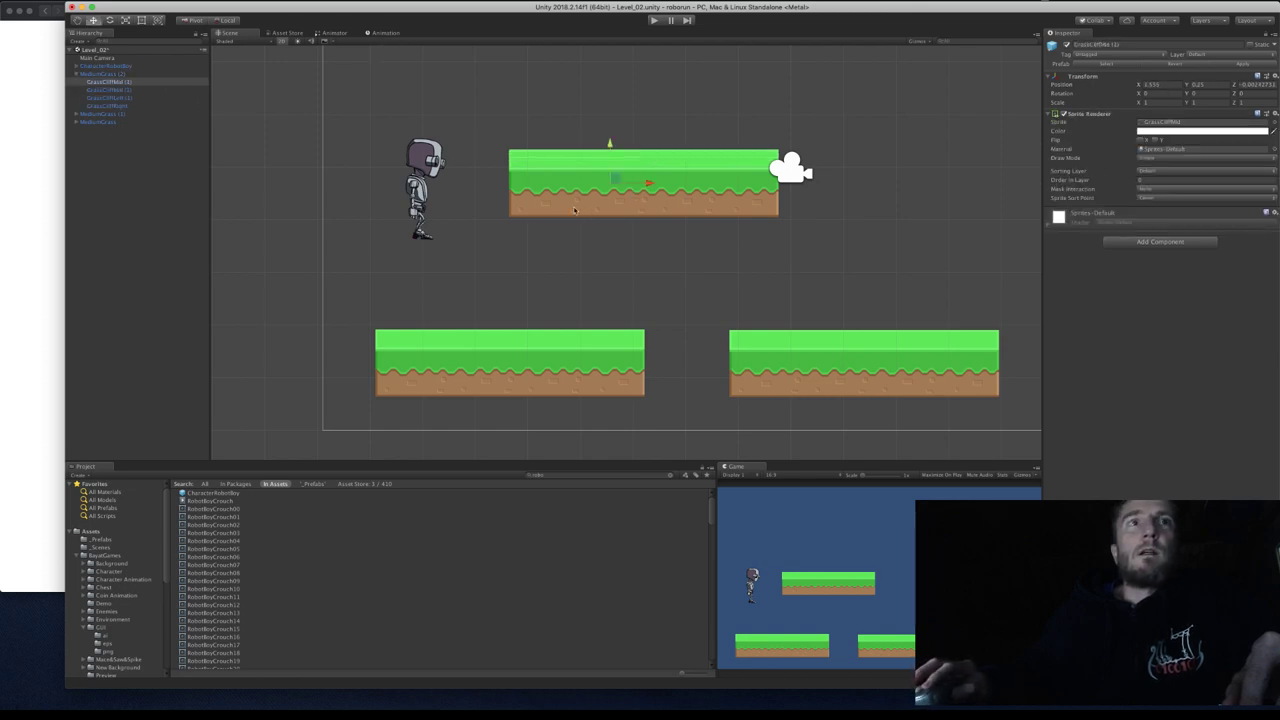
{"action": "left_click", "coordinate": [101, 539]}
{"action": "left_click_drag", "start_coordinate": [577, 181], "coordinate": [497, 237]}
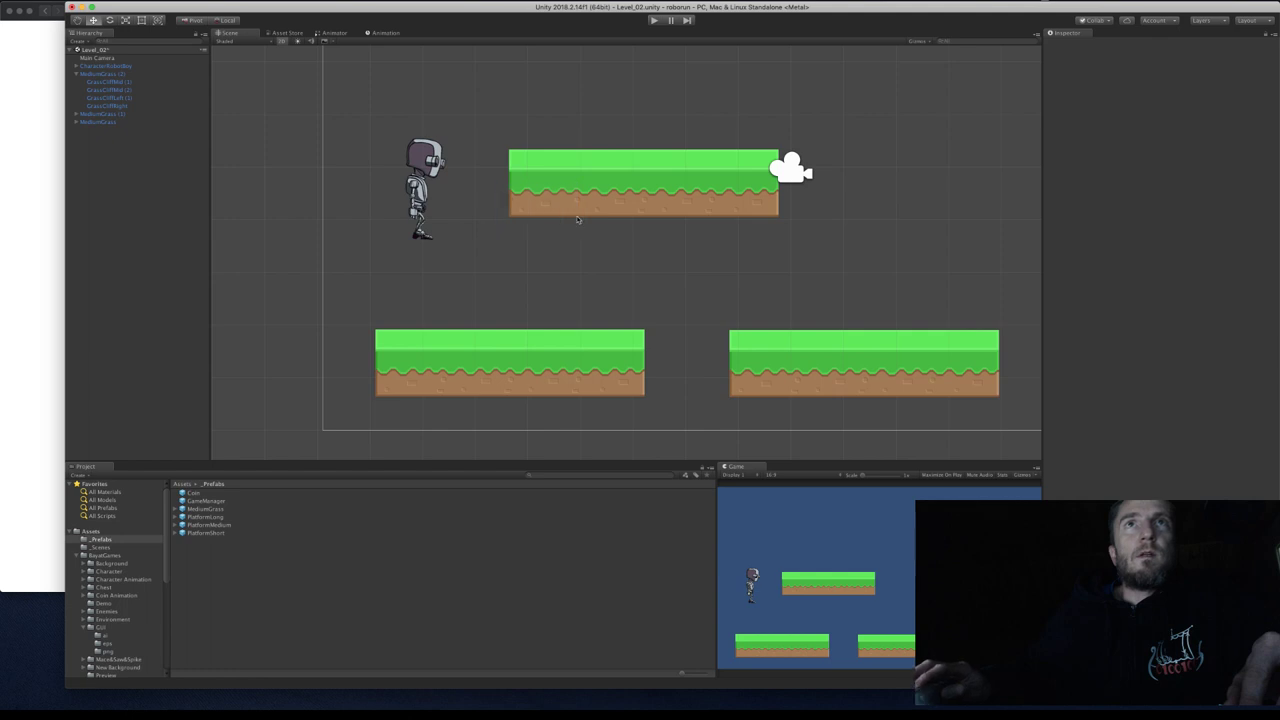
{"action": "left_click", "coordinate": [578, 215]}
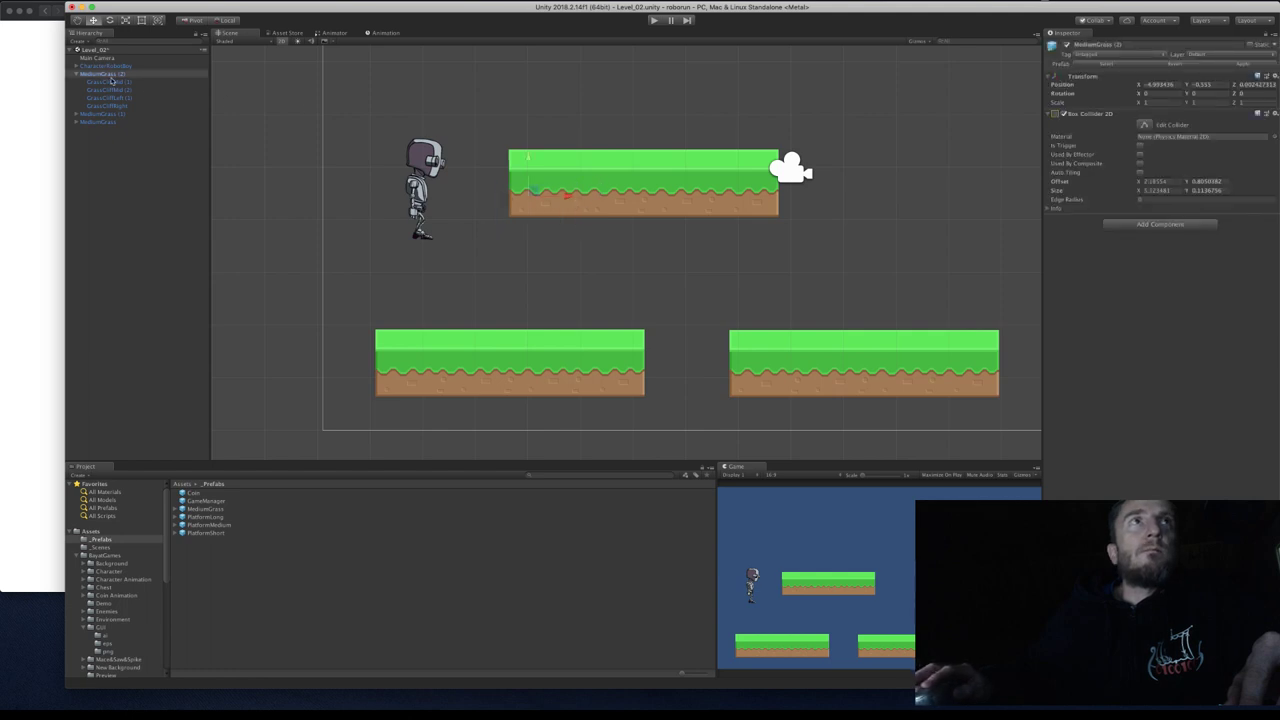
{"action": "left_click_drag", "start_coordinate": [107, 77], "coordinate": [220, 510]}
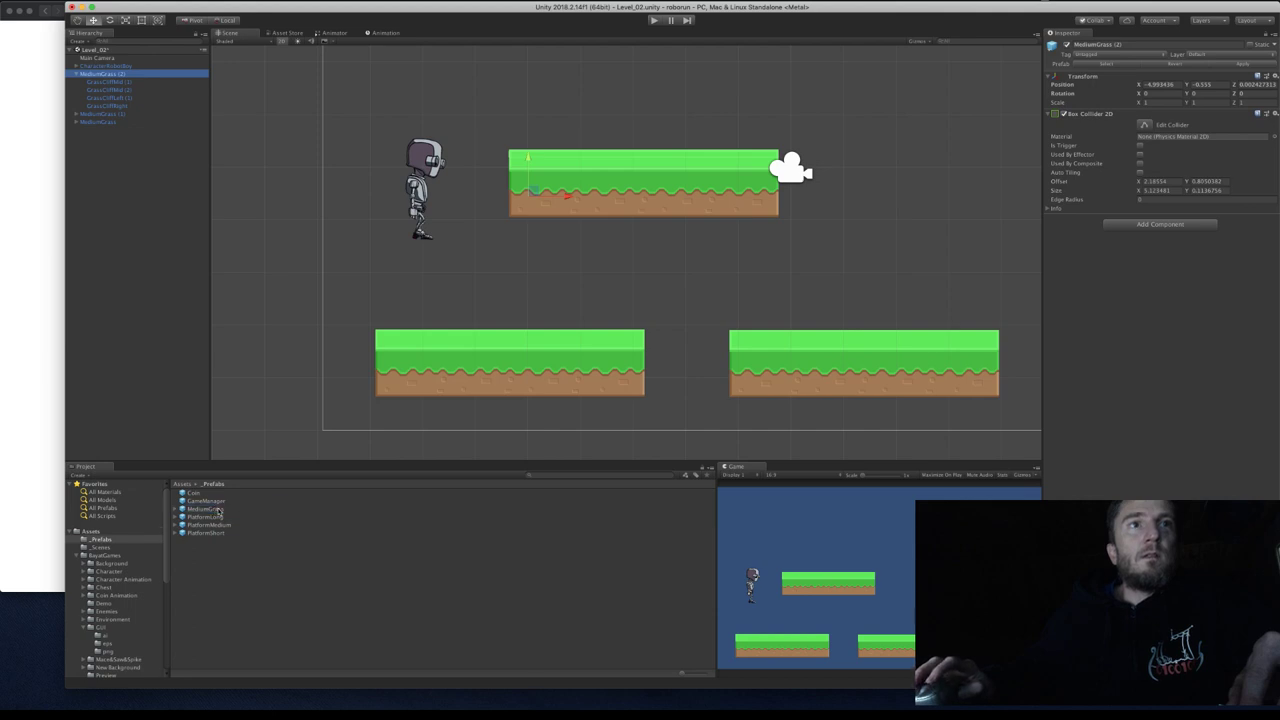
{"action": "left_click", "coordinate": [470, 375]}
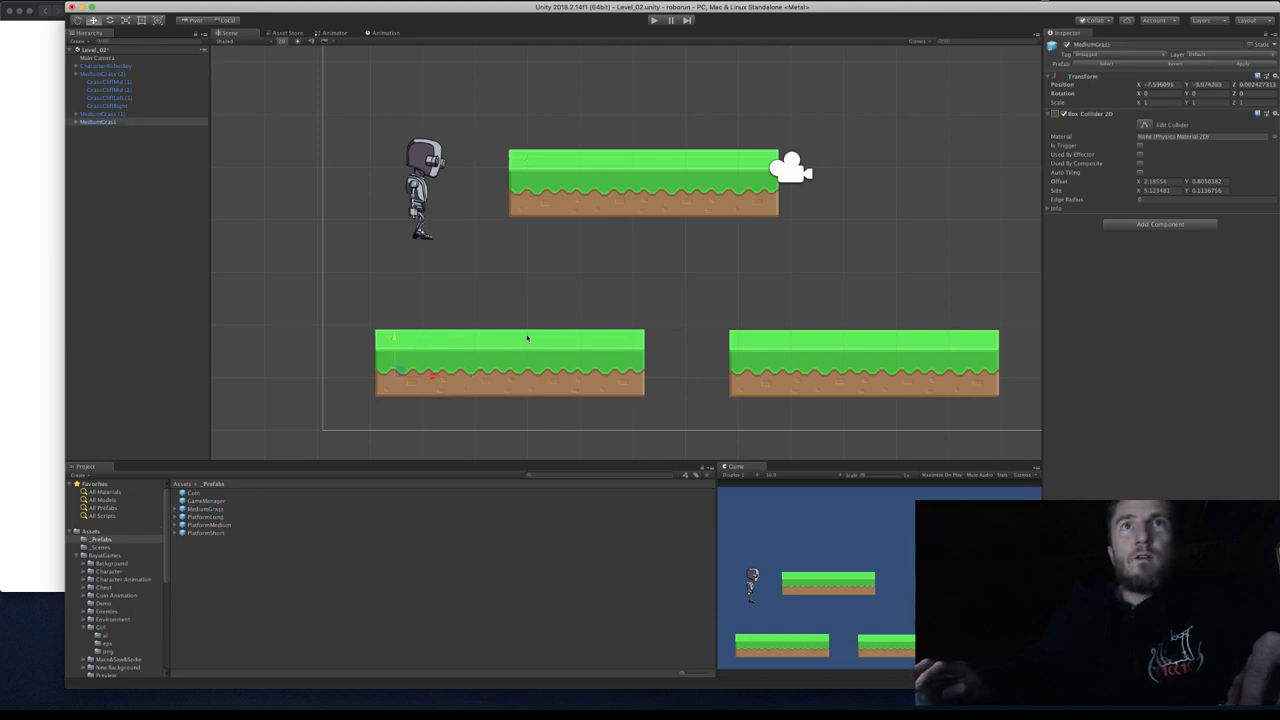
Play-test the thin platform colliders by walking the robot on the lower-left platform and jumping it onto the upper one.
{"action": "left_click", "coordinate": [656, 20]}
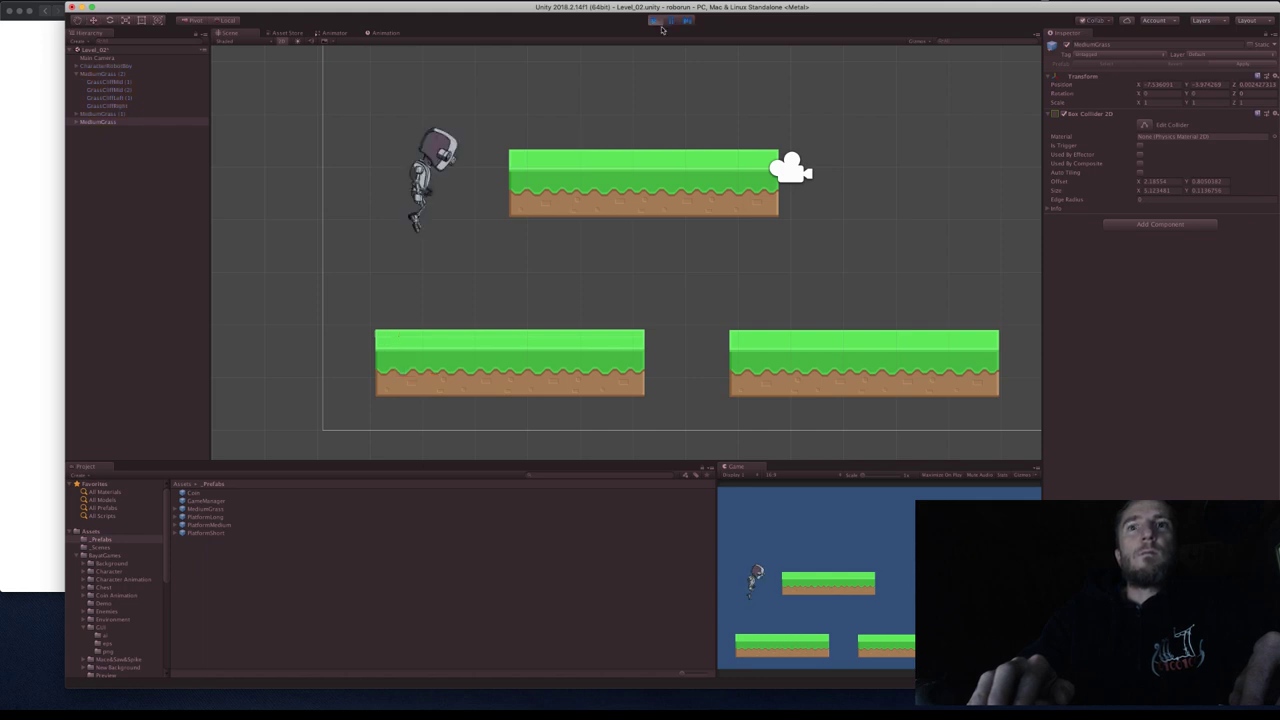
{"action": "key", "text": "Left"}
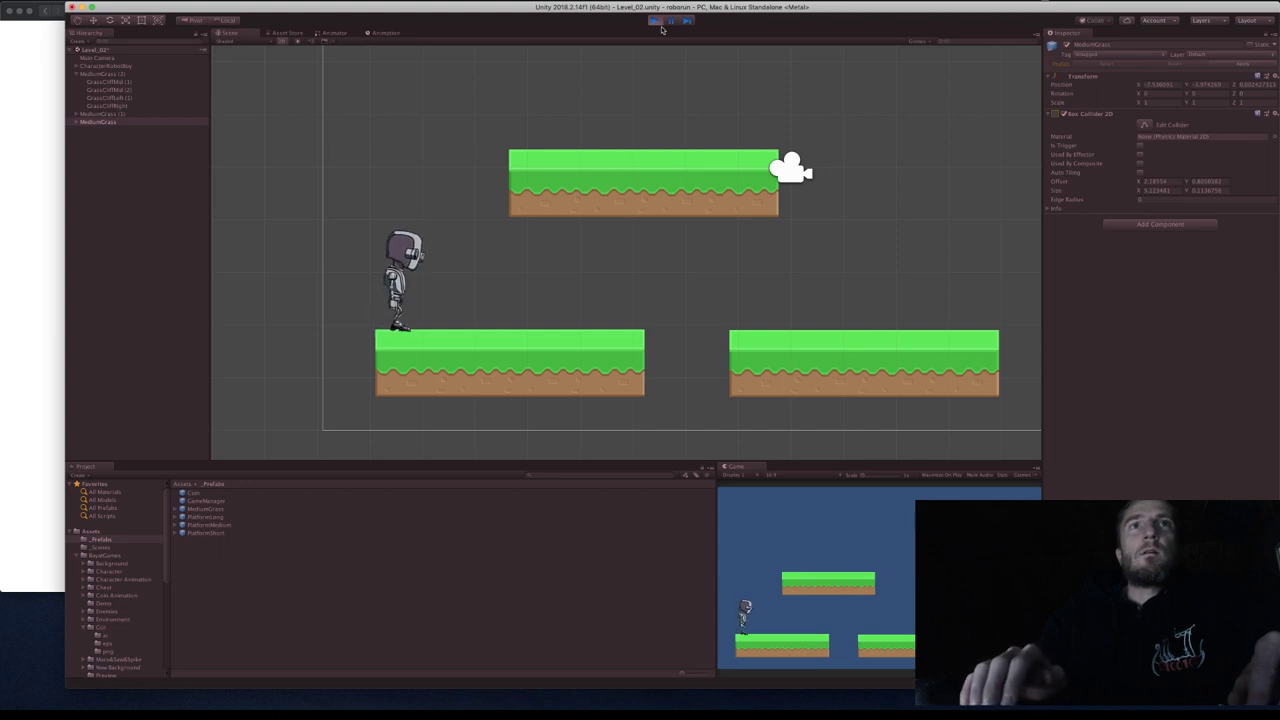
{"action": "key", "text": "Right"}
{"action": "key", "text": "space"}
{"action": "key", "text": "Left"}
{"action": "key", "text": "Right"}
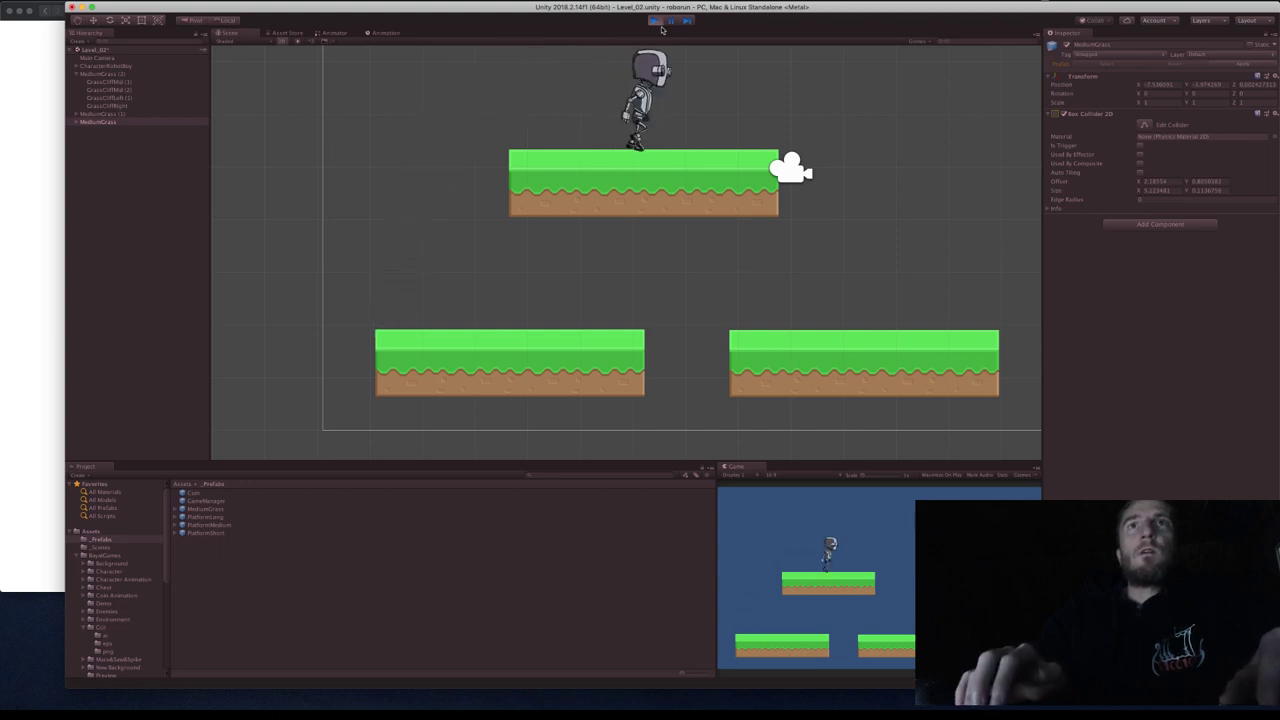
{"action": "key", "text": "Left"}
{"action": "key", "text": "Right"}
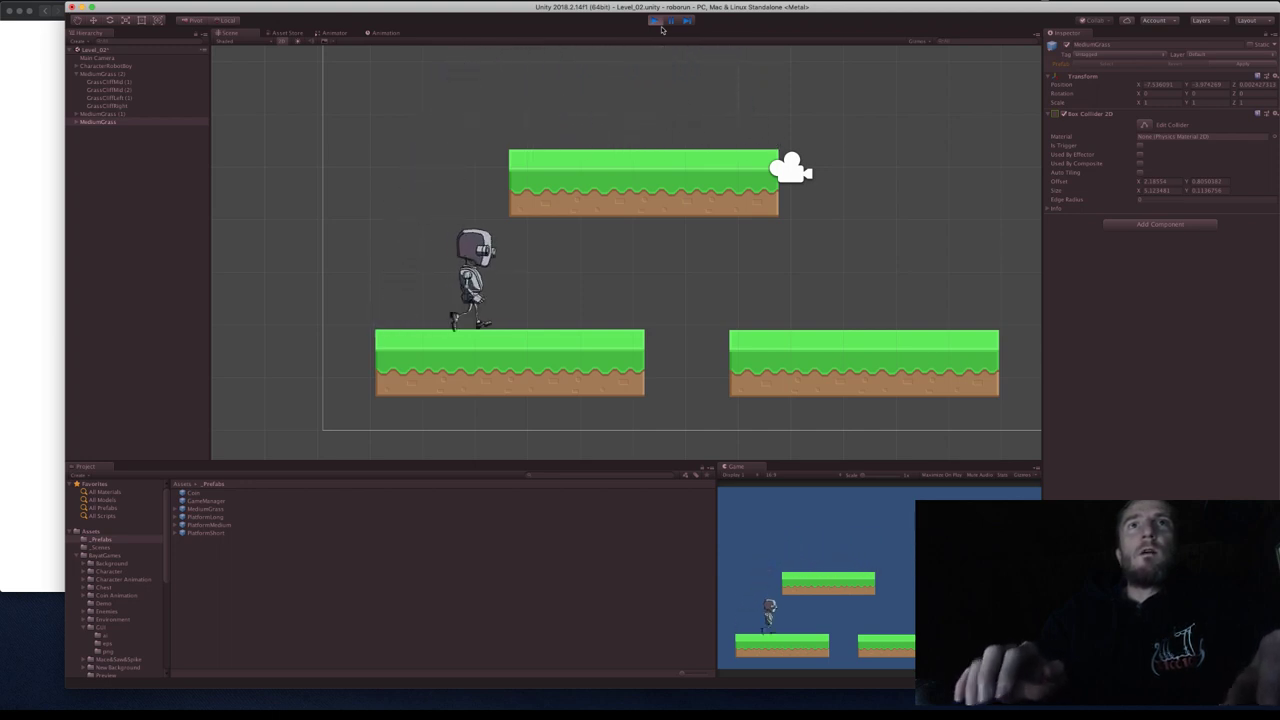
{"action": "key", "text": "space"}
{"action": "key", "text": "Left"}
{"action": "key", "text": "Right"}
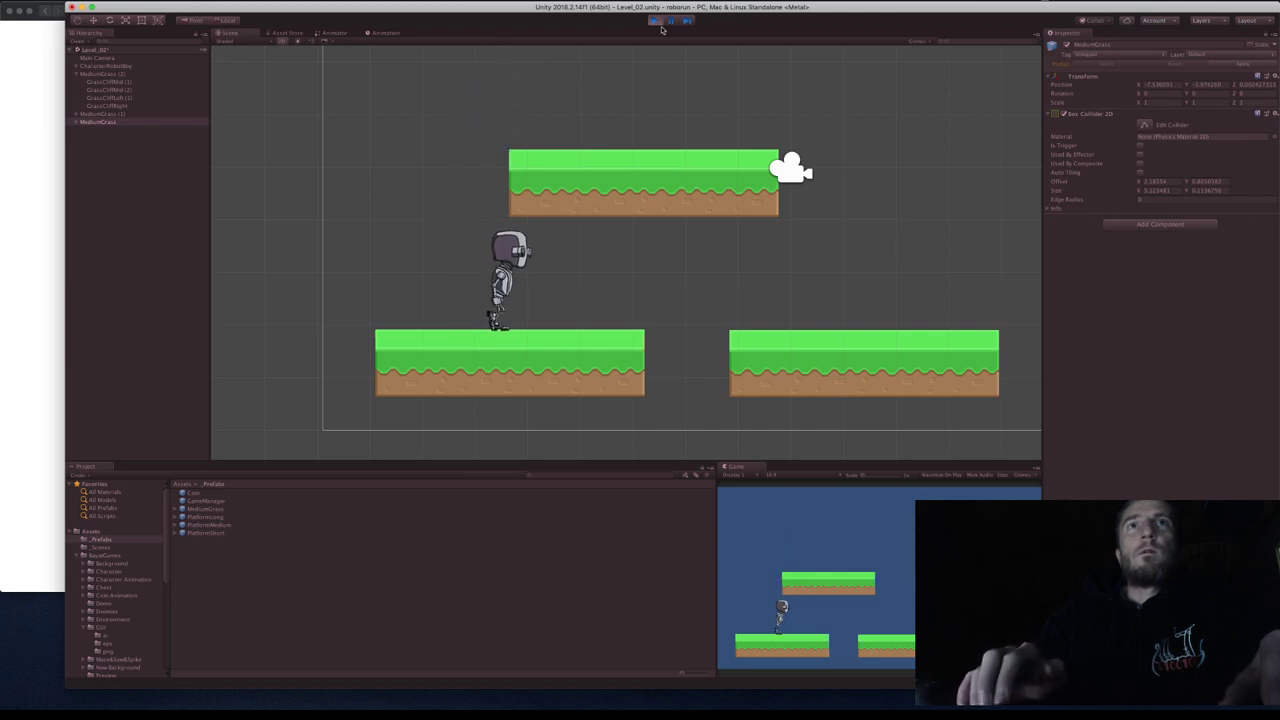
Test jumping the robot beneath the upper platform, across to the lower-right platform and back to the lower-left one.
{"action": "key", "text": "space"}
{"action": "key", "text": "Right"}
{"action": "key", "text": "space"}
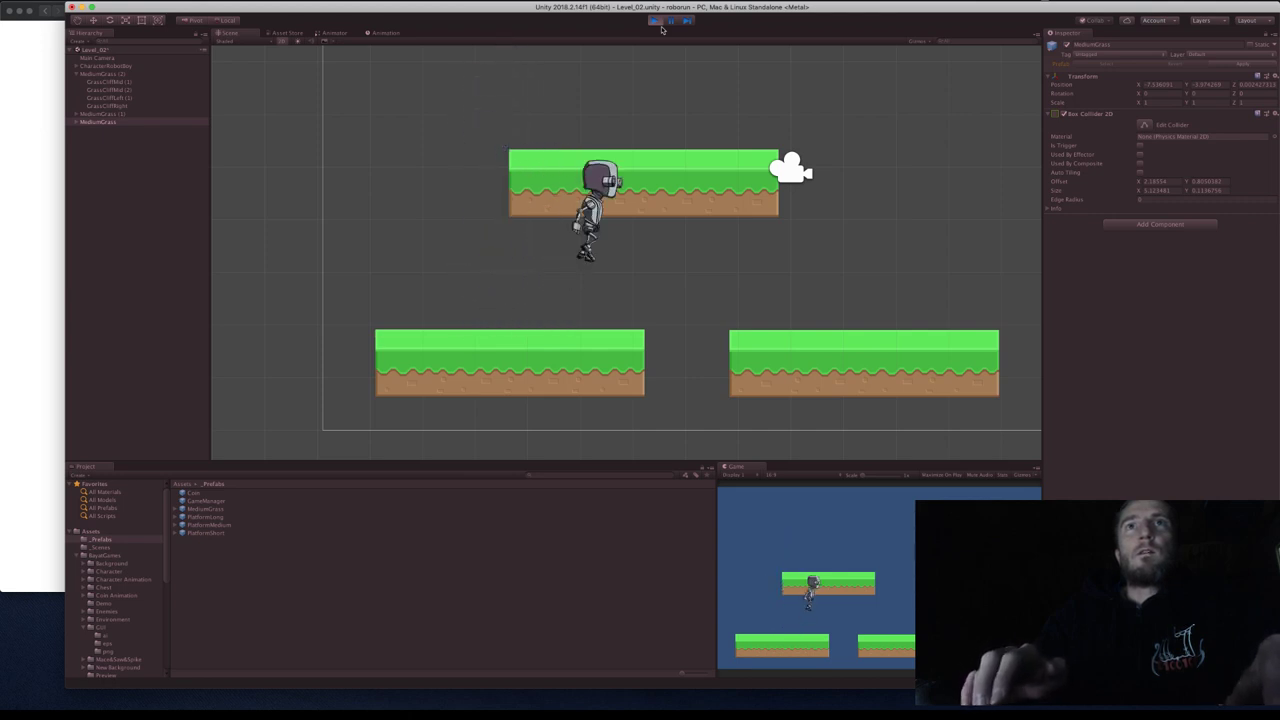
{"action": "key", "text": "Left"}
{"action": "key", "text": "space"}
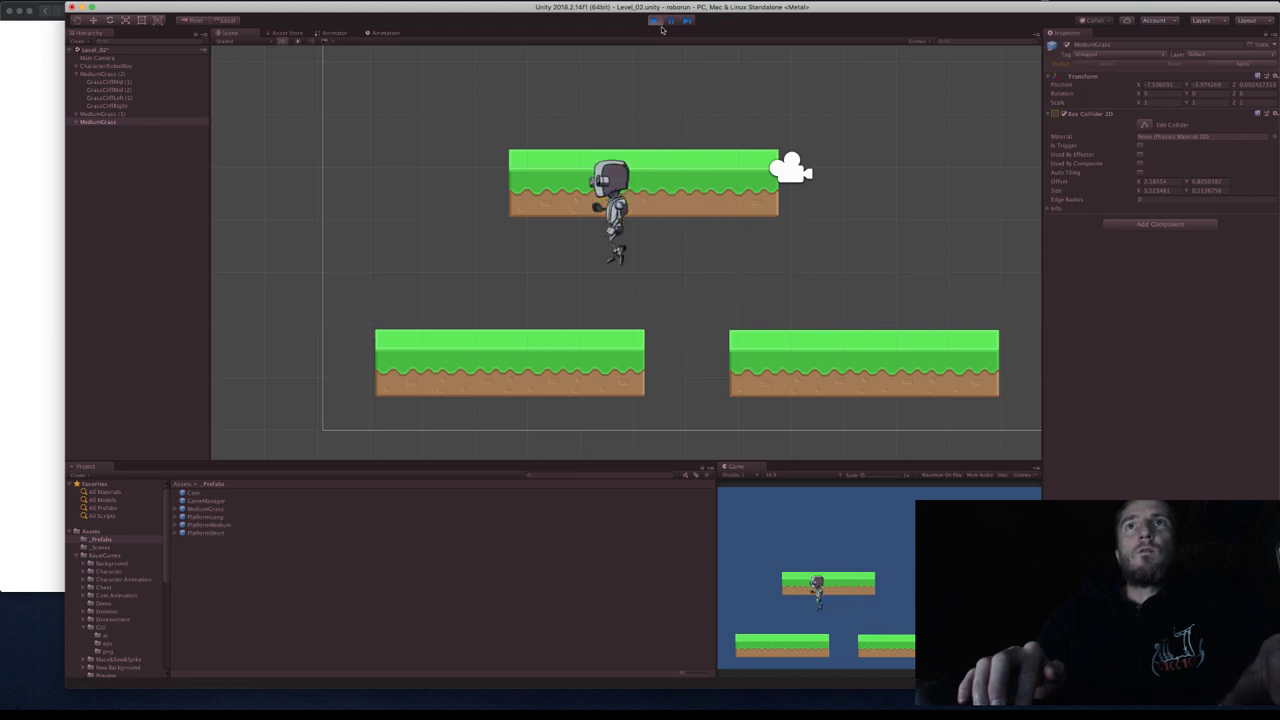
{"action": "key", "text": "Right"}
{"action": "key", "text": "space"}
{"action": "key", "text": "Right"}
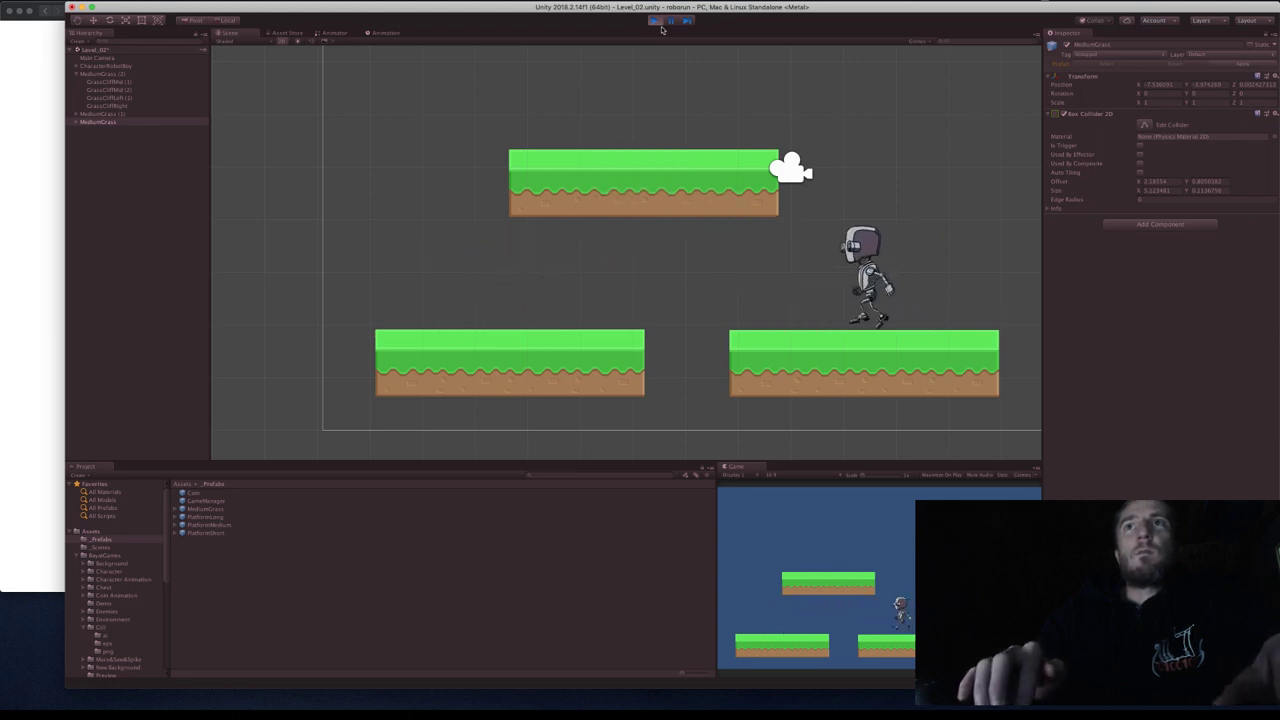
{"action": "key", "text": "Left"}
{"action": "key", "text": "space"}
{"action": "key", "text": "Right"}
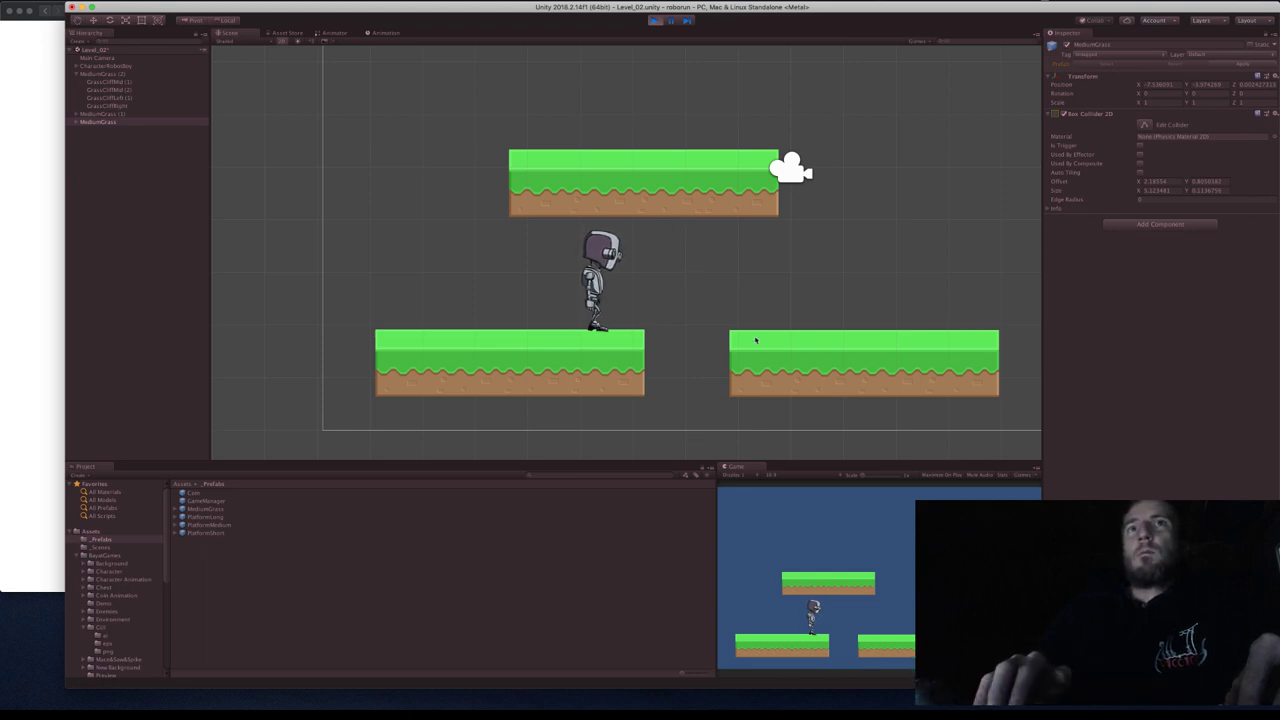
Jump the robot around the upper platform's edge and over to the lower-right platform, inspect the level layout, and stop the game.
{"action": "key", "text": "space"}
{"action": "key", "text": "Right"}
{"action": "key", "text": "Left"}
{"action": "key", "text": "space"}
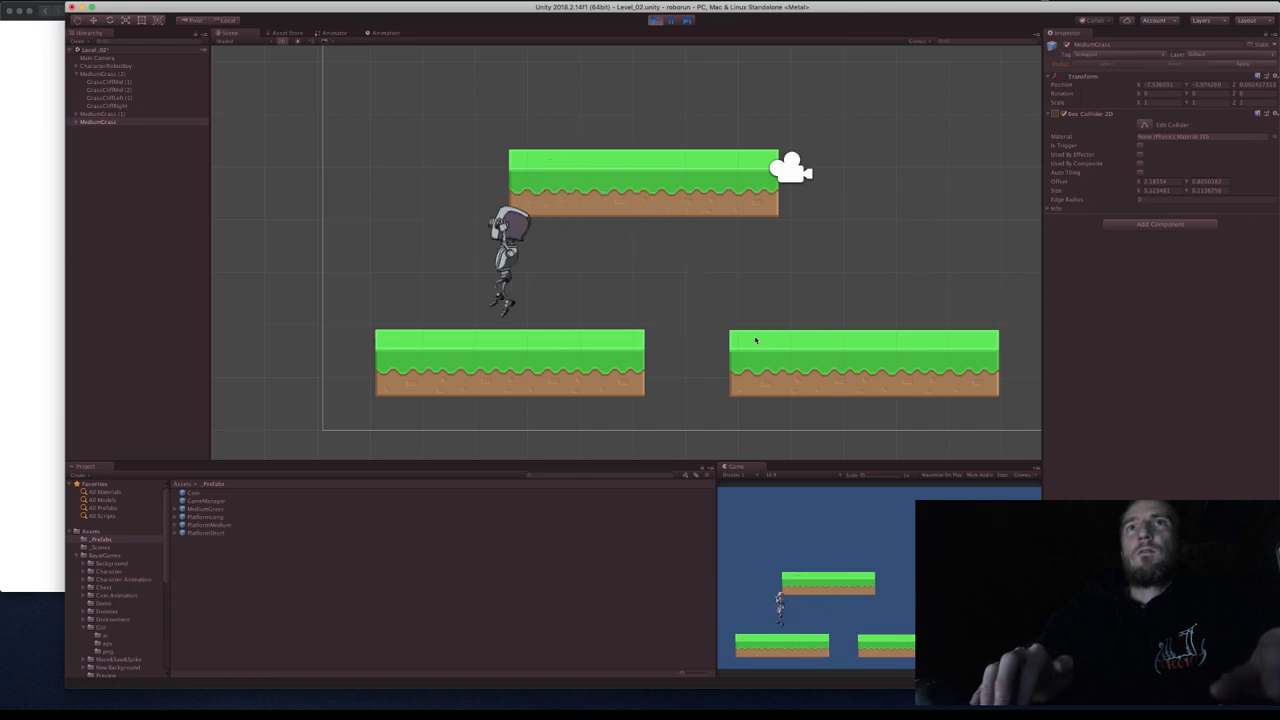
{"action": "key", "text": "Right"}
{"action": "key", "text": "space"}
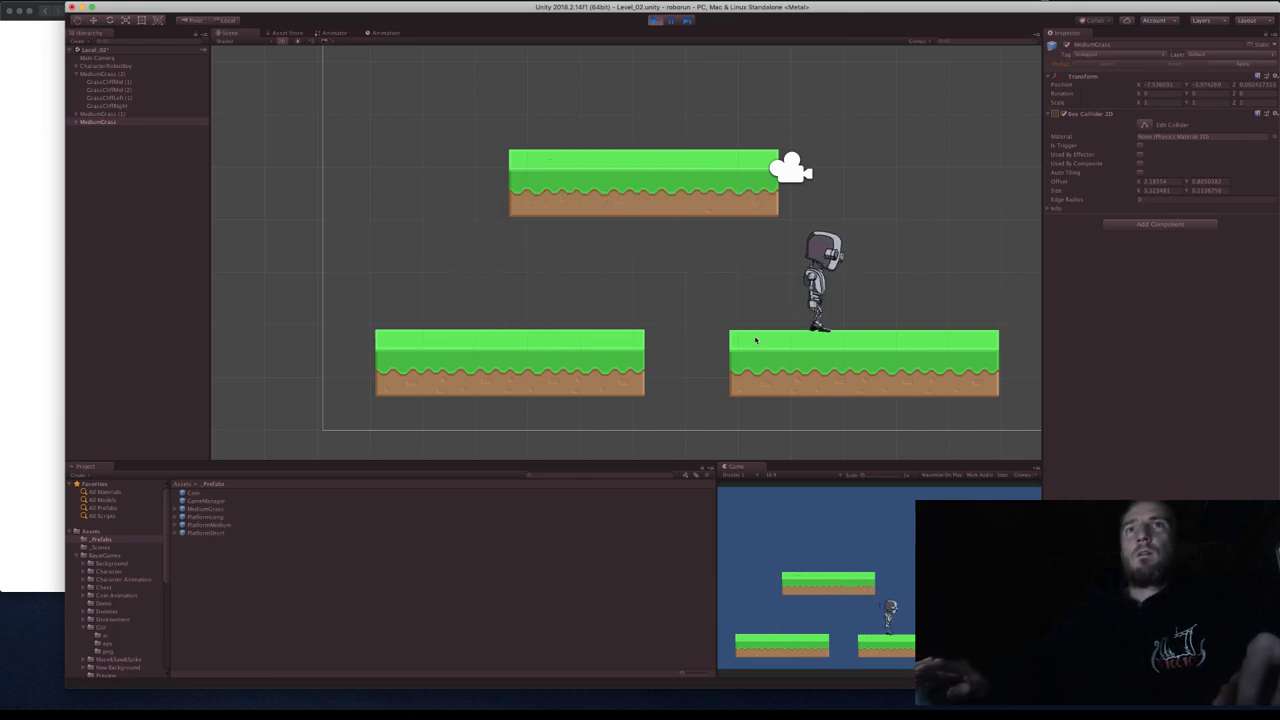
{"action": "scroll", "coordinate": [500, 183], "scroll_direction": "up", "scroll_amount": 3}
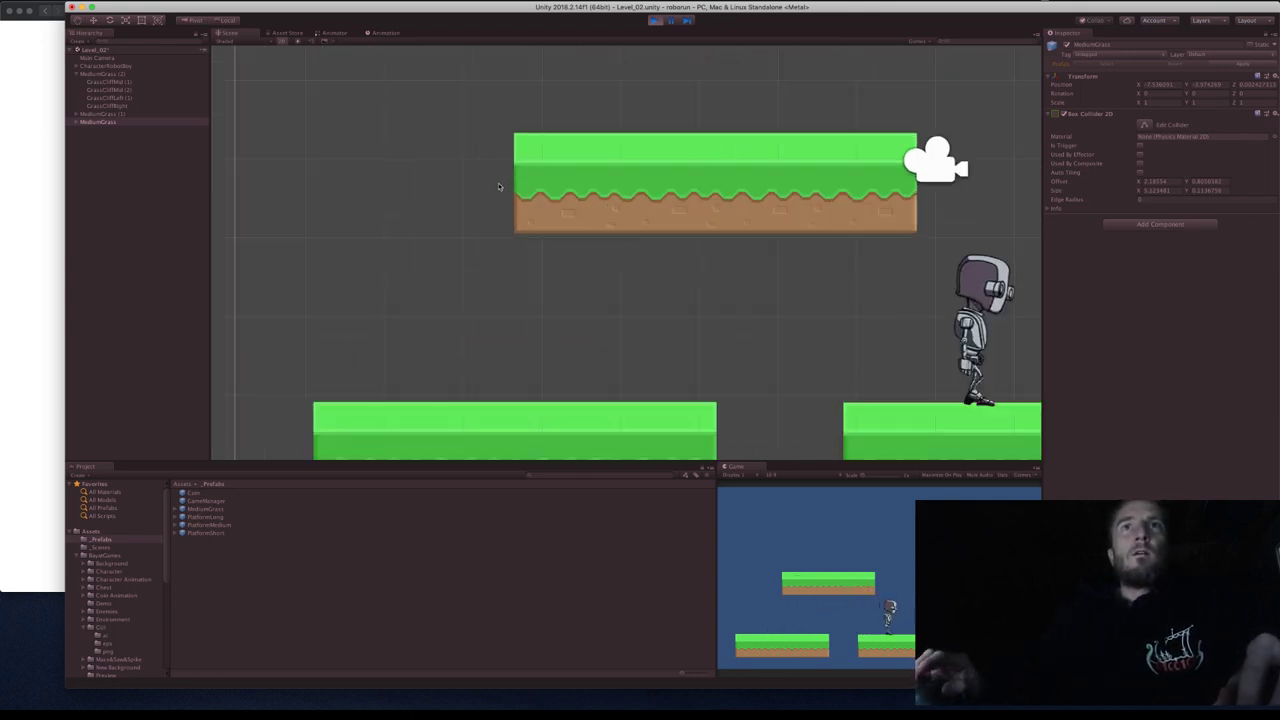
{"action": "scroll", "coordinate": [500, 183], "scroll_direction": "down", "scroll_amount": 8}
{"action": "scroll", "coordinate": [499, 183], "scroll_direction": "up", "scroll_amount": 3}
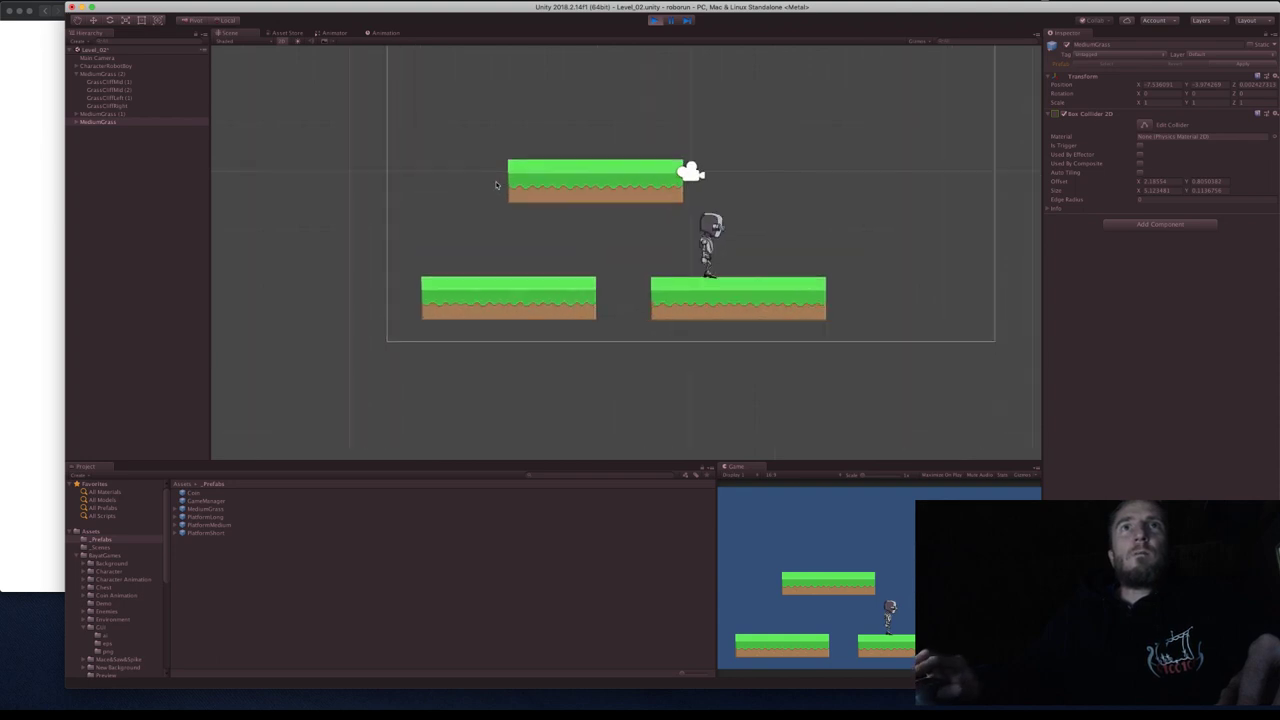
{"action": "middle_click_drag", "start_coordinate": [390, 135], "coordinate": [369, 263]}
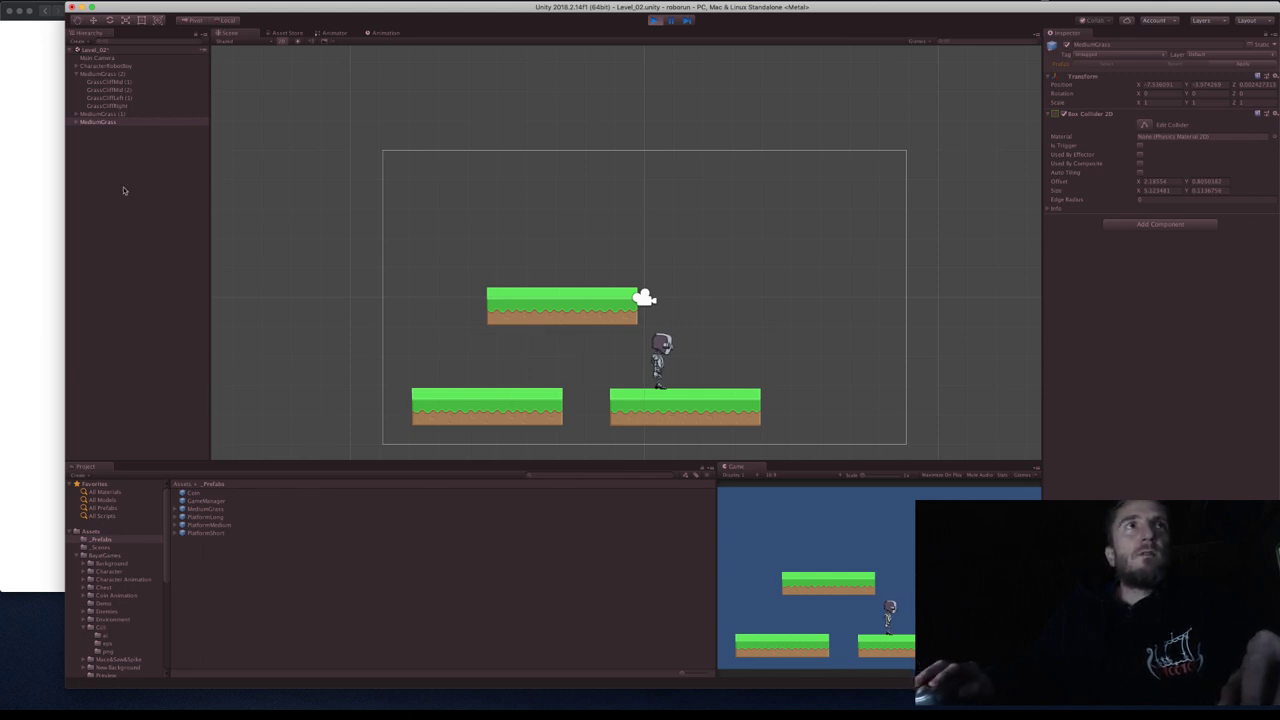
{"action": "left_click", "coordinate": [656, 21]}
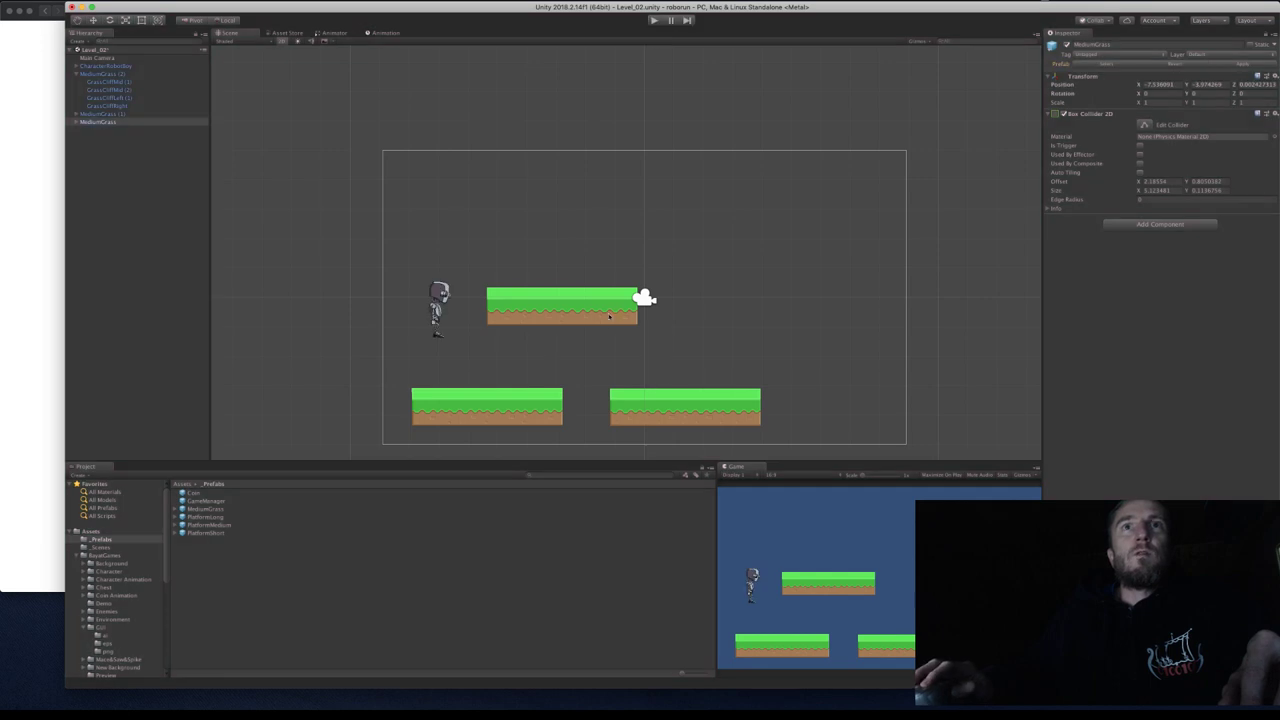
Break the prefab instance of the upper platform, MediumGrass (2).
{"action": "left_click", "coordinate": [563, 308]}
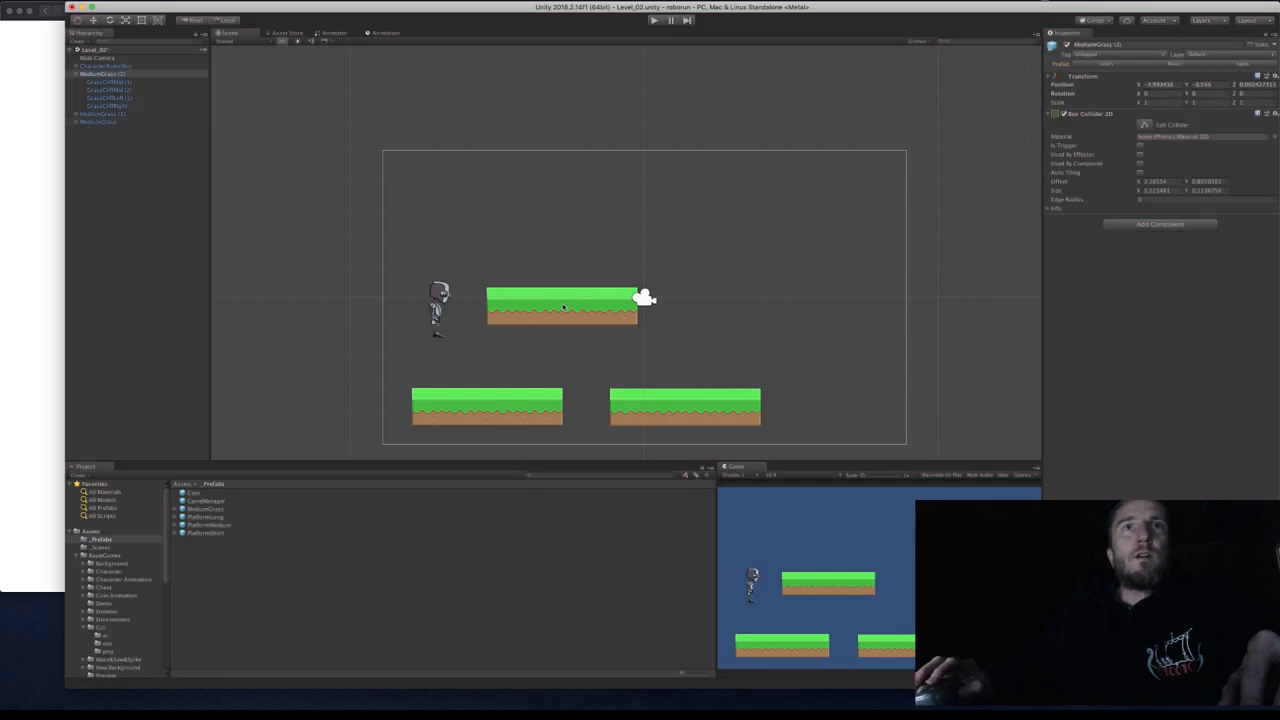
{"action": "left_click", "coordinate": [110, 76]}
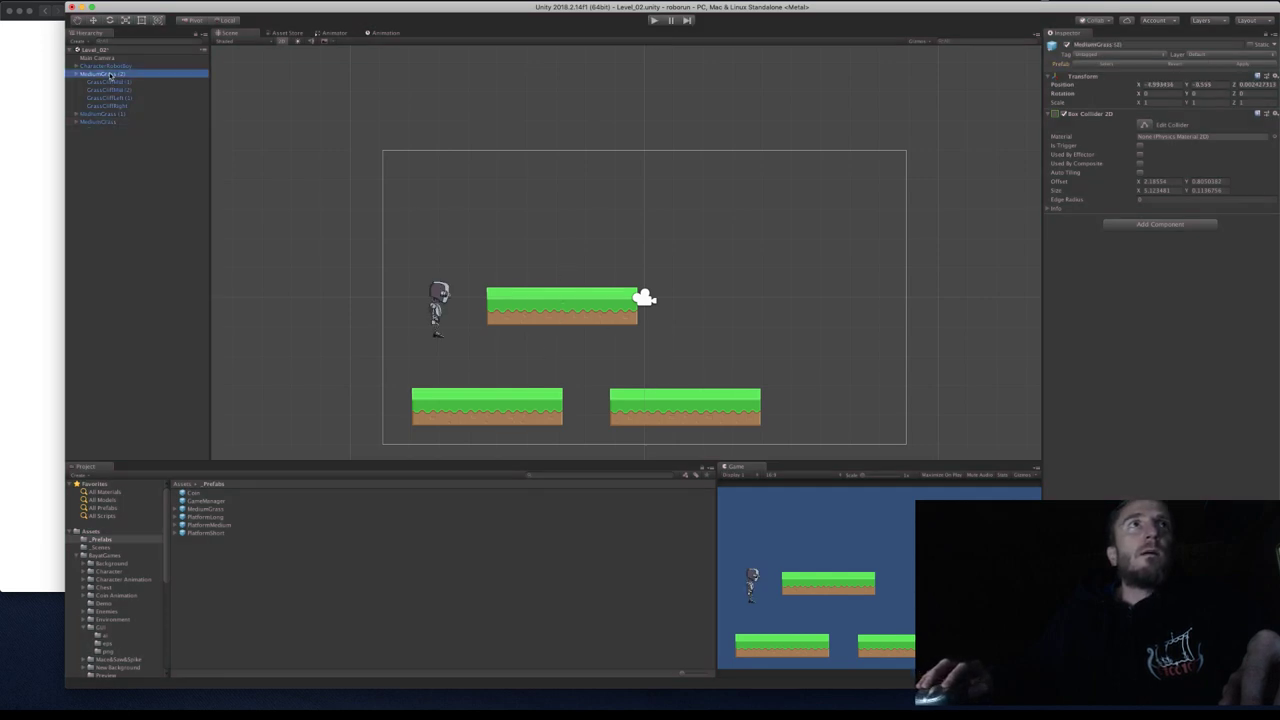
{"action": "left_click", "coordinate": [155, 0]}
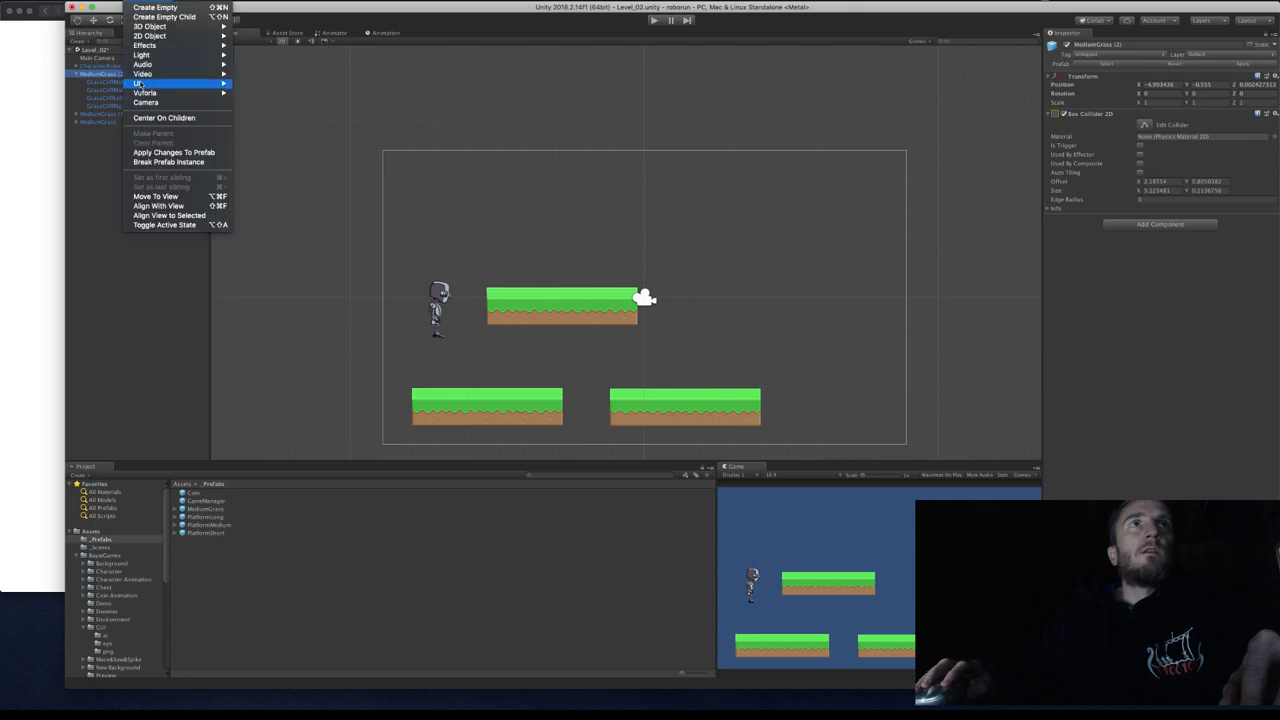
{"action": "left_click", "coordinate": [190, 164]}
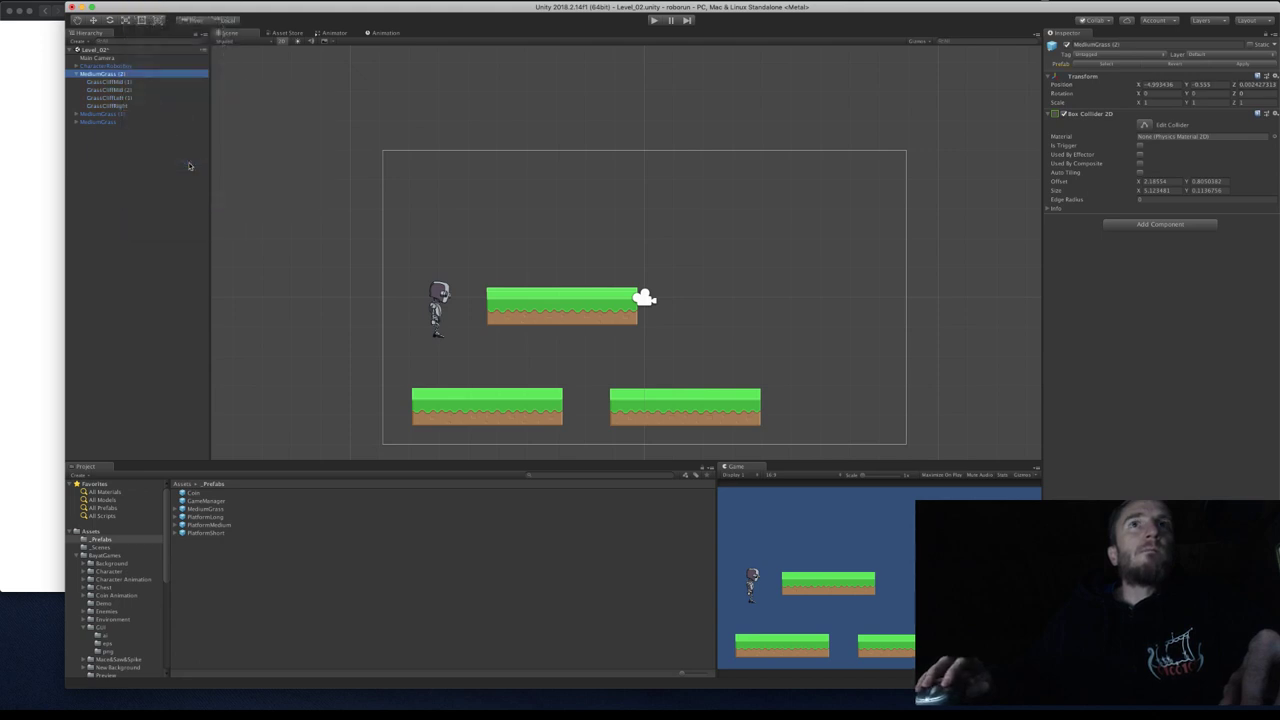
Inspect the upper platform's individual GrassCliff tiles and the components of its MediumGrass (2) parent.
{"action": "left_click", "coordinate": [110, 82]}
{"action": "left_click", "coordinate": [110, 90]}
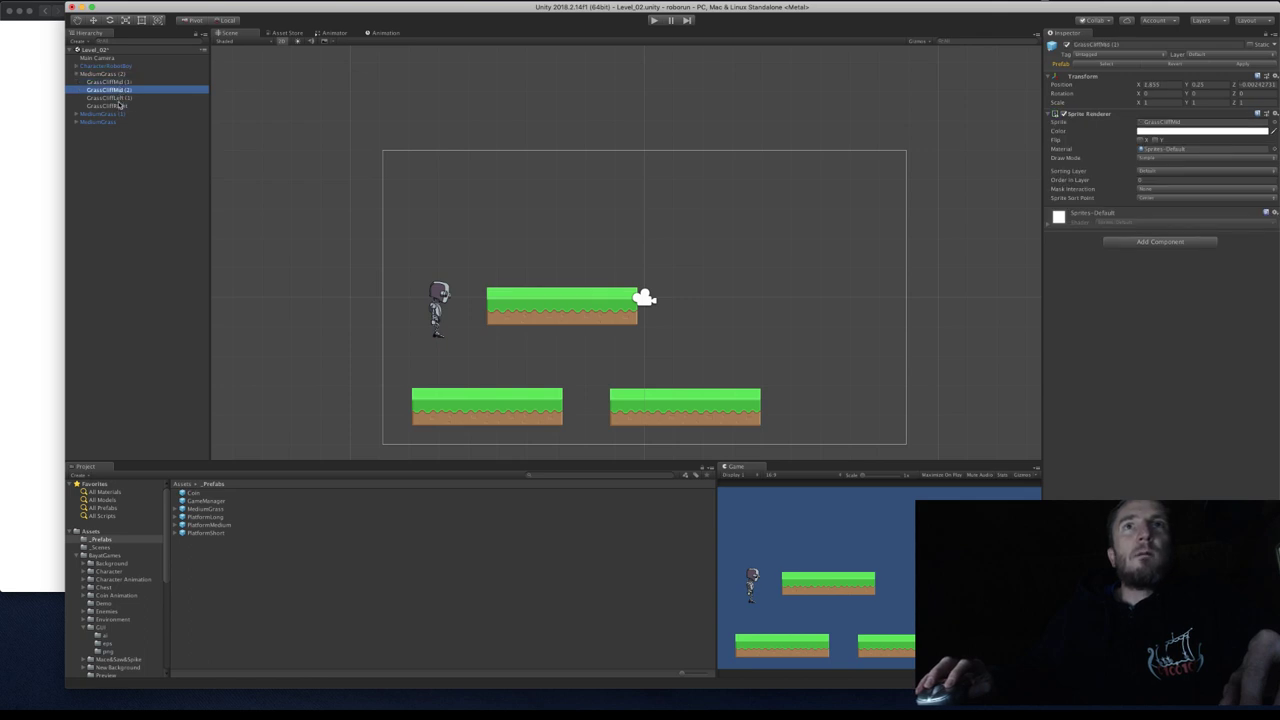
{"action": "left_click", "coordinate": [119, 104]}
{"action": "scroll", "coordinate": [288, 198], "scroll_direction": "up", "scroll_amount": 5}
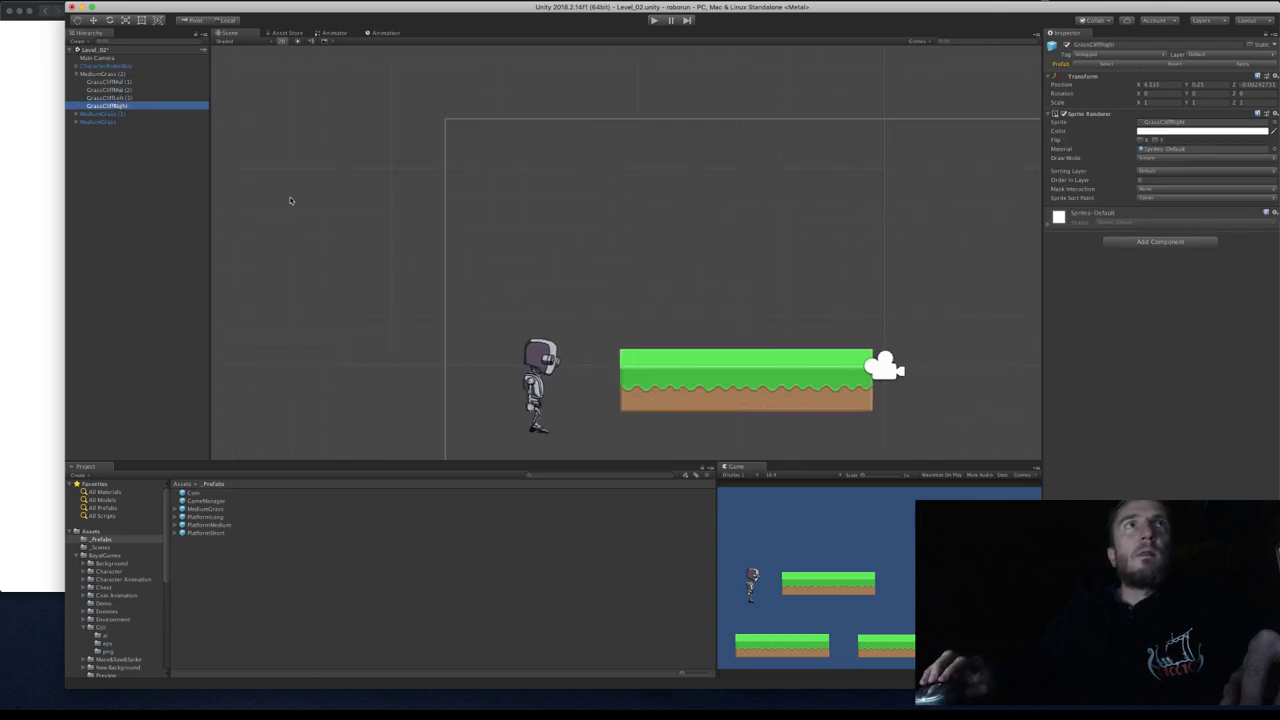
{"action": "left_click", "coordinate": [651, 372]}
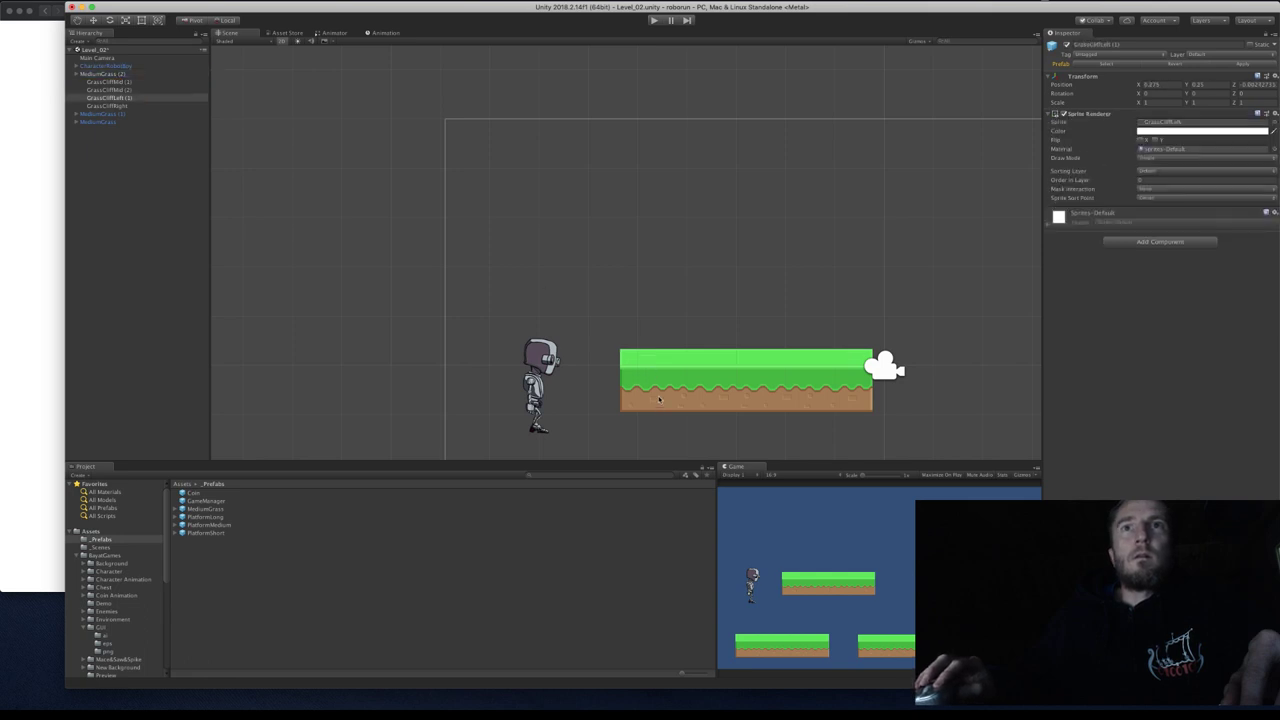
{"action": "left_click", "coordinate": [104, 74]}
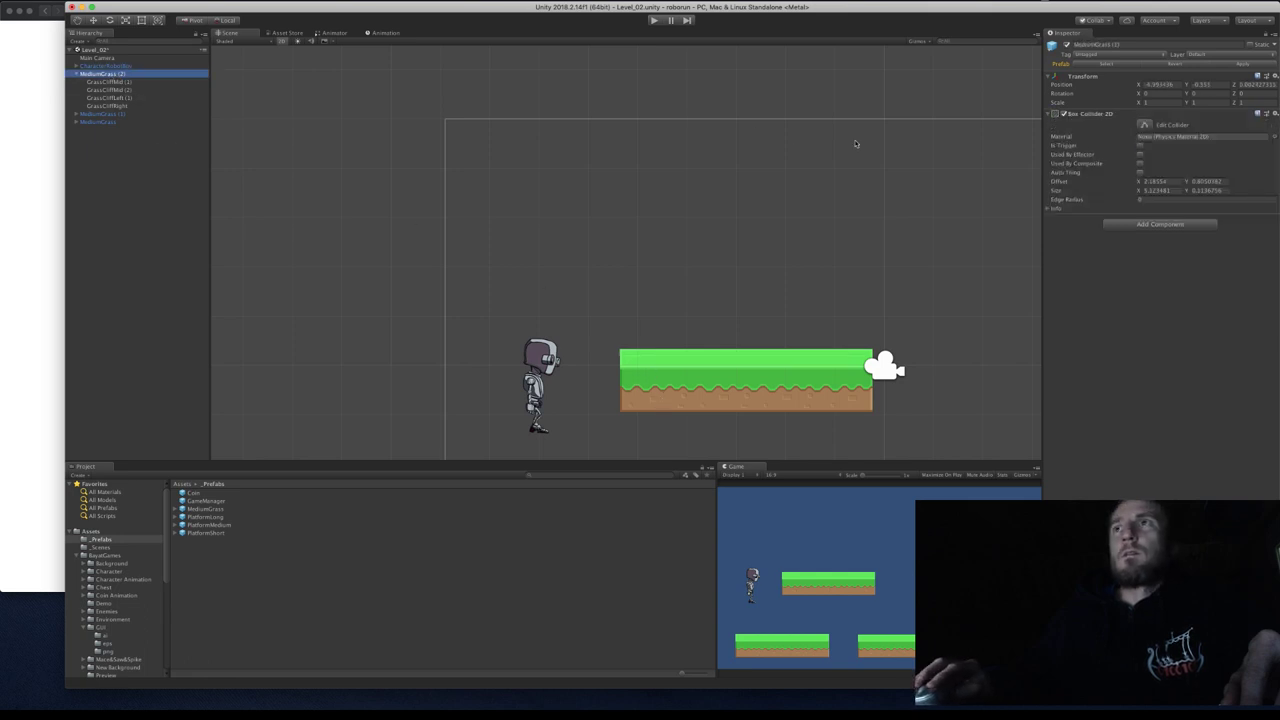
{"action": "left_click", "coordinate": [657, 396]}
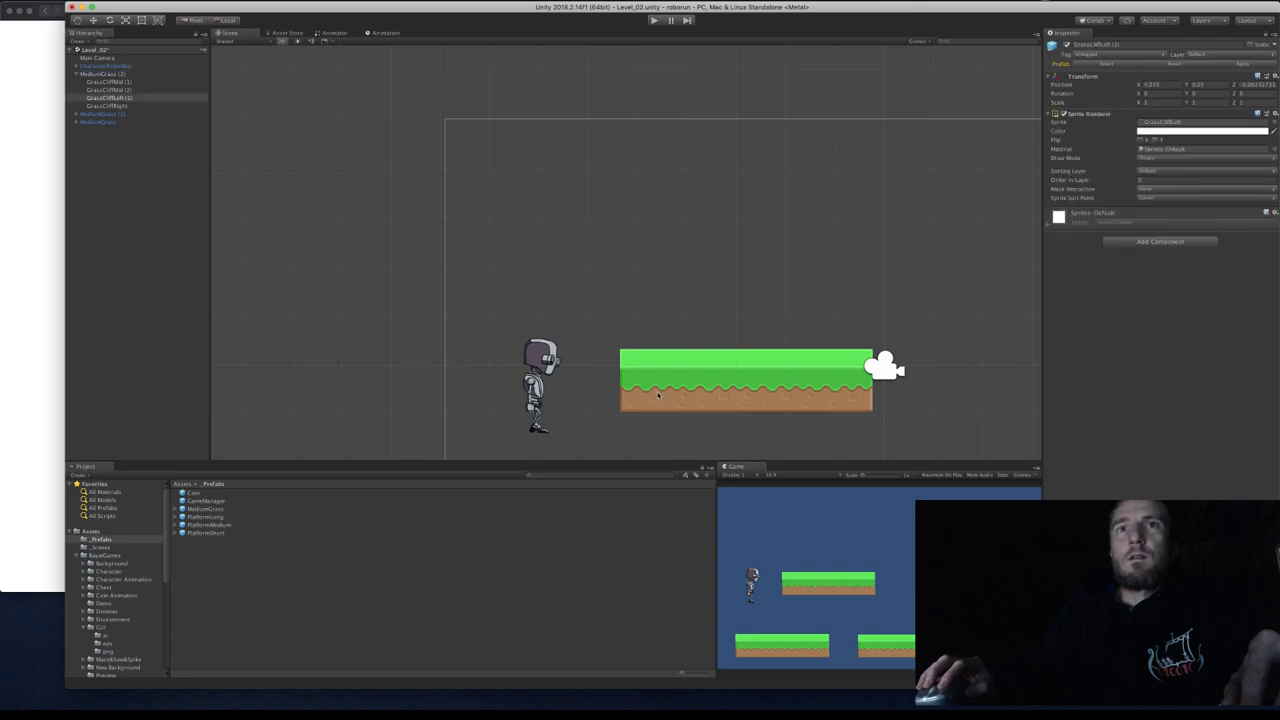
{"action": "left_click", "coordinate": [707, 399]}
Frame each of the three MediumGrass platforms in the scene to compare them, ending with the upper platform selected.
{"action": "scroll", "coordinate": [743, 399], "scroll_direction": "down", "scroll_amount": 4}
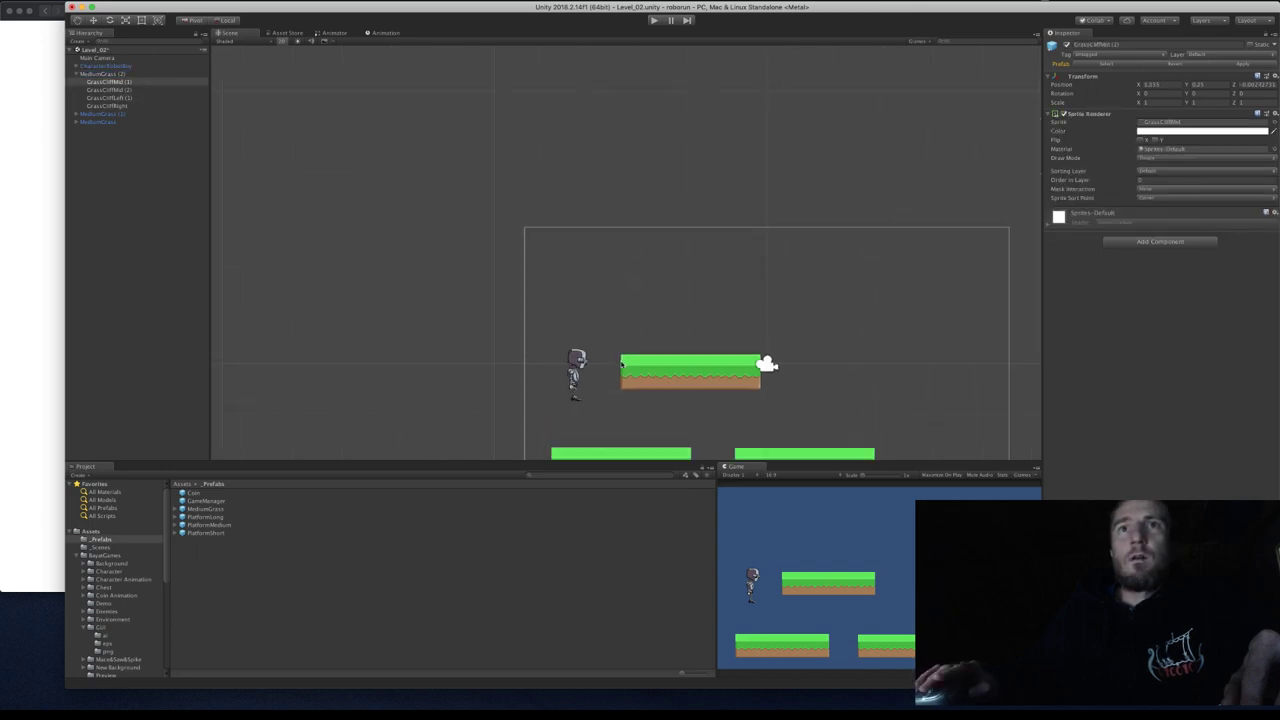
{"action": "middle_click_drag", "start_coordinate": [579, 305], "coordinate": [429, 124]}
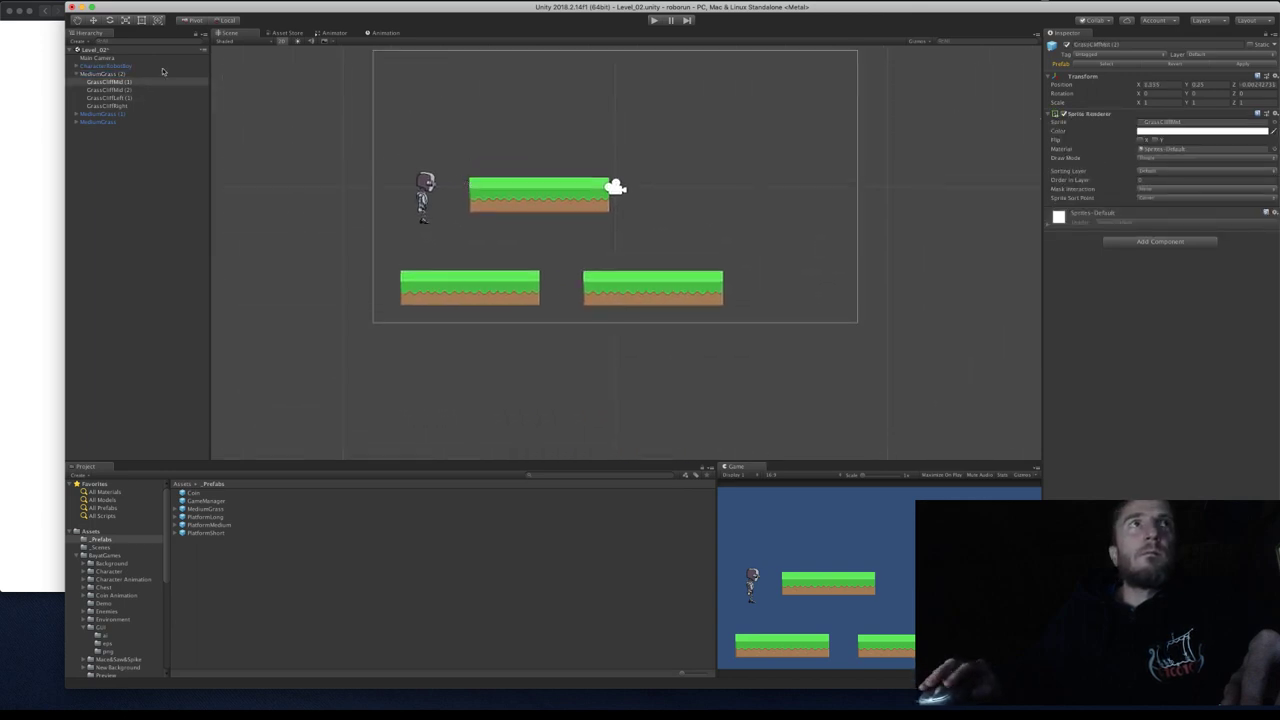
{"action": "left_click", "coordinate": [136, 114]}
{"action": "double_click", "coordinate": [100, 121]}
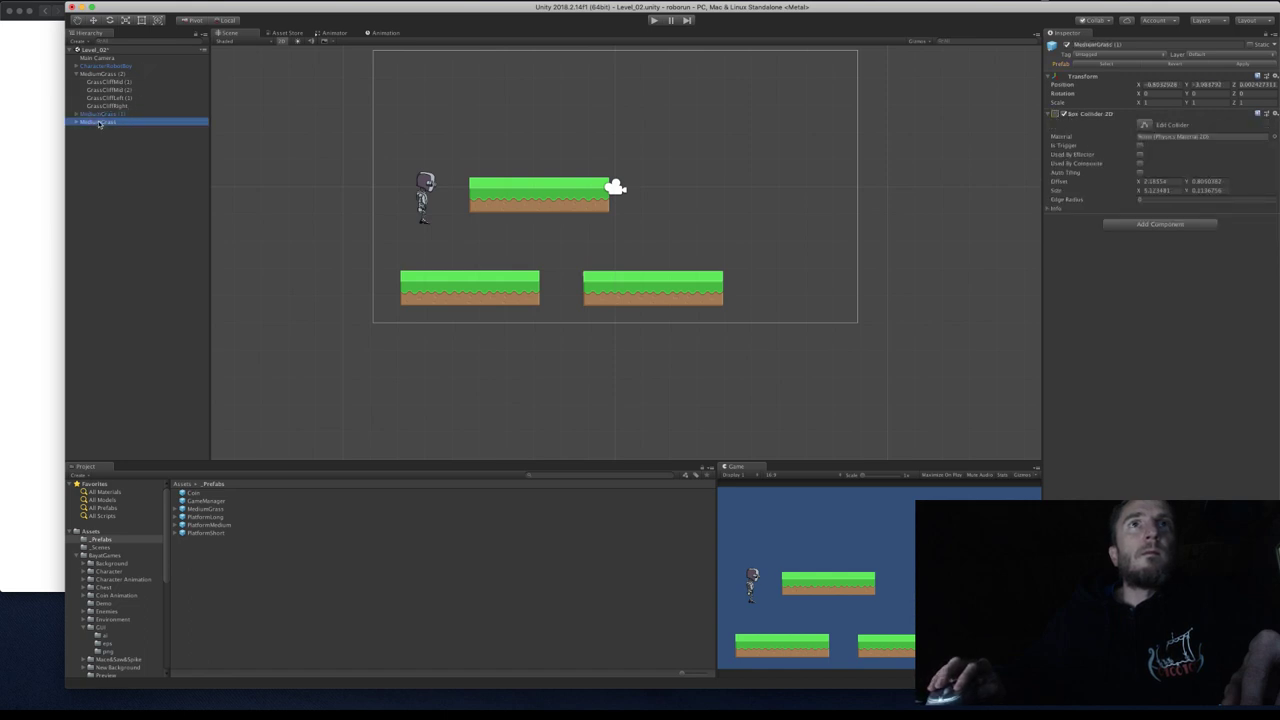
{"action": "double_click", "coordinate": [100, 114]}
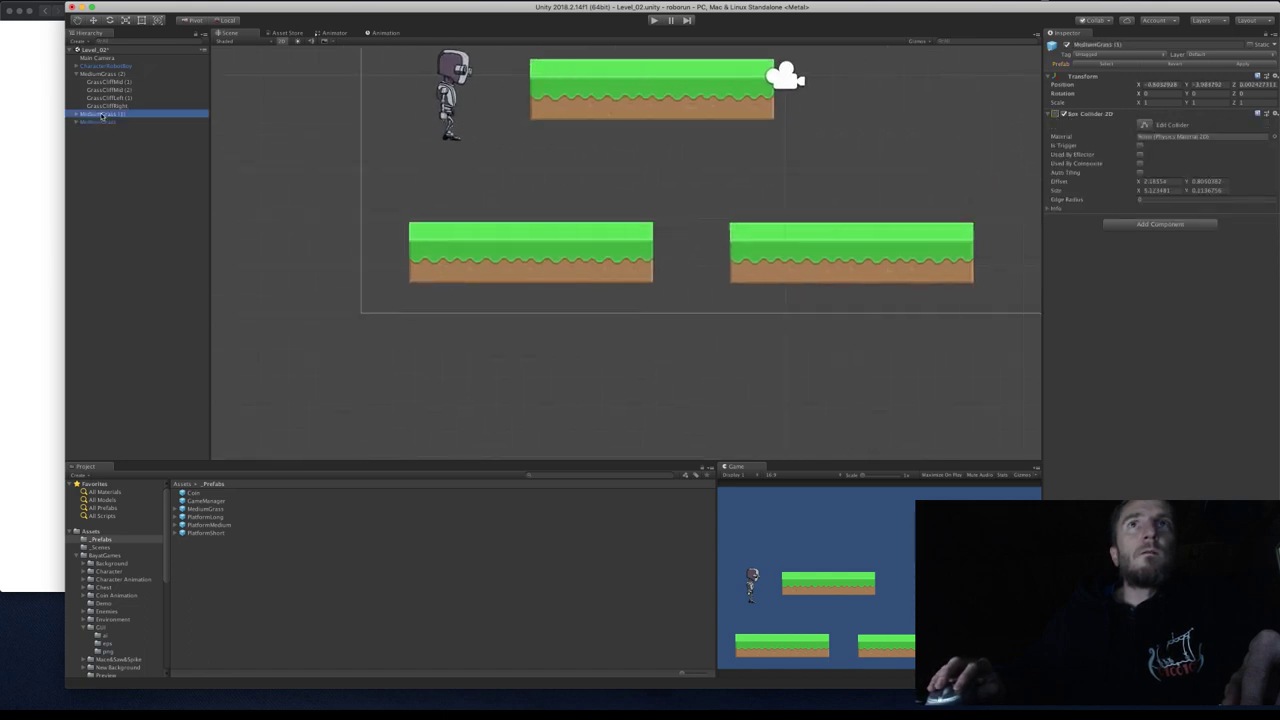
{"action": "double_click", "coordinate": [95, 74]}
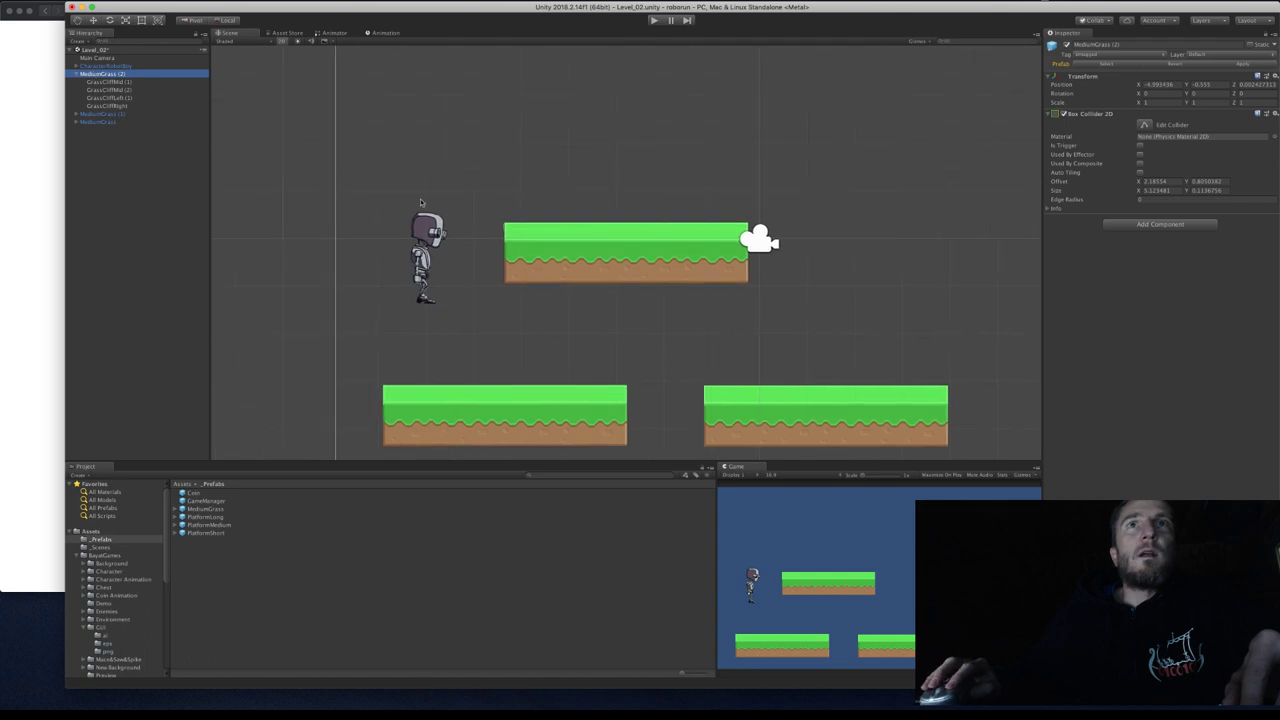
{"action": "left_click", "coordinate": [549, 267]}
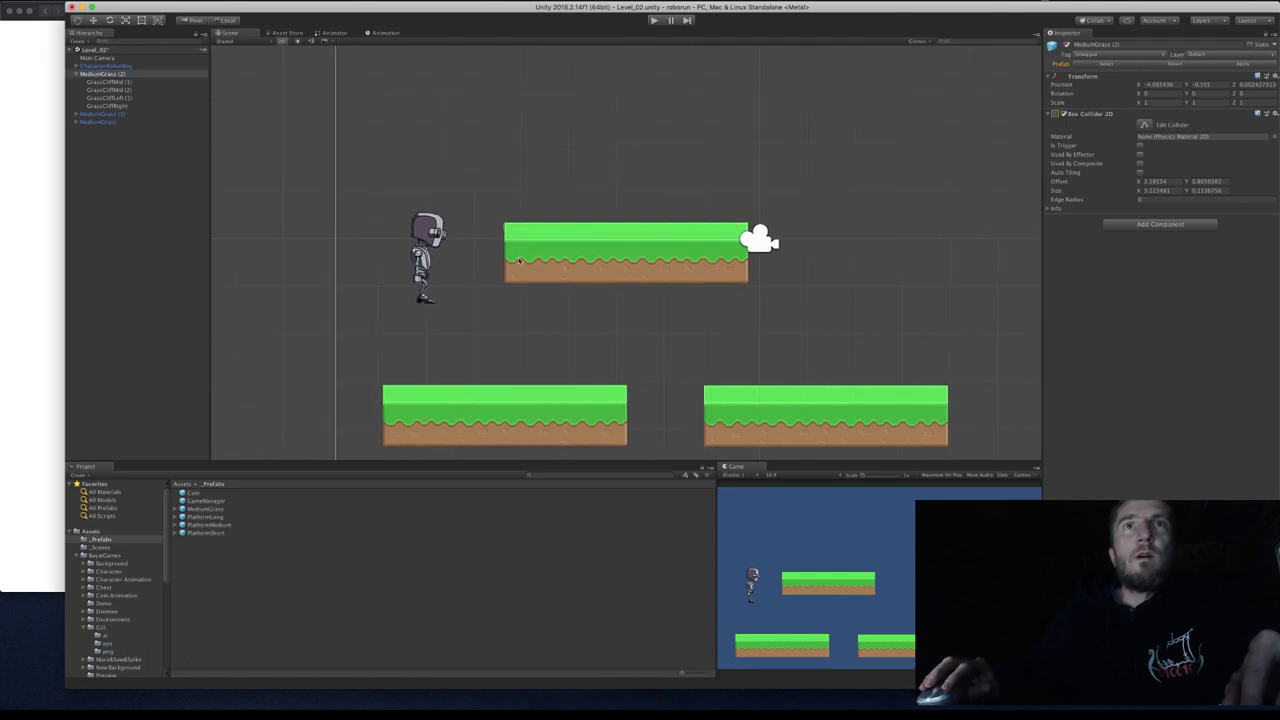
Delete the GrassCliffMid (2) tile from the MediumGrass (2) platform.
{"action": "left_click", "coordinate": [126, 90]}
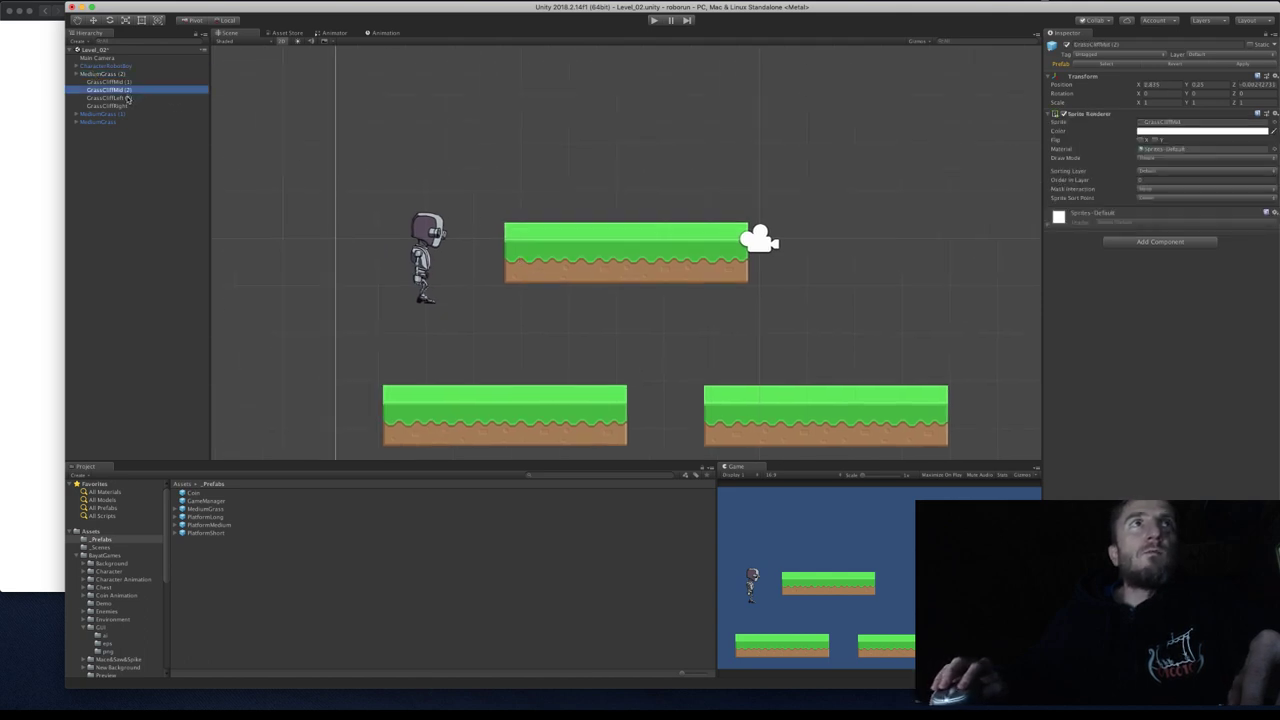
{"action": "left_click", "coordinate": [126, 98]}
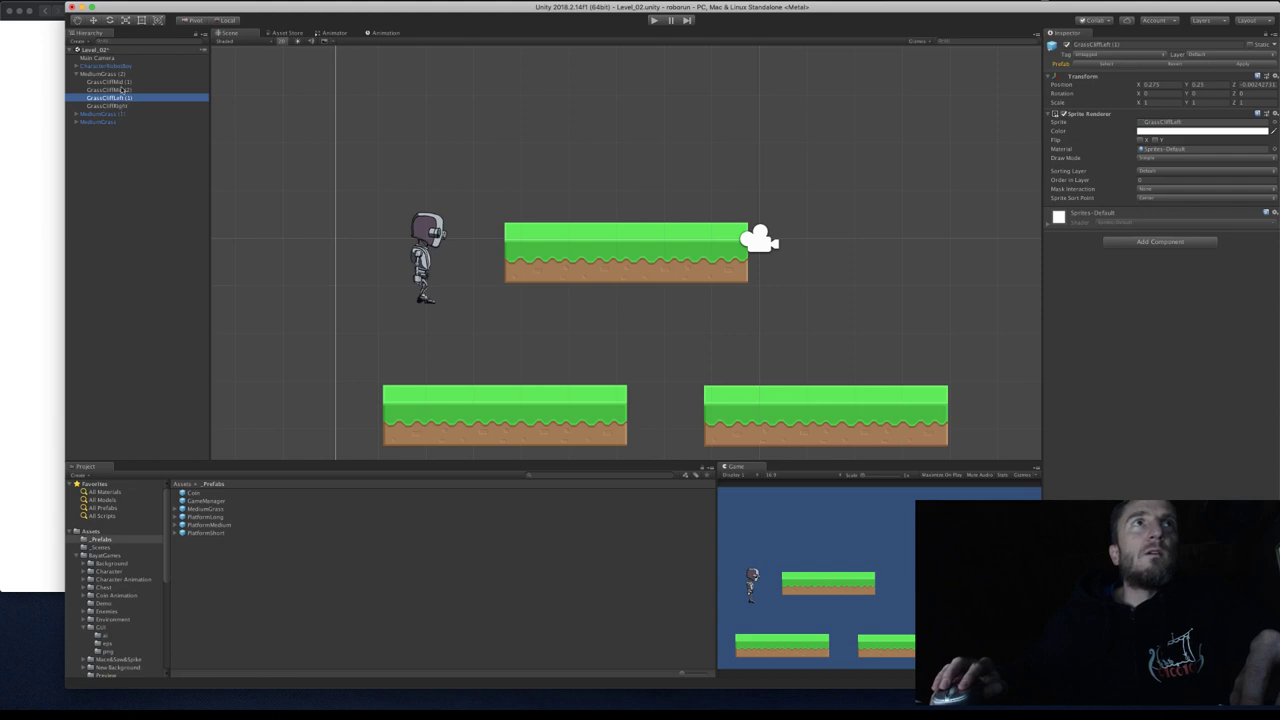
{"action": "left_click", "coordinate": [131, 84]}
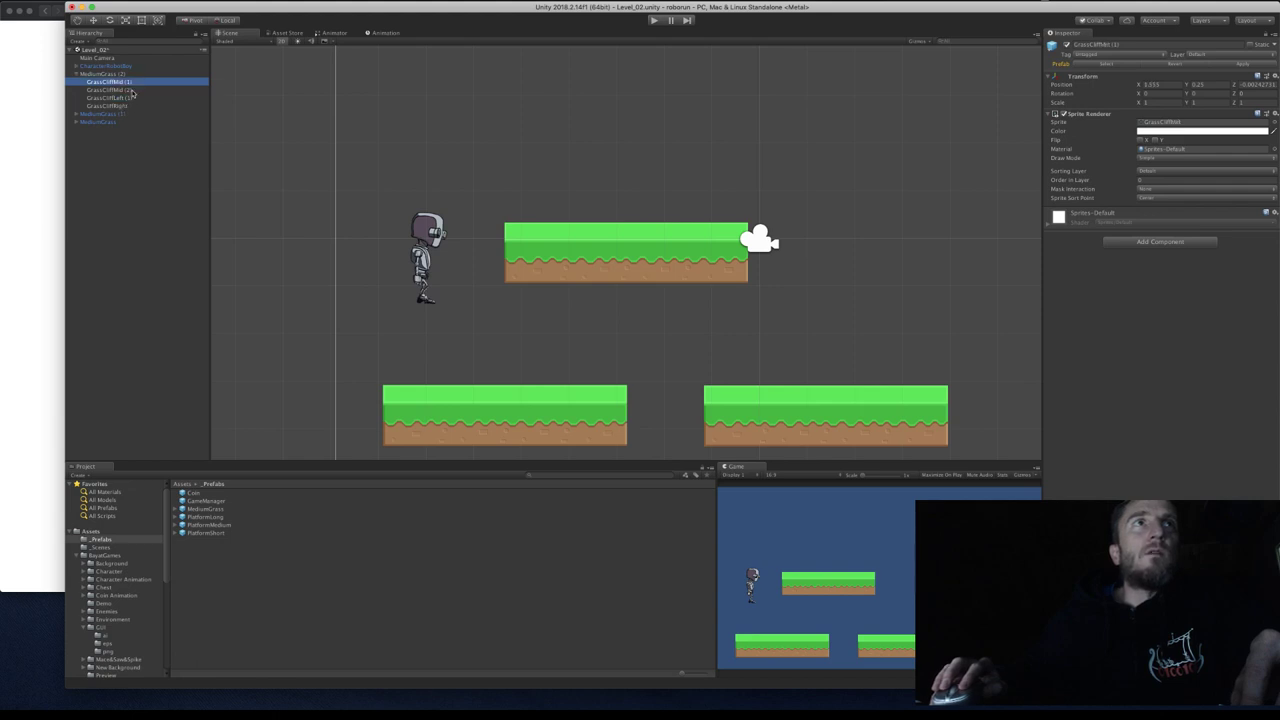
{"action": "left_click", "coordinate": [113, 90]}
{"action": "right_click", "coordinate": [112, 91]}
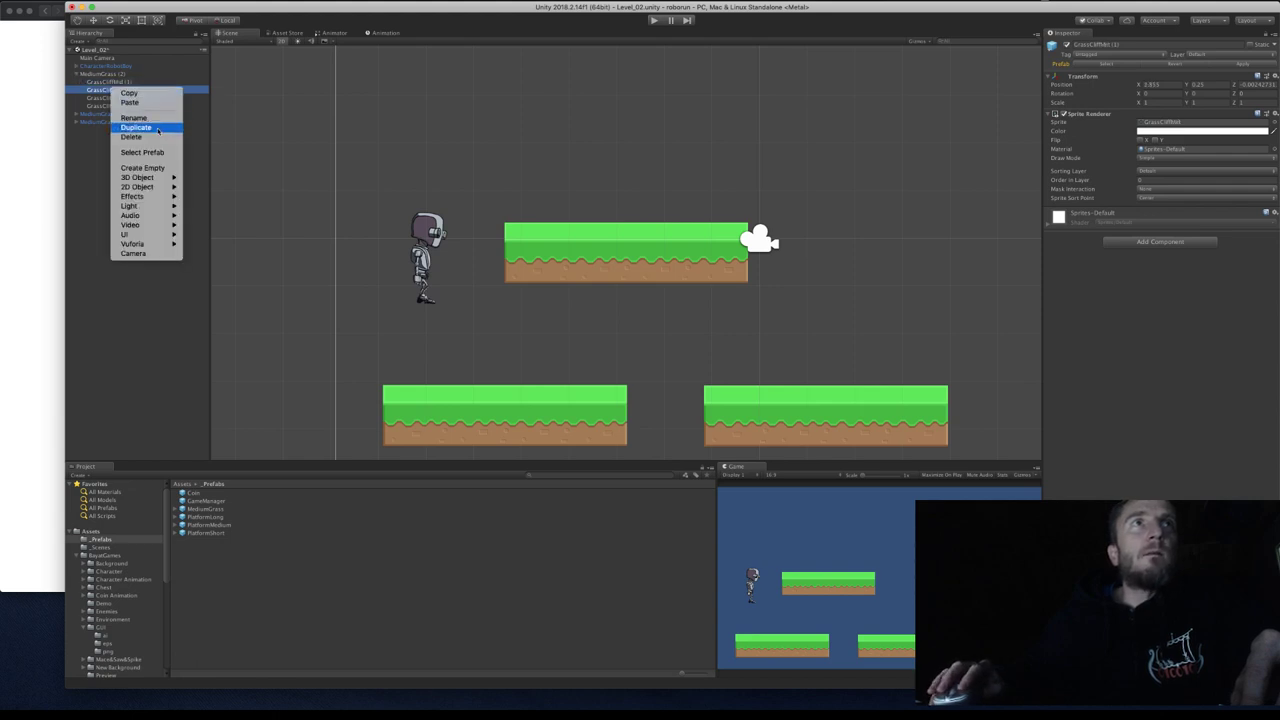
{"action": "left_click", "coordinate": [132, 137]}
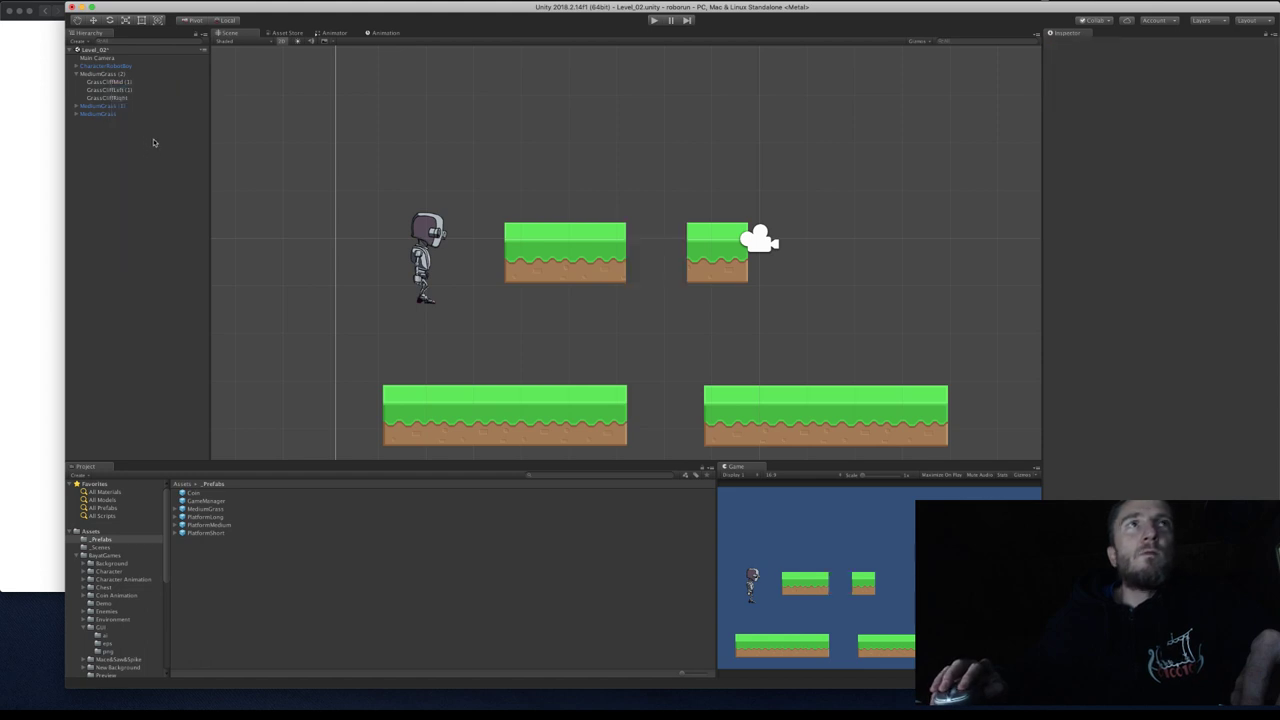
Set the MediumGrass (2) parent's position to X 0 and Y 0.
{"action": "left_click", "coordinate": [118, 98]}
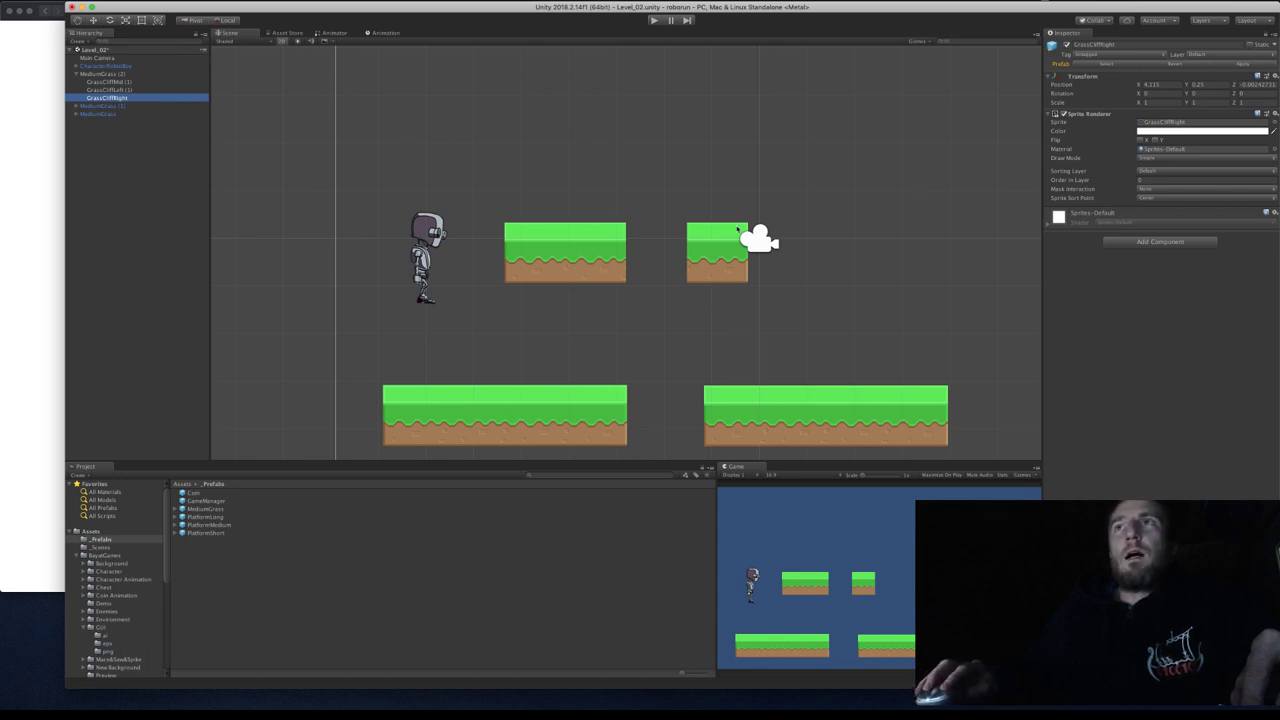
{"action": "left_click", "coordinate": [94, 21]}
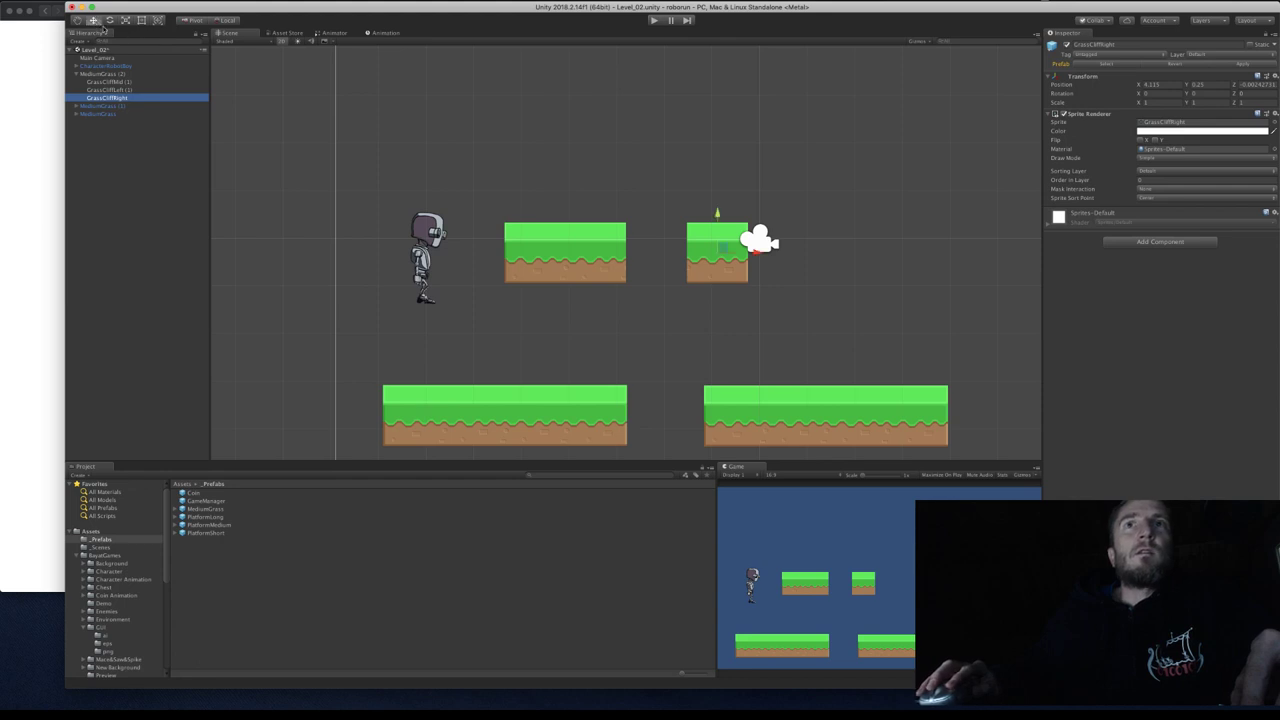
{"action": "scroll", "coordinate": [688, 280], "scroll_direction": "up", "scroll_amount": 5}
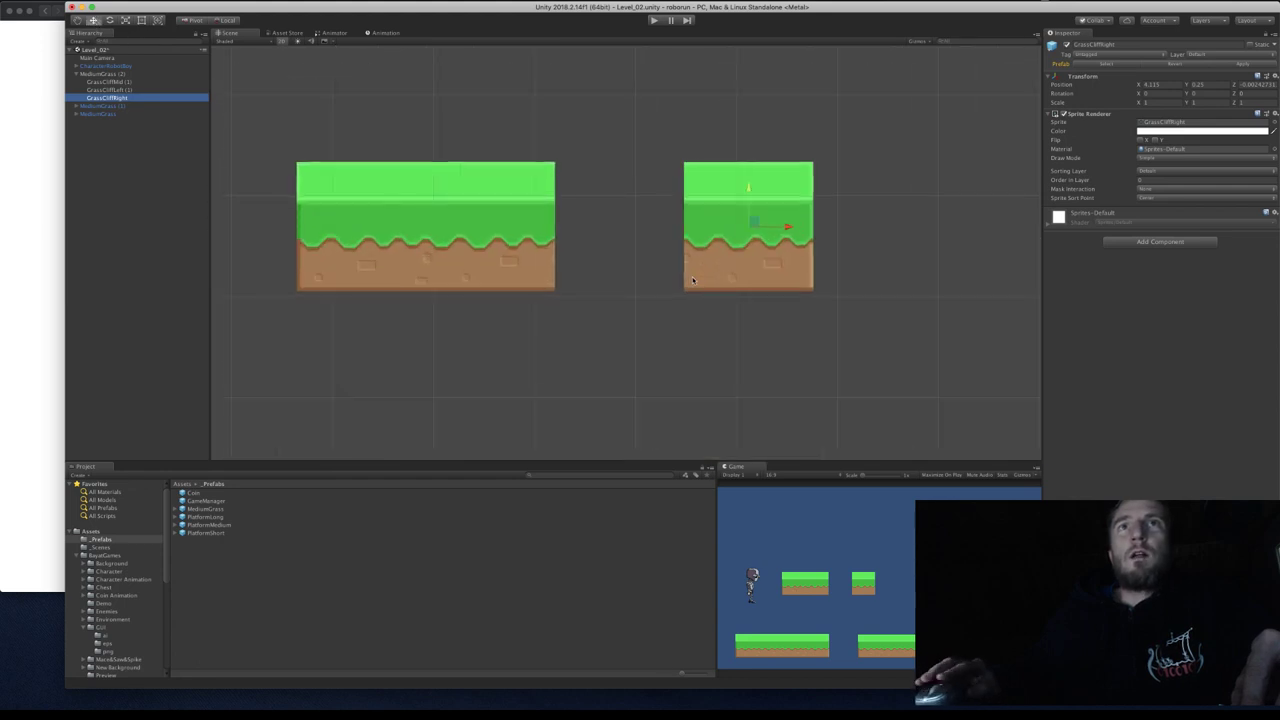
{"action": "scroll", "coordinate": [692, 280], "scroll_direction": "down", "scroll_amount": 4}
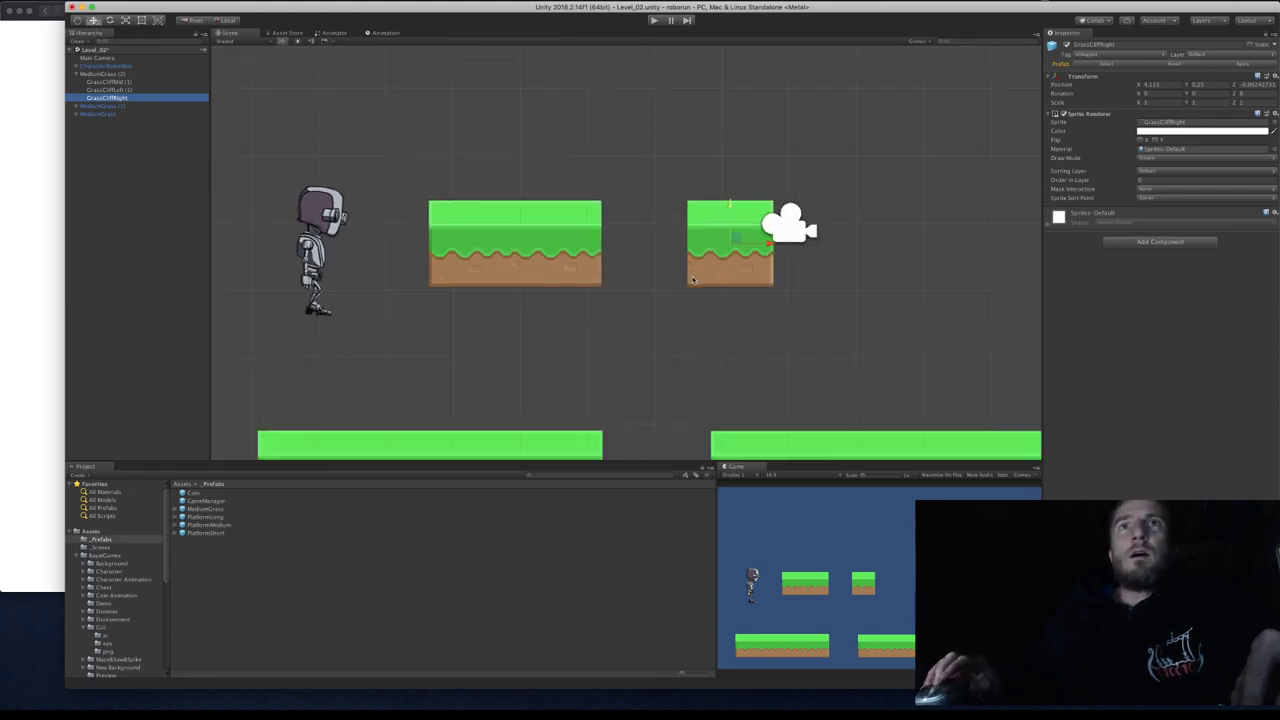
{"action": "scroll", "coordinate": [698, 280], "scroll_direction": "up", "scroll_amount": 2}
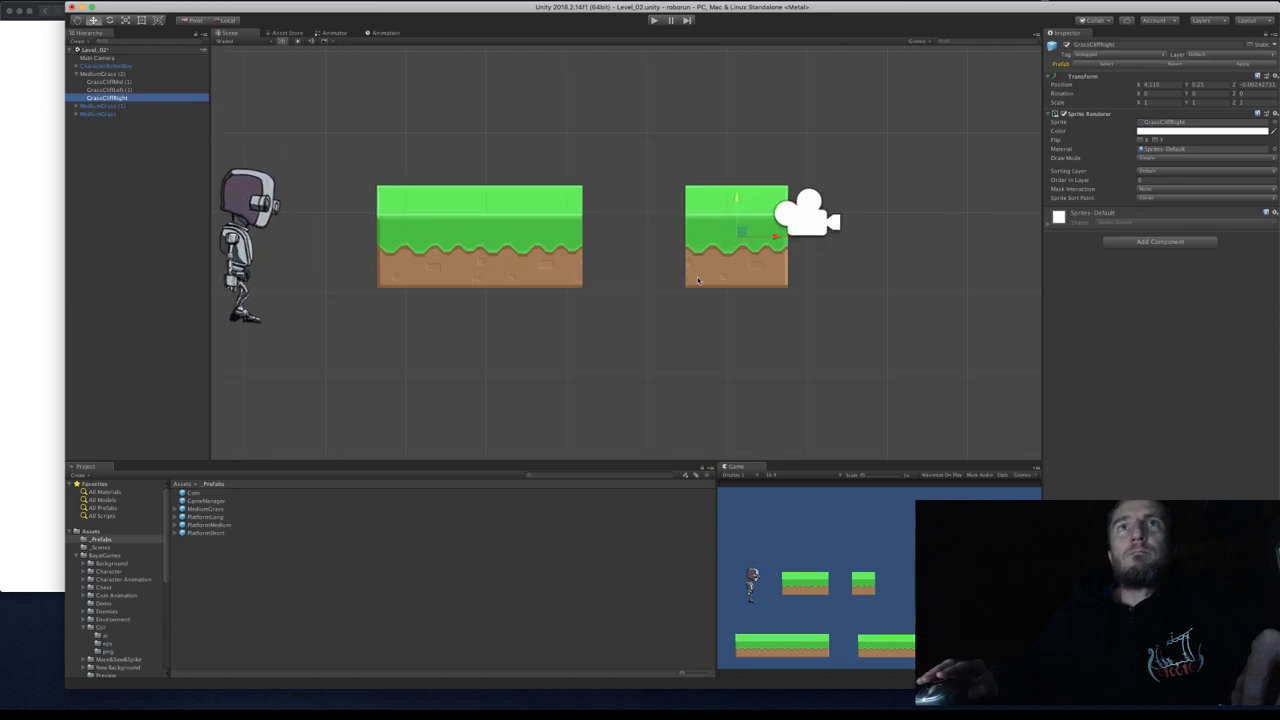
{"action": "left_click", "coordinate": [110, 74]}
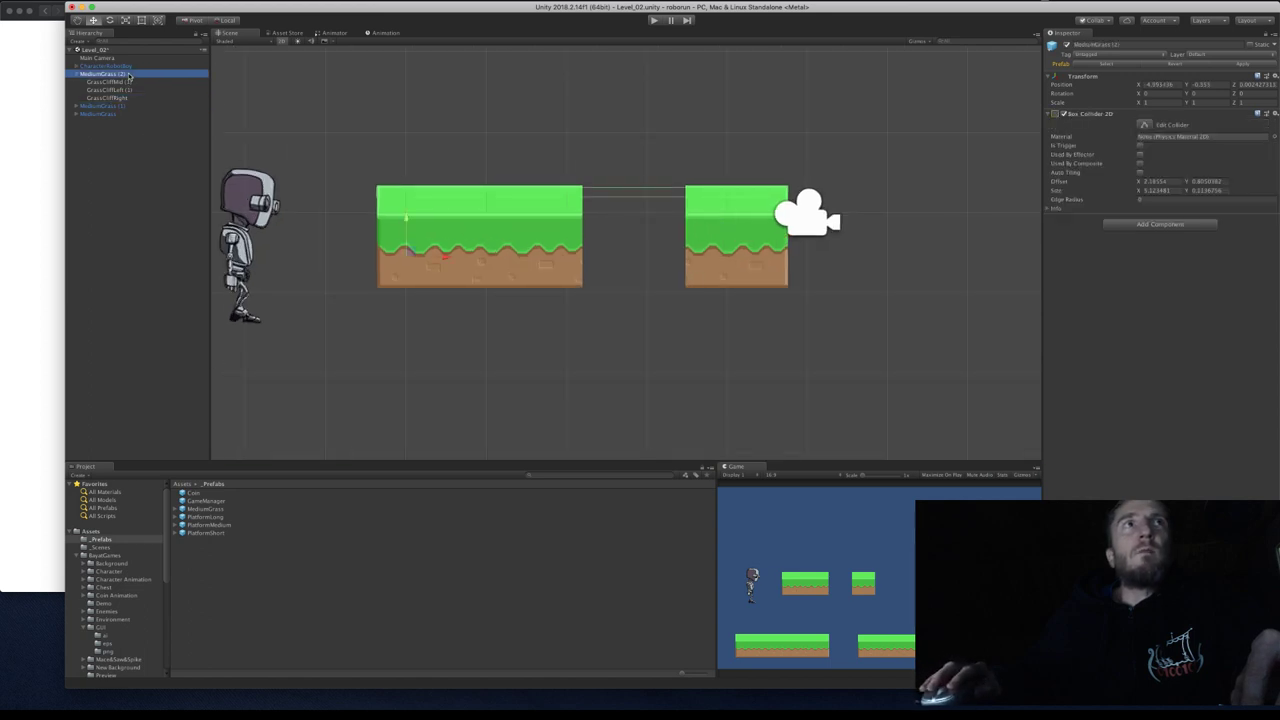
{"action": "left_click", "coordinate": [1155, 85]}
{"action": "type", "text": "4"}
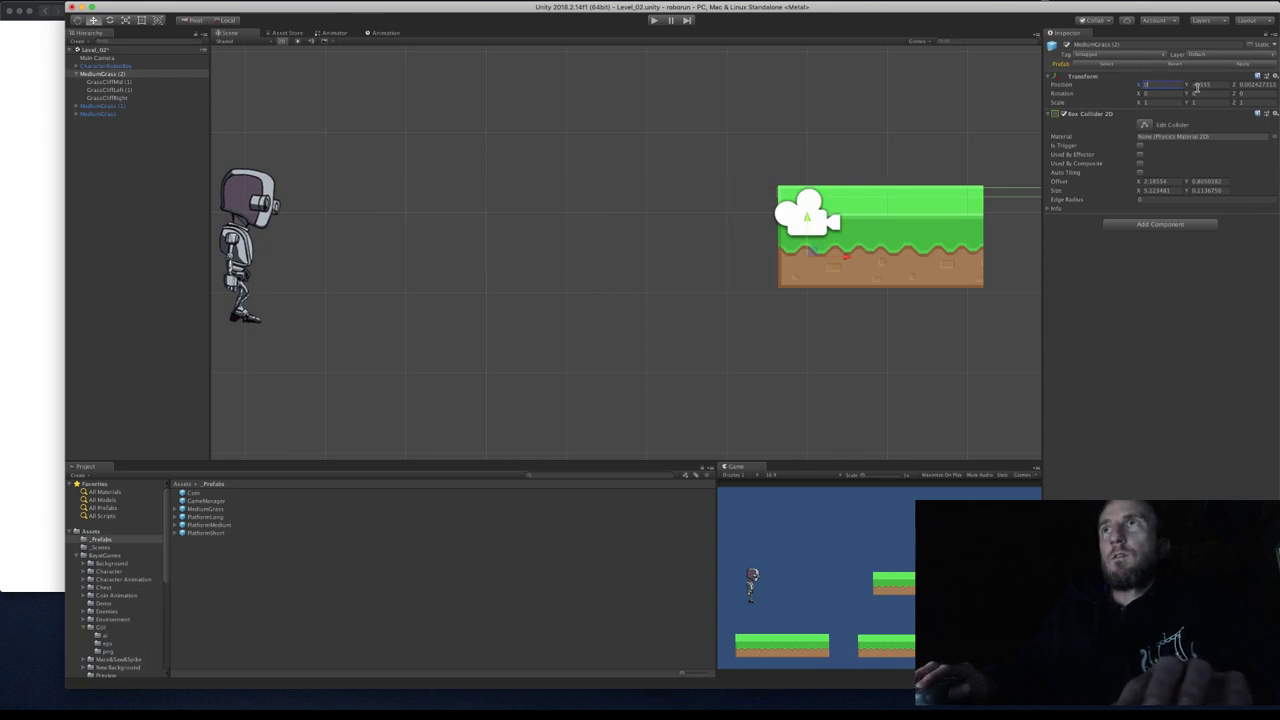
{"action": "left_click", "coordinate": [1207, 84]}
{"action": "type", "text": "0"}
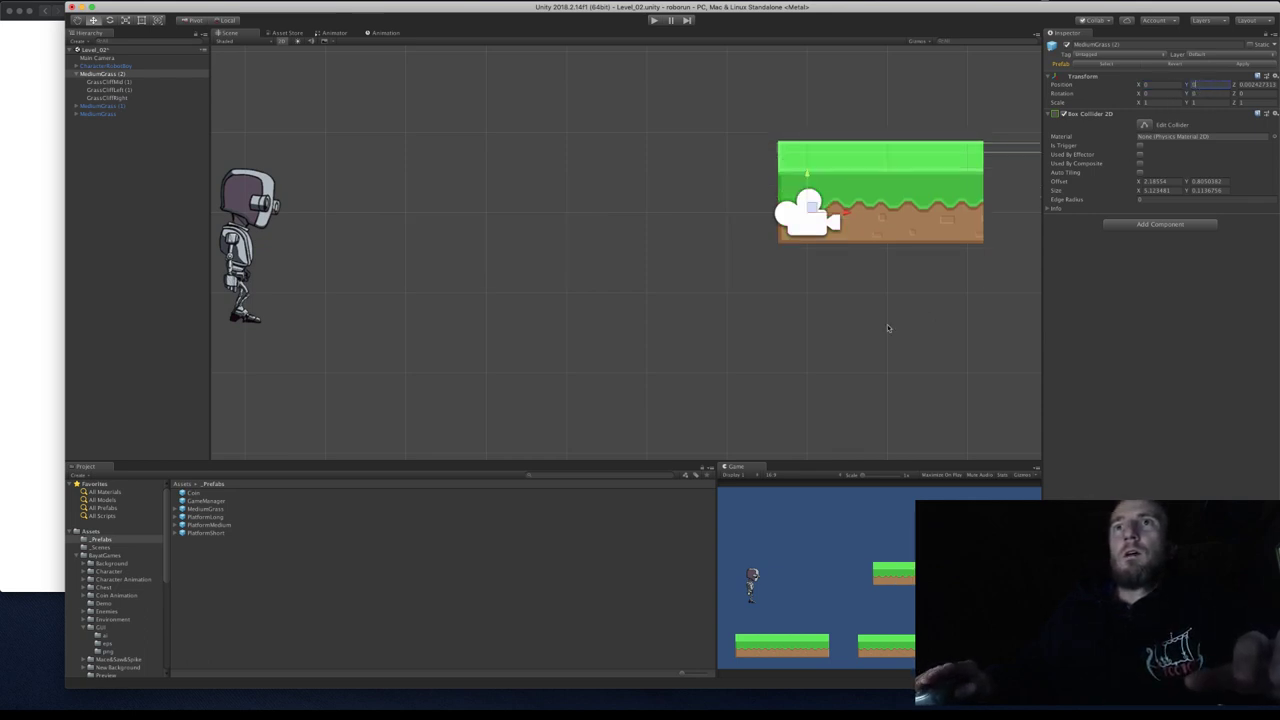
{"action": "middle_click_drag", "start_coordinate": [887, 324], "coordinate": [457, 347]}
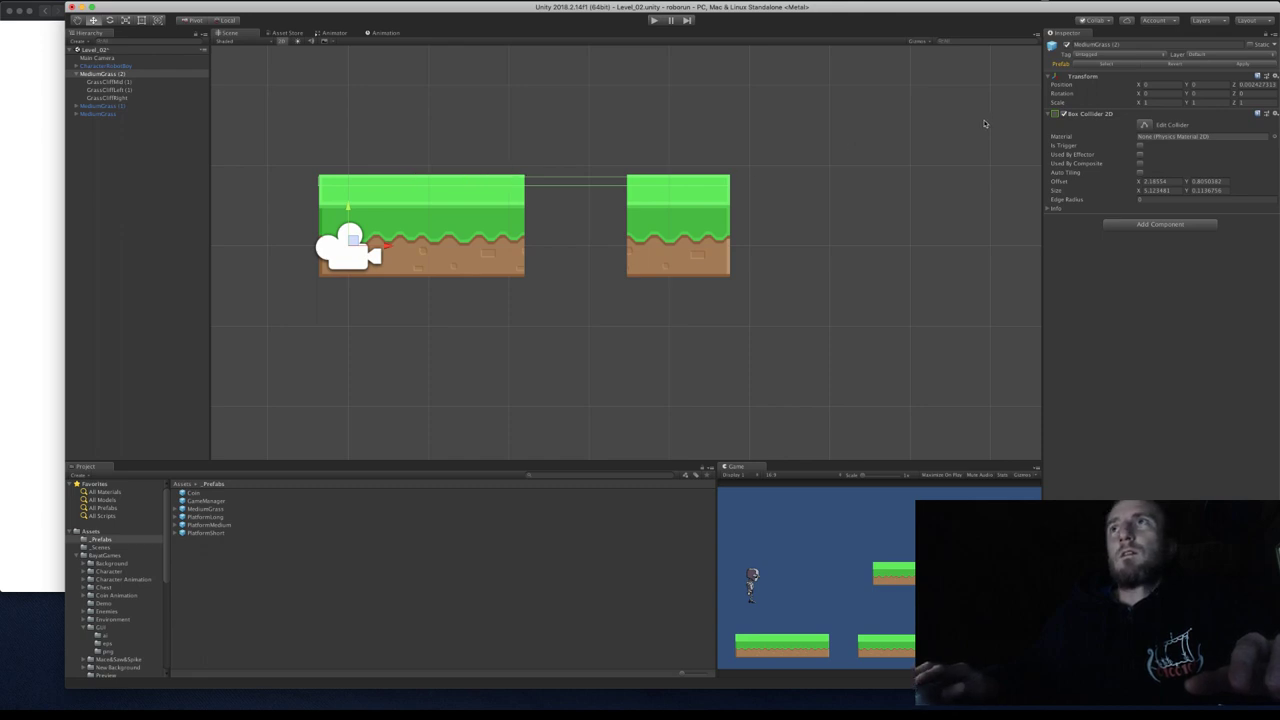
Try to close the gap in the platform by setting the GrassCliffRight tile's X position to 3.84.
{"action": "left_click", "coordinate": [112, 98]}
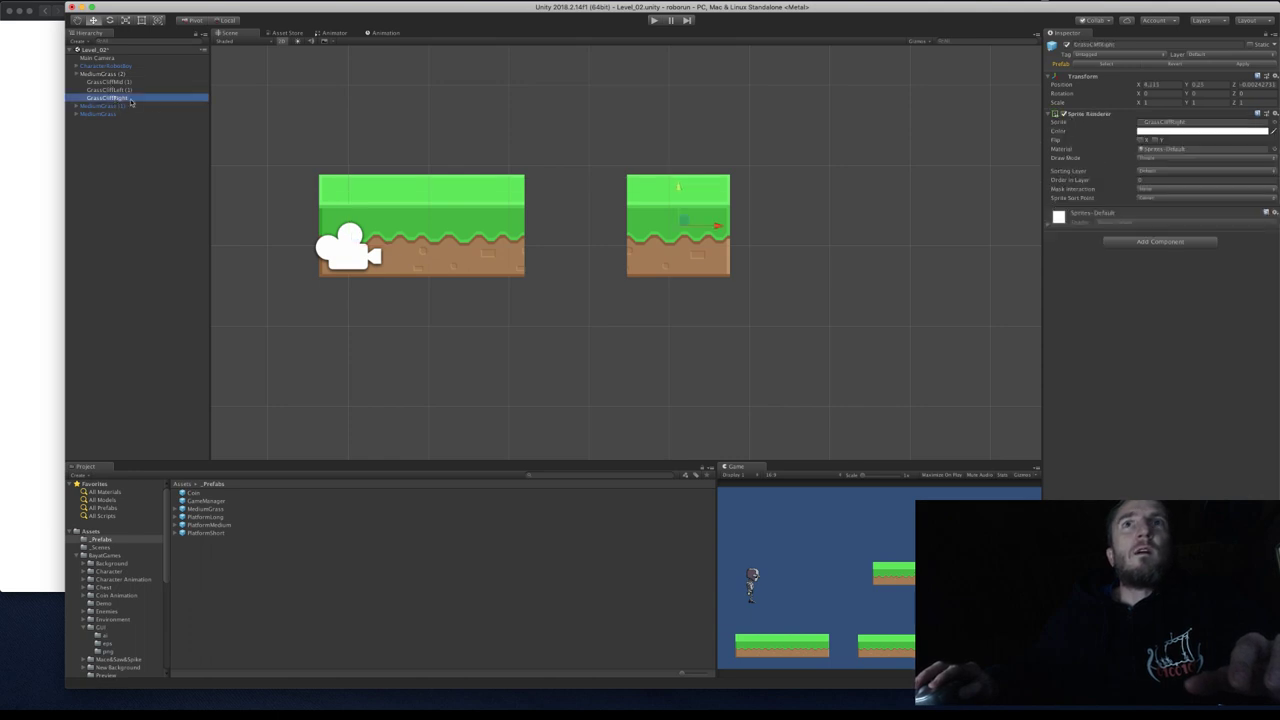
{"action": "left_click", "coordinate": [1155, 84]}
{"action": "type", "text": "3.1"}
{"action": "key", "text": "Return"}
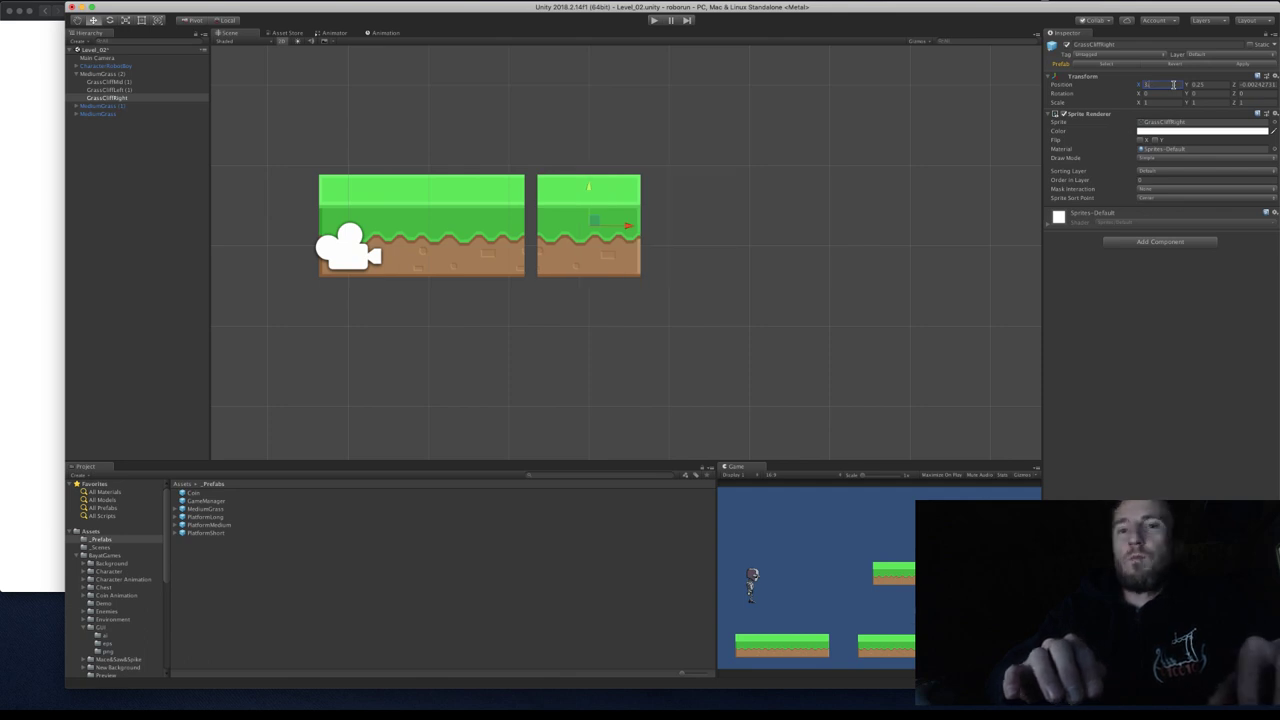
{"action": "type", "text": "3.95"}
{"action": "key", "text": "Return"}
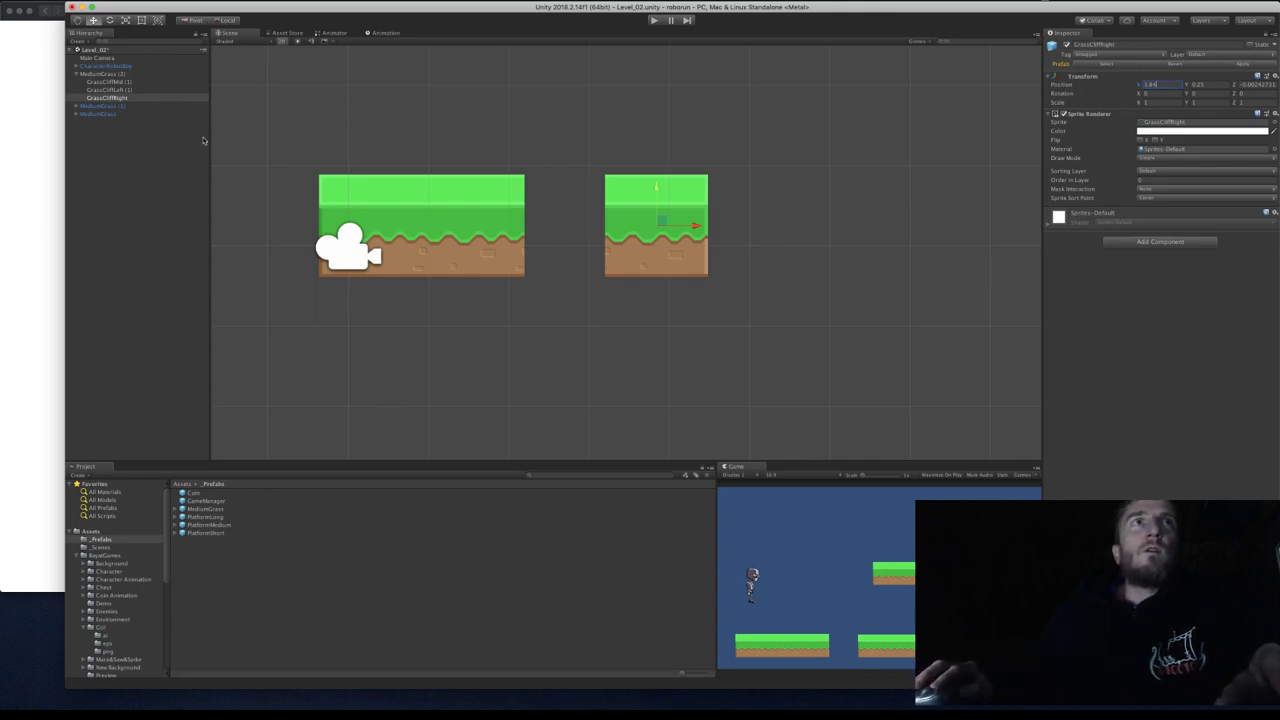
Move MediumGrass (2) right to about X 0.36 and slide GrassCliffRight left against the middle tile, to about X 2.82.
{"action": "left_click", "coordinate": [121, 74]}
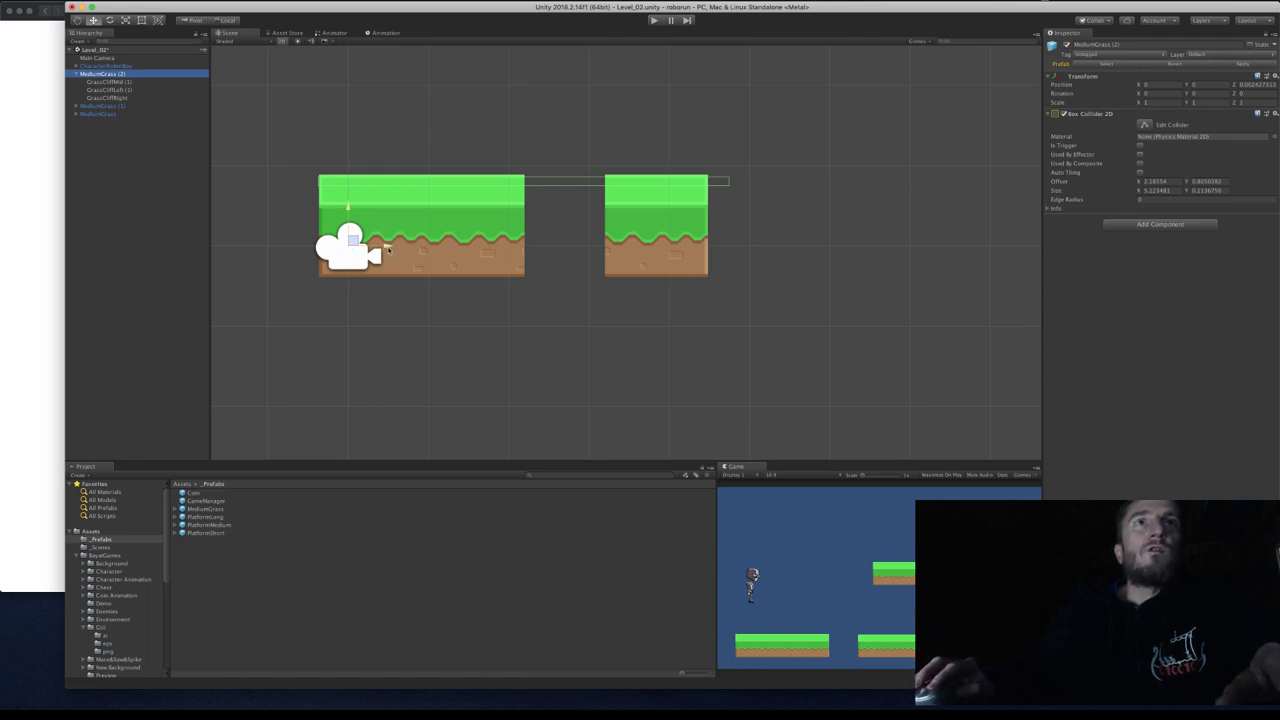
{"action": "left_click_drag", "start_coordinate": [388, 250], "coordinate": [417, 250]}
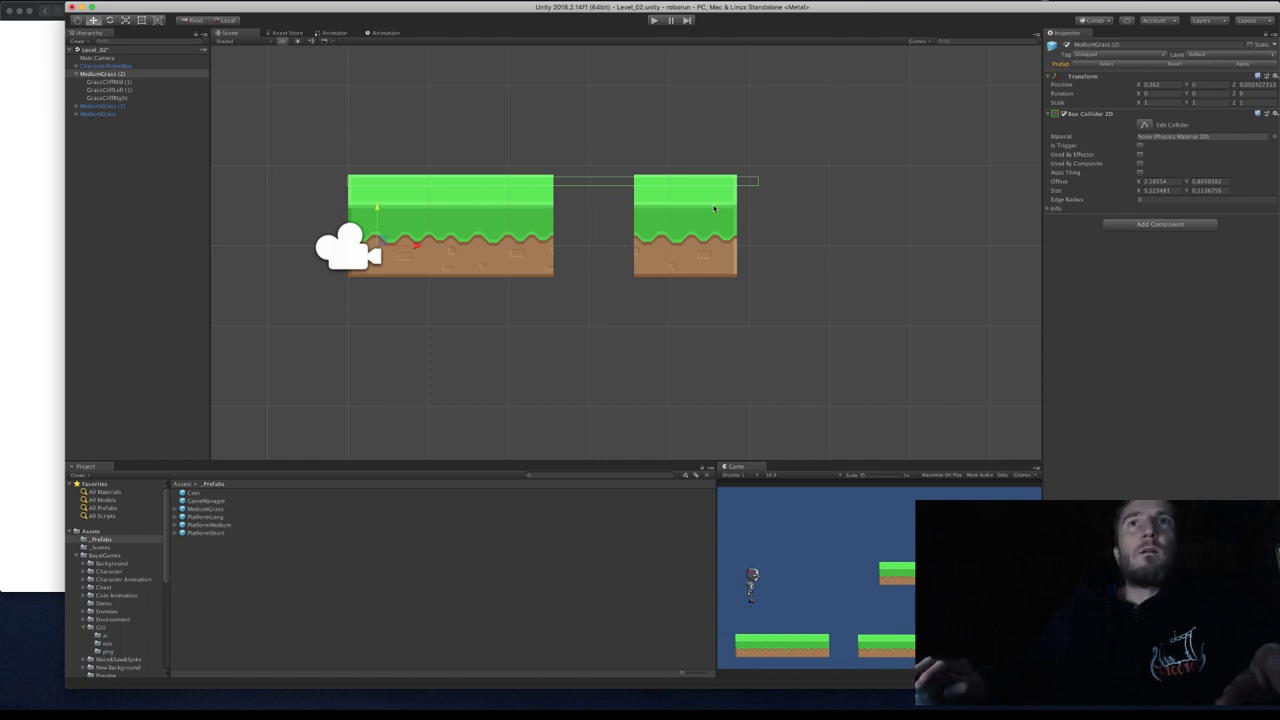
{"action": "left_click", "coordinate": [115, 98]}
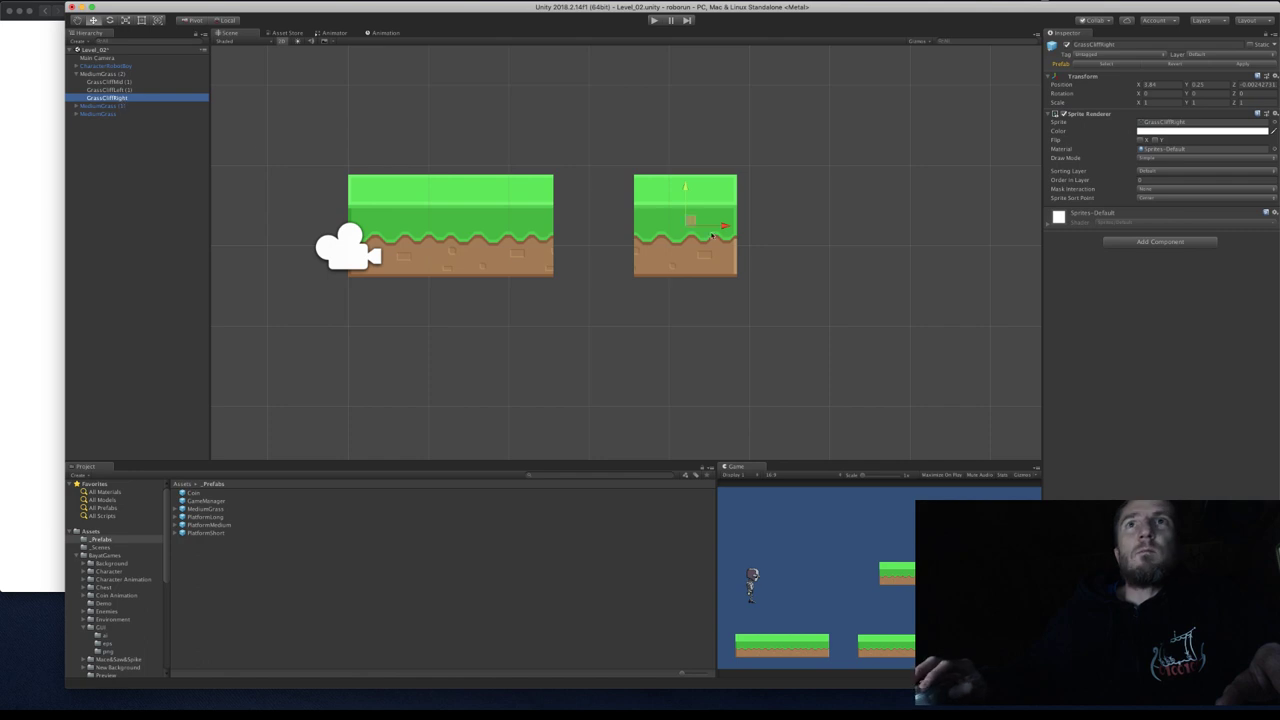
{"action": "left_click_drag", "start_coordinate": [724, 228], "coordinate": [643, 233]}
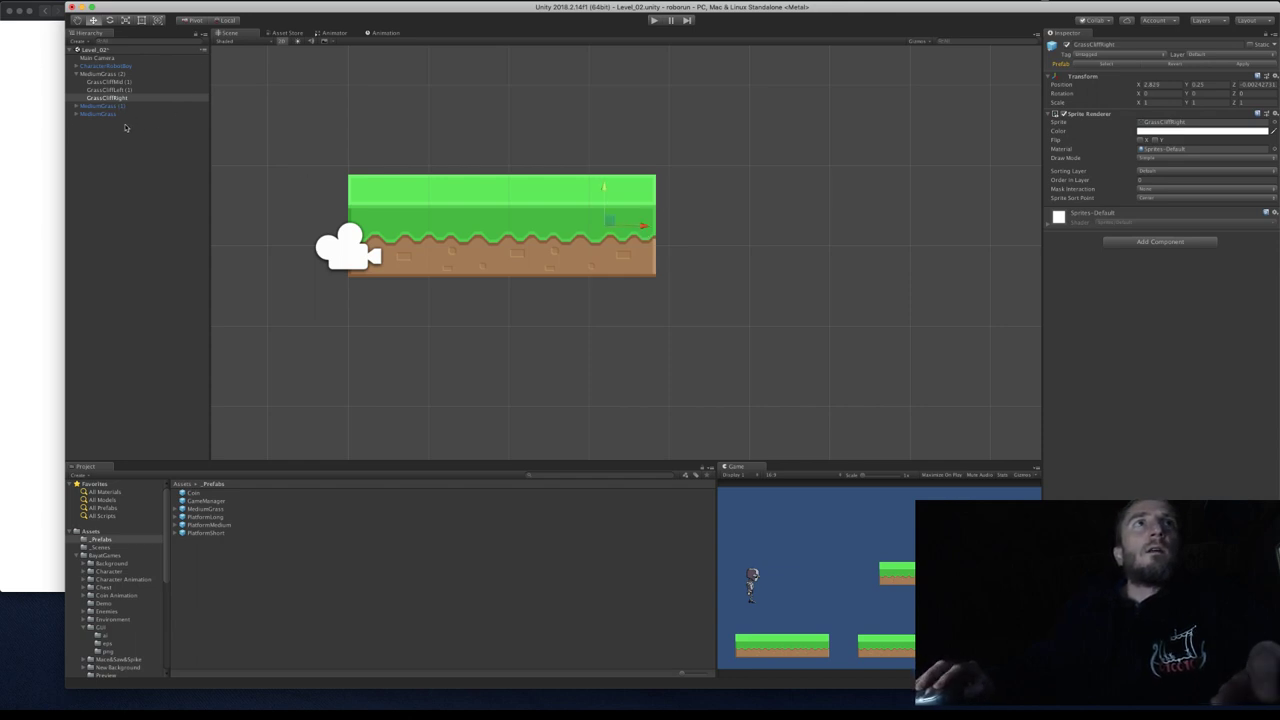
{"action": "left_click", "coordinate": [112, 540]}
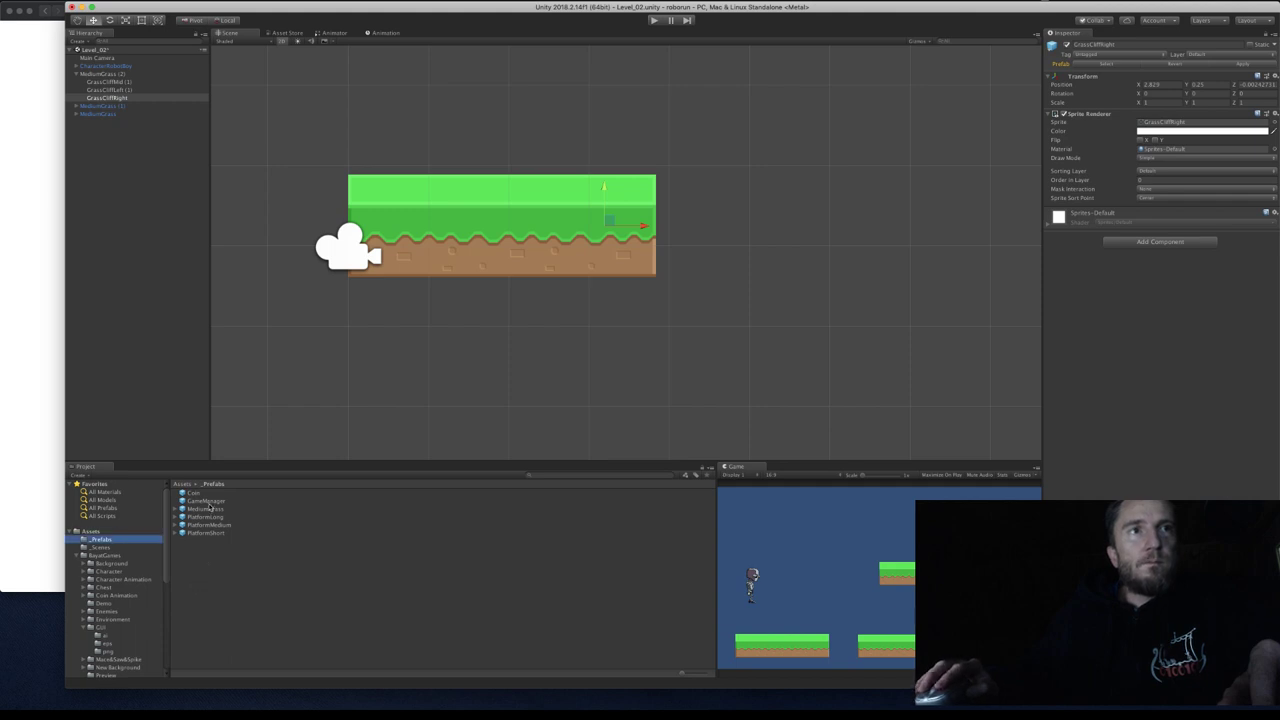
{"action": "right_click", "coordinate": [199, 583]}
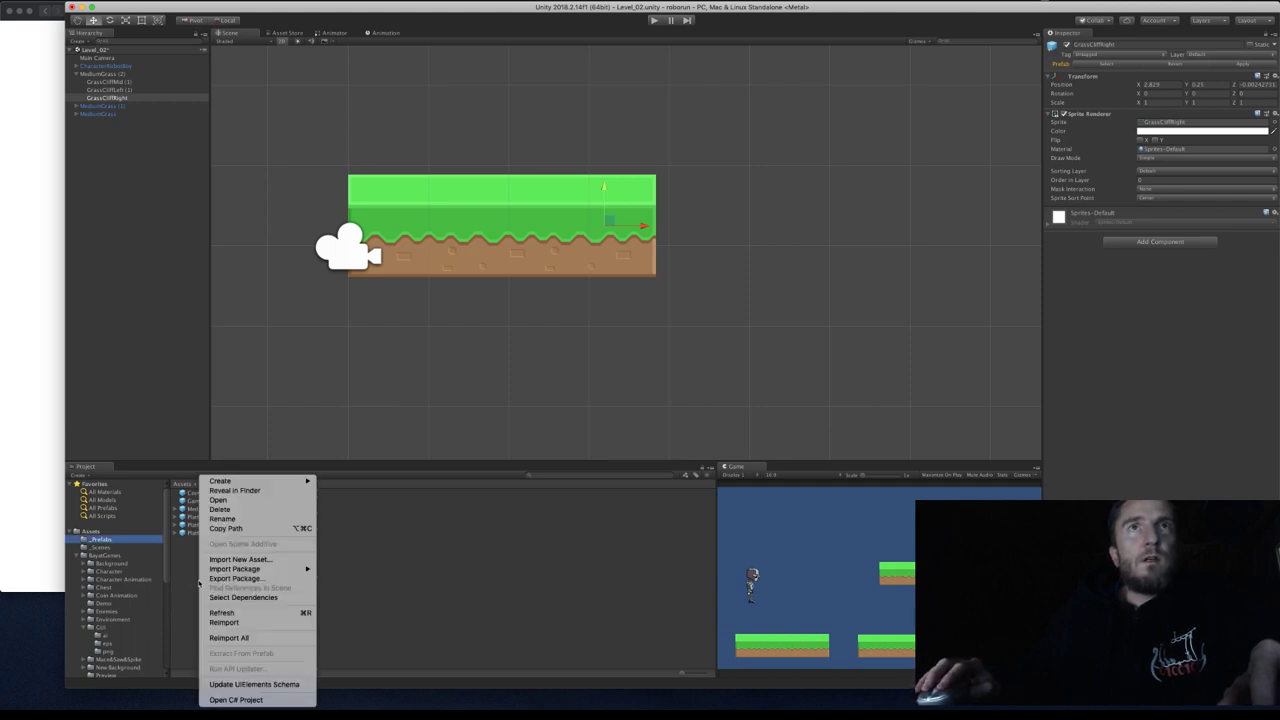
{"action": "mouse_move", "coordinate": [235, 570]}
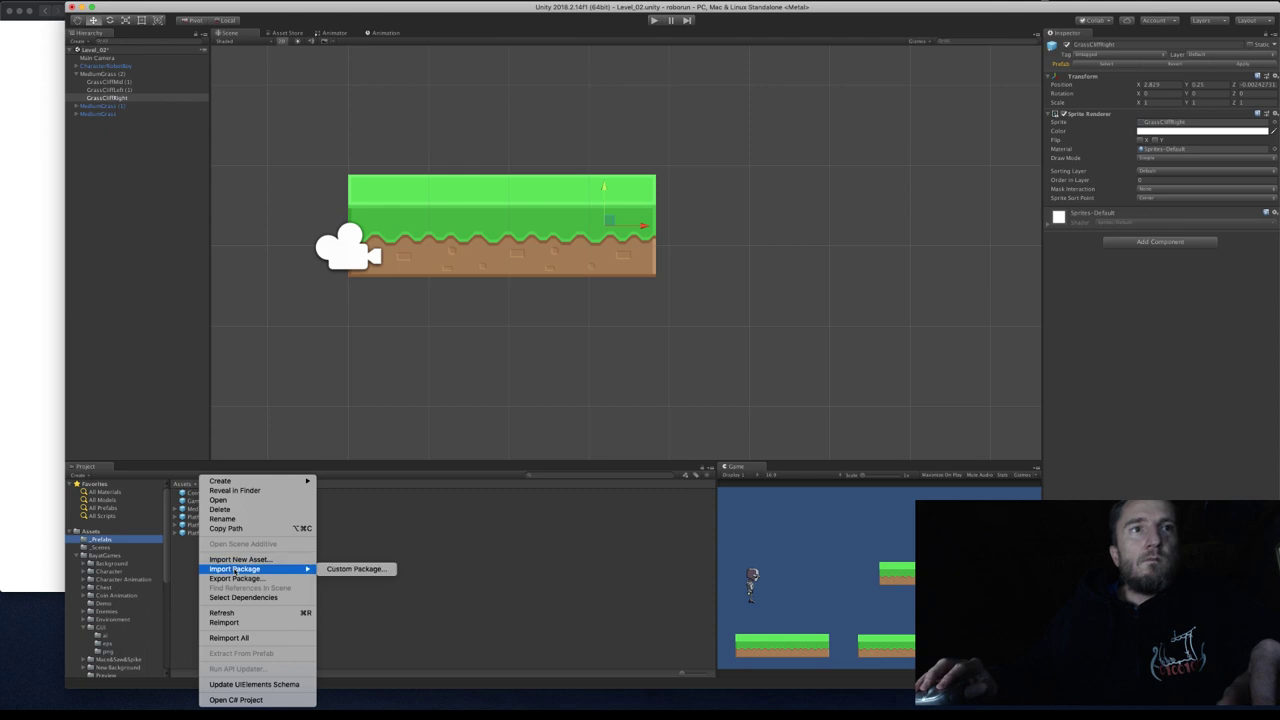
{"action": "left_click", "coordinate": [399, 523]}
Delete the GrassCliffMid (1) tile and move GrassCliffRight left to about X 1.55, flush against GrassCliffLeft (1).
{"action": "left_click", "coordinate": [125, 83]}
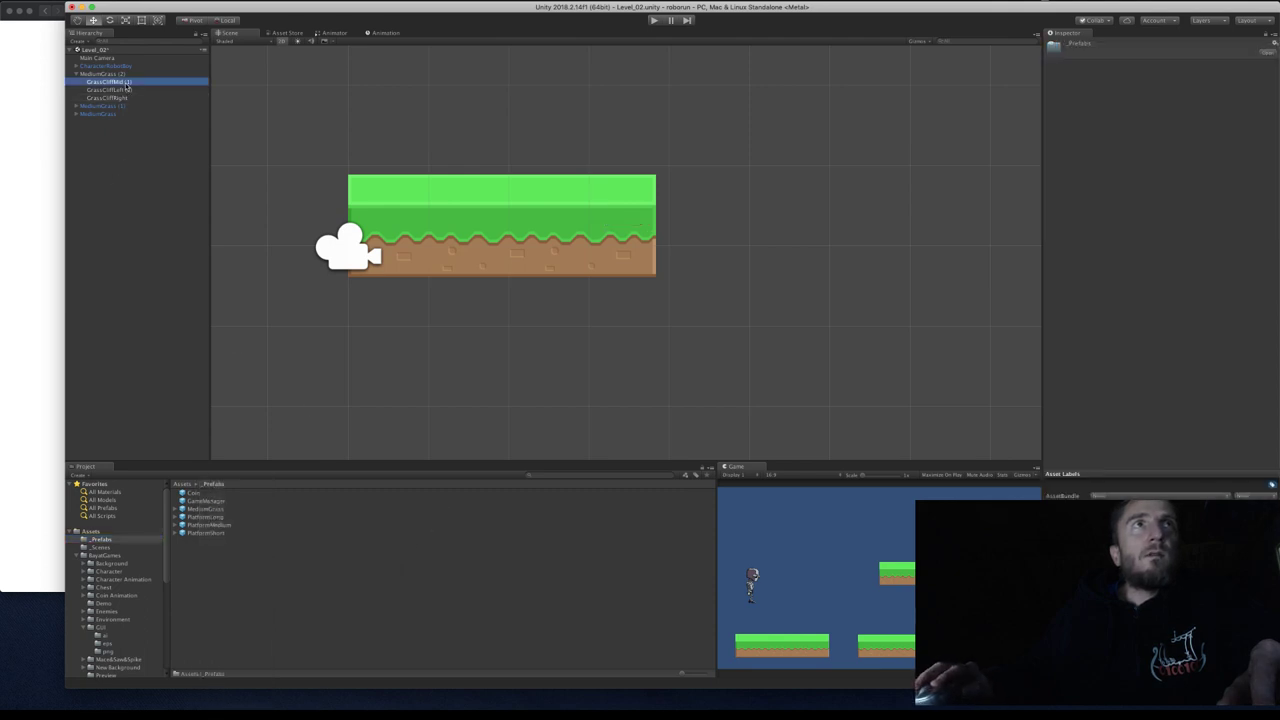
{"action": "right_click", "coordinate": [126, 83]}
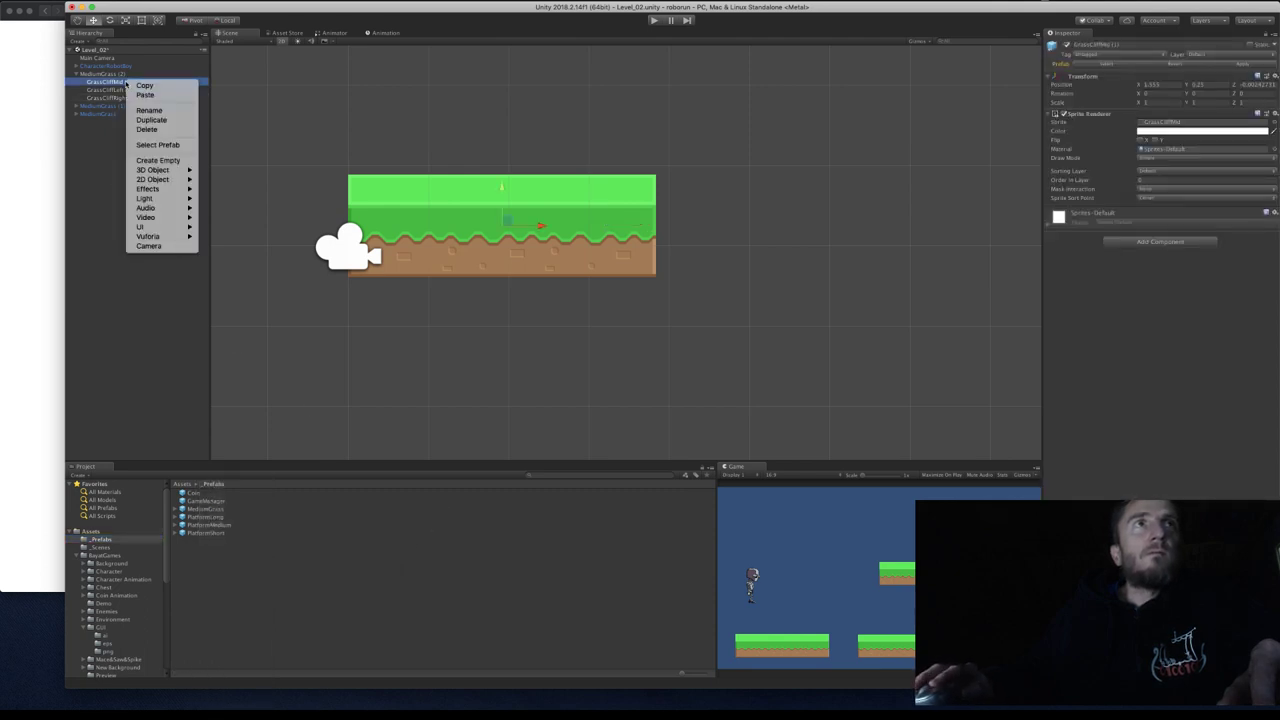
{"action": "left_click", "coordinate": [156, 129]}
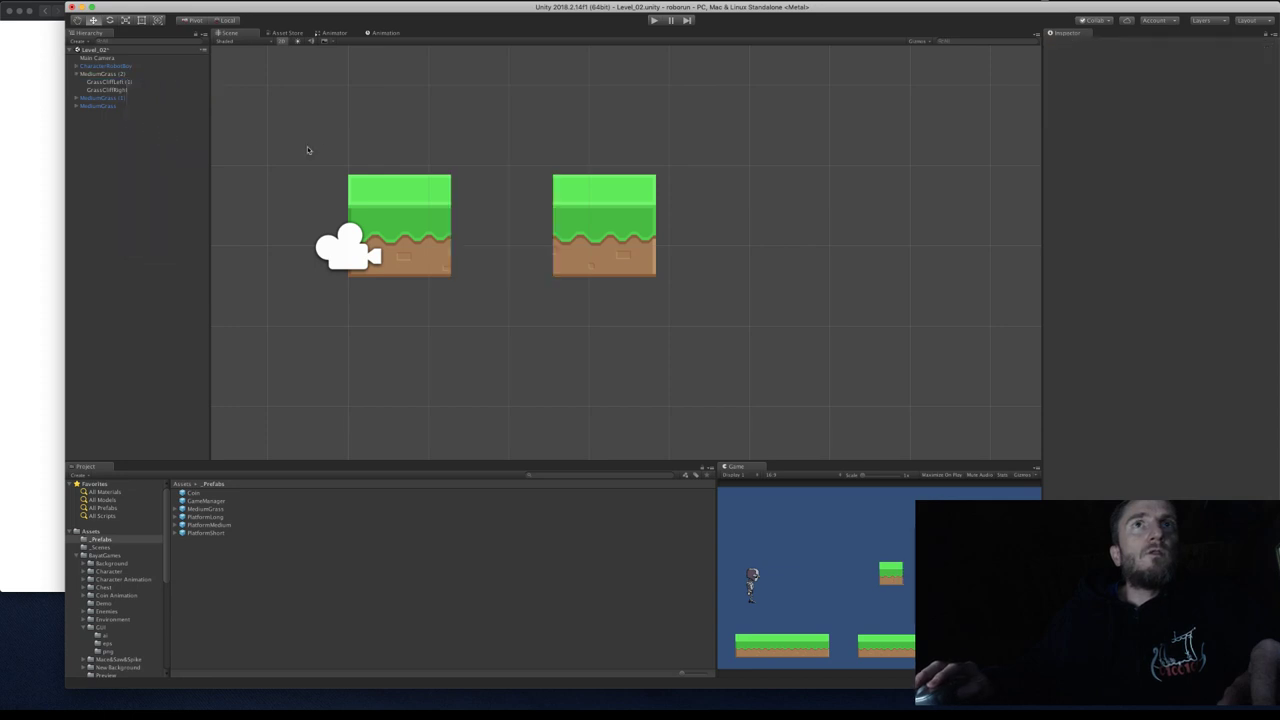
{"action": "left_click", "coordinate": [124, 90]}
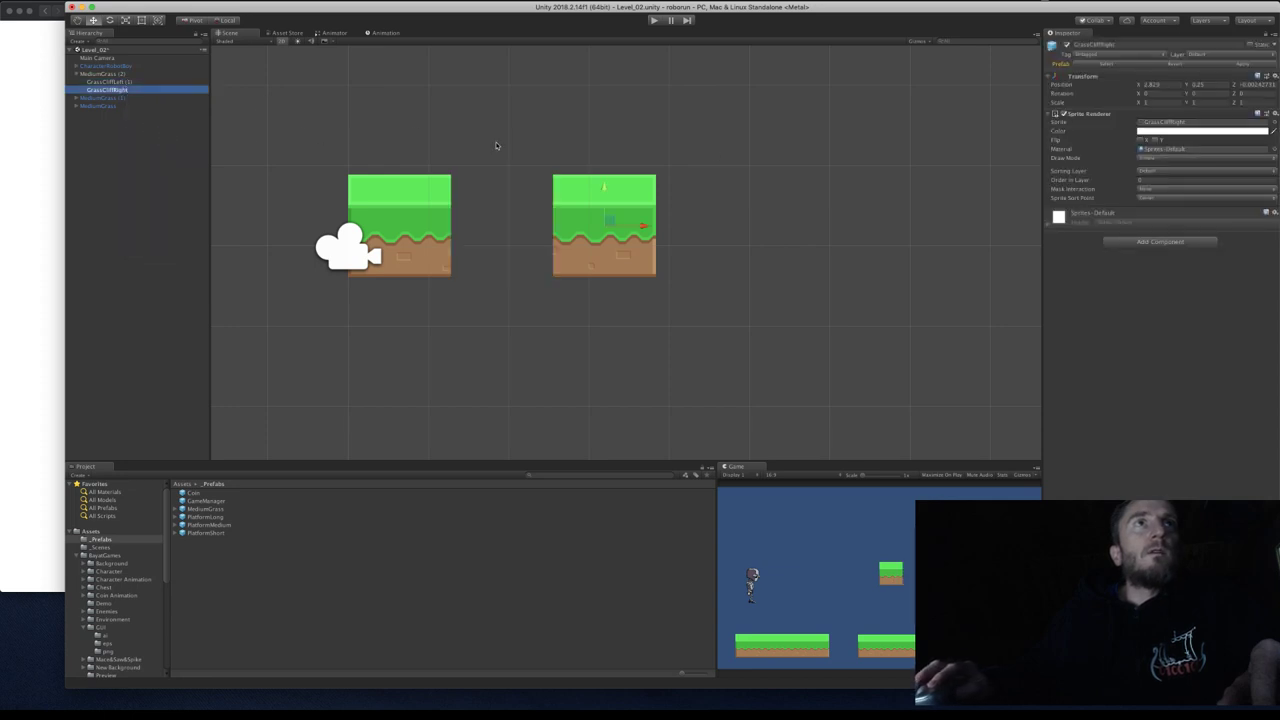
{"action": "left_click_drag", "start_coordinate": [643, 228], "coordinate": [541, 230]}
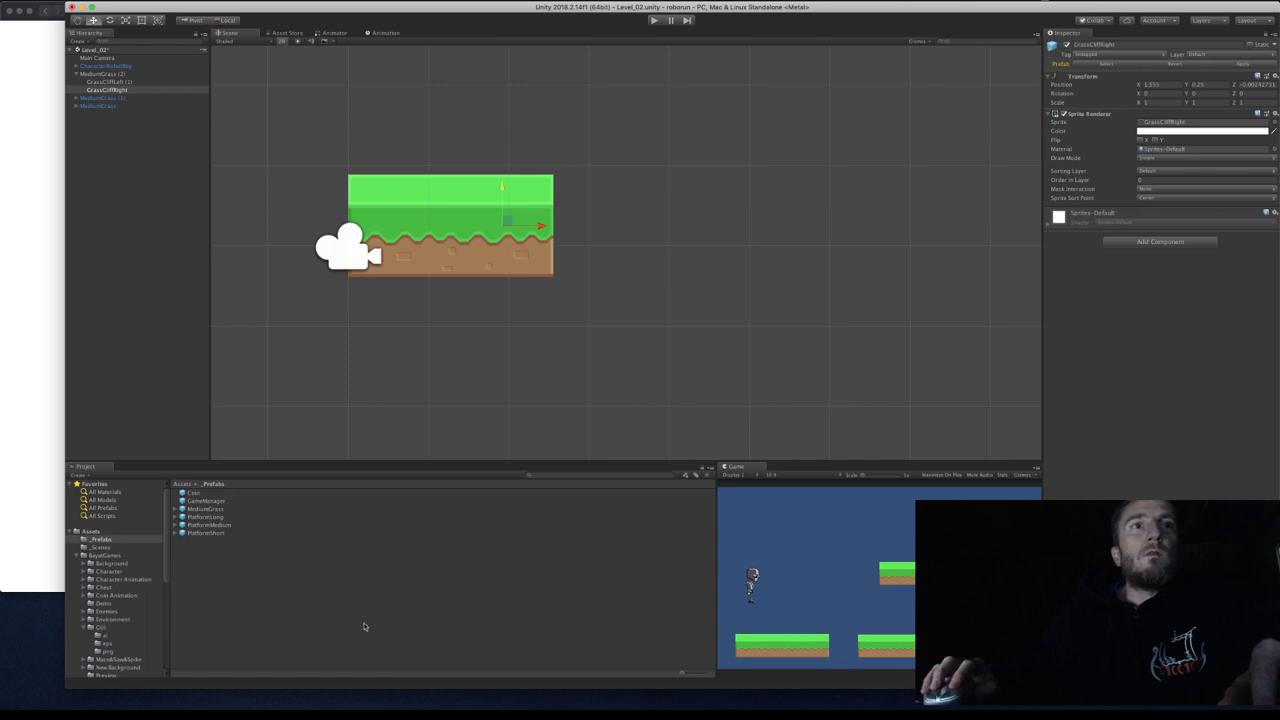
Create an empty prefab named ShortGrass in the _Prefabs folder.
{"action": "left_click", "coordinate": [271, 594]}
{"action": "right_click", "coordinate": [271, 594]}
{"action": "mouse_move", "coordinate": [362, 483]}
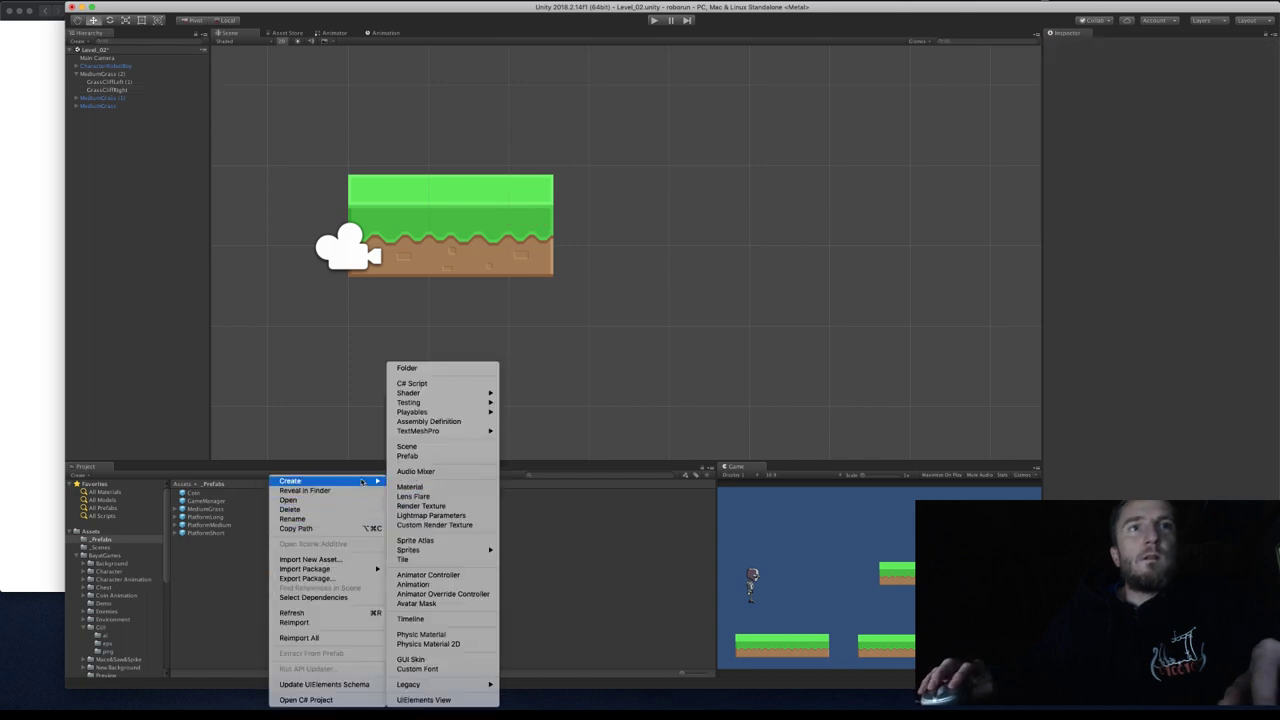
{"action": "left_click", "coordinate": [466, 456]}
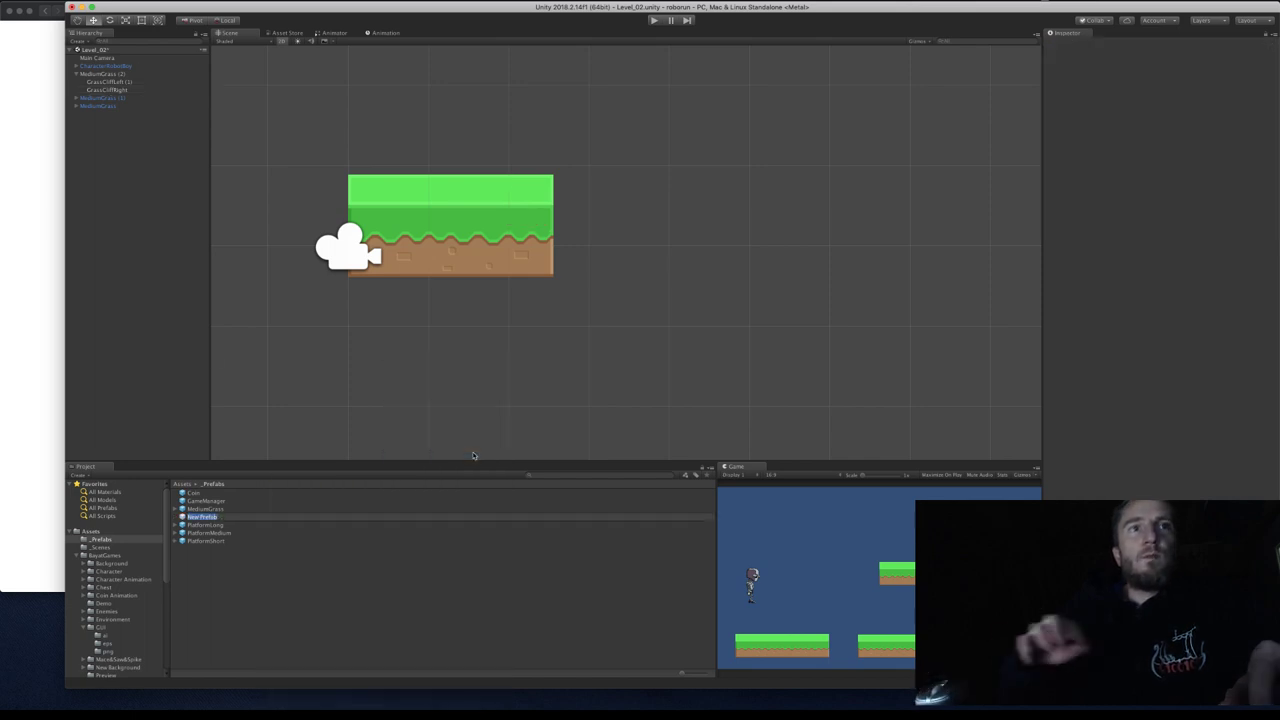
{"action": "type", "text": "ShortGrass"}
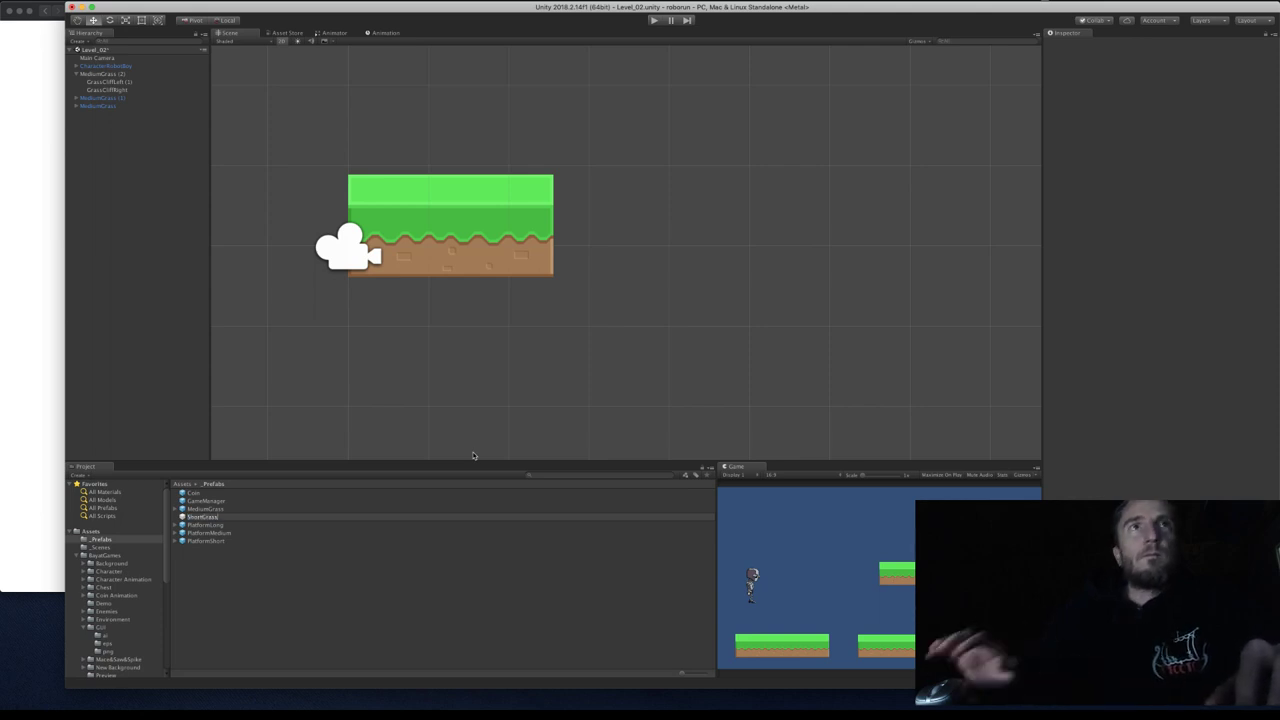
{"action": "key", "text": "Return"}
Shrink the Box Collider 2D of MediumGrass (2) from its right end to the two-tile platform's width, about 2.56 units.
{"action": "left_click", "coordinate": [110, 75]}
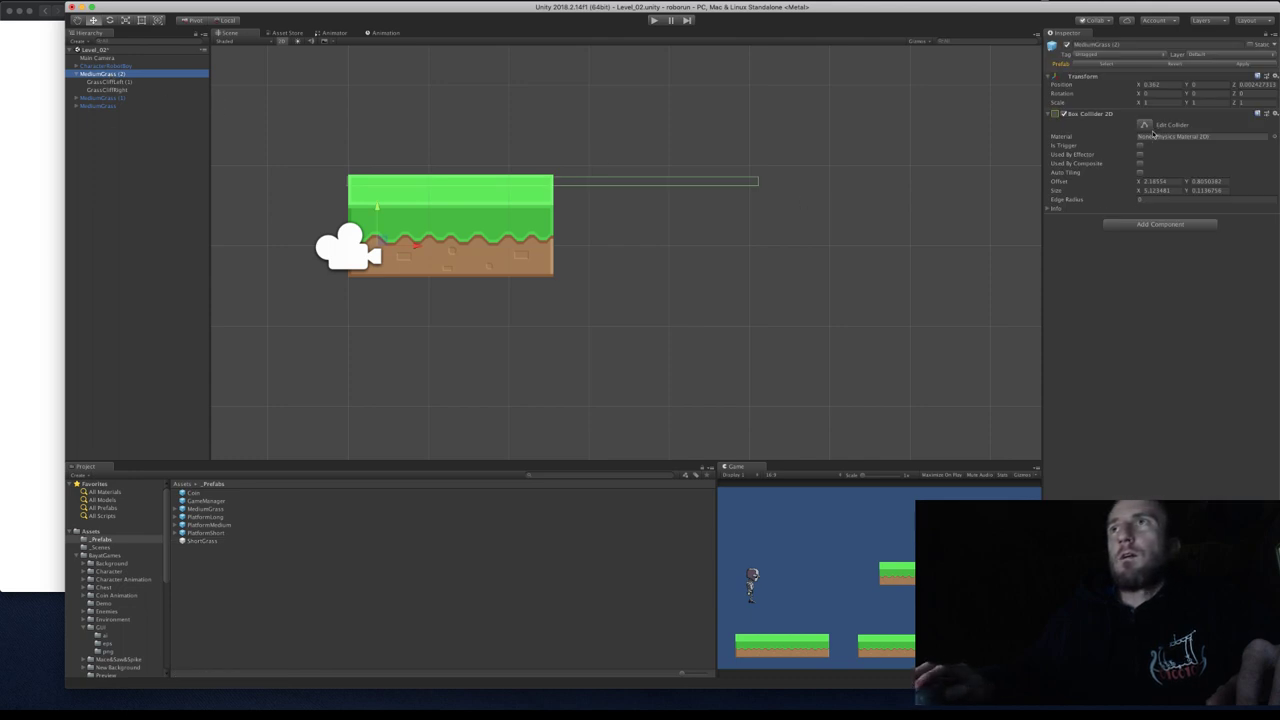
{"action": "left_click", "coordinate": [1145, 125]}
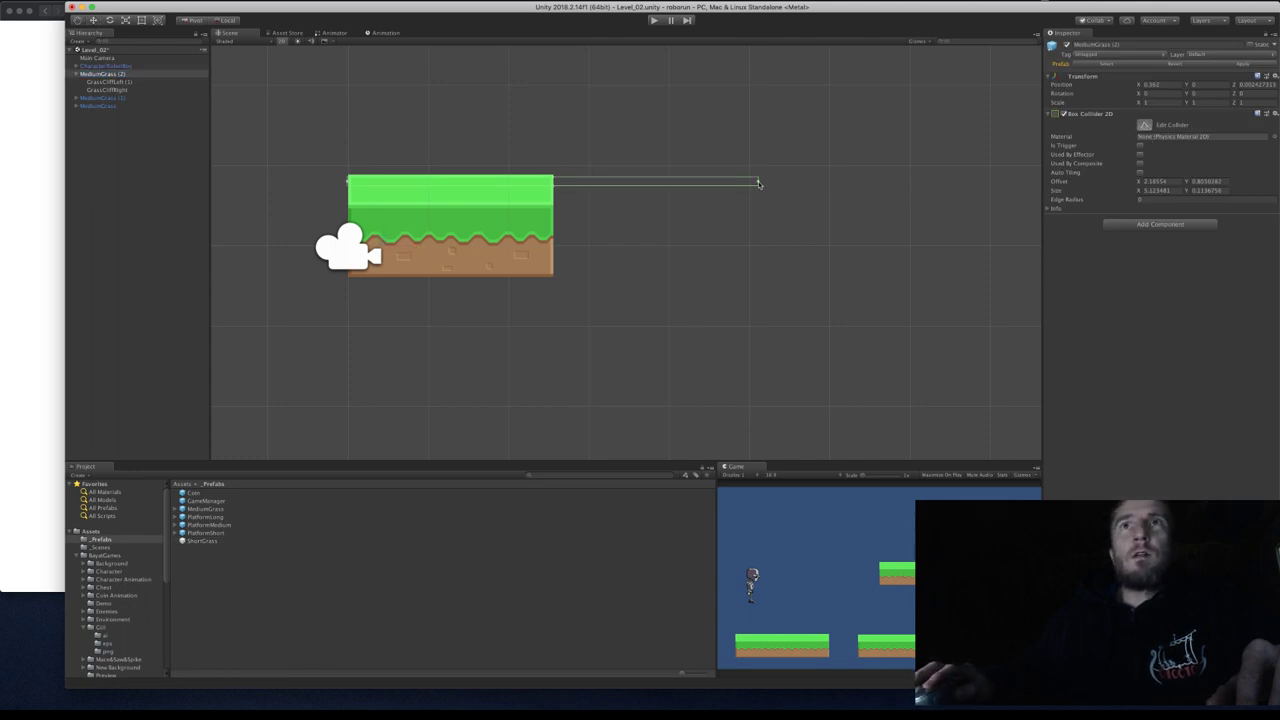
{"action": "left_click_drag", "start_coordinate": [758, 183], "coordinate": [553, 183]}
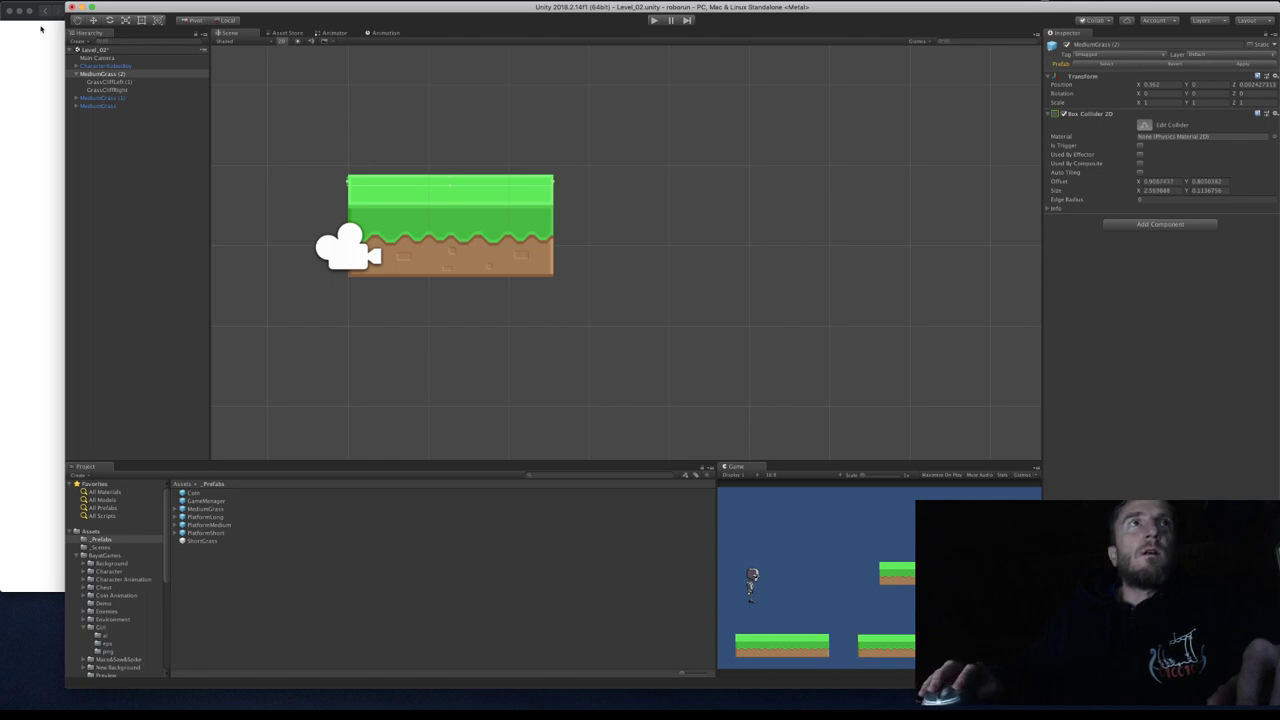
Store MediumGrass (2) in the ShortGrass prefab and place one MediumGrass and one ShortGrass instance in the level, ShortGrass at about X 4.88.
{"action": "left_click", "coordinate": [104, 74]}
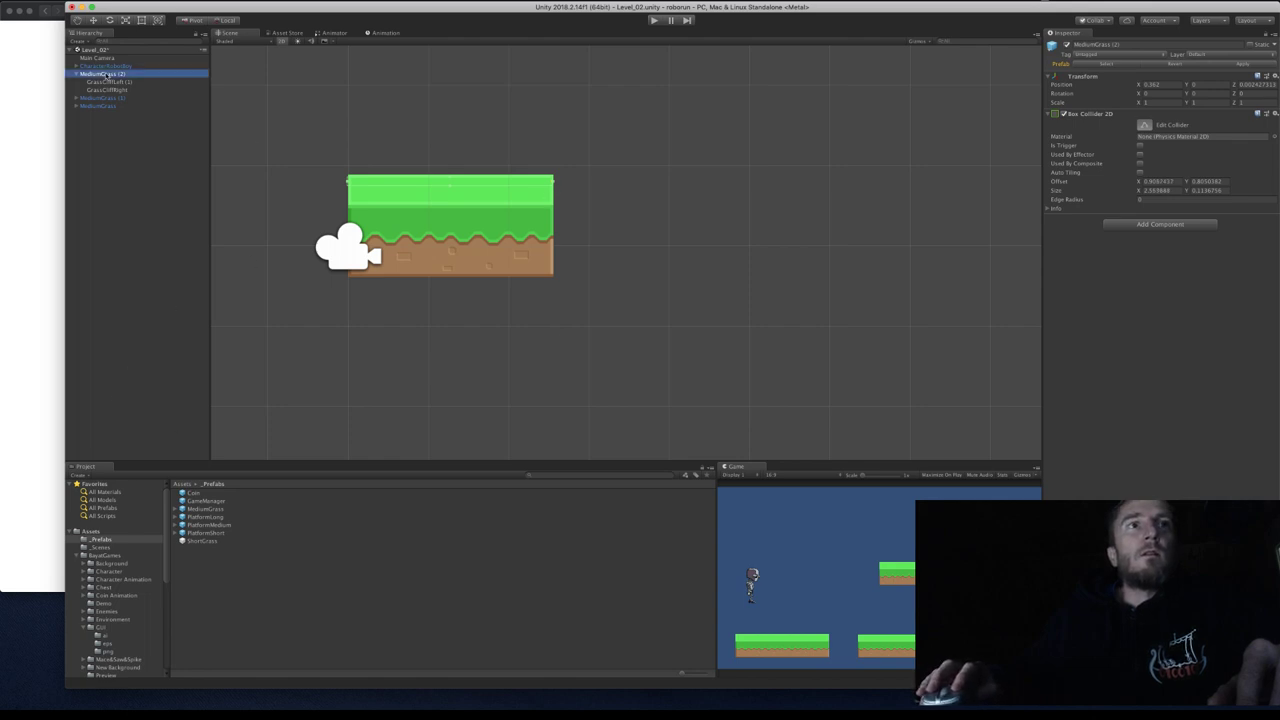
{"action": "left_click_drag", "start_coordinate": [104, 74], "coordinate": [198, 547]}
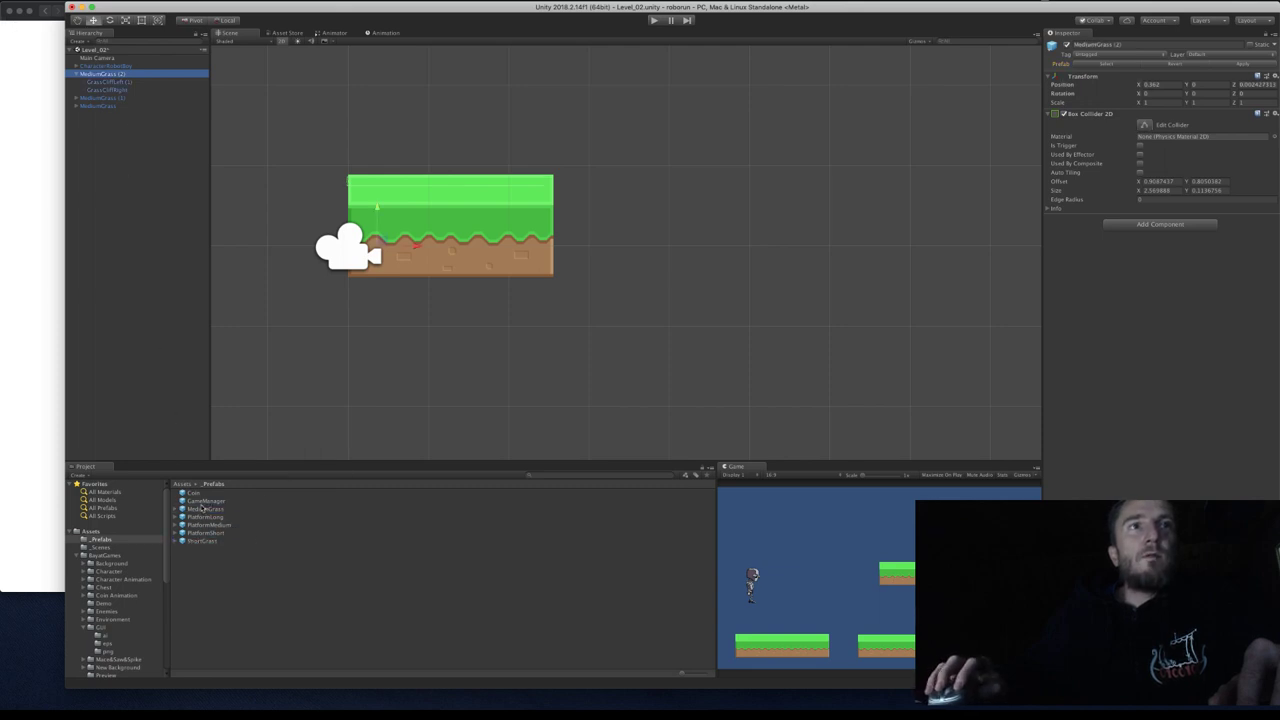
{"action": "left_click_drag", "start_coordinate": [200, 511], "coordinate": [478, 396]}
{"action": "left_click_drag", "start_coordinate": [199, 541], "coordinate": [746, 246]}
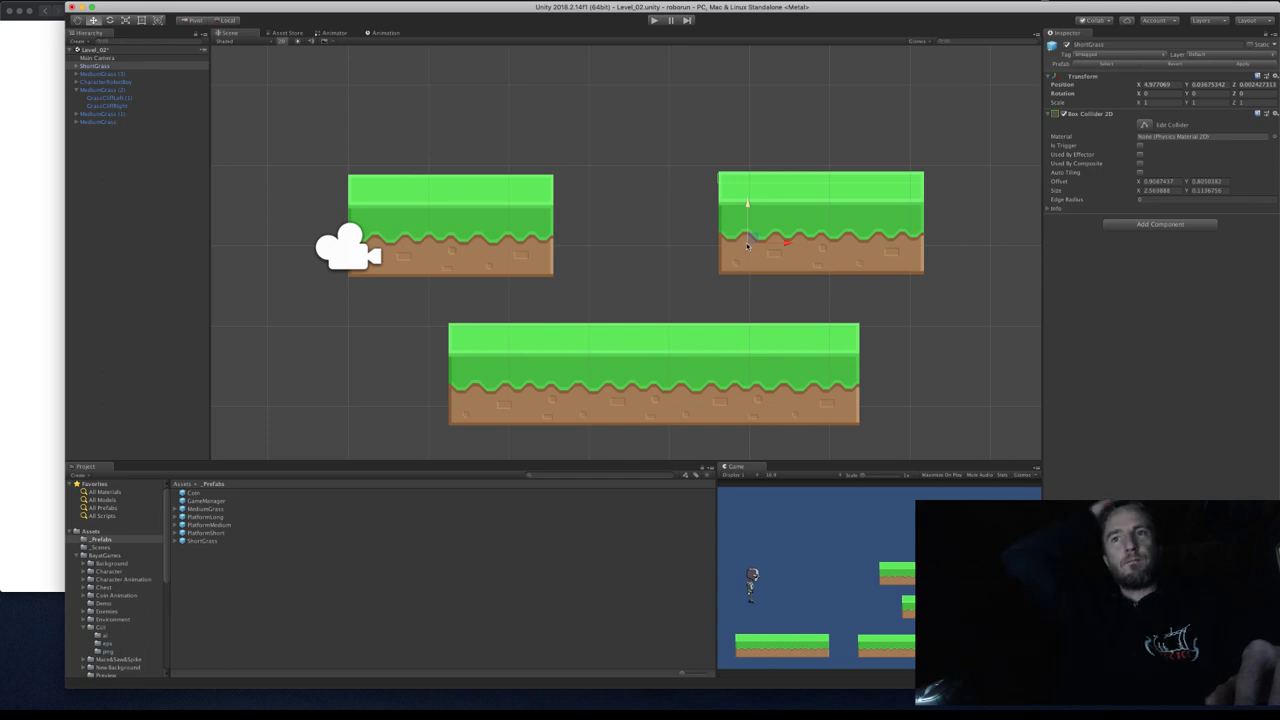
Play-test the level by moving and jumping with the character across the platforms, and stop the game.
{"action": "scroll", "coordinate": [746, 246], "scroll_direction": "down", "scroll_amount": 8}
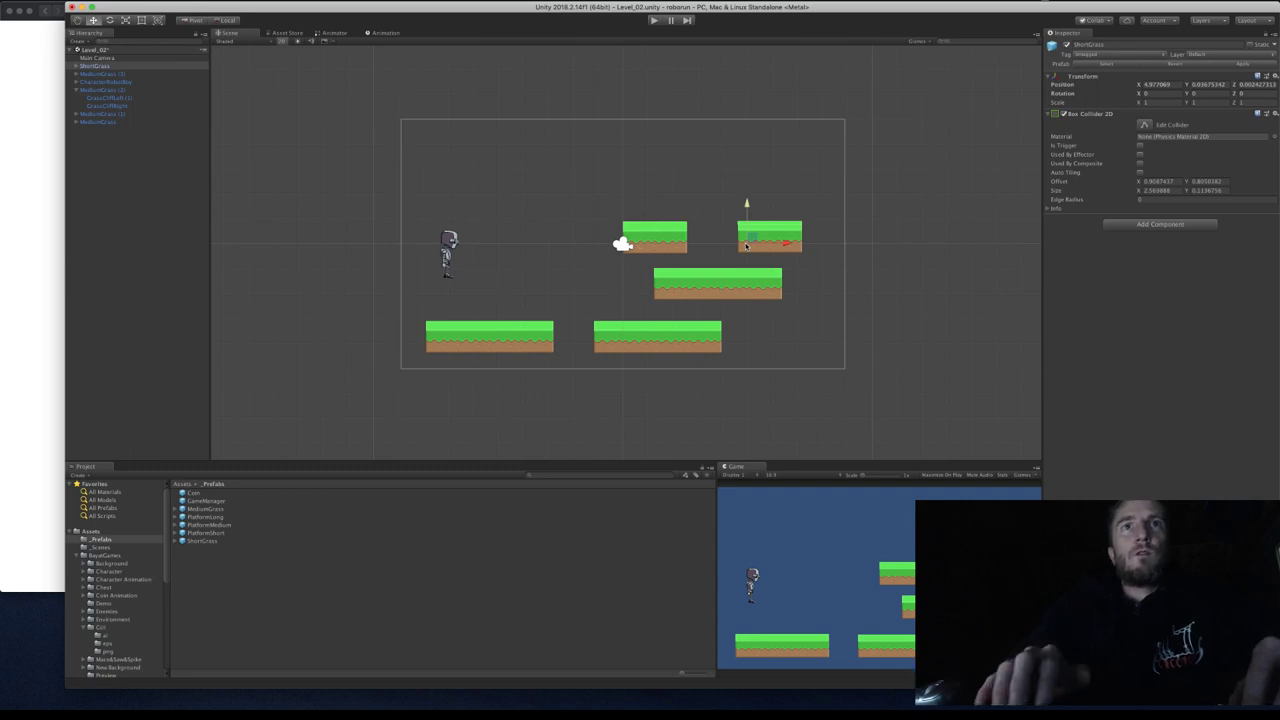
{"action": "scroll", "coordinate": [746, 246], "scroll_direction": "right", "scroll_amount": 1}
{"action": "scroll", "coordinate": [746, 246], "scroll_direction": "right", "scroll_amount": 5}
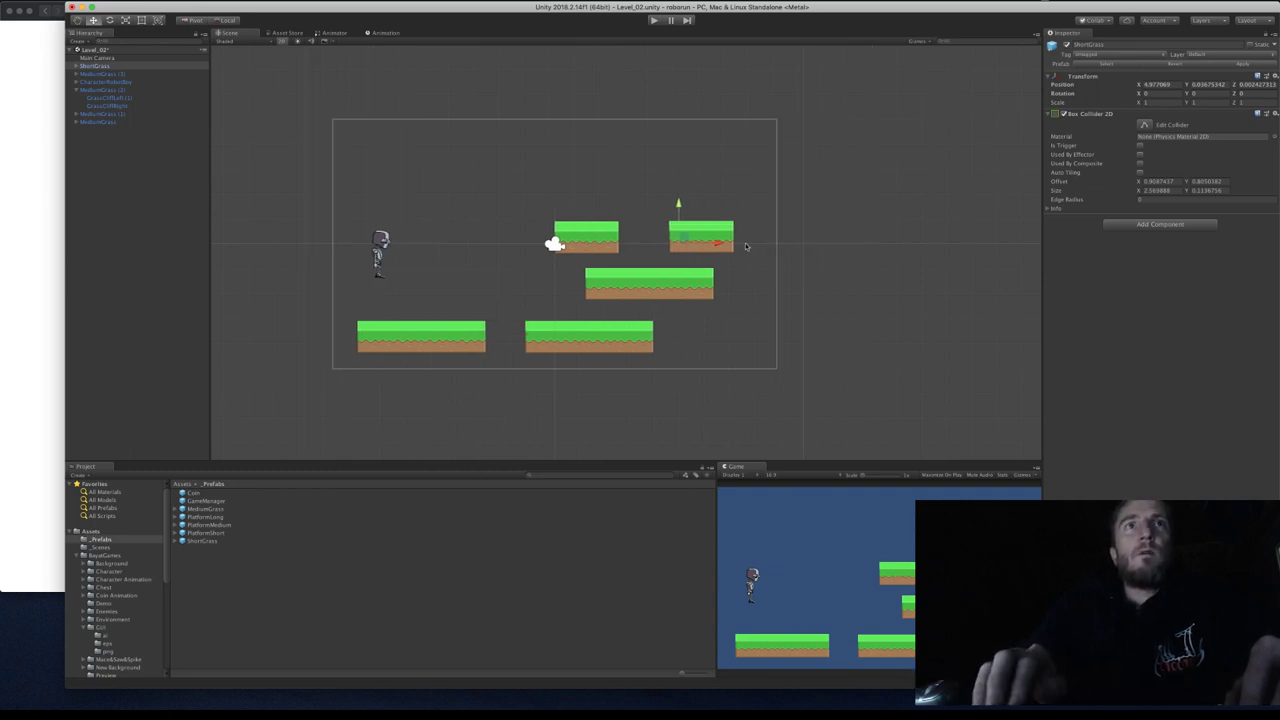
{"action": "scroll", "coordinate": [746, 246], "scroll_direction": "down", "scroll_amount": 3}
{"action": "scroll", "coordinate": [746, 246], "scroll_direction": "up", "scroll_amount": 4}
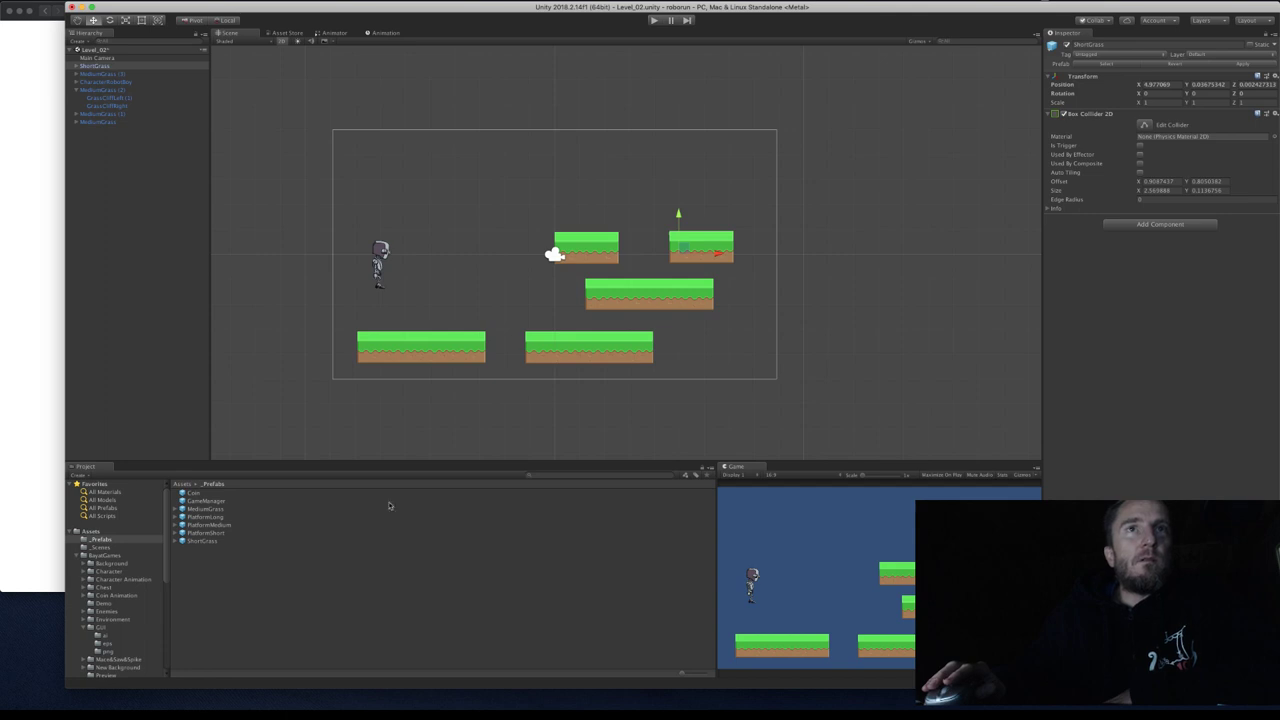
{"action": "left_click", "coordinate": [654, 20]}
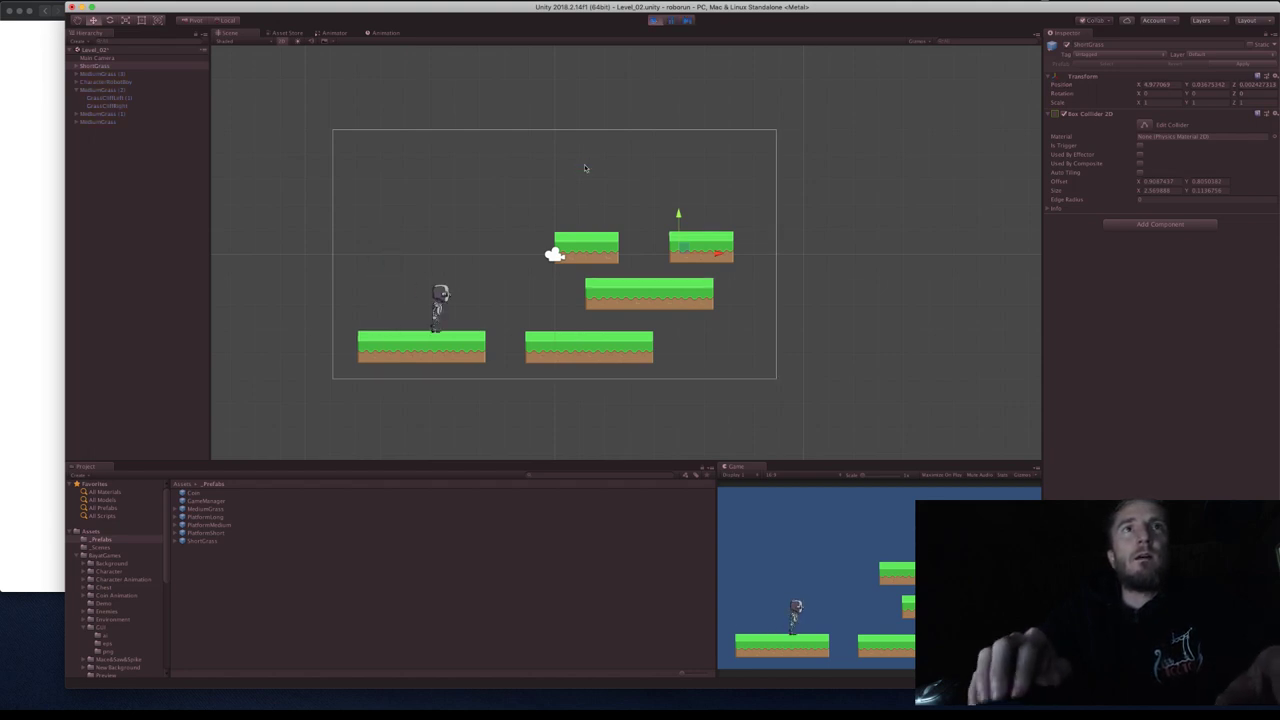
{"action": "key", "text": "space"}
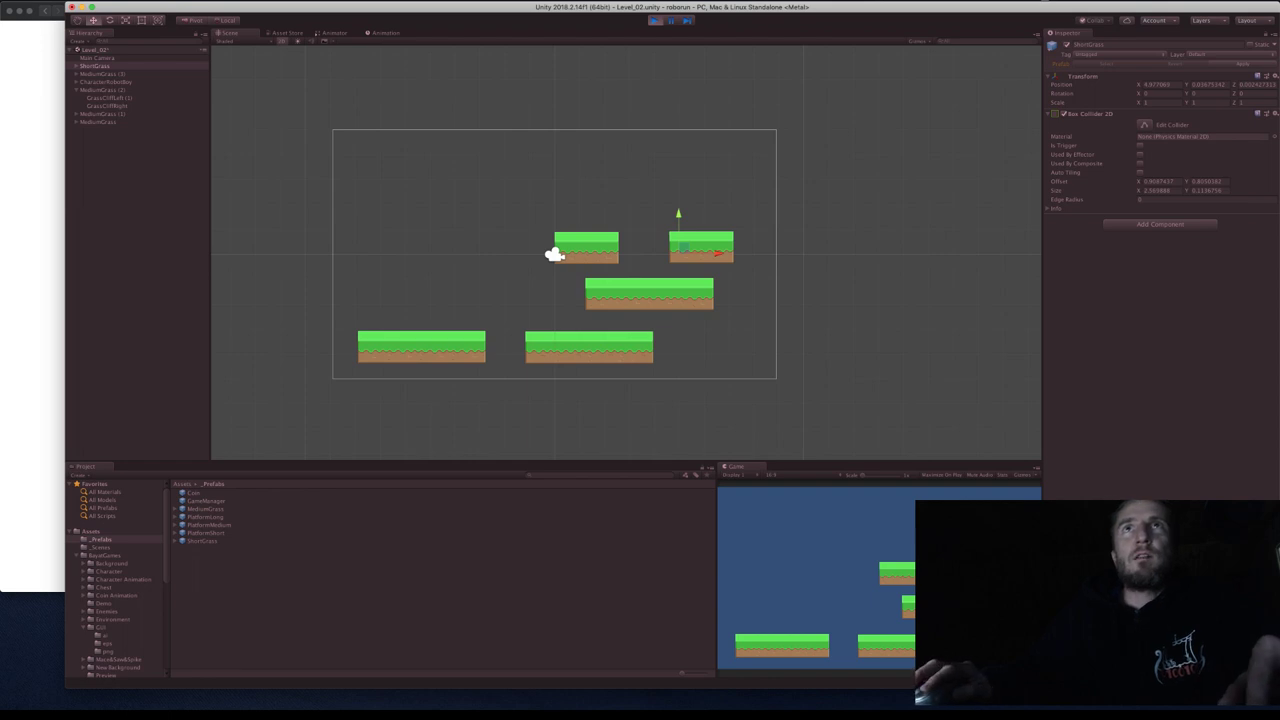
{"action": "left_click", "coordinate": [655, 21]}
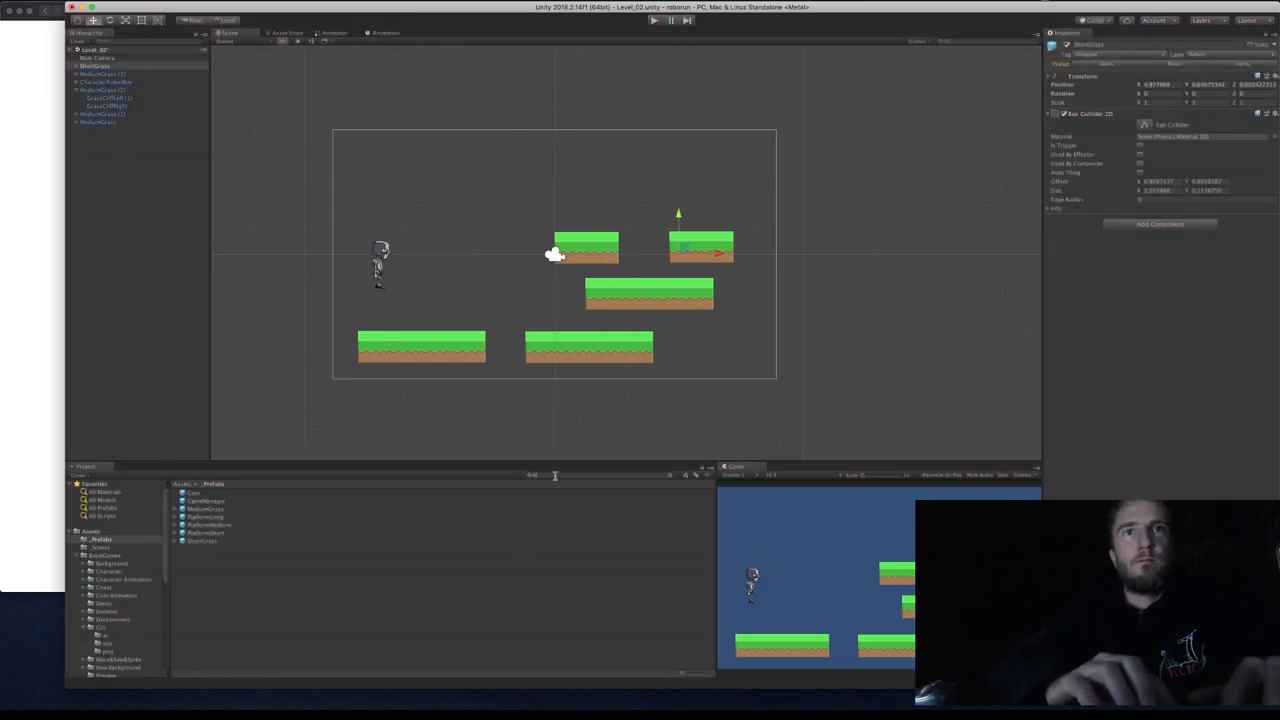
Search the project for "kill" and place the Killzone prefab below the level's lower left, at about X -9.65, Y -6.66.
{"action": "left_click", "coordinate": [555, 476]}
{"action": "type", "text": "kill"}
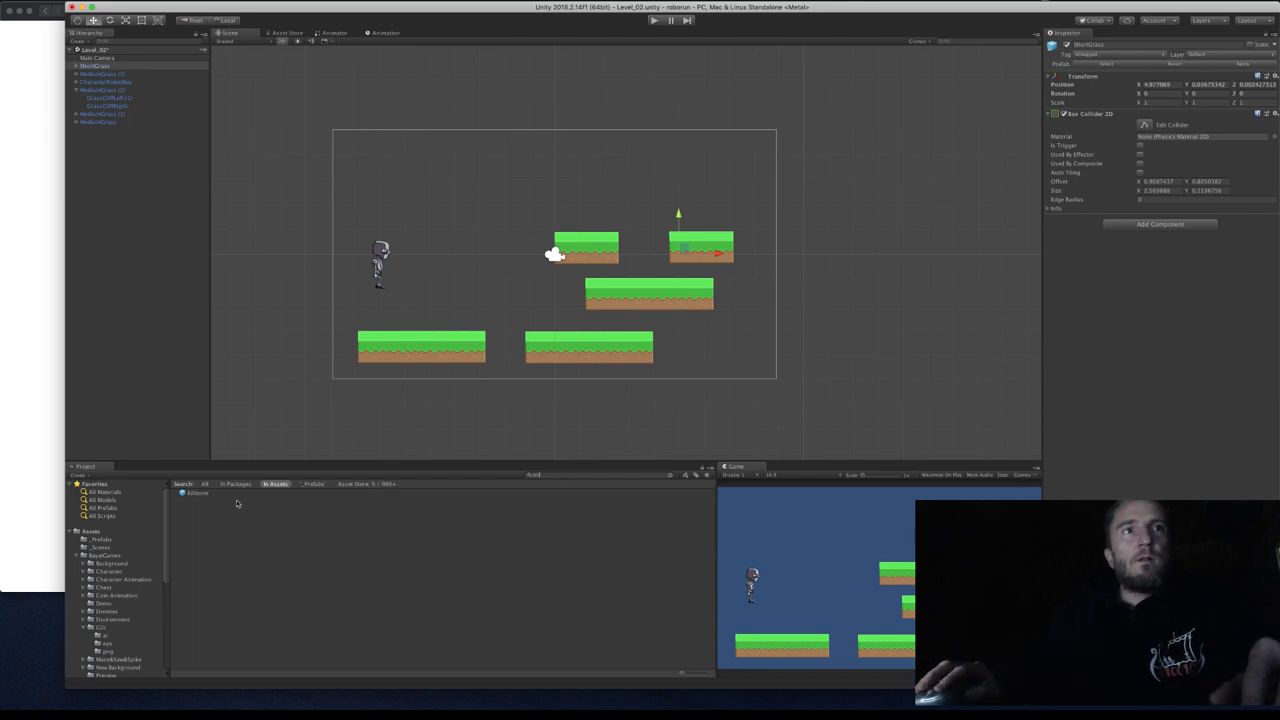
{"action": "left_click", "coordinate": [208, 494]}
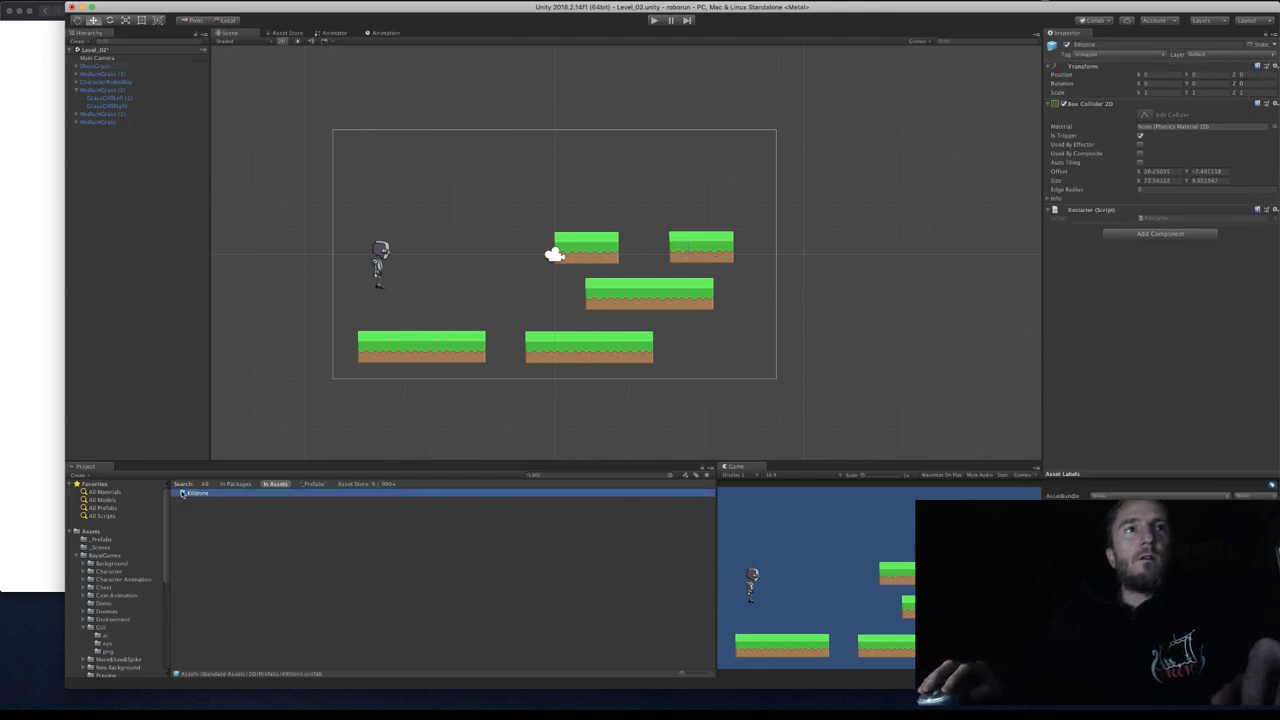
{"action": "left_click_drag", "start_coordinate": [183, 493], "coordinate": [315, 422]}
{"action": "scroll", "coordinate": [315, 422], "scroll_direction": "down", "scroll_amount": 1}
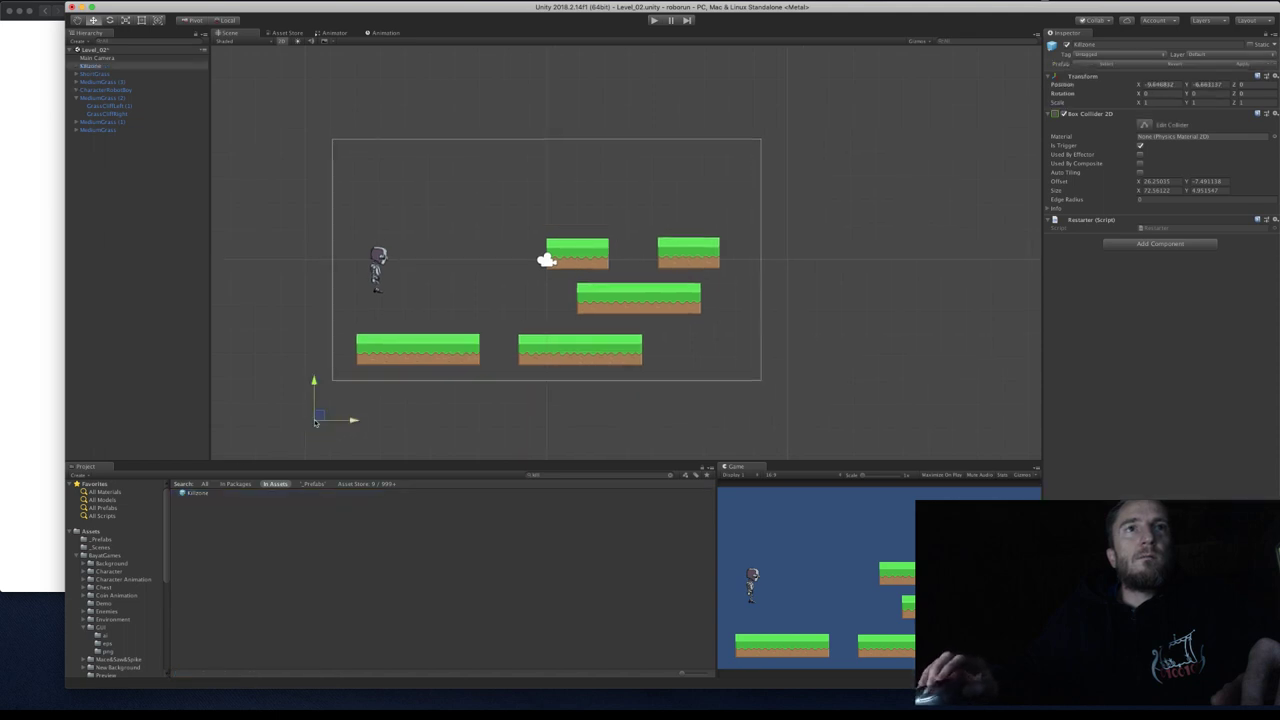
{"action": "scroll", "coordinate": [315, 422], "scroll_direction": "down", "scroll_amount": 3}
{"action": "middle_click_drag", "start_coordinate": [315, 422], "coordinate": [403, 219]}
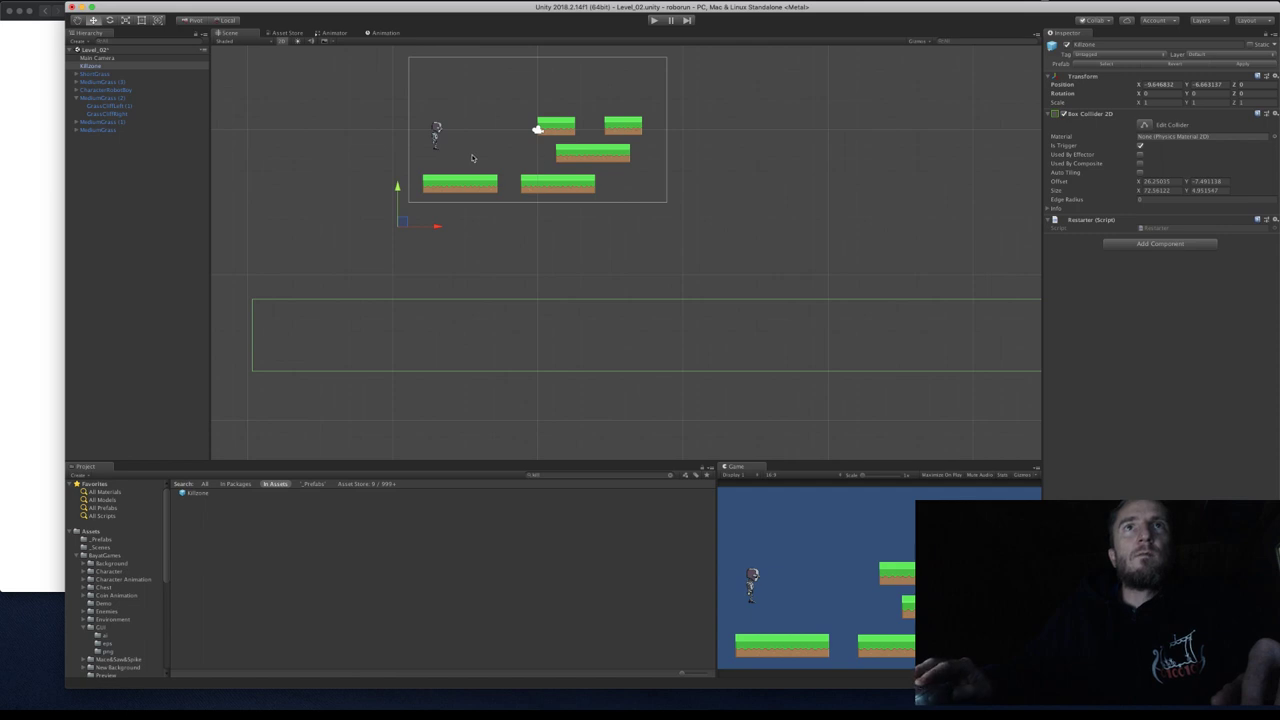
Play-test the character falling off the platforms into the Killzone, and stop the game.
{"action": "left_click", "coordinate": [655, 20]}
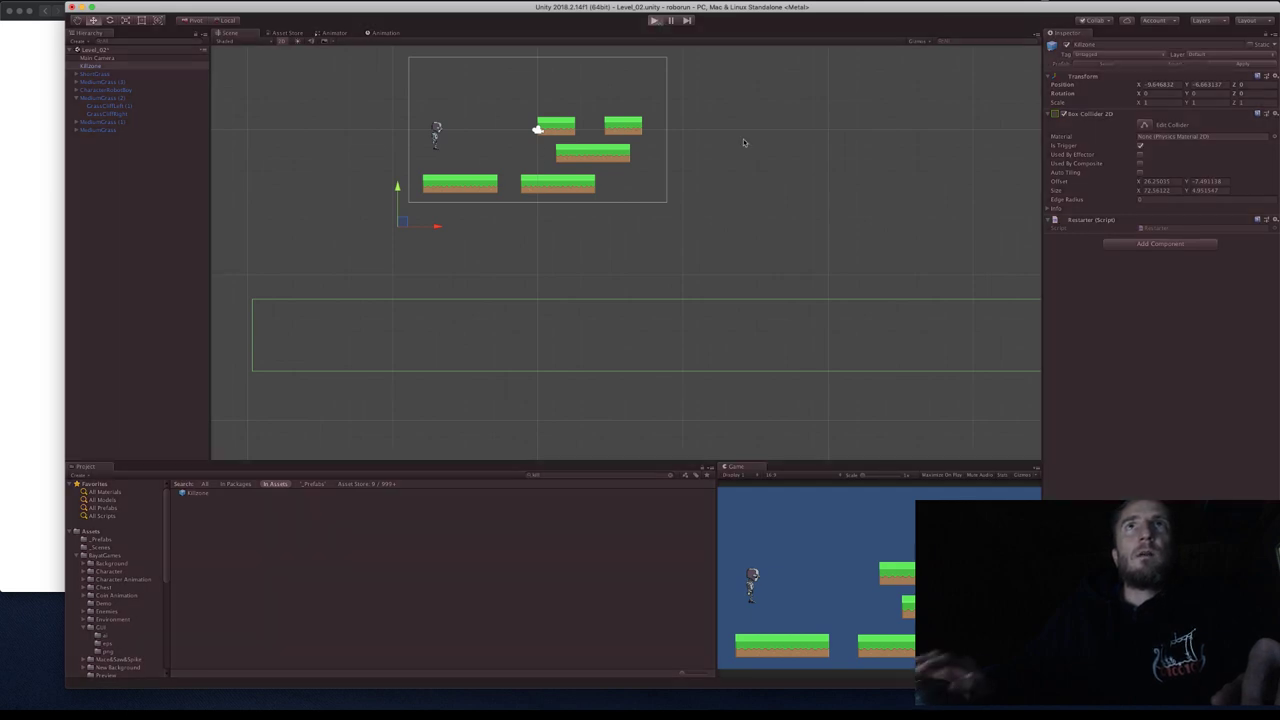
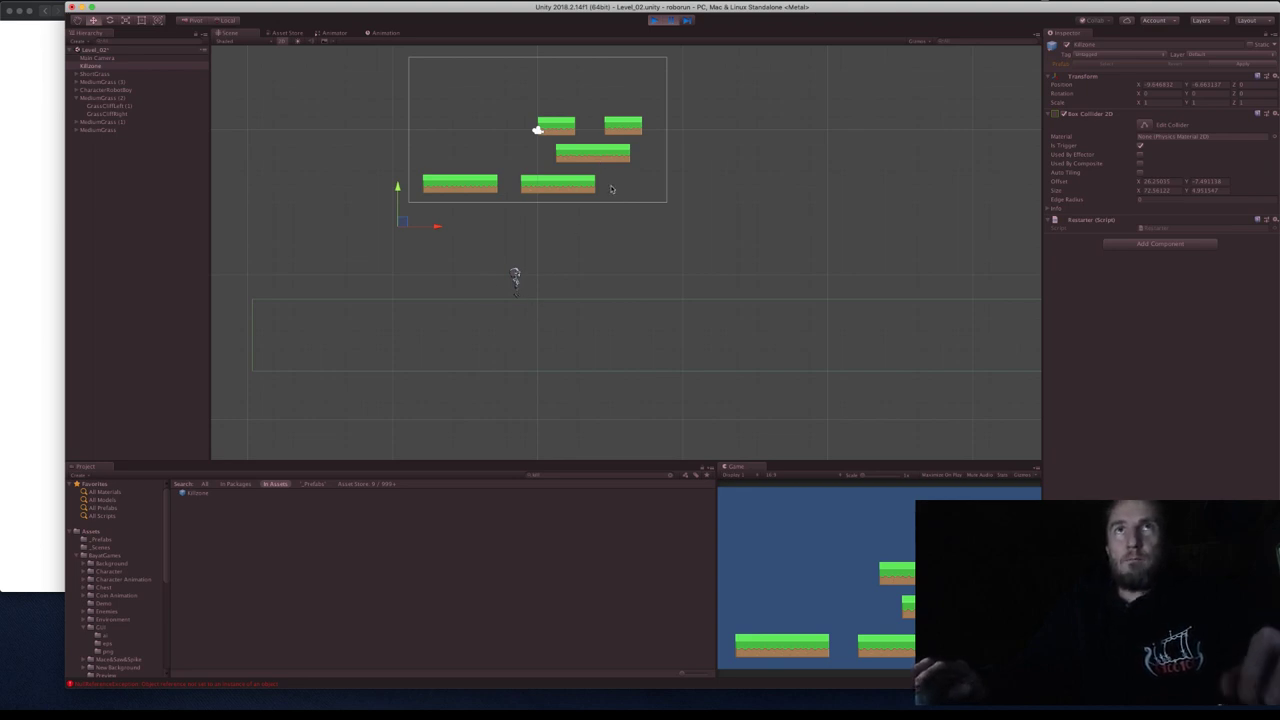
{"action": "left_click", "coordinate": [655, 20]}
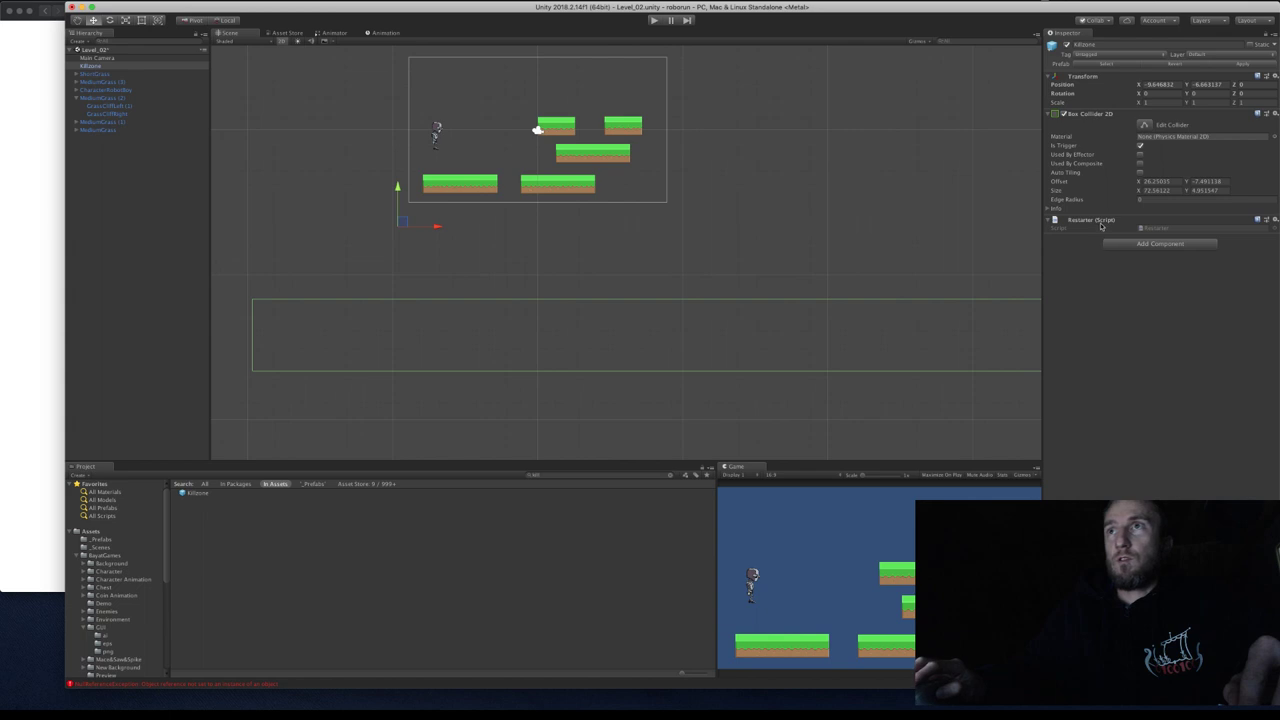
Open the Killzone's Restarter script, examine its SceneManager.LoadScene call, and close the code editor.
{"action": "double_click", "coordinate": [1156, 232]}
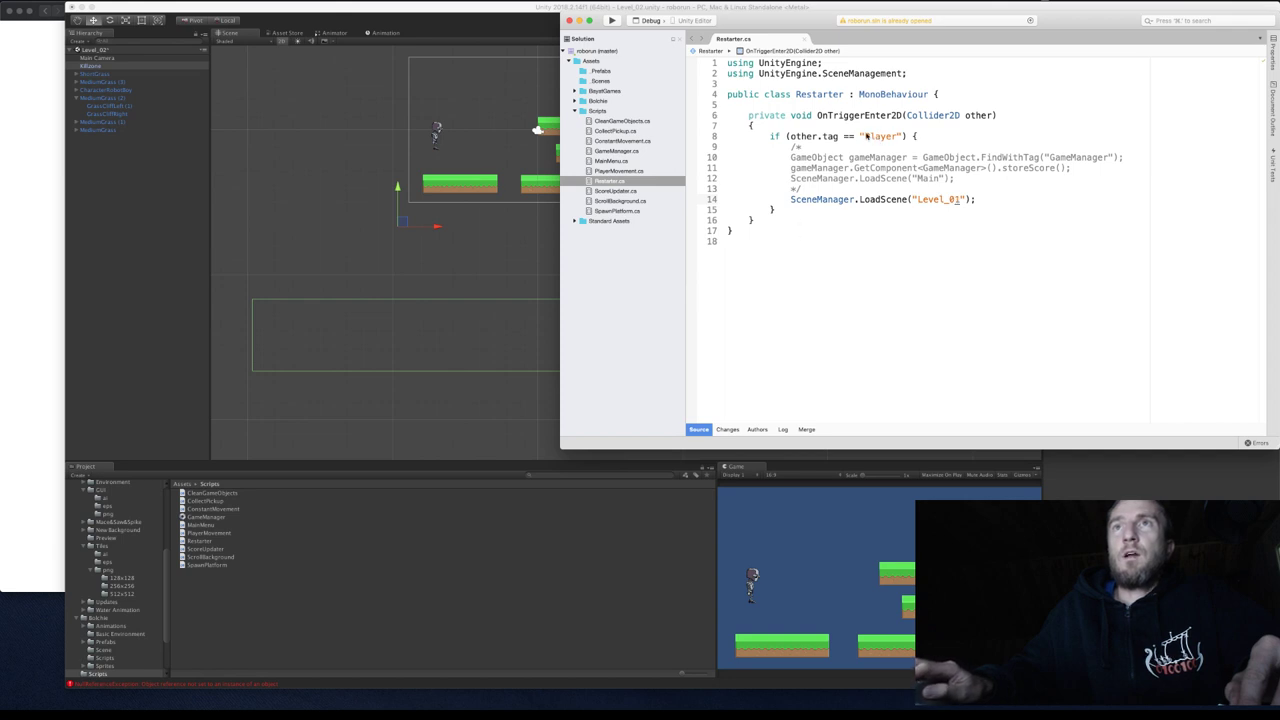
{"action": "double_click", "coordinate": [792, 199]}
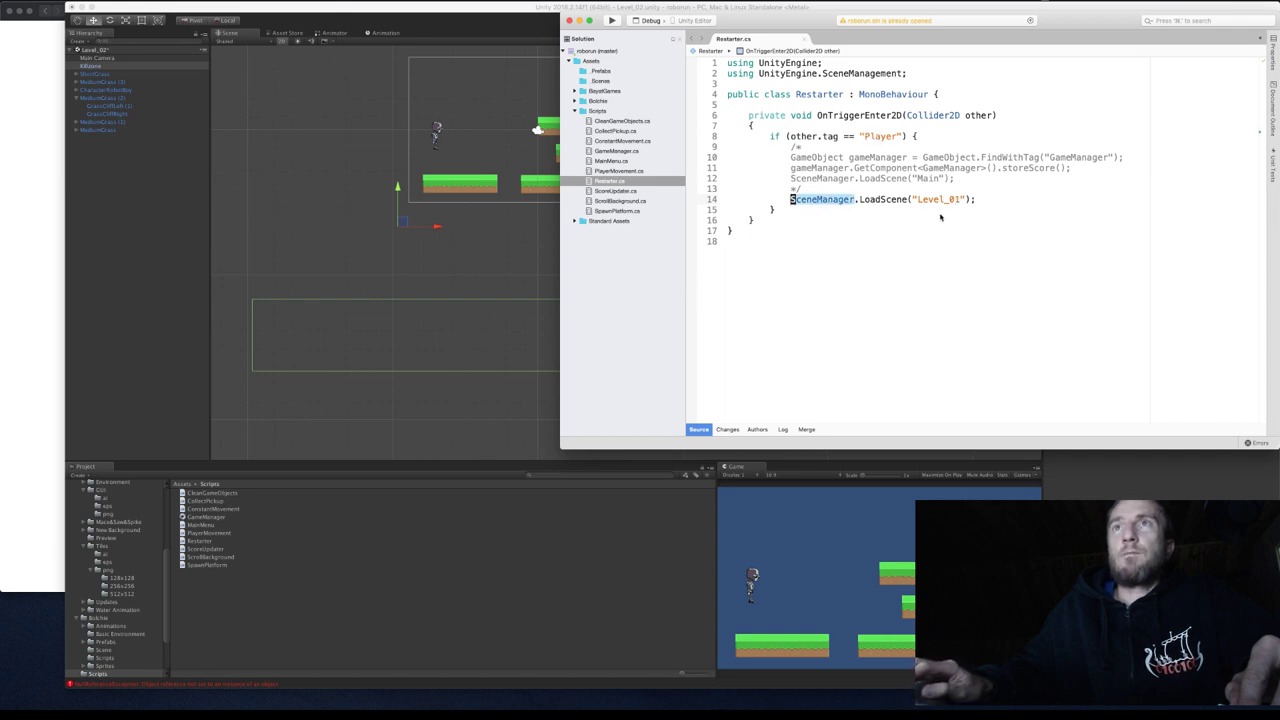
{"action": "left_click", "coordinate": [955, 200]}
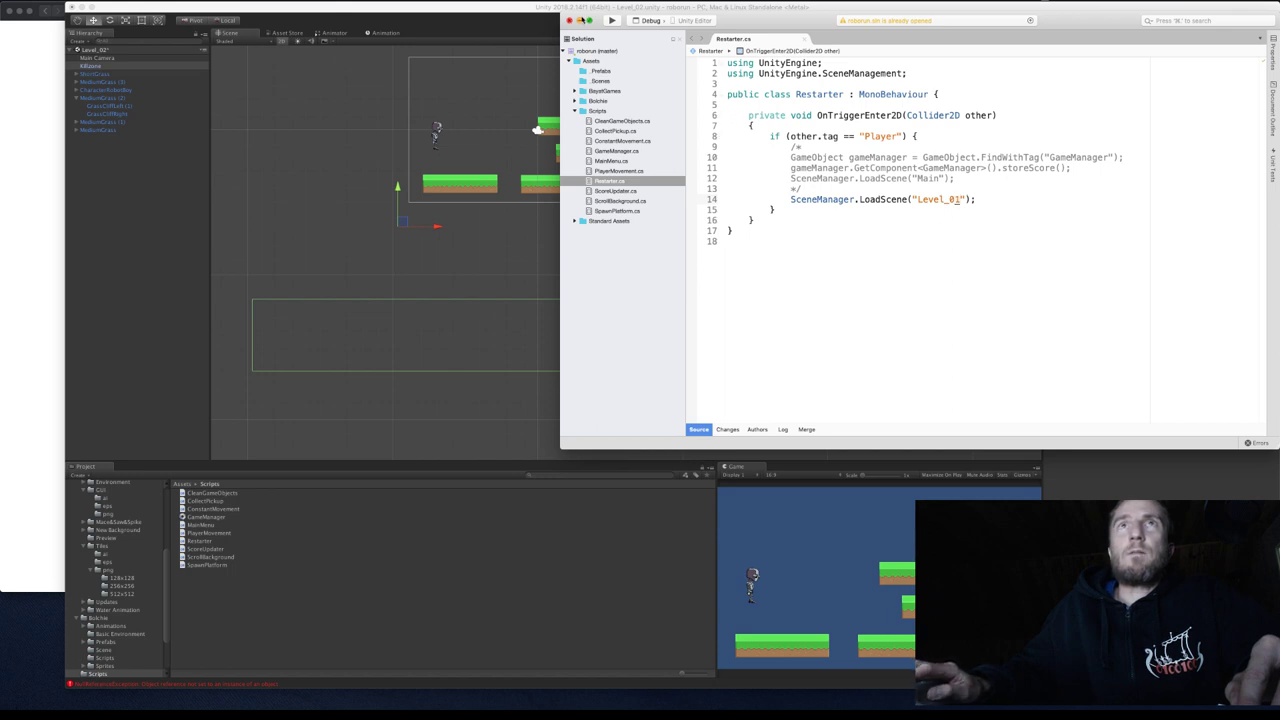
{"action": "left_click", "coordinate": [569, 20]}
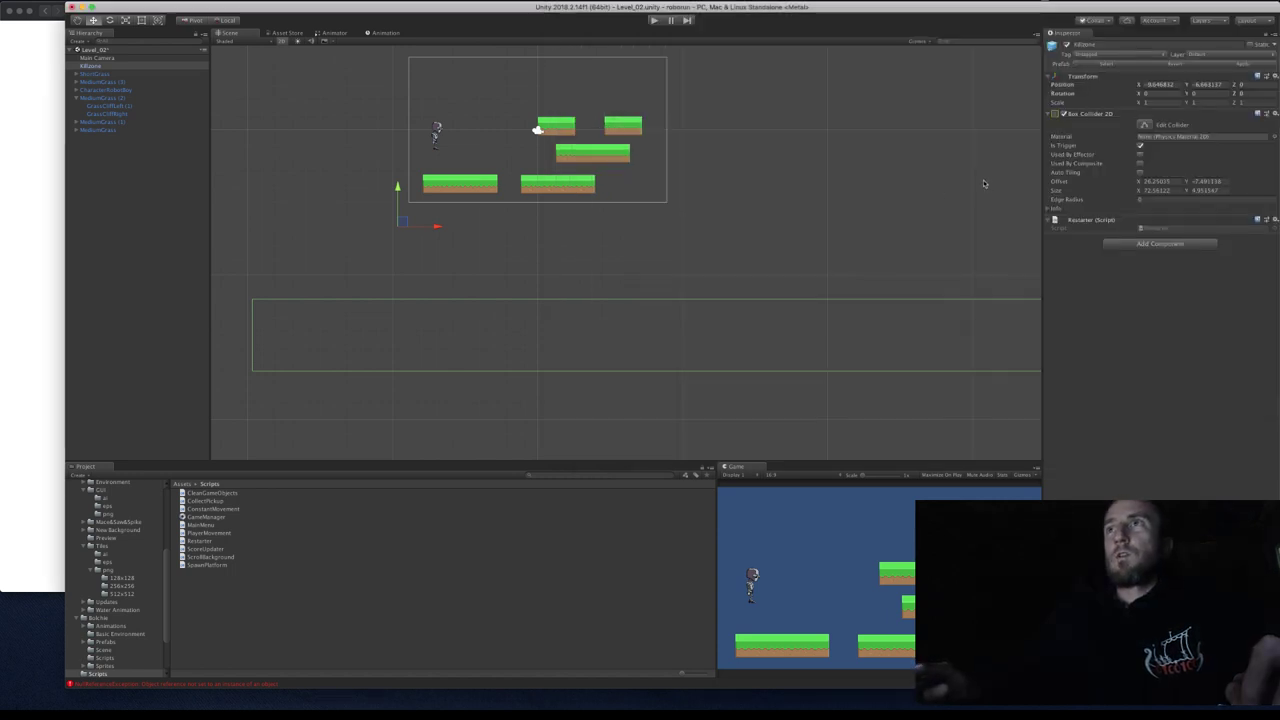
Reopen the Restarter script, clean and rebuild the roborun project, and switch back to Unity.
{"action": "left_click", "coordinate": [1173, 230]}
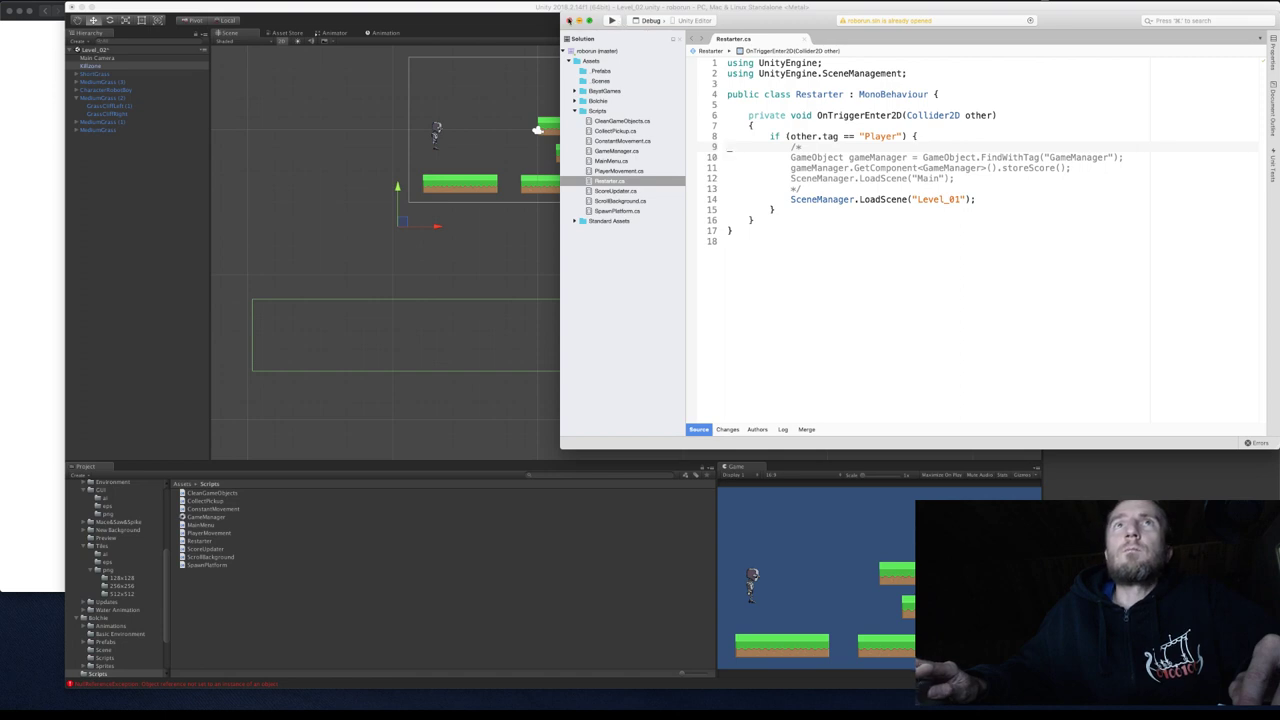
{"action": "left_click", "coordinate": [270, 2]}
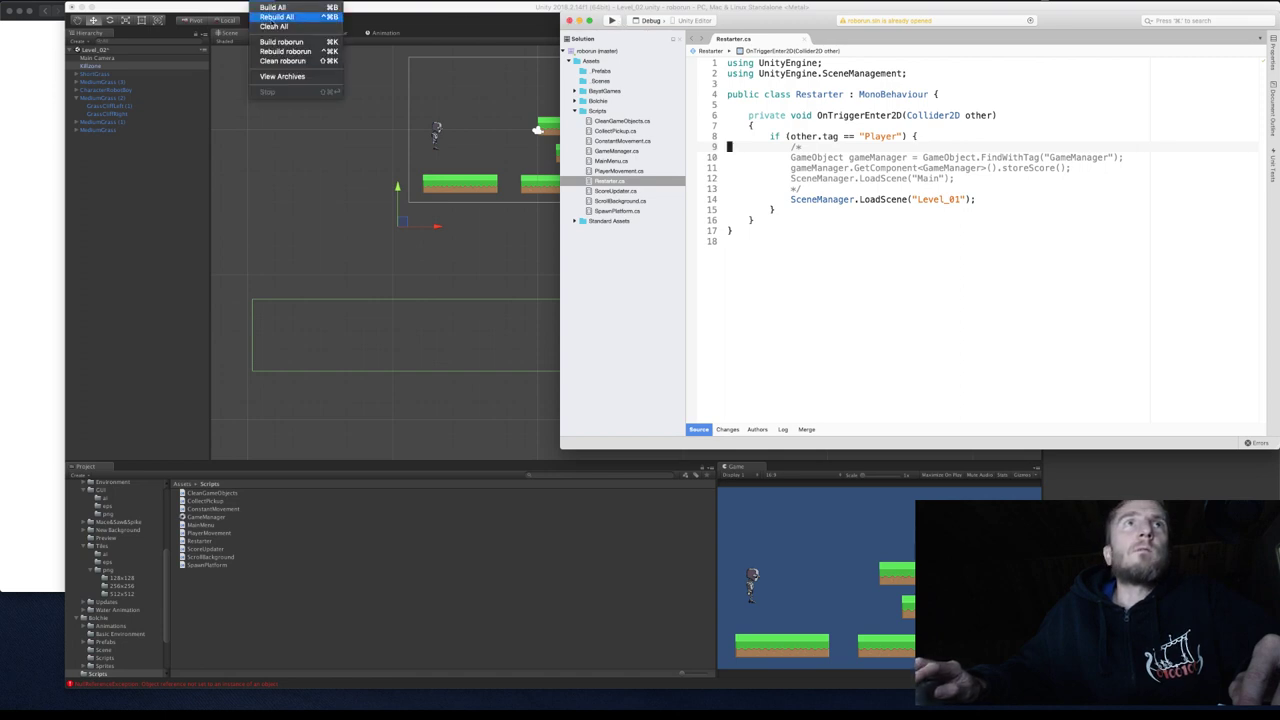
{"action": "left_click", "coordinate": [285, 63]}
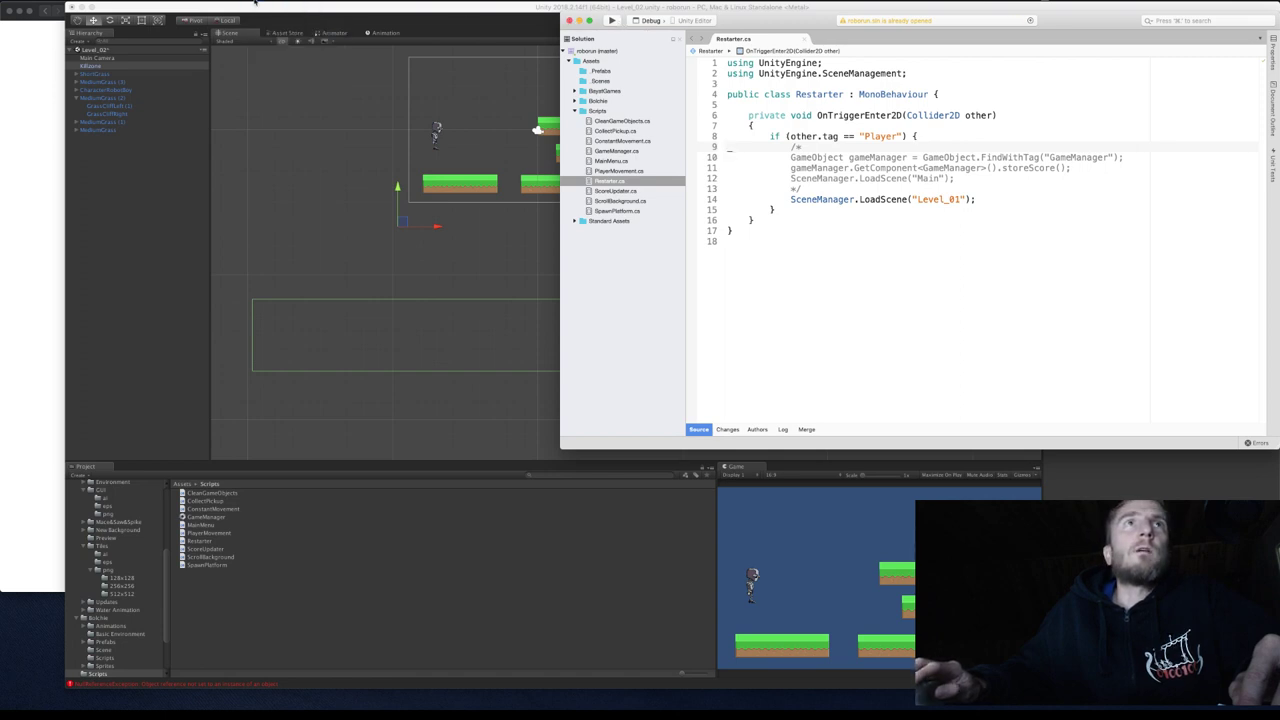
{"action": "left_click", "coordinate": [270, 2]}
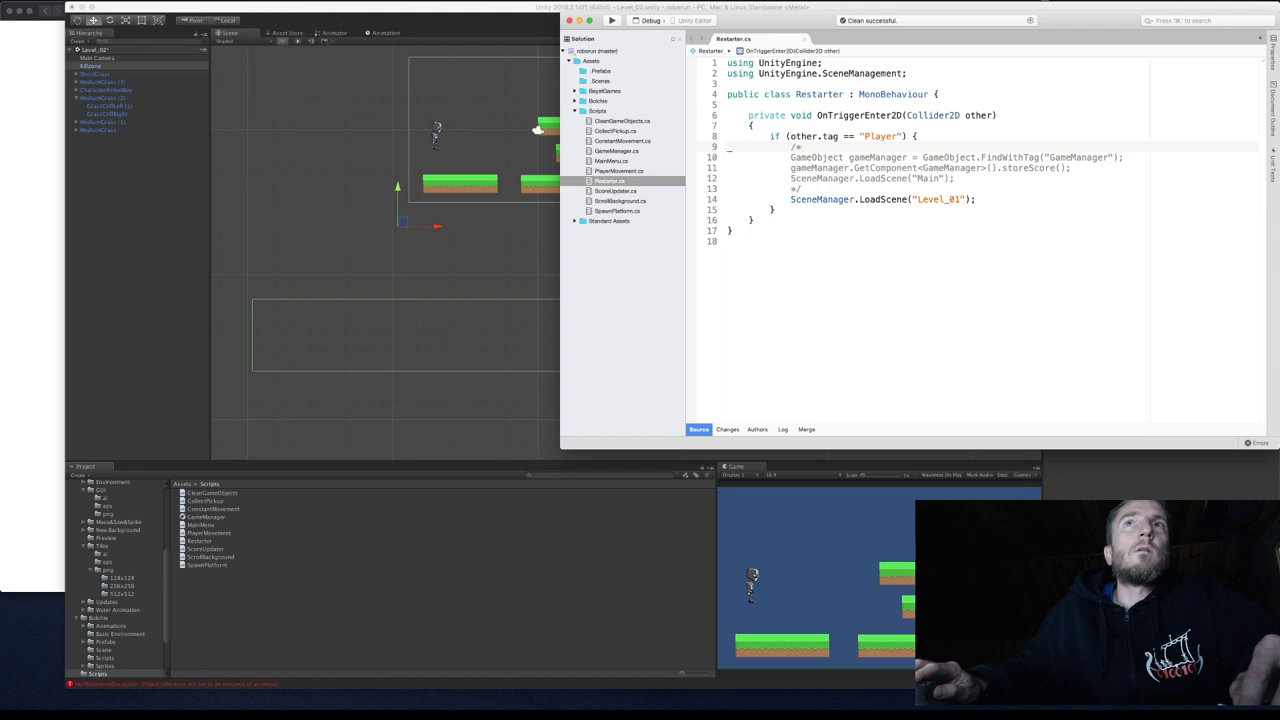
{"action": "left_click", "coordinate": [270, 1]}
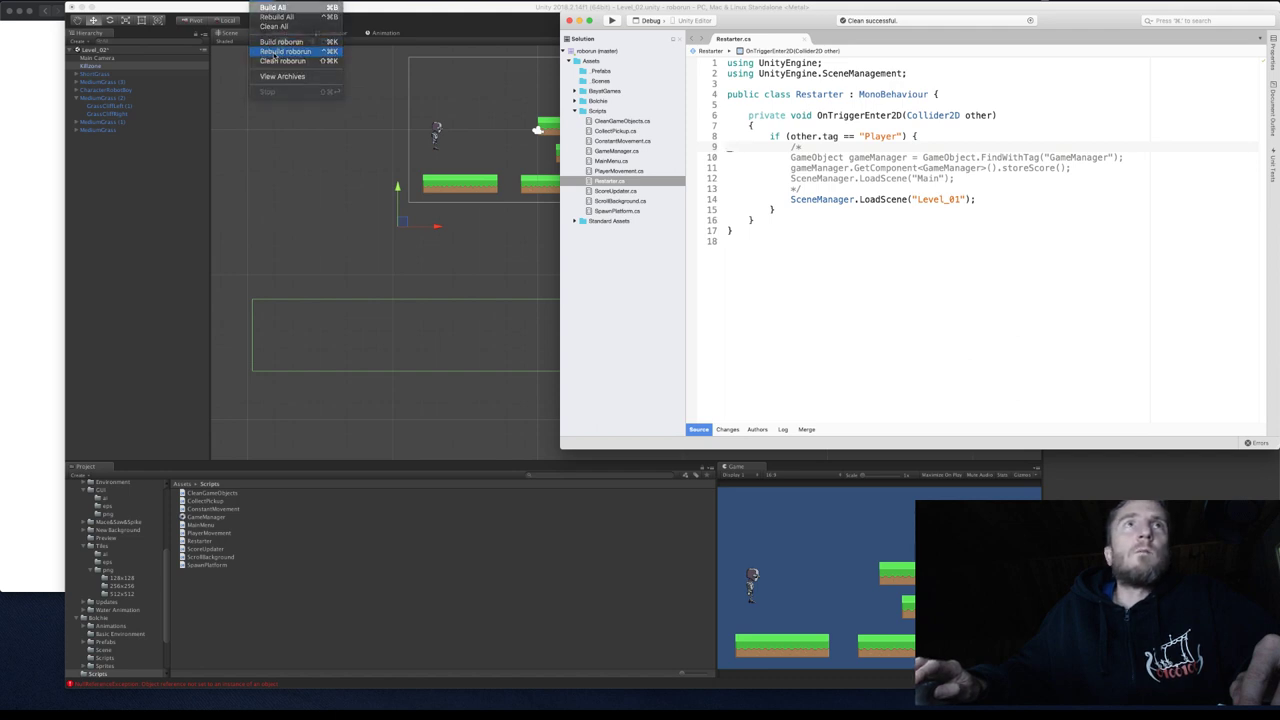
{"action": "left_click", "coordinate": [282, 51]}
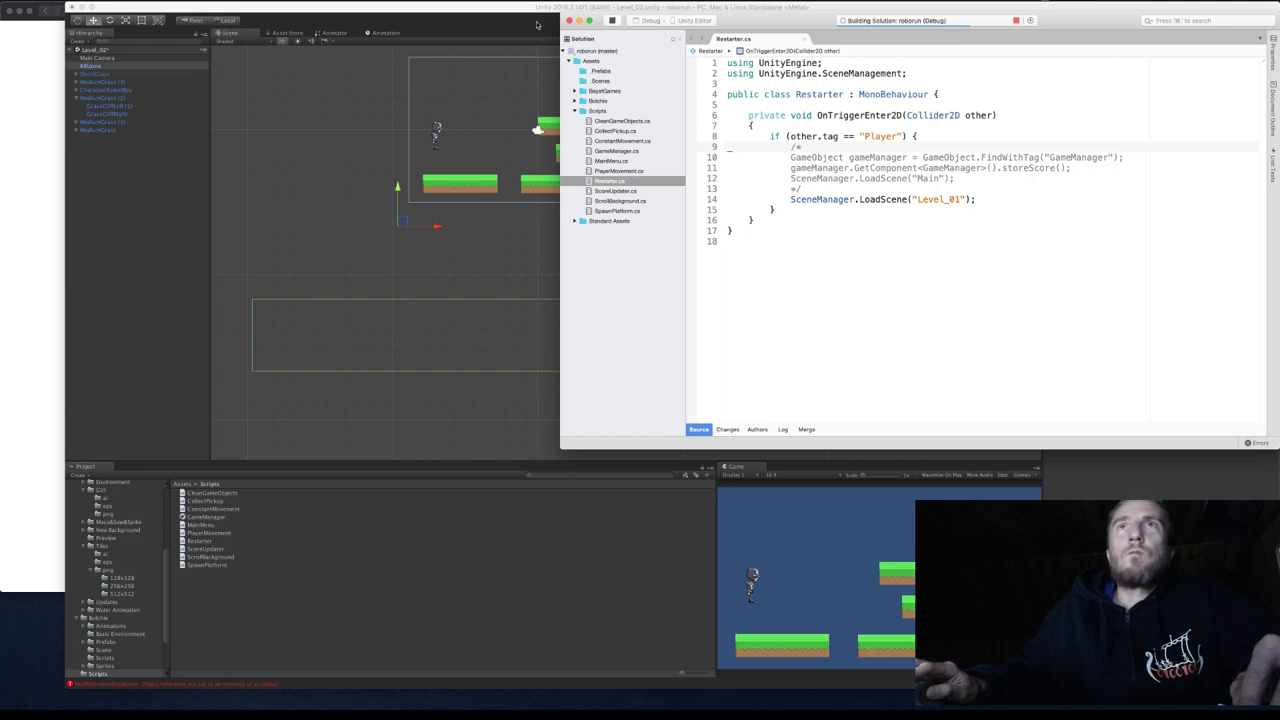
{"action": "left_click", "coordinate": [537, 24]}
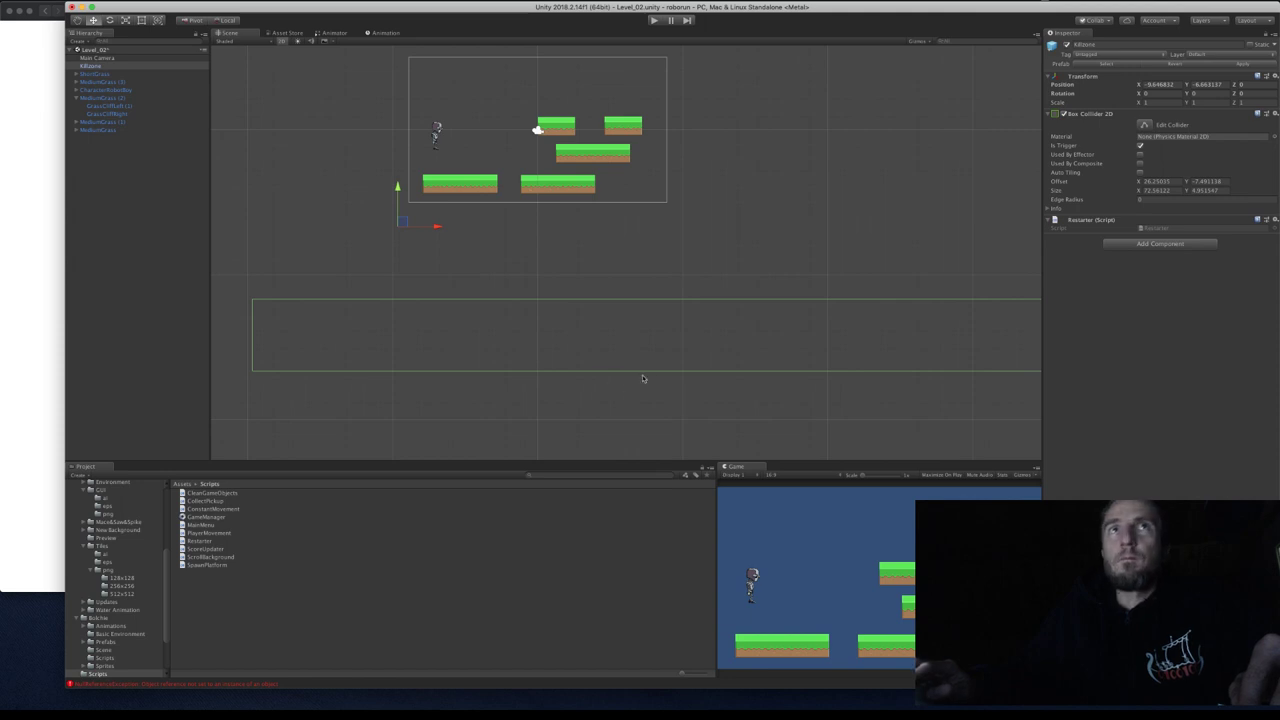
Check the tag assigned to CharacterRobotBoy and play-test the level again.
{"action": "left_click", "coordinate": [437, 134]}
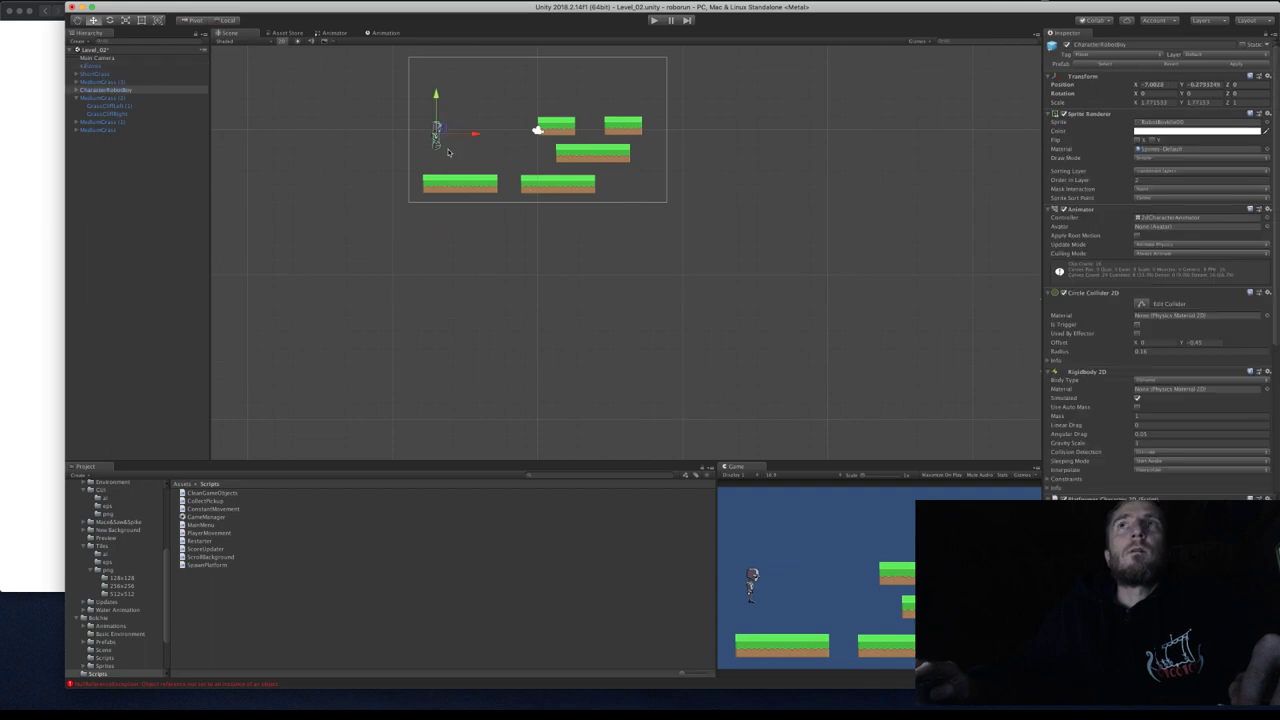
{"action": "left_click", "coordinate": [1092, 55]}
{"action": "left_click", "coordinate": [1100, 56]}
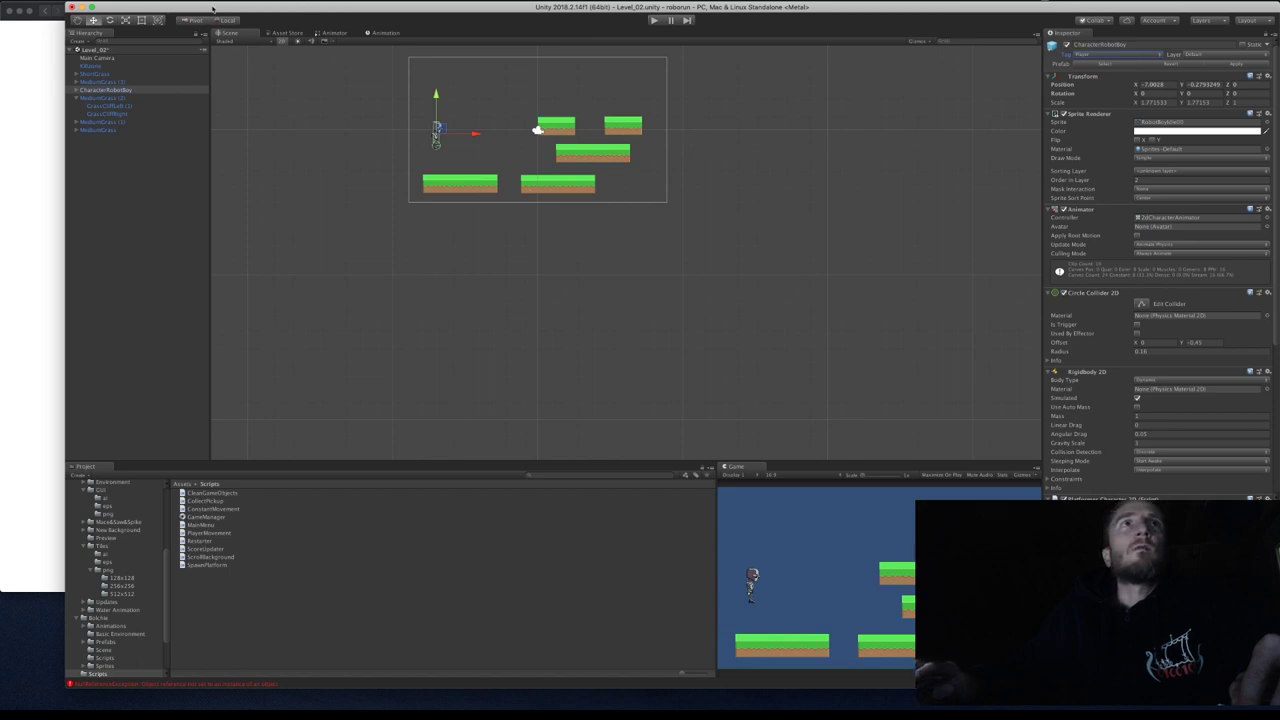
{"action": "left_click", "coordinate": [654, 20]}
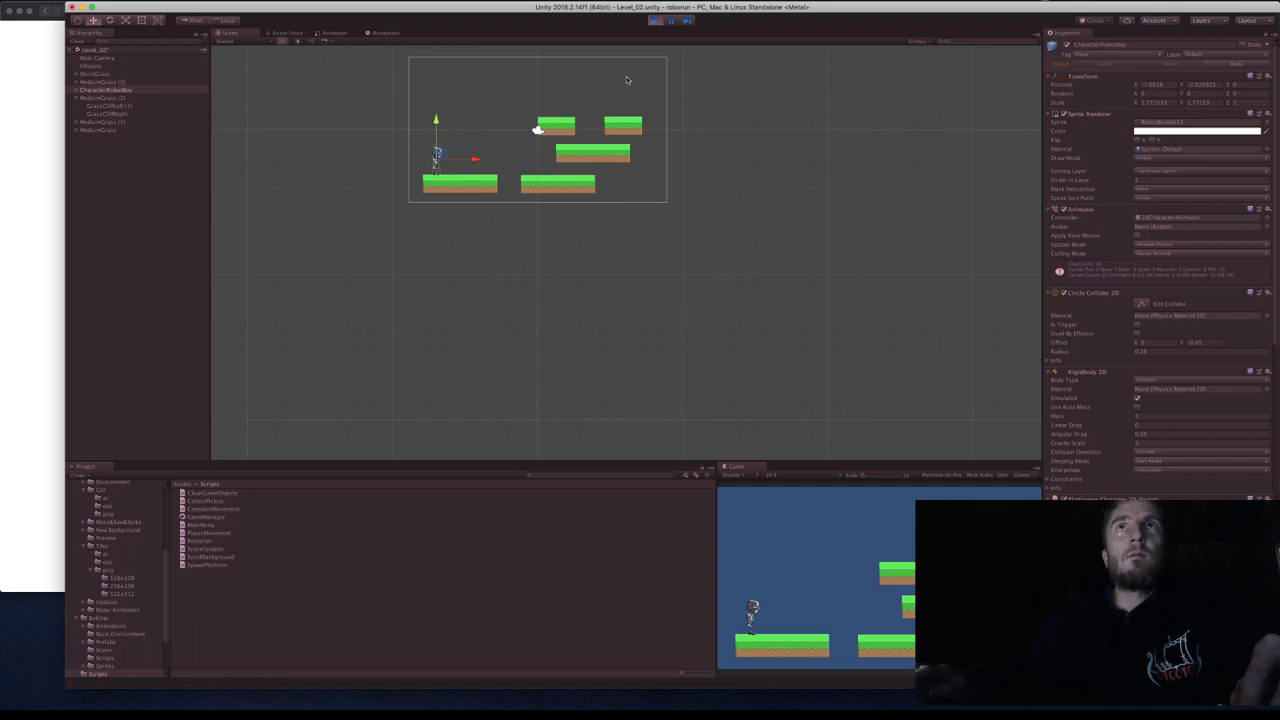
{"action": "left_click", "coordinate": [657, 21]}
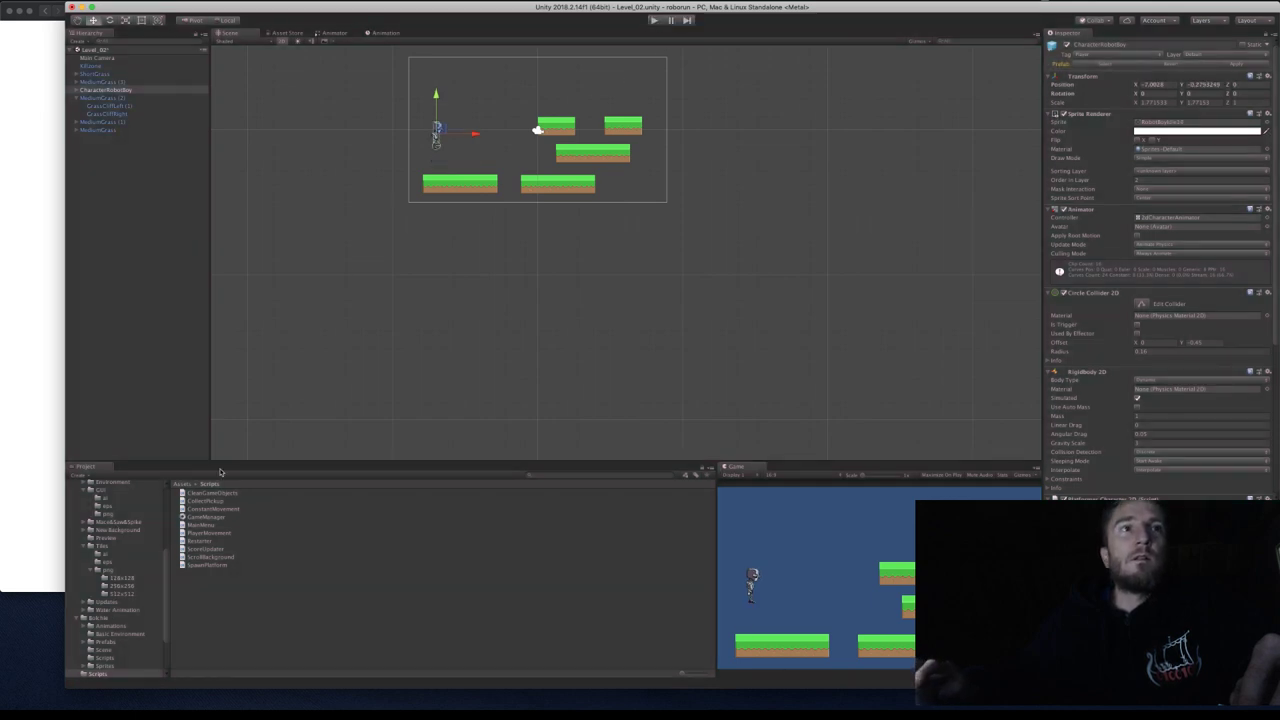
Examine the Level_02 scene asset in the _Scenes folder and the components of the Killzone object.
{"action": "scroll", "coordinate": [117, 562], "scroll_direction": "up", "scroll_amount": 5}
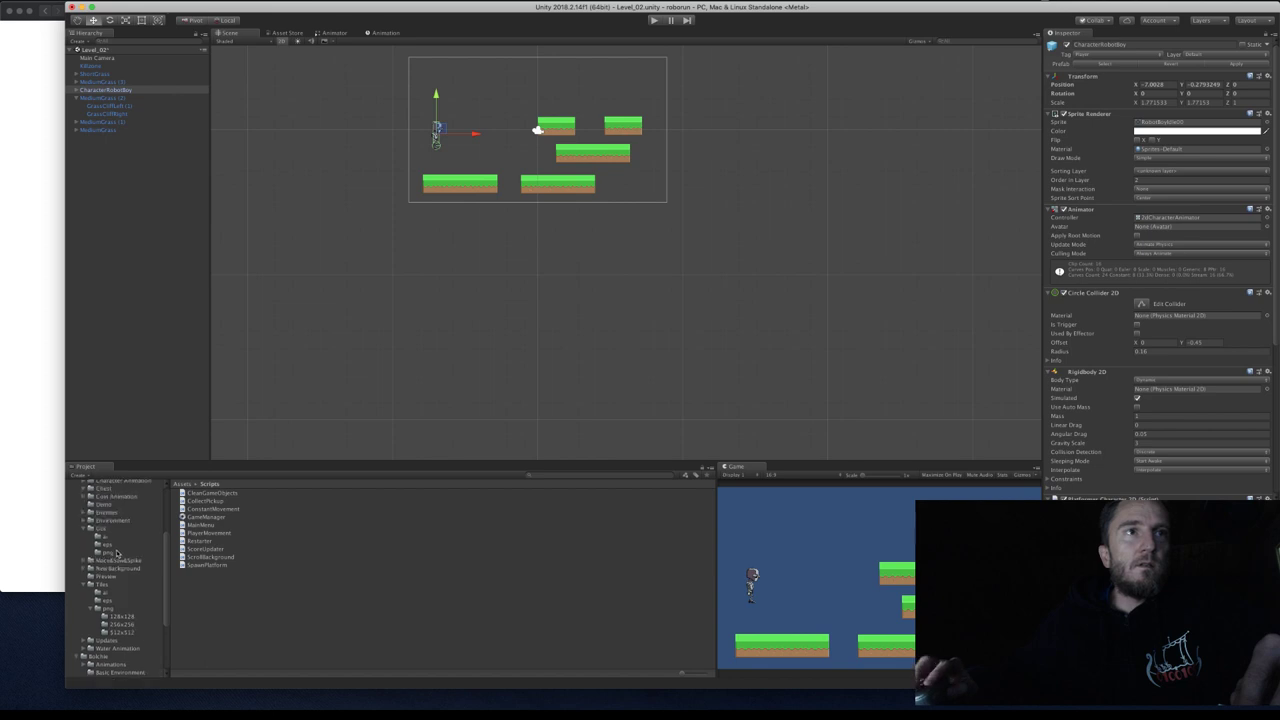
{"action": "left_click", "coordinate": [107, 548]}
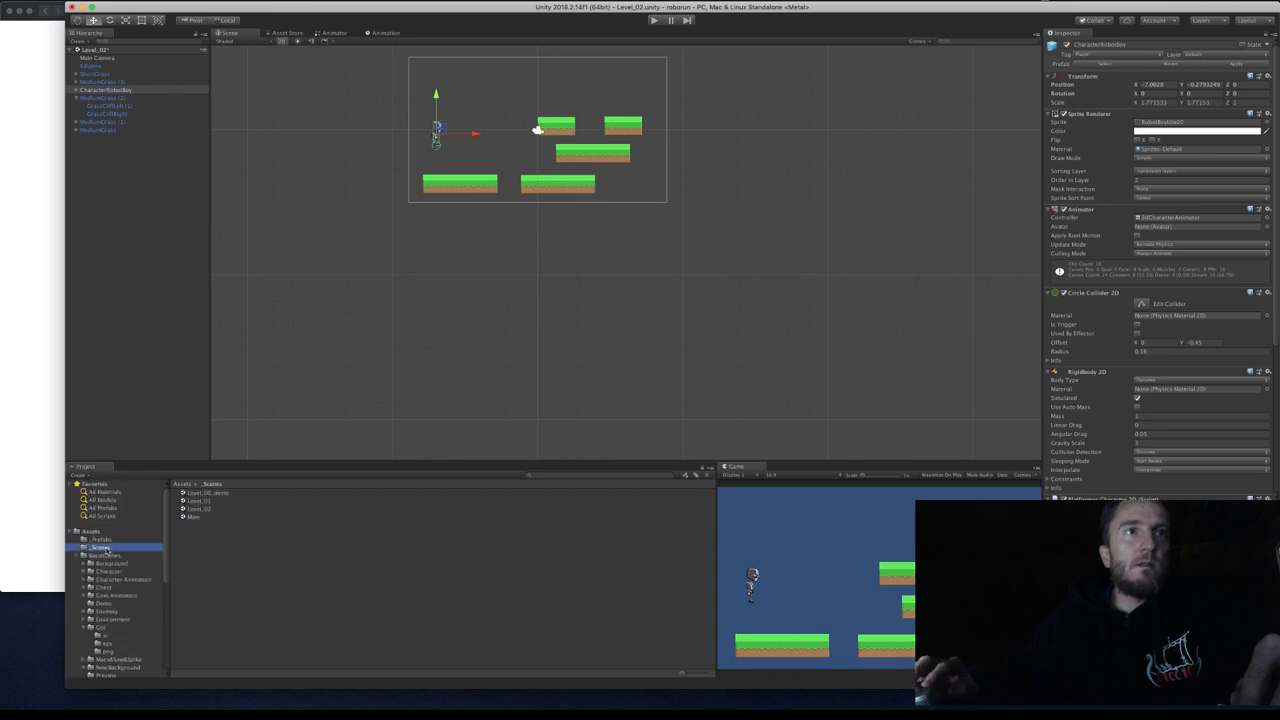
{"action": "left_click", "coordinate": [214, 510]}
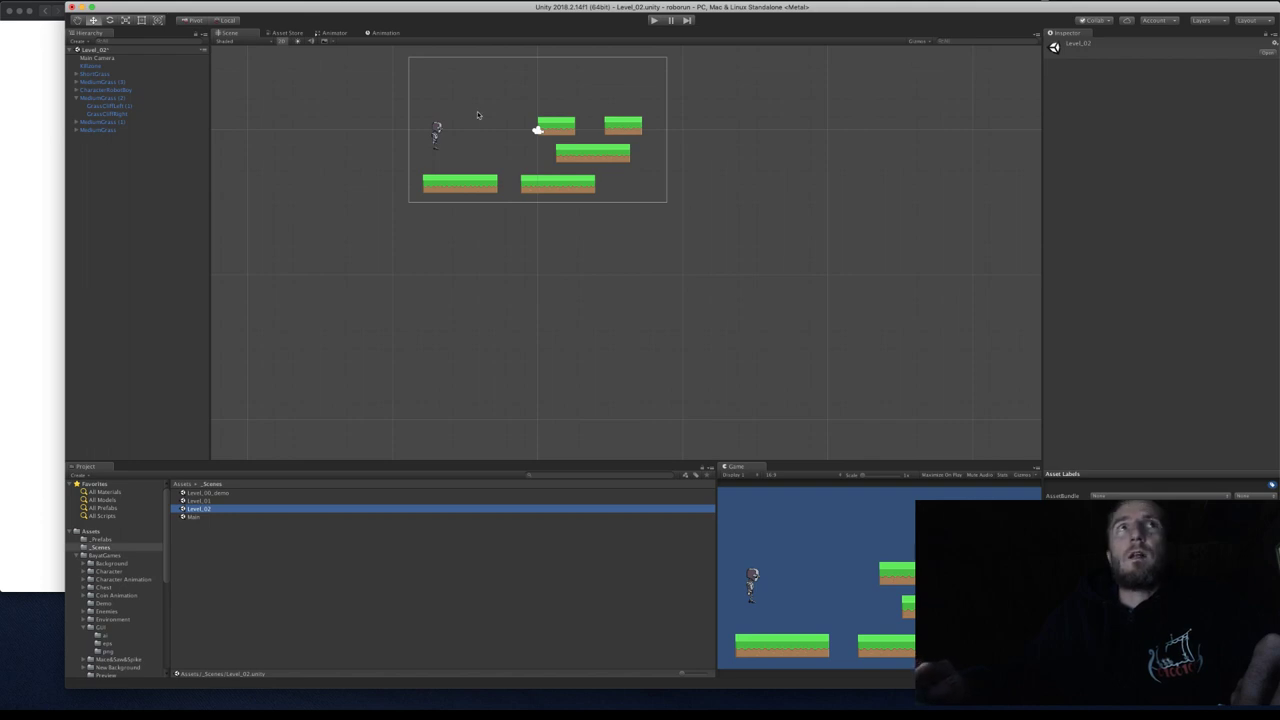
{"action": "left_click", "coordinate": [92, 66]}
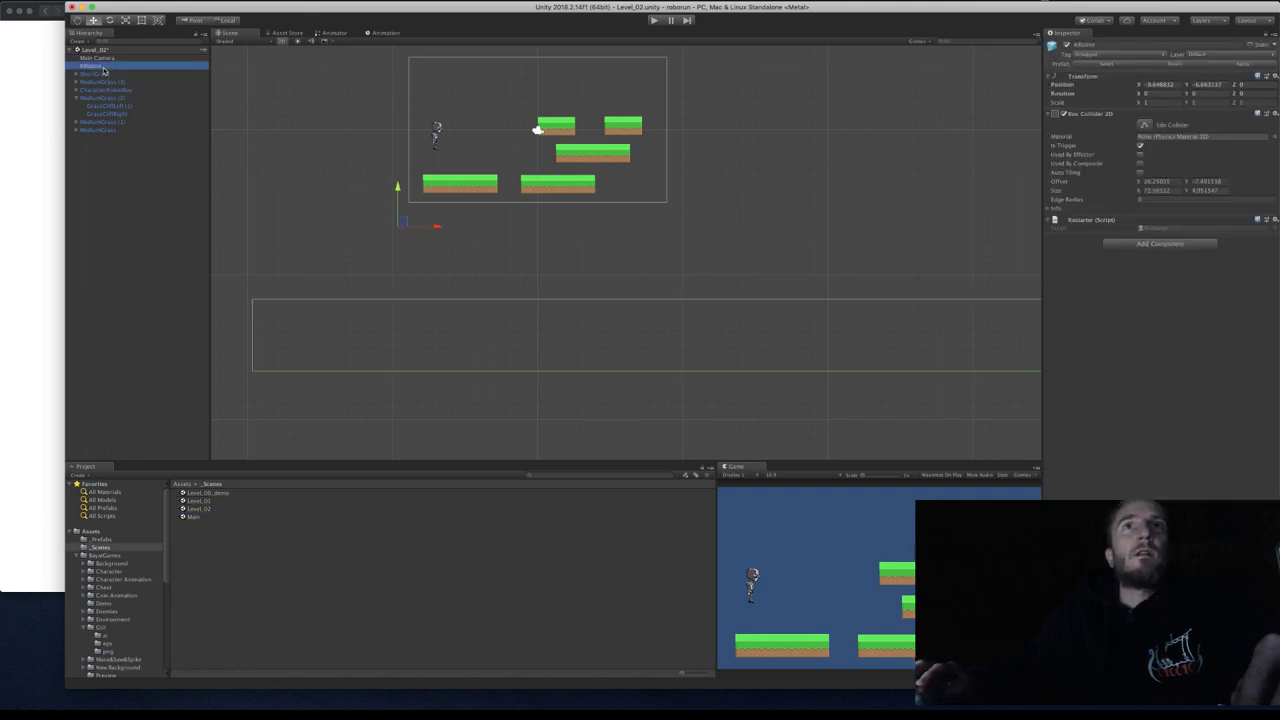
Check the scene name in the Killzone's Restarter script, and play-test Level_02 by running and jumping with the robot.
{"action": "double_click", "coordinate": [1170, 230]}
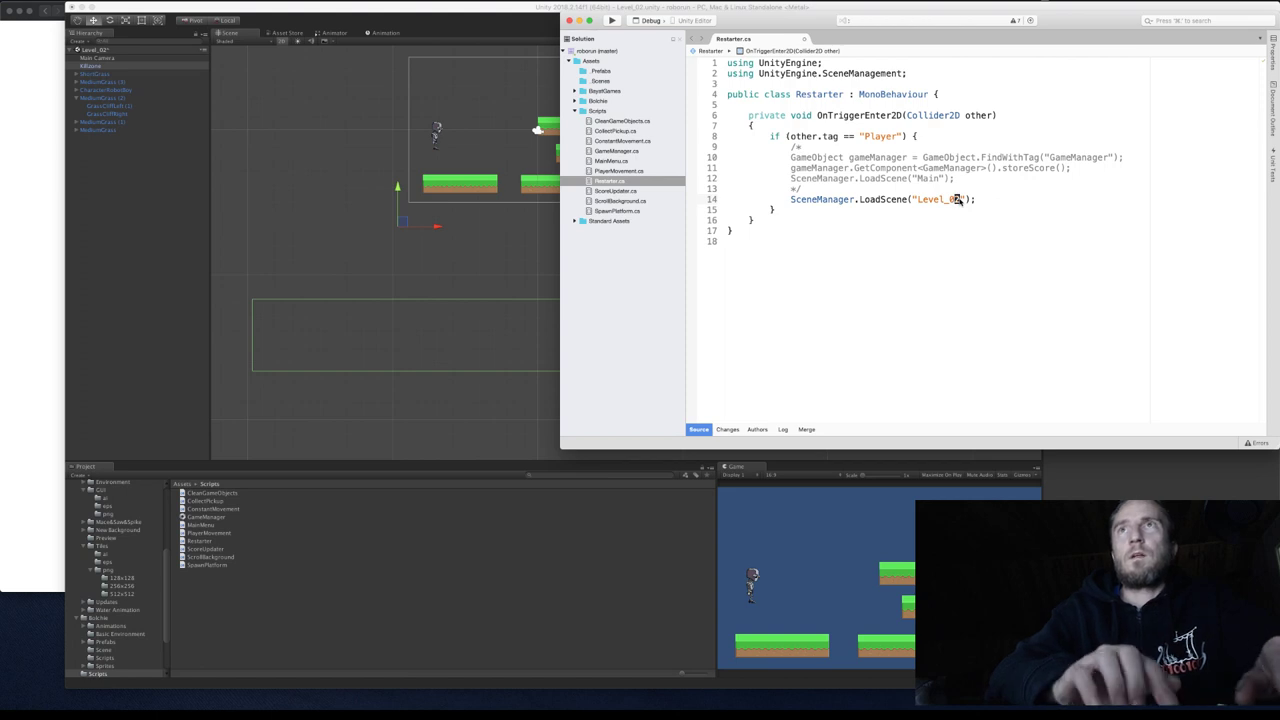
{"action": "left_click", "coordinate": [490, 12]}
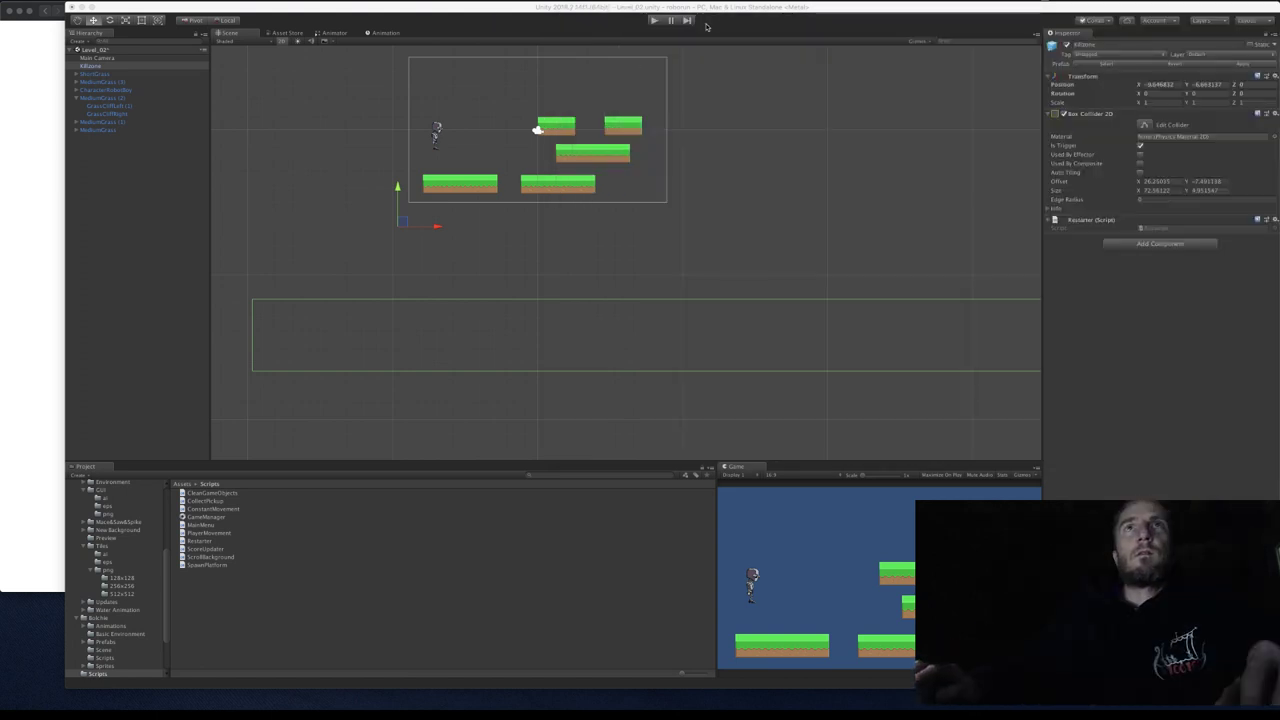
{"action": "left_click", "coordinate": [654, 20]}
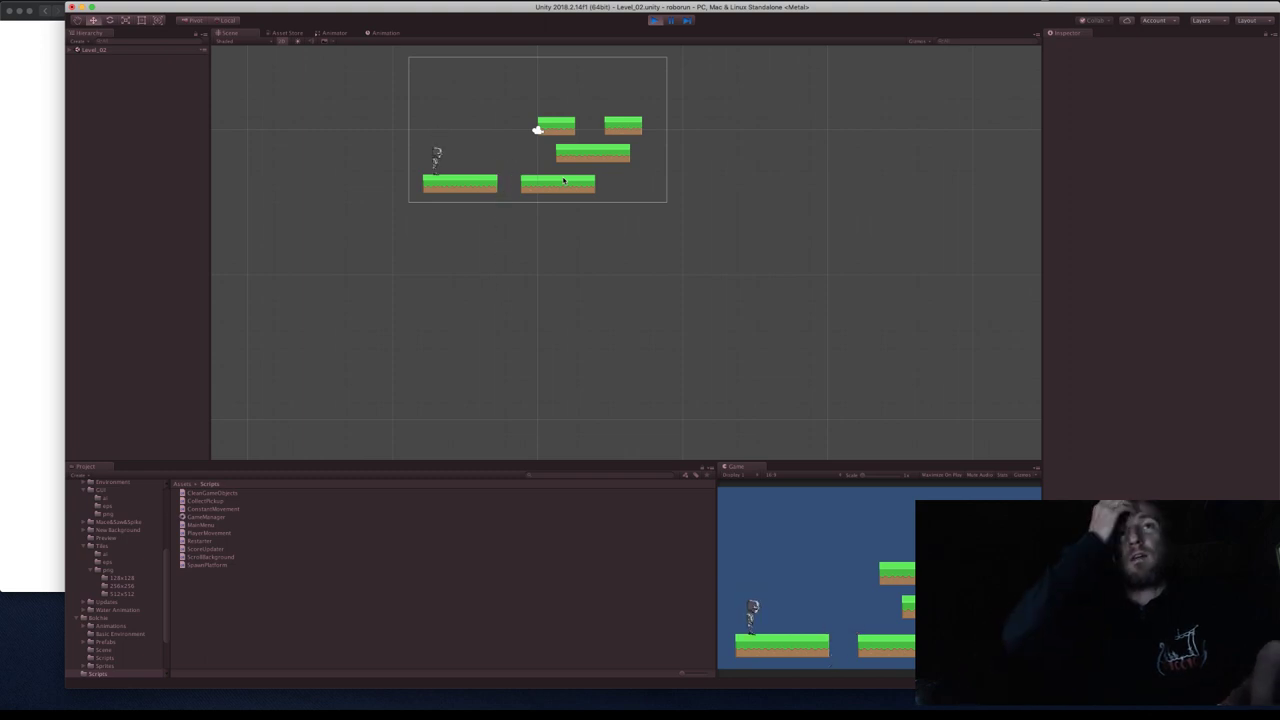
{"action": "key", "text": "space"}
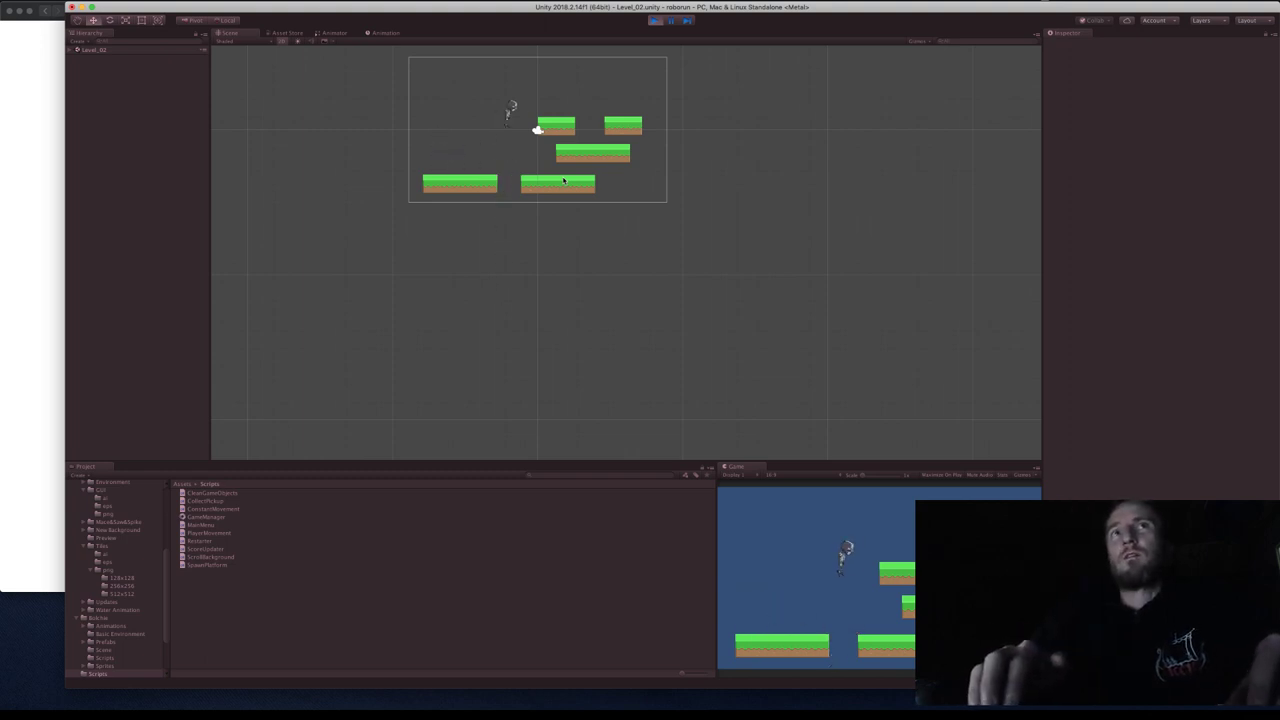
{"action": "key", "text": "space"}
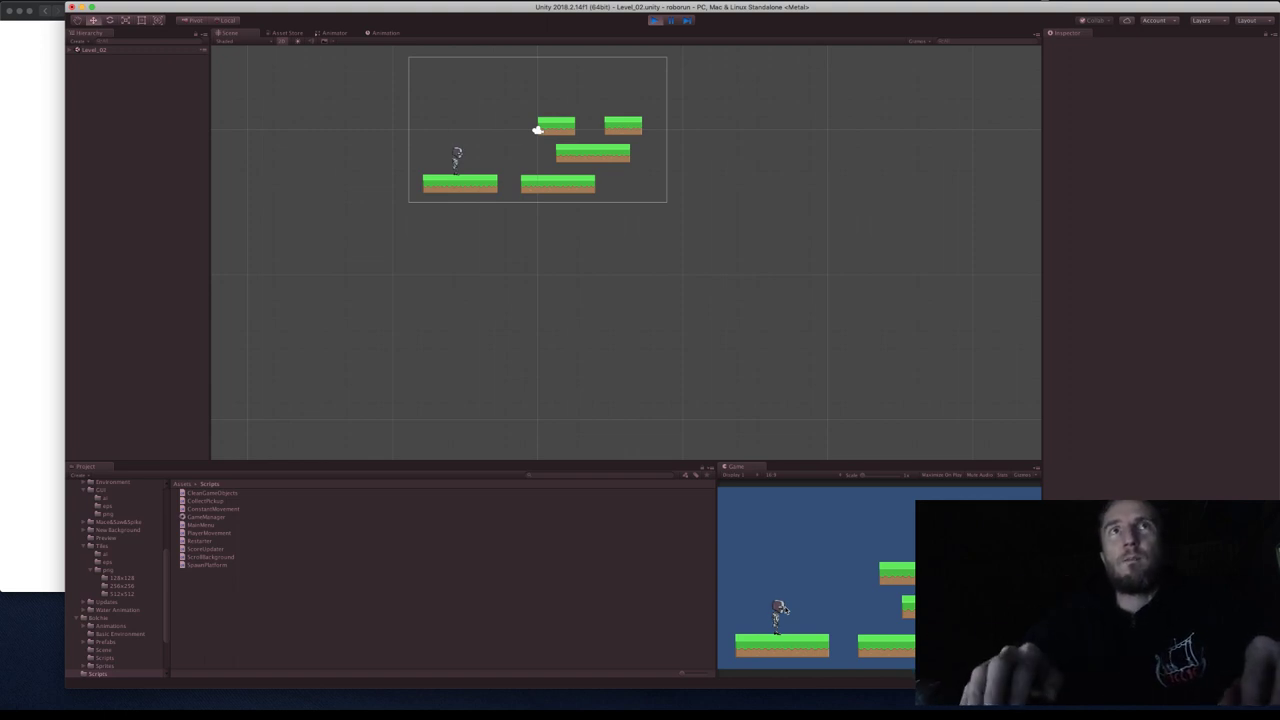
{"action": "key", "text": "Left"}
{"action": "key", "text": "Right"}
{"action": "key", "text": "space"}
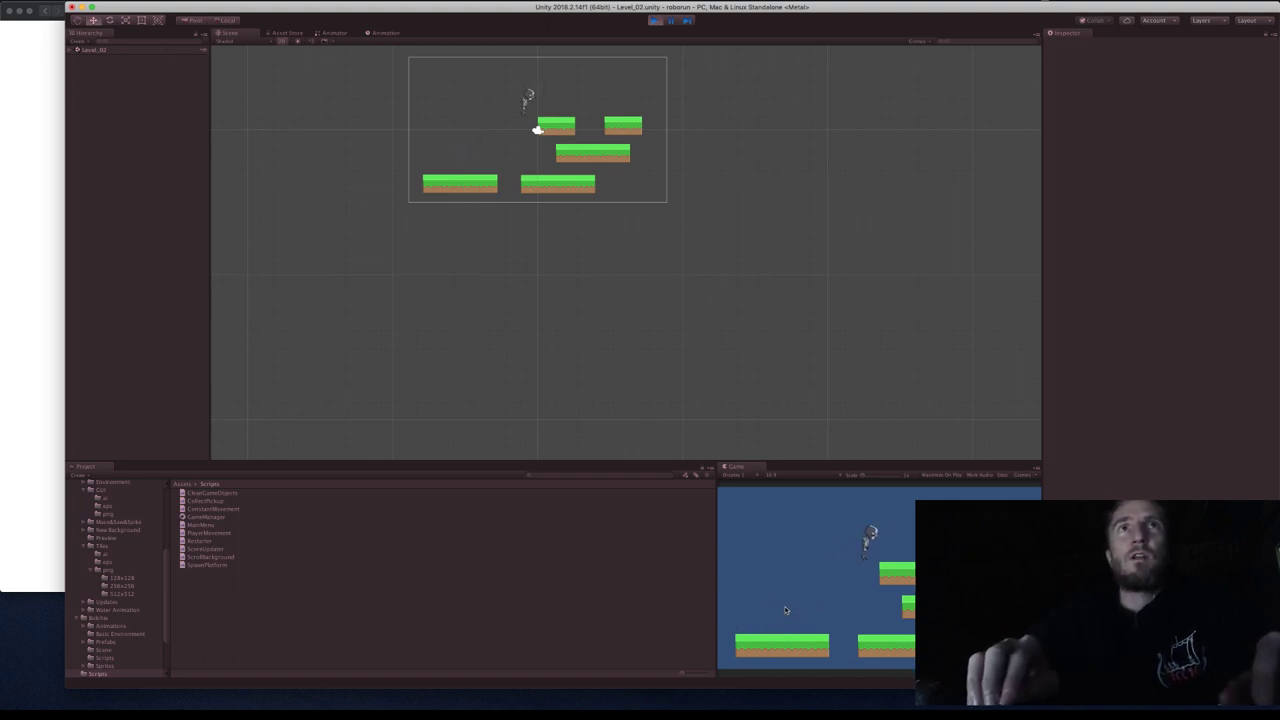
{"action": "key", "text": "Right"}
{"action": "key", "text": "Left"}
{"action": "key", "text": "space"}
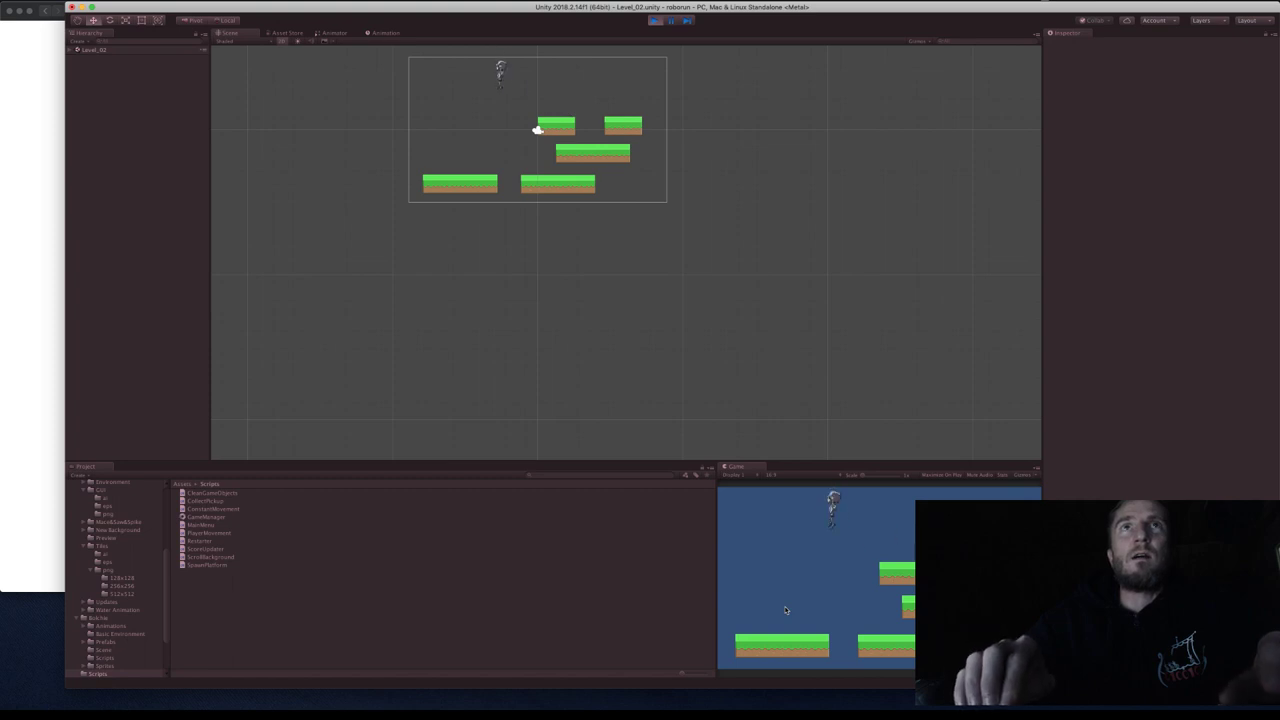
{"action": "key", "text": "Left"}
{"action": "key", "text": "Right"}
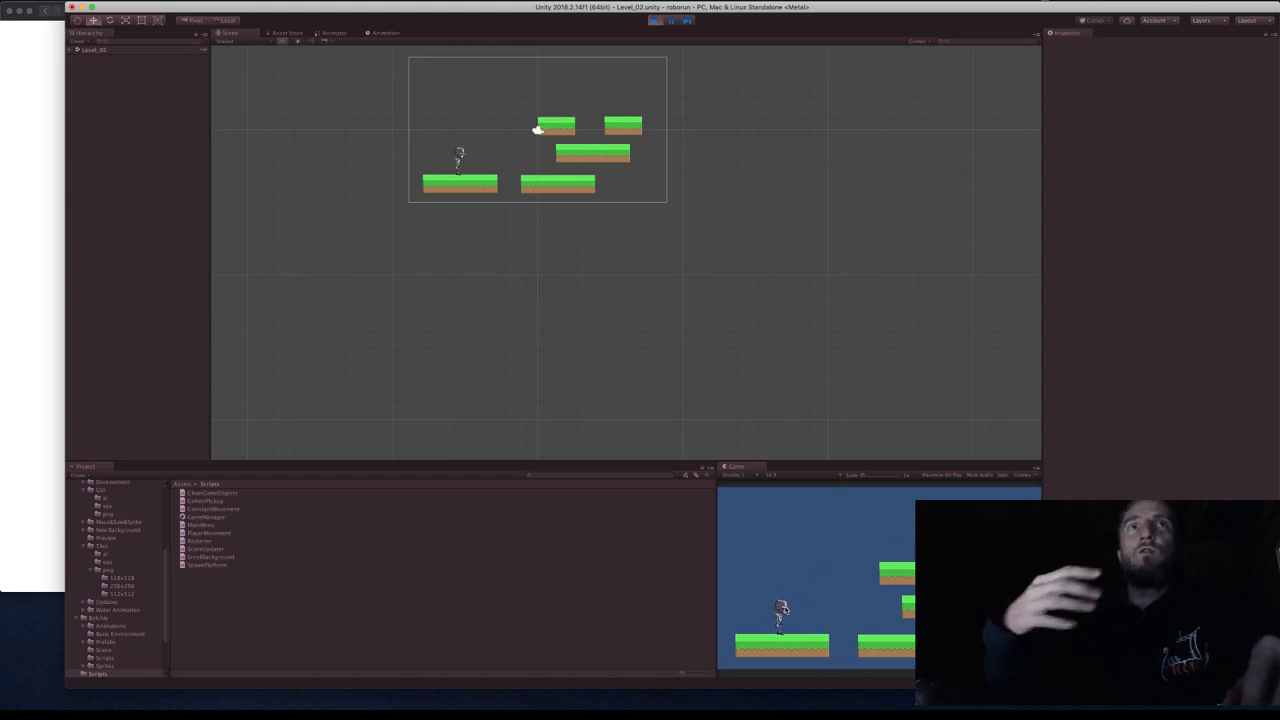
{"action": "key", "text": "space"}
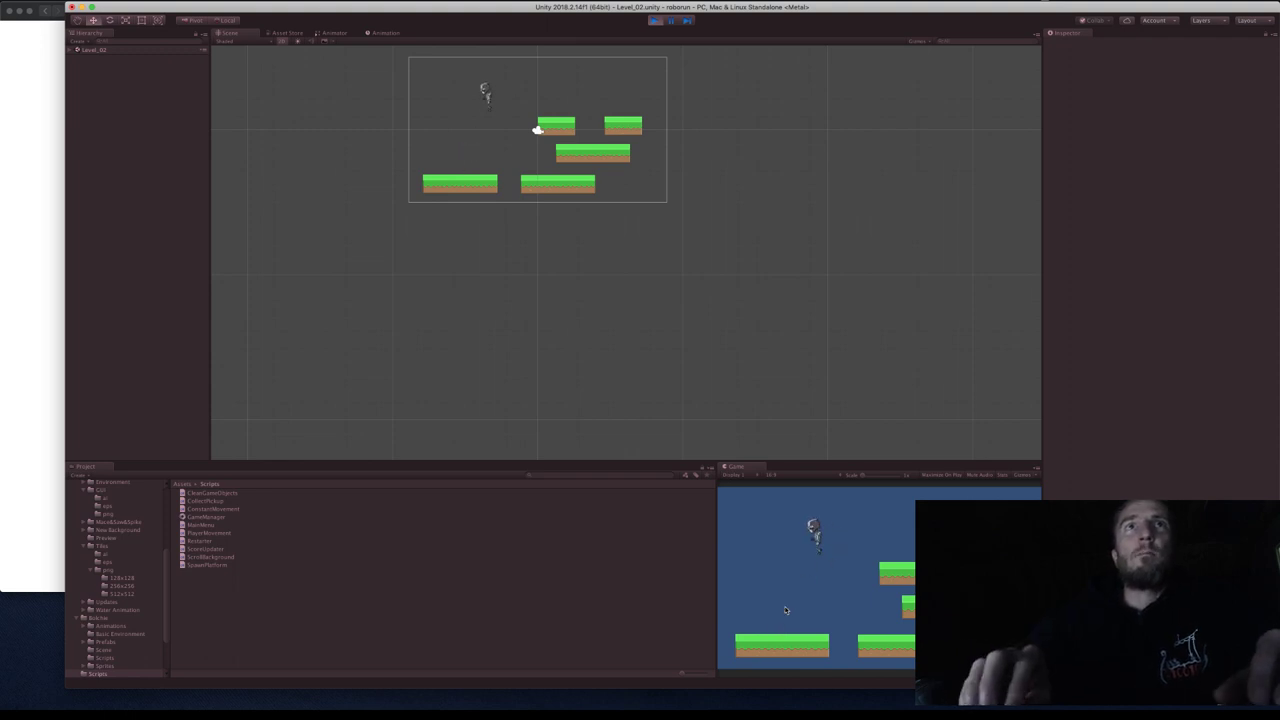
{"action": "key", "text": "Left"}
{"action": "key", "text": "Right"}
{"action": "key", "text": "Left"}
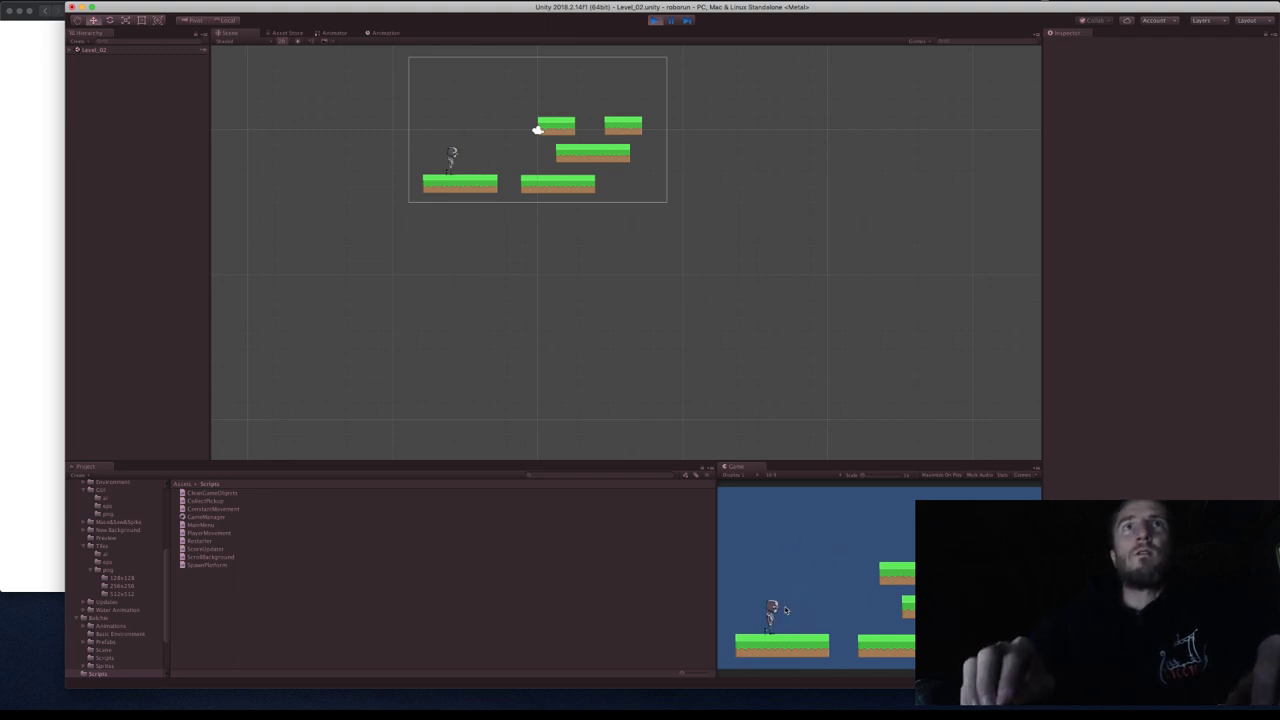
{"action": "key", "text": "Right"}
{"action": "key", "text": "space"}
{"action": "key", "text": "Left"}
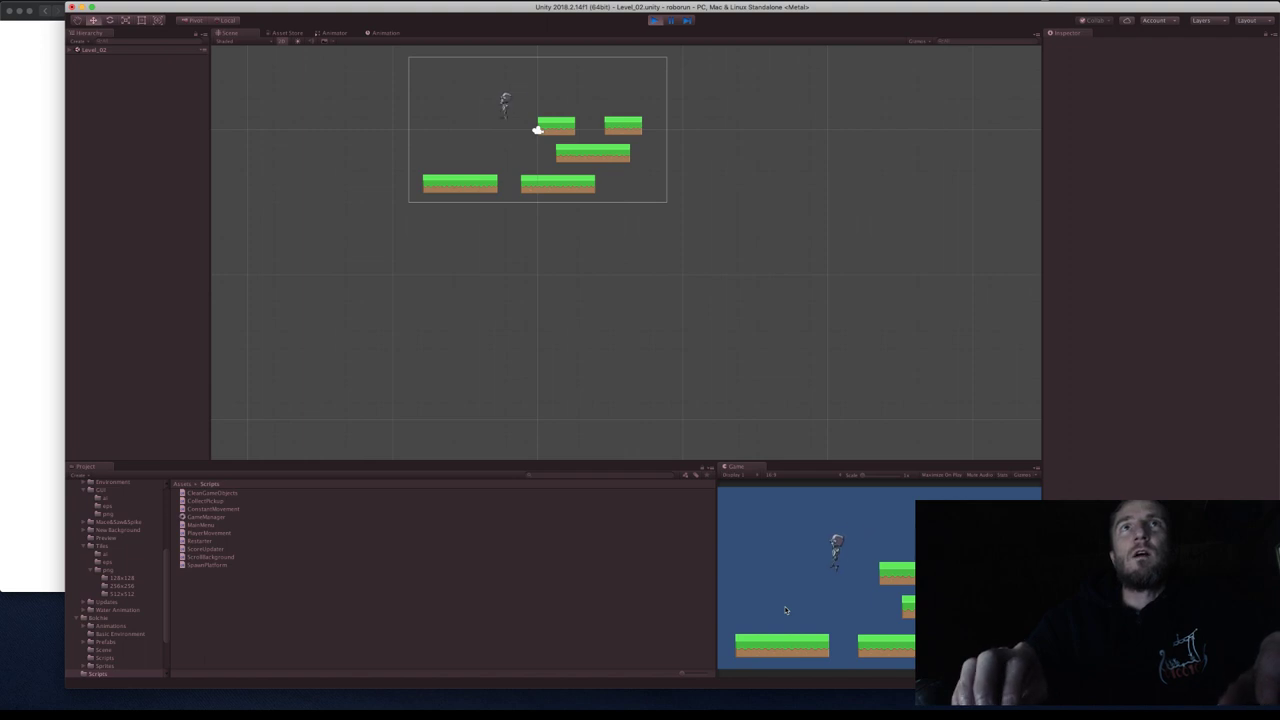
{"action": "key", "text": "space"}
{"action": "key", "text": "Right"}
{"action": "key", "text": "Left"}
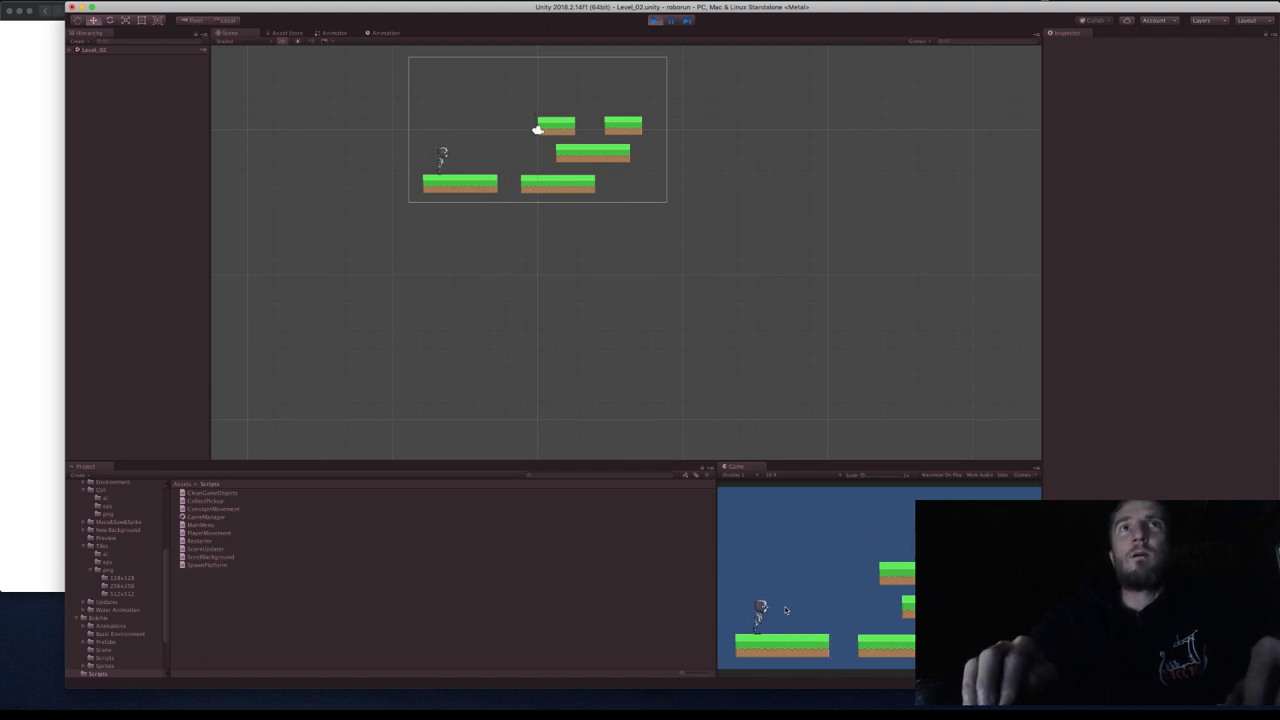
{"action": "key", "text": "Right"}
{"action": "key", "text": "space"}
{"action": "key", "text": "Left"}
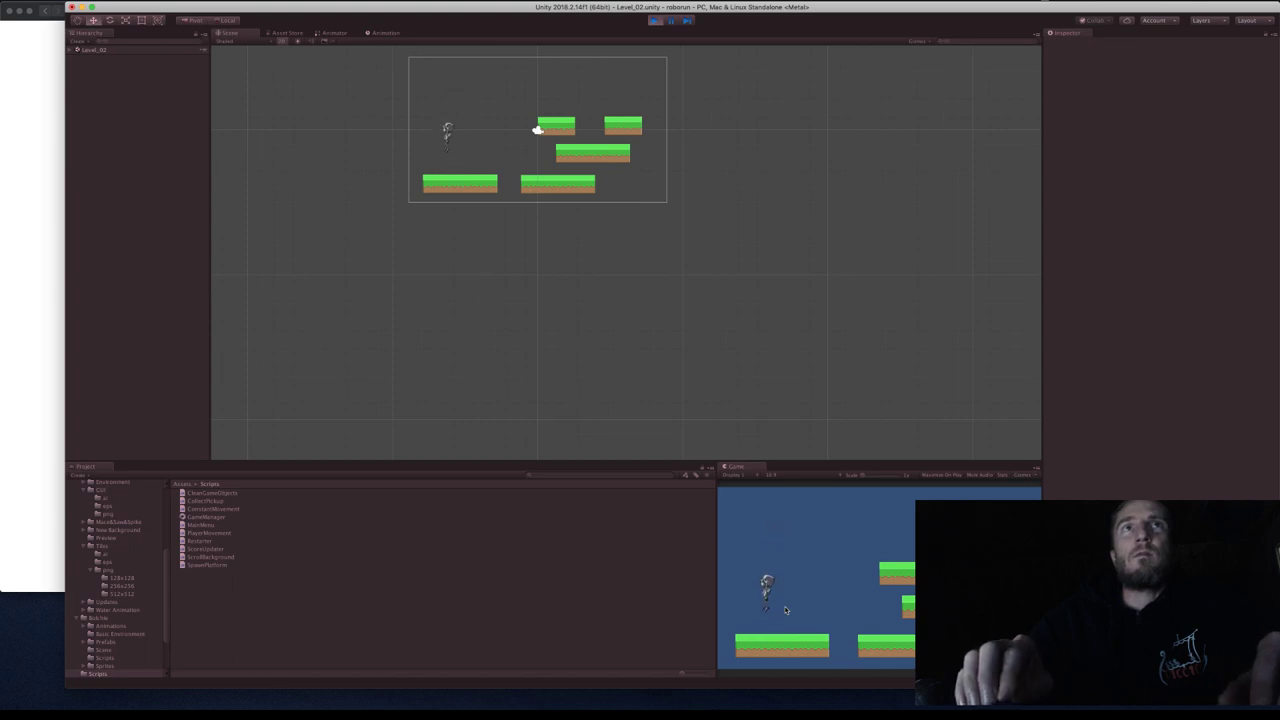
{"action": "key", "text": "Right"}
{"action": "key", "text": "space"}
{"action": "key", "text": "Left"}
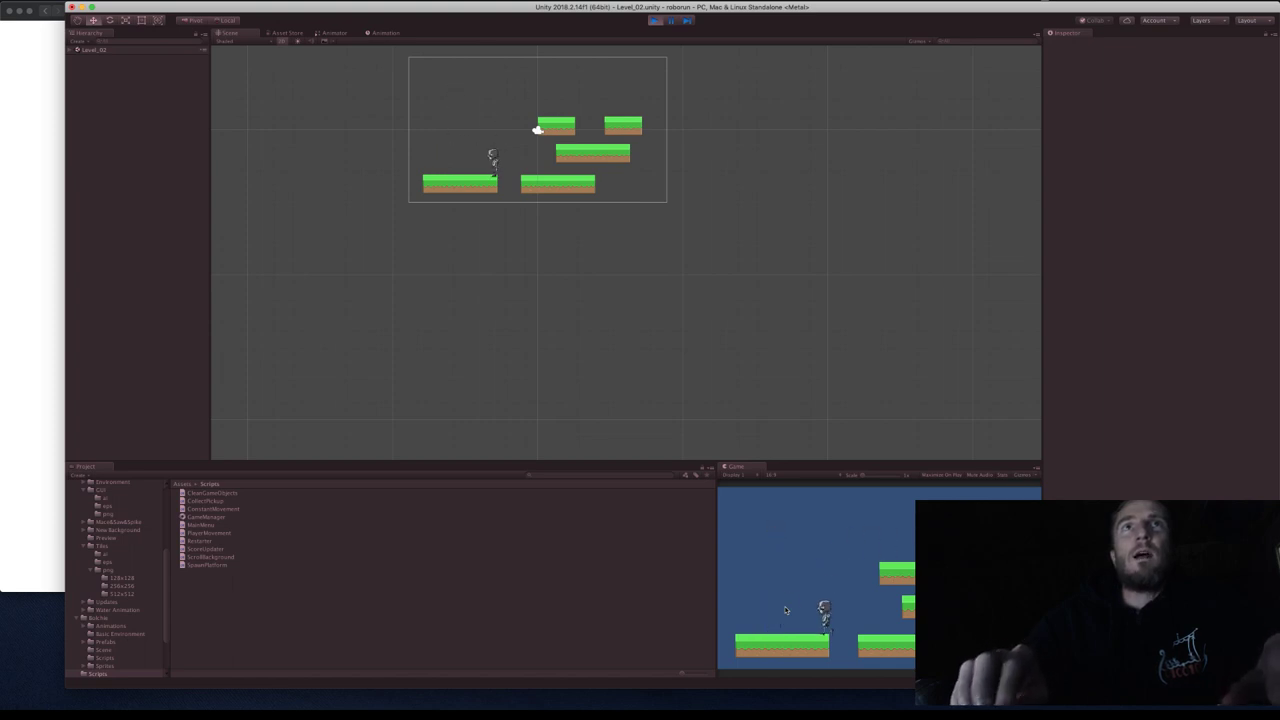
{"action": "key", "text": "Left"}
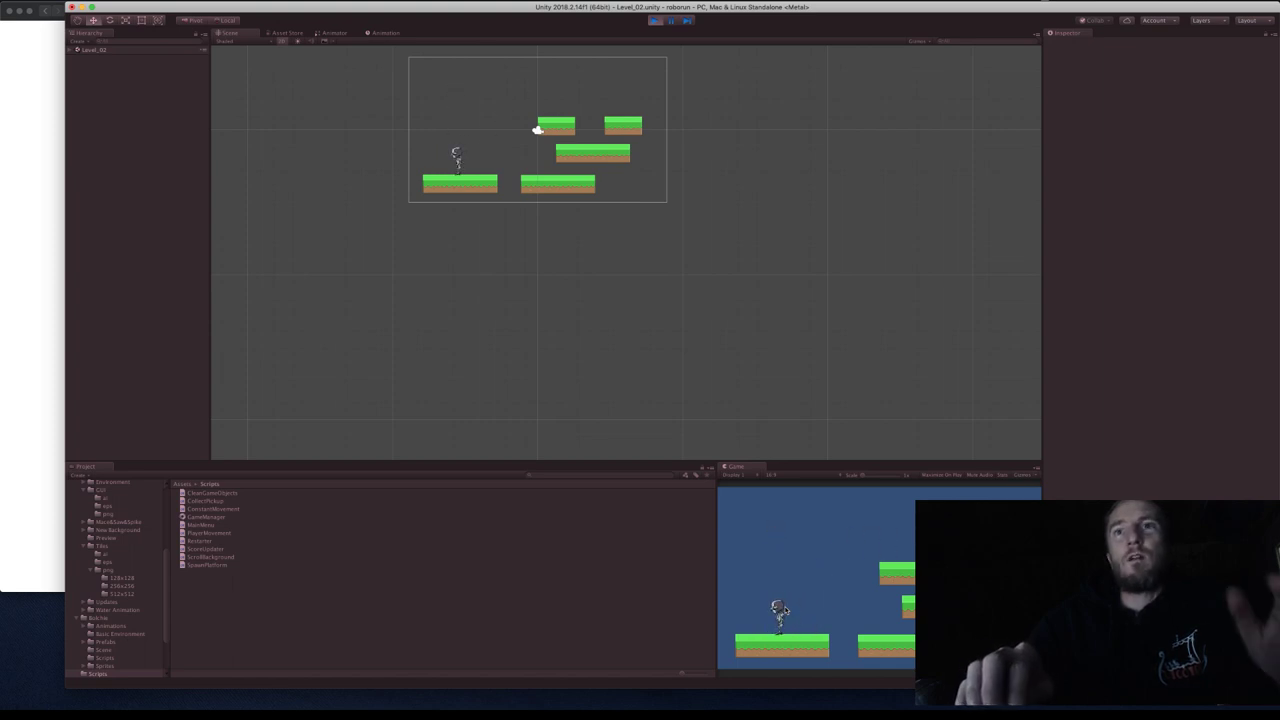
{"action": "key", "text": "Left"}
{"action": "key", "text": "Right"}
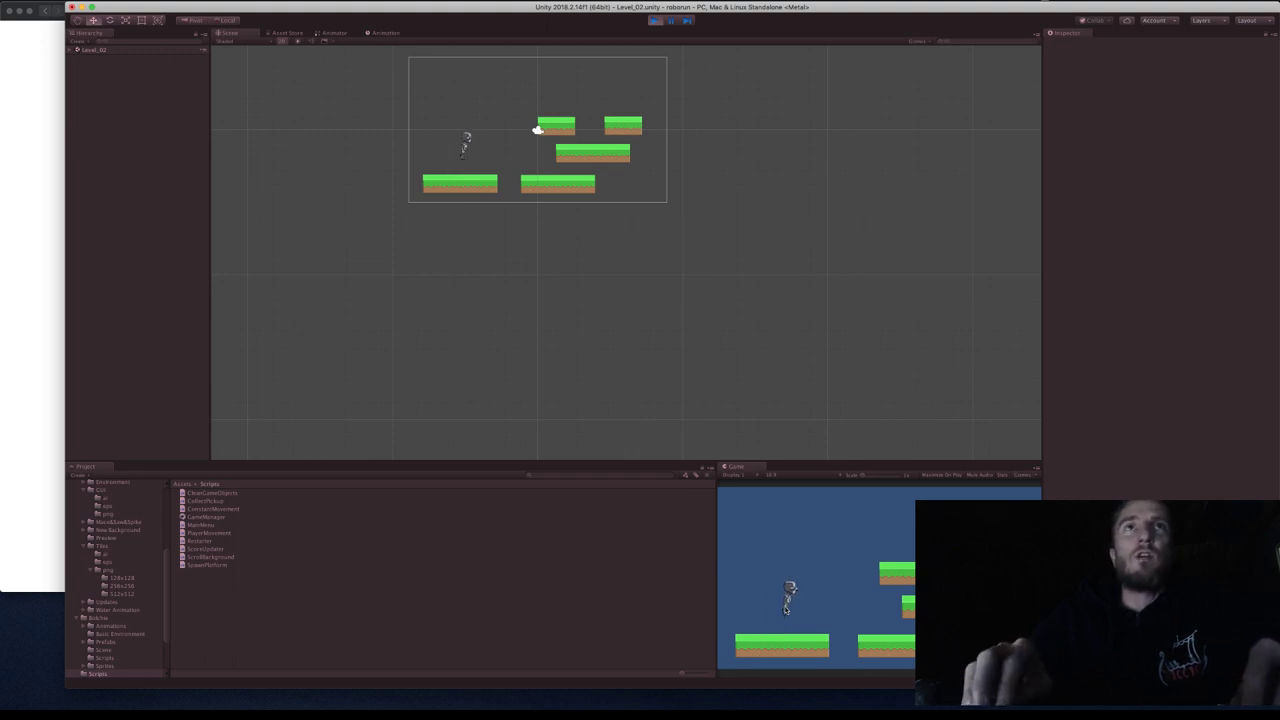
{"action": "key", "text": "space"}
{"action": "key", "text": "Left"}
{"action": "key", "text": "Right"}
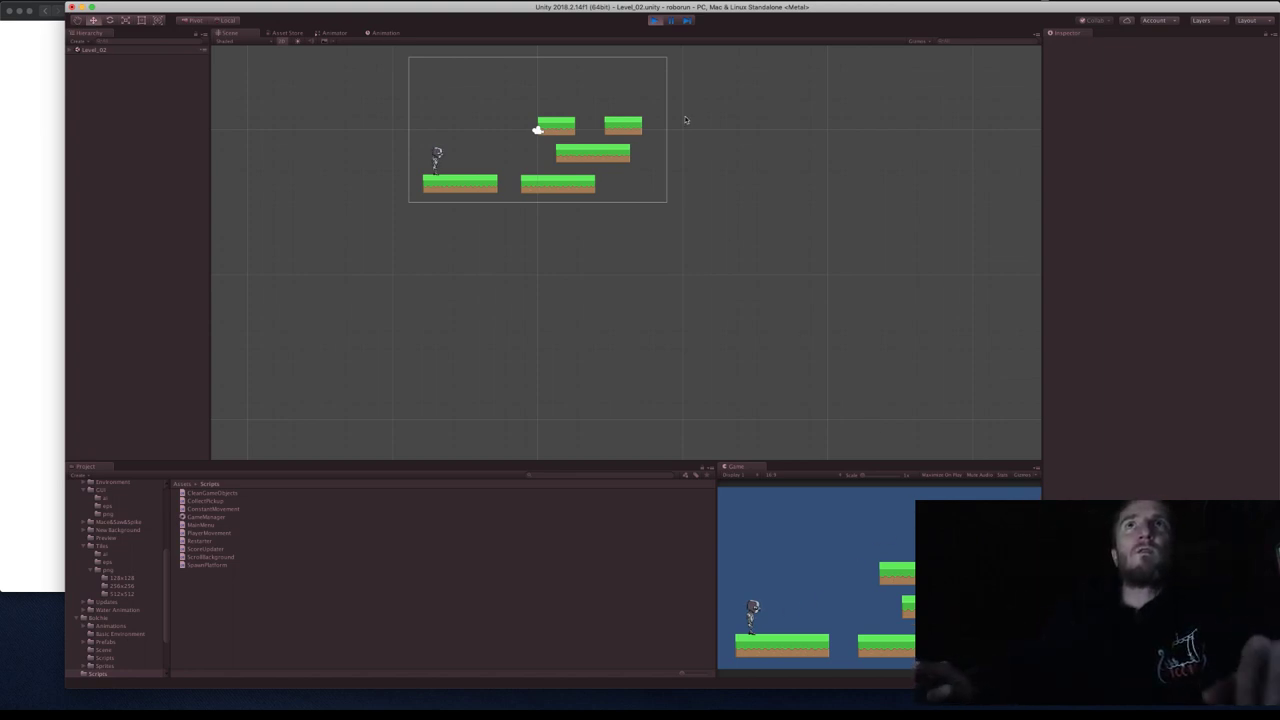
{"action": "left_click", "coordinate": [652, 22]}
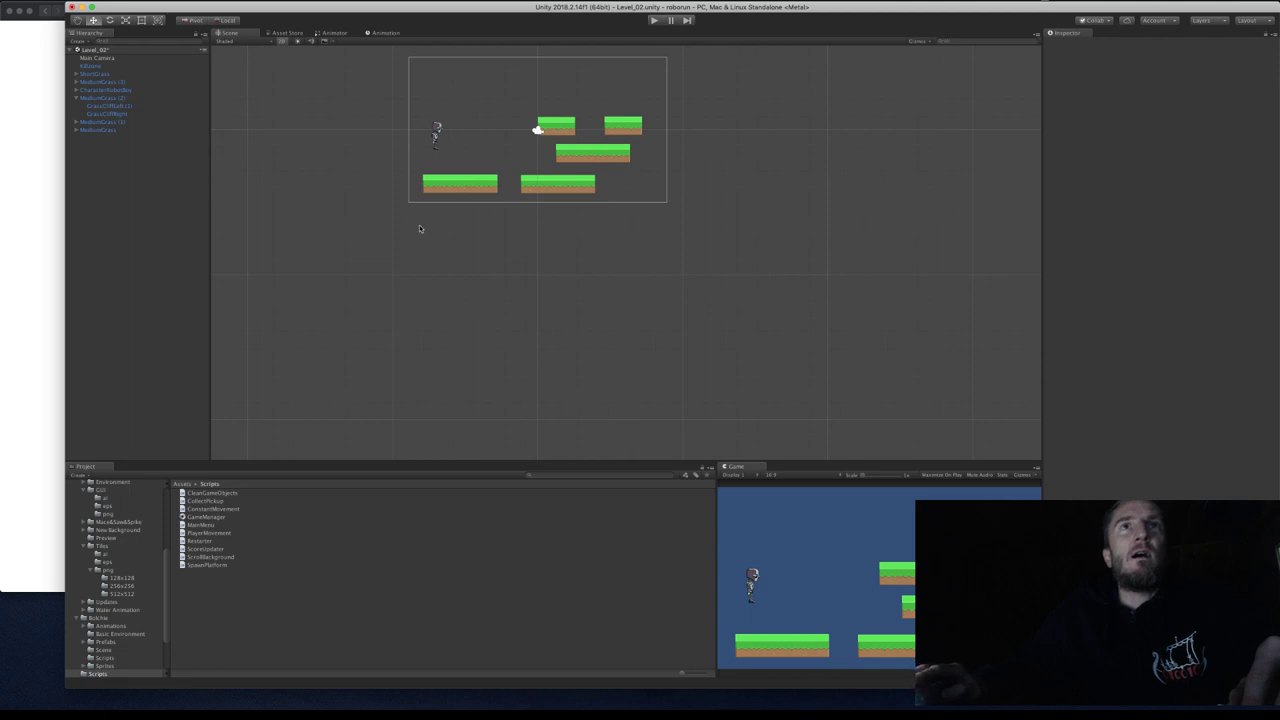
Search the project assets for "backg" and place the Background sprite with sky, clouds and hills in the scene.
{"action": "scroll", "coordinate": [419, 229], "scroll_direction": "up", "scroll_amount": 3}
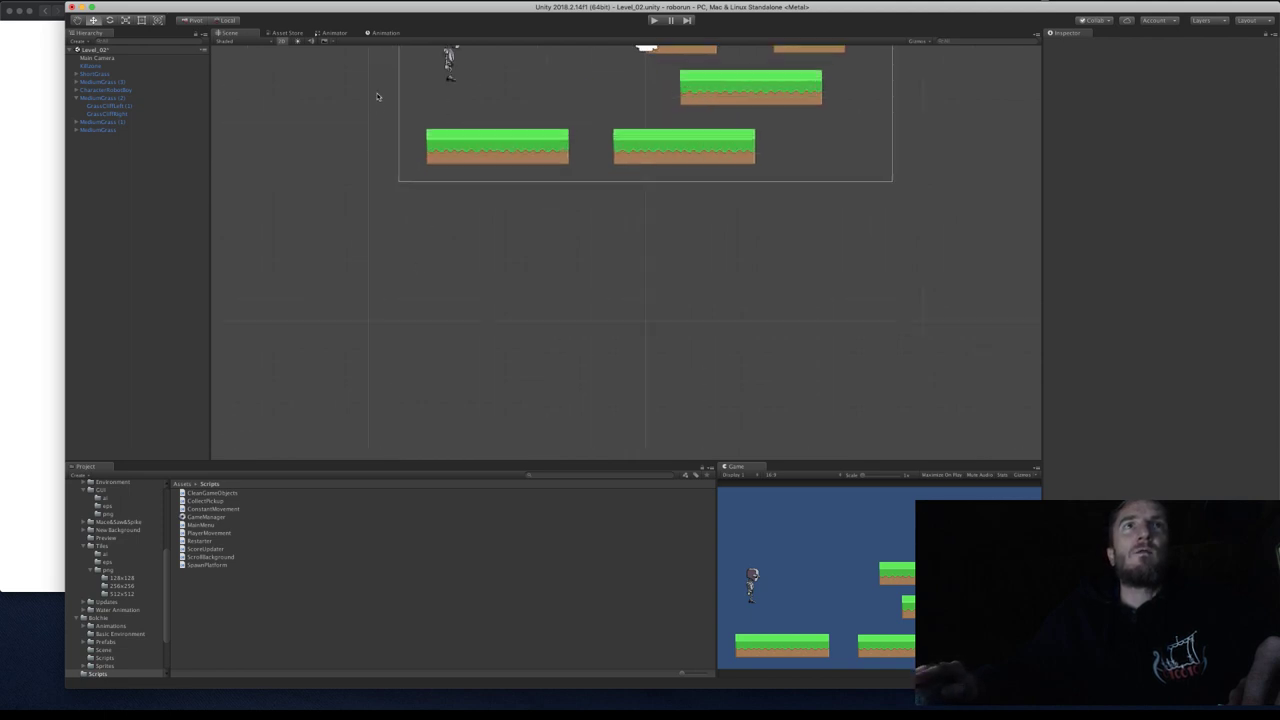
{"action": "middle_click_drag", "start_coordinate": [377, 96], "coordinate": [291, 346]}
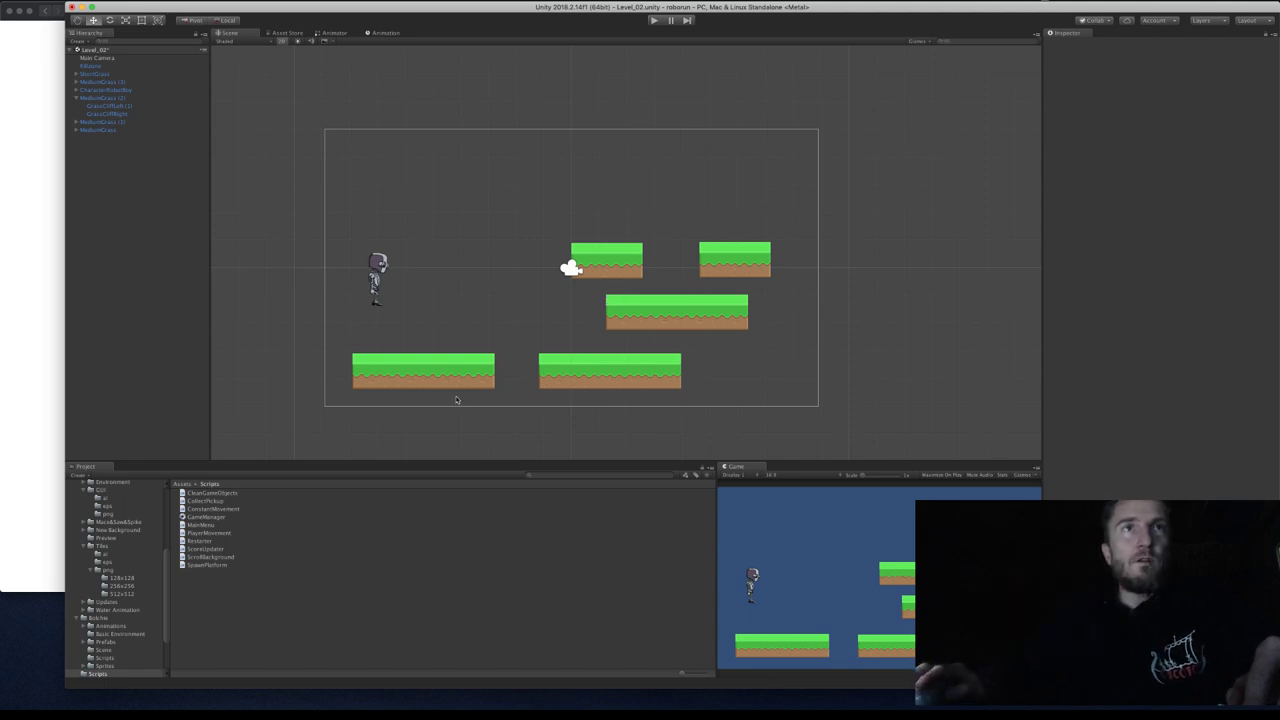
{"action": "left_click", "coordinate": [586, 477]}
{"action": "type", "text": "back"}
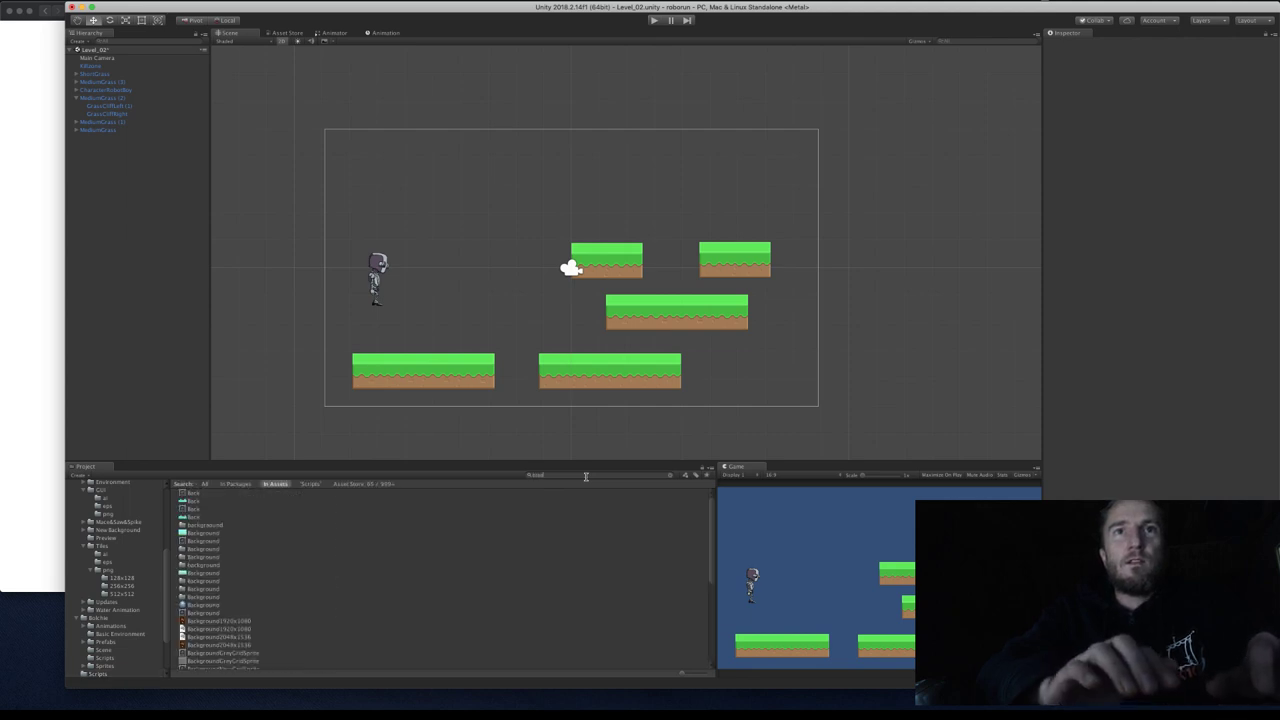
{"action": "type", "text": "g"}
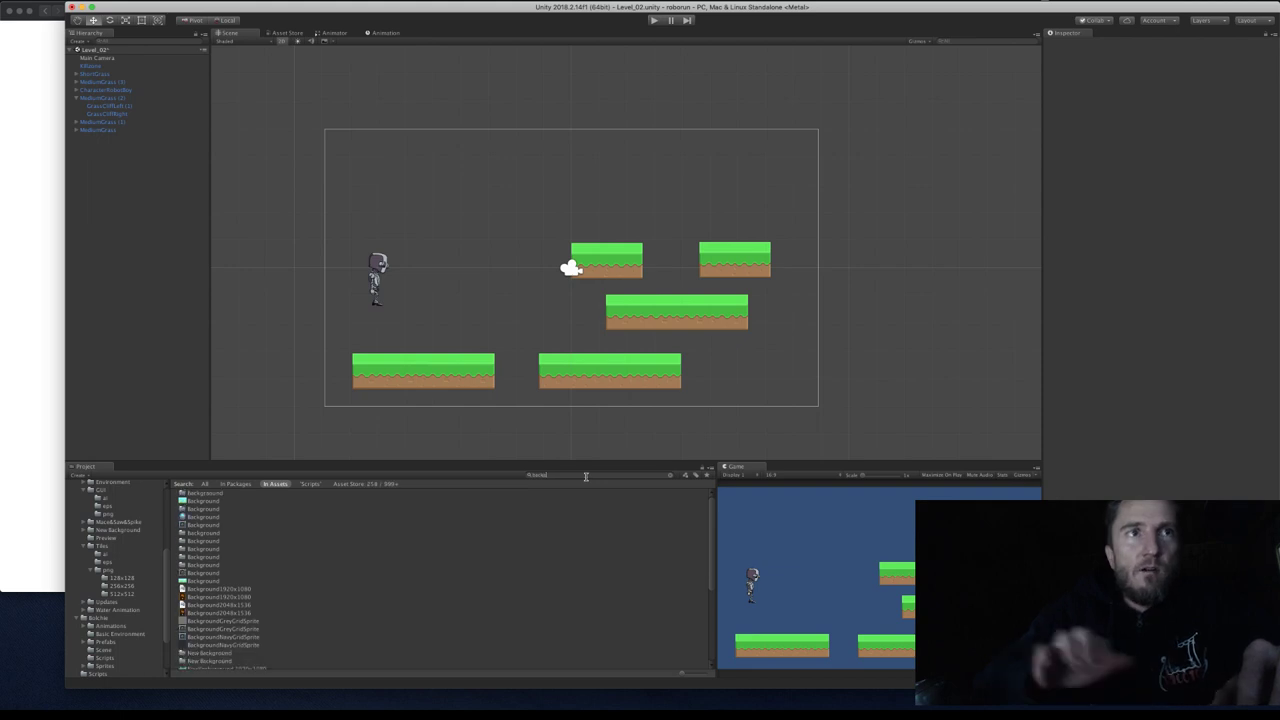
{"action": "left_click", "coordinate": [199, 502]}
{"action": "left_click_drag", "start_coordinate": [199, 502], "coordinate": [651, 344]}
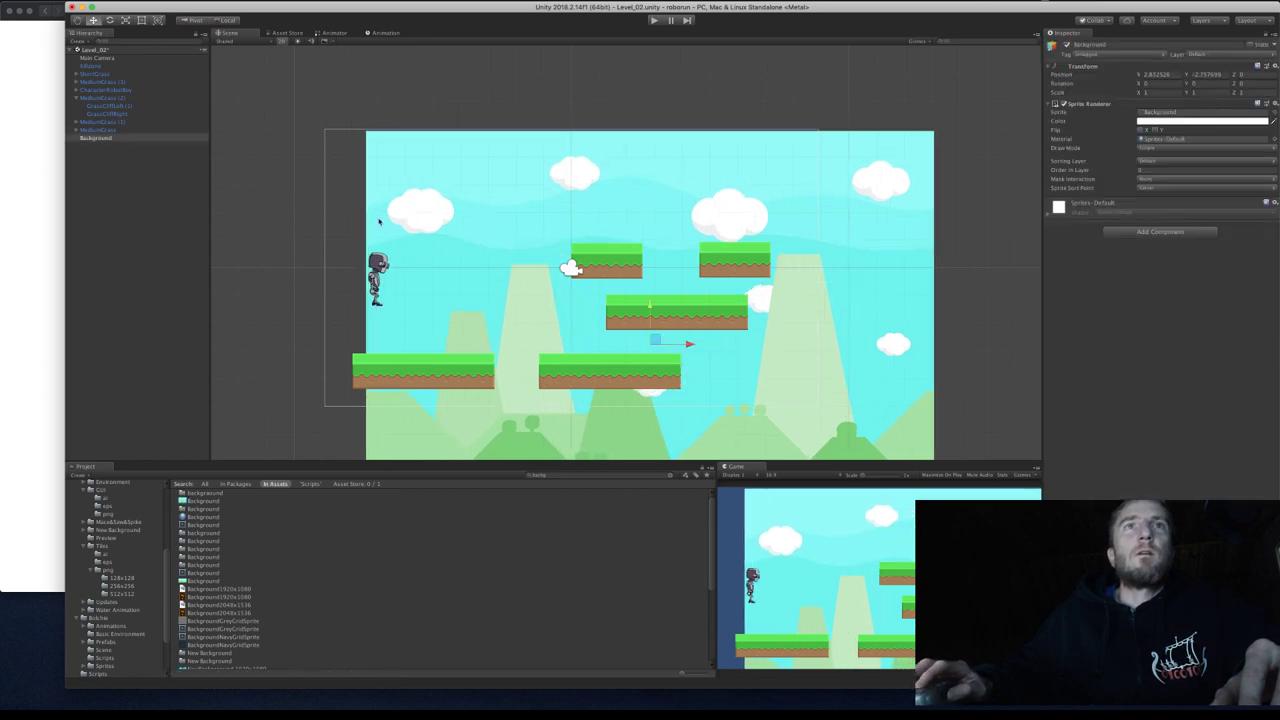
Resize the Background sprite with the Rect tool to span the camera frame's full width from its top edge.
{"action": "left_click", "coordinate": [142, 22]}
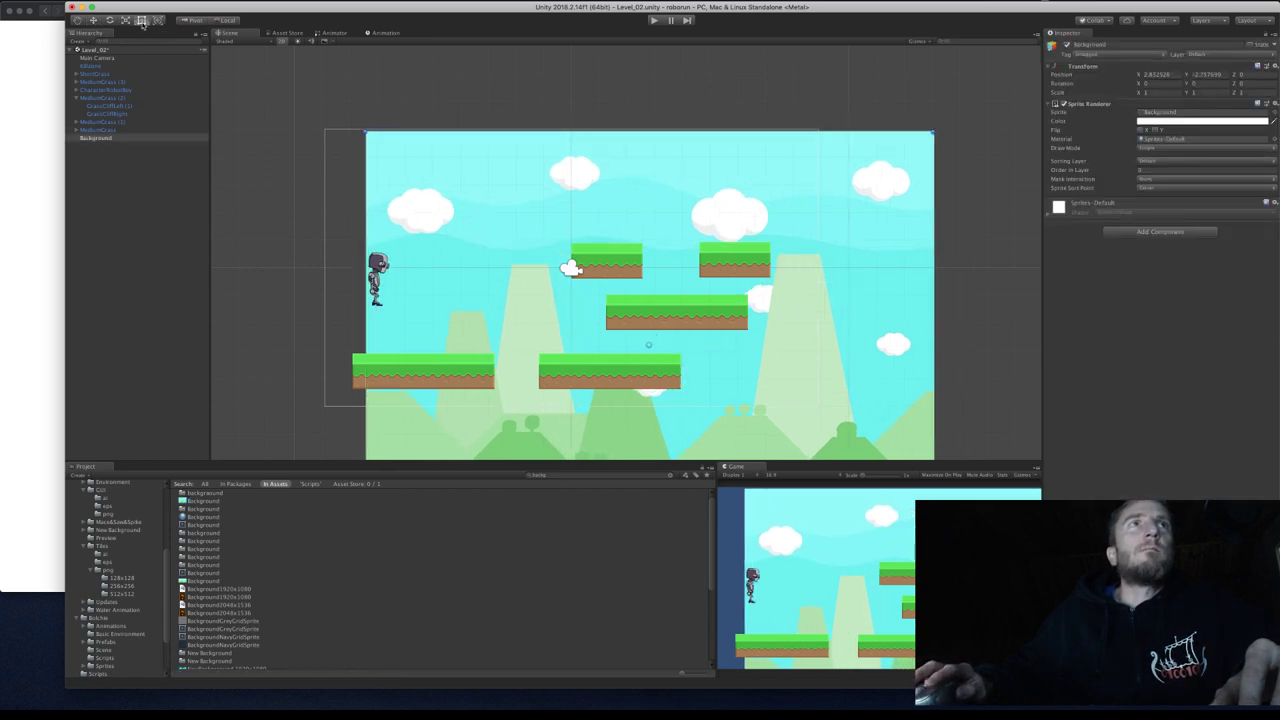
{"action": "left_click_drag", "start_coordinate": [363, 131], "coordinate": [340, 155]}
{"action": "left_click_drag", "start_coordinate": [740, 426], "coordinate": [818, 376]}
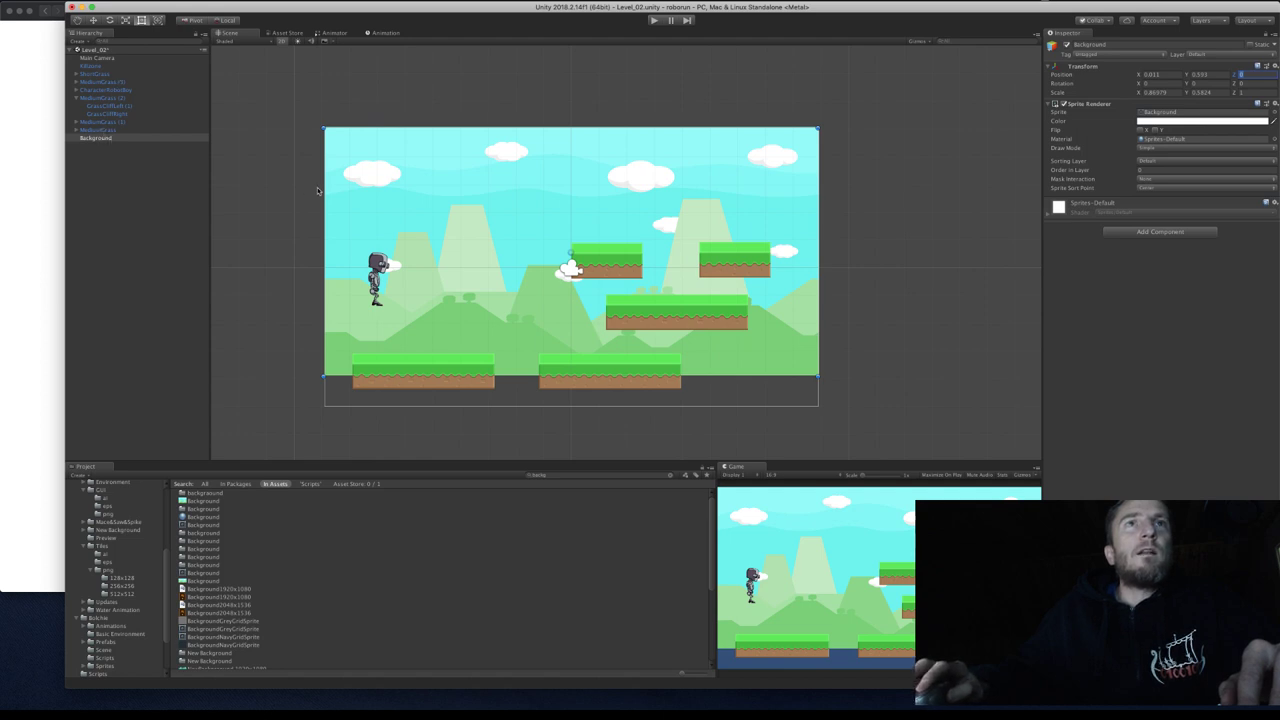
Set the sorting layer of CharacterRobotBoy's Sprite Renderer to Character.
{"action": "left_click", "coordinate": [377, 278]}
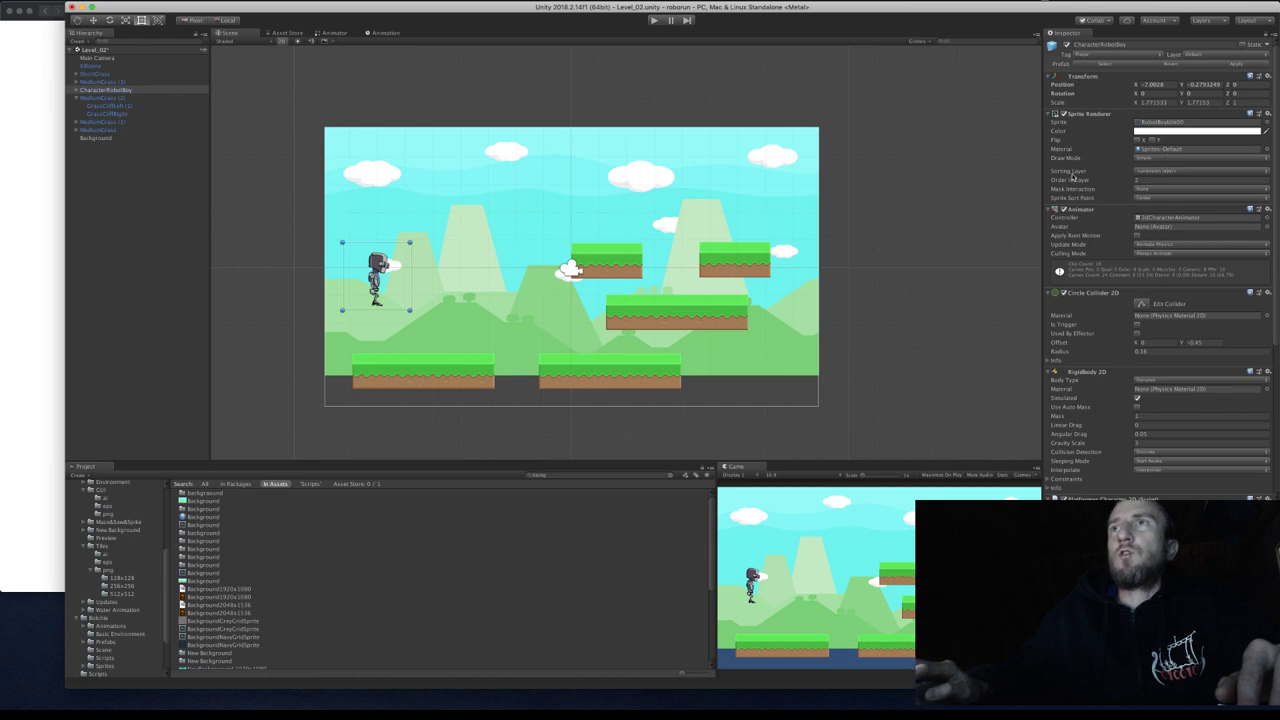
{"action": "left_click", "coordinate": [1154, 172]}
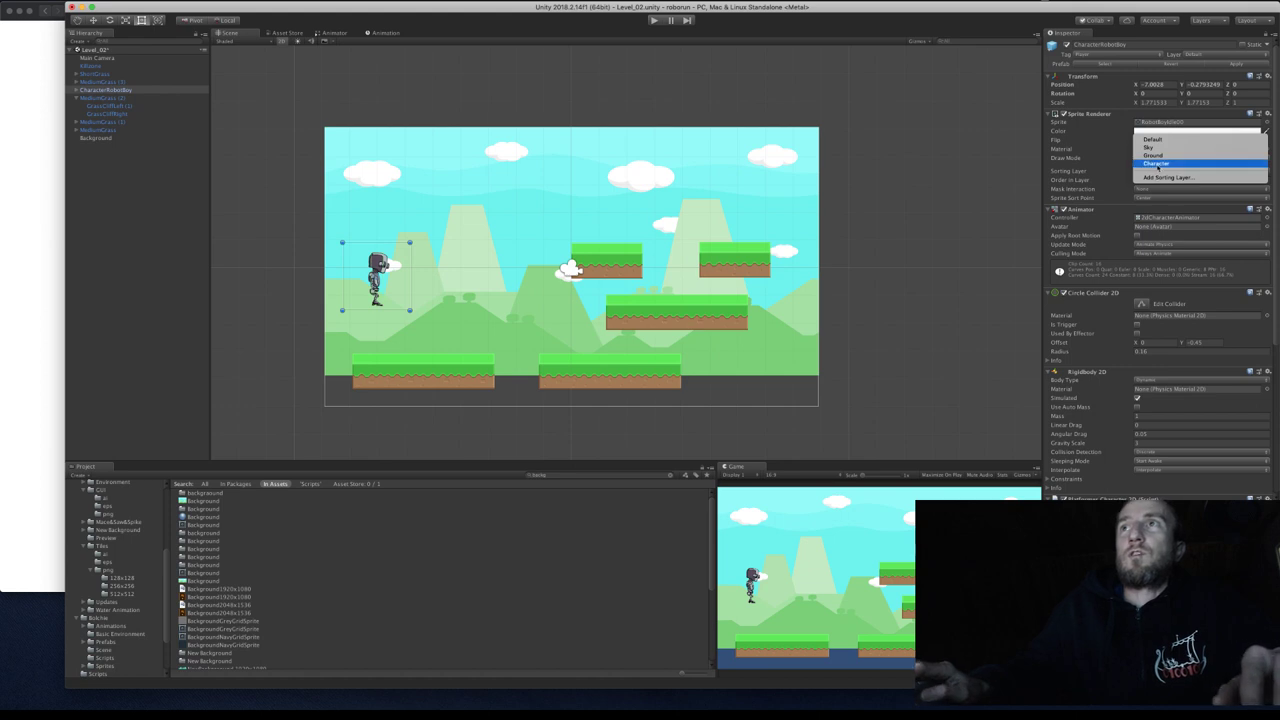
{"action": "left_click", "coordinate": [1157, 163]}
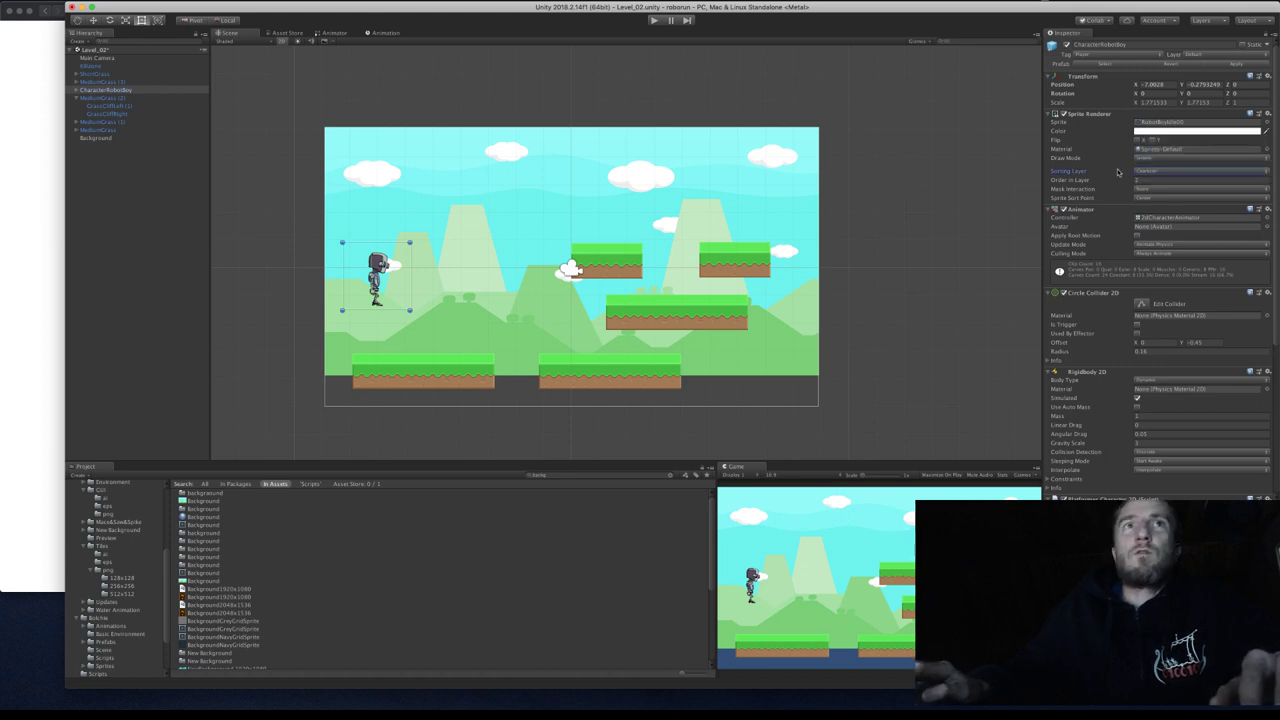
Set the sorting layer of the Background sprite to Sky.
{"action": "left_click", "coordinate": [754, 209]}
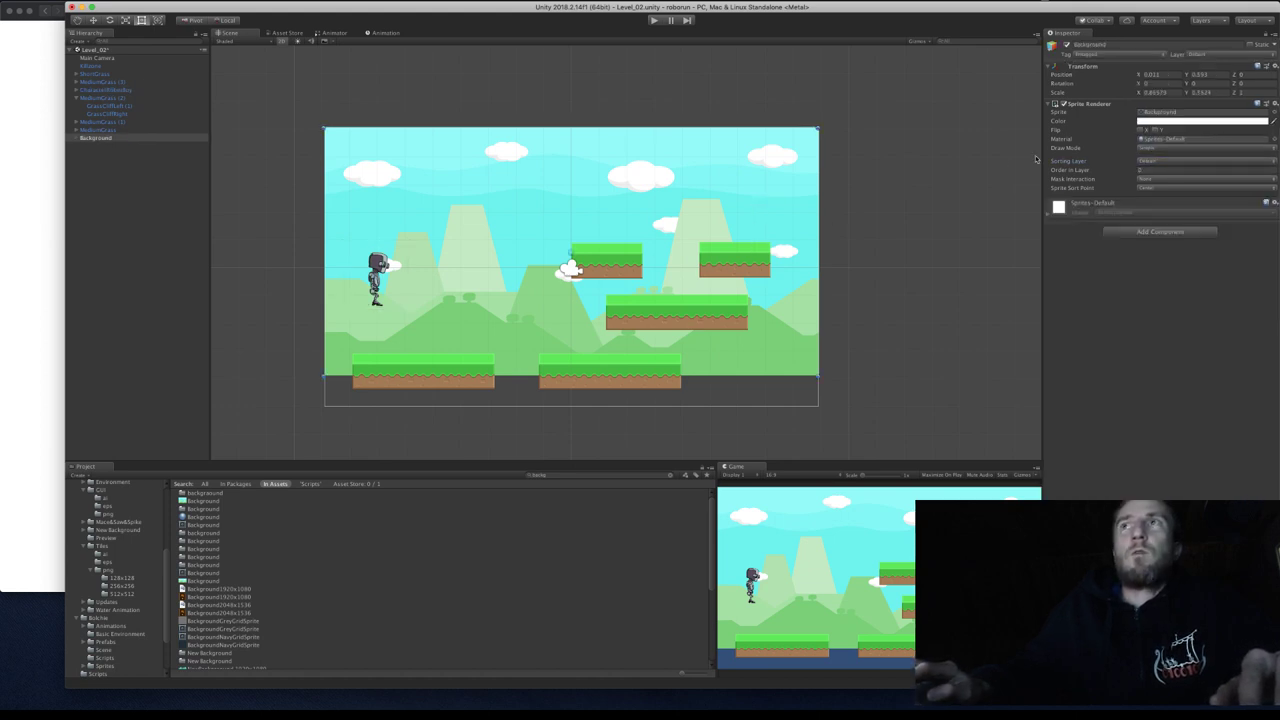
{"action": "left_click", "coordinate": [1160, 162]}
{"action": "left_click", "coordinate": [1163, 170]}
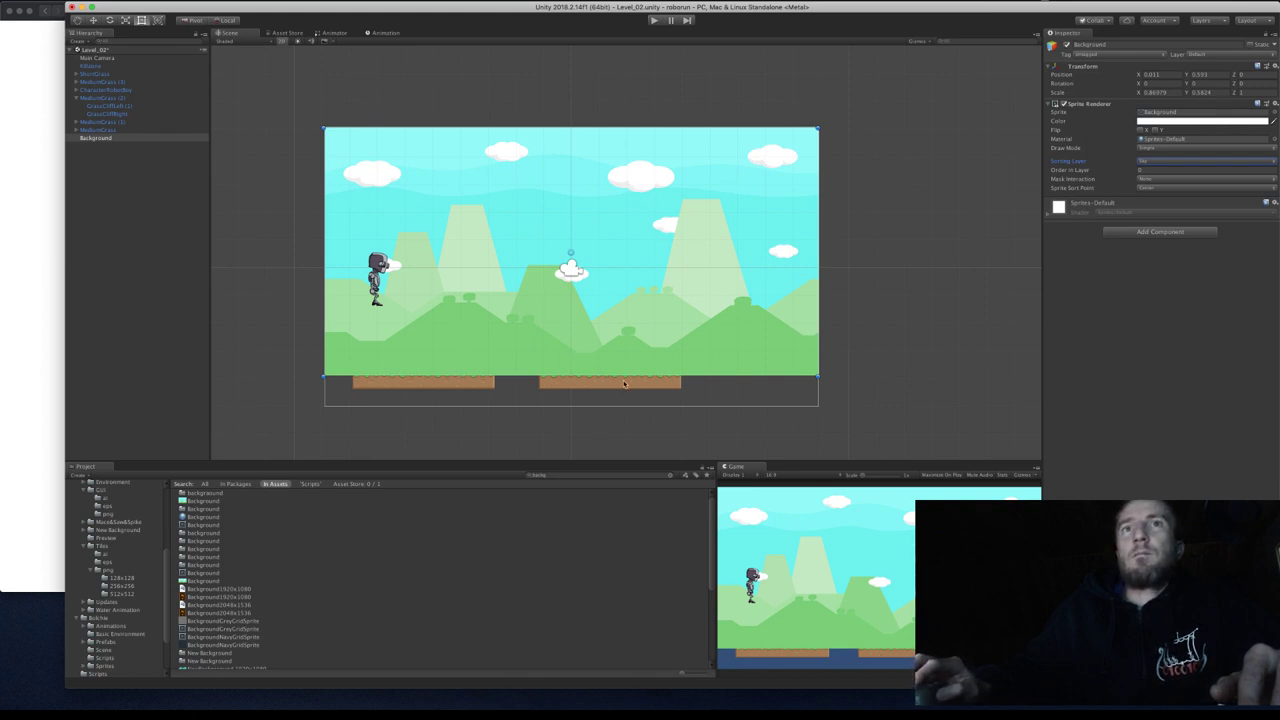
Set the sorting layer of both GrassCliff sprites inside ShortGrass to Ground.
{"action": "left_click", "coordinate": [105, 75]}
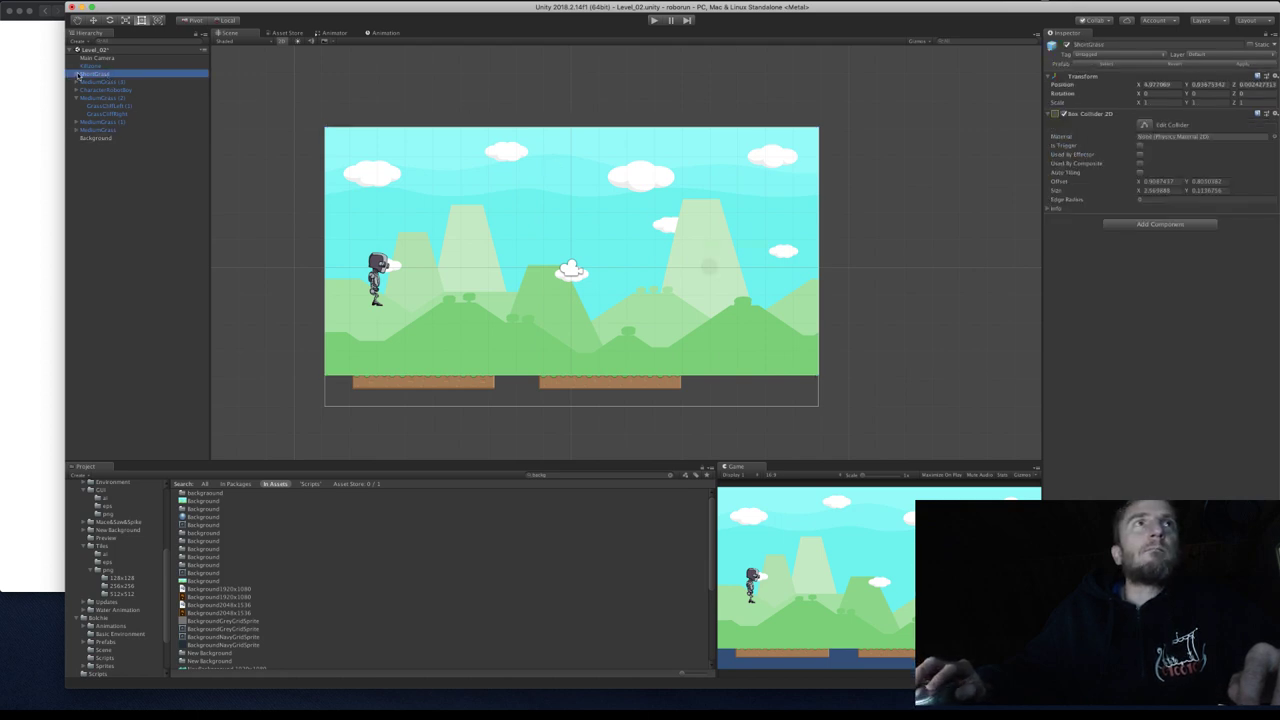
{"action": "left_click", "coordinate": [77, 74]}
{"action": "left_click", "coordinate": [107, 82]}
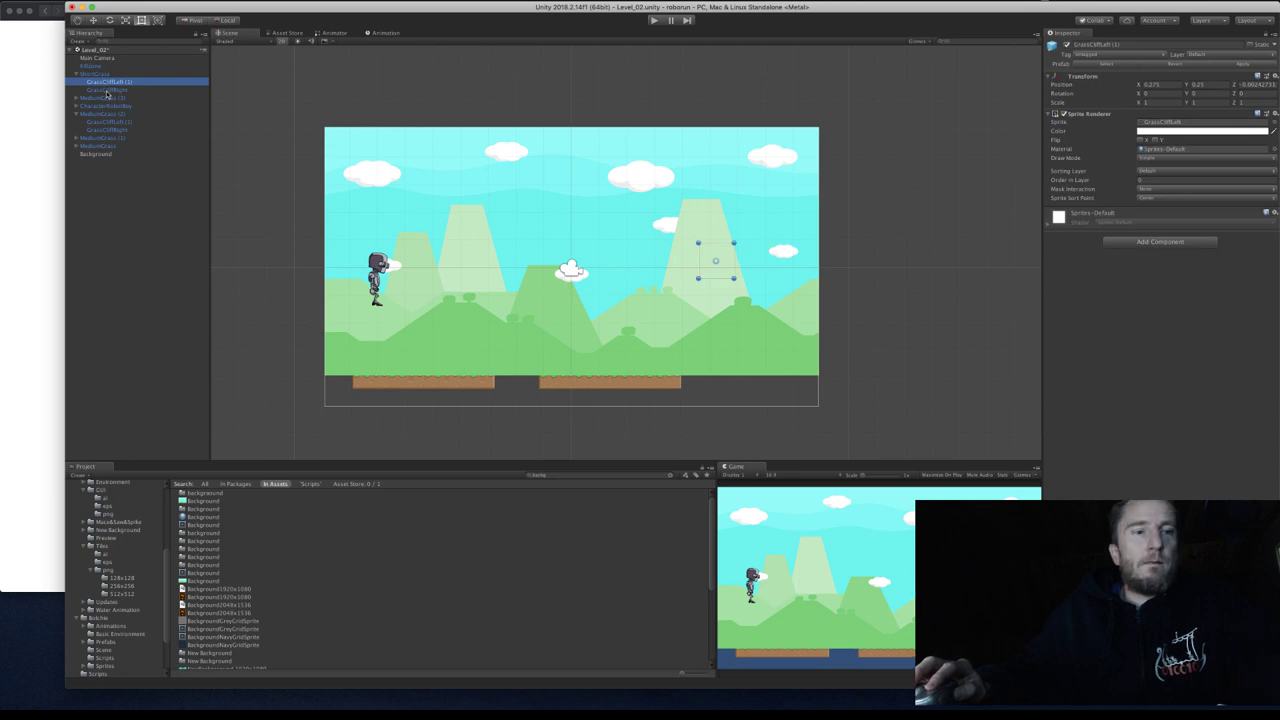
{"action": "left_click", "coordinate": [107, 90], "text": "shift"}
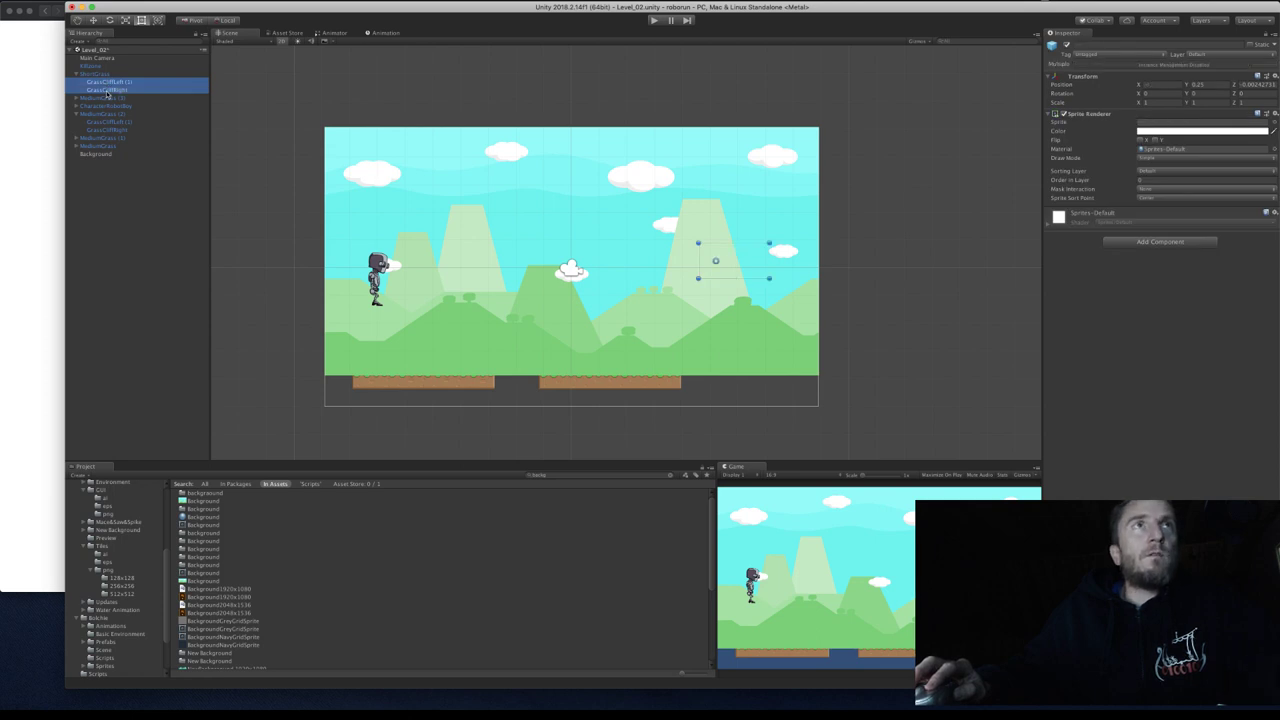
{"action": "left_click", "coordinate": [1152, 174]}
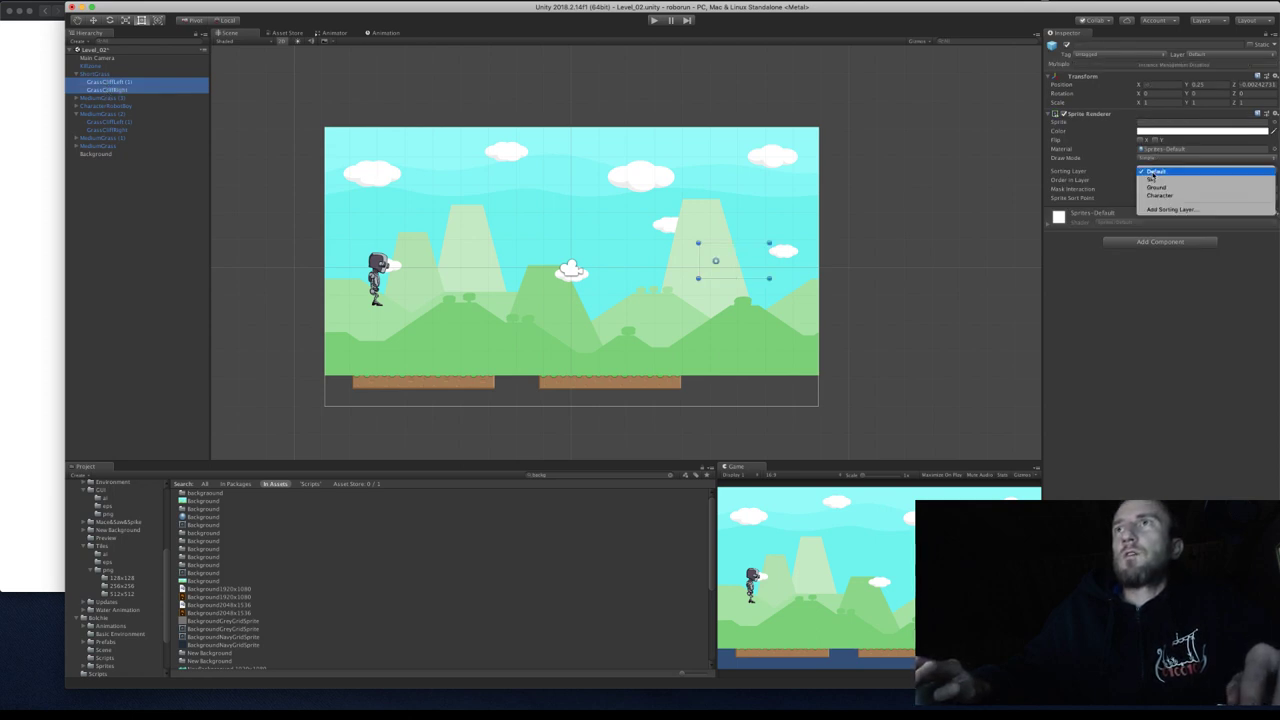
{"action": "left_click", "coordinate": [1169, 190]}
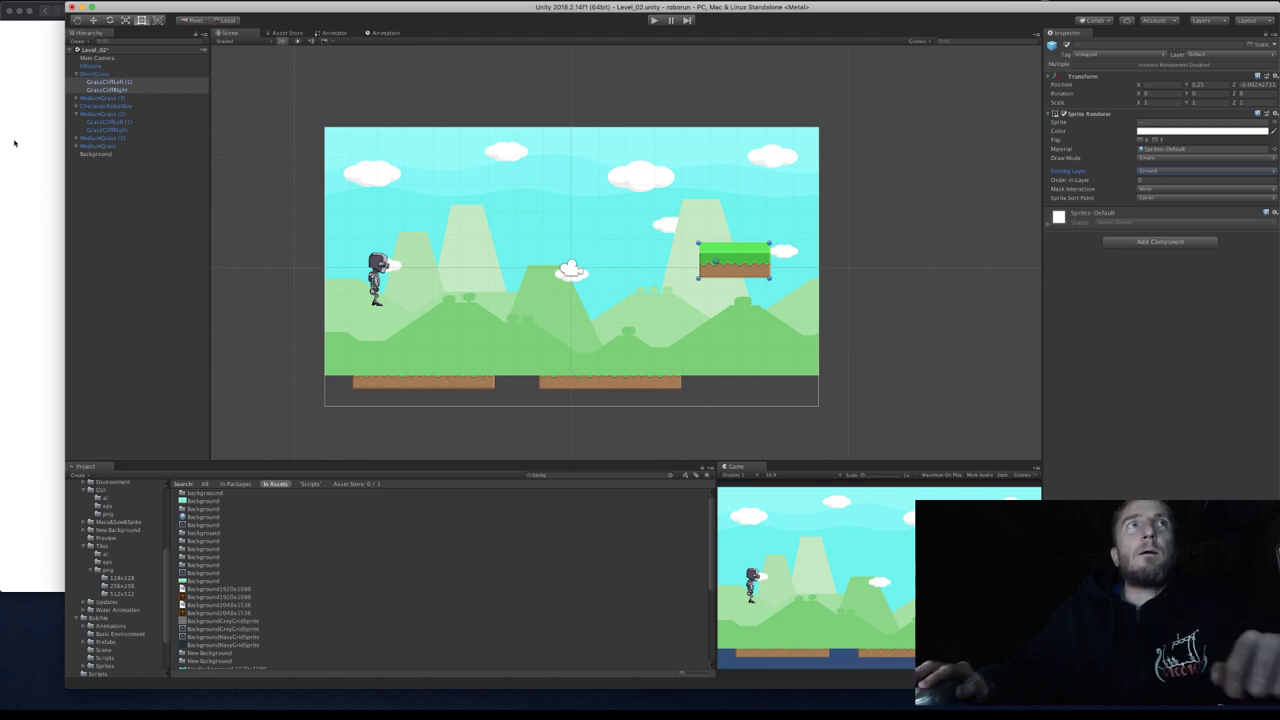
Set the sorting layer of all four GrassCliff sprites inside the MediumGrass (3) scene object to Ground.
{"action": "left_click", "coordinate": [79, 99]}
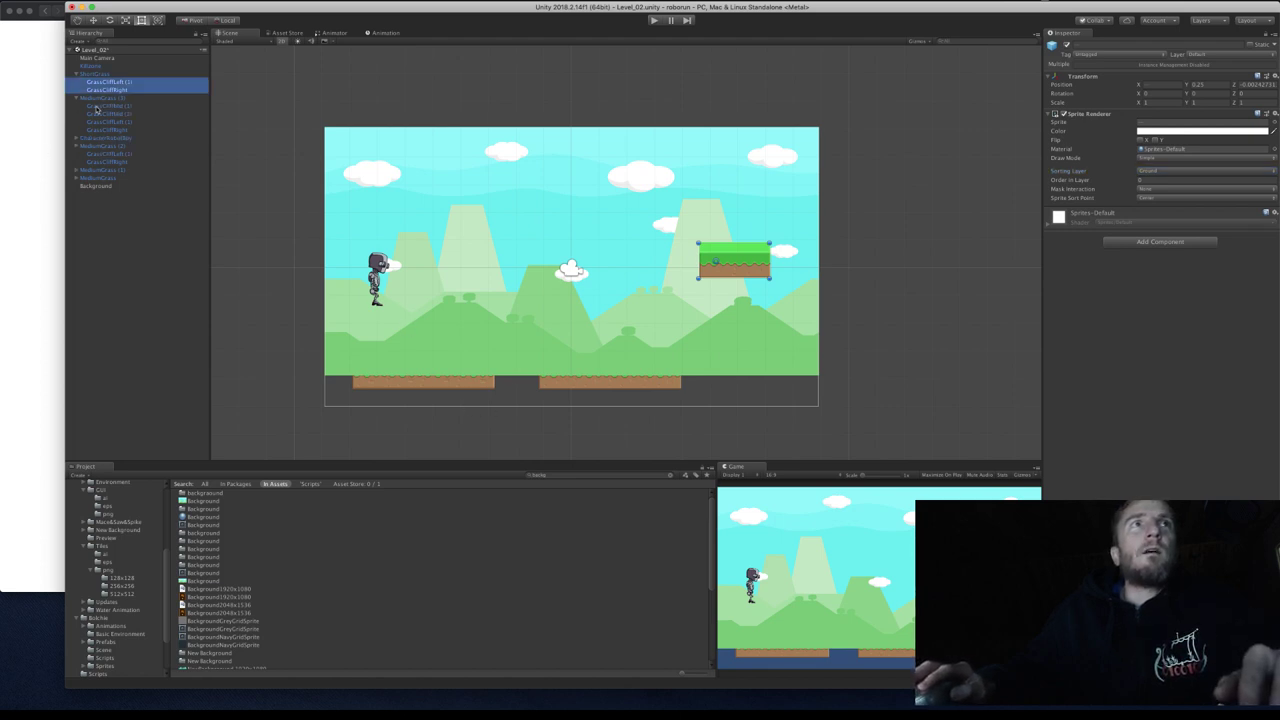
{"action": "left_click", "coordinate": [100, 106]}
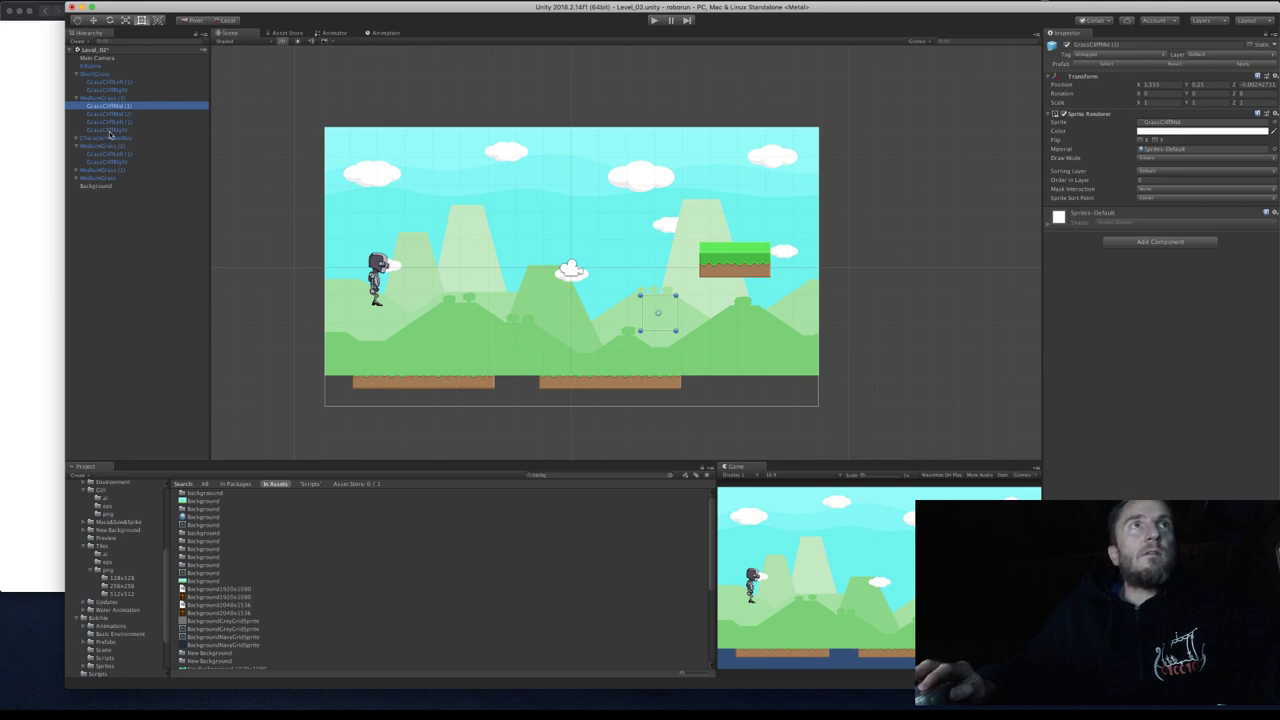
{"action": "left_click", "coordinate": [111, 130], "text": "shift"}
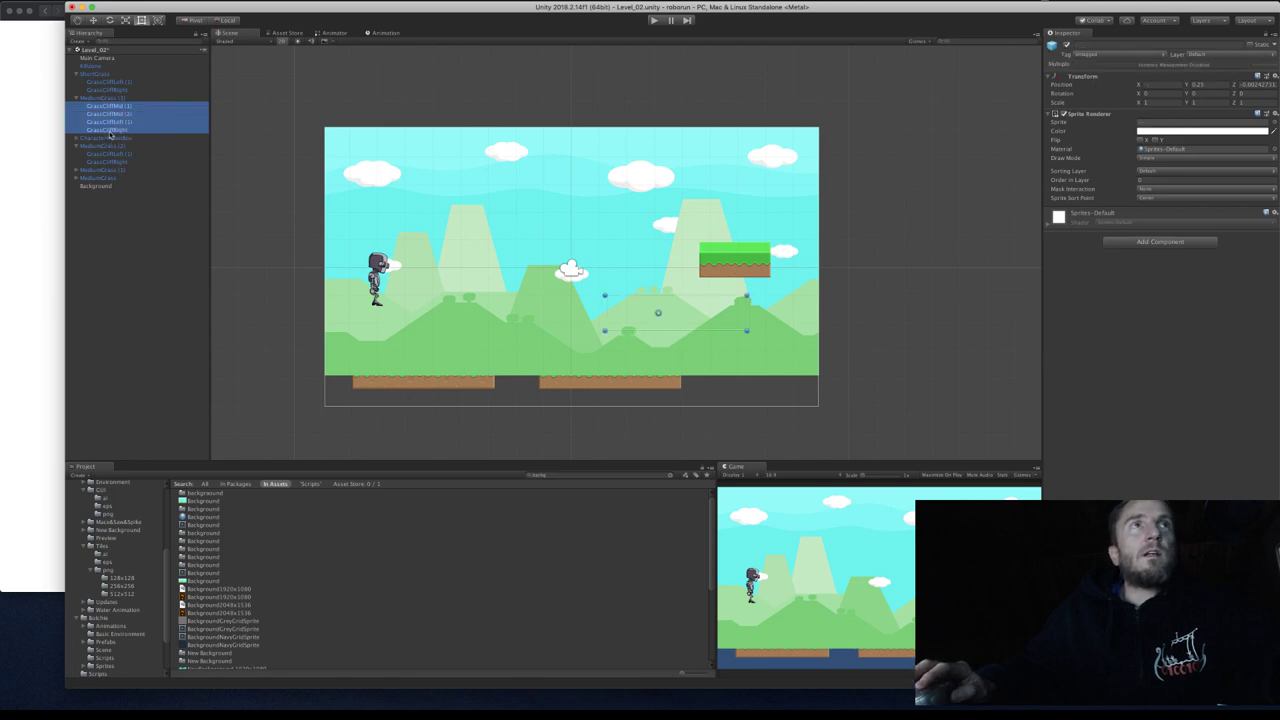
{"action": "left_click", "coordinate": [1160, 172]}
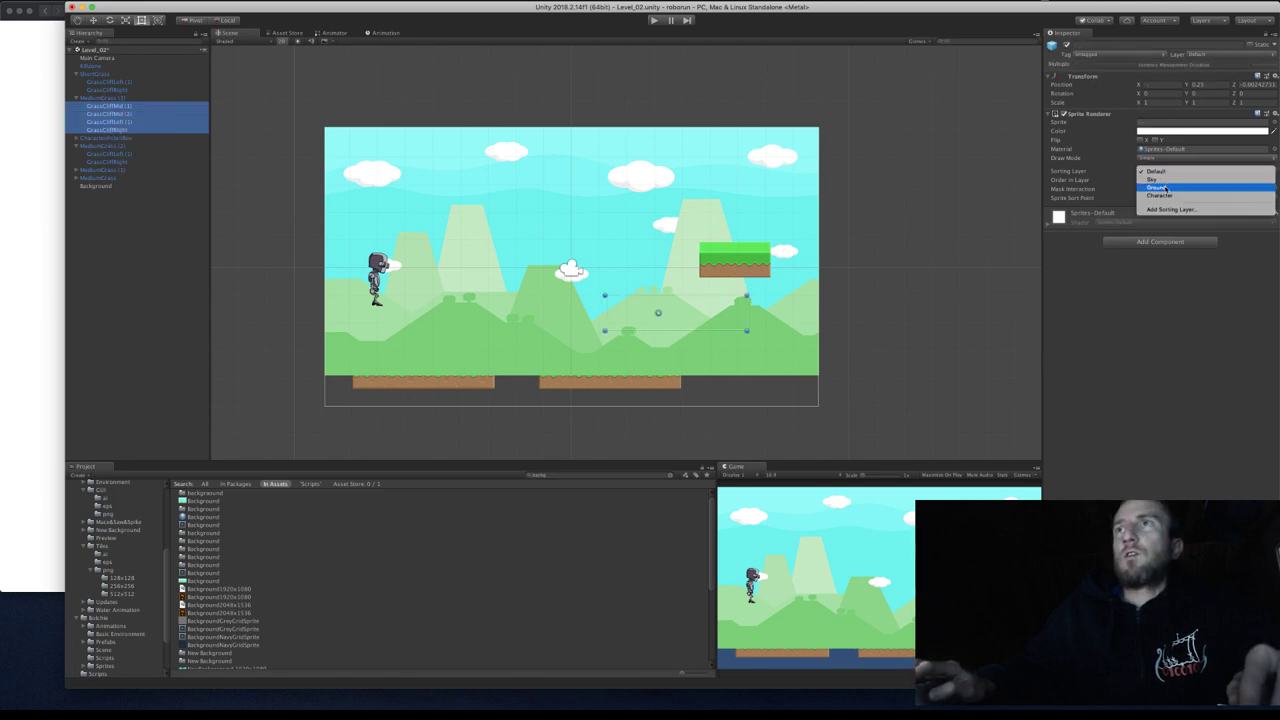
{"action": "left_click", "coordinate": [1165, 189]}
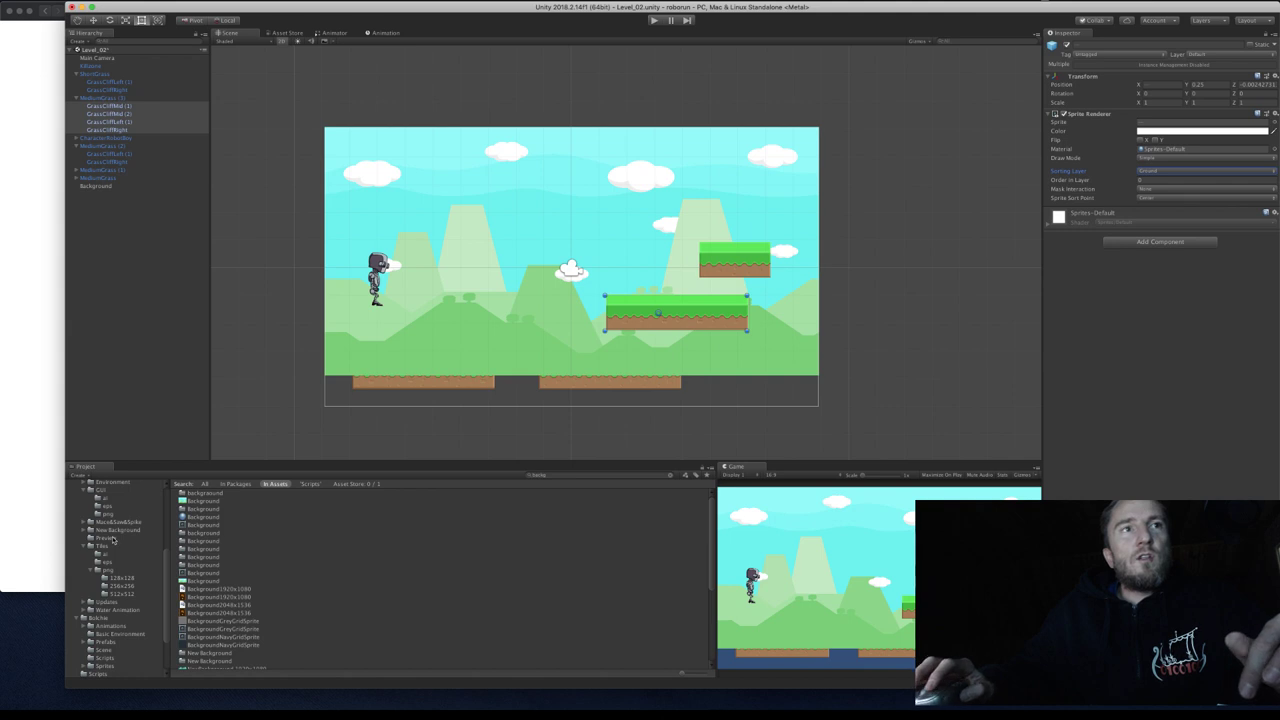
Set the sorting layer of all four GrassCliff sprites in the MediumGrass prefab from the _Prefabs folder to Ground.
{"action": "scroll", "coordinate": [98, 498], "scroll_direction": "up", "scroll_amount": 5}
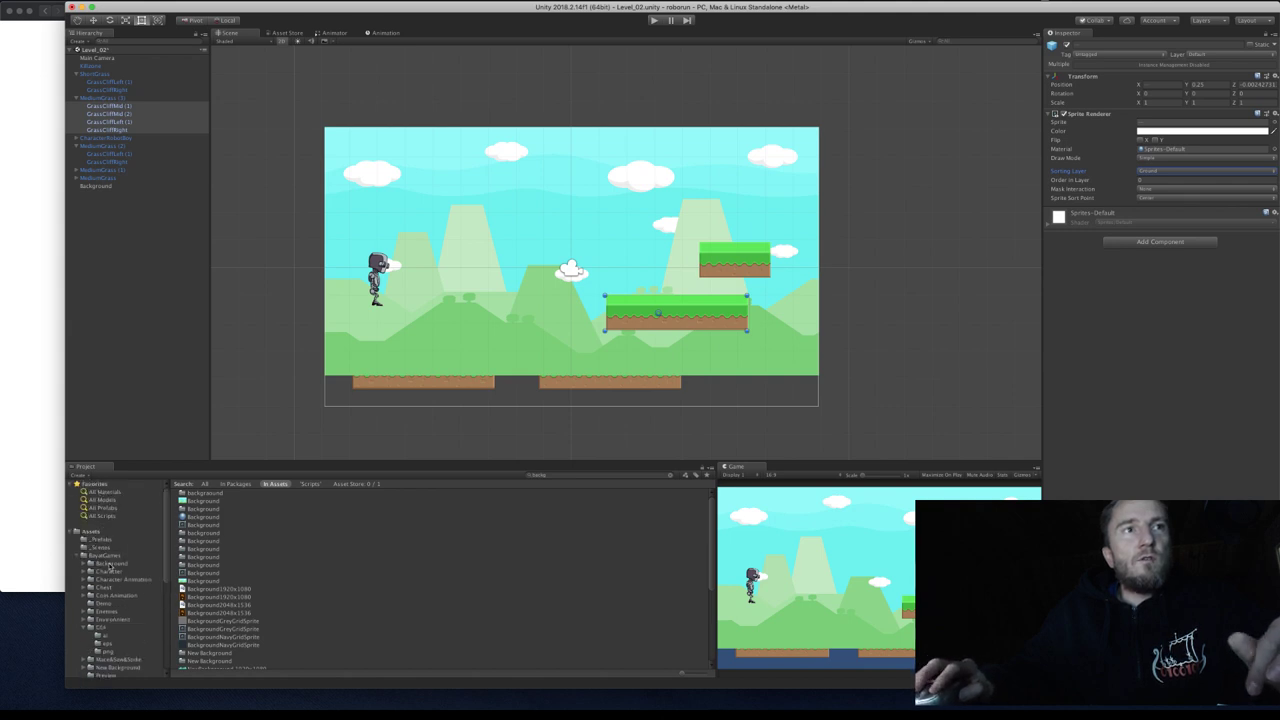
{"action": "left_click", "coordinate": [100, 539]}
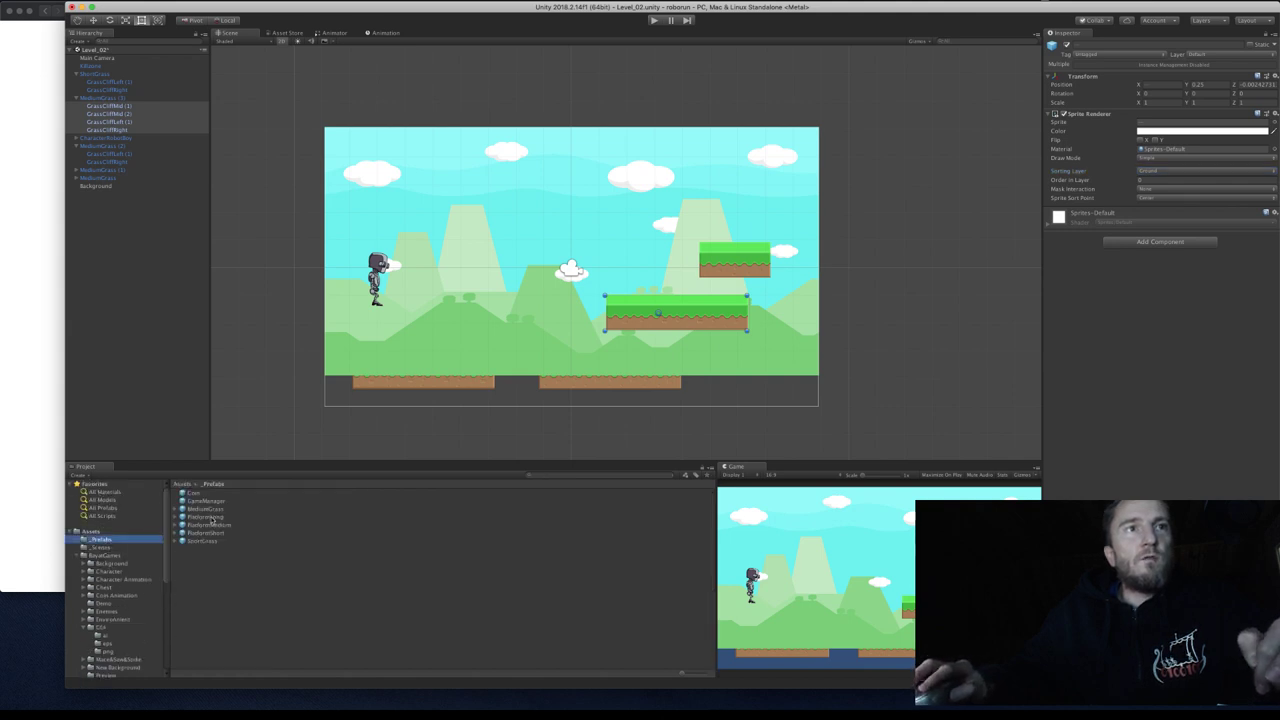
{"action": "left_click", "coordinate": [205, 509]}
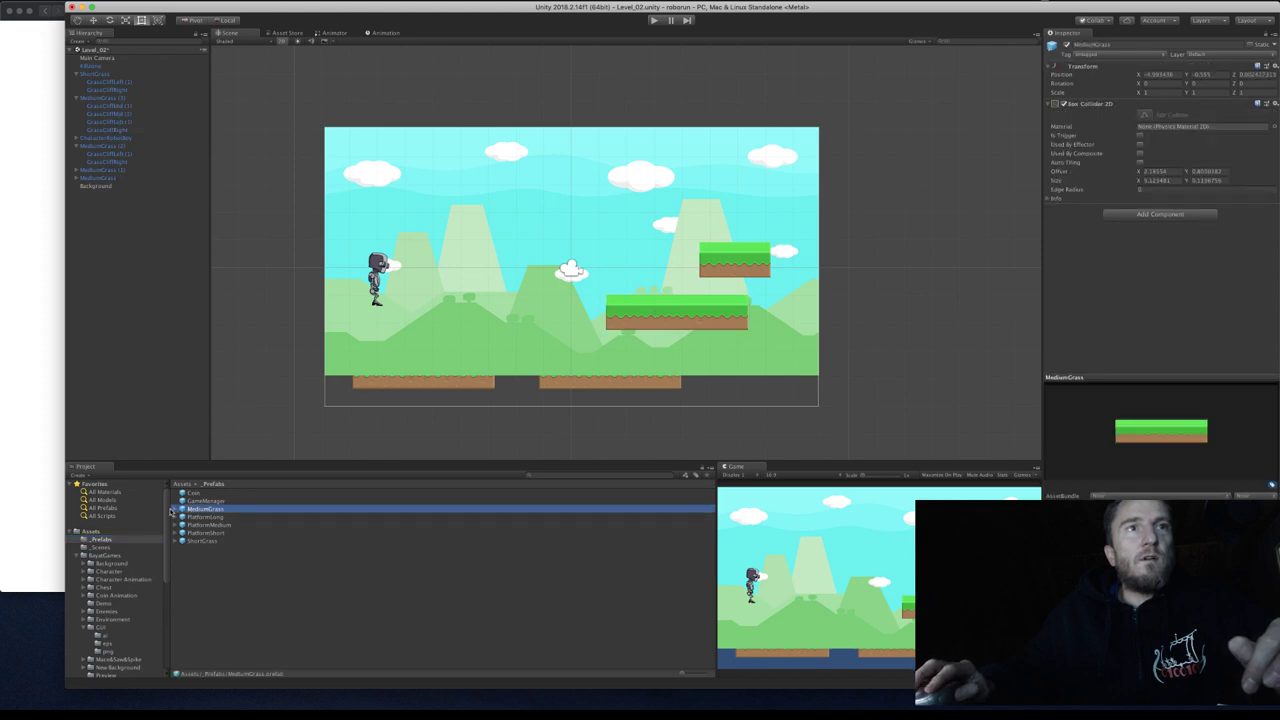
{"action": "left_click", "coordinate": [174, 509]}
{"action": "left_click", "coordinate": [222, 517]}
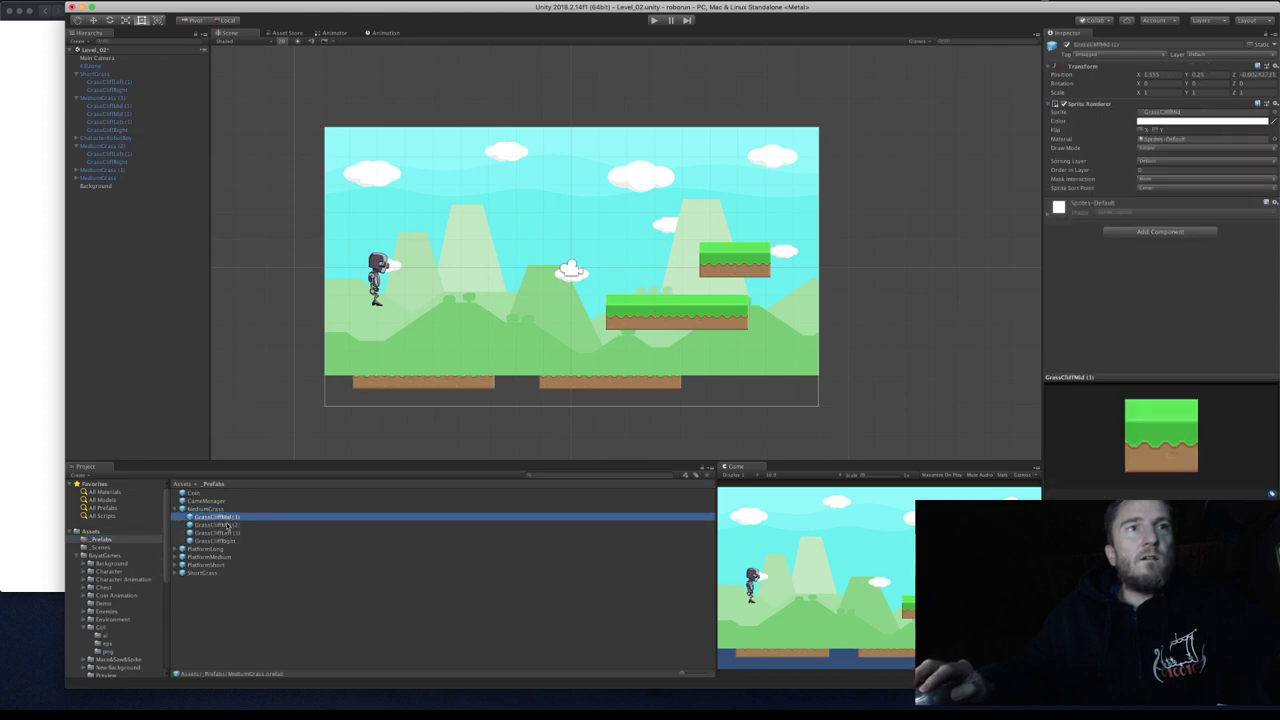
{"action": "left_click", "coordinate": [224, 540], "text": "shift"}
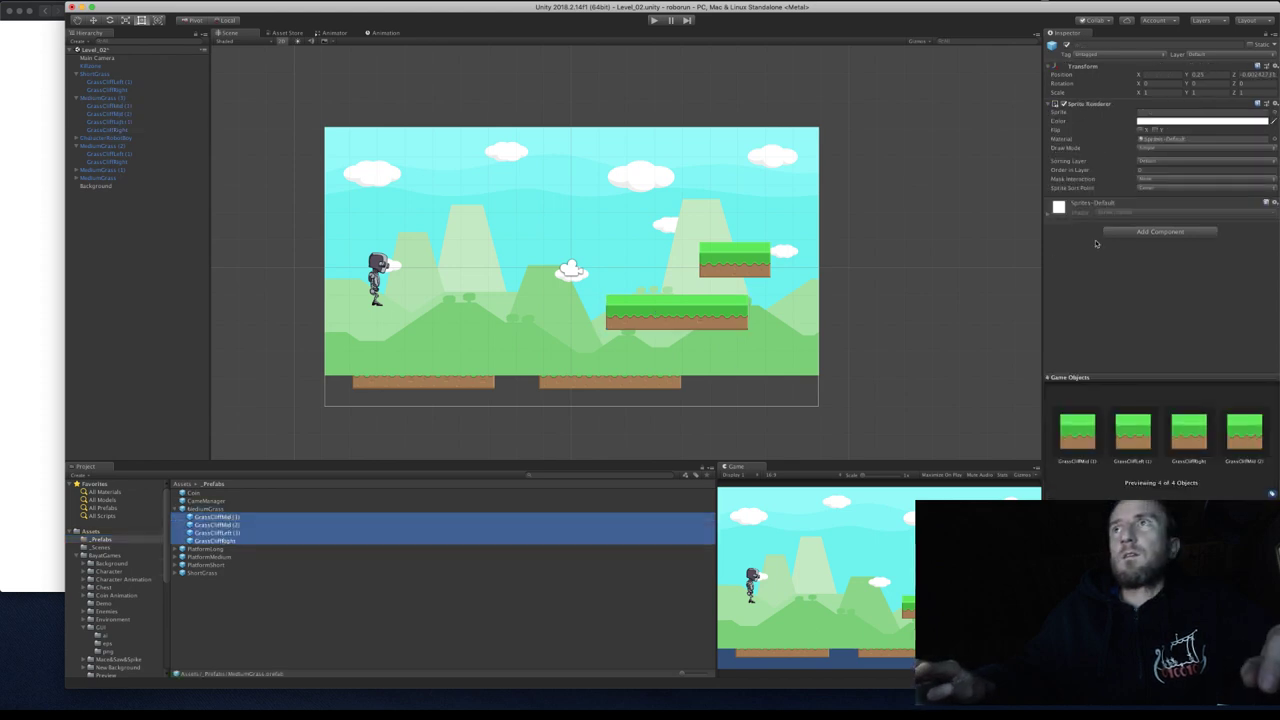
{"action": "left_click", "coordinate": [1150, 162]}
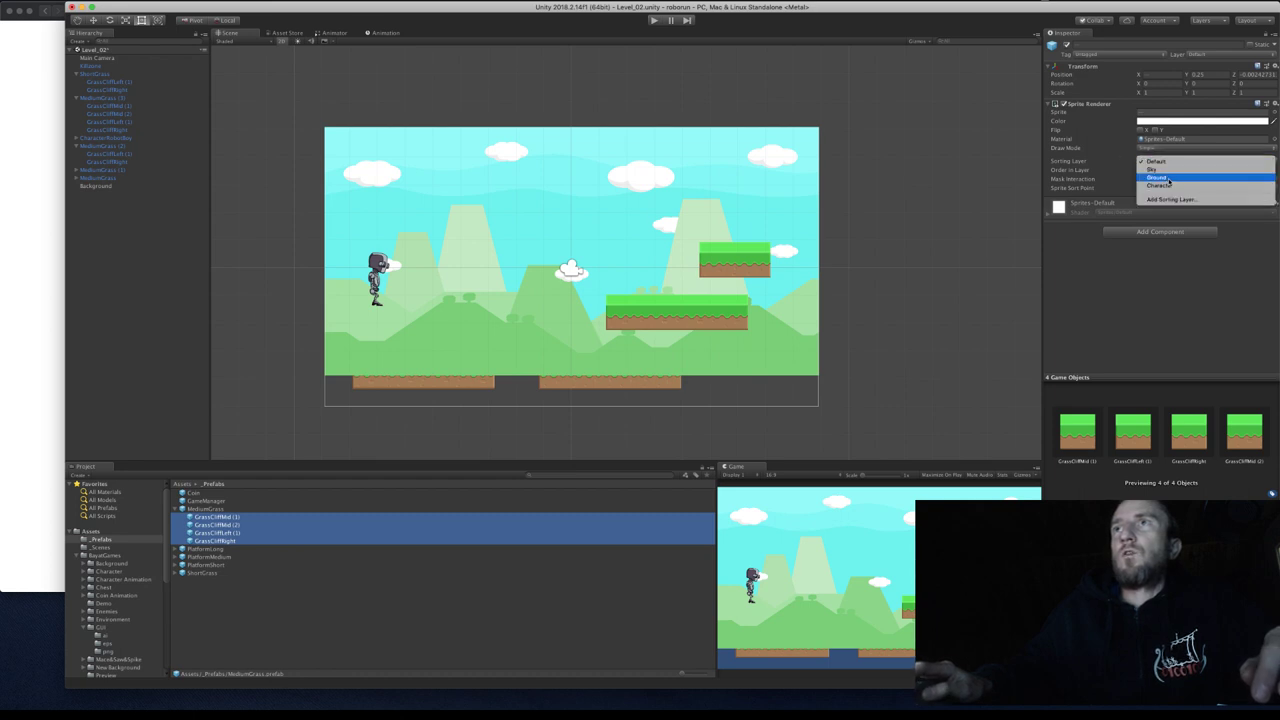
{"action": "left_click", "coordinate": [1157, 177]}
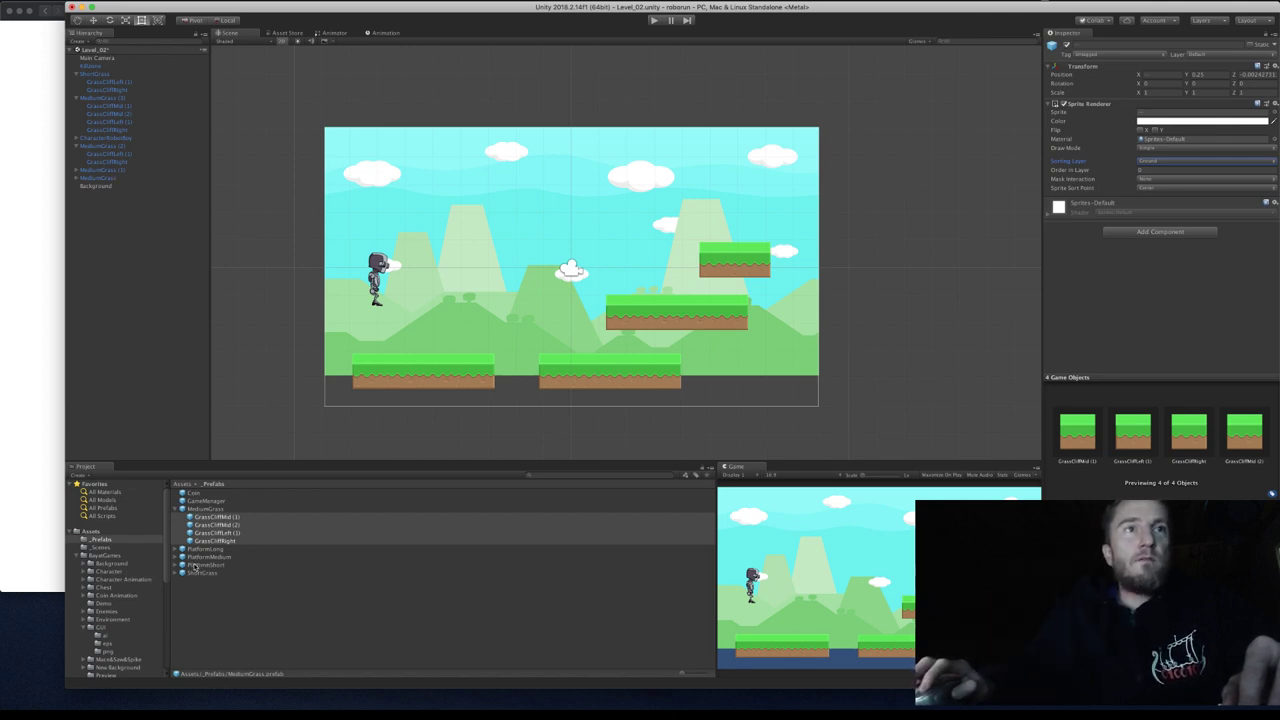
Set the sorting layer of both GrassCliff sprites in the ShortGrass prefab asset to Ground.
{"action": "left_click", "coordinate": [177, 572]}
{"action": "left_click", "coordinate": [211, 581]}
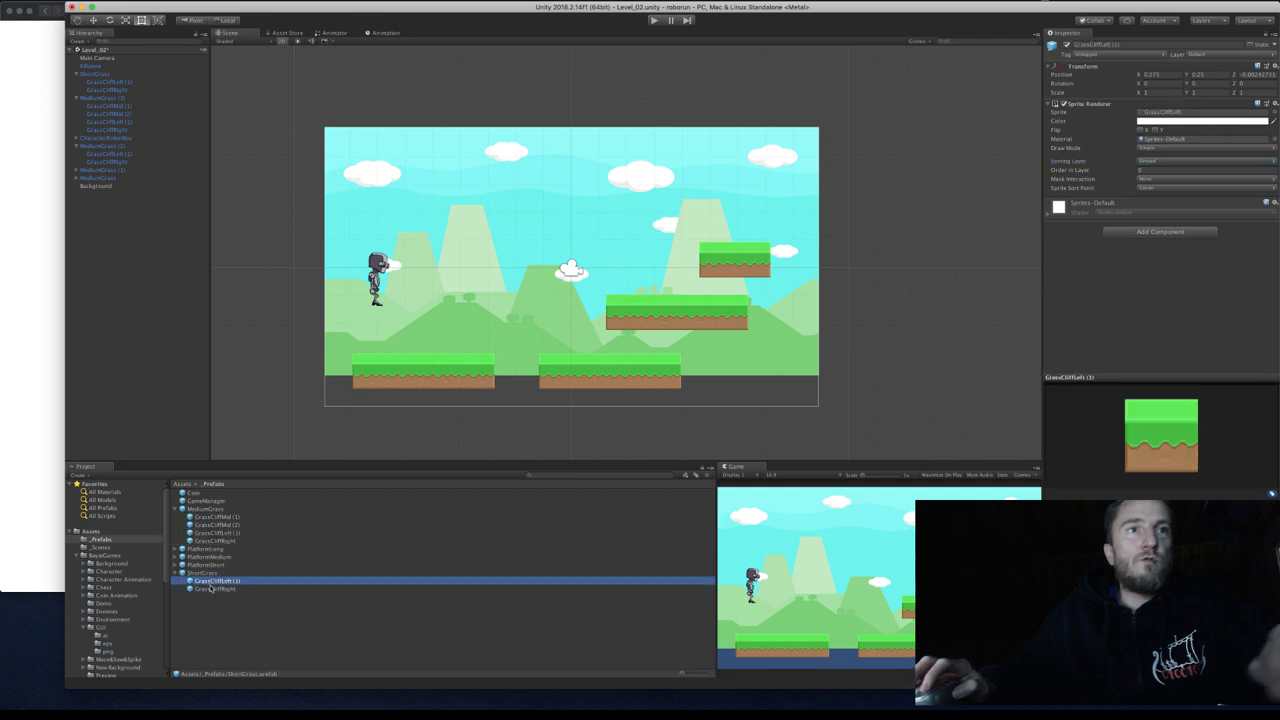
{"action": "left_click", "coordinate": [211, 589], "text": "shift"}
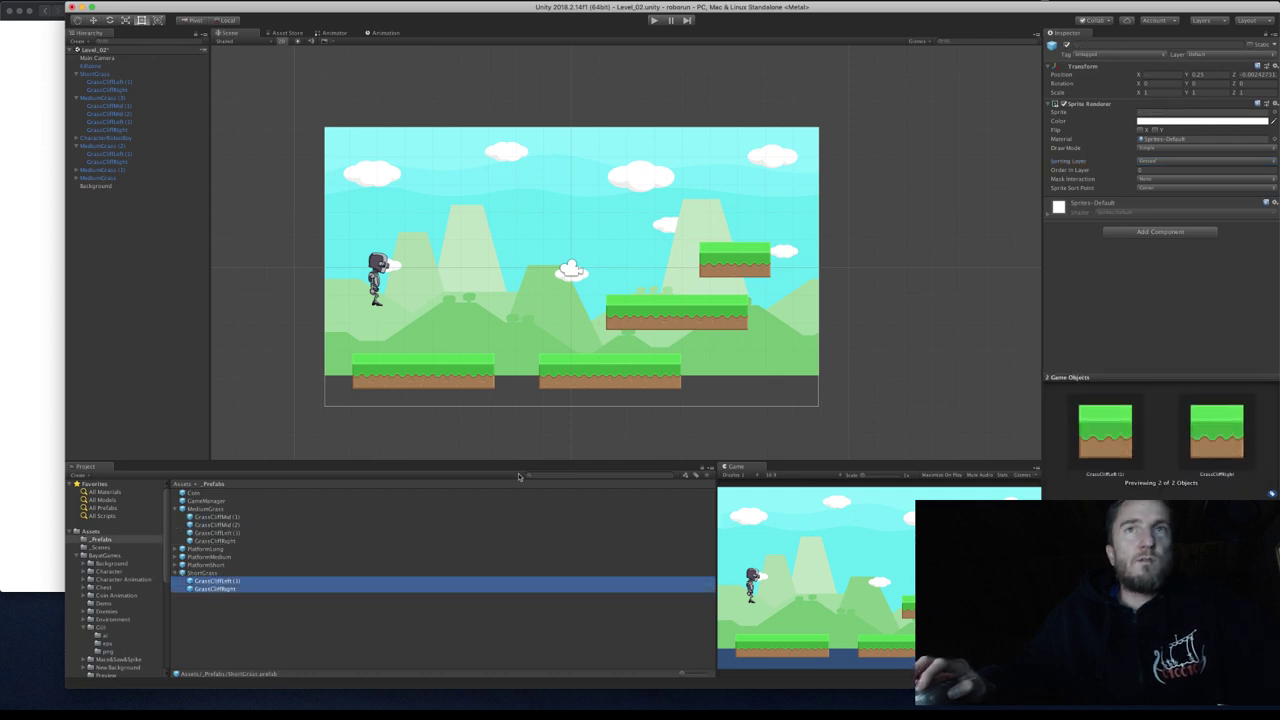
{"action": "left_click", "coordinate": [1155, 162]}
{"action": "left_click", "coordinate": [1160, 177]}
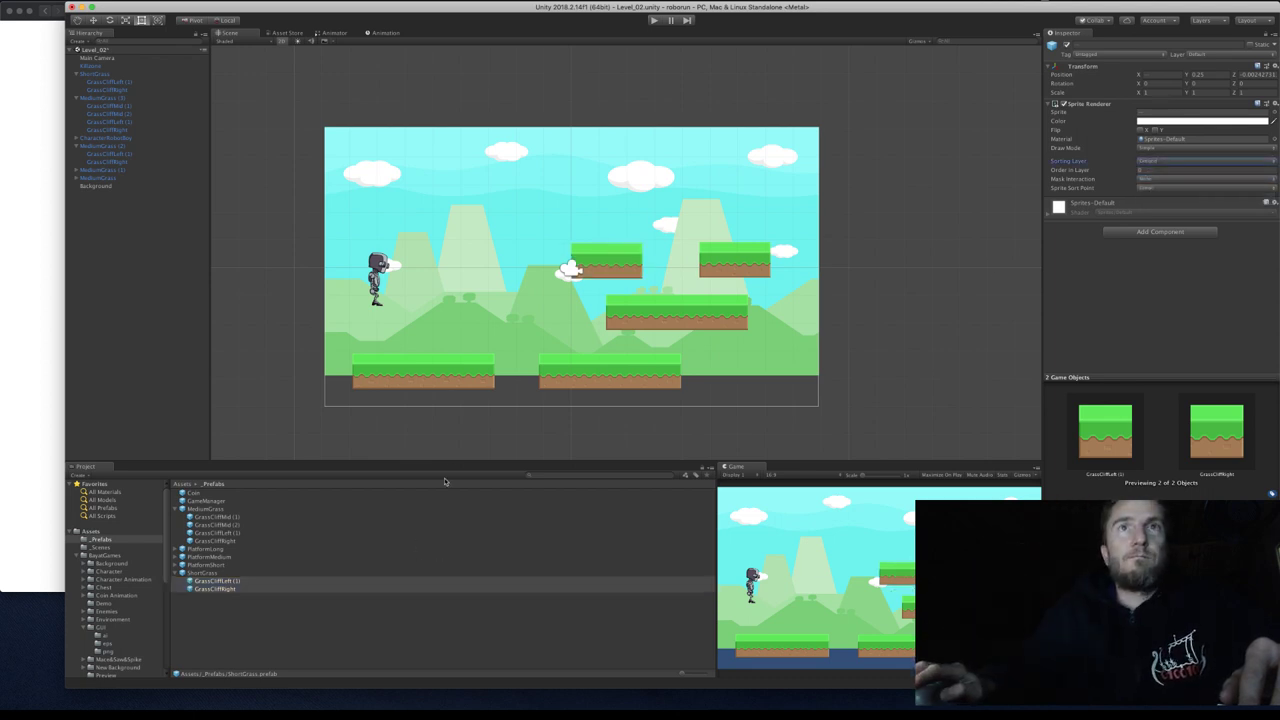
Play-test the level by running and jumping the robot between the grass platforms, and stop the game.
{"action": "left_click", "coordinate": [655, 20]}
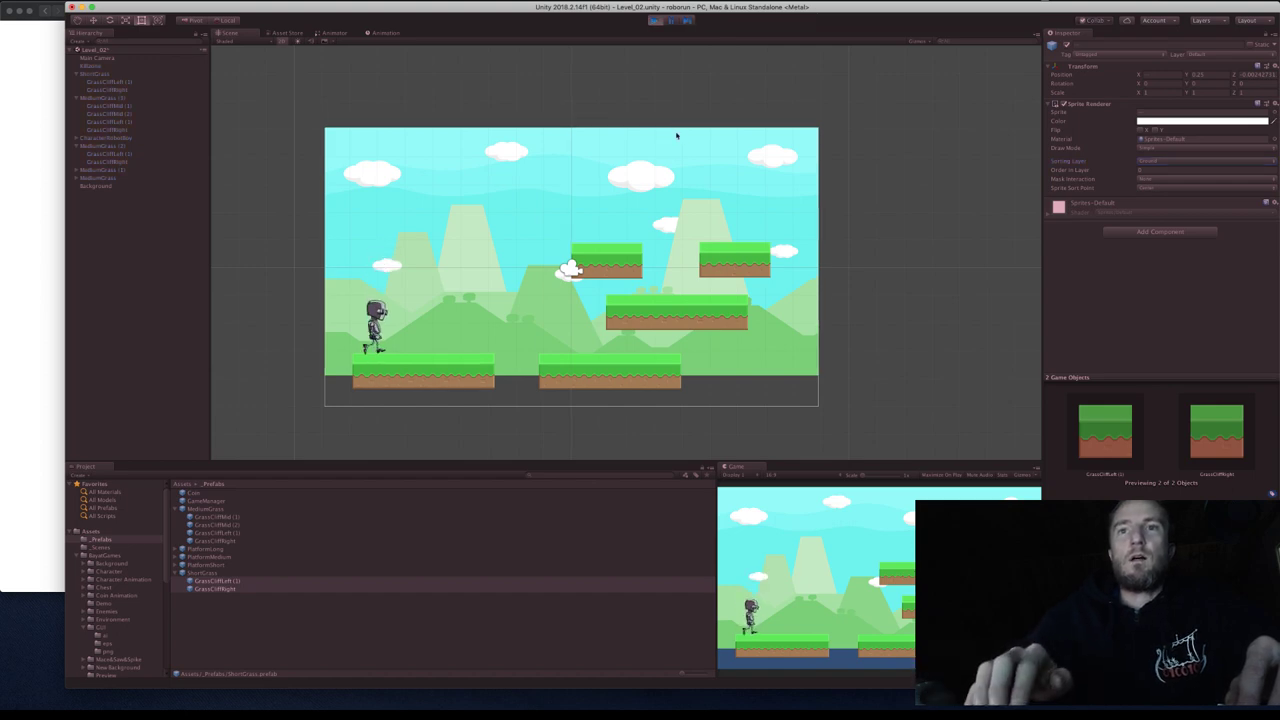
{"action": "key", "text": "Right"}
{"action": "key", "text": "space"}
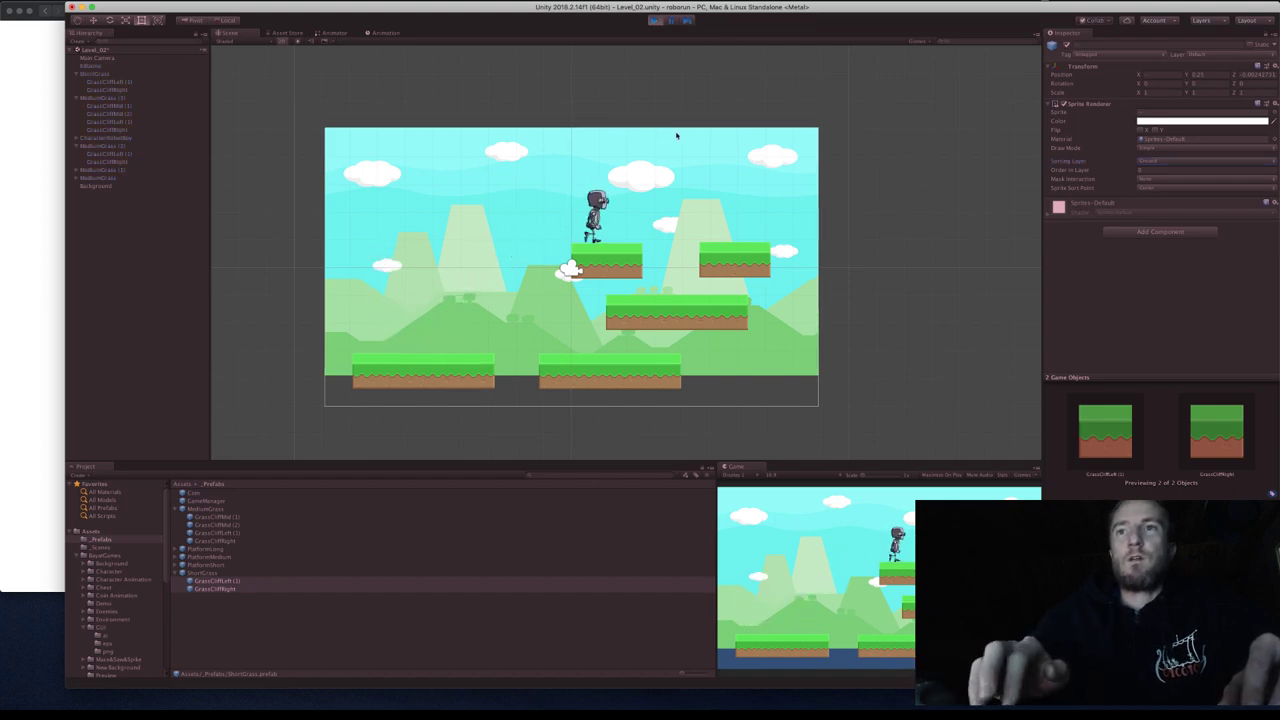
{"action": "key", "text": "space"}
{"action": "key", "text": "Left"}
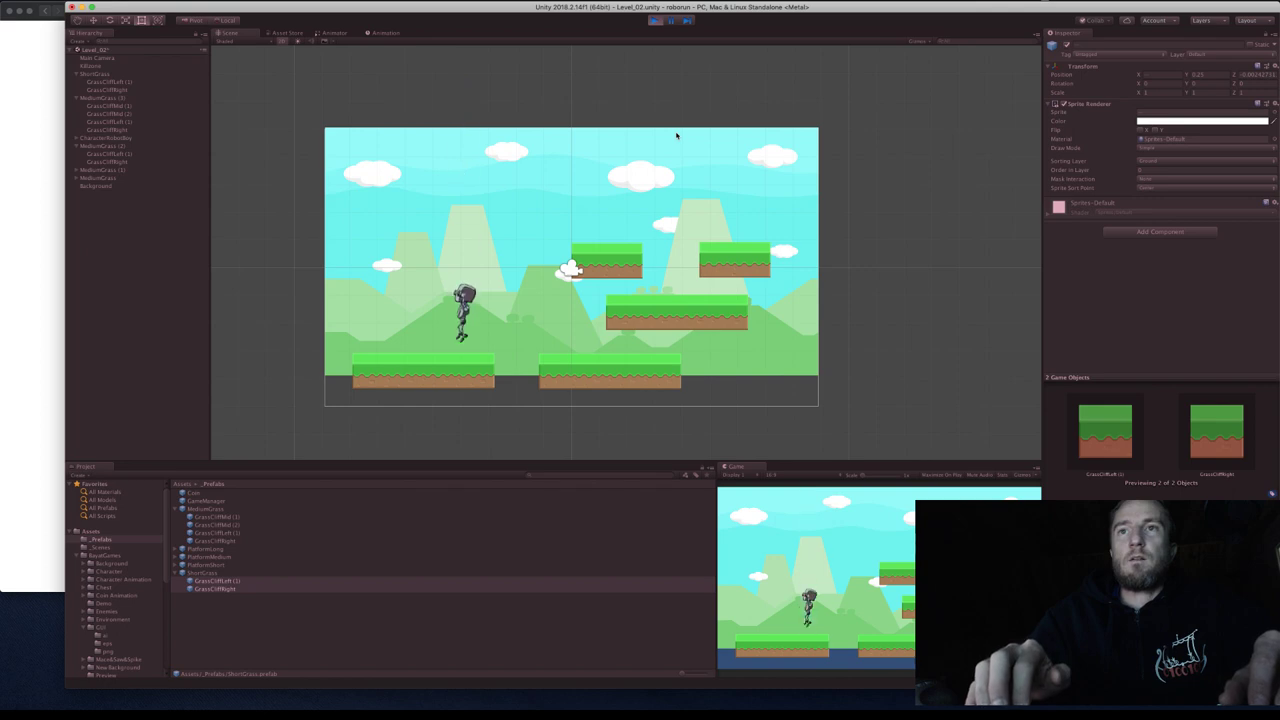
{"action": "key", "text": "Right"}
{"action": "key", "text": "space"}
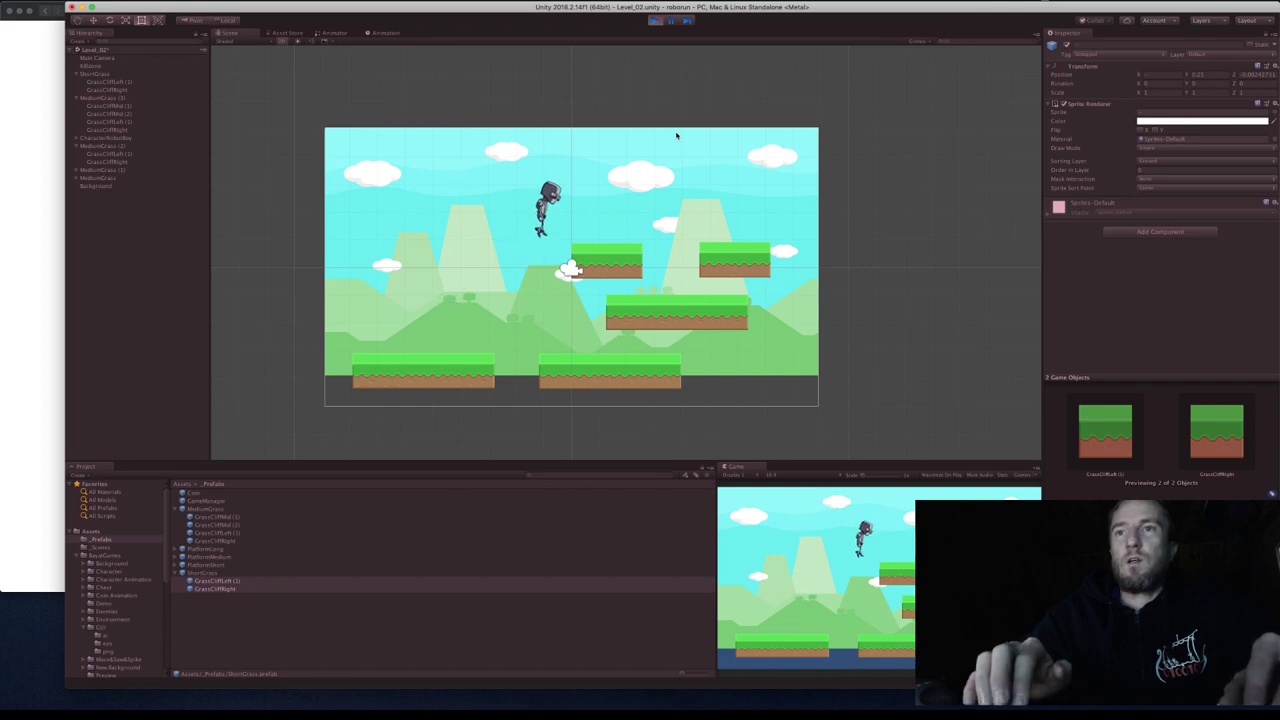
{"action": "key", "text": "space"}
{"action": "key", "text": "Left"}
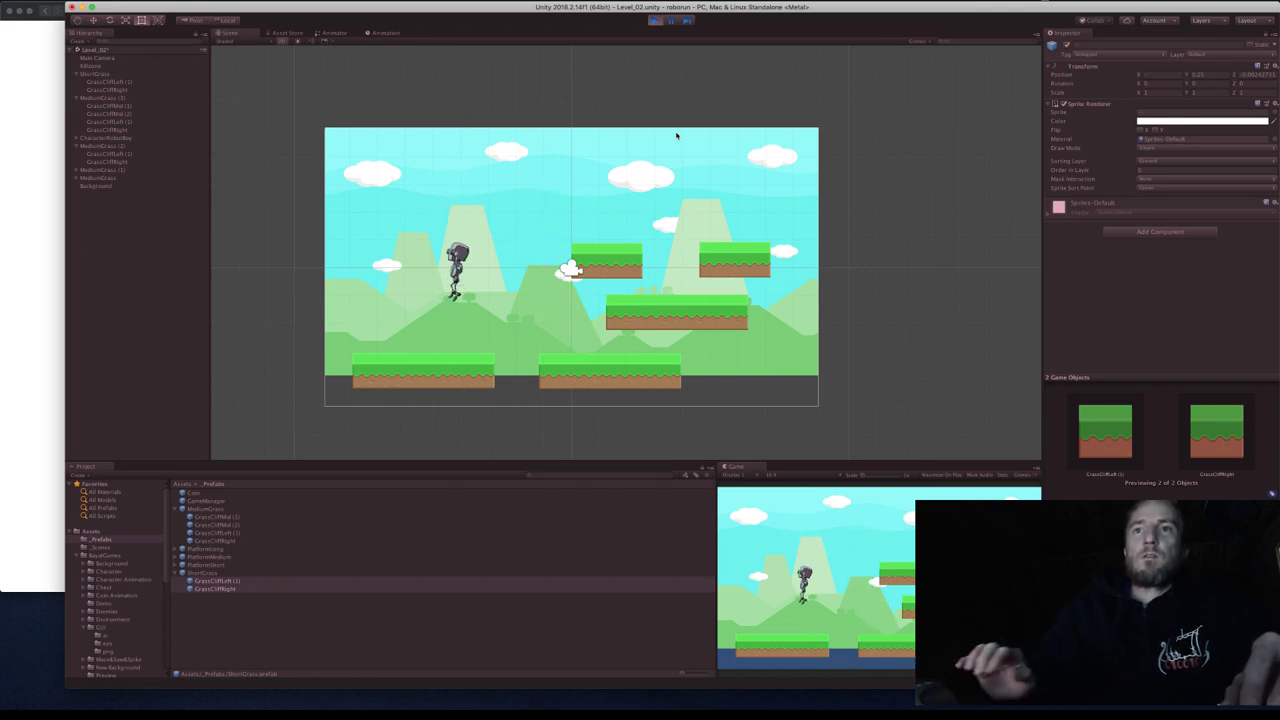
{"action": "key", "text": "Left"}
{"action": "key", "text": "Right"}
{"action": "key", "text": "space"}
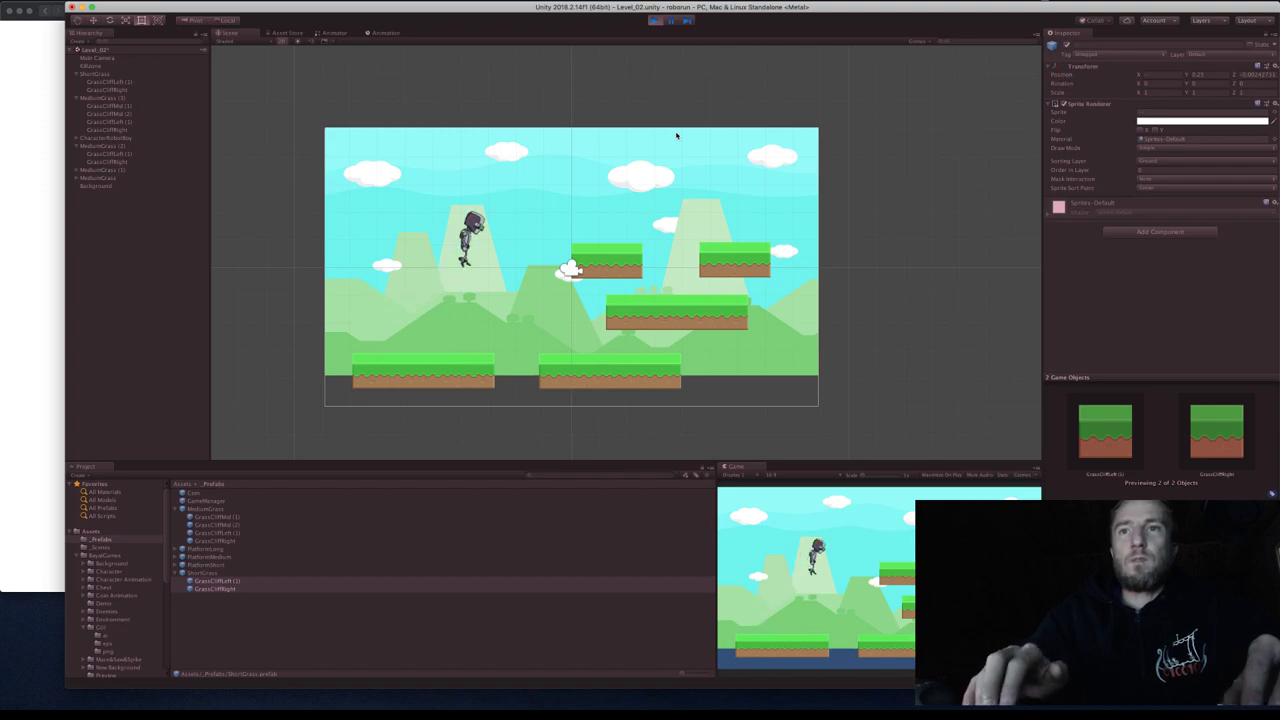
{"action": "left_click", "coordinate": [655, 20]}
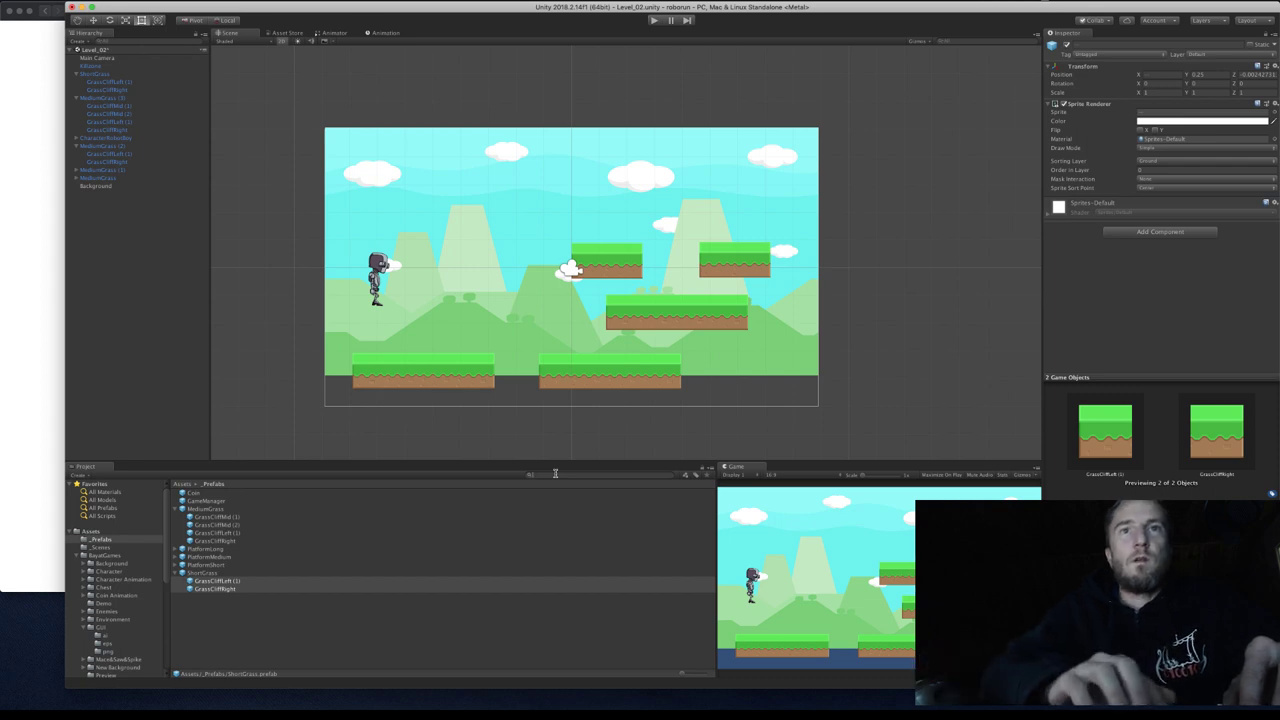
Search the project assets for coin and open the 2x folder inside Coin Animation's png folder.
{"action": "type", "text": "in"}
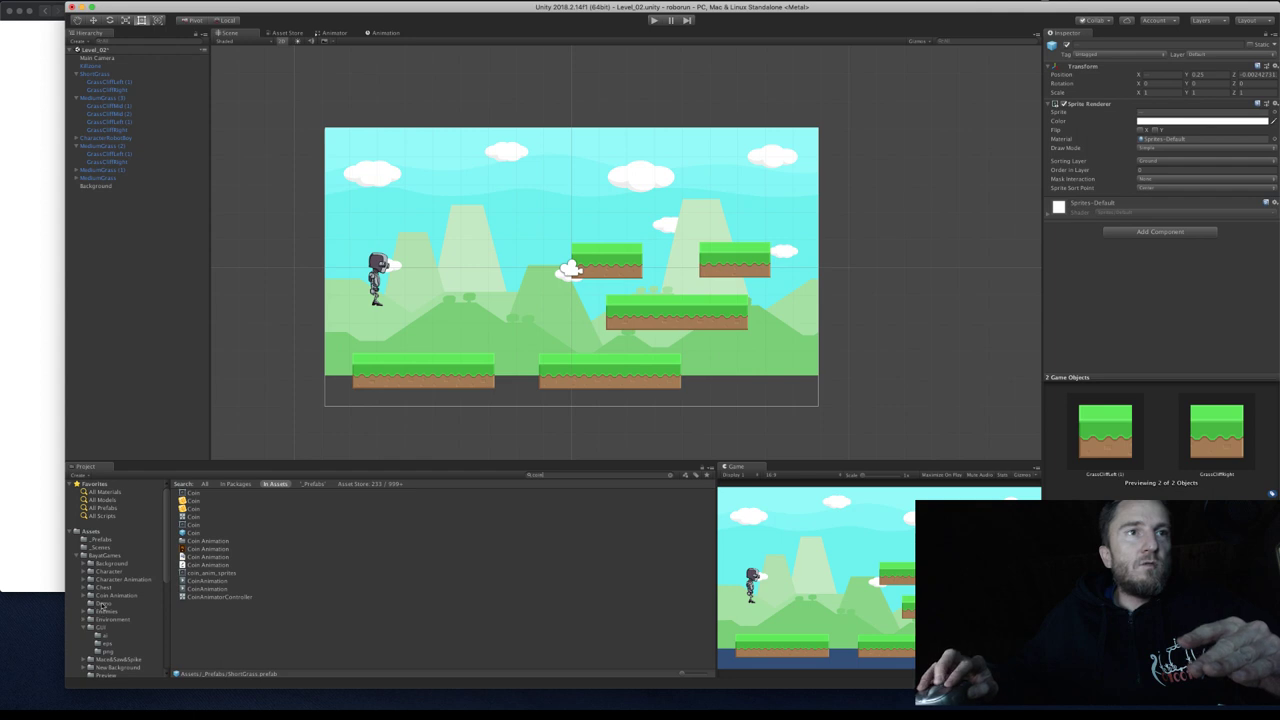
{"action": "left_click", "coordinate": [84, 595]}
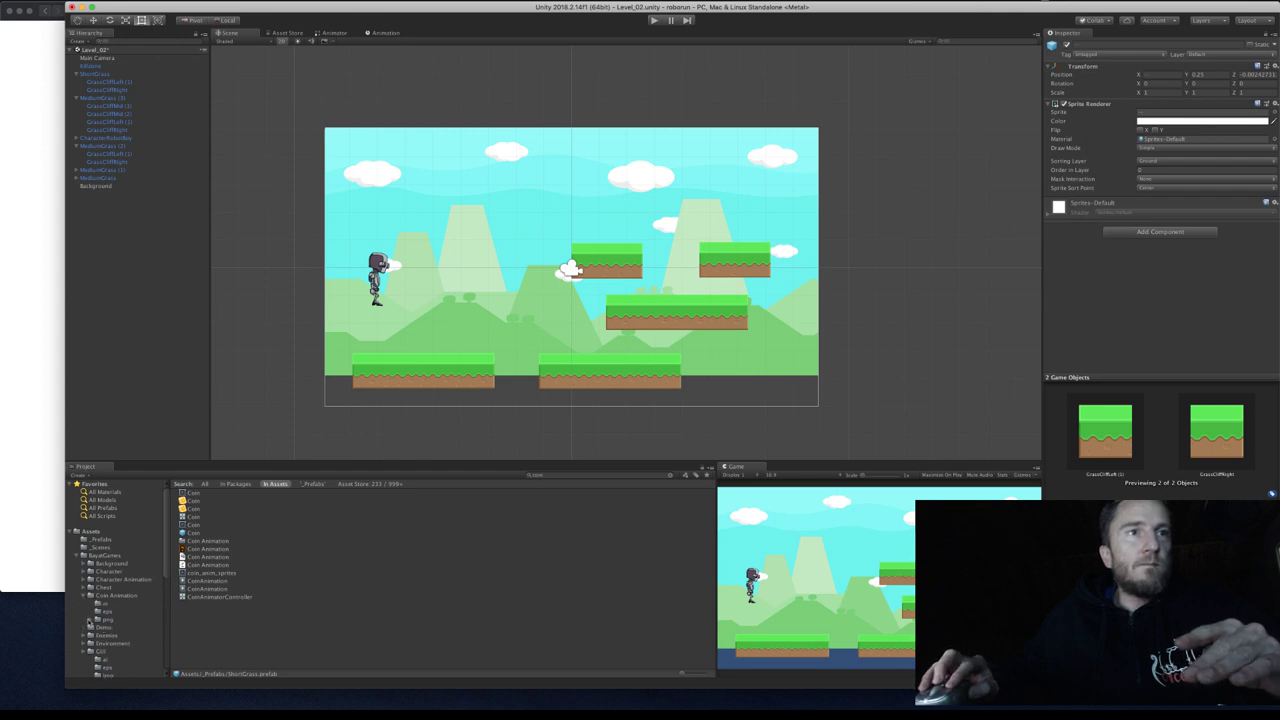
{"action": "left_click", "coordinate": [90, 619]}
{"action": "left_click", "coordinate": [108, 627]}
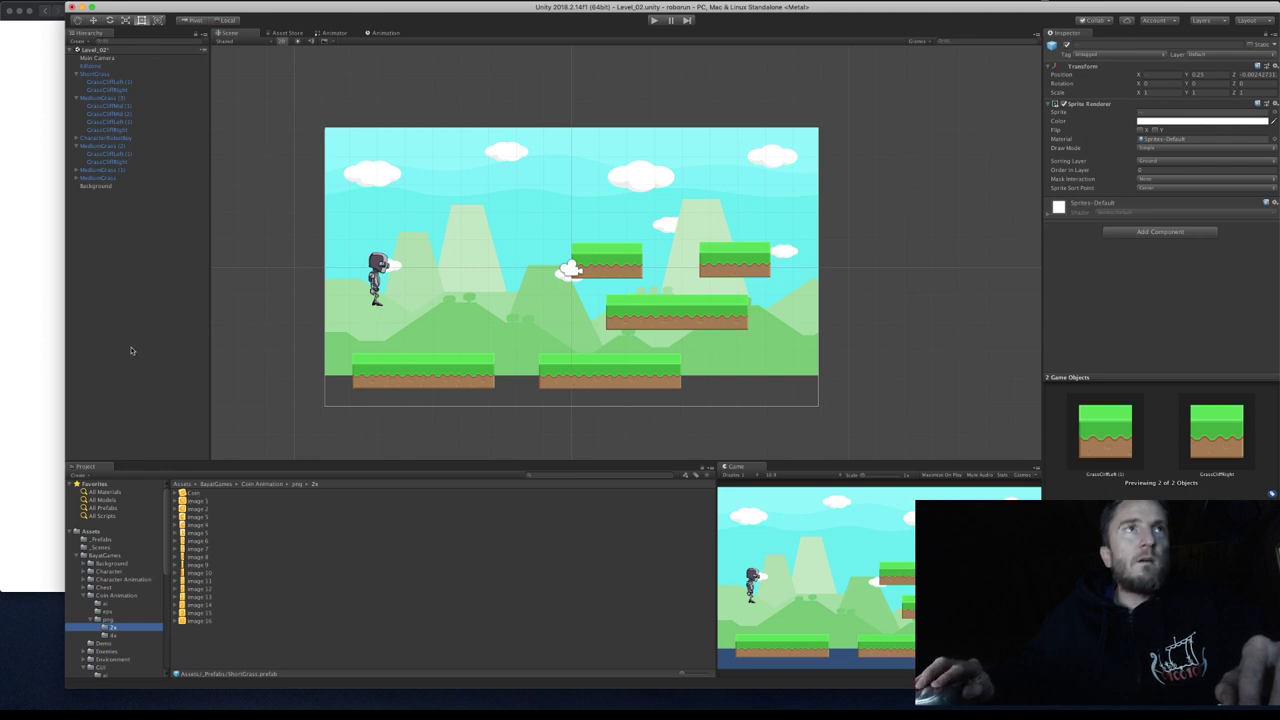
Add images 1 to 16 of the coin to the scene as one animated object, saving the animation as NewCoinAnimation.
{"action": "left_click", "coordinate": [197, 501]}
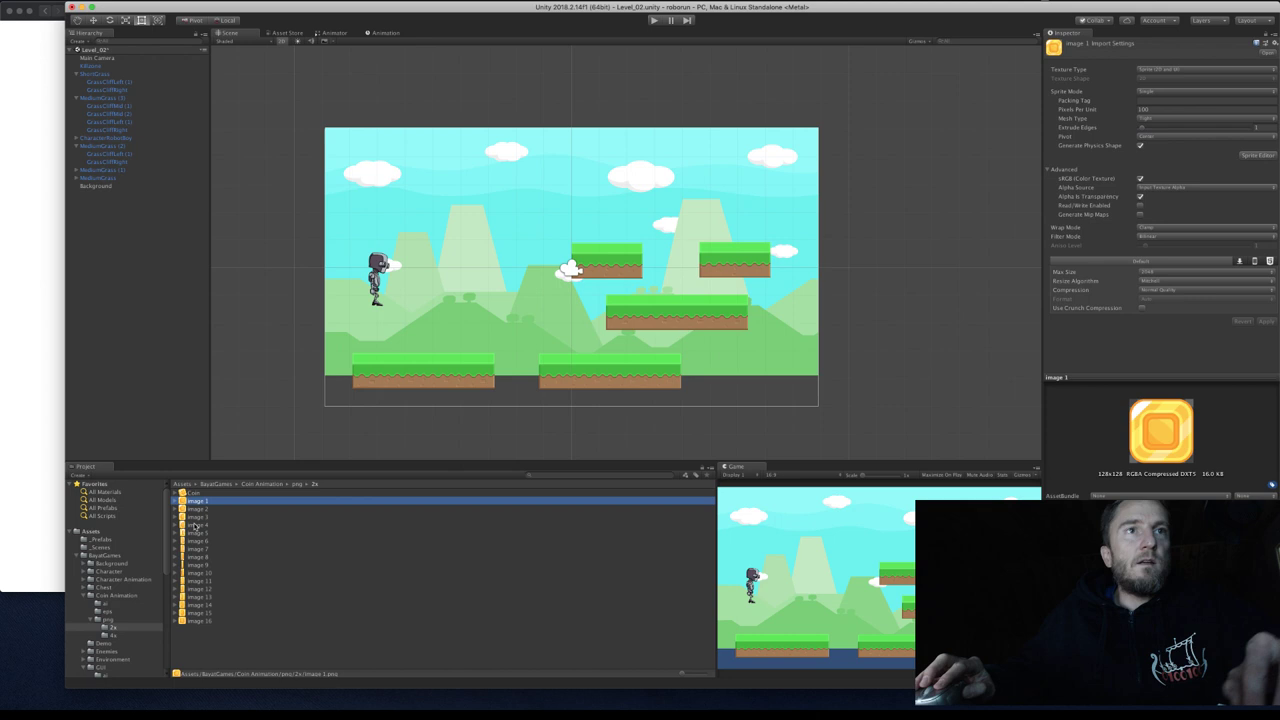
{"action": "left_click", "coordinate": [193, 621], "text": "shift"}
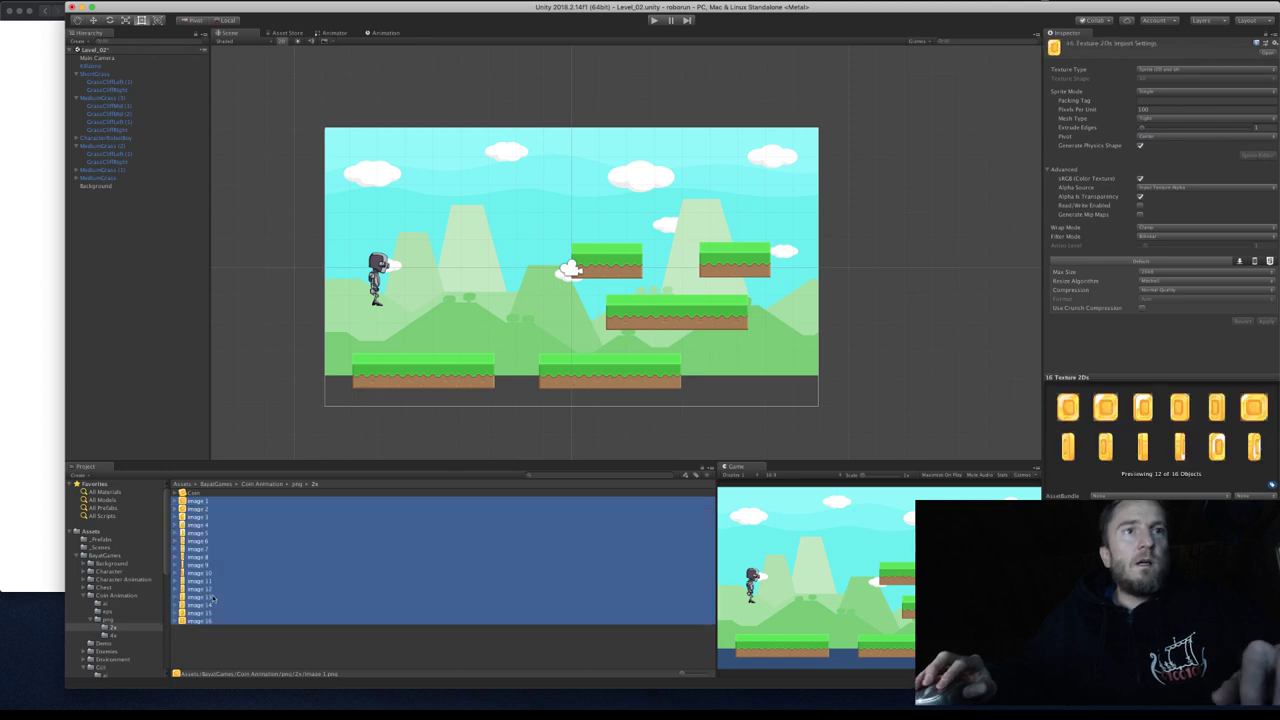
{"action": "left_click_drag", "start_coordinate": [204, 578], "coordinate": [105, 268]}
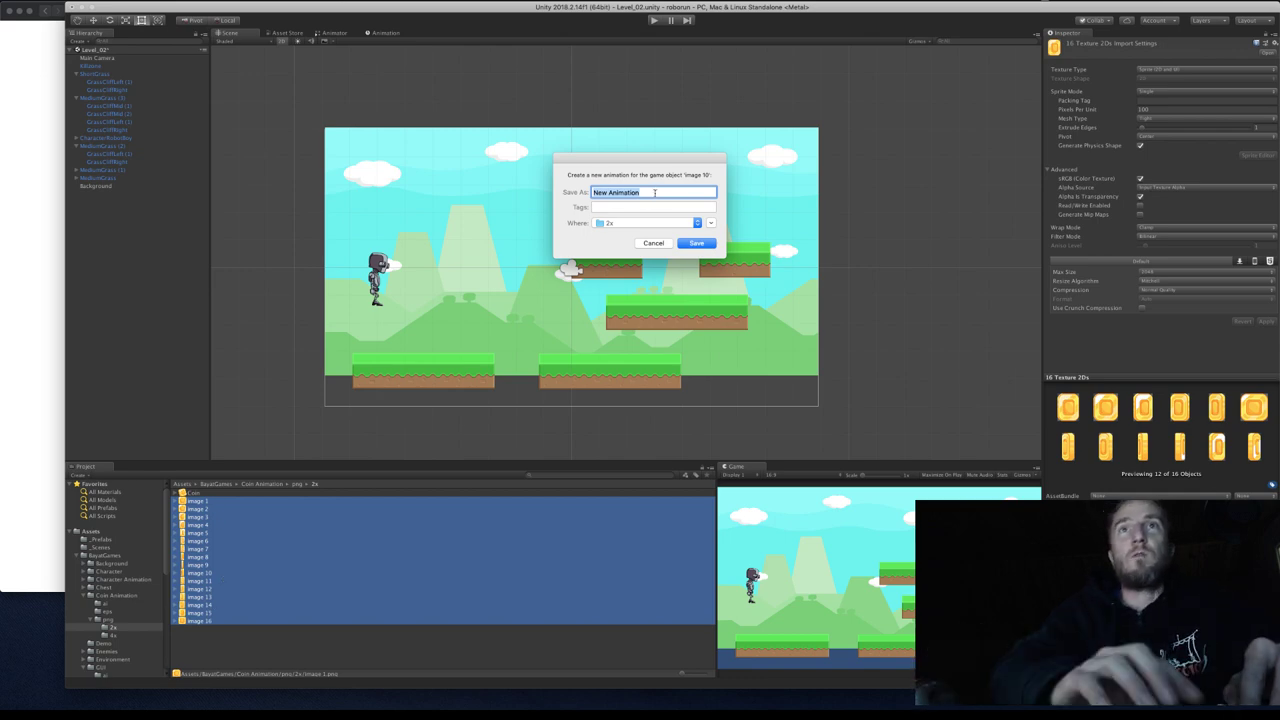
{"action": "type", "text": "New"}
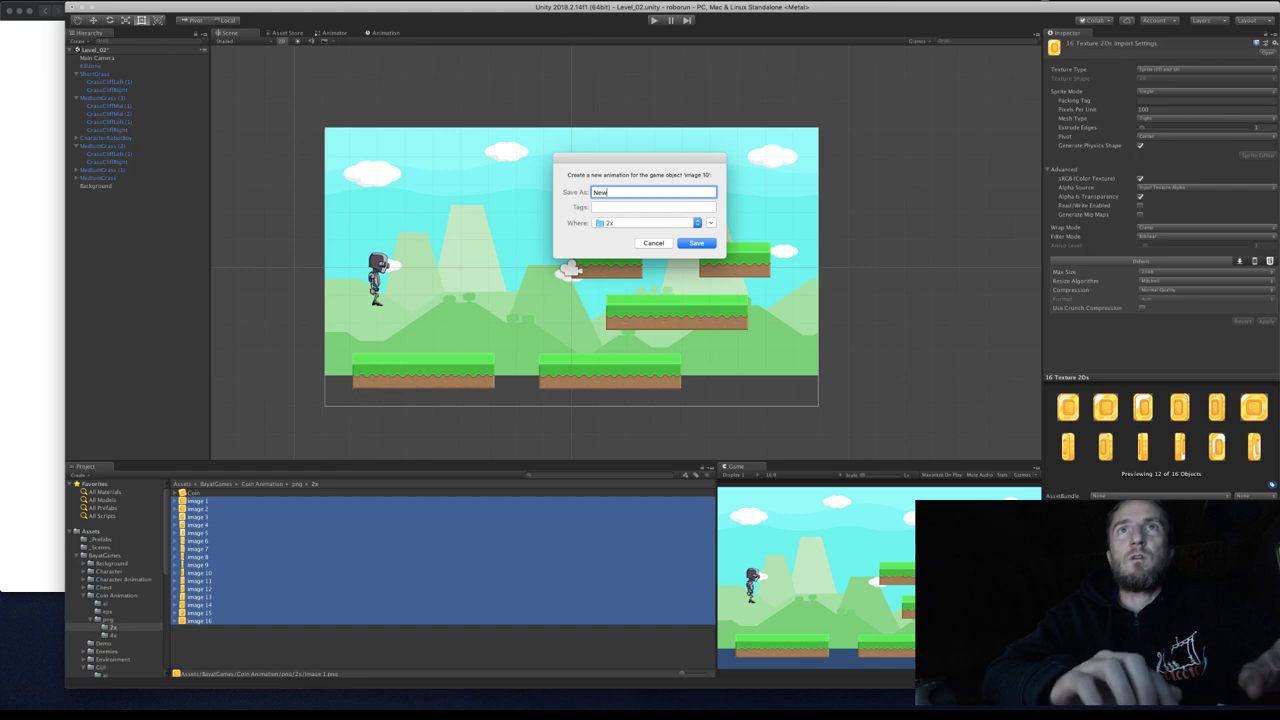
{"action": "type", "text": "Co"}
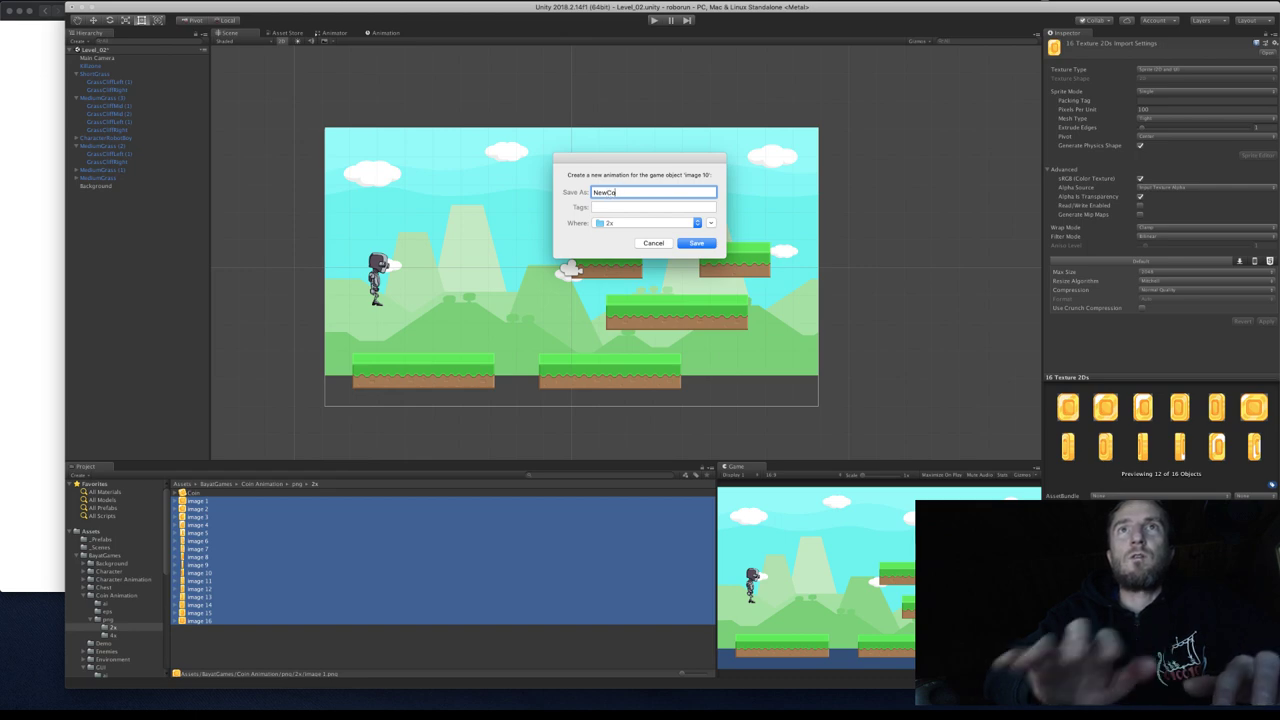
{"action": "type", "text": "inAnimation"}
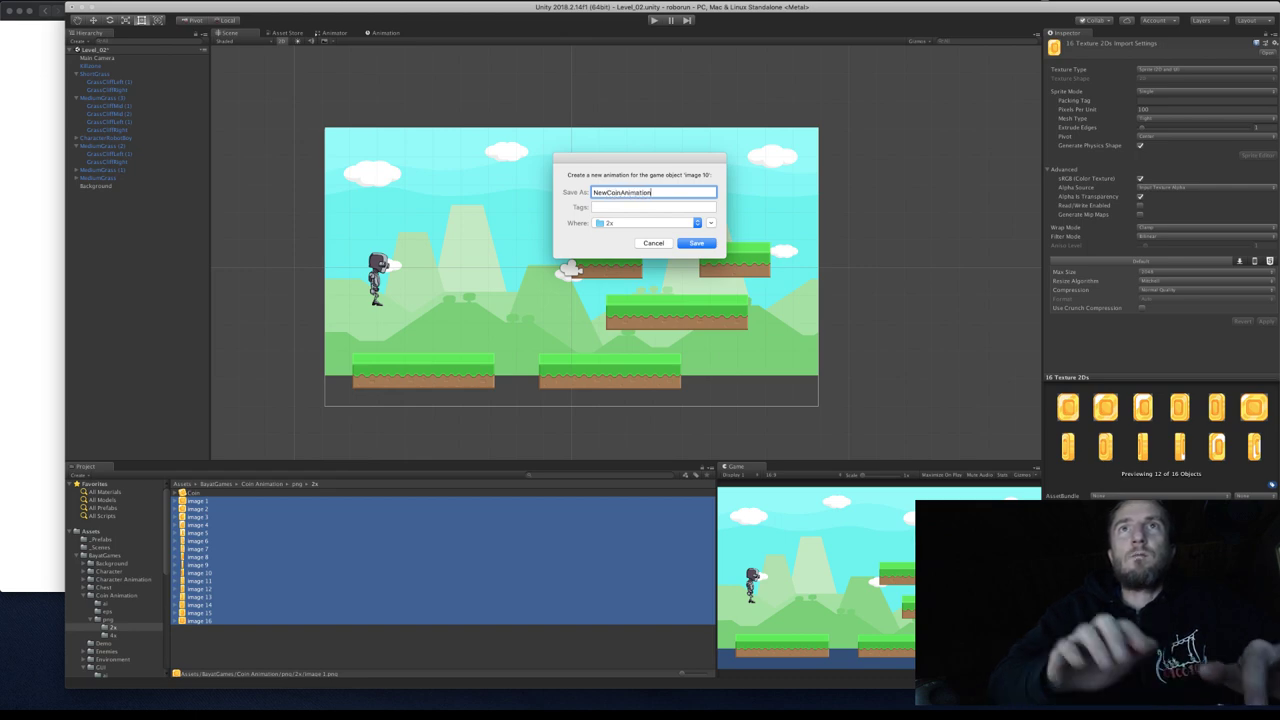
{"action": "left_click", "coordinate": [697, 243]}
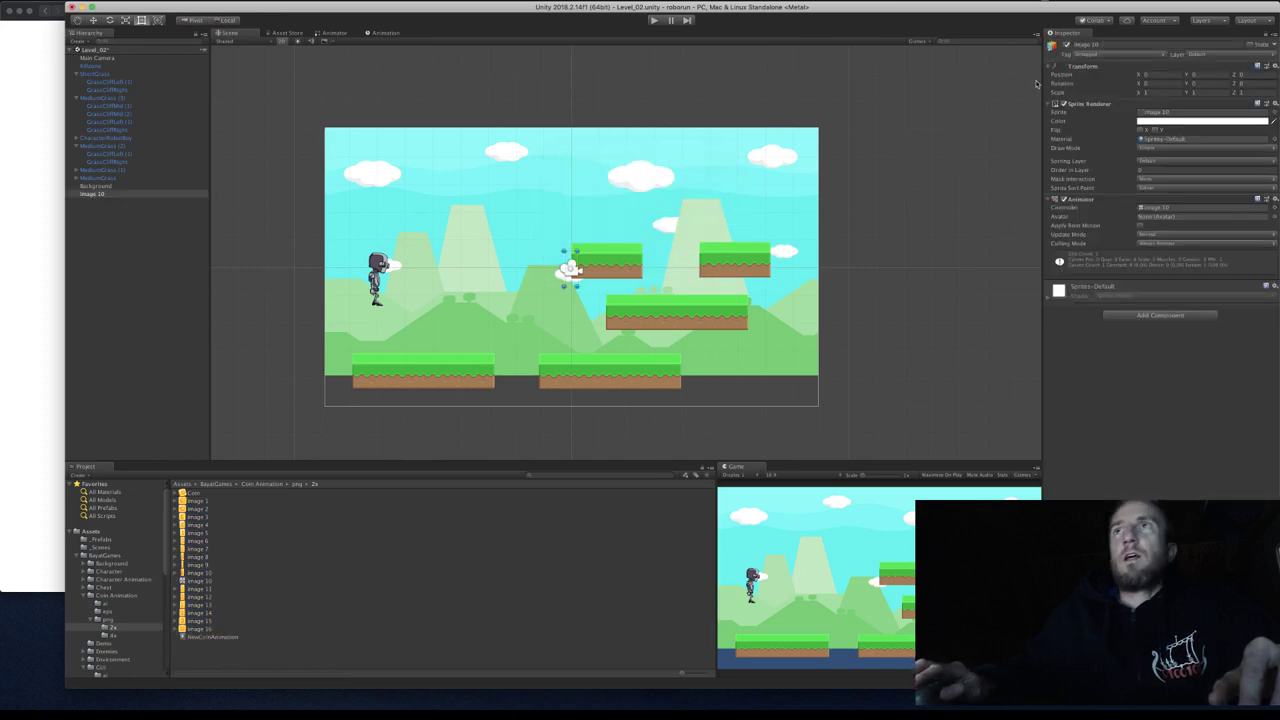
Rename the new animated coin object in the scene to NewCoin.
{"action": "left_click", "coordinate": [1110, 44]}
{"action": "type", "text": "NewCoin"}
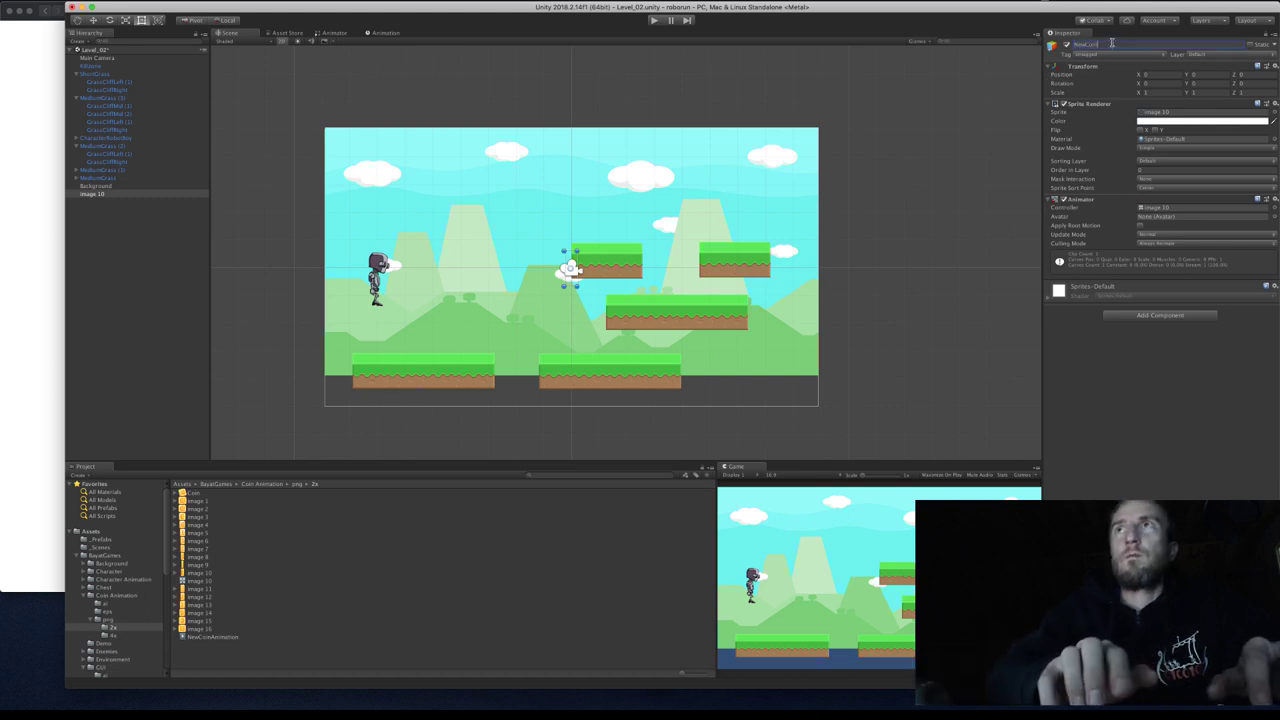
{"action": "key", "text": "Return"}
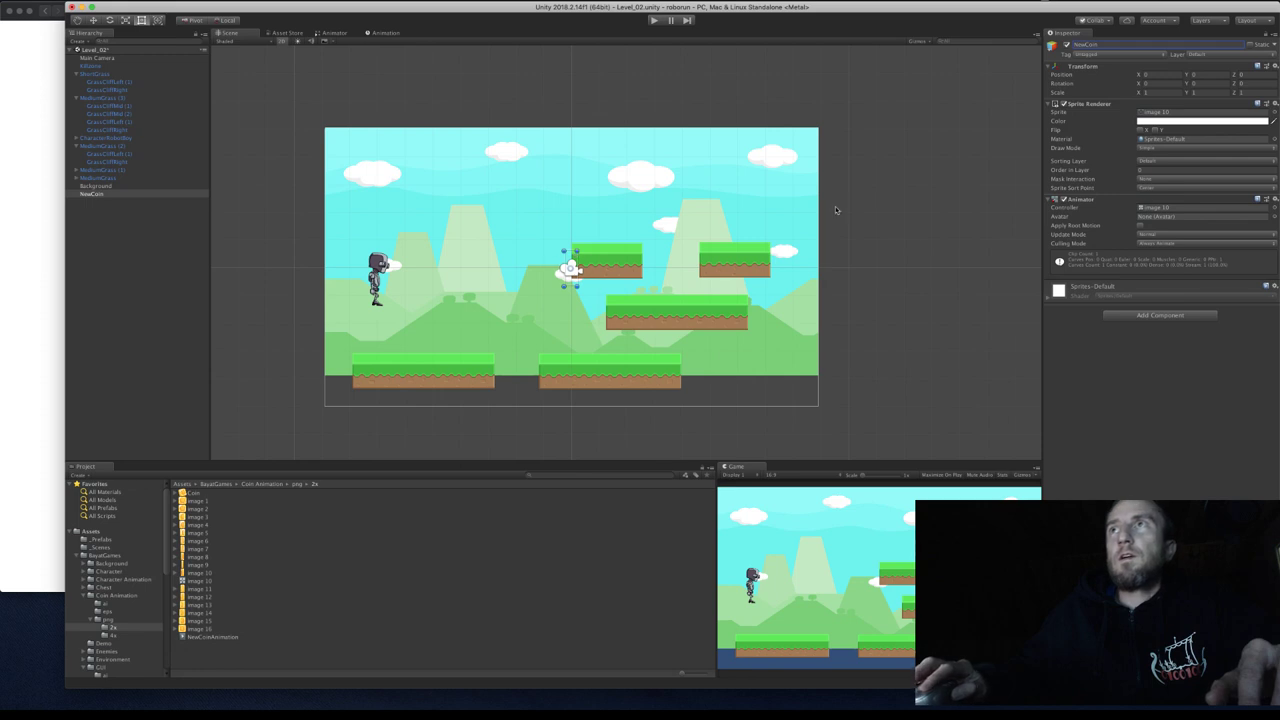
Assign the 4x coin sprite image 16 to NewCoin and set its sorting layer to Ground.
{"action": "left_click", "coordinate": [1274, 114]}
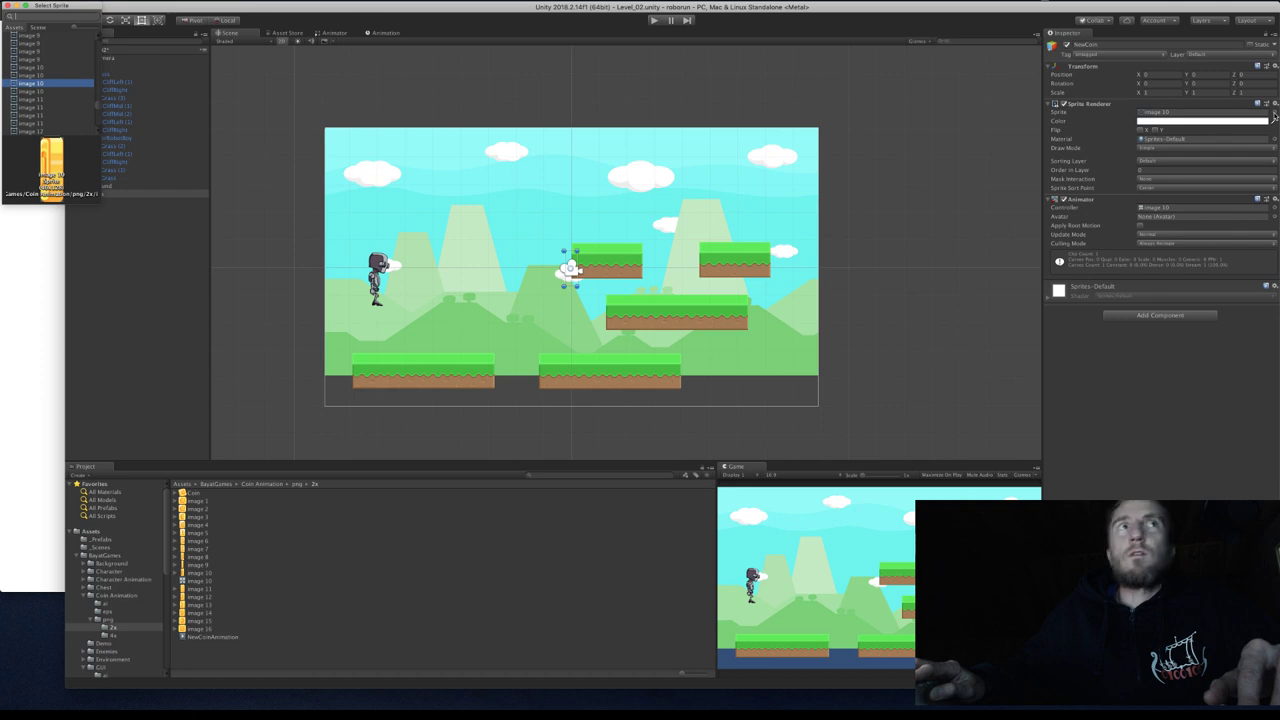
{"action": "left_click", "coordinate": [37, 91]}
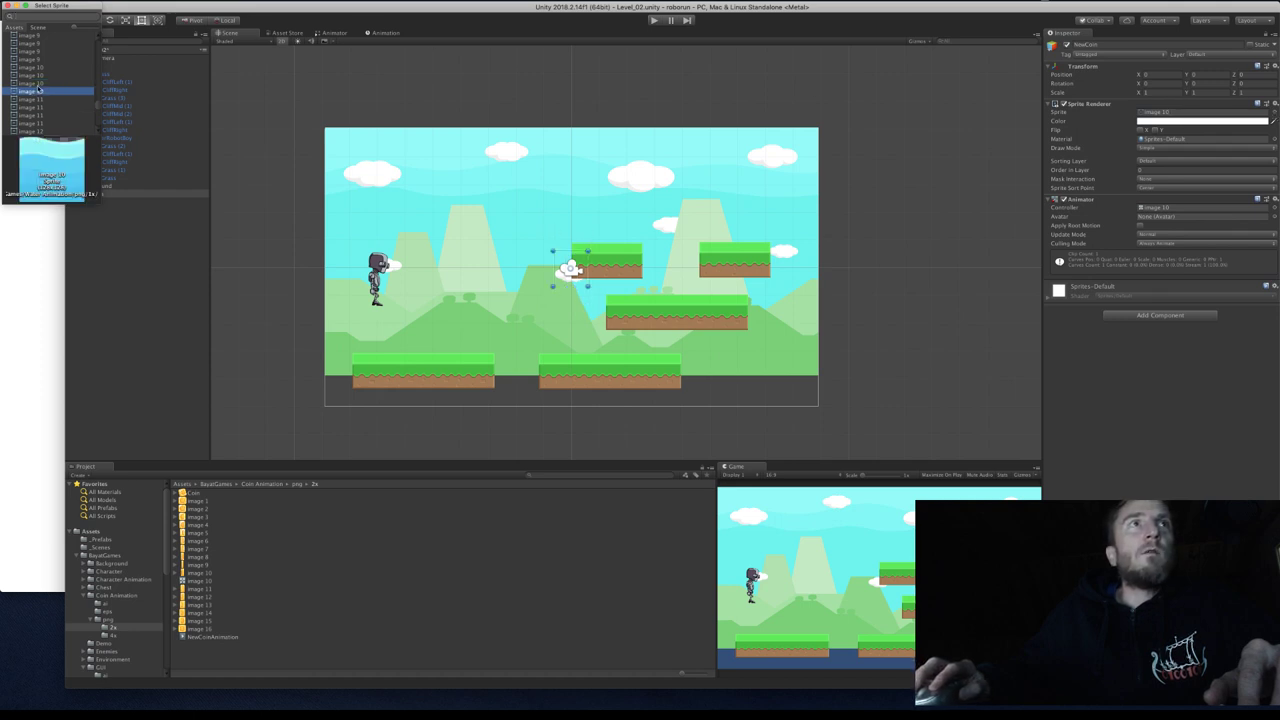
{"action": "left_click", "coordinate": [38, 75]}
{"action": "left_click", "coordinate": [38, 67]}
{"action": "left_click", "coordinate": [39, 59]}
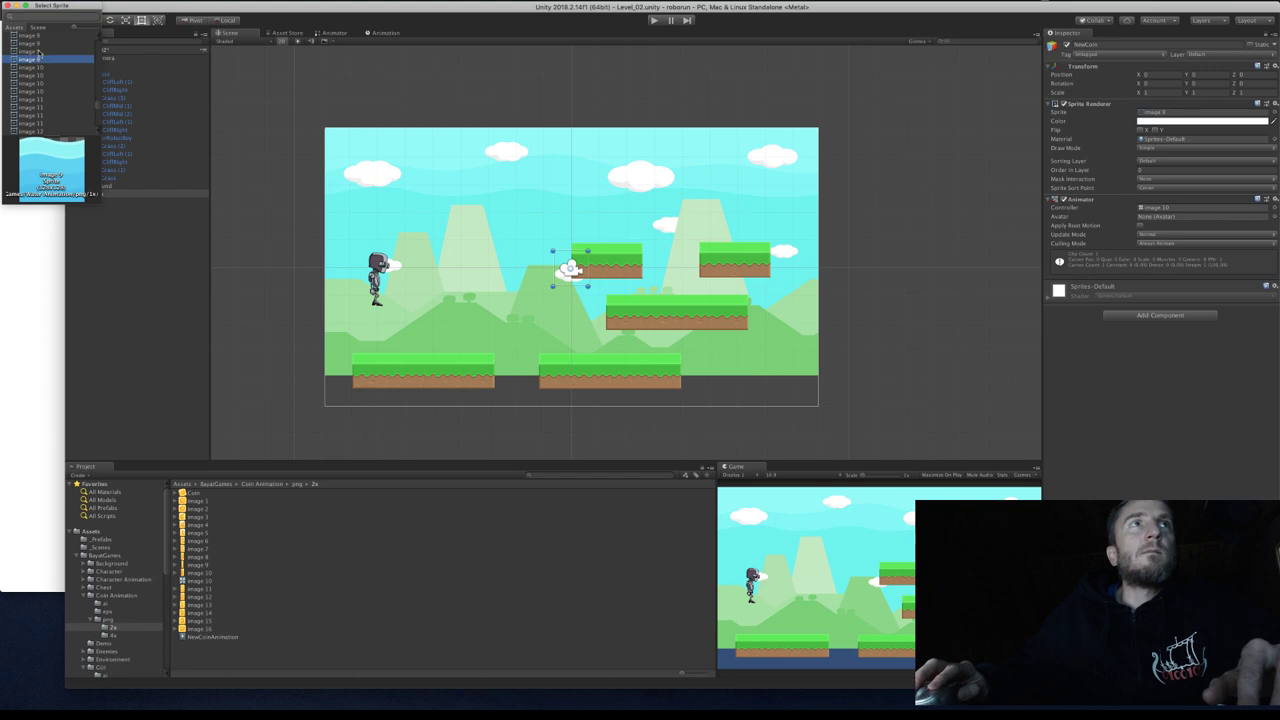
{"action": "left_click", "coordinate": [39, 51]}
{"action": "left_click", "coordinate": [38, 43]}
{"action": "left_click", "coordinate": [38, 59]}
{"action": "left_click", "coordinate": [38, 67]}
{"action": "left_click", "coordinate": [35, 75]}
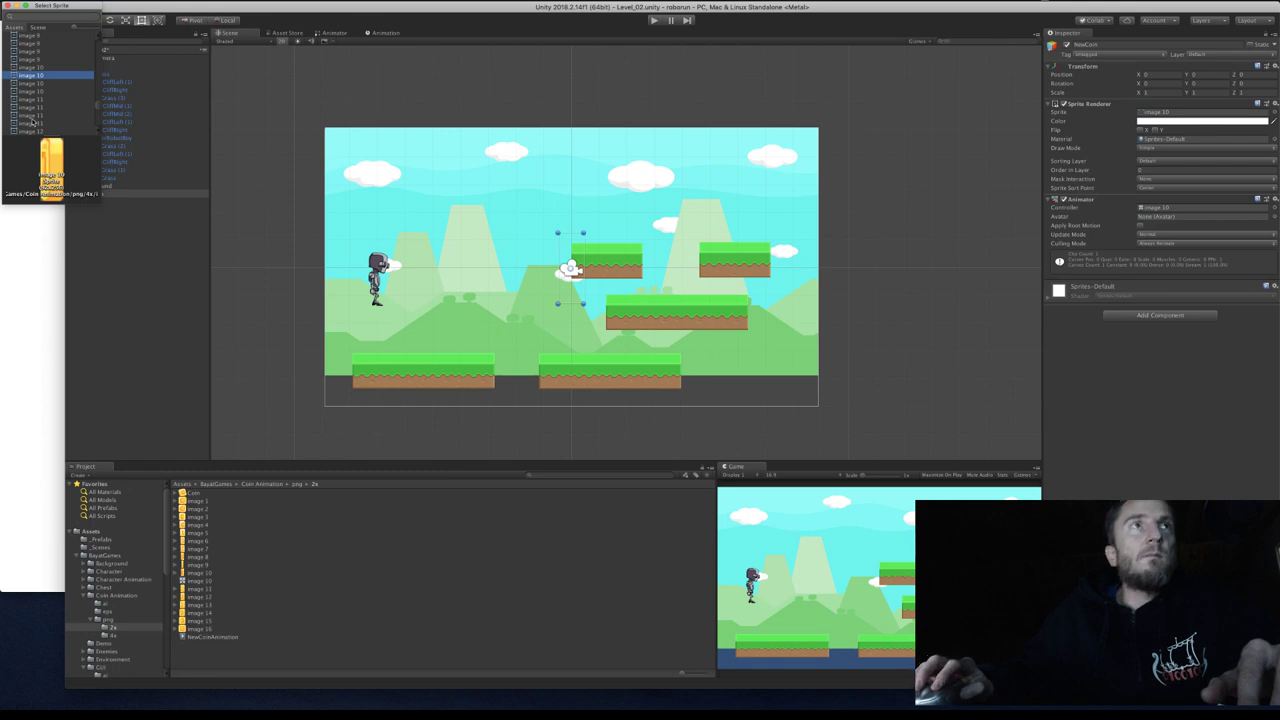
{"action": "scroll", "coordinate": [35, 105], "scroll_direction": "up", "scroll_amount": 2}
{"action": "scroll", "coordinate": [35, 105], "scroll_direction": "up", "scroll_amount": 4}
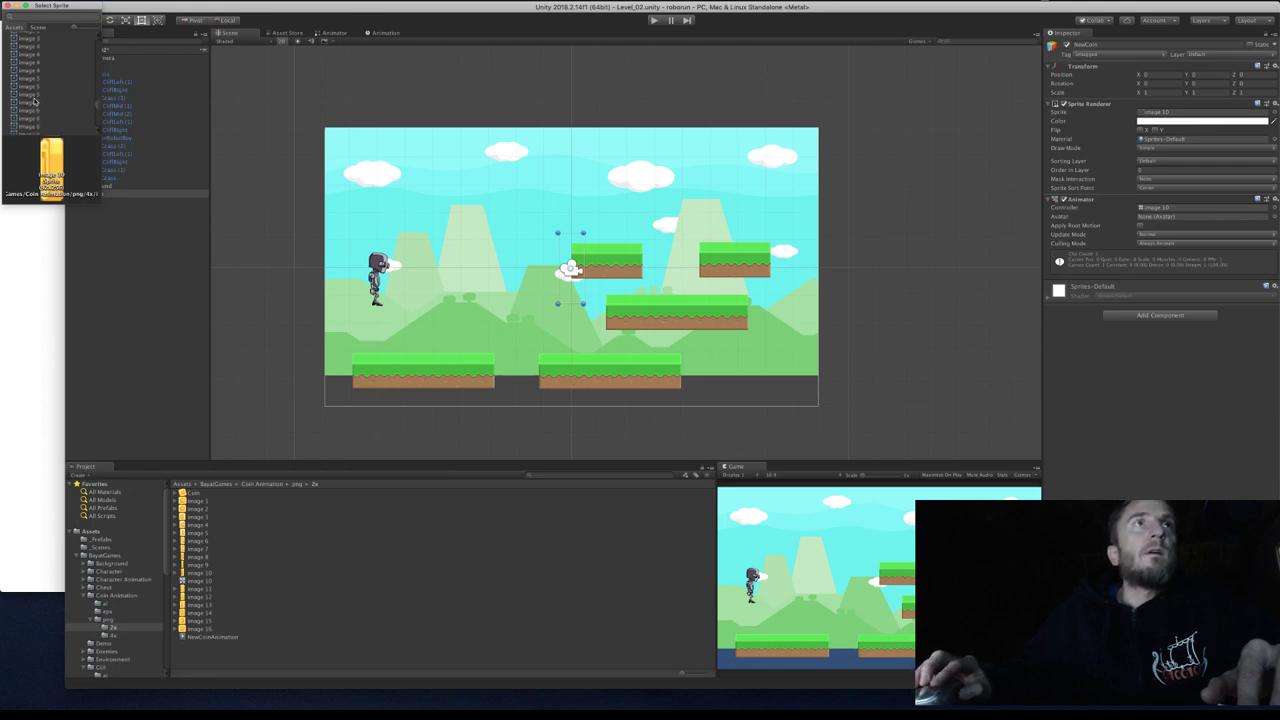
{"action": "scroll", "coordinate": [33, 100], "scroll_direction": "up", "scroll_amount": 3}
{"action": "left_click", "coordinate": [31, 67]}
{"action": "scroll", "coordinate": [30, 72], "scroll_direction": "up", "scroll_amount": 4}
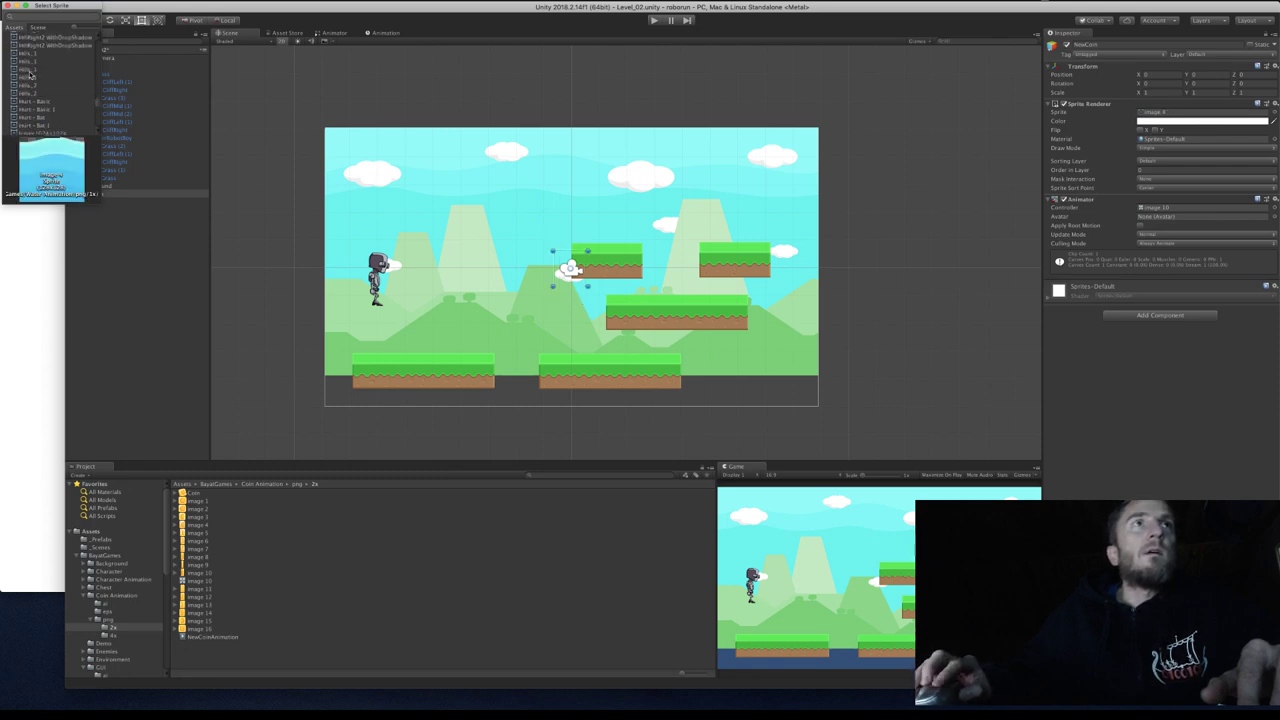
{"action": "scroll", "coordinate": [31, 75], "scroll_direction": "down", "scroll_amount": 8}
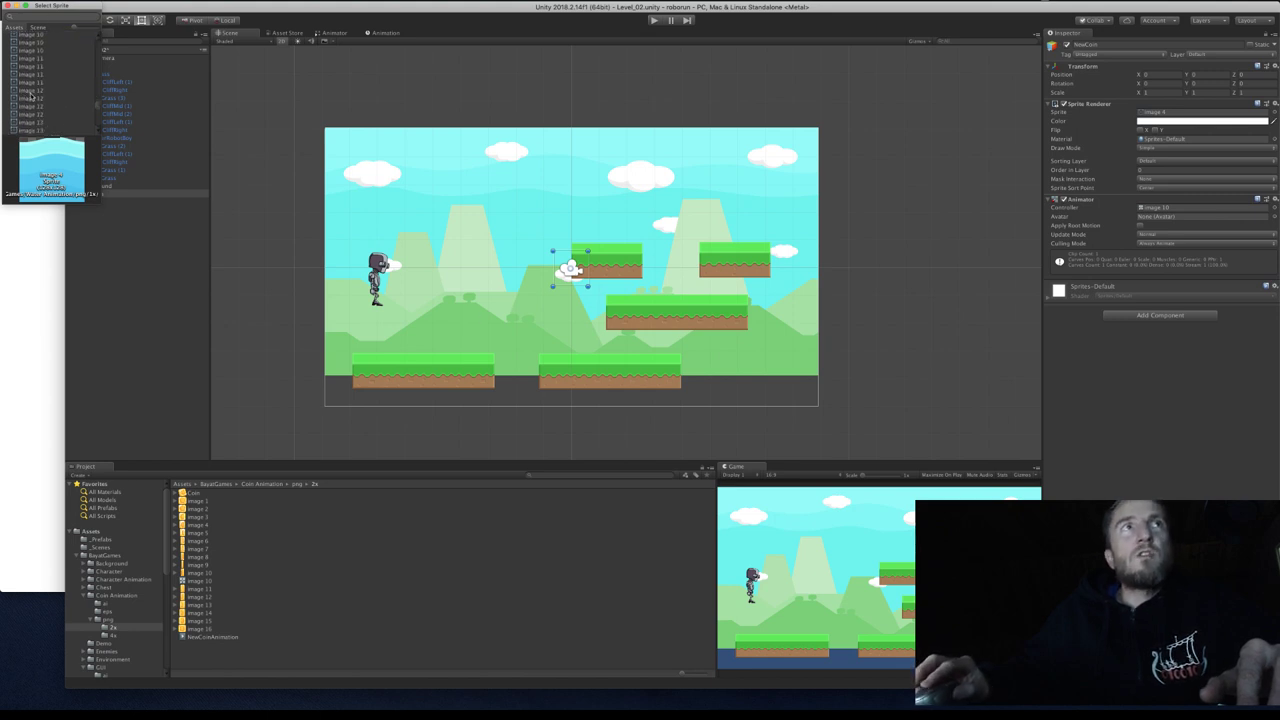
{"action": "scroll", "coordinate": [28, 96], "scroll_direction": "down", "scroll_amount": 6}
{"action": "scroll", "coordinate": [31, 95], "scroll_direction": "up", "scroll_amount": 4}
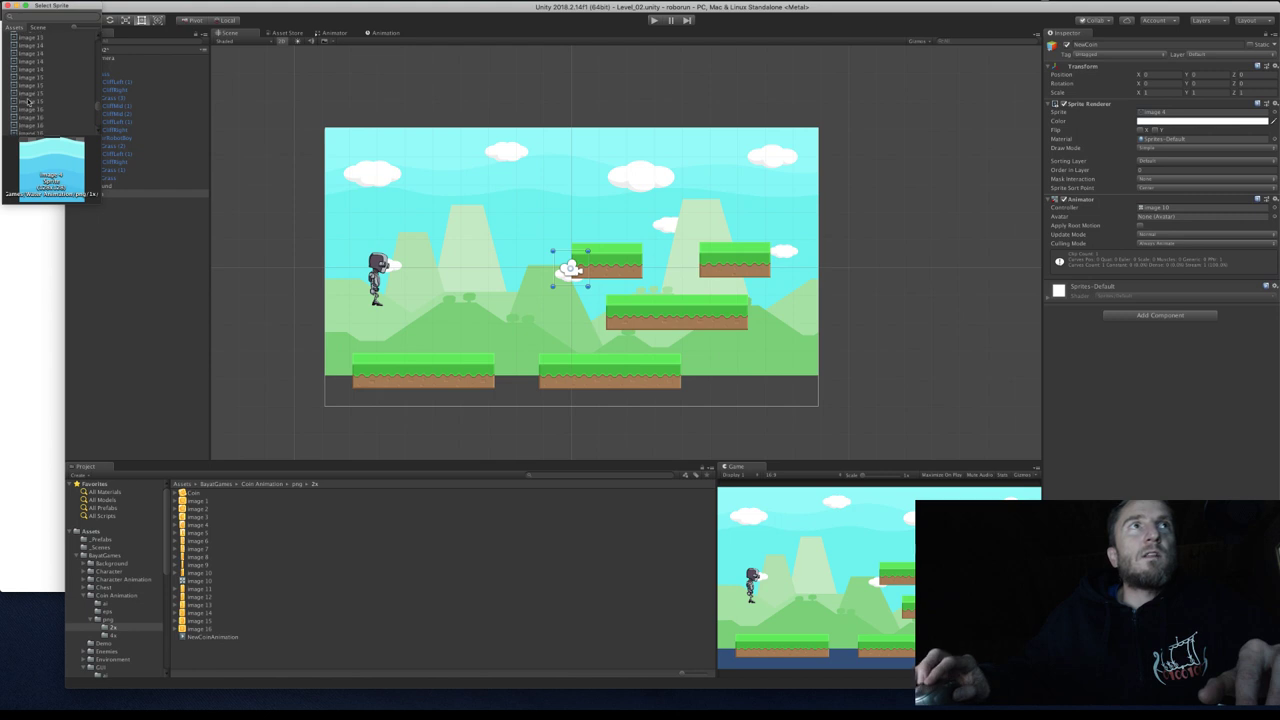
{"action": "left_click", "coordinate": [36, 86]}
{"action": "left_click", "coordinate": [37, 101]}
{"action": "left_click", "coordinate": [40, 109]}
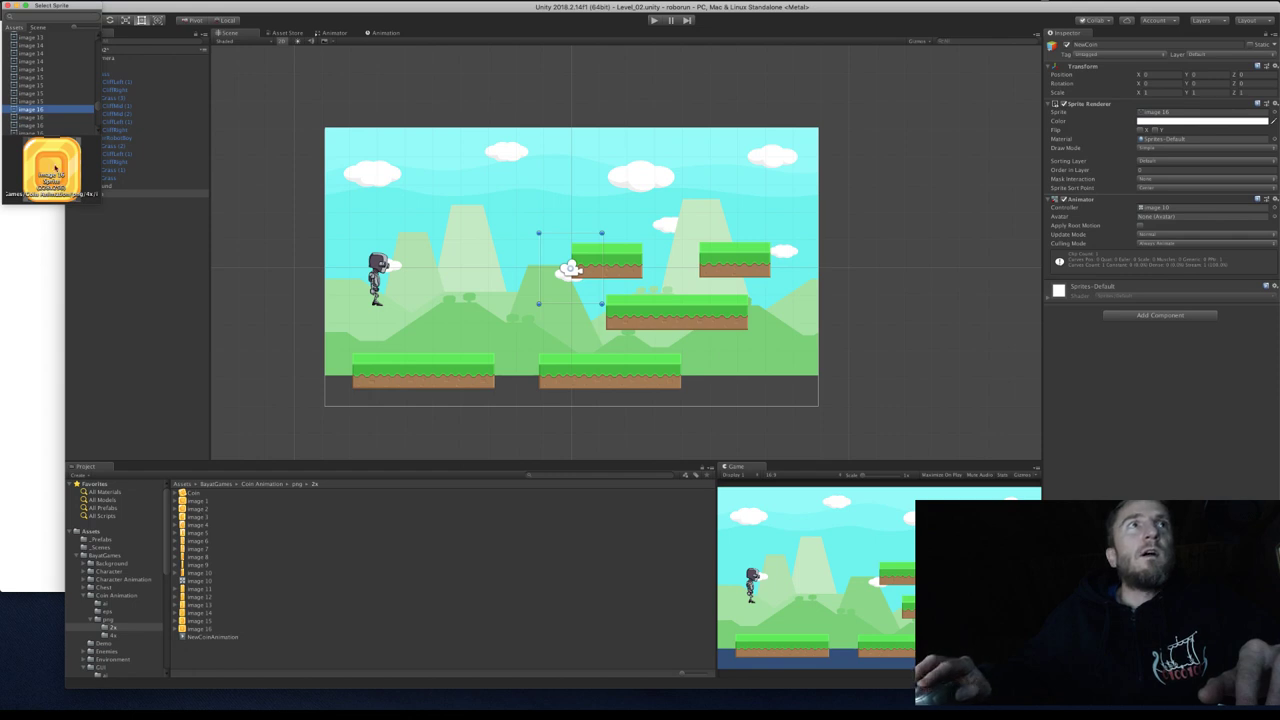
{"action": "double_click", "coordinate": [43, 111]}
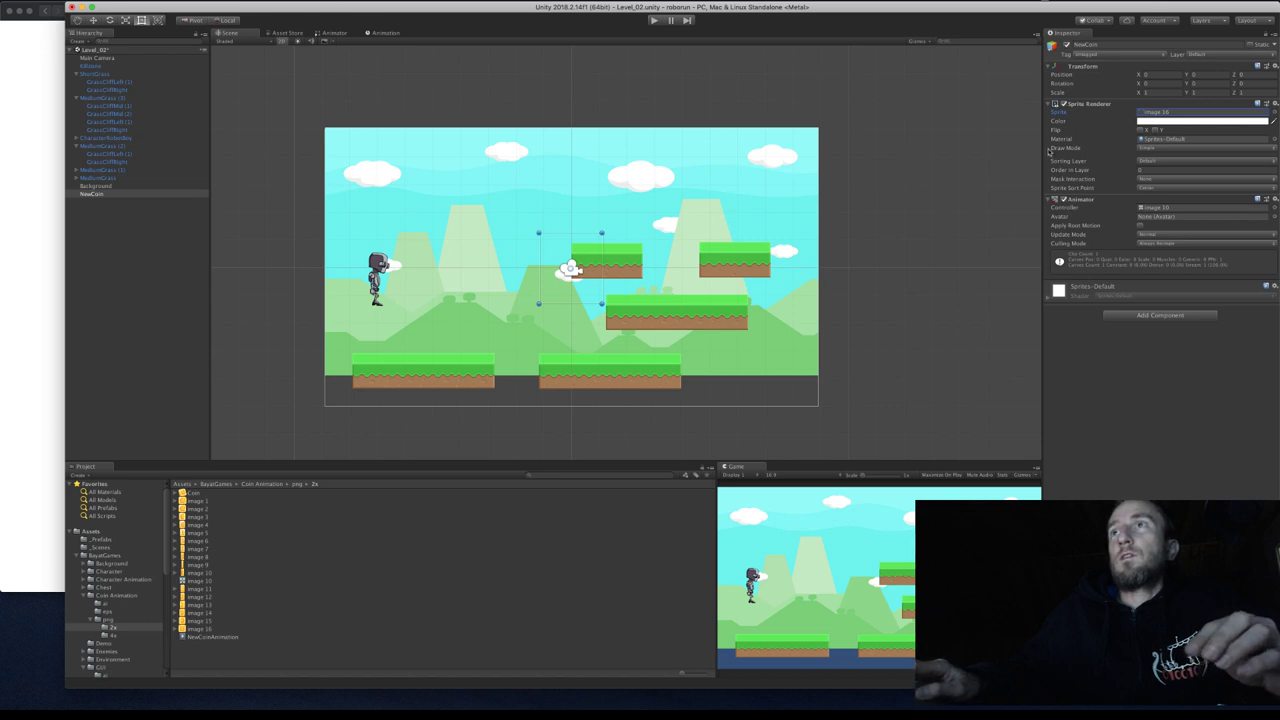
{"action": "left_click", "coordinate": [1158, 162]}
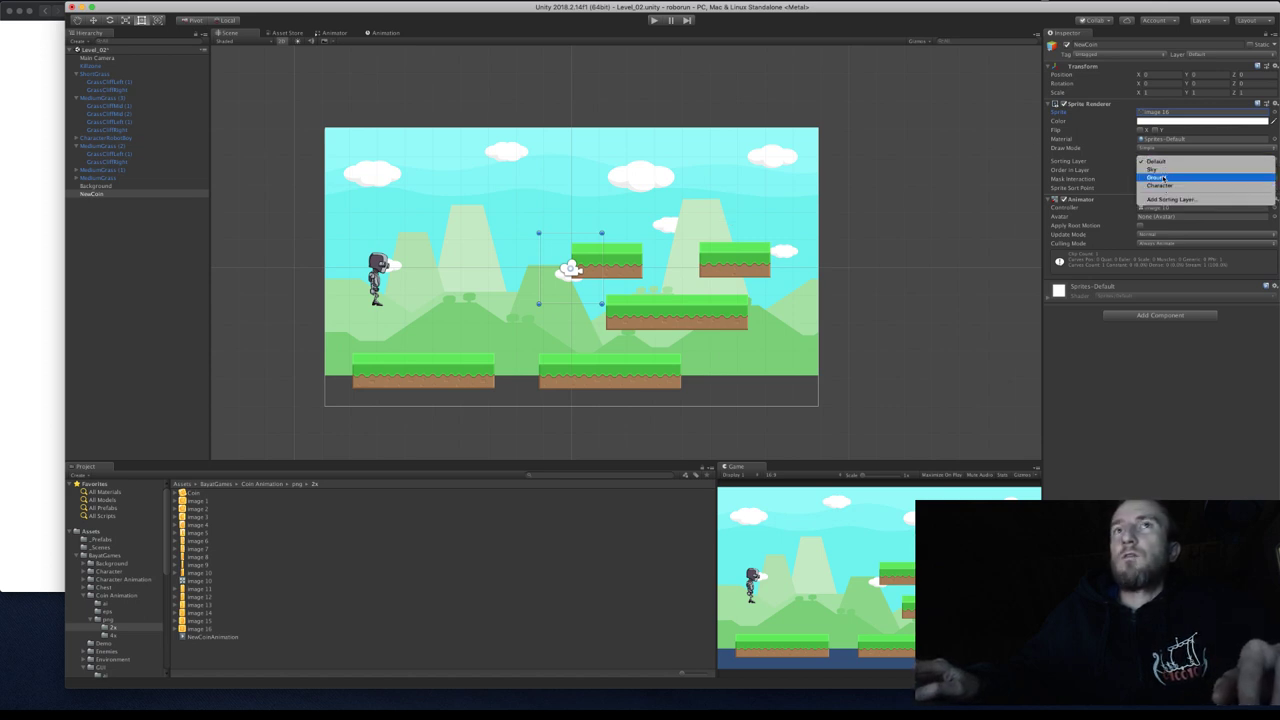
{"action": "left_click", "coordinate": [1158, 178]}
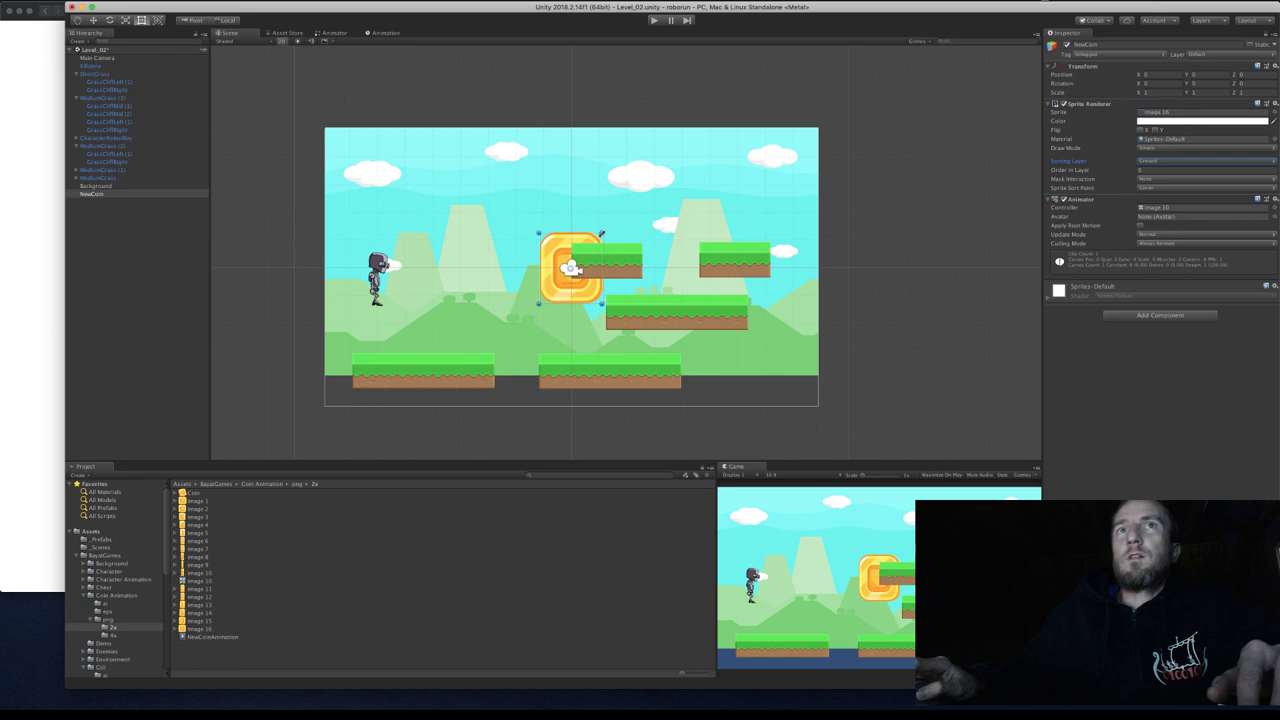
Scale NewCoin down to about 0.47 and move it above the upper-left floating grass platform, at about X 1.34, Y 2.61.
{"action": "left_click_drag", "start_coordinate": [601, 234], "coordinate": [572, 268]}
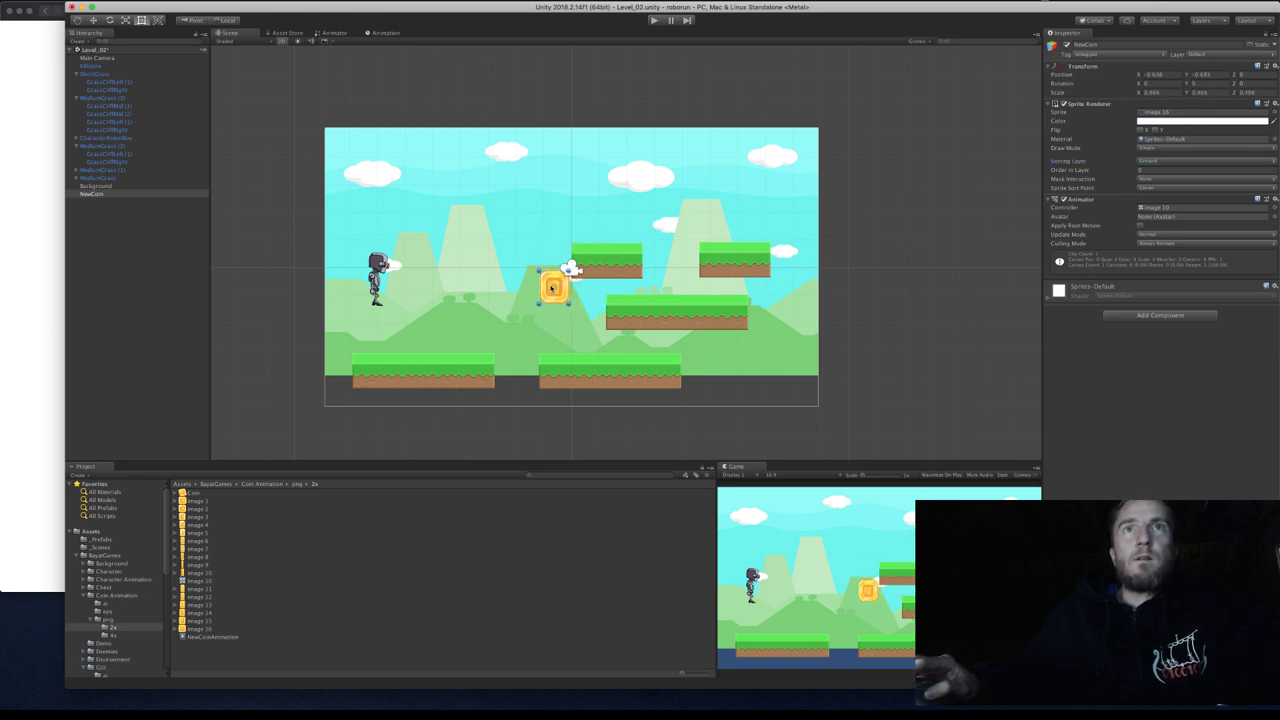
{"action": "left_click", "coordinate": [94, 20]}
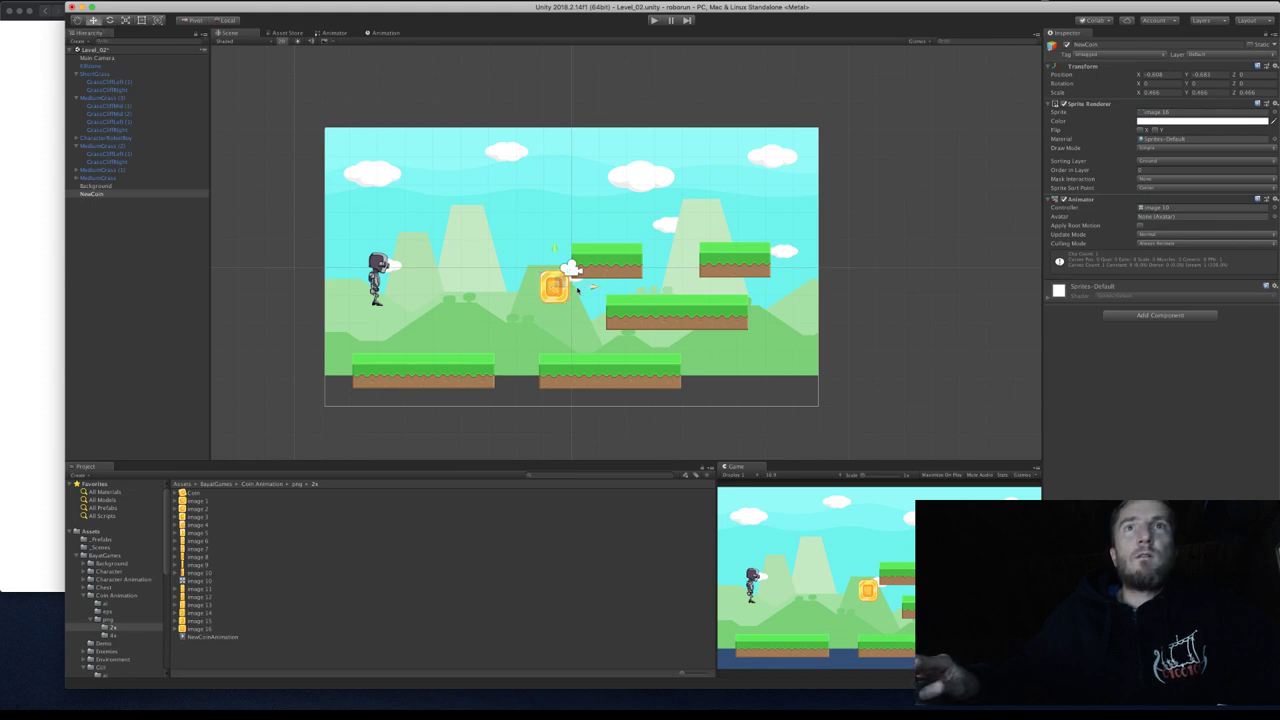
{"action": "left_click_drag", "start_coordinate": [593, 290], "coordinate": [608, 158]}
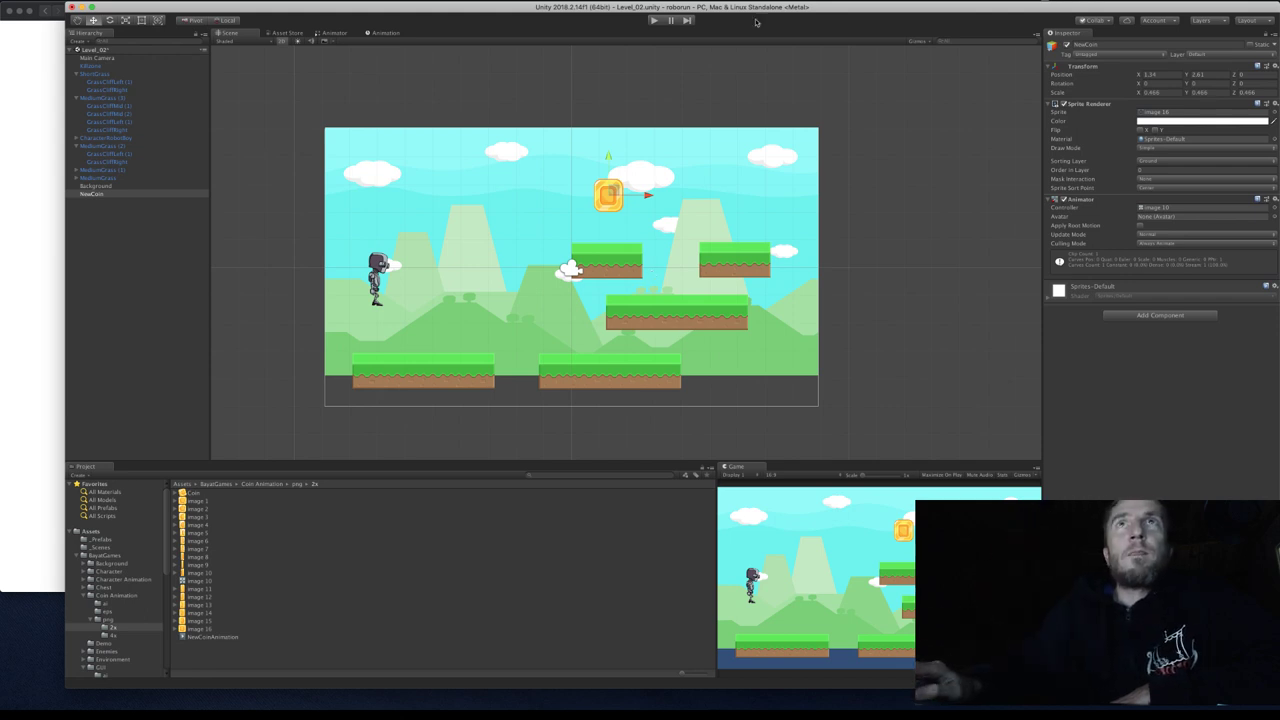
Play-test the coin animation, lowering the coin toward the upper-left floating platform and jumping the robot through it, and stop the game.
{"action": "left_click", "coordinate": [654, 20]}
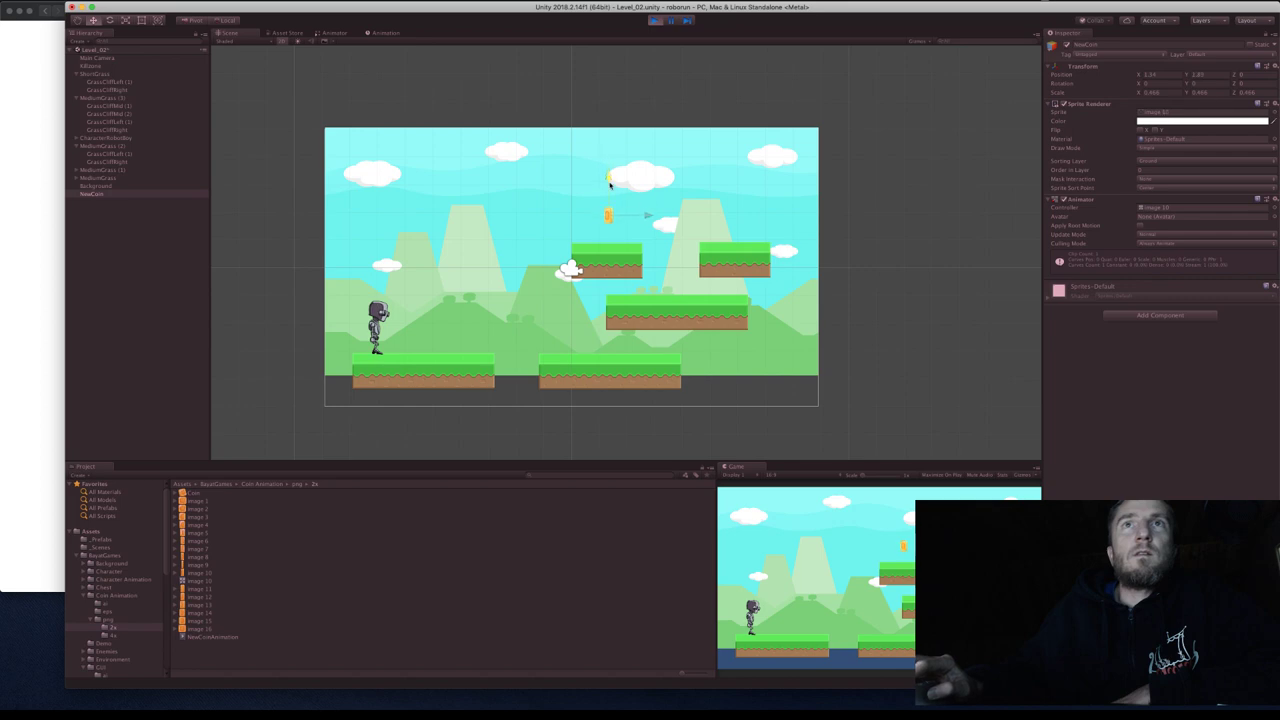
{"action": "left_click_drag", "start_coordinate": [648, 229], "coordinate": [628, 229]}
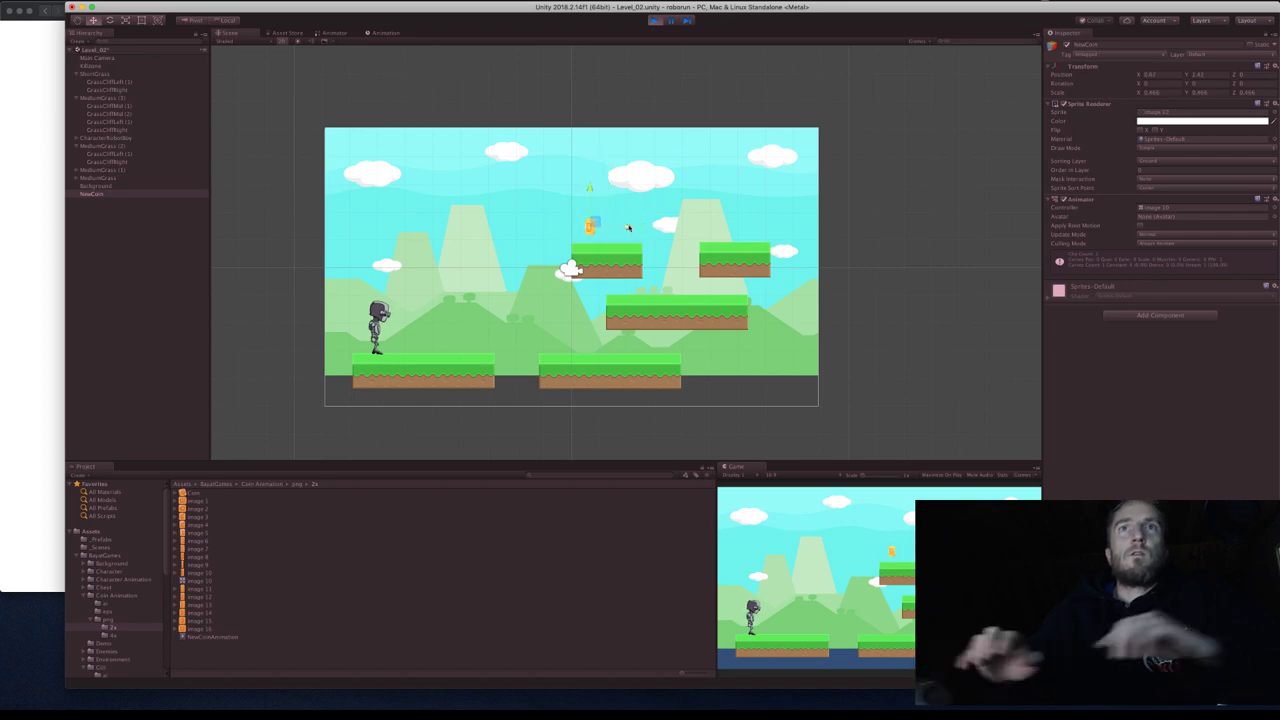
{"action": "scroll", "coordinate": [628, 229], "scroll_direction": "right", "scroll_amount": 5}
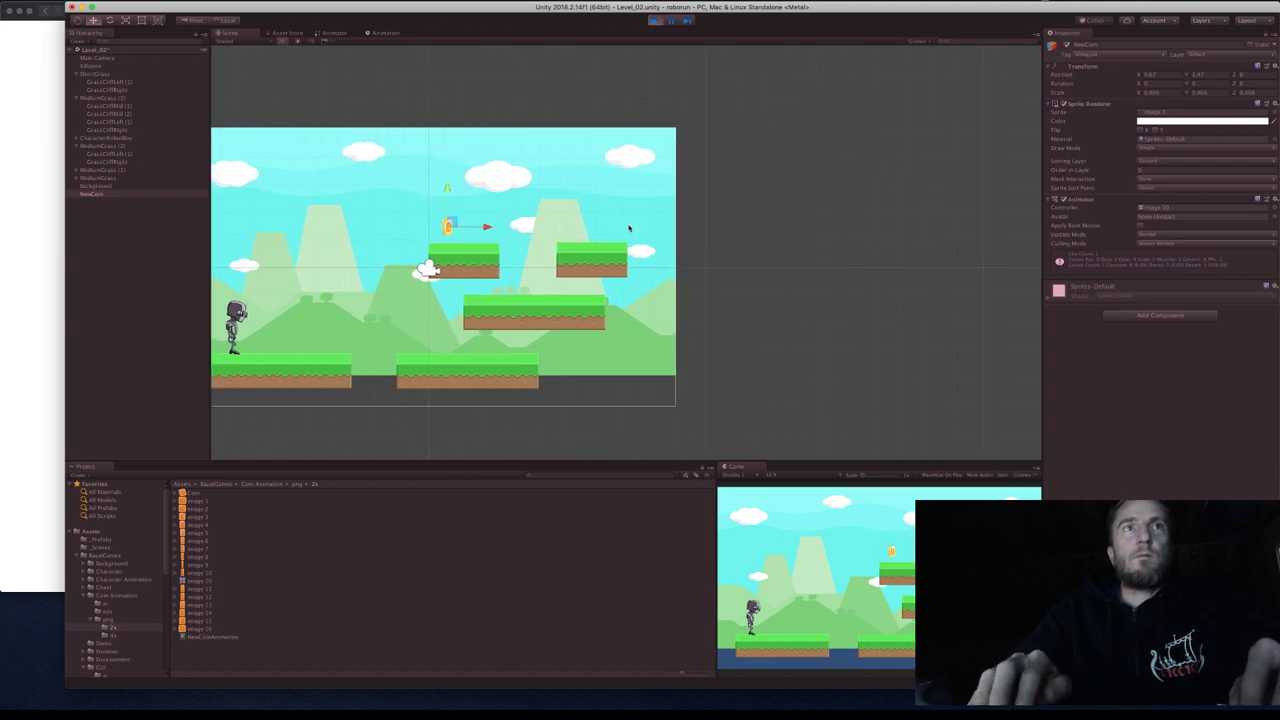
{"action": "scroll", "coordinate": [628, 229], "scroll_direction": "left", "scroll_amount": 5}
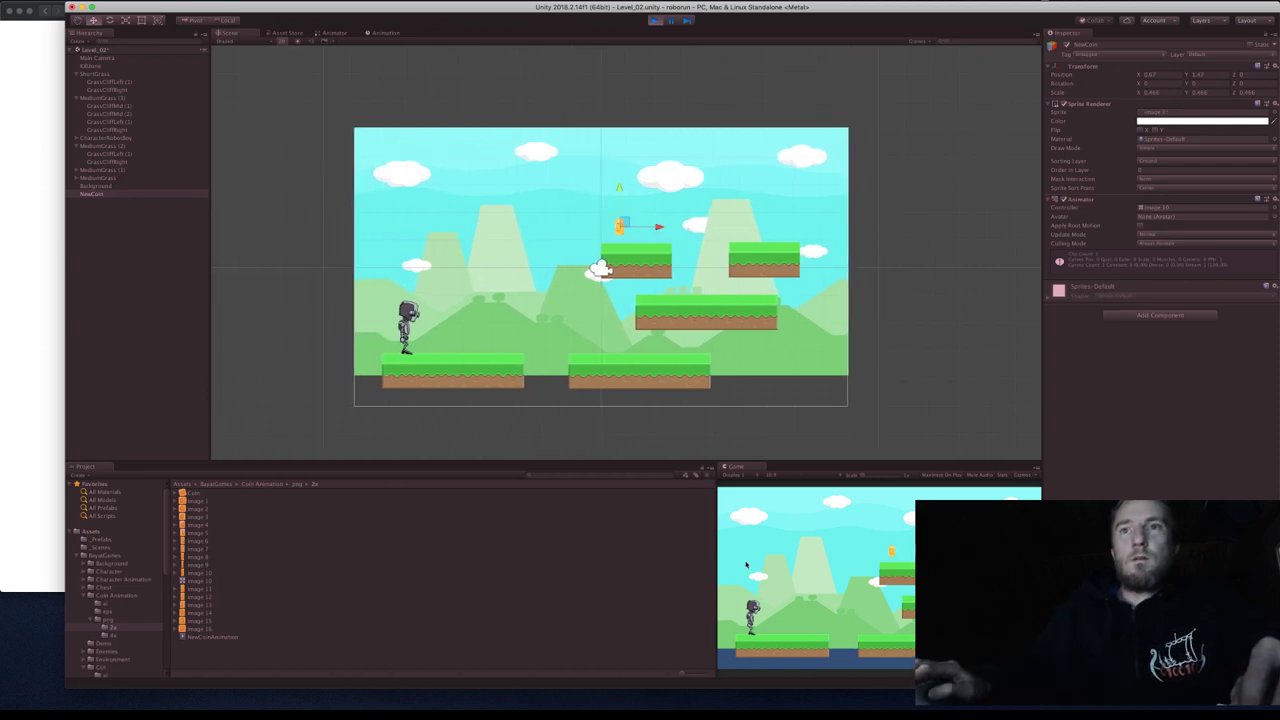
{"action": "key", "text": "Right"}
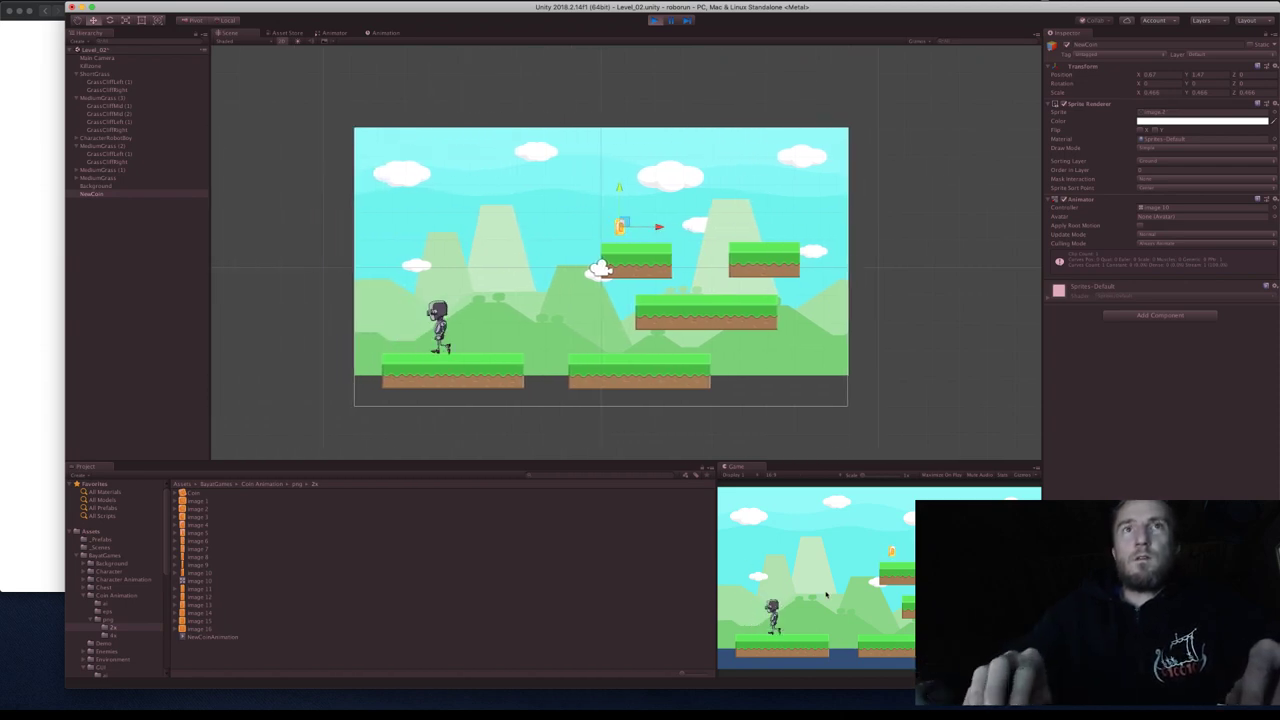
{"action": "key", "text": "space"}
{"action": "key", "text": "Left"}
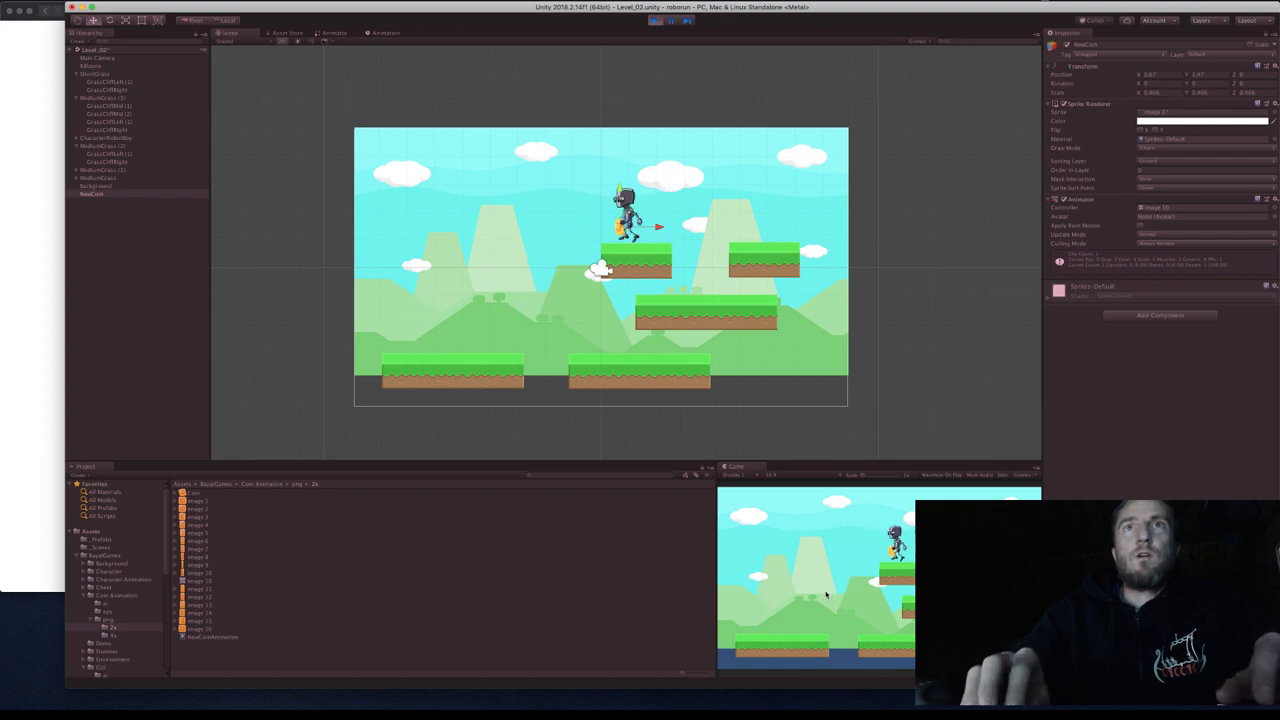
{"action": "key", "text": "Right"}
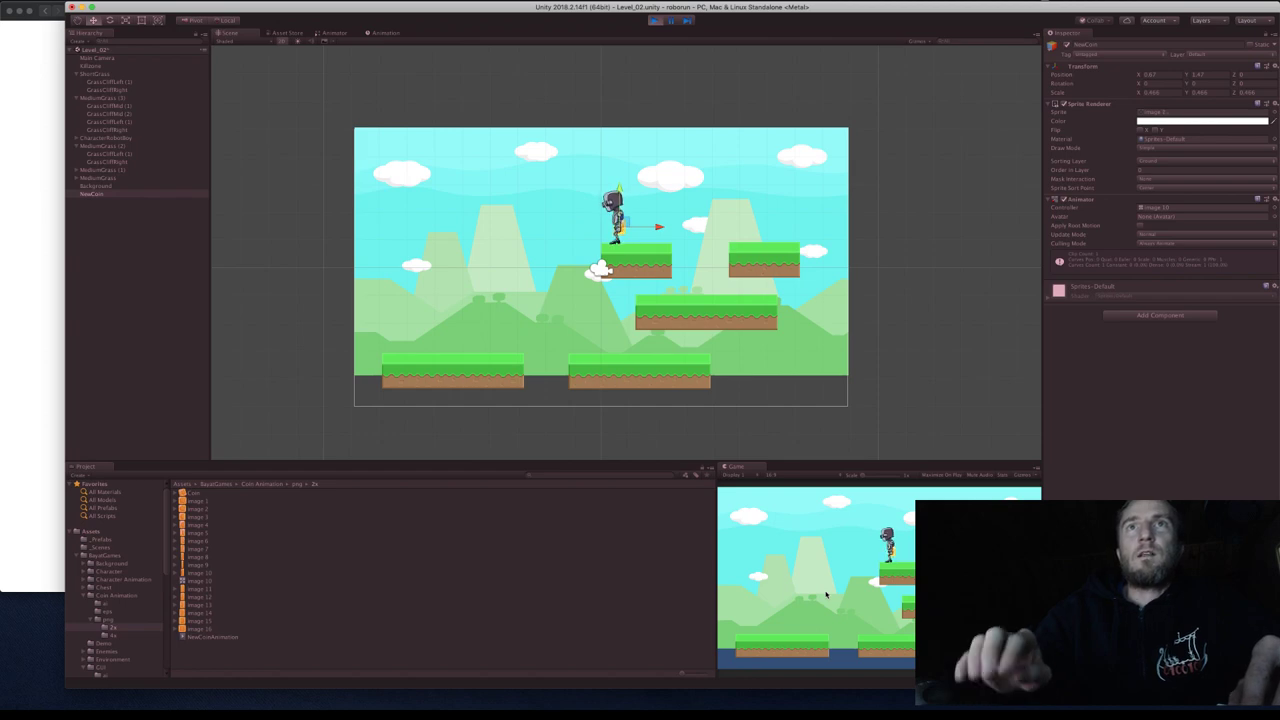
{"action": "left_click", "coordinate": [655, 21]}
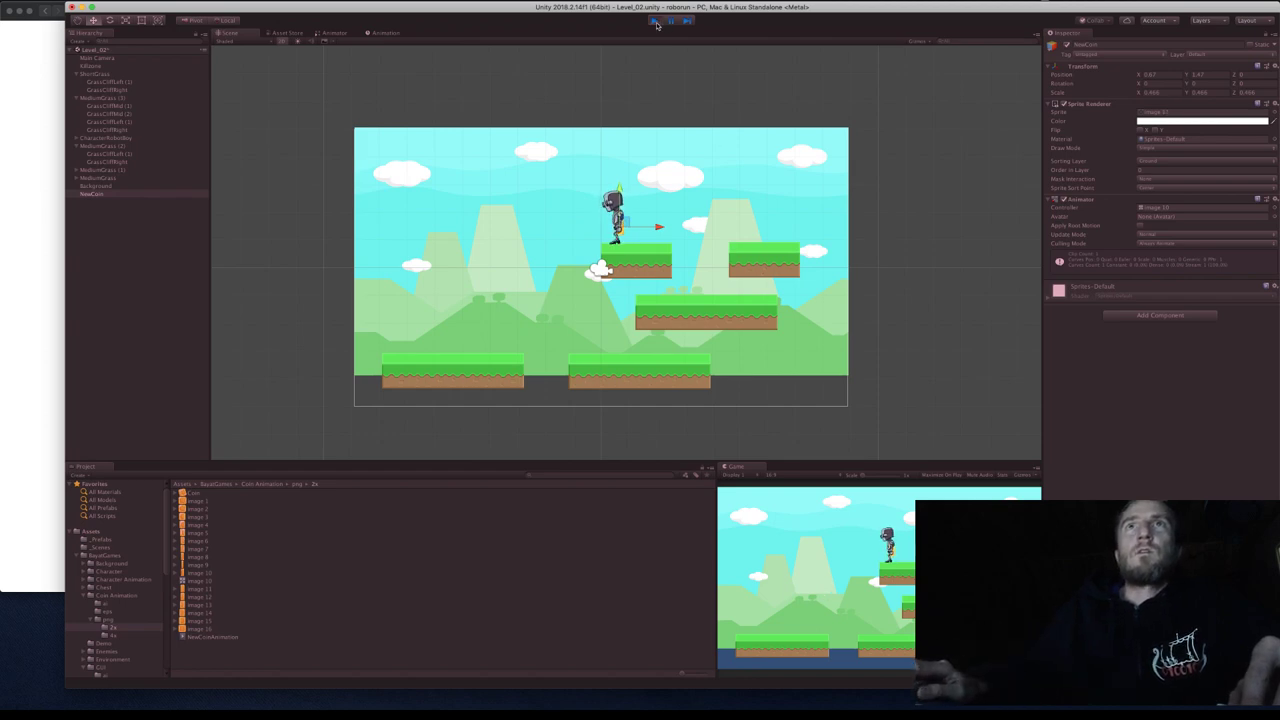
Add a Box Collider 2D to NewCoin and turn on collider editing to inspect its outline around the coin.
{"action": "left_click", "coordinate": [92, 194]}
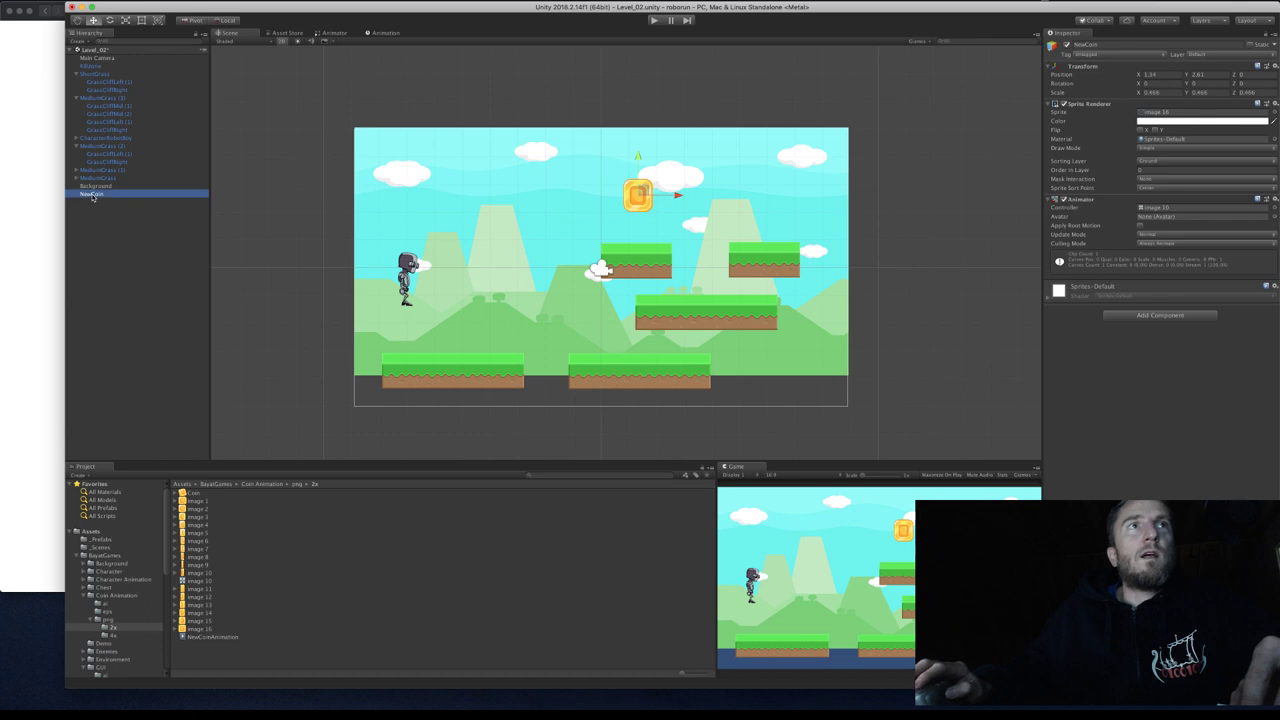
{"action": "left_click", "coordinate": [1171, 316]}
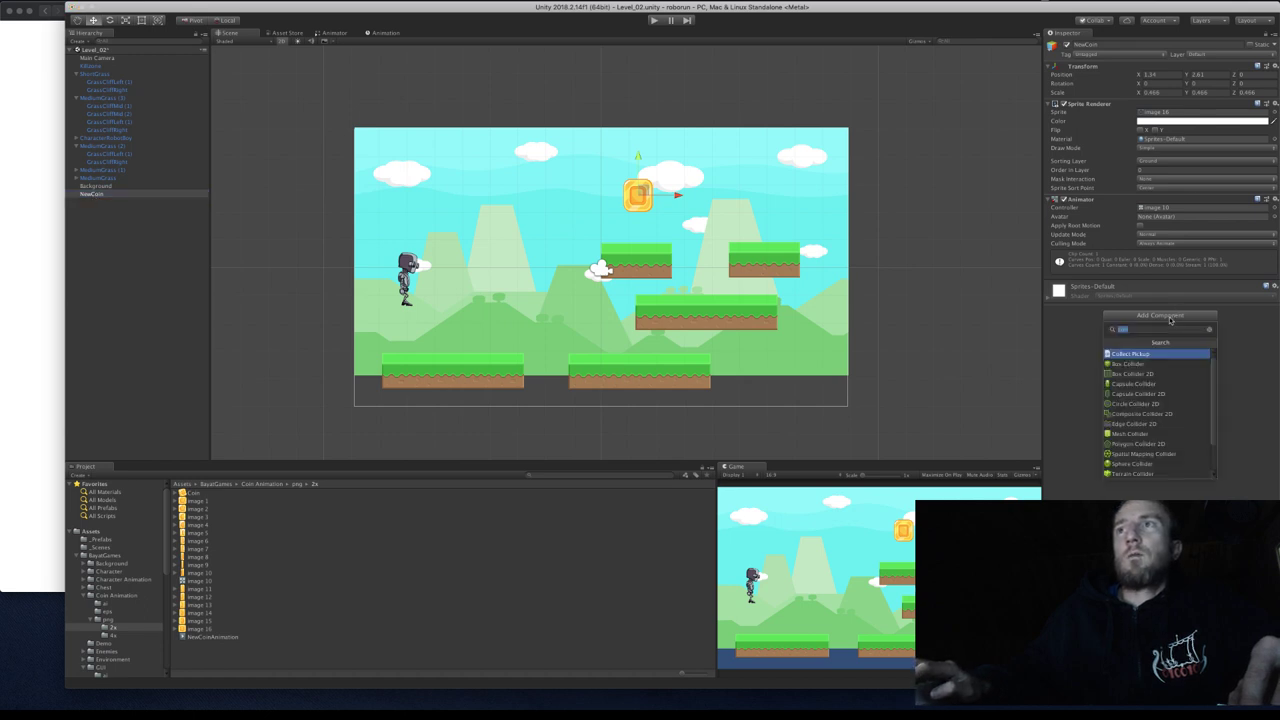
{"action": "left_click", "coordinate": [1146, 375]}
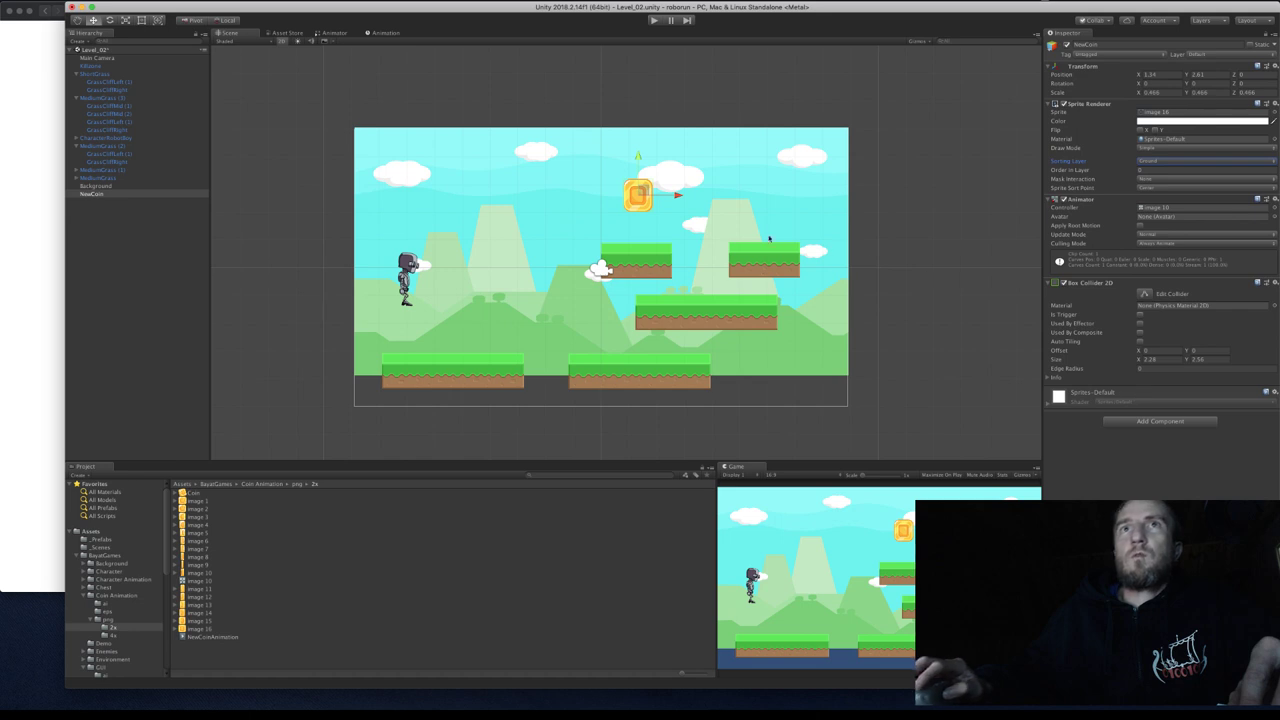
{"action": "left_click", "coordinate": [1143, 295]}
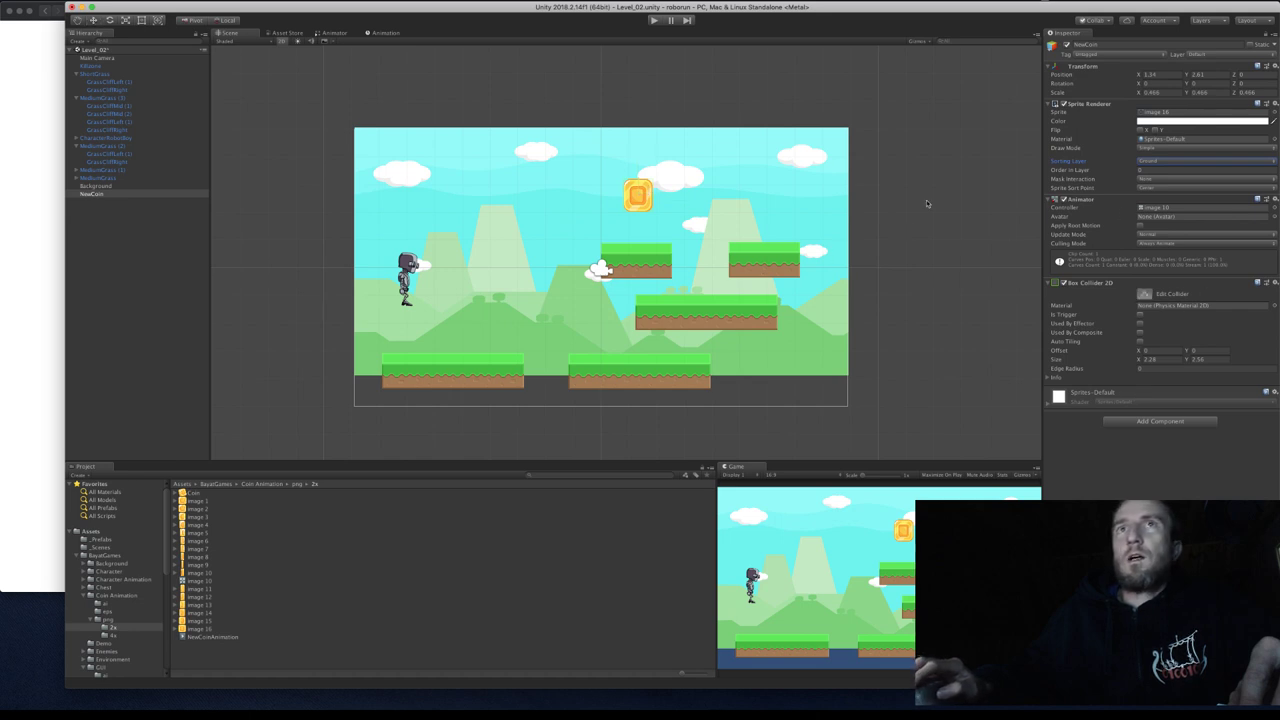
{"action": "scroll", "coordinate": [781, 151], "scroll_direction": "up", "scroll_amount": 5}
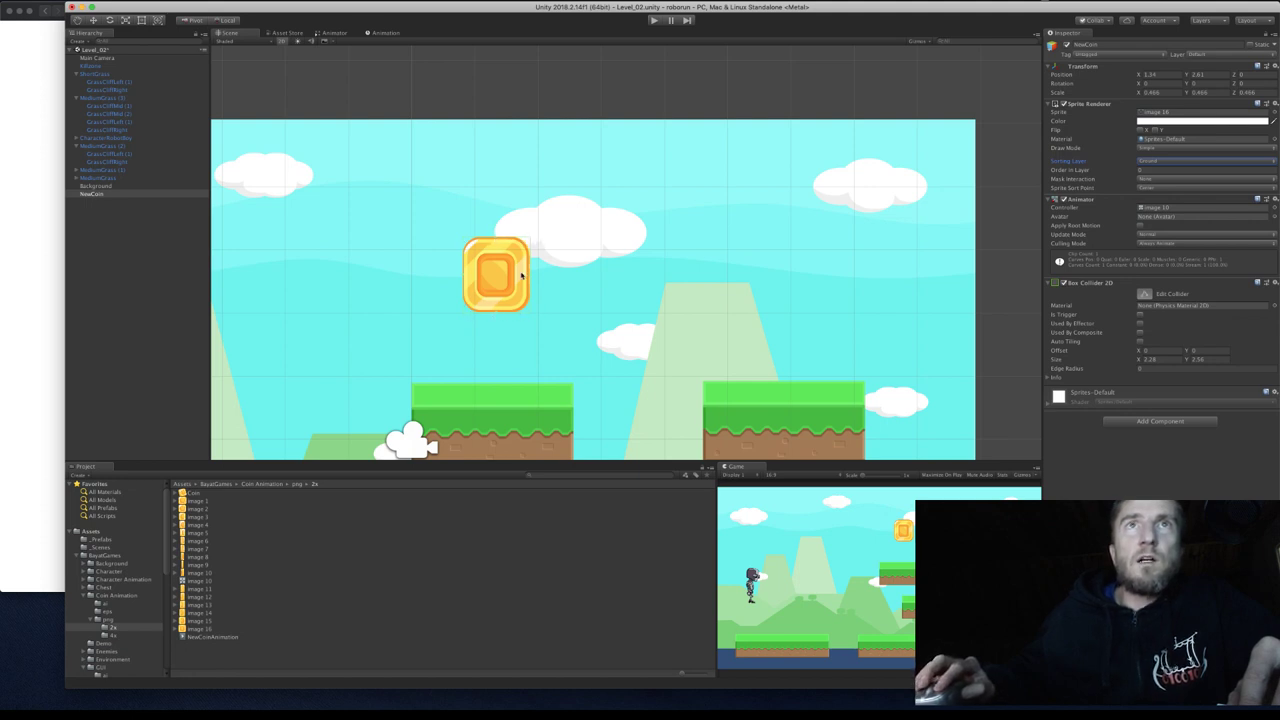
{"action": "scroll", "coordinate": [614, 129], "scroll_direction": "down", "scroll_amount": 4}
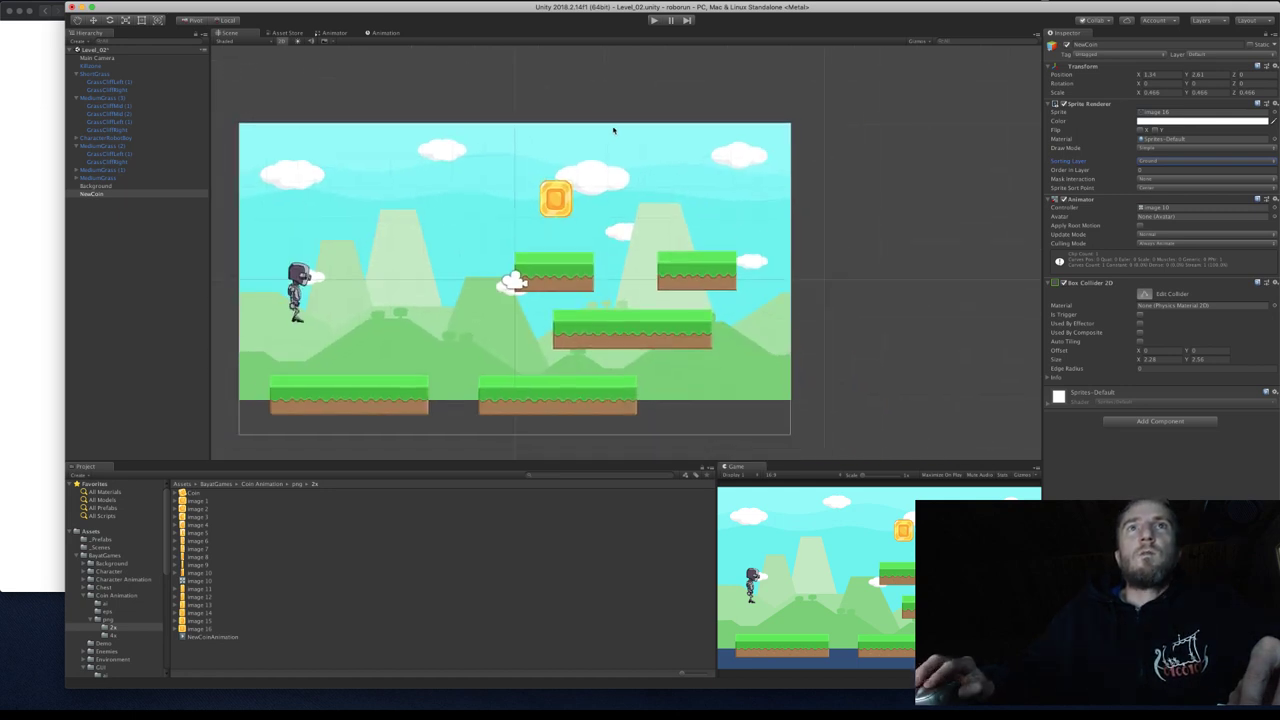
Play-test the Box Collider on NewCoin, jumping the robot between the ground platforms and up to the coin at the upper-left floating platform.
{"action": "left_click", "coordinate": [654, 20]}
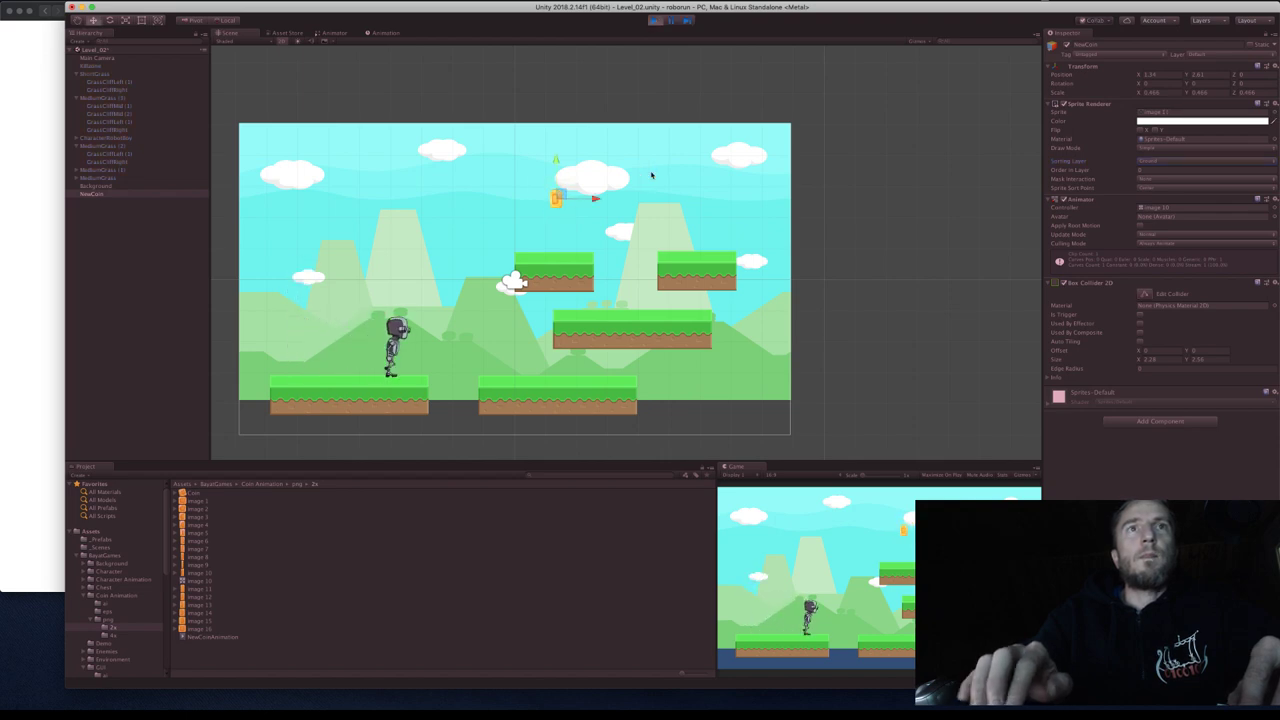
{"action": "key", "text": "space"}
{"action": "key", "text": "Left"}
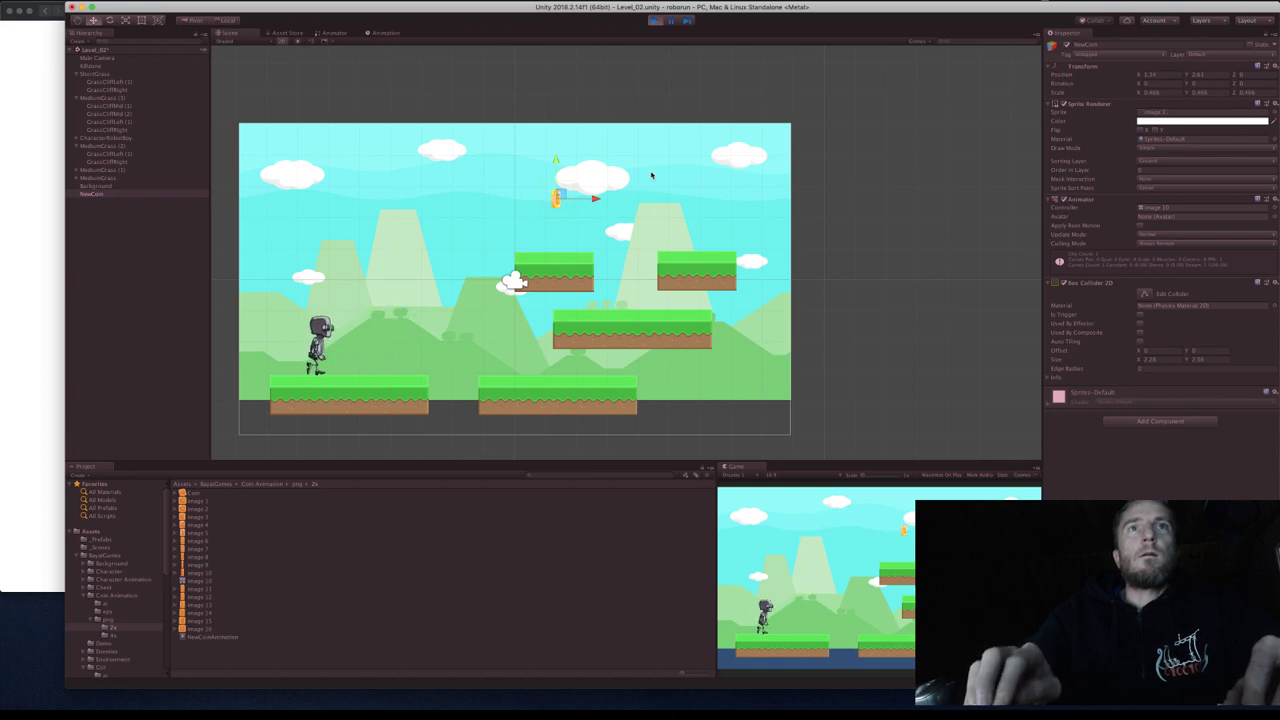
{"action": "key", "text": "Right"}
{"action": "key", "text": "space"}
{"action": "key", "text": "Left"}
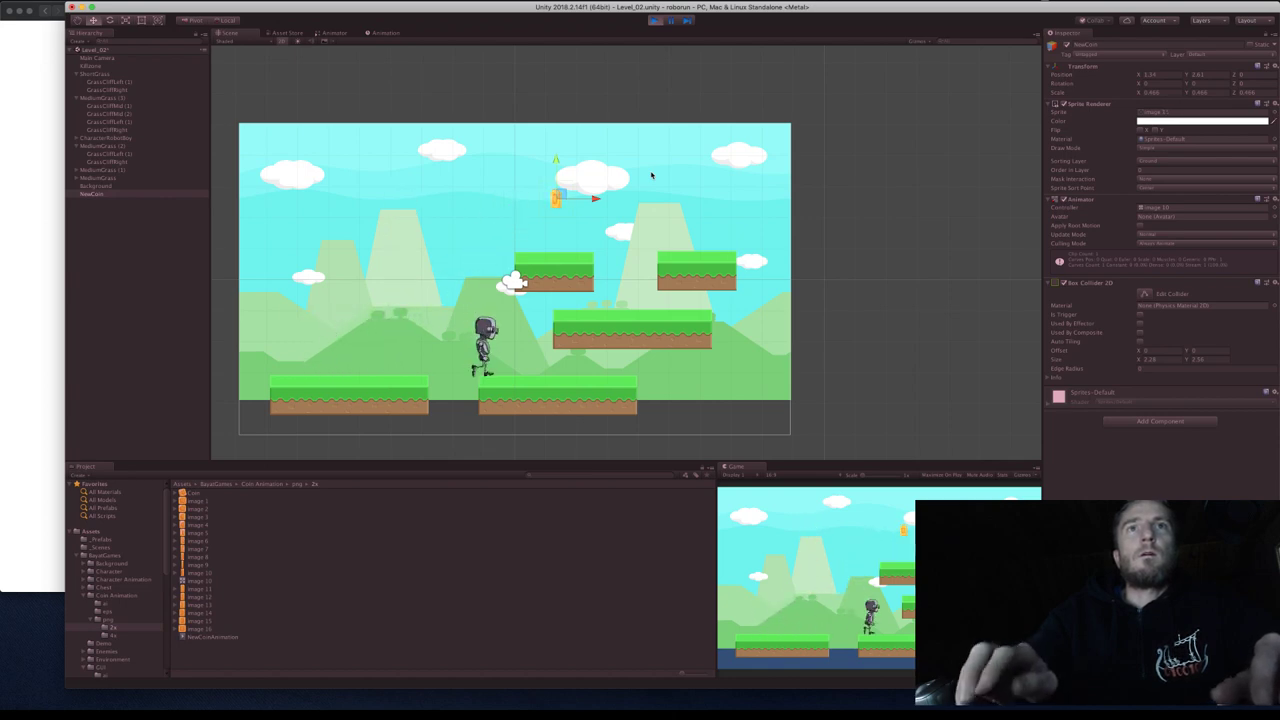
{"action": "key", "text": "Right"}
{"action": "key", "text": "space"}
{"action": "key", "text": "Left"}
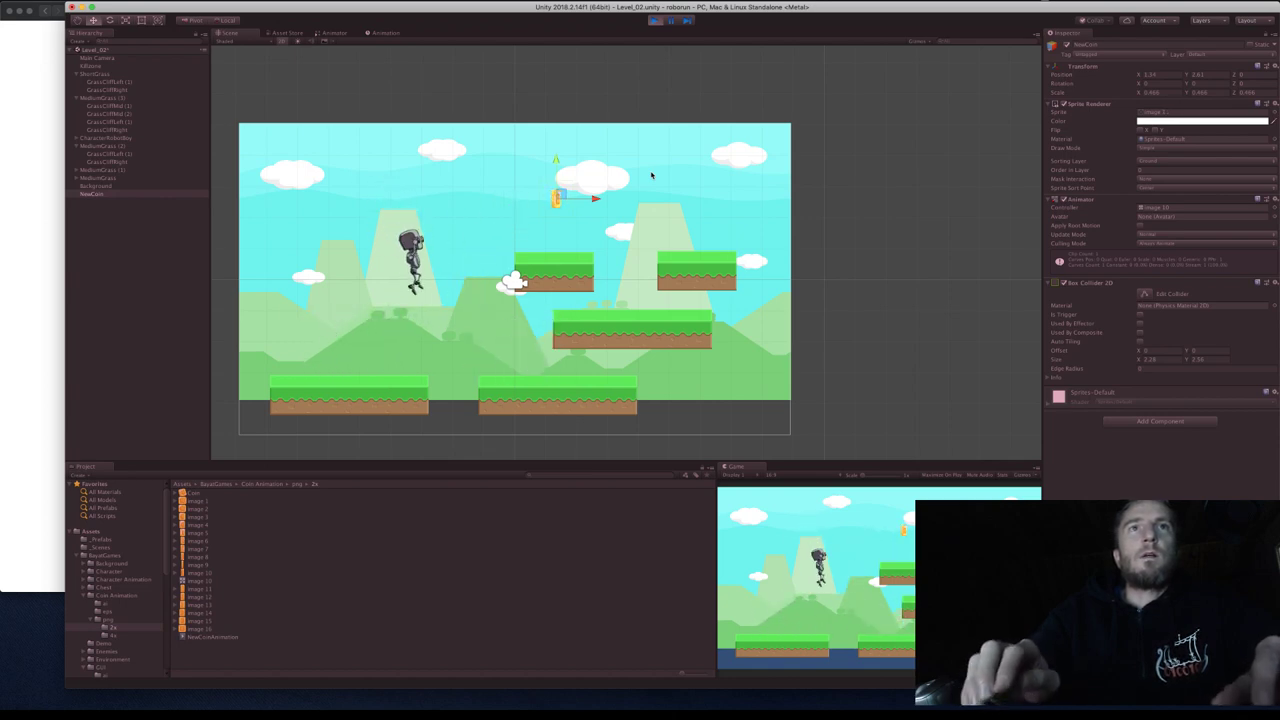
{"action": "key", "text": "Right"}
{"action": "key", "text": "space"}
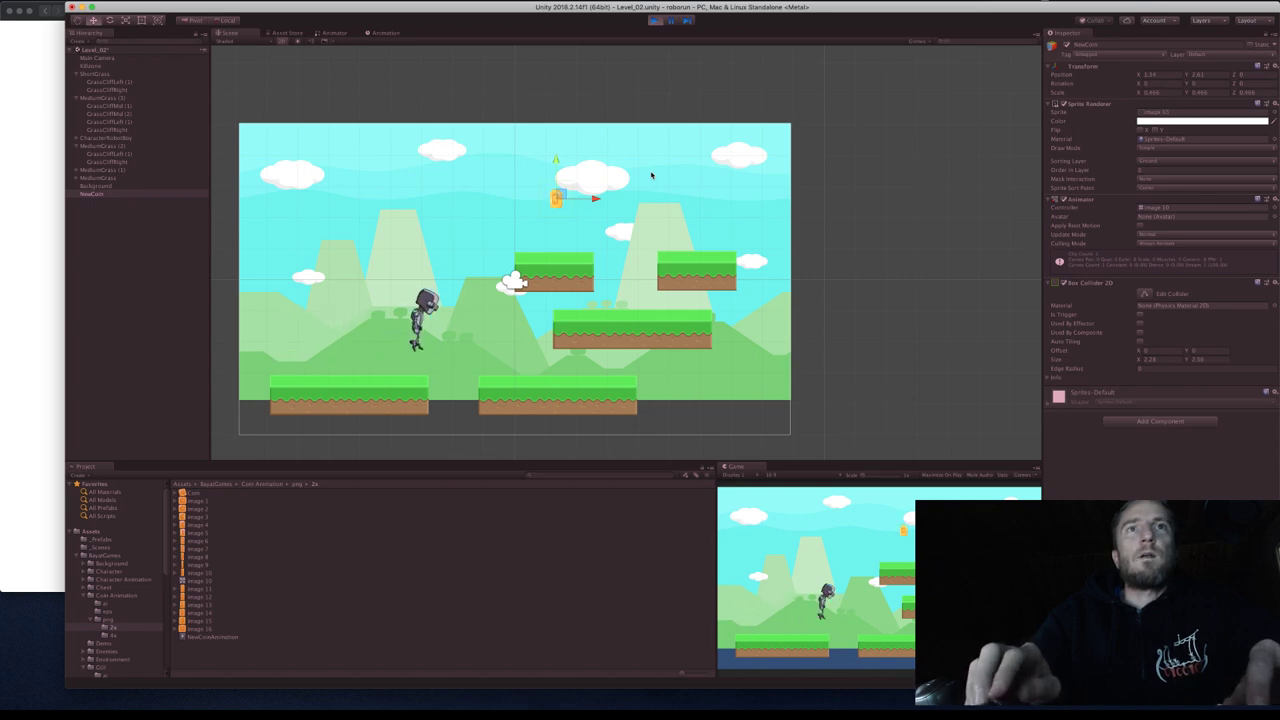
{"action": "key", "text": "Right"}
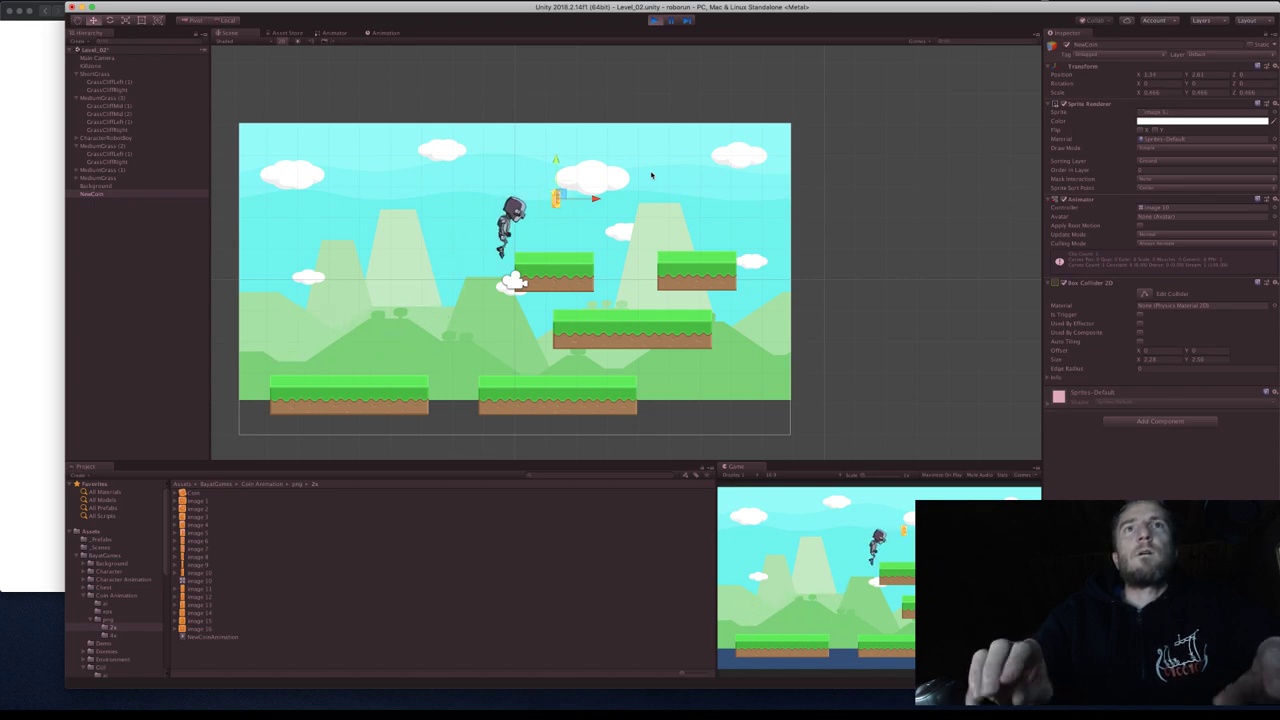
{"action": "key", "text": "Left"}
{"action": "key", "text": "Right"}
{"action": "key", "text": "space"}
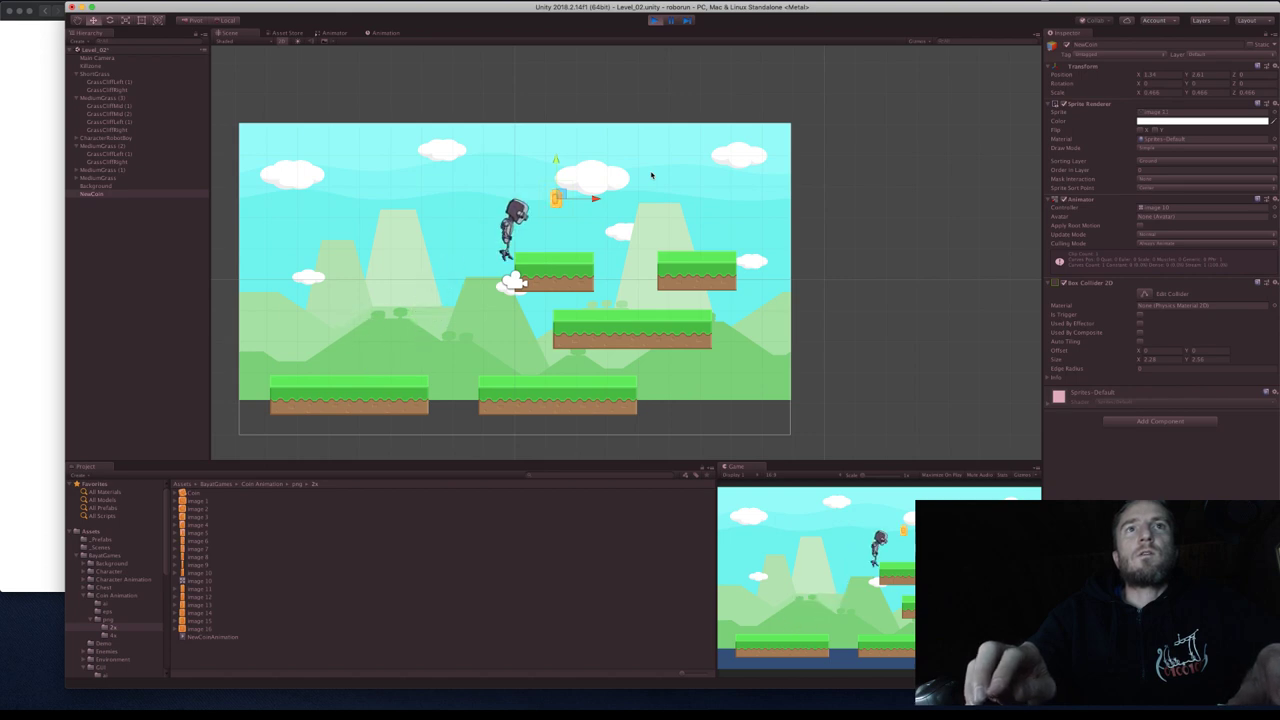
{"action": "key", "text": "Left"}
{"action": "key", "text": "Right"}
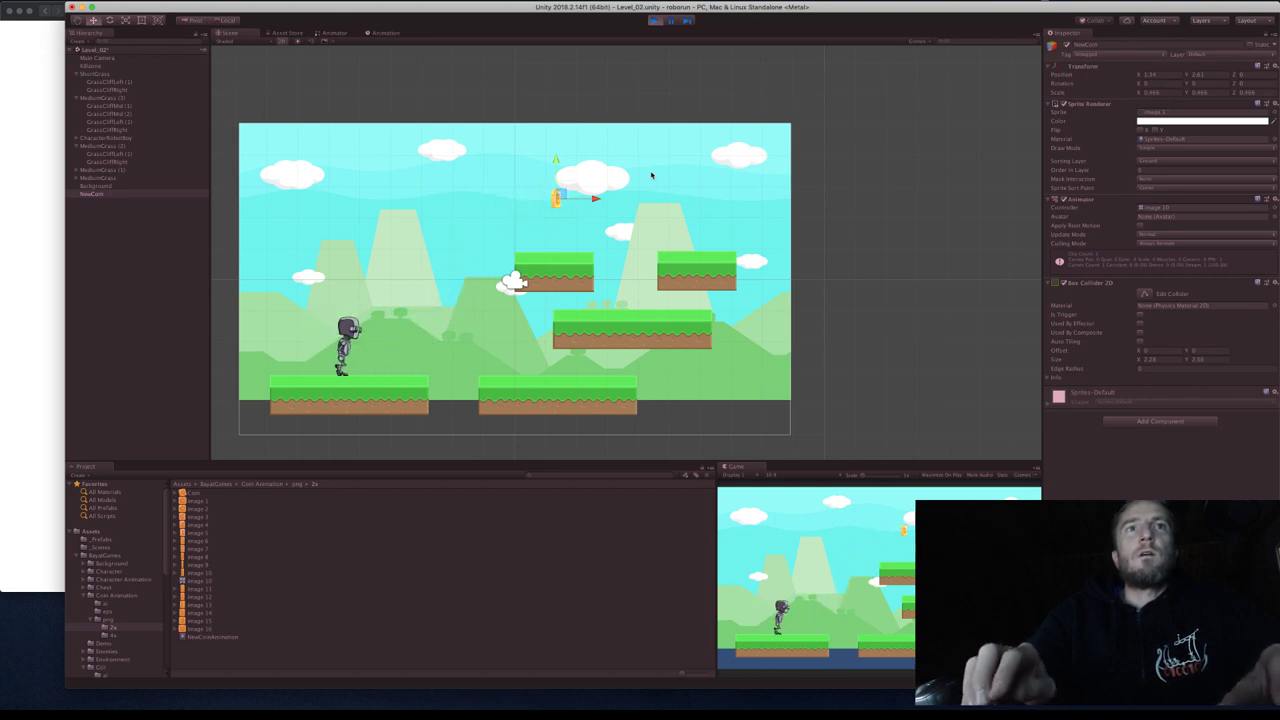
{"action": "key", "text": "Right"}
{"action": "key", "text": "space"}
{"action": "key", "text": "Left"}
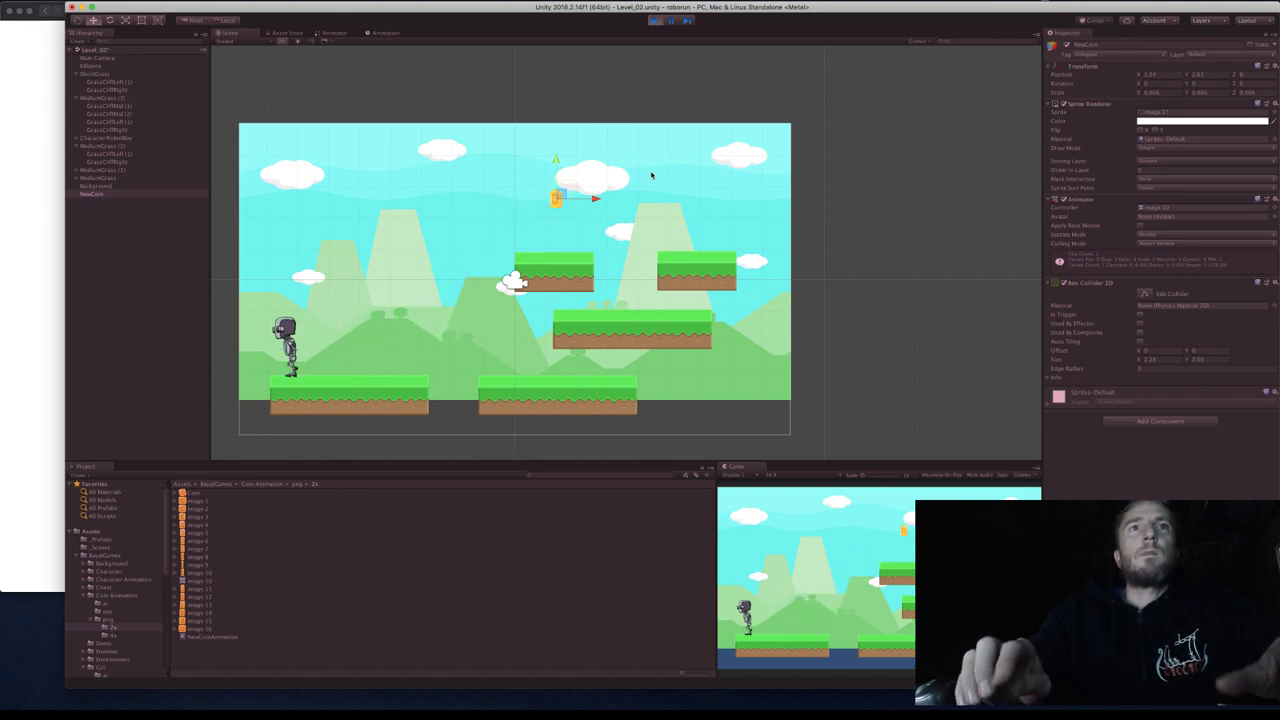
{"action": "key", "text": "Right"}
{"action": "key", "text": "space"}
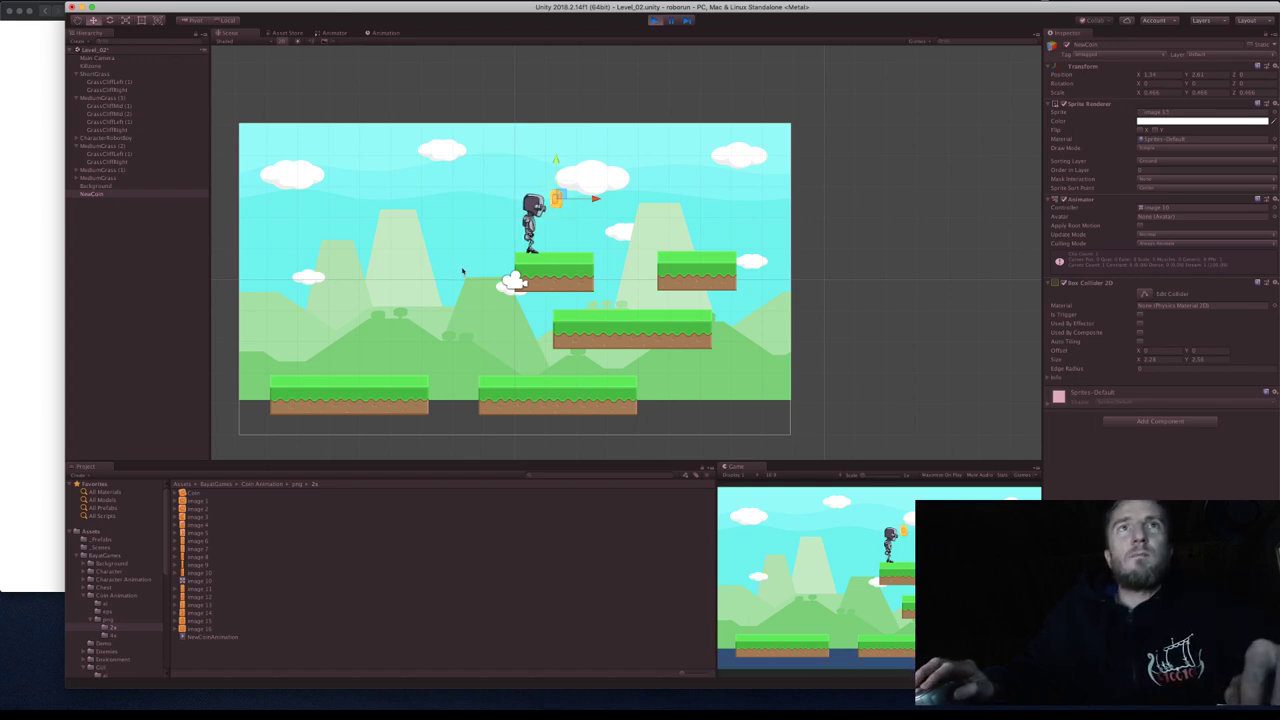
While the game runs, move NewCoin down above the left end of the lower-left platform, test the robot against it, and stop the game.
{"action": "left_click", "coordinate": [465, 222]}
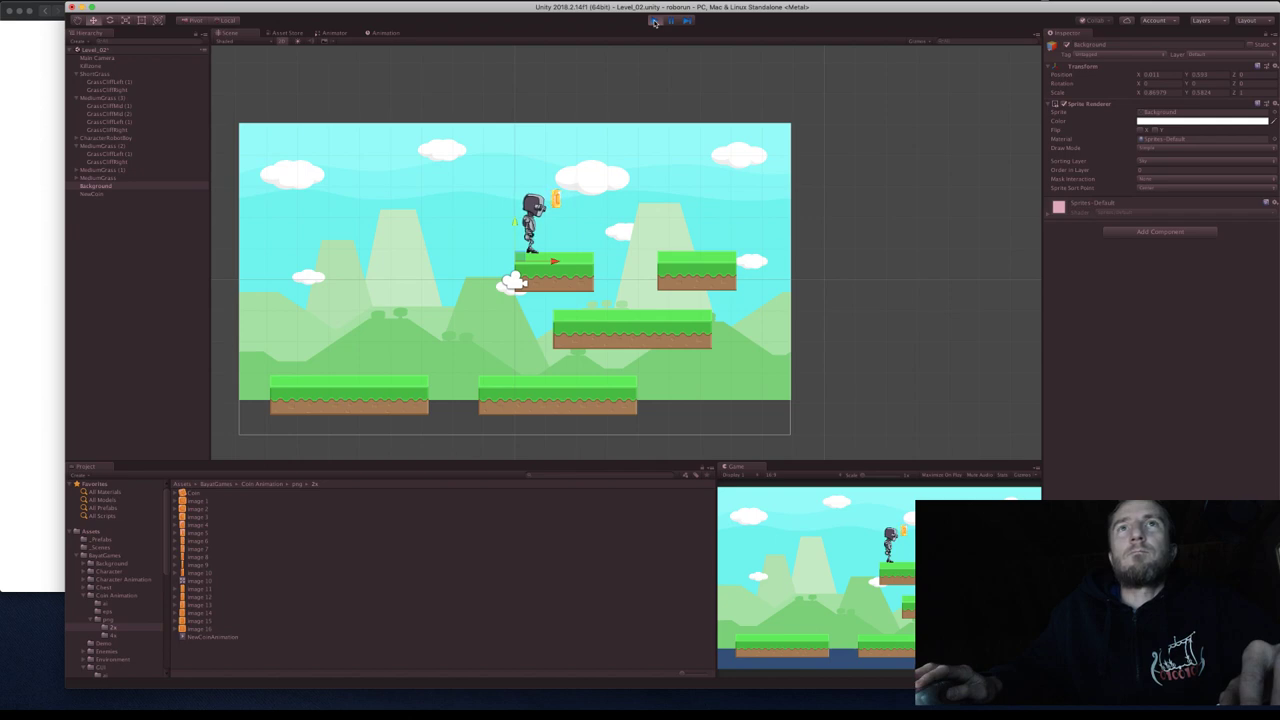
{"action": "left_click", "coordinate": [556, 200]}
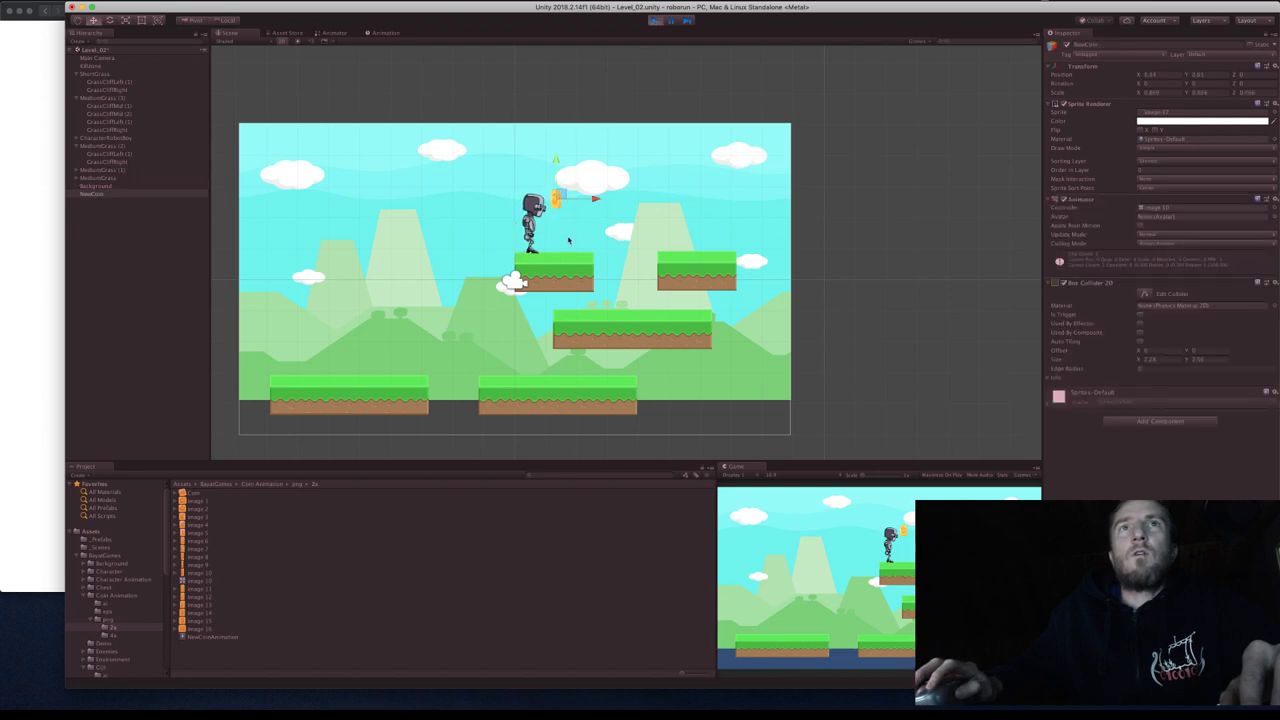
{"action": "left_click_drag", "start_coordinate": [558, 172], "coordinate": [350, 356]}
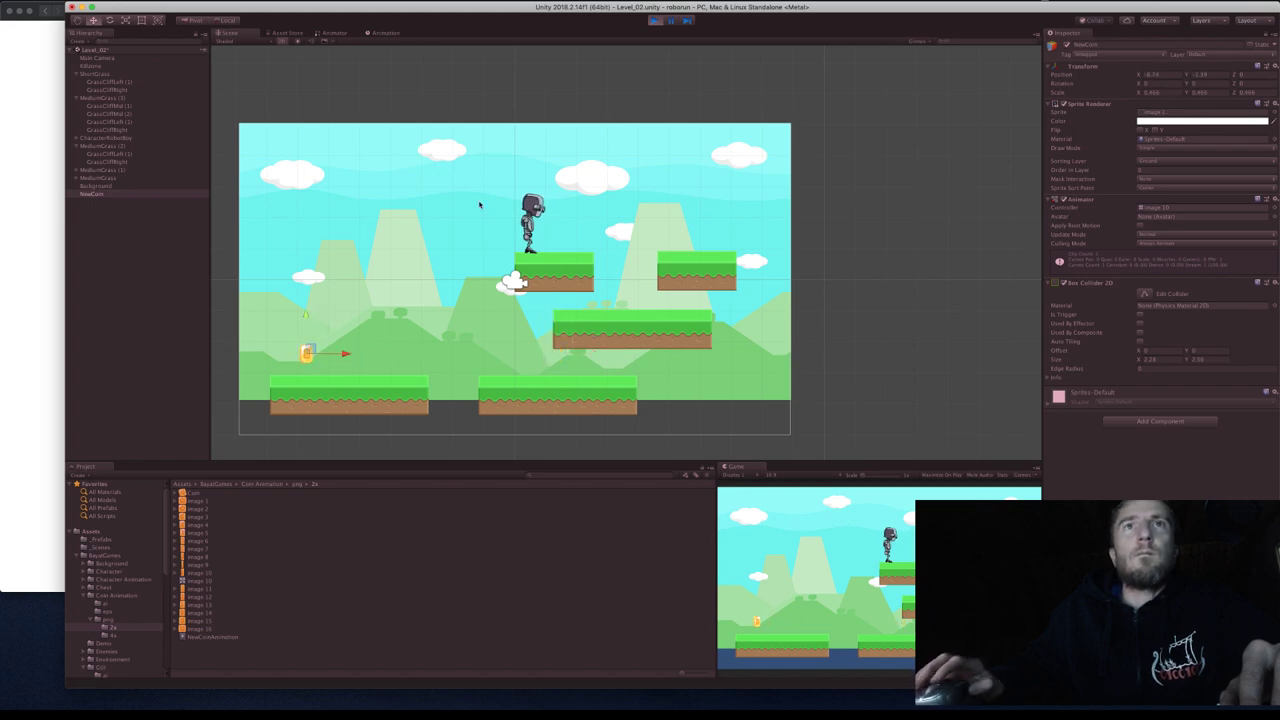
{"action": "scroll", "coordinate": [479, 204], "scroll_direction": "left", "scroll_amount": 5}
{"action": "scroll", "coordinate": [479, 204], "scroll_direction": "right", "scroll_amount": 3}
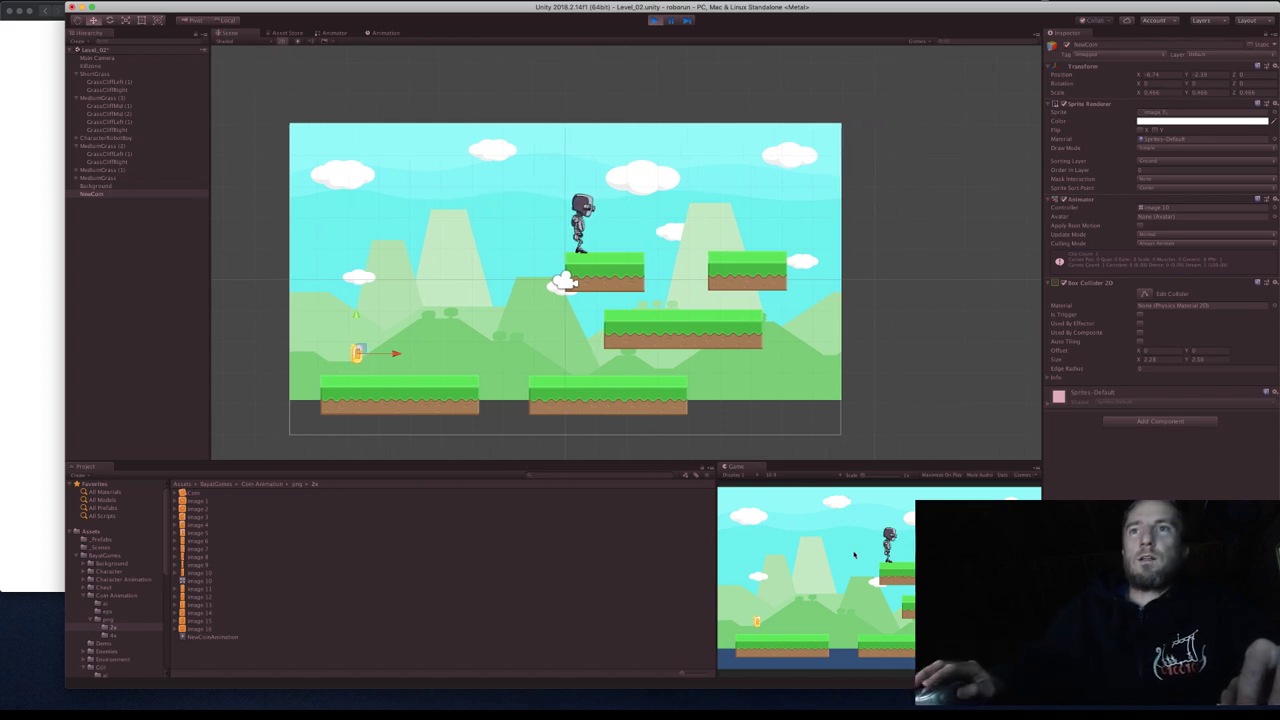
{"action": "key", "text": "Left"}
{"action": "key", "text": "space"}
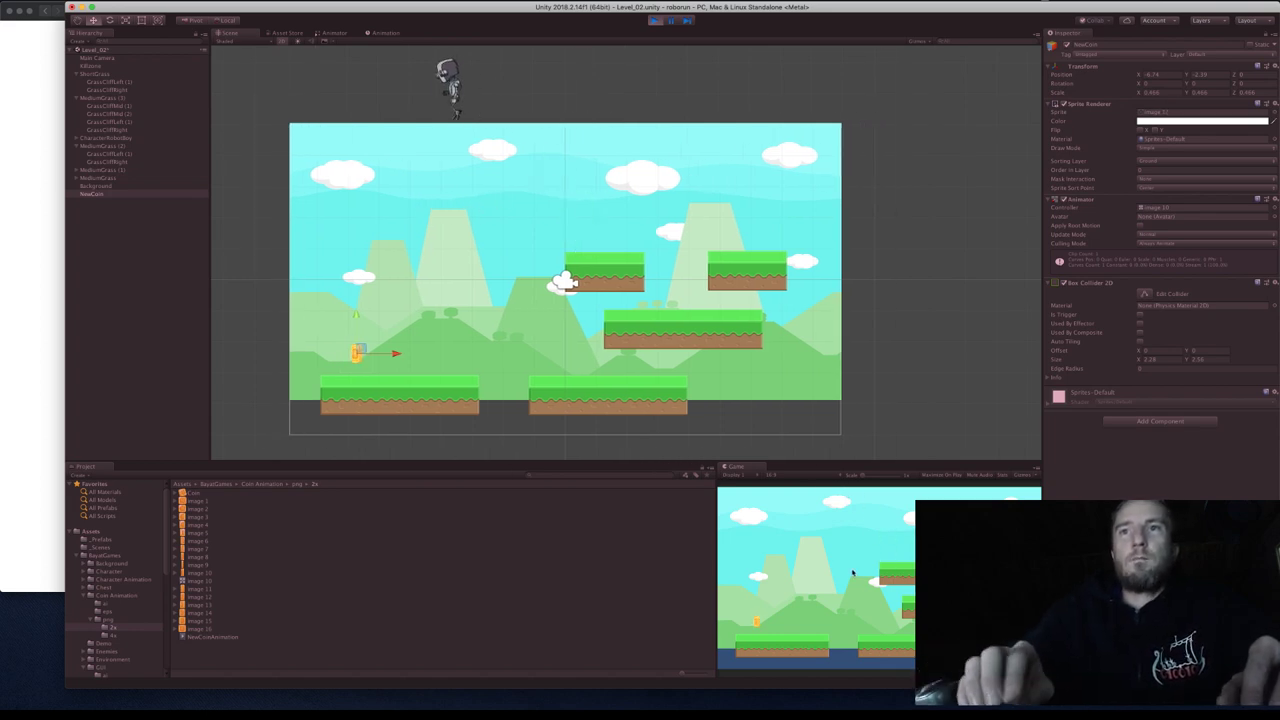
{"action": "key", "text": "Left"}
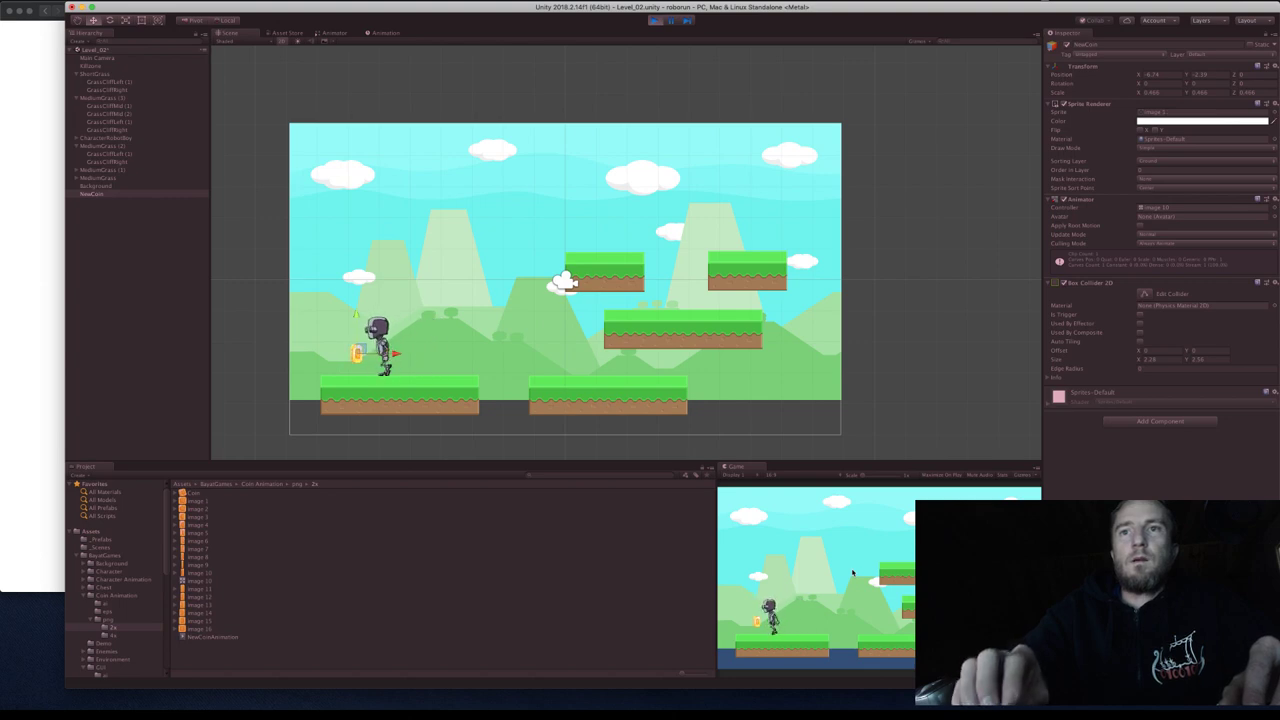
{"action": "key", "text": "Right"}
{"action": "key", "text": "Left"}
{"action": "key", "text": "Right"}
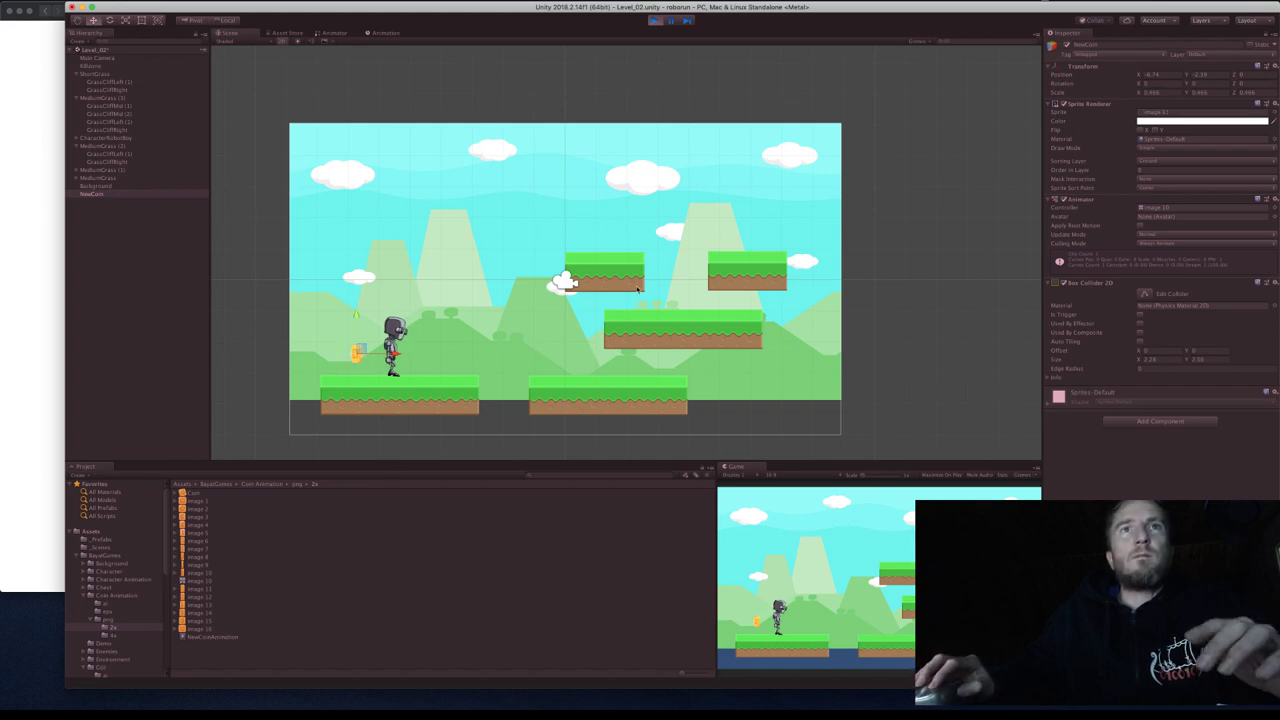
{"action": "left_click", "coordinate": [656, 21]}
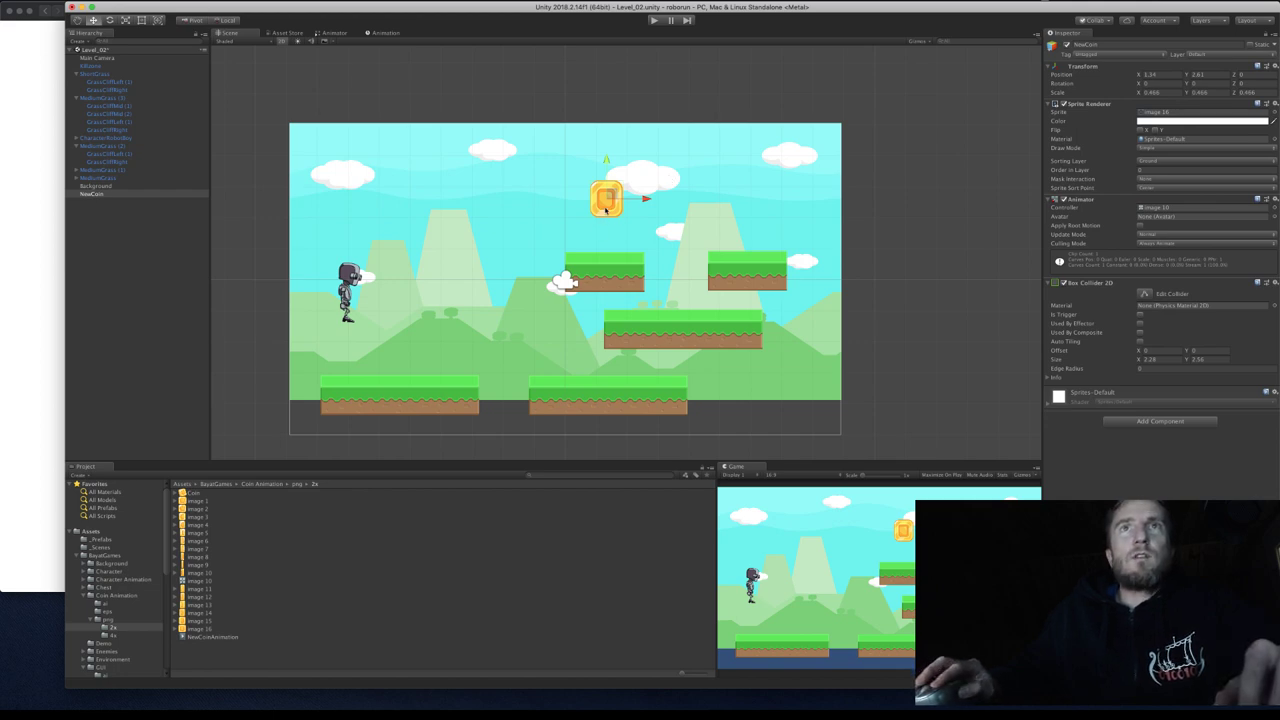
Compare NewCoin's size in and out of play mode, replacing its sprite with the 4x coin sprite image 1 between the runs.
{"action": "left_click", "coordinate": [653, 22]}
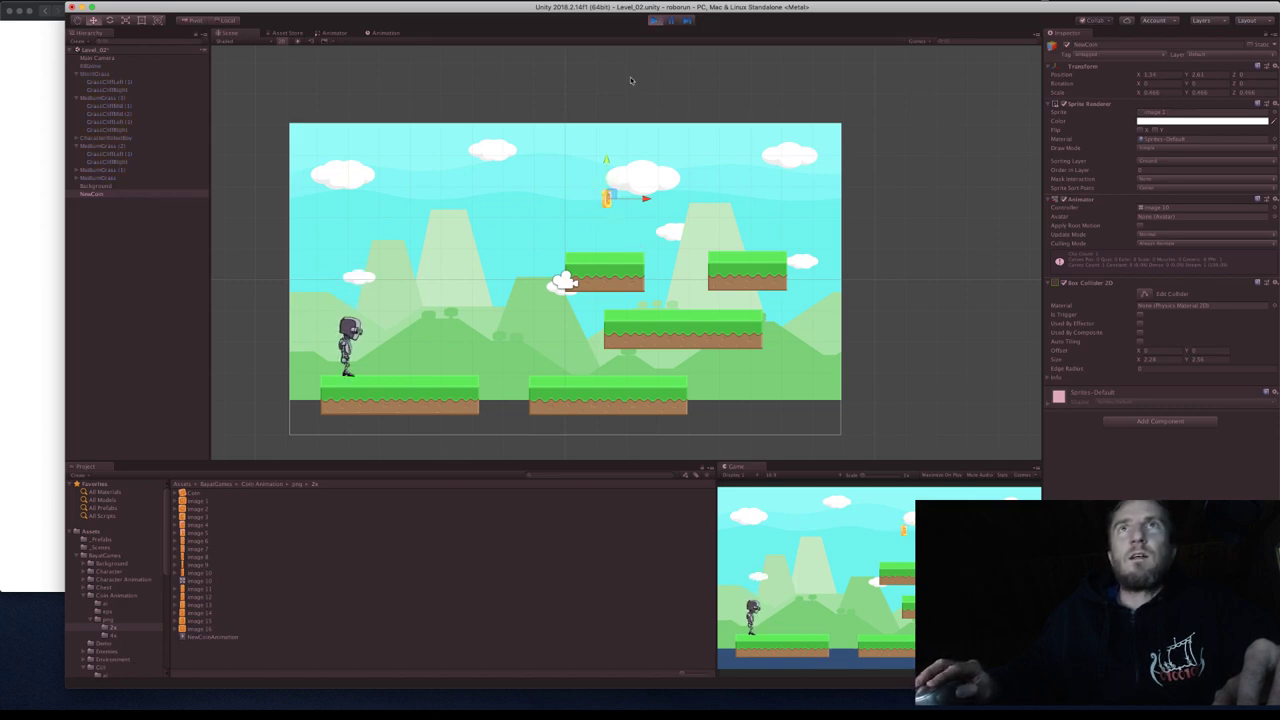
{"action": "left_click", "coordinate": [654, 20]}
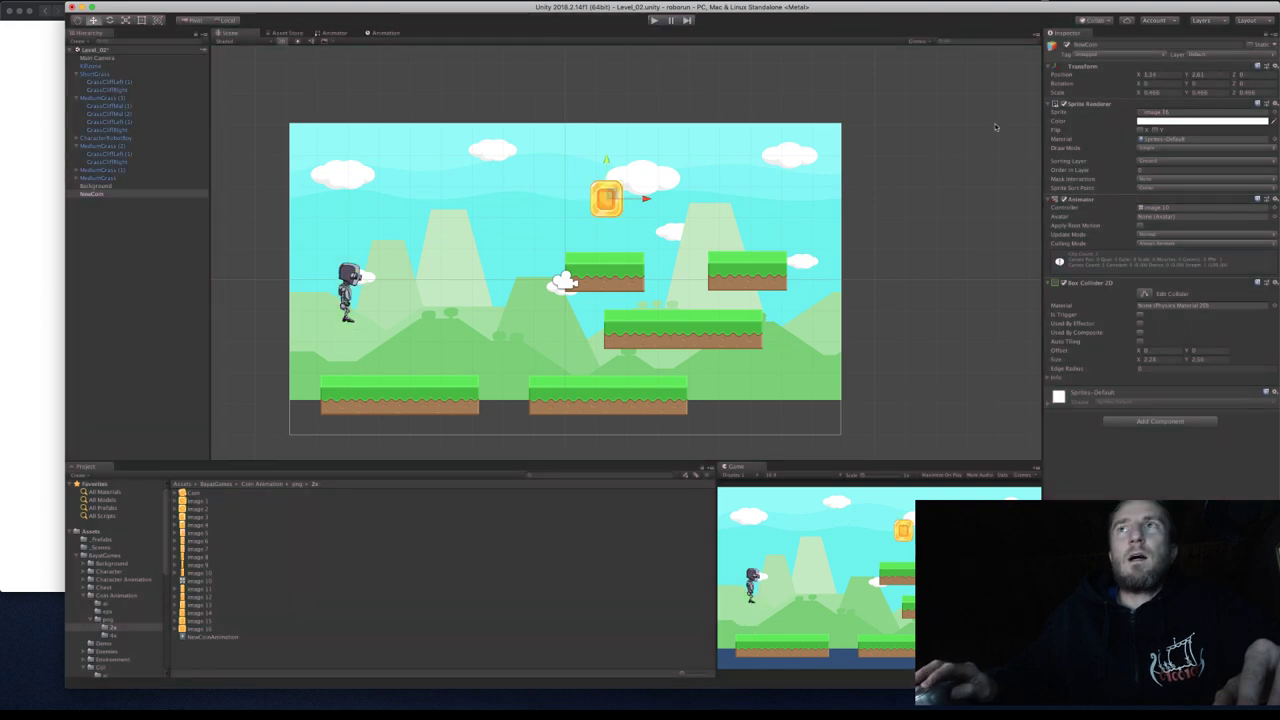
{"action": "left_click", "coordinate": [1180, 113]}
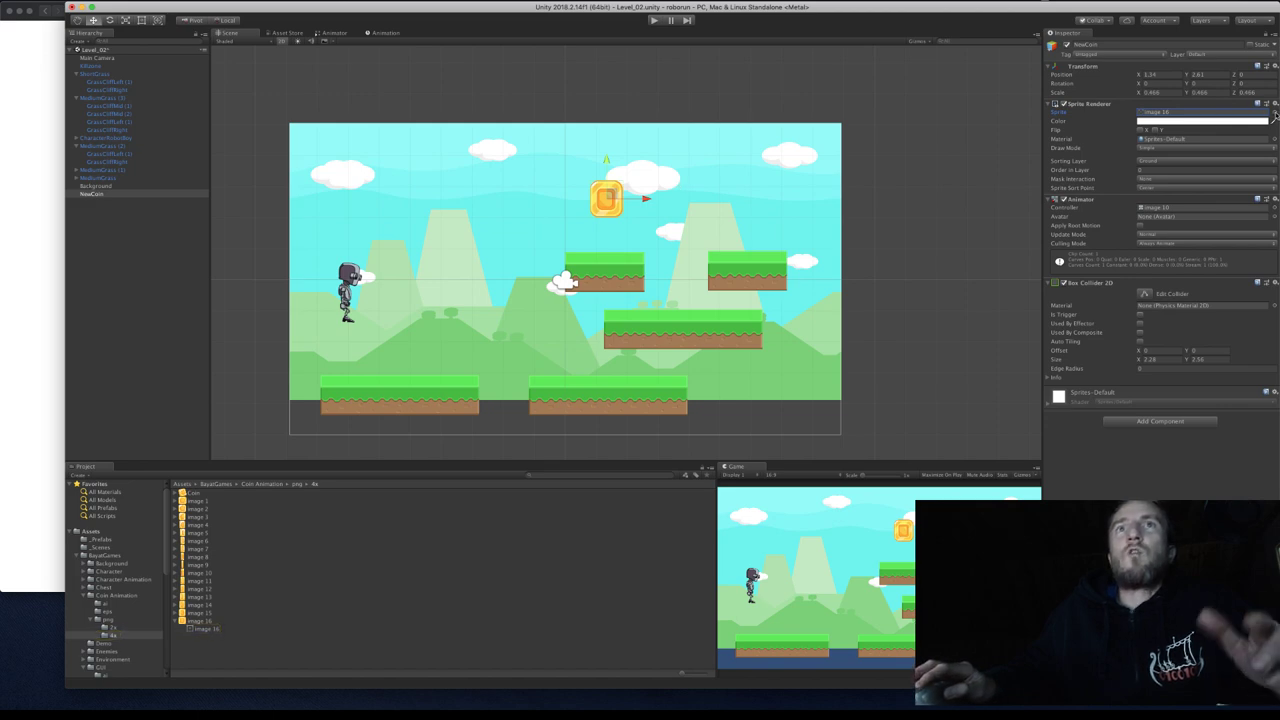
{"action": "left_click", "coordinate": [1274, 116]}
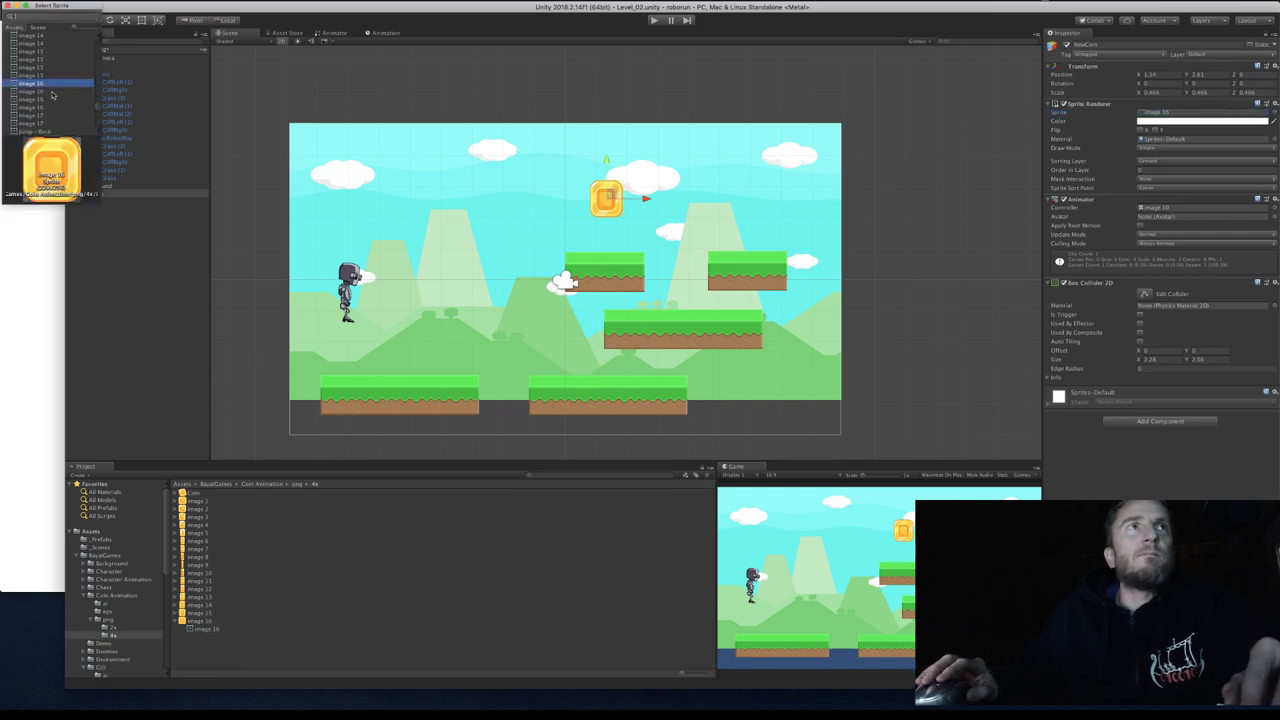
{"action": "key", "text": "Escape"}
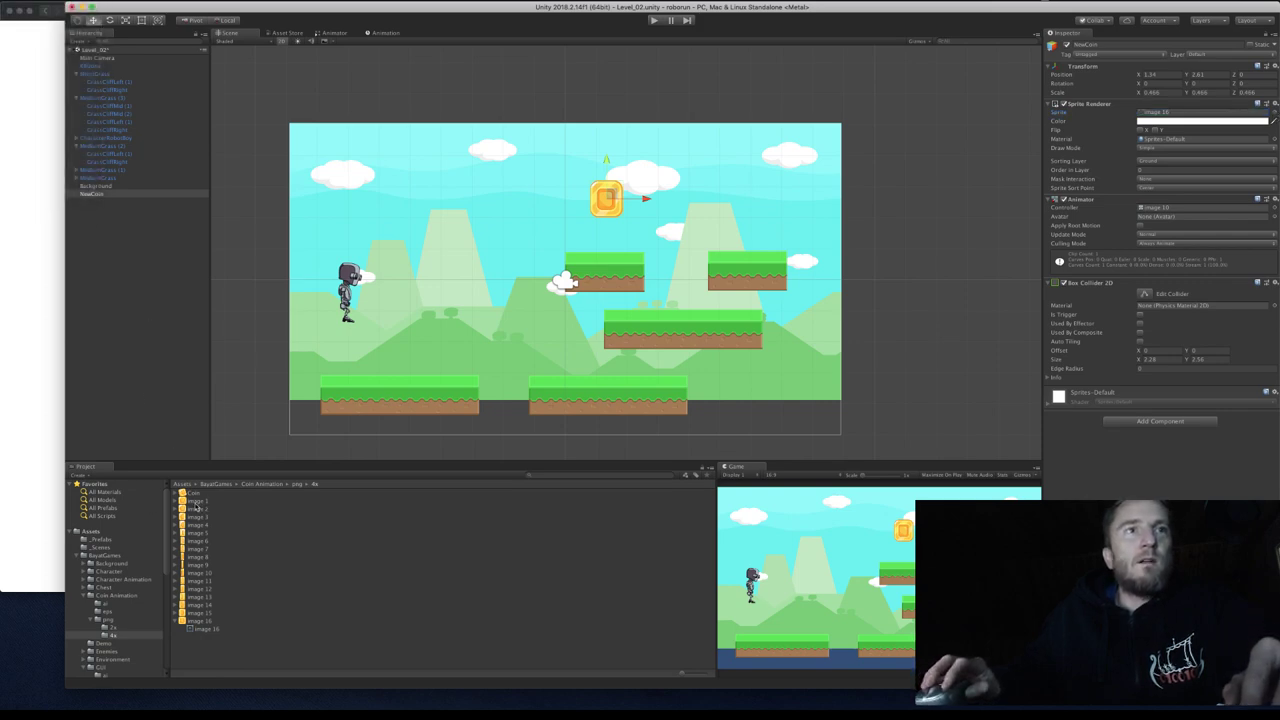
{"action": "left_click", "coordinate": [196, 500]}
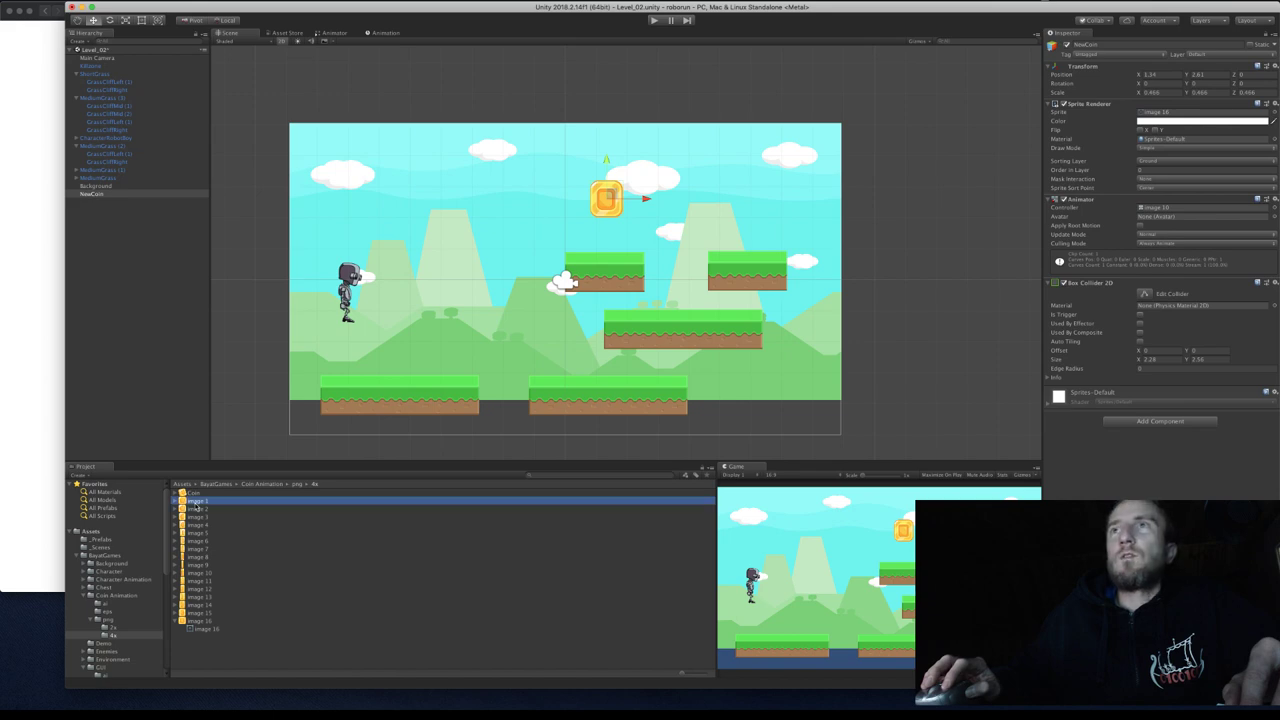
{"action": "left_click_drag", "start_coordinate": [197, 506], "coordinate": [1190, 116]}
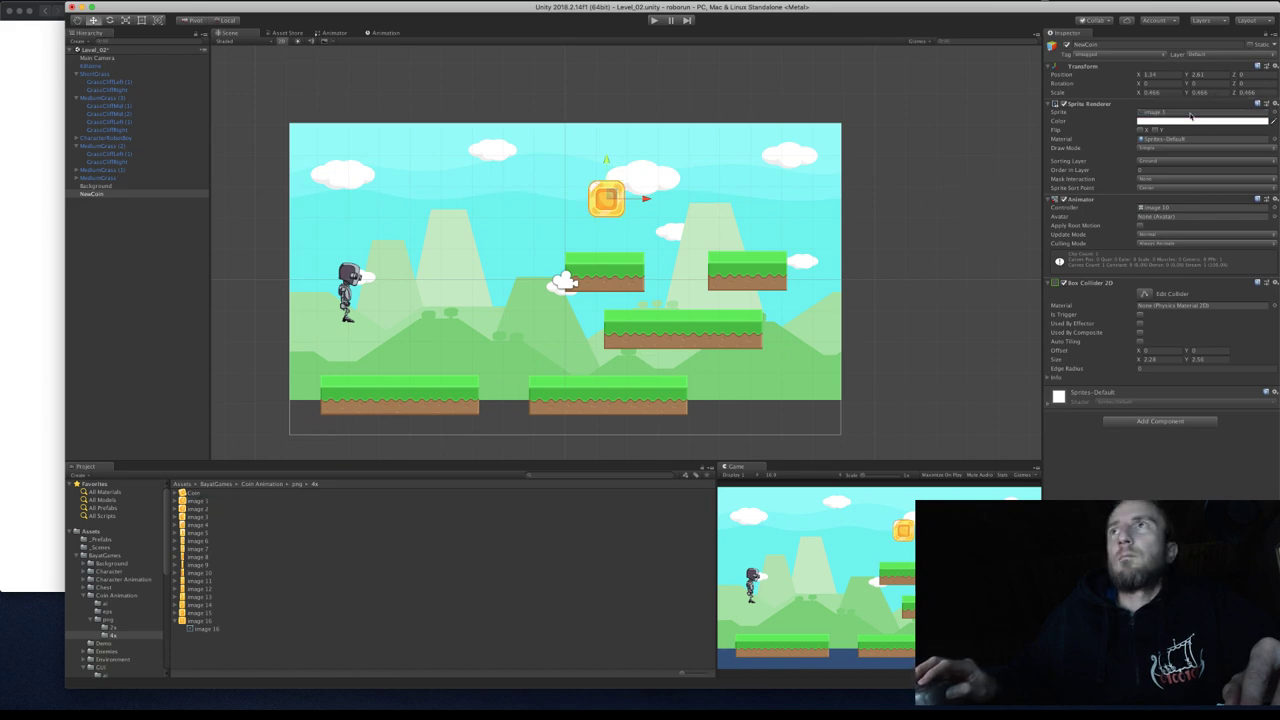
{"action": "left_click", "coordinate": [655, 21]}
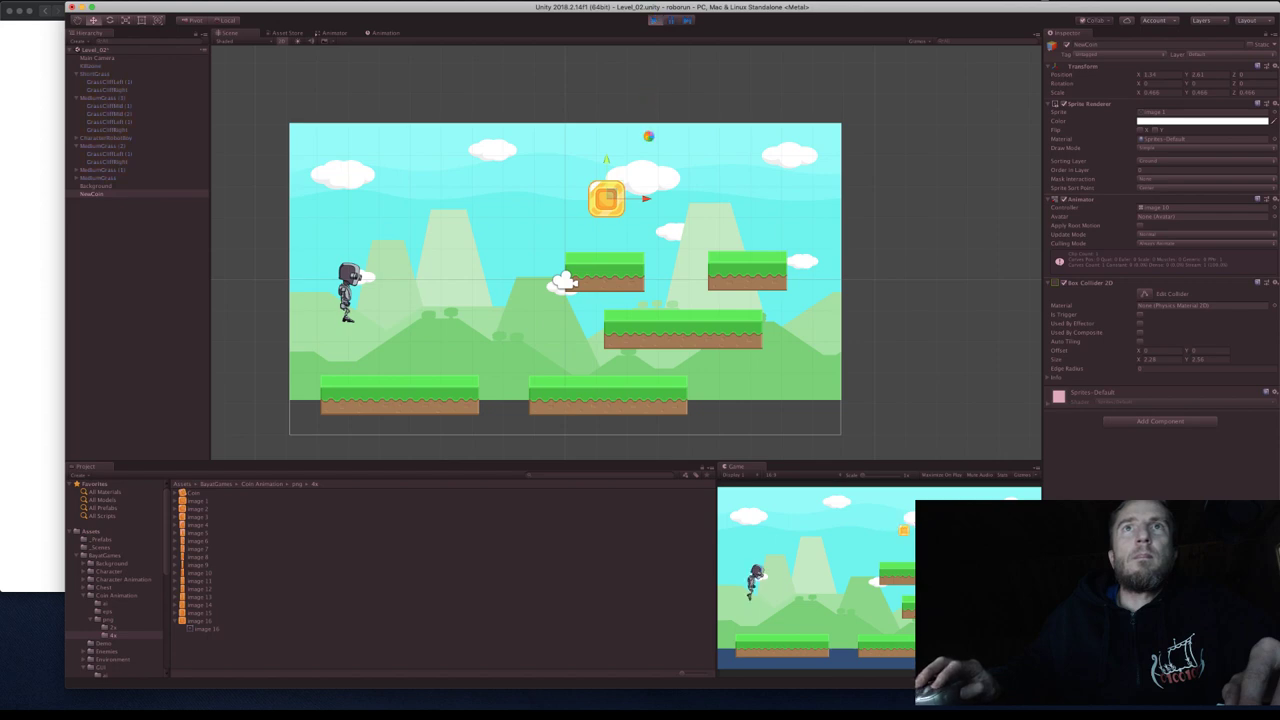
{"action": "left_click", "coordinate": [654, 21]}
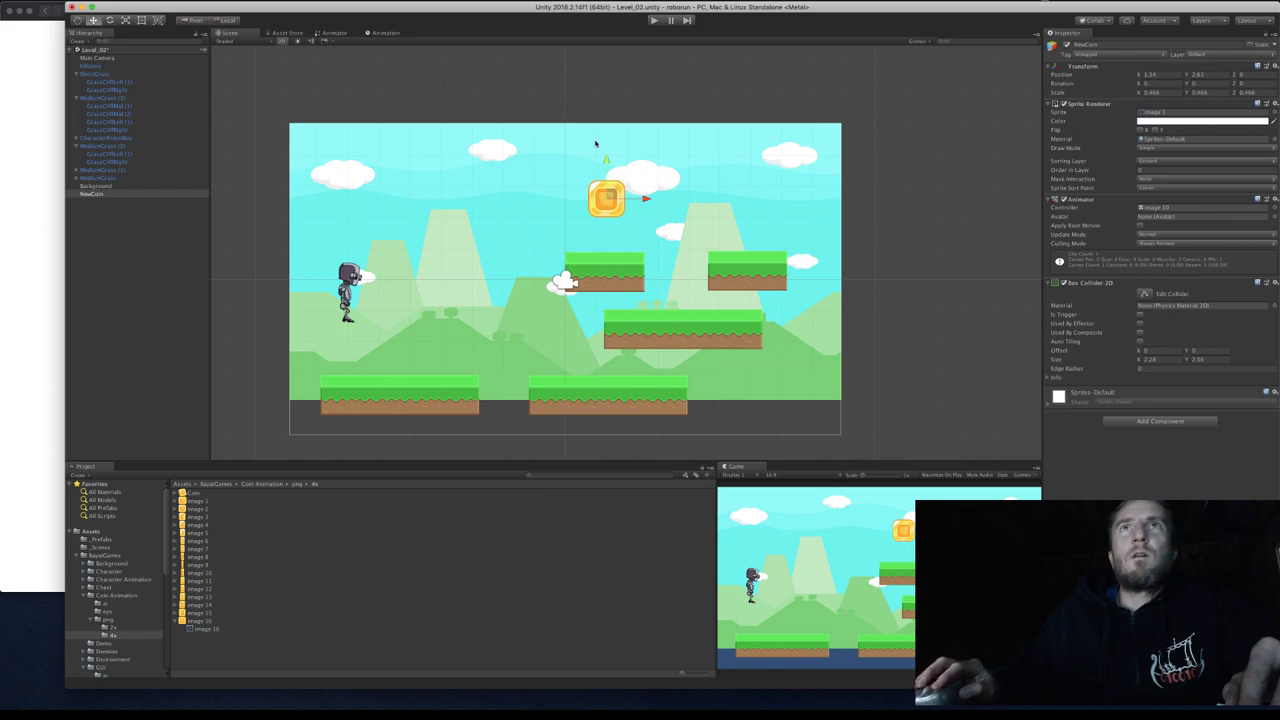
Enlarge NewCoin from its upper-left corner and set its X and Y scale to 1.
{"action": "left_click", "coordinate": [141, 21]}
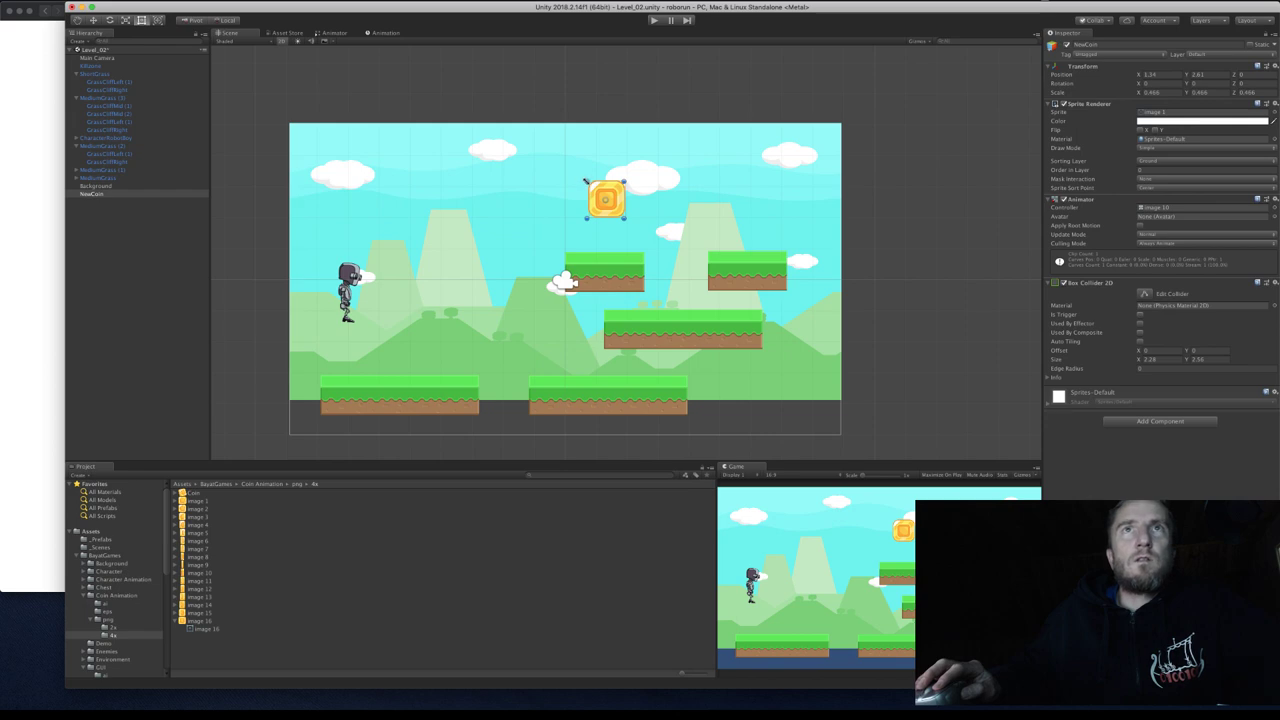
{"action": "left_click_drag", "start_coordinate": [586, 181], "coordinate": [542, 120]}
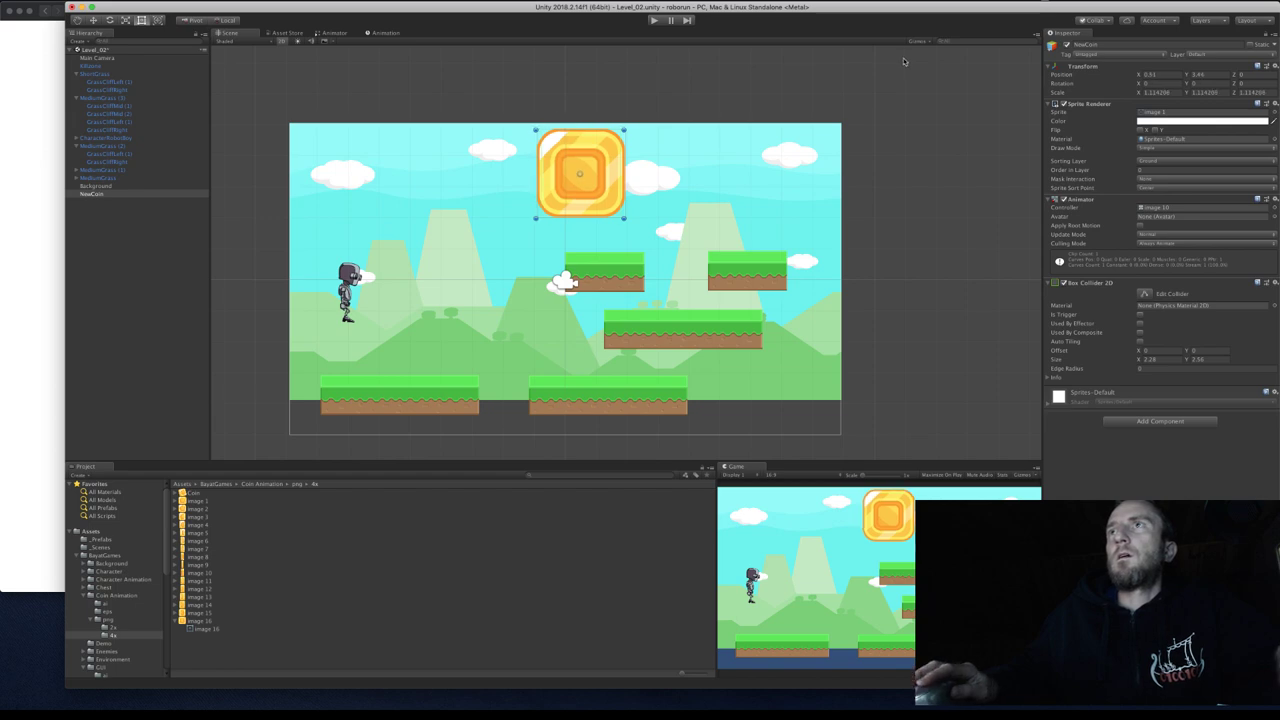
{"action": "left_click", "coordinate": [1172, 93]}
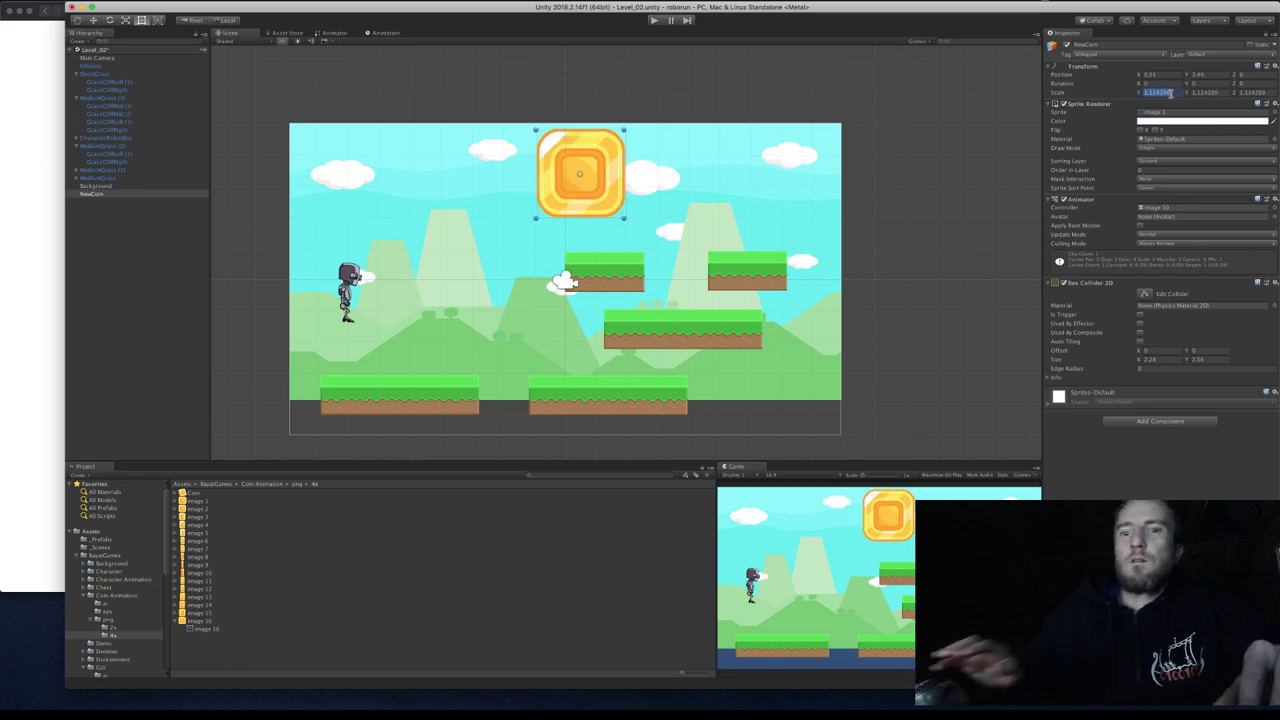
{"action": "type", "text": "1"}
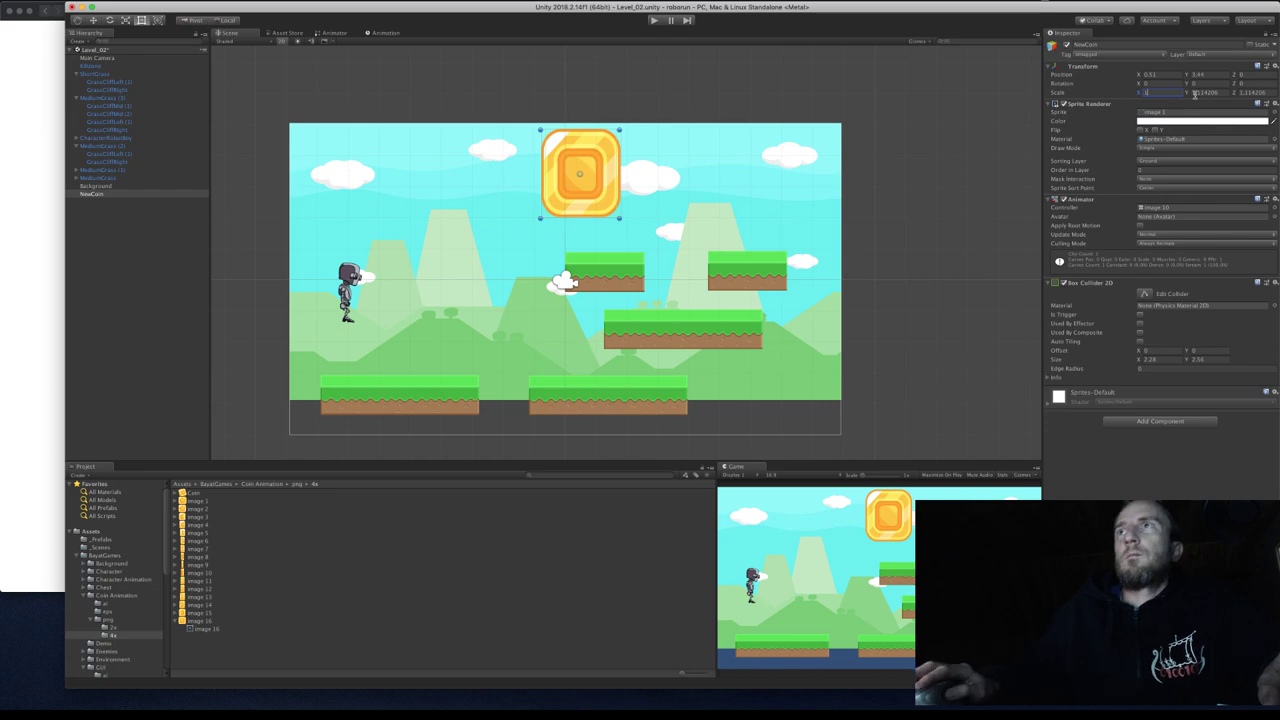
{"action": "left_click", "coordinate": [1196, 92]}
{"action": "type", "text": "1"}
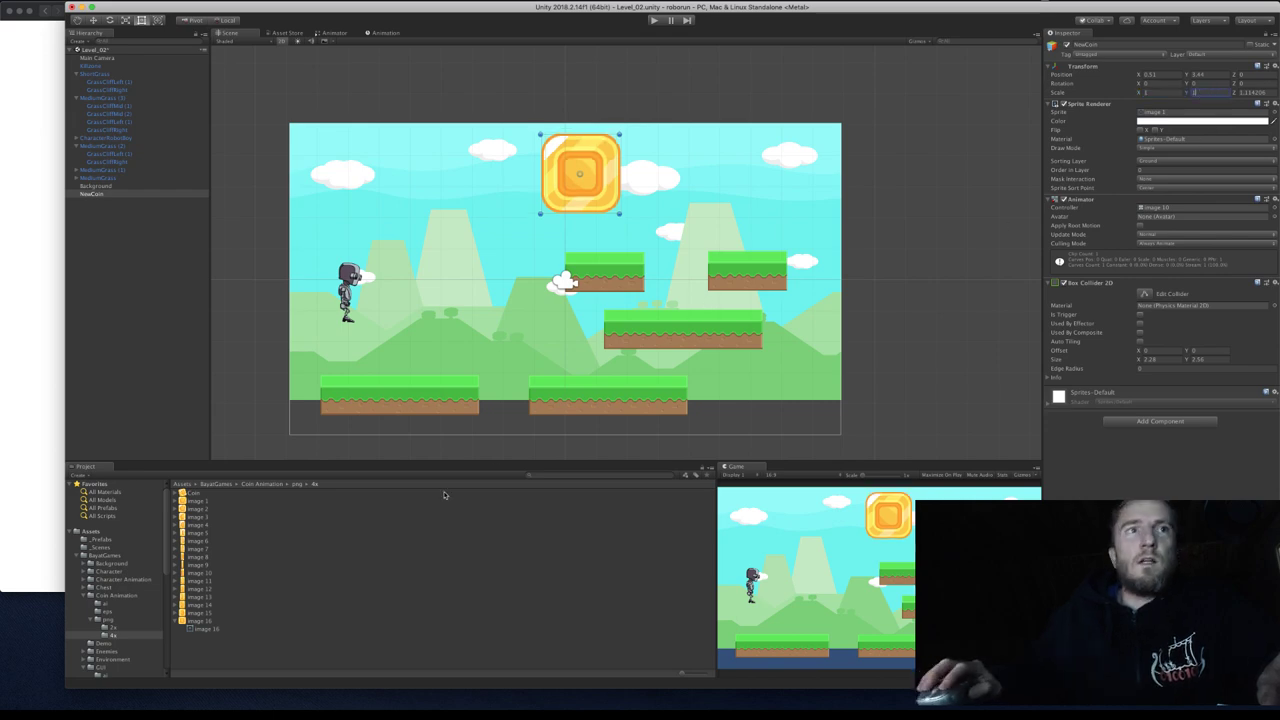
Replace NewCoin's sprite with image 1 from the Coin Animation 2x folder and run the game to check the coin's size.
{"action": "left_click", "coordinate": [195, 500]}
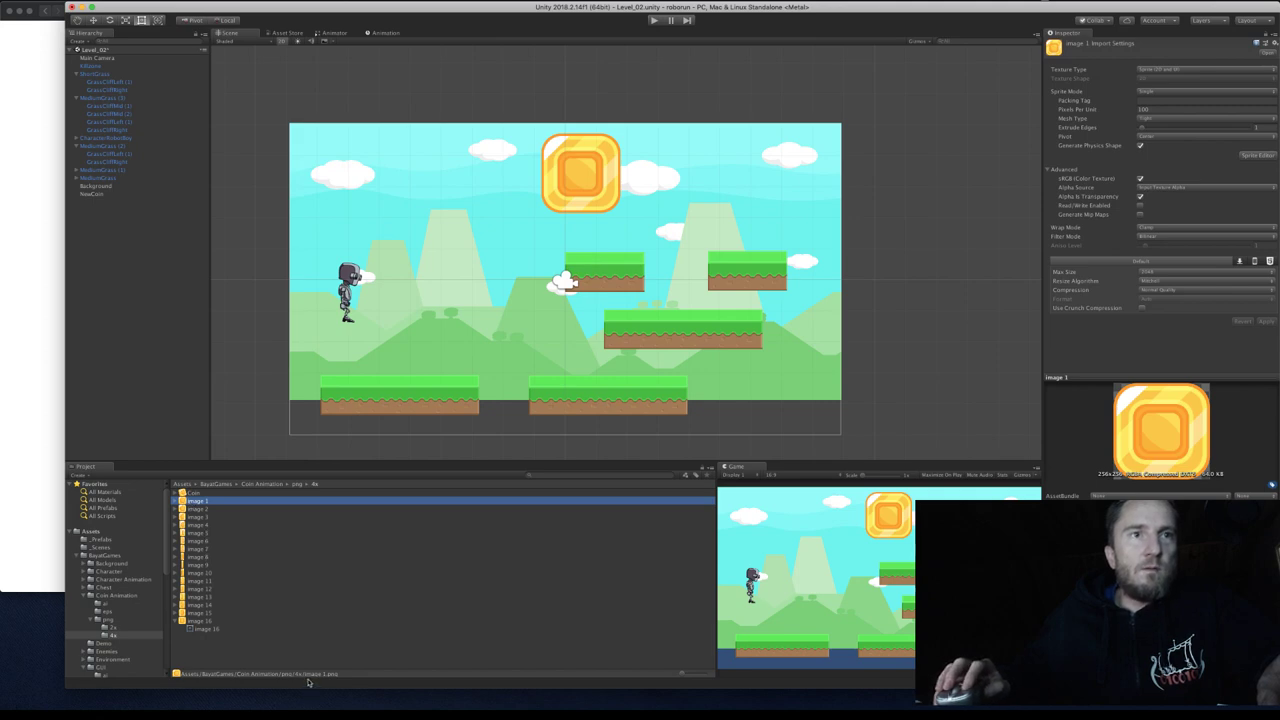
{"action": "left_click", "coordinate": [296, 484]}
{"action": "double_click", "coordinate": [193, 495]}
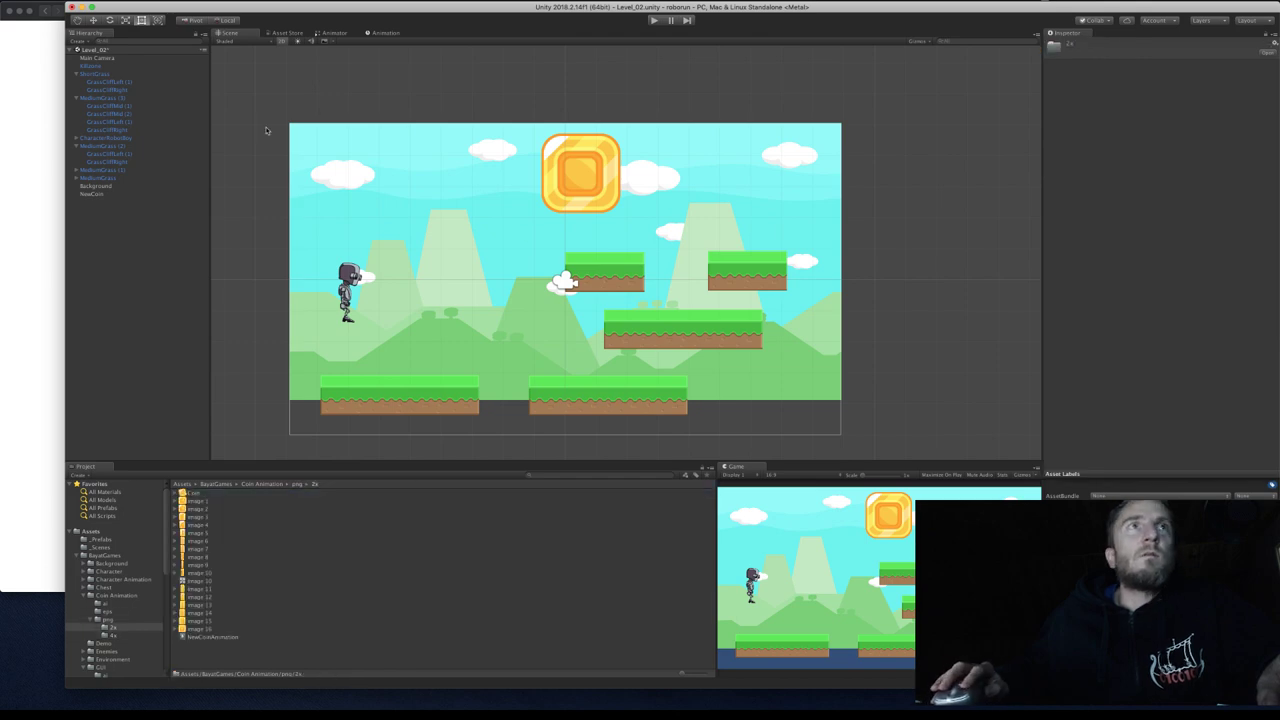
{"action": "left_click", "coordinate": [580, 181]}
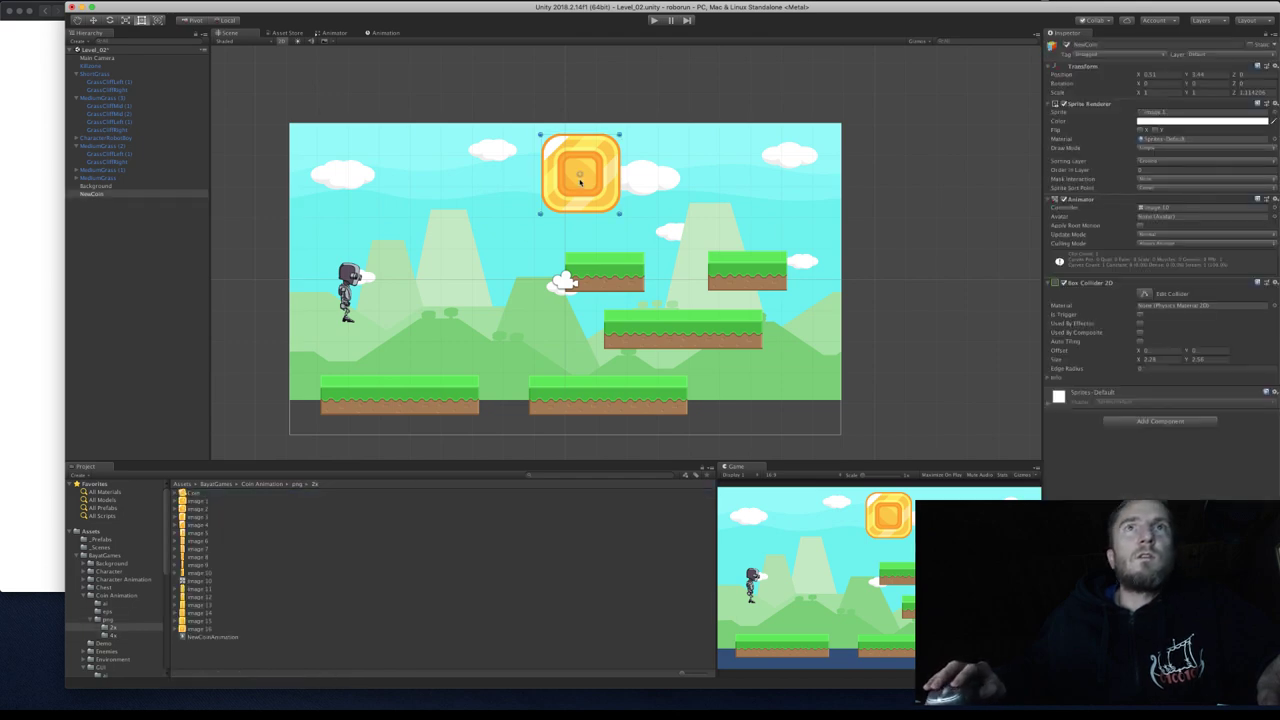
{"action": "left_click", "coordinate": [198, 502]}
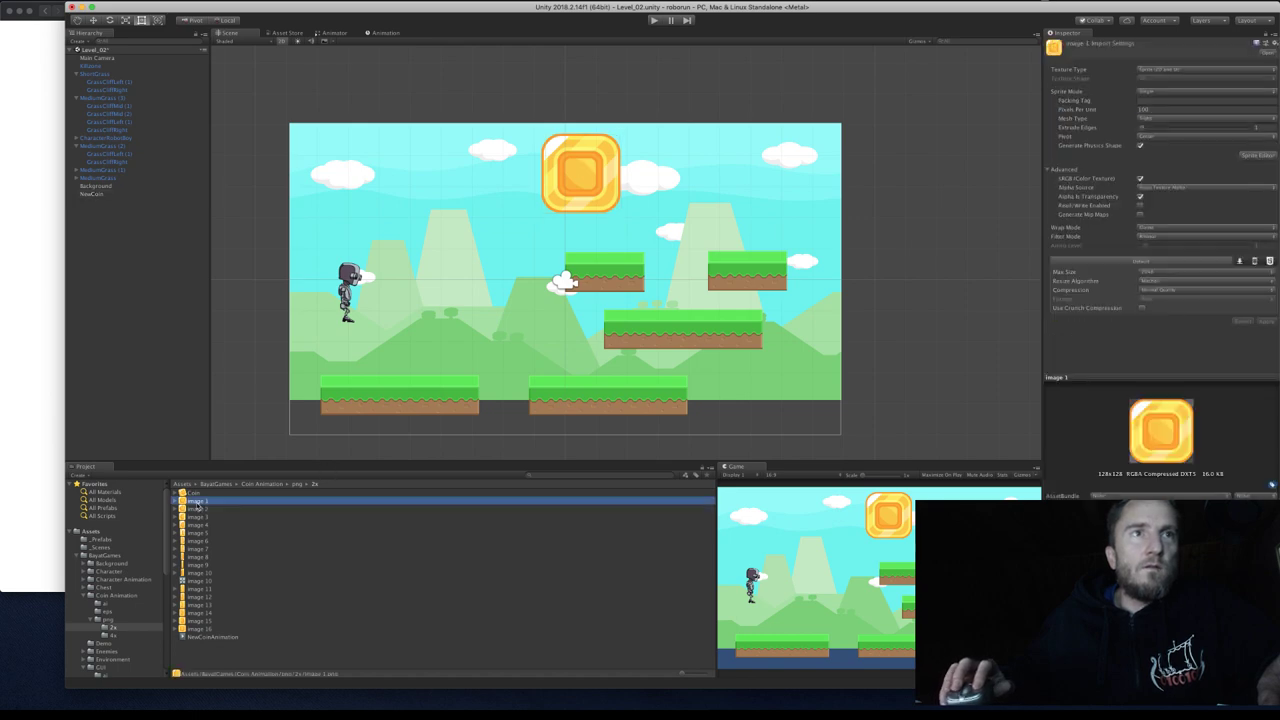
{"action": "left_click_drag", "start_coordinate": [198, 502], "coordinate": [330, 552]}
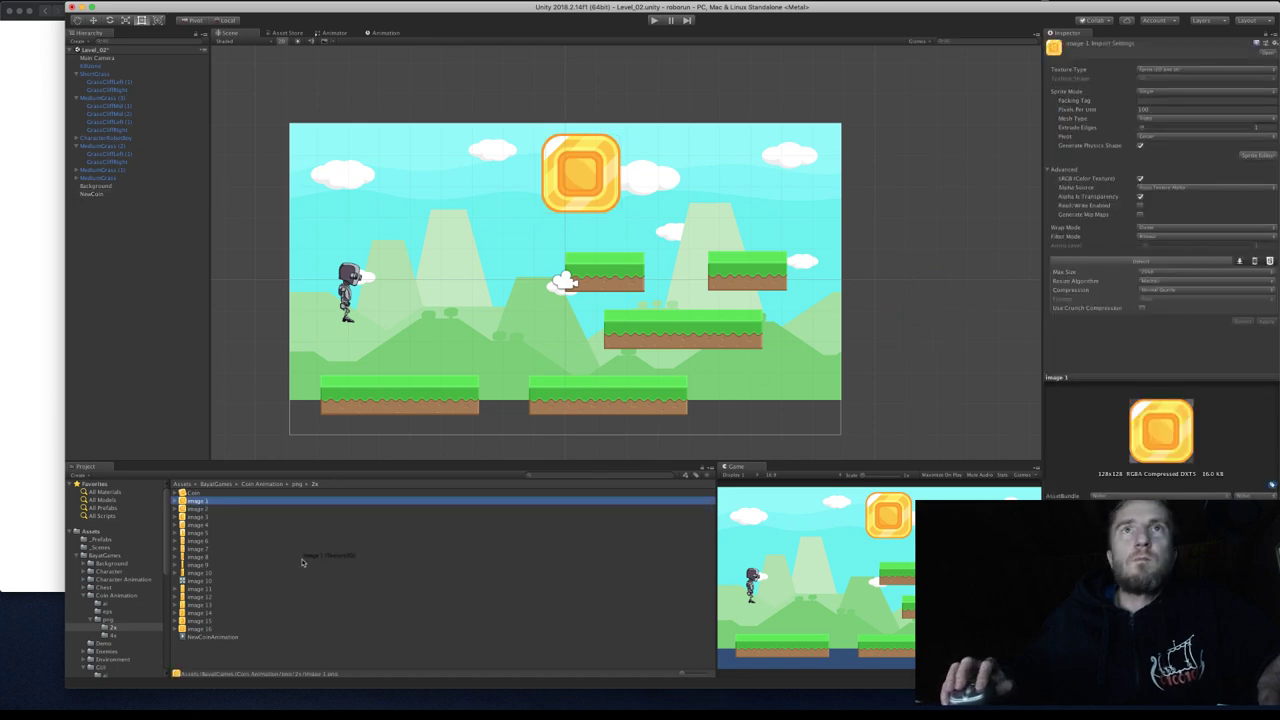
{"action": "left_click", "coordinate": [582, 146]}
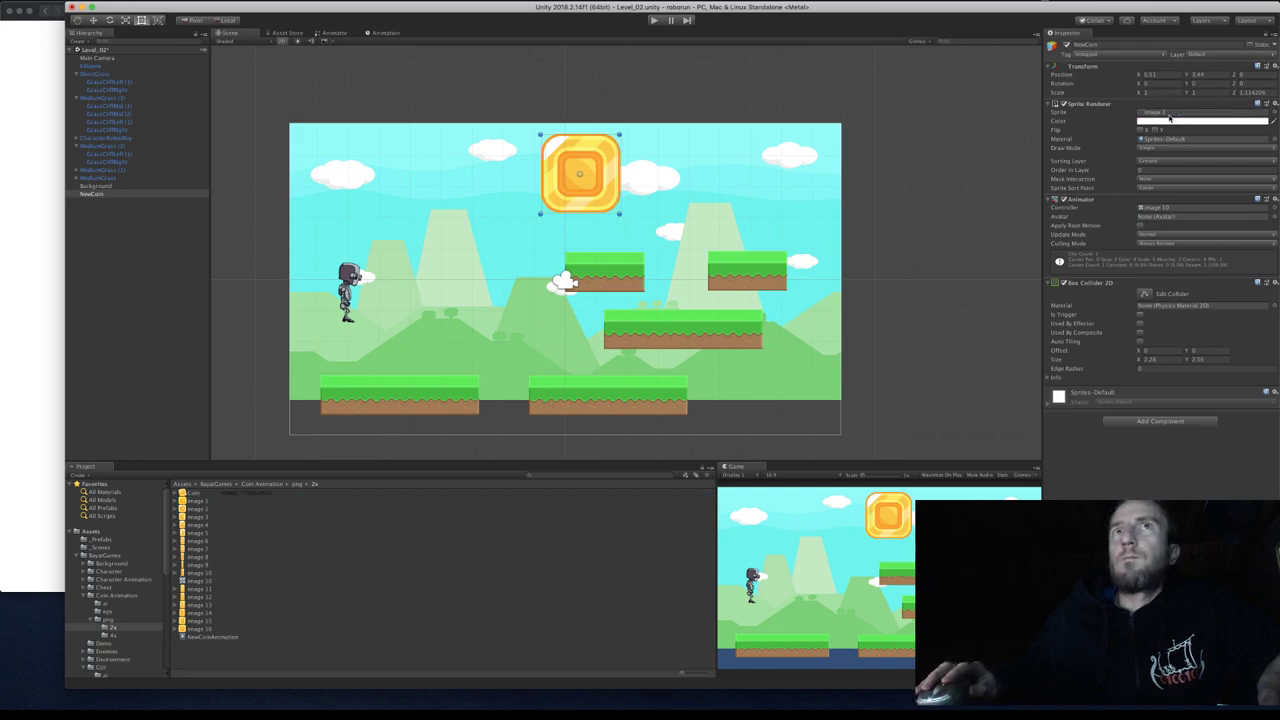
{"action": "left_click_drag", "start_coordinate": [201, 503], "coordinate": [1176, 117]}
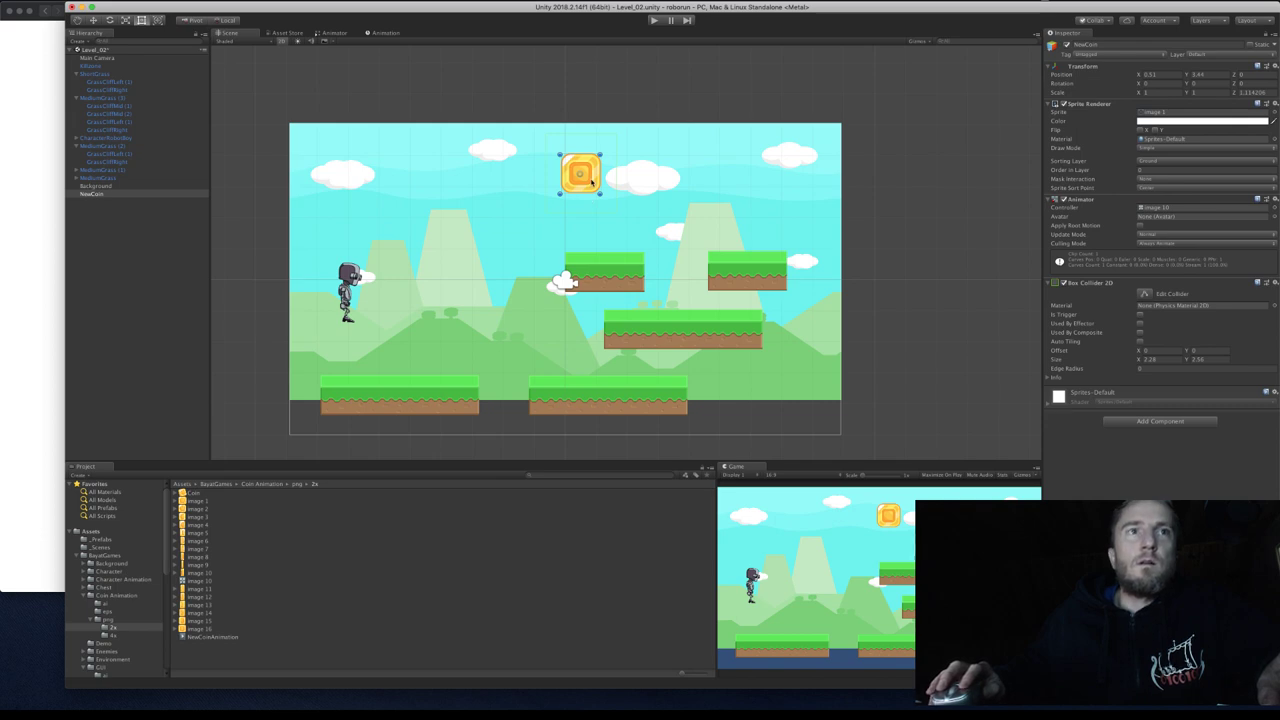
{"action": "left_click", "coordinate": [654, 21]}
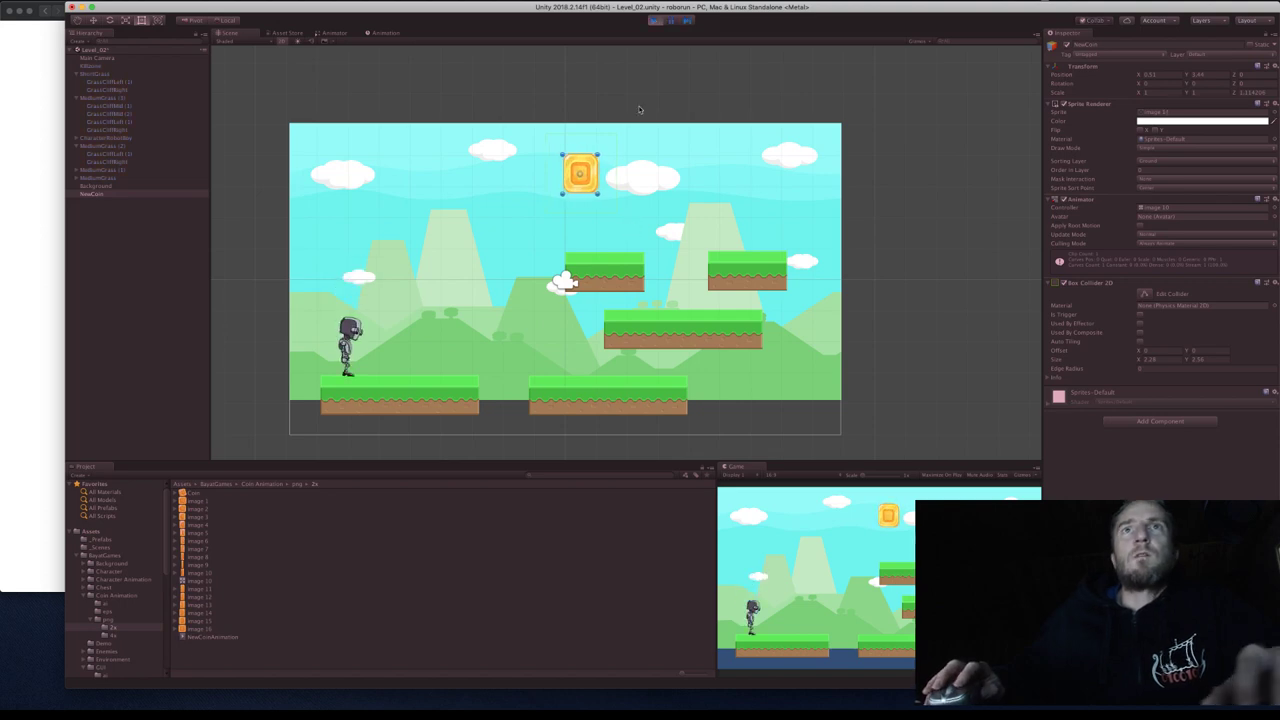
{"action": "left_click", "coordinate": [655, 22]}
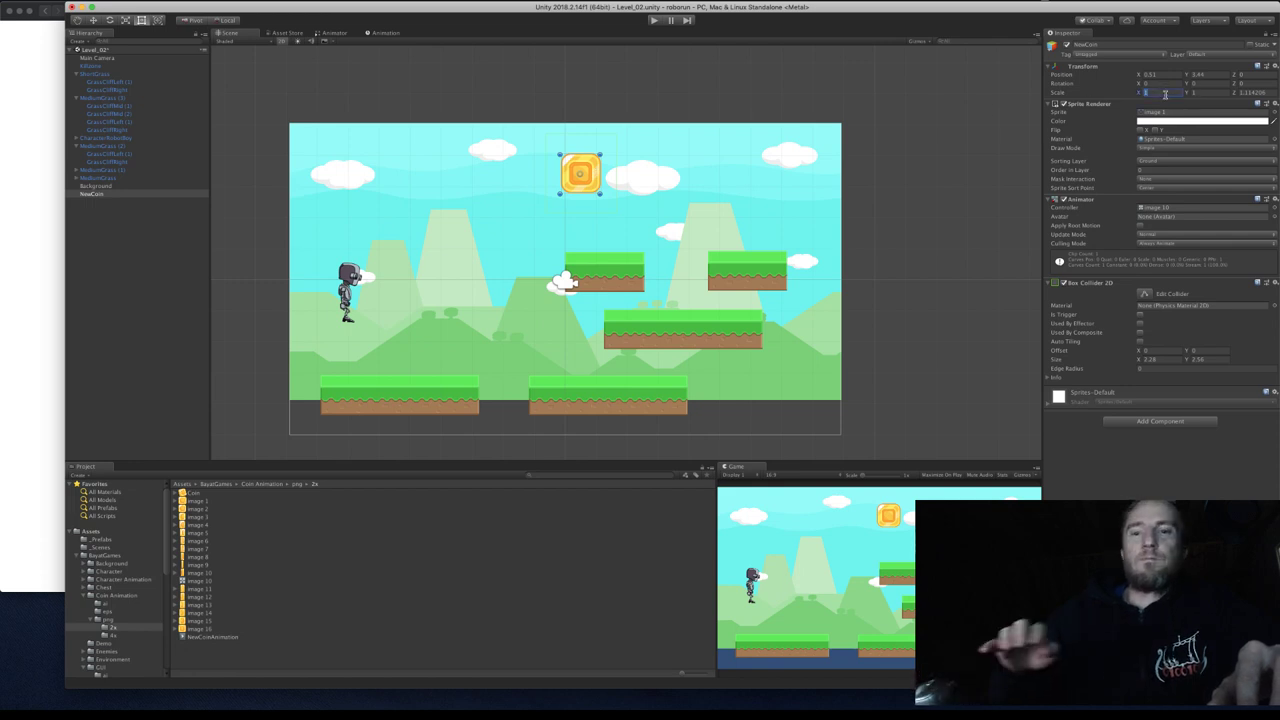
Set NewCoin's X and Y scale to 0.5 and move it down to just above the upper-left floating platform.
{"action": "type", "text": "0.5"}
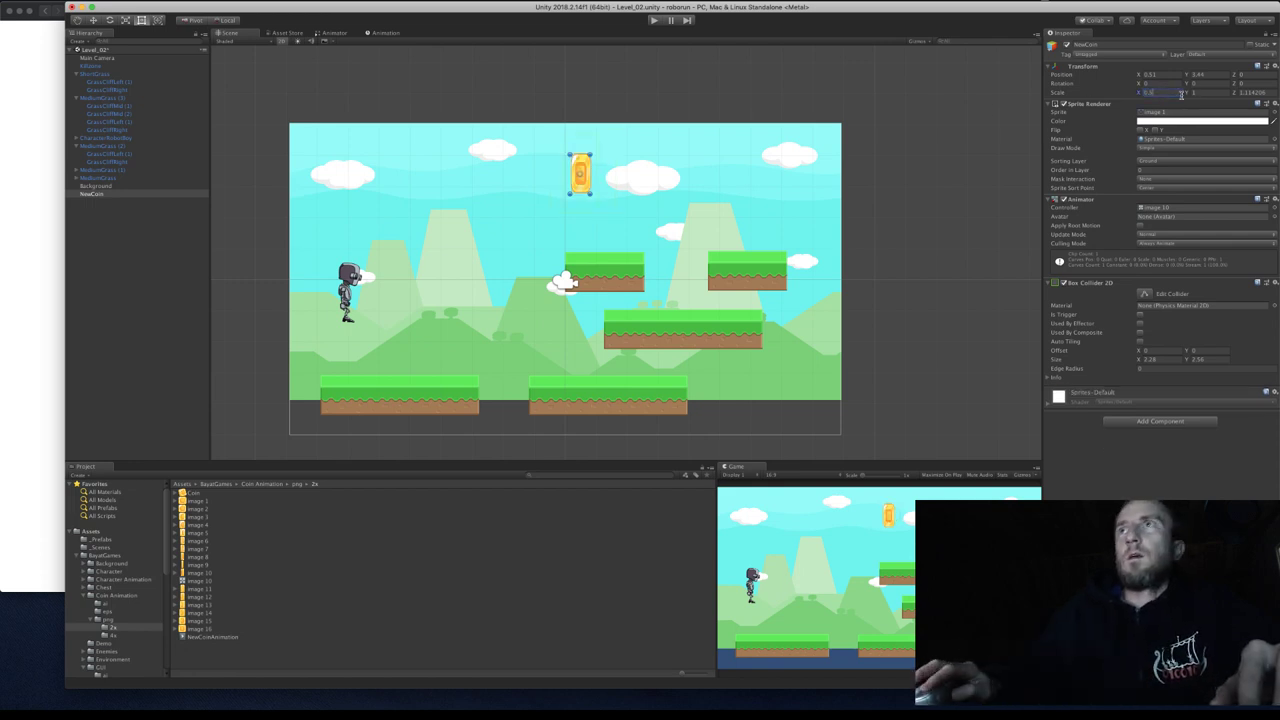
{"action": "left_click", "coordinate": [1206, 92]}
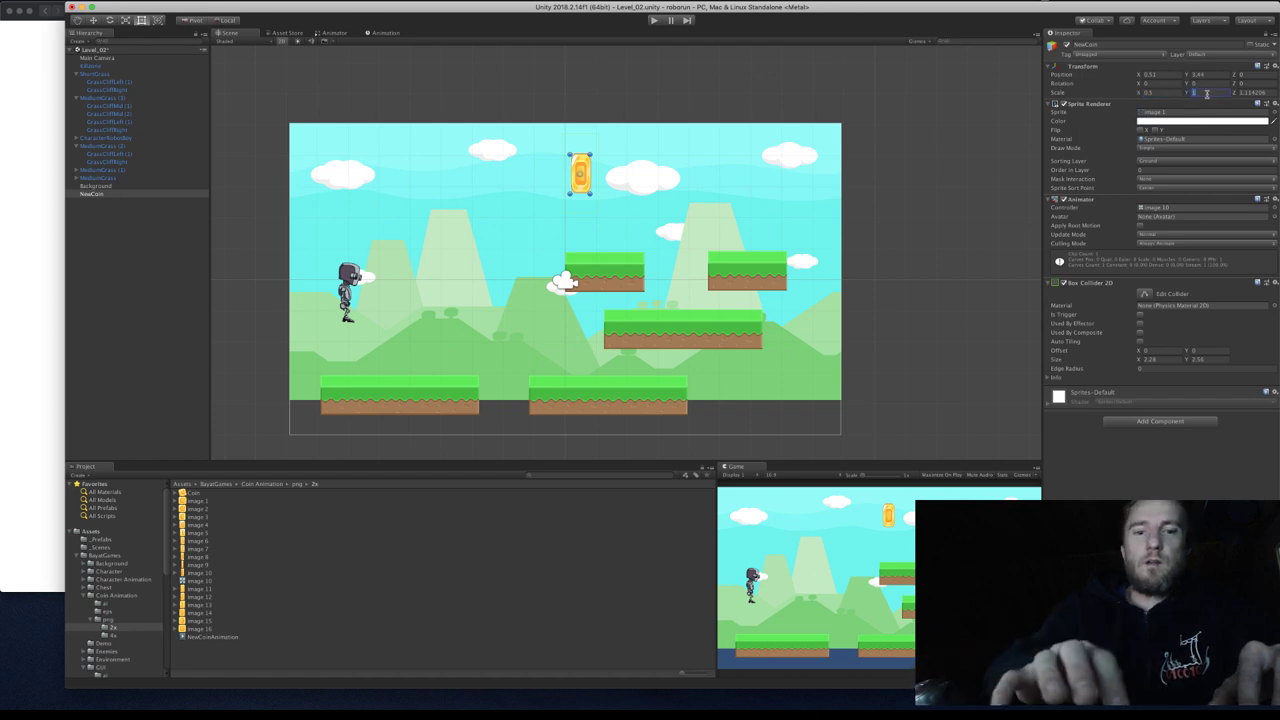
{"action": "type", "text": "0.5"}
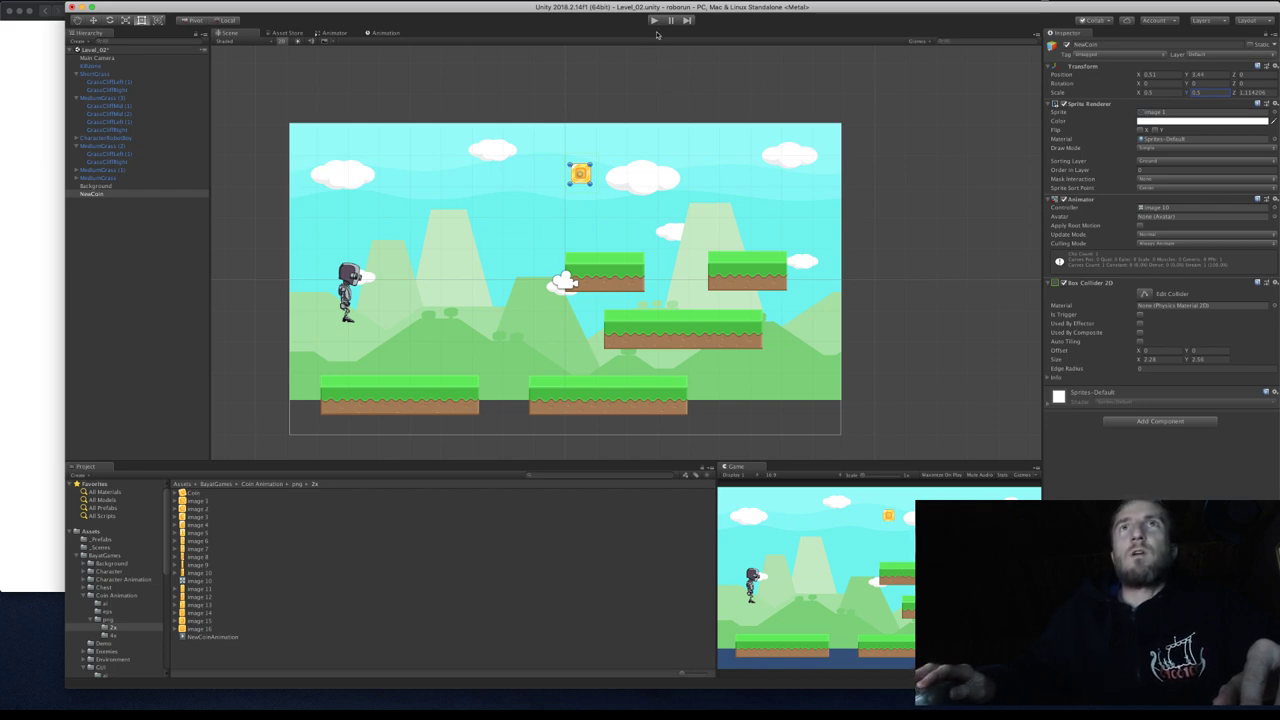
{"action": "left_click", "coordinate": [93, 20]}
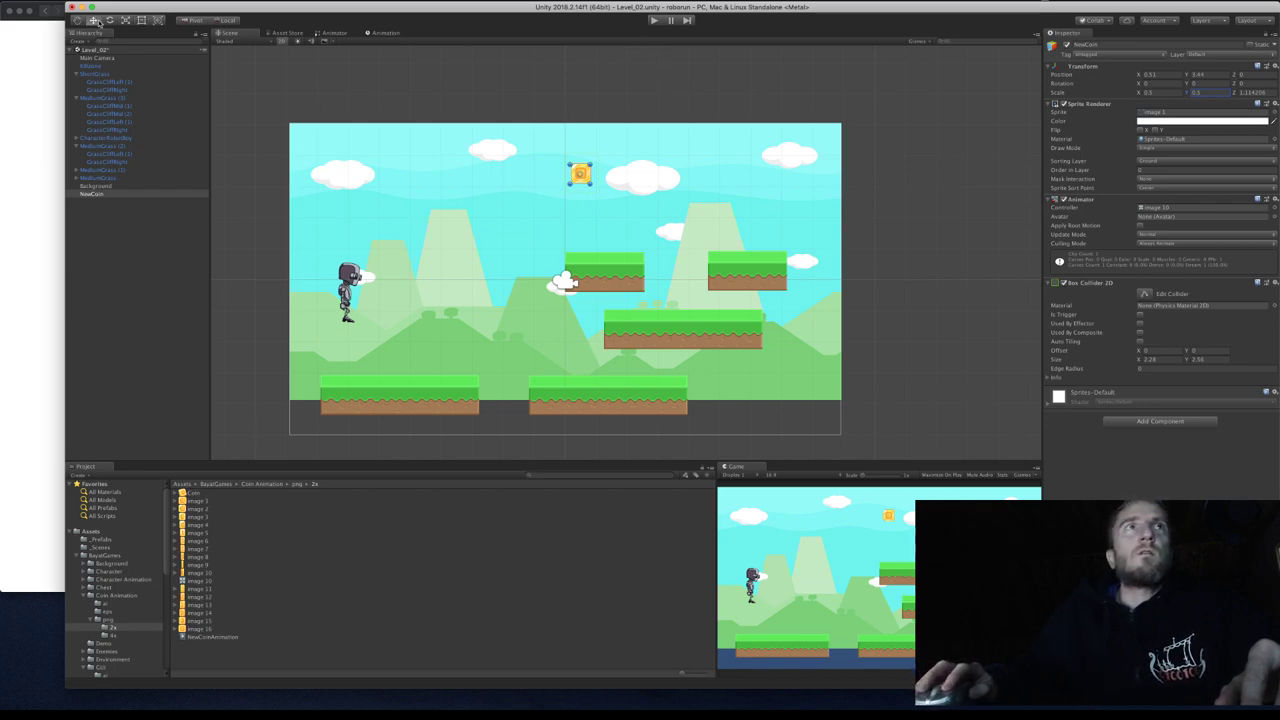
{"action": "left_click_drag", "start_coordinate": [580, 135], "coordinate": [580, 191]}
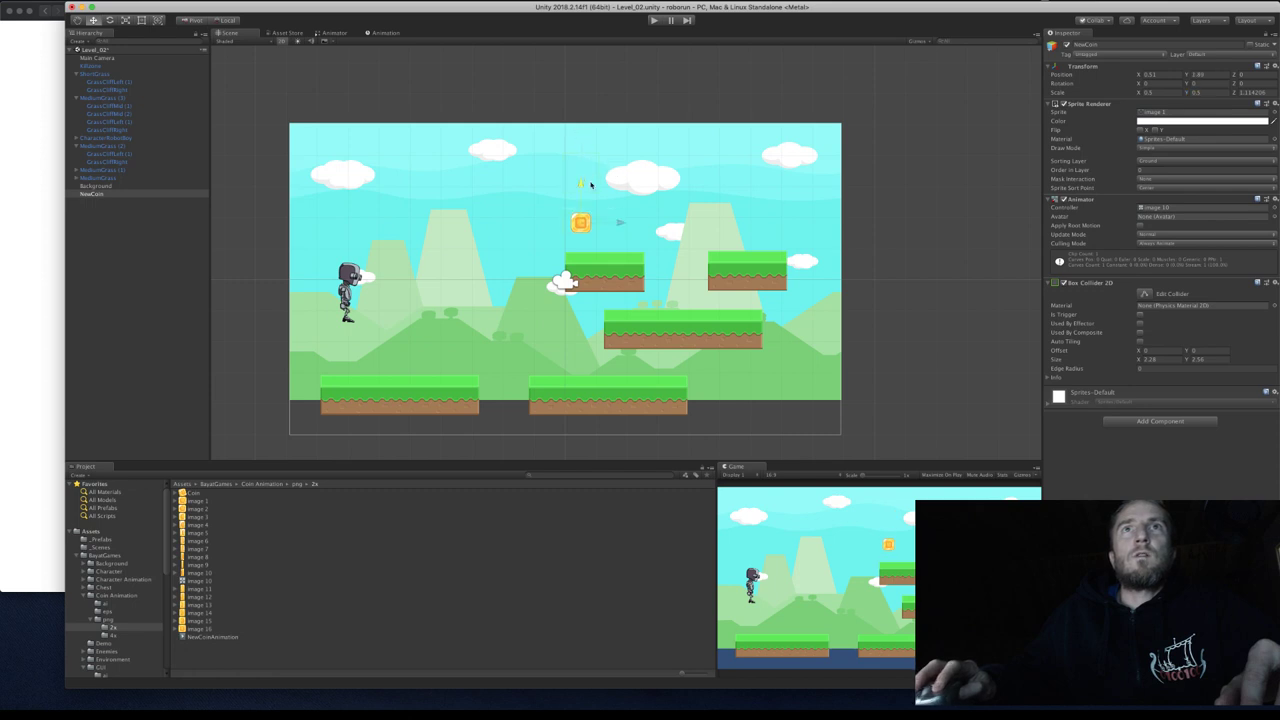
Set the NewCoinAnimation state's speed to 0.5 in the Animator, running the game before and after to check the coin's spin.
{"action": "left_click", "coordinate": [654, 21]}
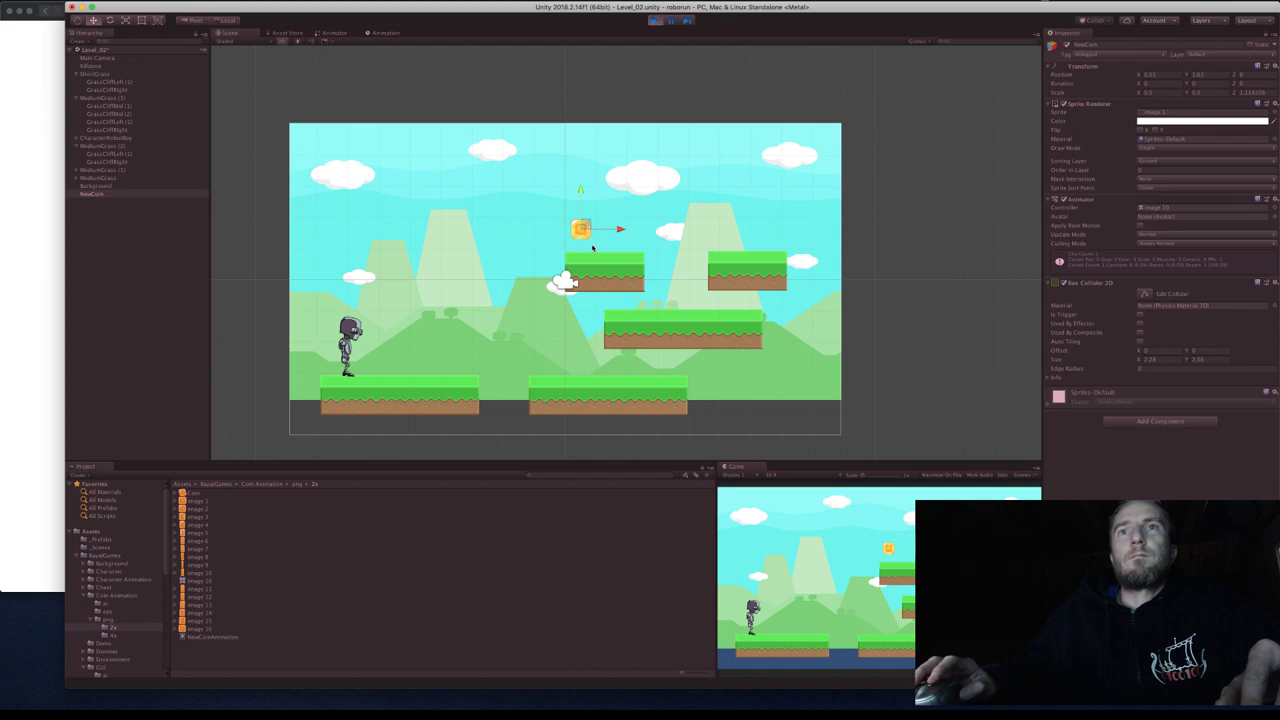
{"action": "left_click", "coordinate": [657, 20]}
{"action": "left_click", "coordinate": [332, 33]}
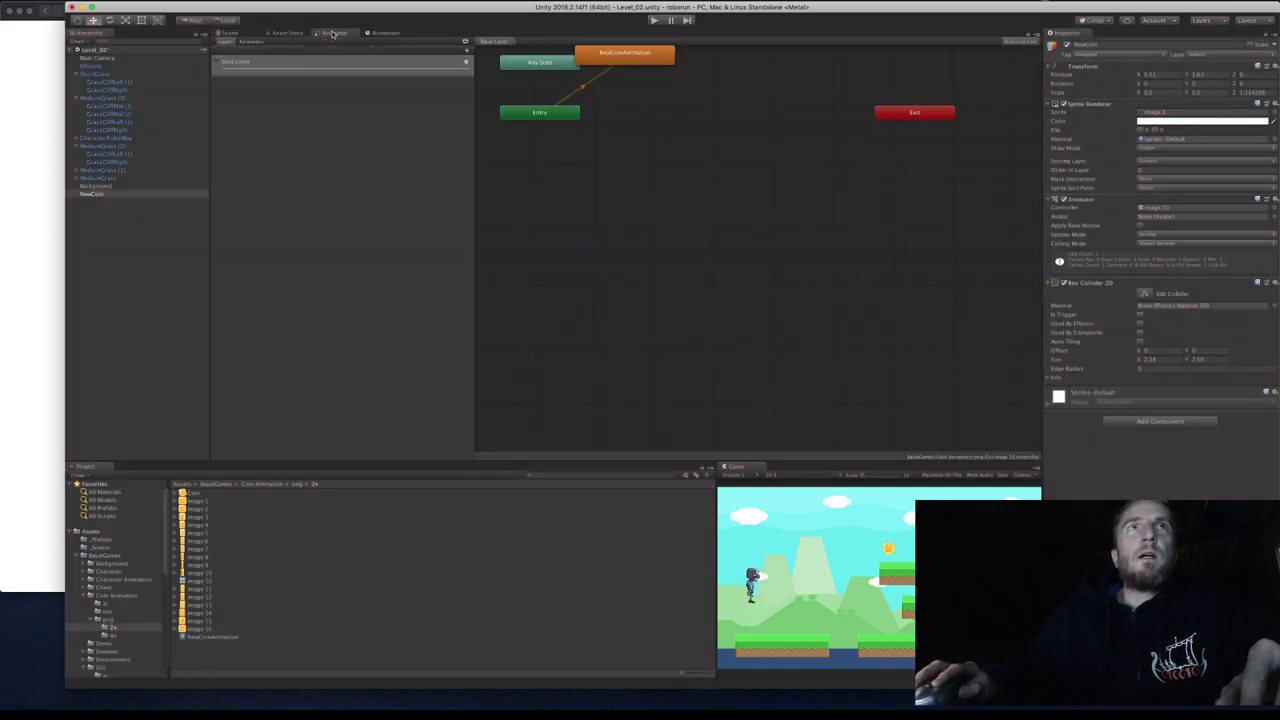
{"action": "left_click_drag", "start_coordinate": [631, 51], "coordinate": [708, 111]}
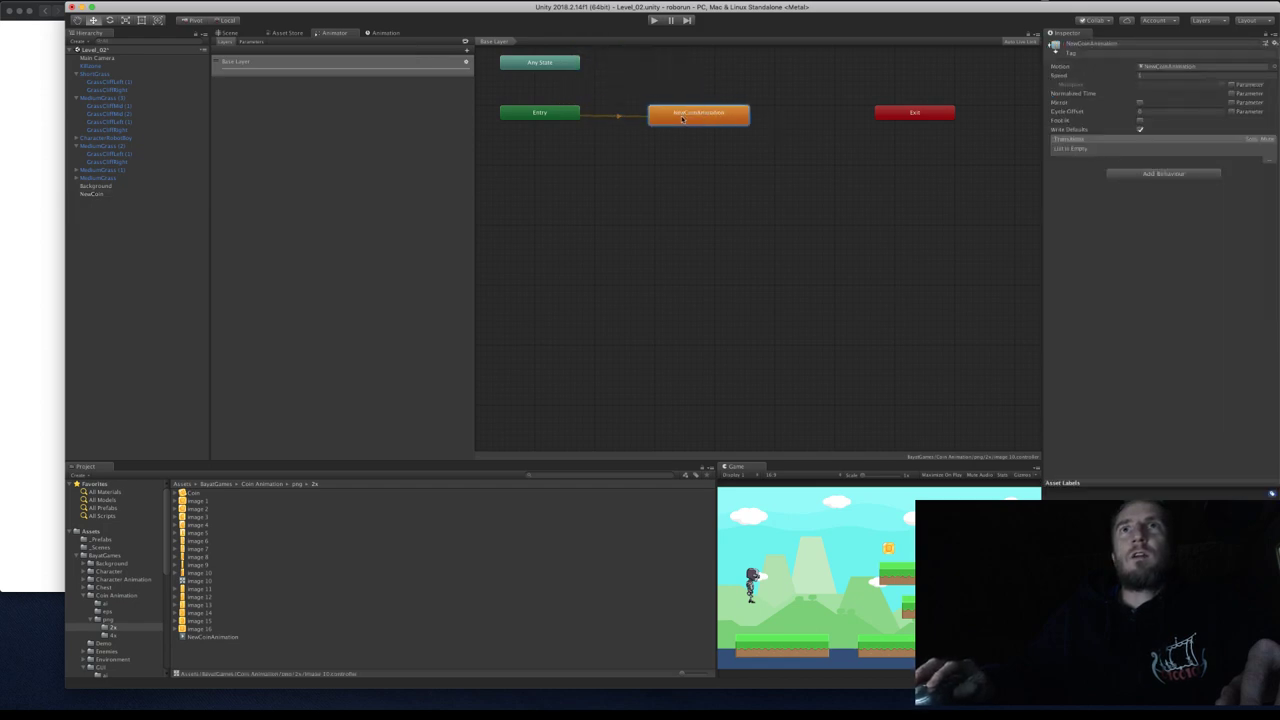
{"action": "left_click", "coordinate": [1154, 75]}
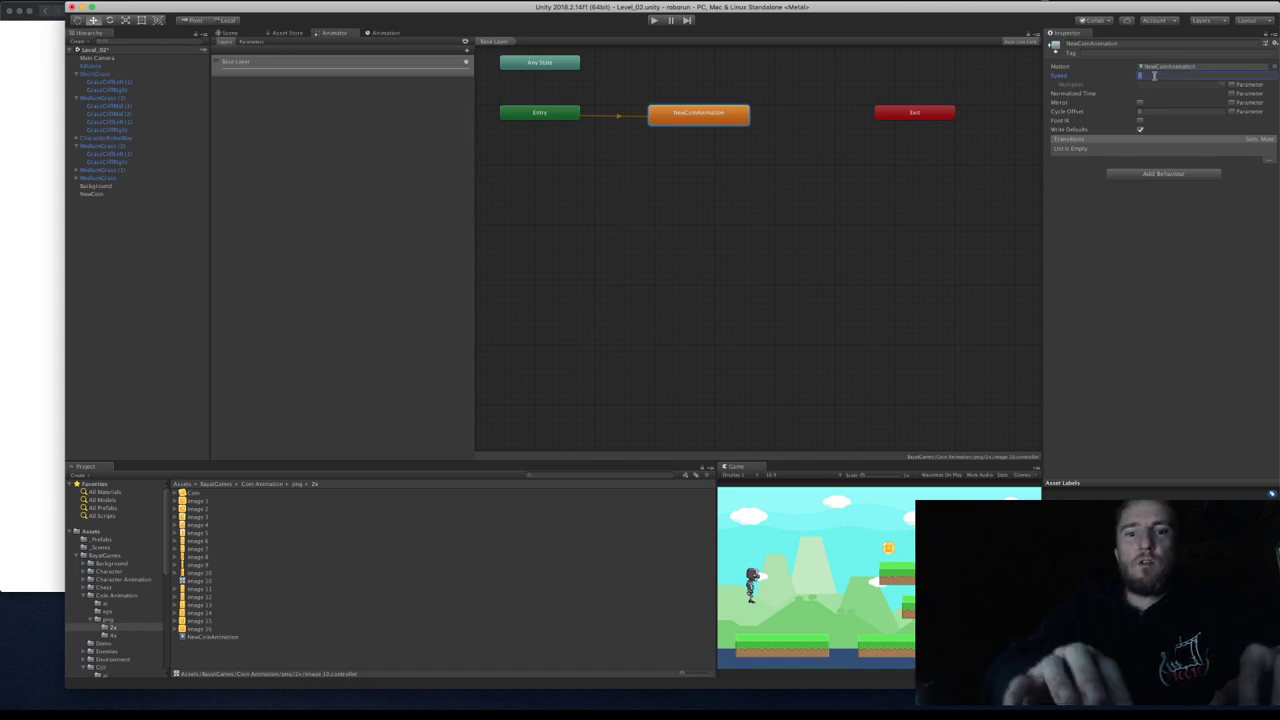
{"action": "type", "text": "0.5"}
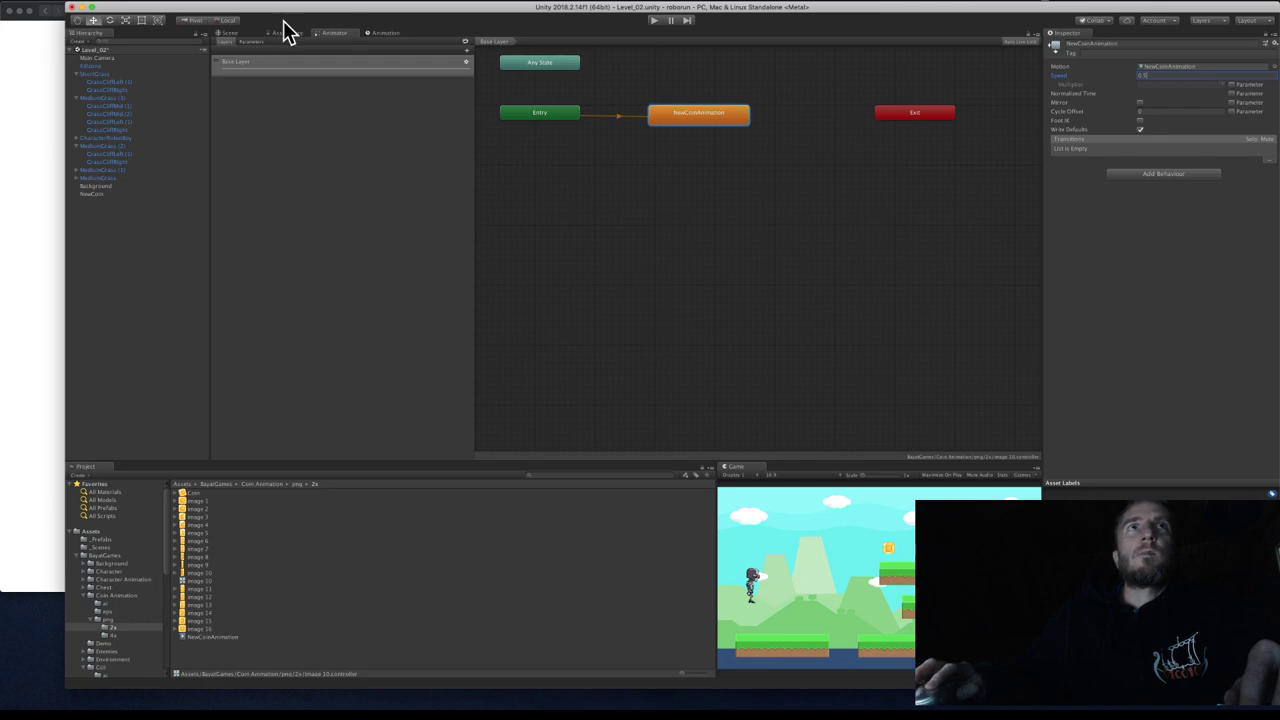
{"action": "left_click", "coordinate": [229, 33]}
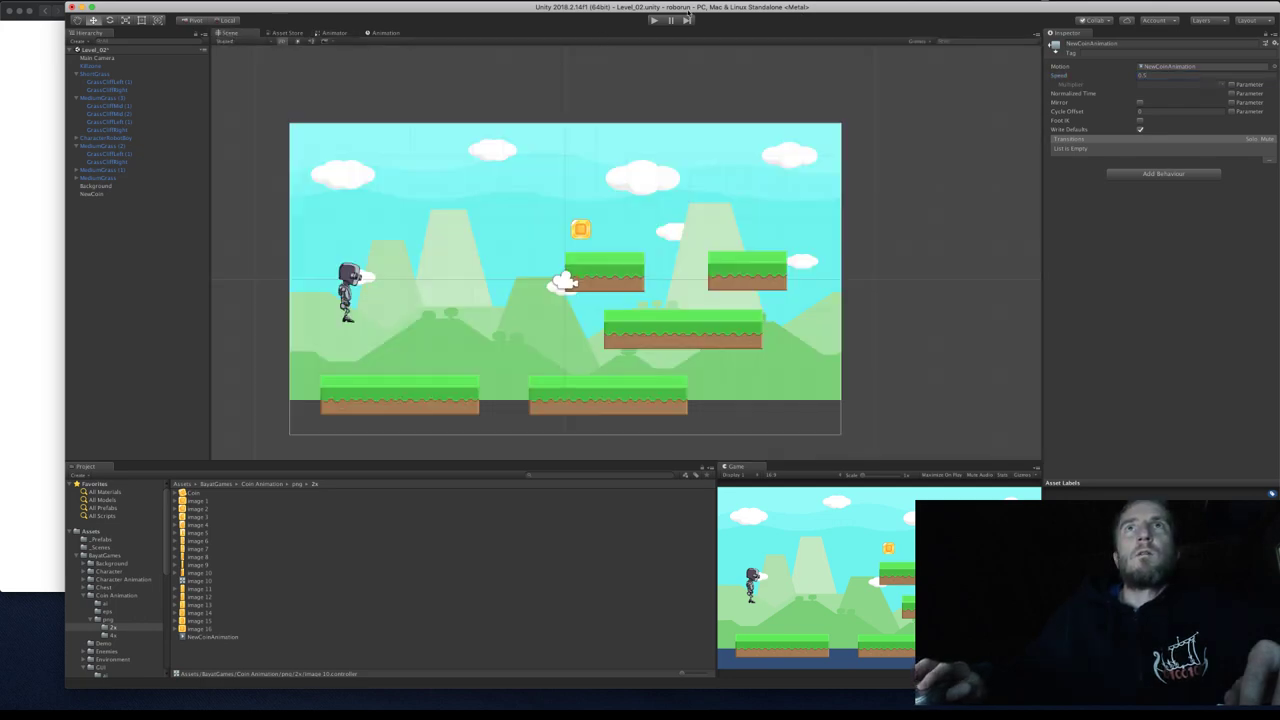
{"action": "left_click", "coordinate": [654, 21]}
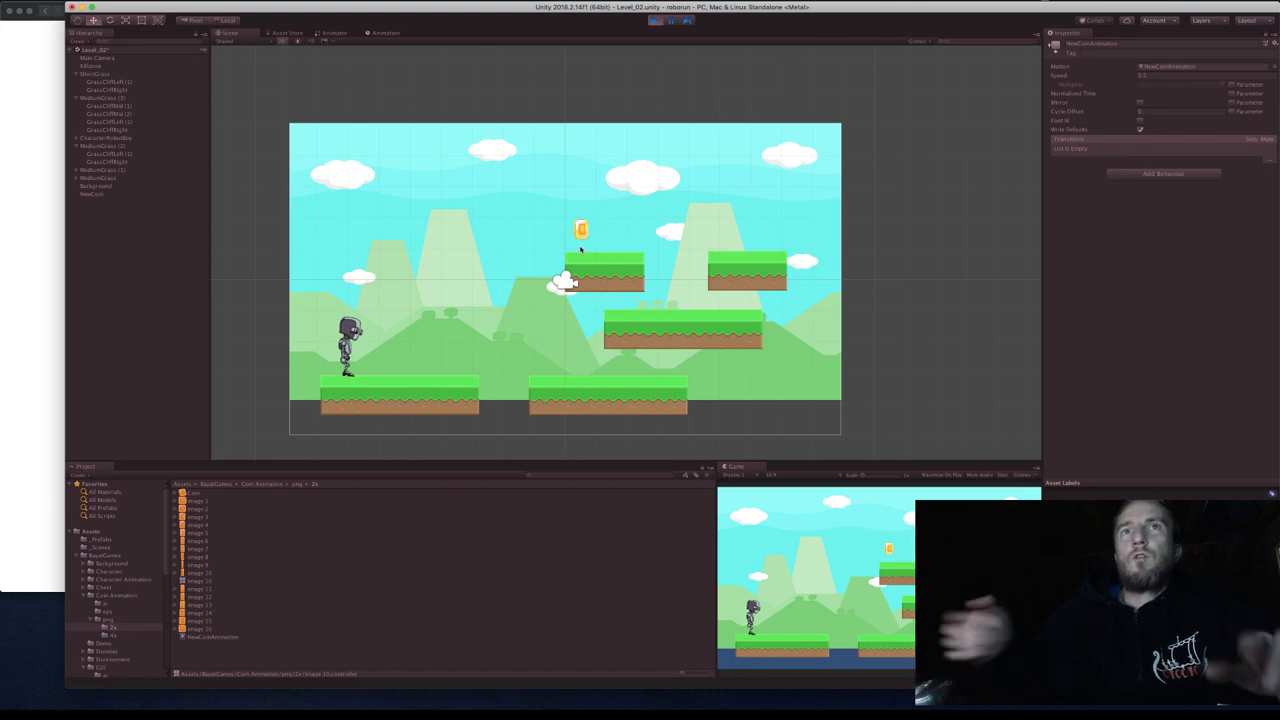
{"action": "left_click", "coordinate": [655, 21]}
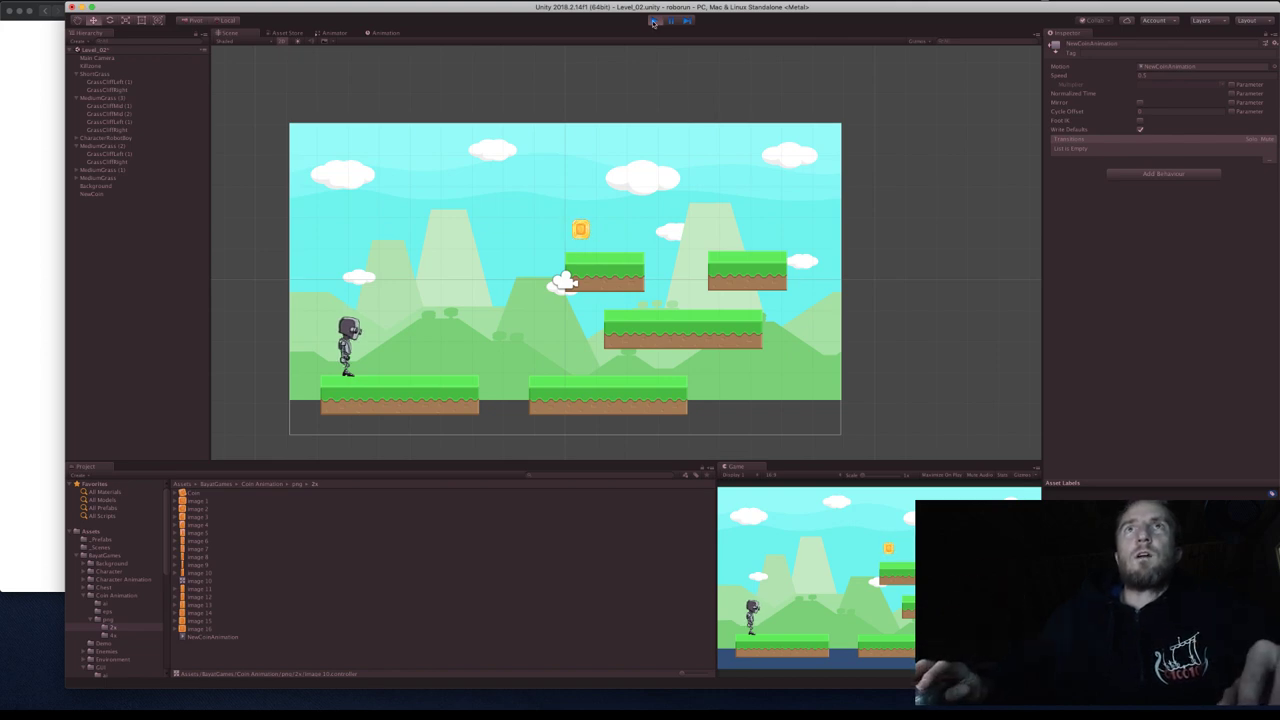
Examine the sprite keyframes in NewCoin's animation timeline and return to the scene.
{"action": "left_click", "coordinate": [581, 230]}
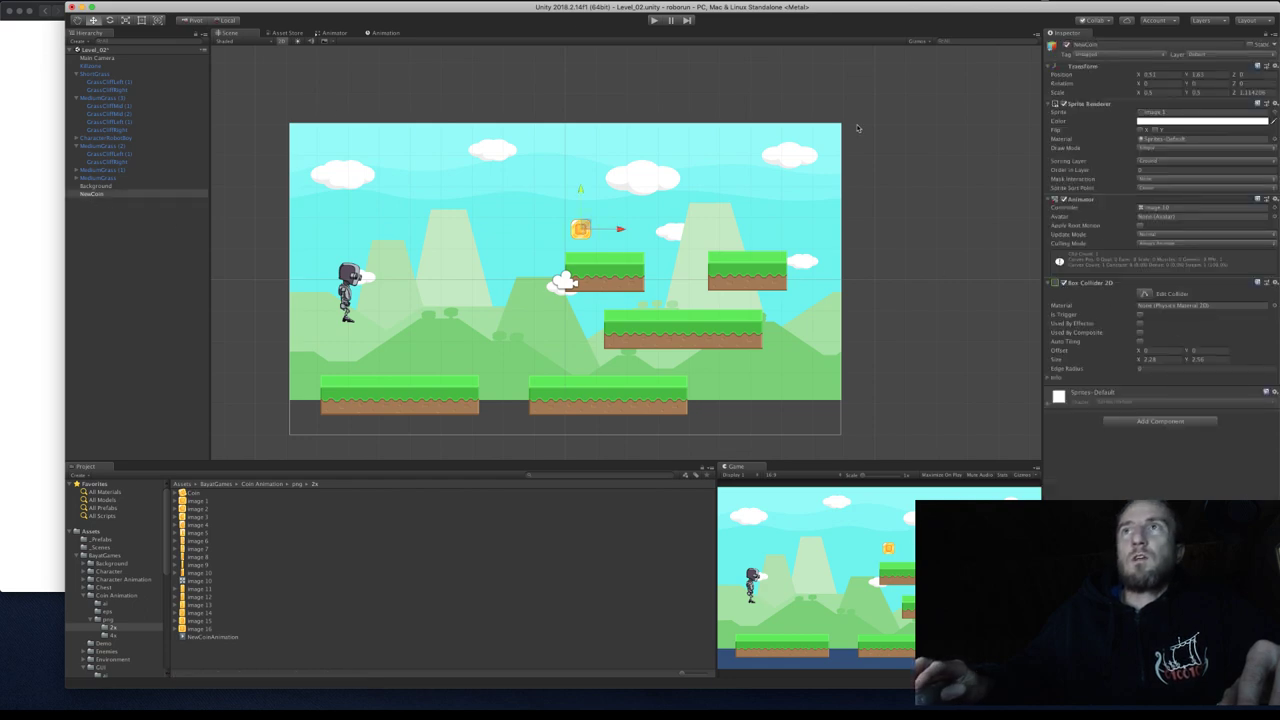
{"action": "left_click", "coordinate": [392, 34]}
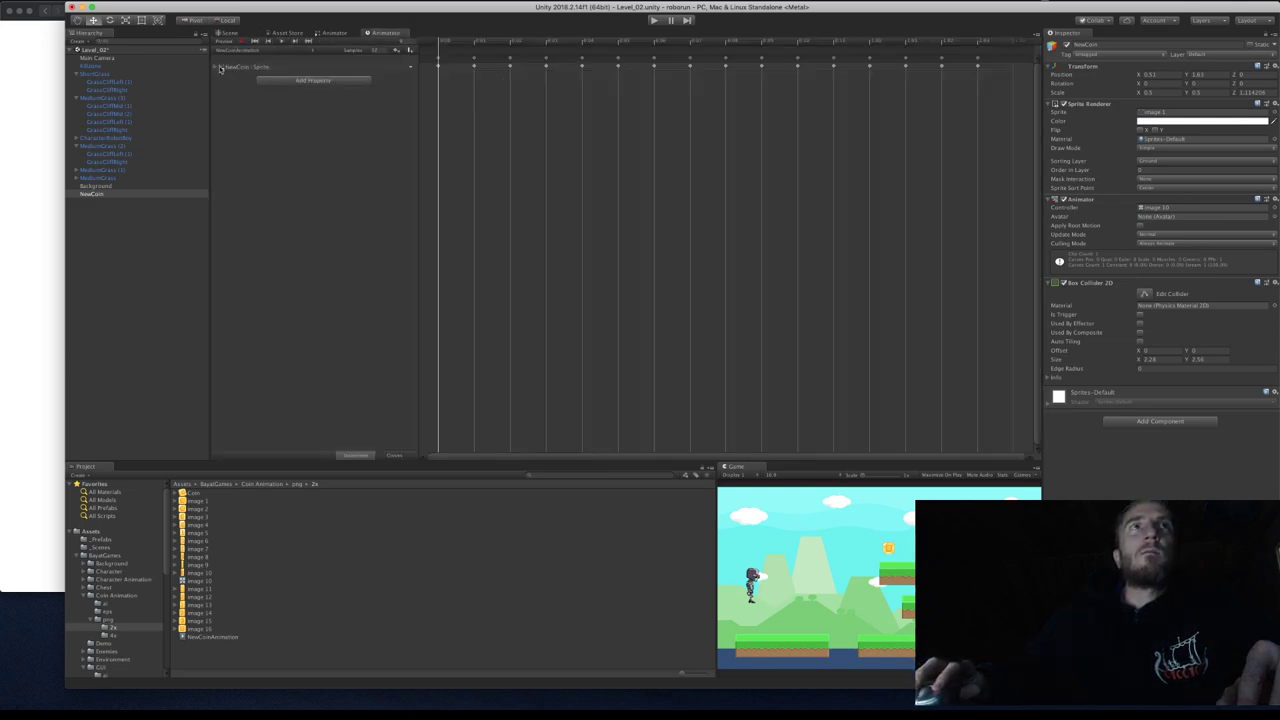
{"action": "left_click", "coordinate": [220, 67]}
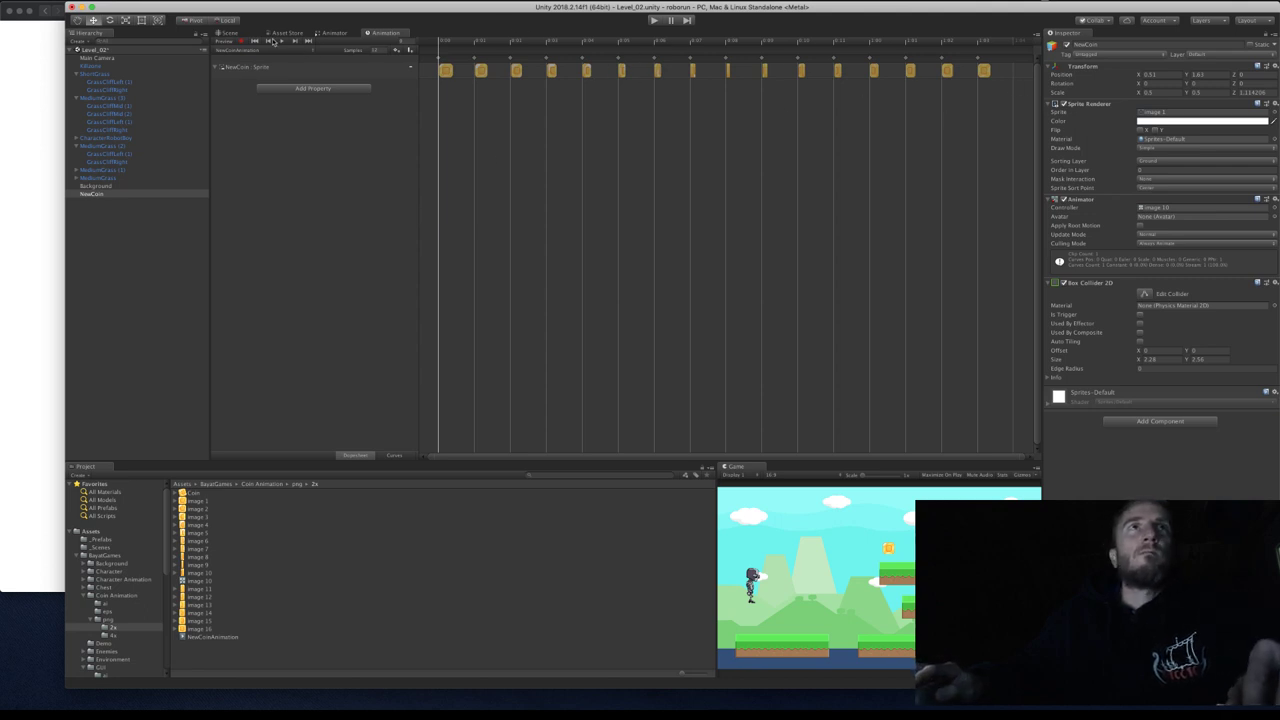
{"action": "left_click", "coordinate": [231, 33]}
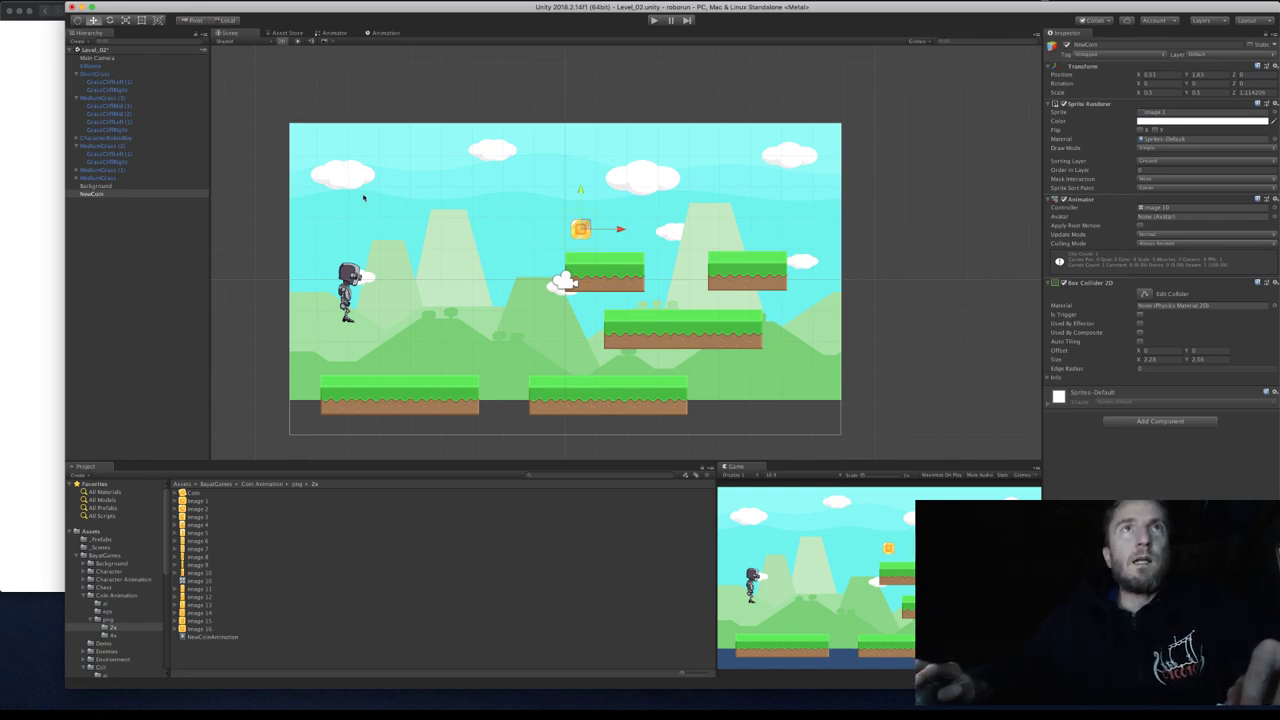
Delete the Background object from the Level_02 scene.
{"action": "left_click", "coordinate": [379, 163]}
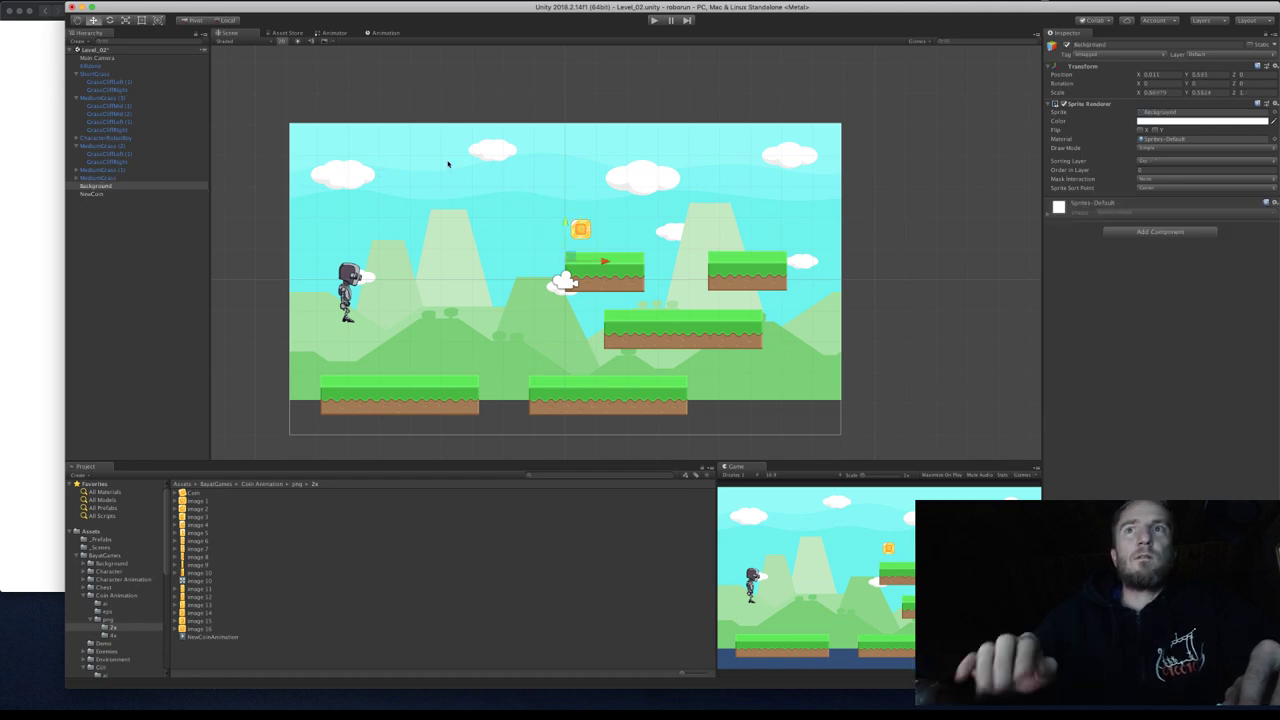
{"action": "right_click", "coordinate": [113, 186]}
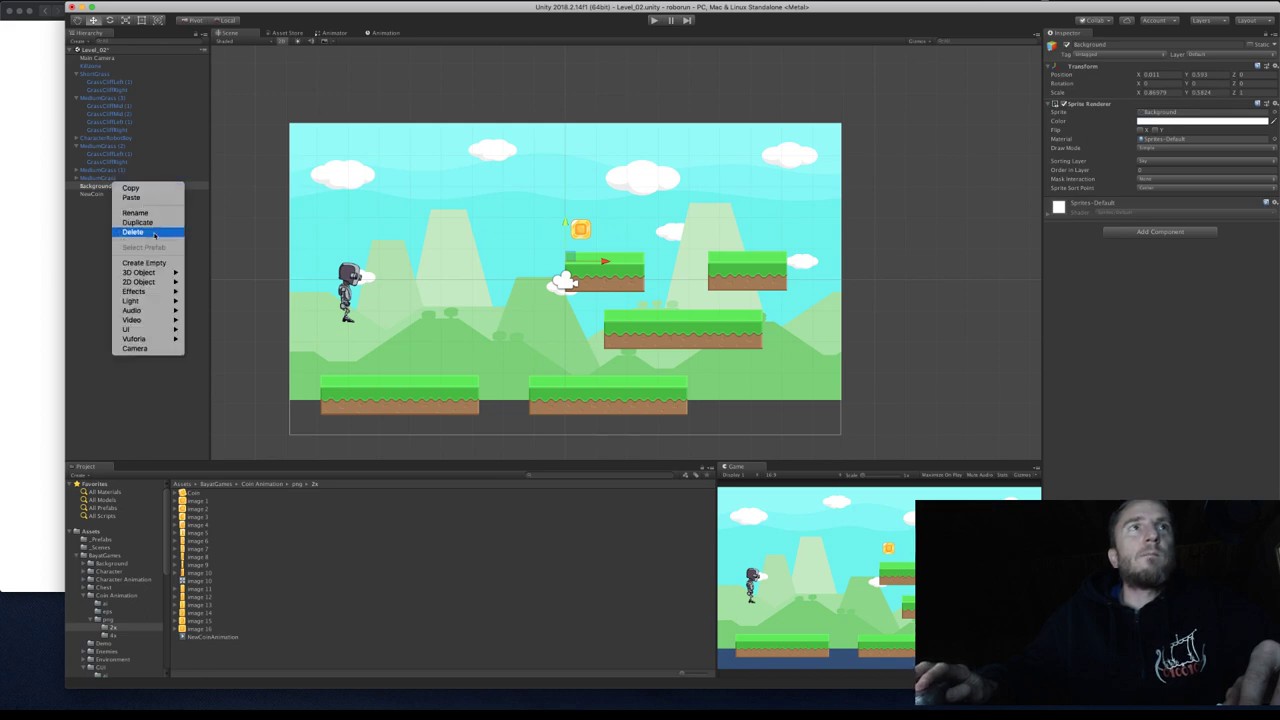
{"action": "left_click", "coordinate": [152, 231]}
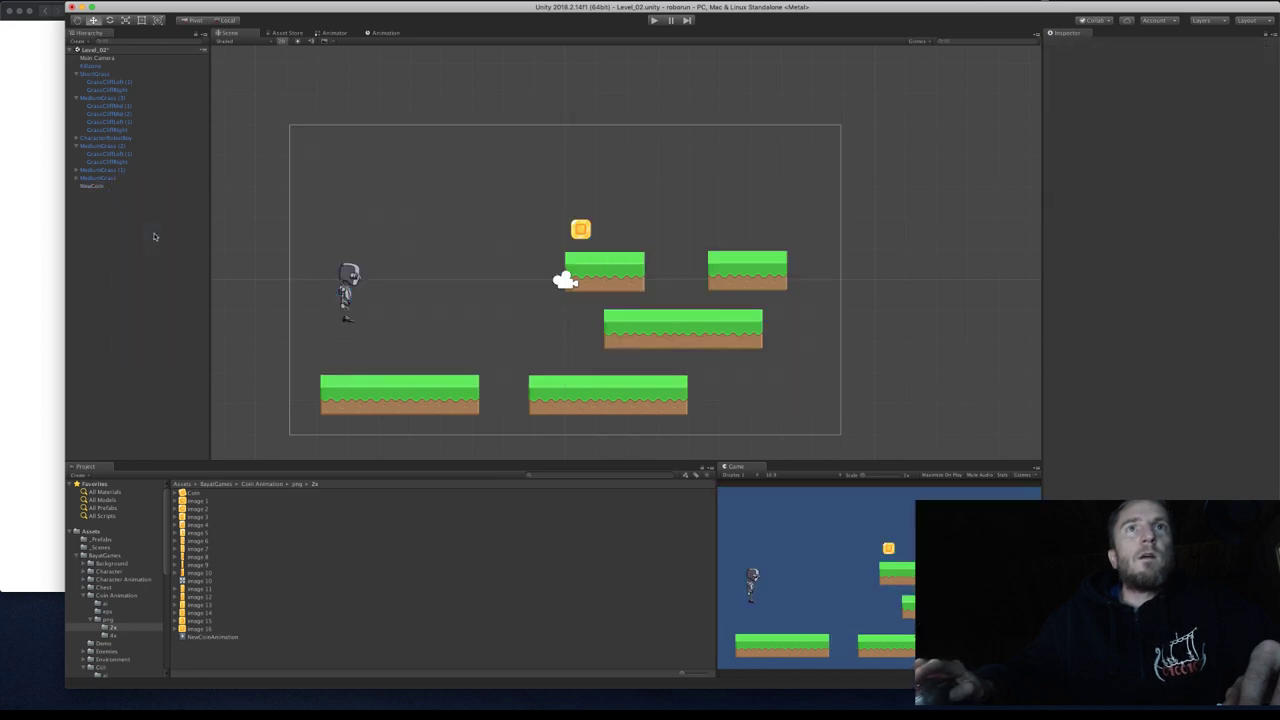
Add a 3D Quad and stretch it across the camera frame's full width, from its upper edge down to the ground platforms, about 17.7 by 8.7.
{"action": "right_click", "coordinate": [101, 222]}
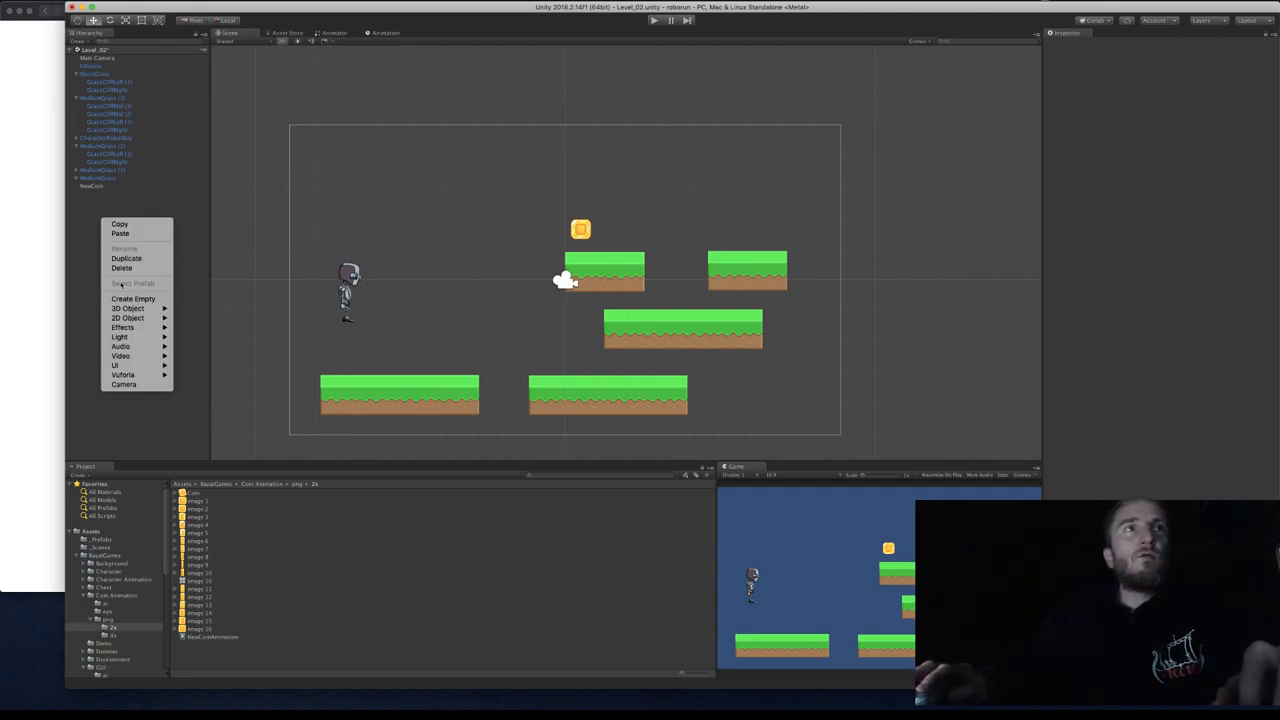
{"action": "mouse_move", "coordinate": [140, 313]}
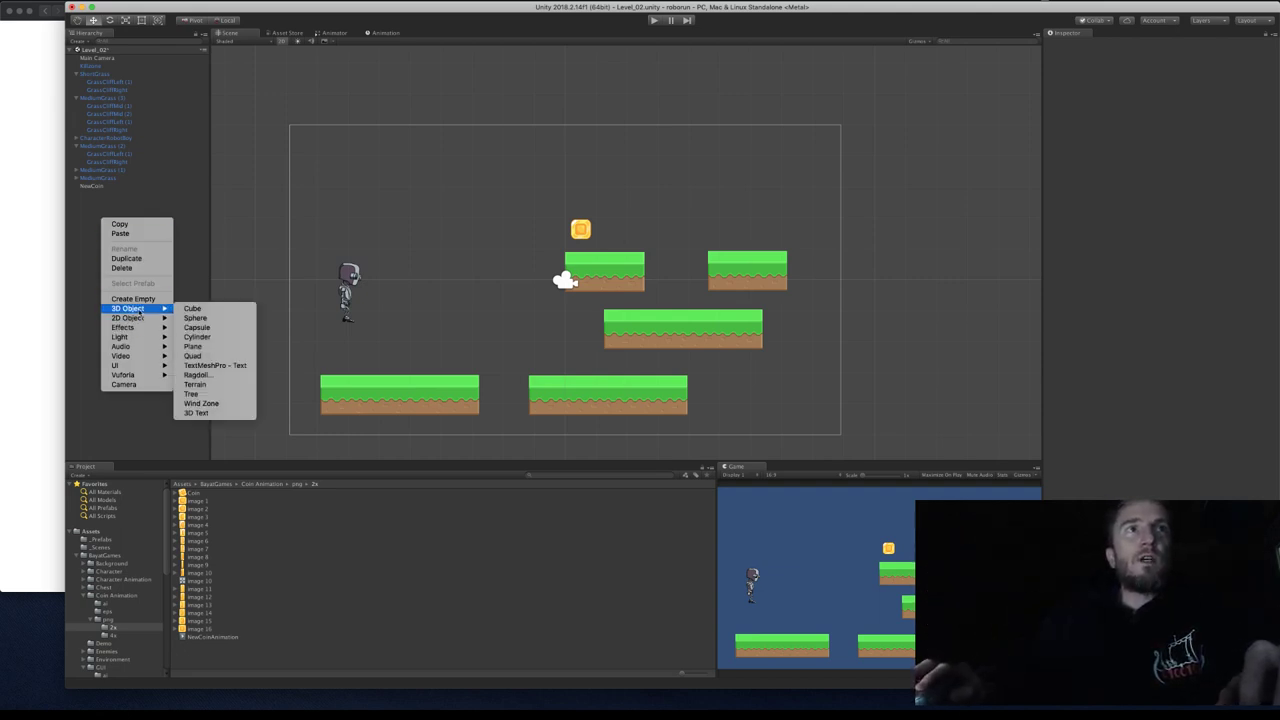
{"action": "left_click", "coordinate": [200, 355]}
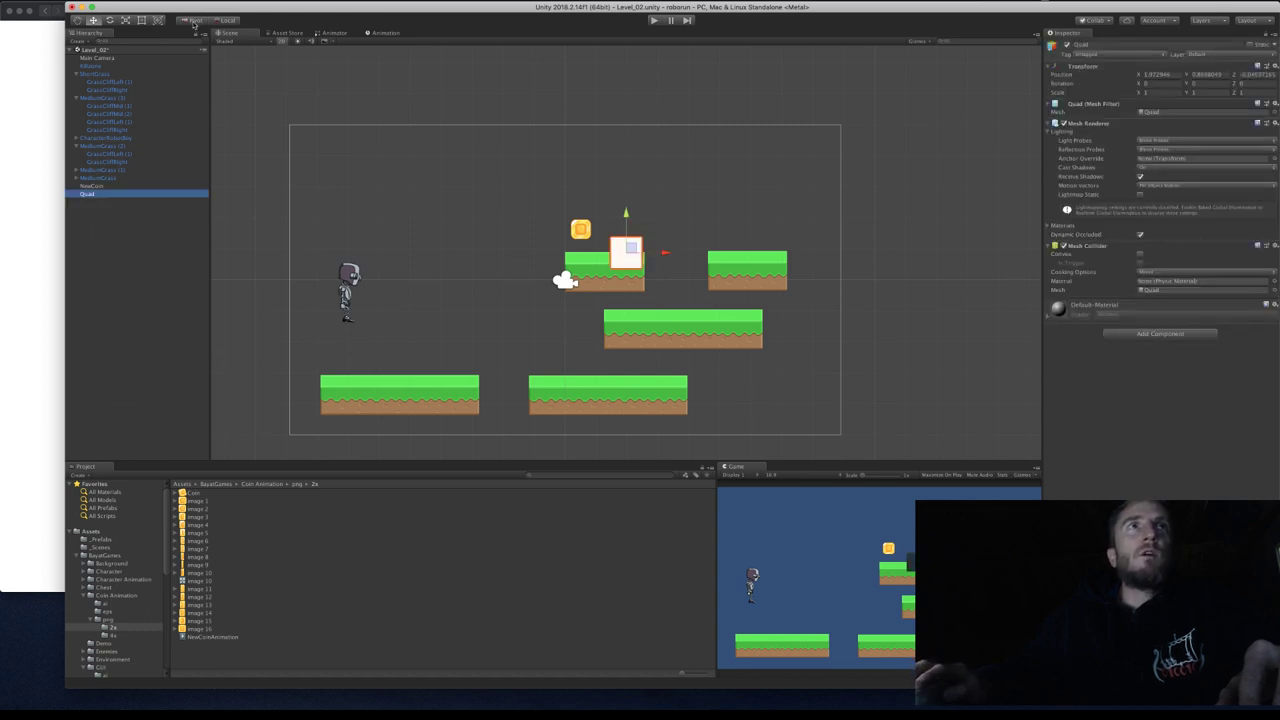
{"action": "left_click", "coordinate": [141, 20]}
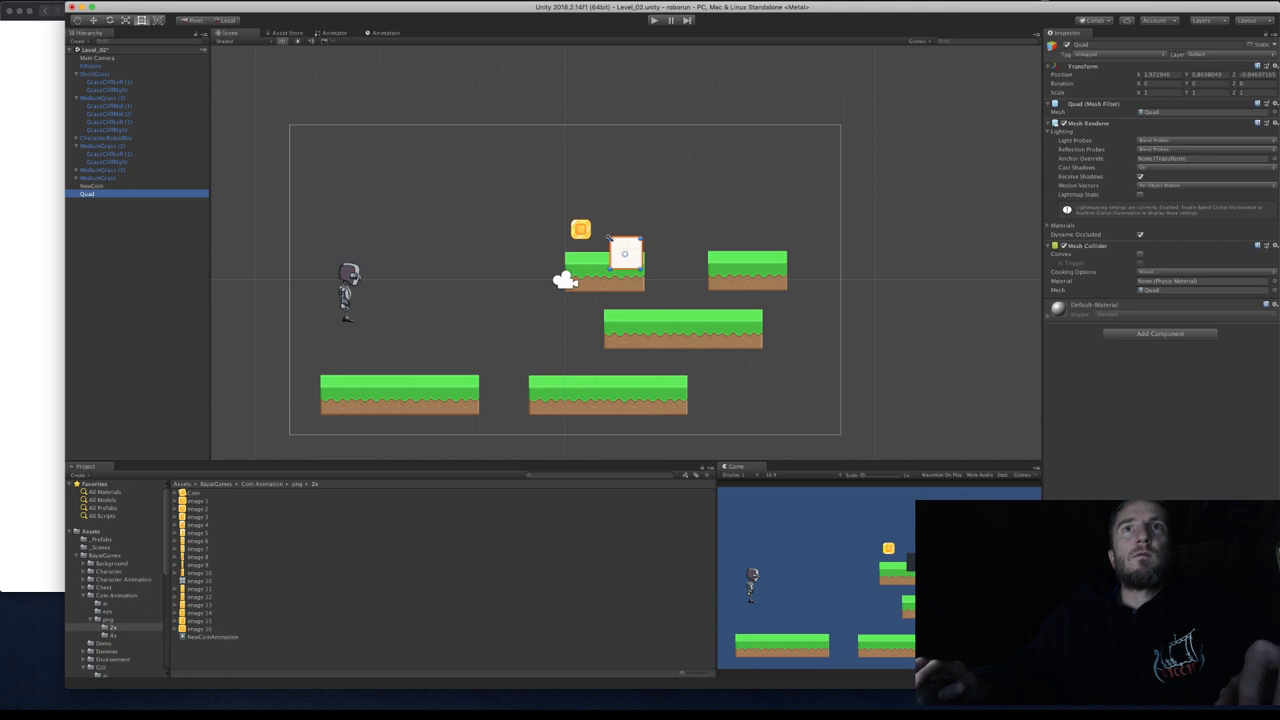
{"action": "left_click_drag", "start_coordinate": [608, 237], "coordinate": [290, 128]}
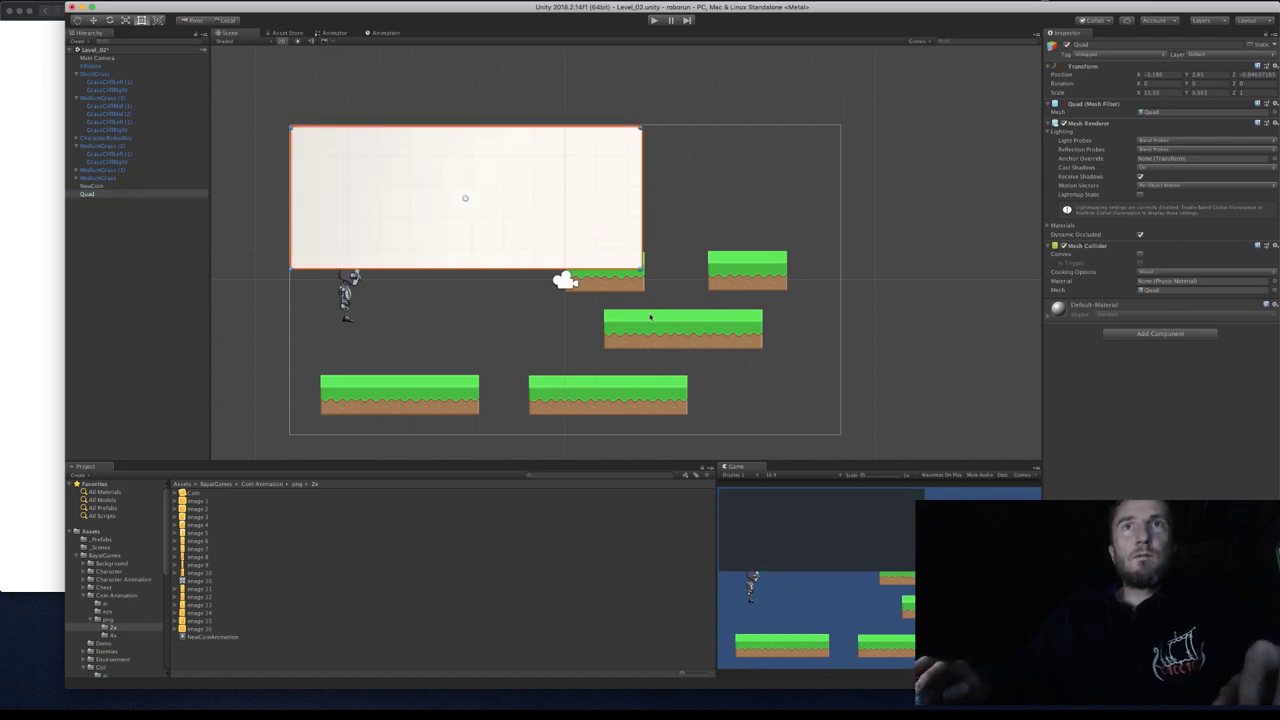
{"action": "left_click_drag", "start_coordinate": [638, 268], "coordinate": [829, 405]}
{"action": "left_click_drag", "start_coordinate": [828, 430], "coordinate": [840, 397]}
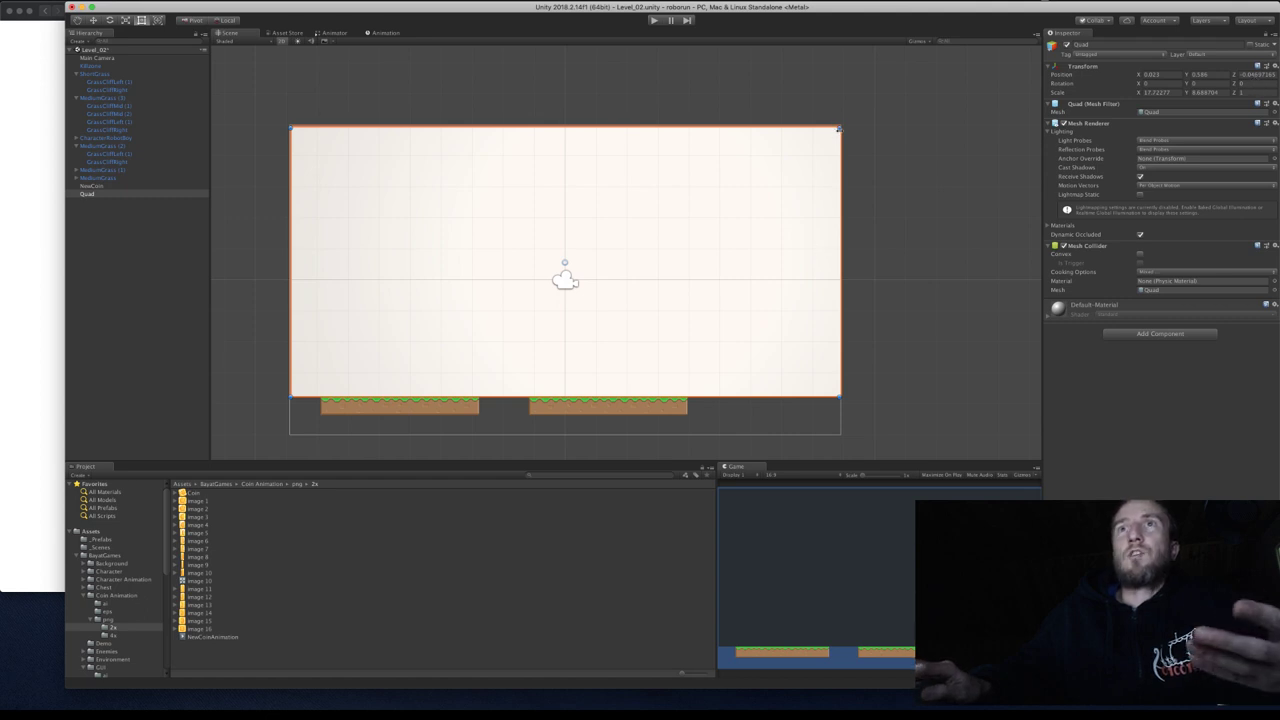
Align the Quad's upper edge with the camera frame and set its Z position to 2.
{"action": "left_click_drag", "start_coordinate": [840, 128], "coordinate": [840, 125]}
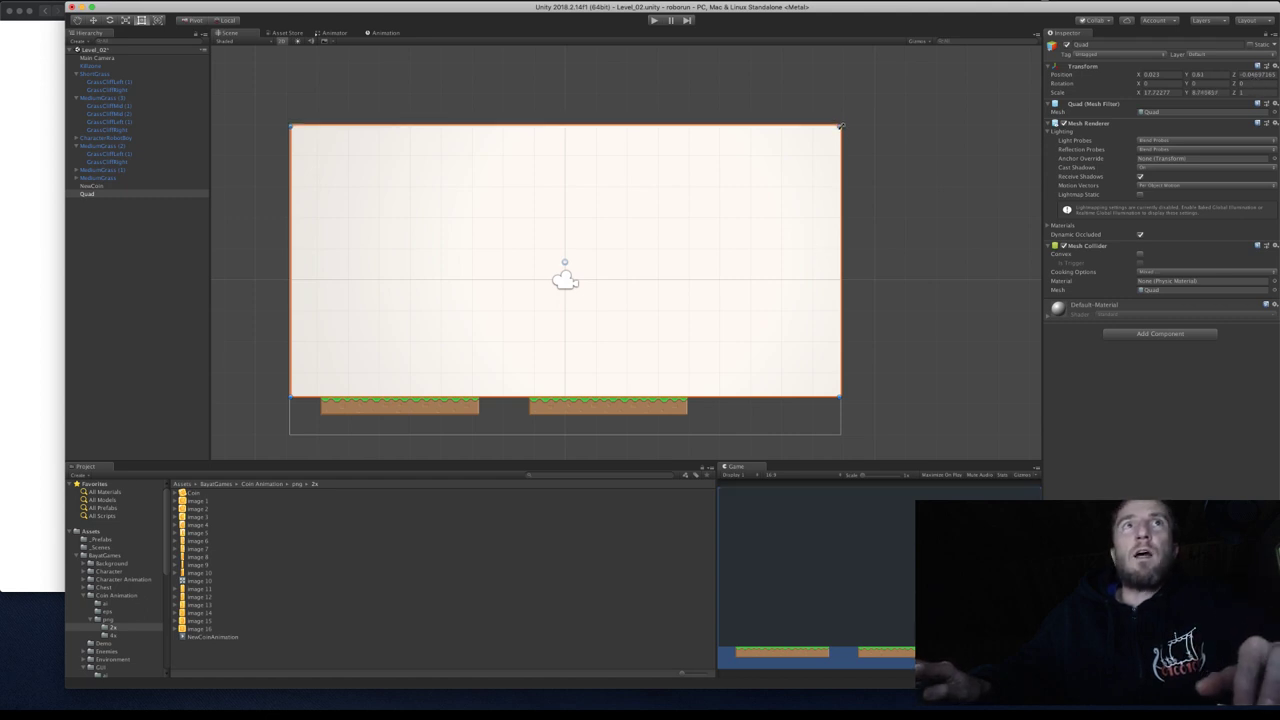
{"action": "left_click", "coordinate": [1249, 76]}
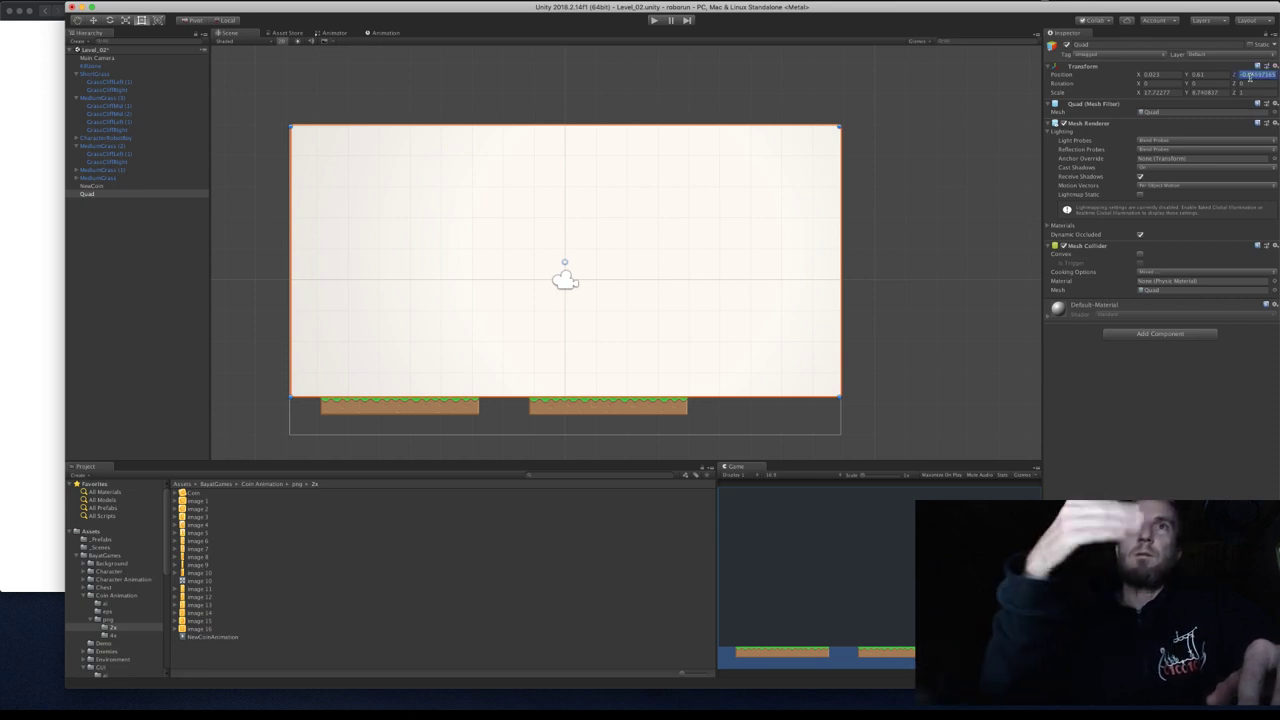
{"action": "type", "text": "1"}
{"action": "key", "text": "Return"}
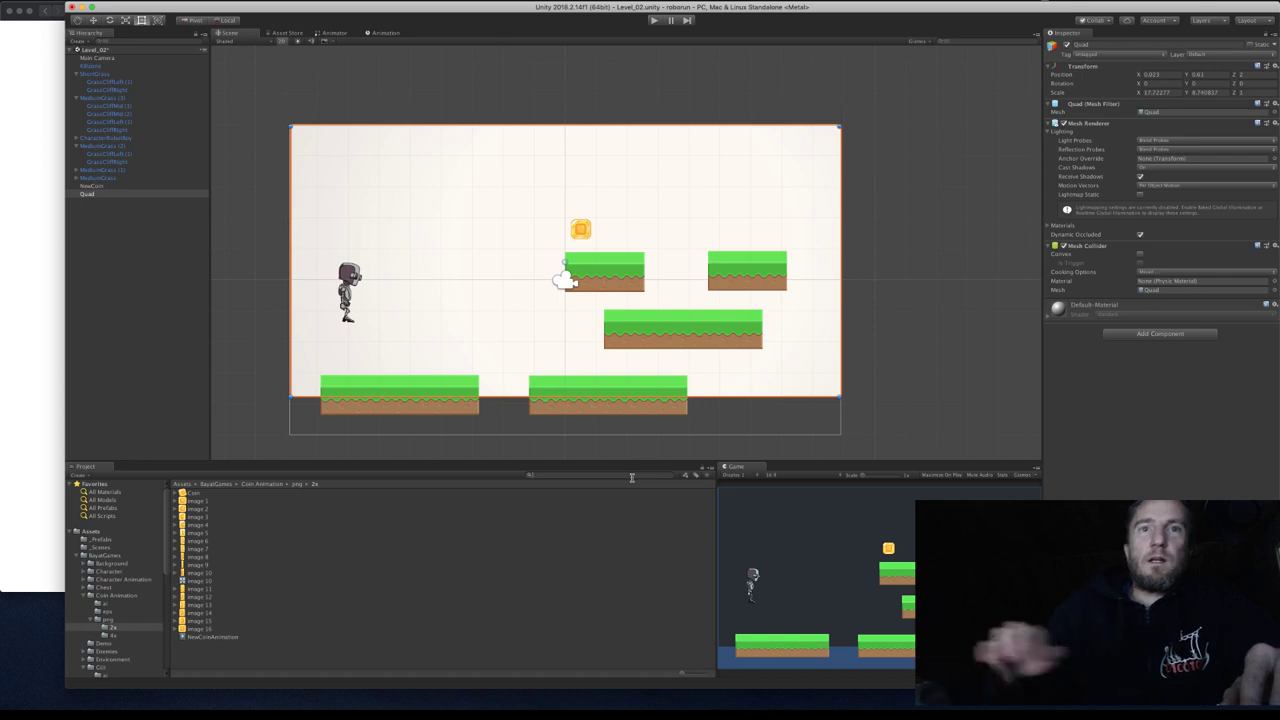
Search the project assets for "back", apply the Background image to the Quad, and rename the Quad to Background.
{"action": "type", "text": "back"}
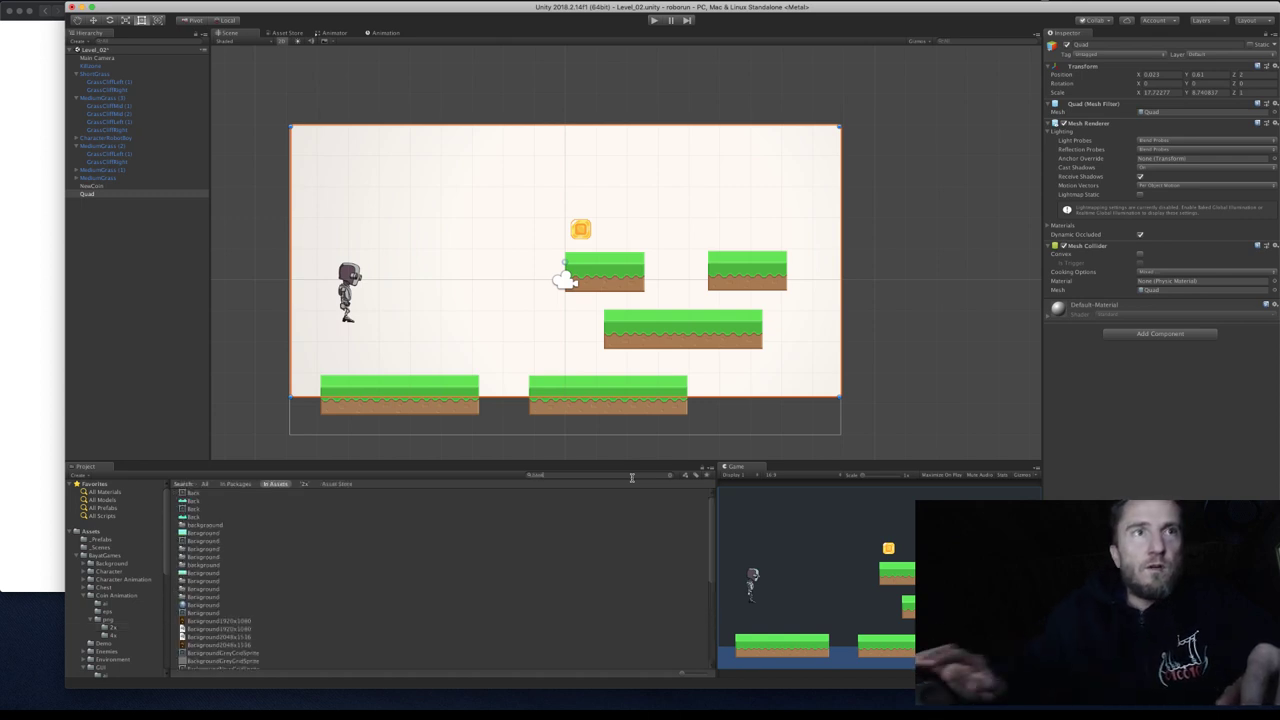
{"action": "left_click_drag", "start_coordinate": [205, 533], "coordinate": [445, 338]}
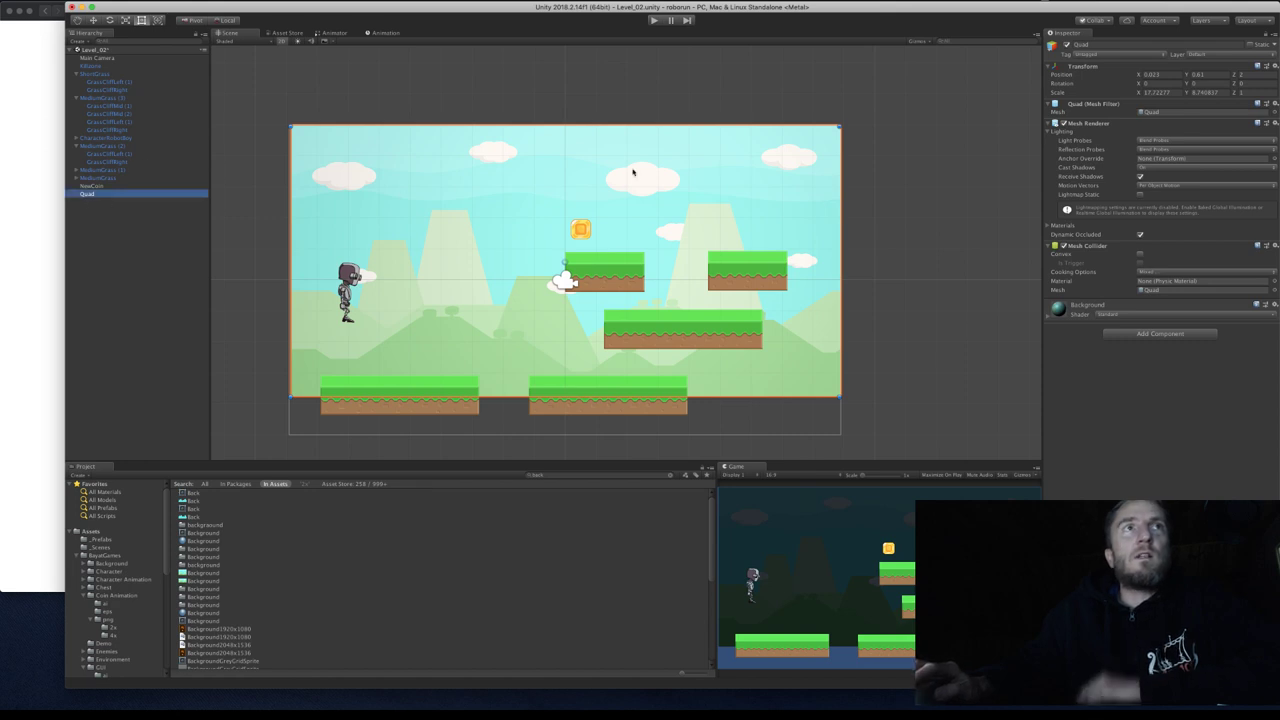
{"action": "left_click", "coordinate": [1153, 46]}
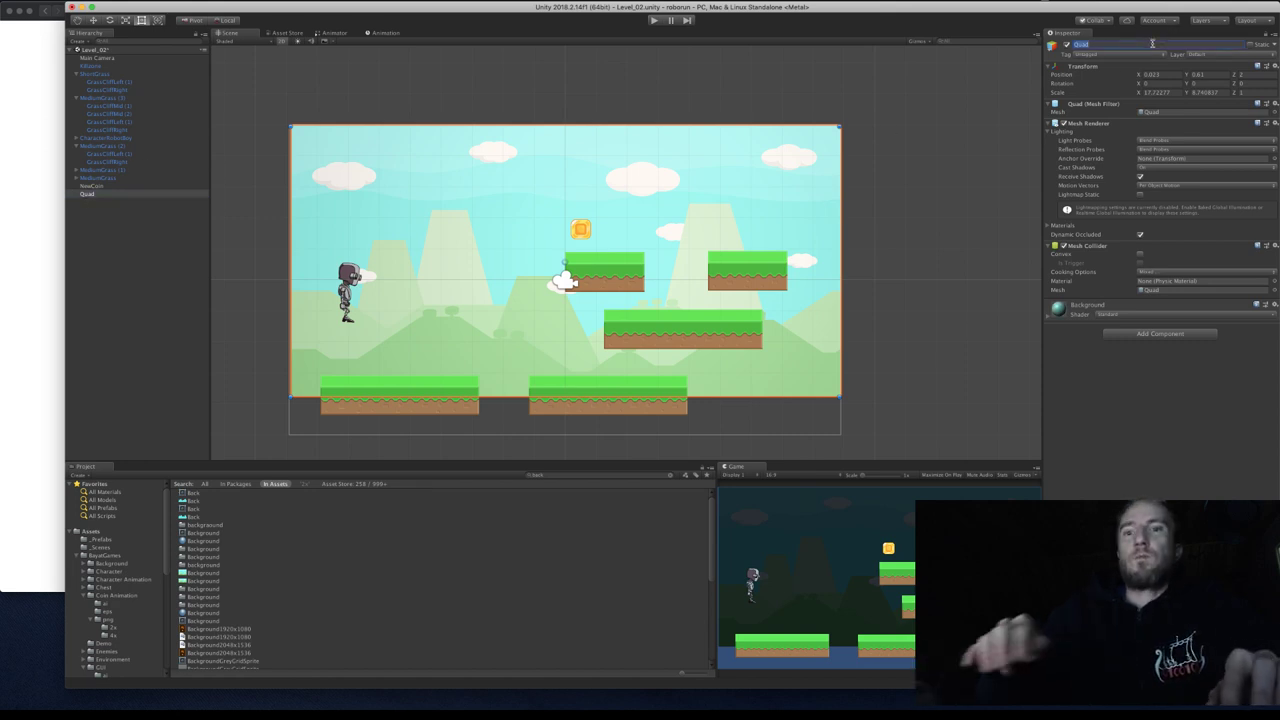
{"action": "type", "text": "Background"}
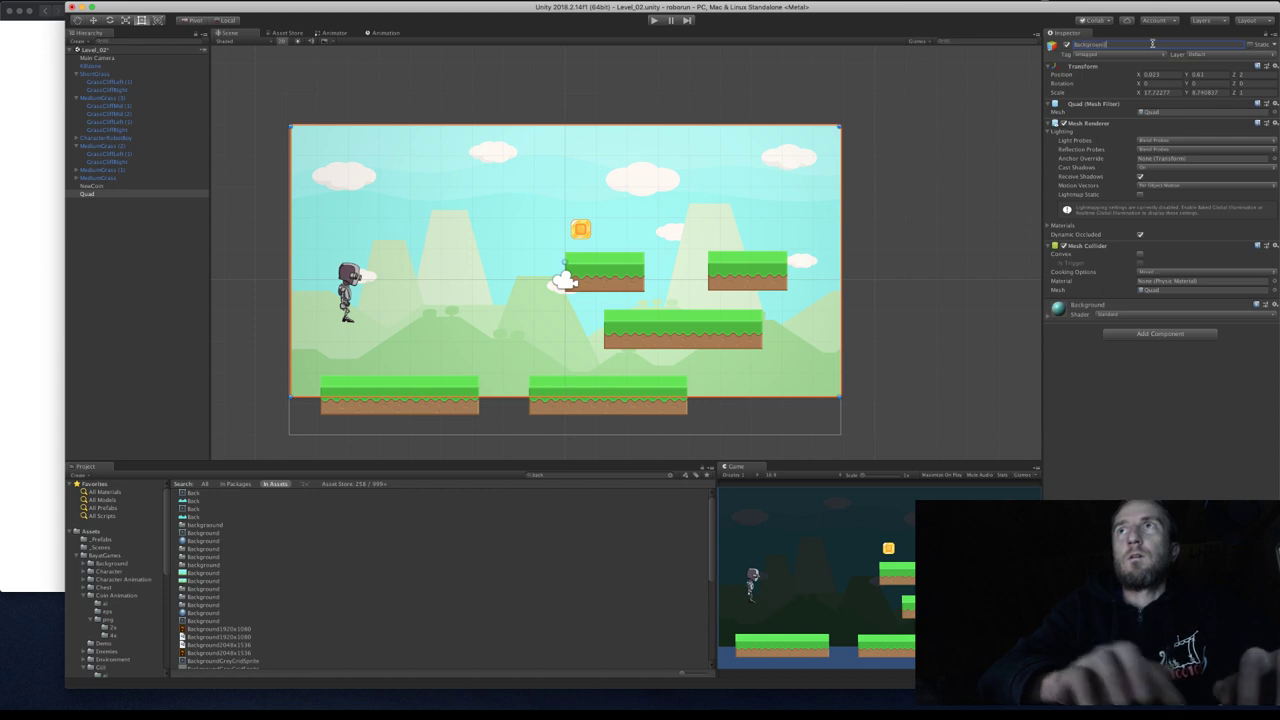
{"action": "key", "text": "Return"}
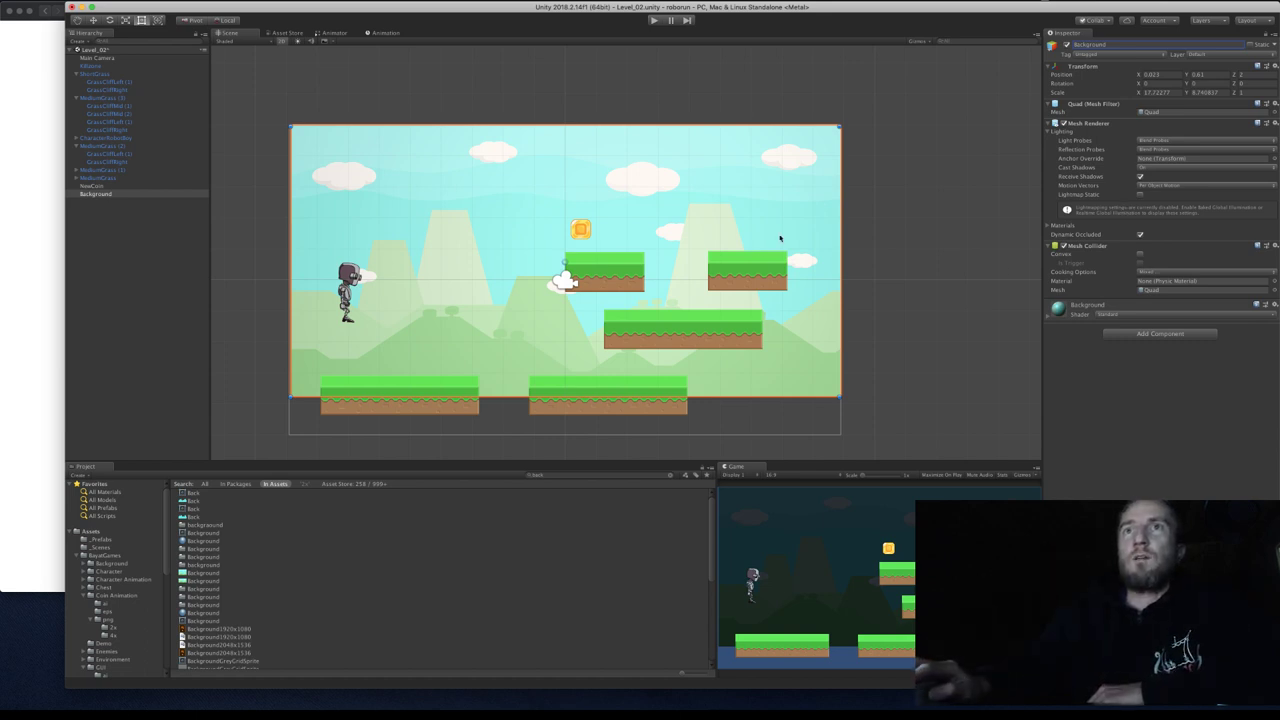
Inspect the sorting layer setting of the GrassCliffLeft tile in the short grass platform.
{"action": "left_click", "coordinate": [748, 264]}
{"action": "left_click", "coordinate": [748, 264]}
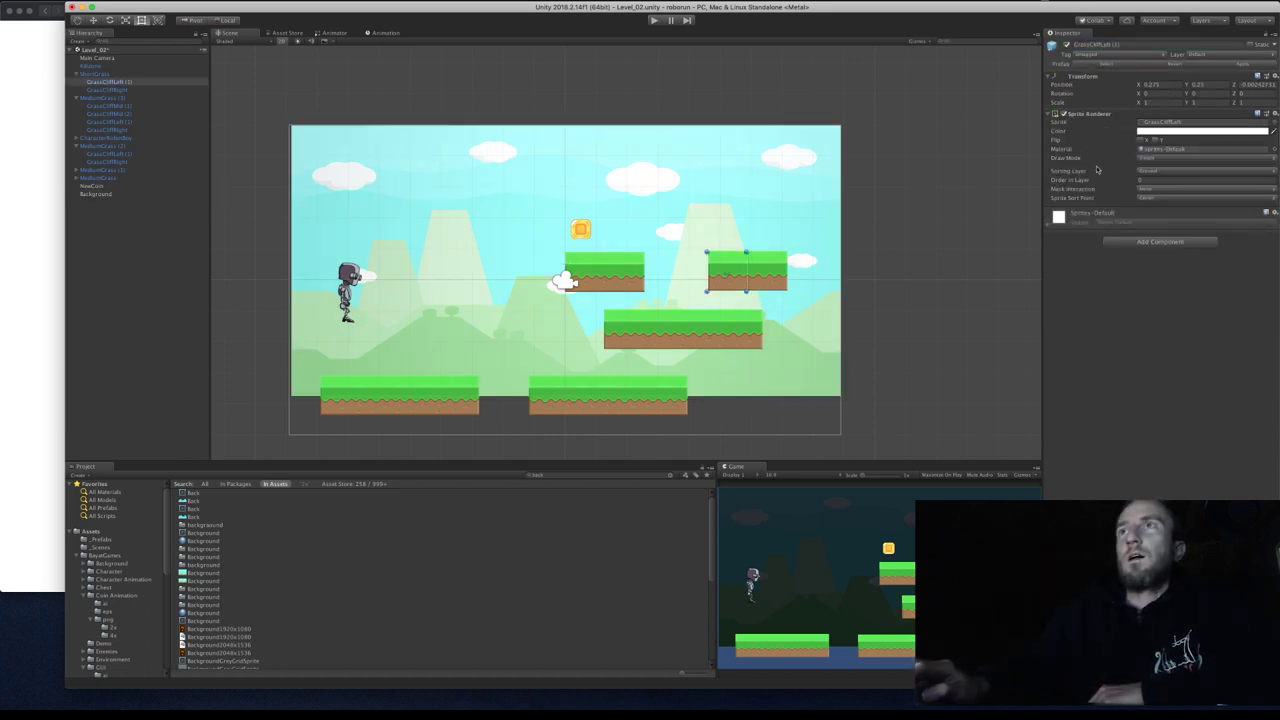
{"action": "left_click", "coordinate": [1156, 172]}
{"action": "left_click", "coordinate": [1168, 173]}
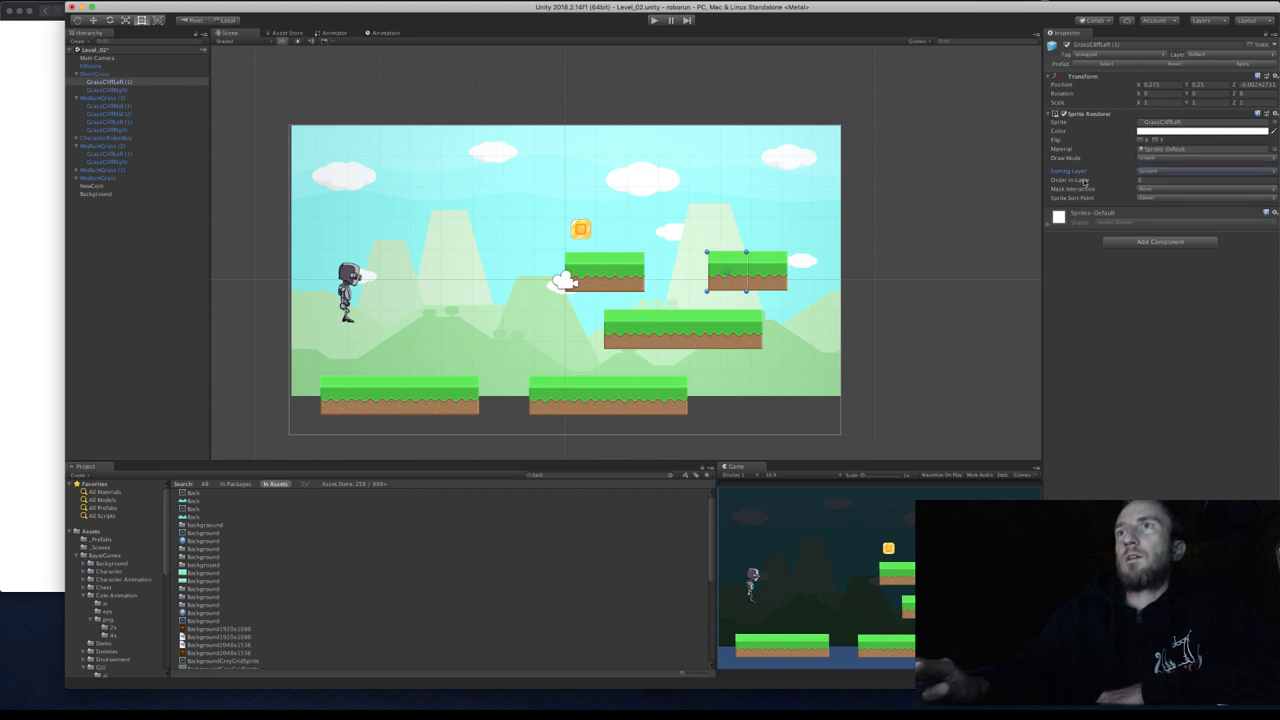
Add a Directional Light as a child of the Background object.
{"action": "left_click", "coordinate": [750, 161]}
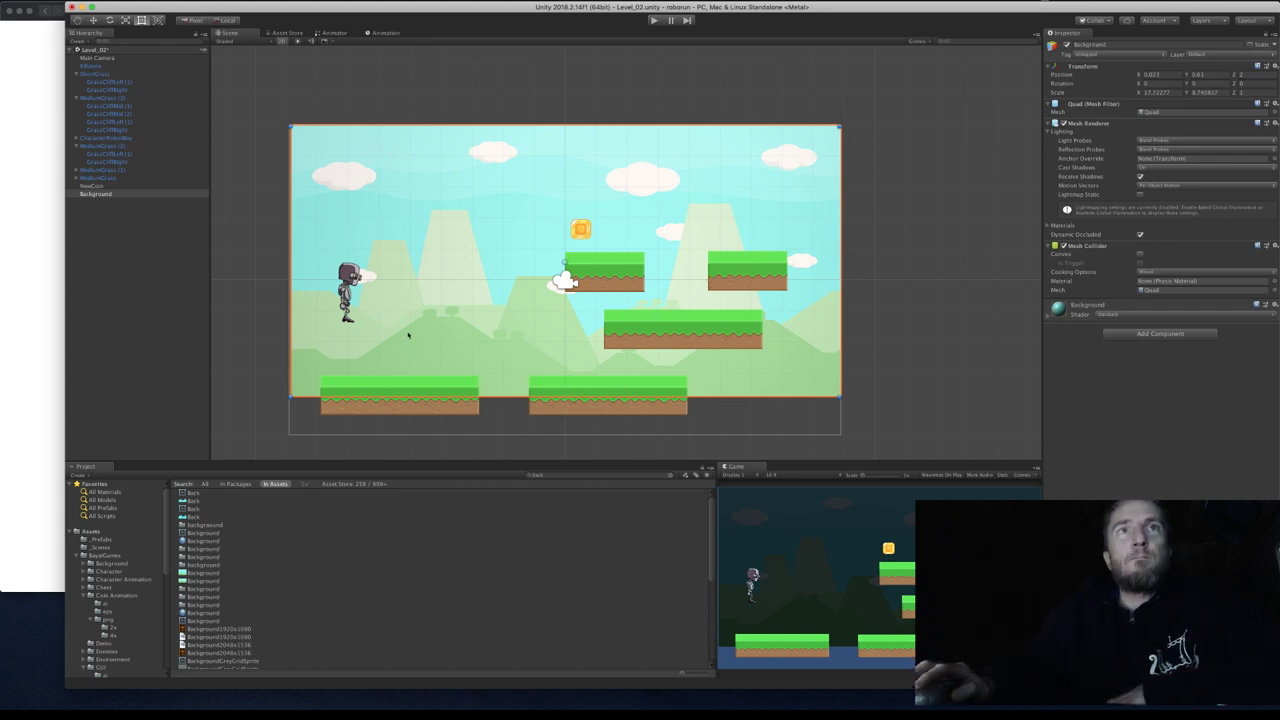
{"action": "right_click", "coordinate": [103, 208]}
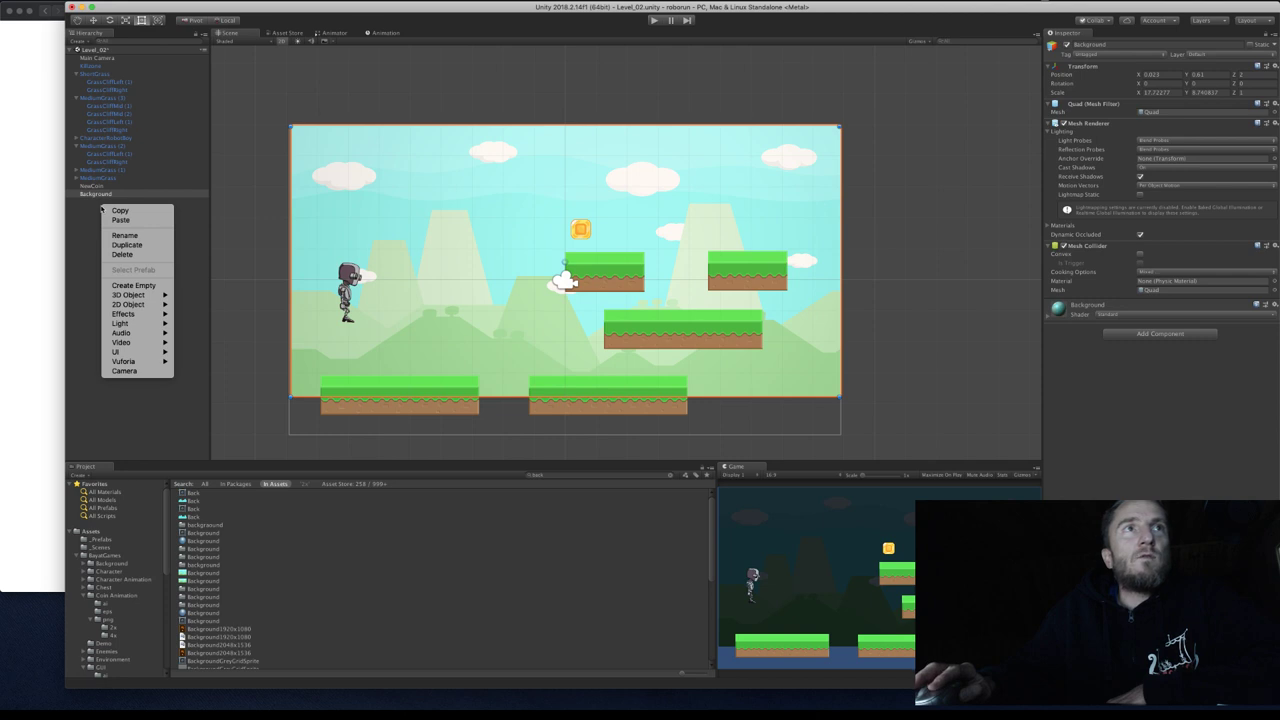
{"action": "mouse_move", "coordinate": [137, 326]}
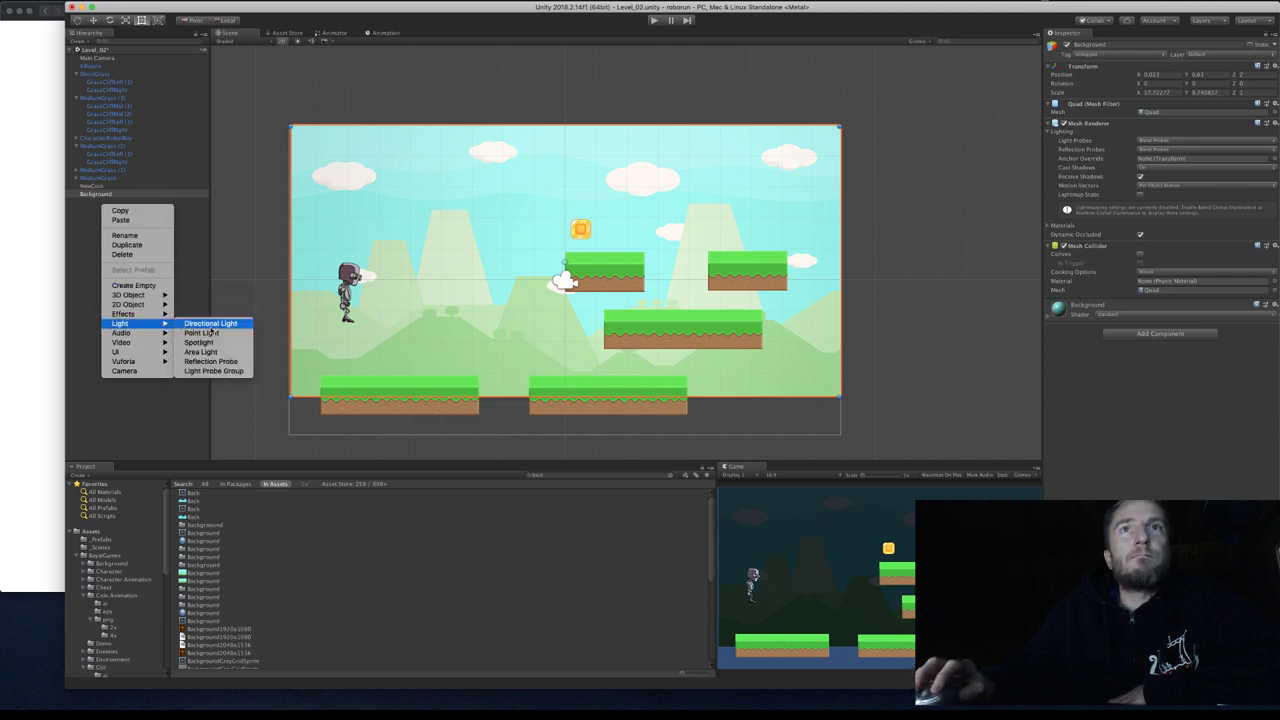
{"action": "left_click", "coordinate": [209, 325]}
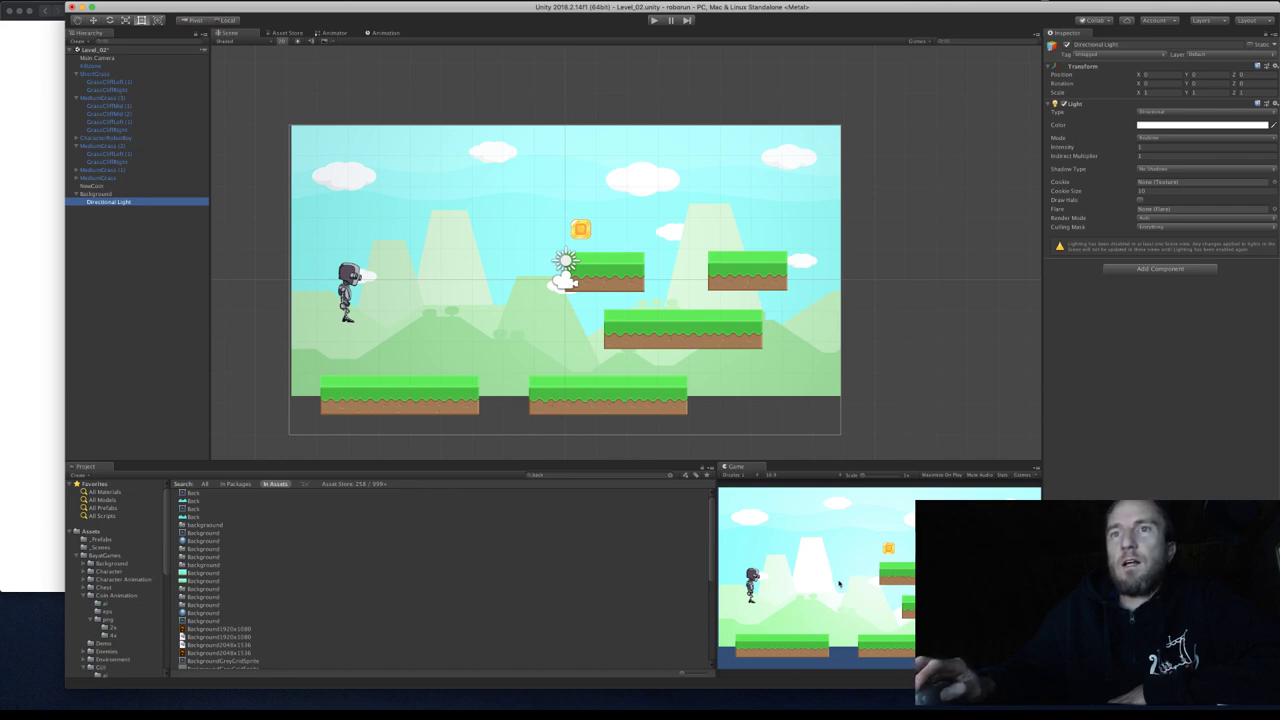
Darken the Directional Light's color from white to a light grey.
{"action": "left_click", "coordinate": [1143, 125]}
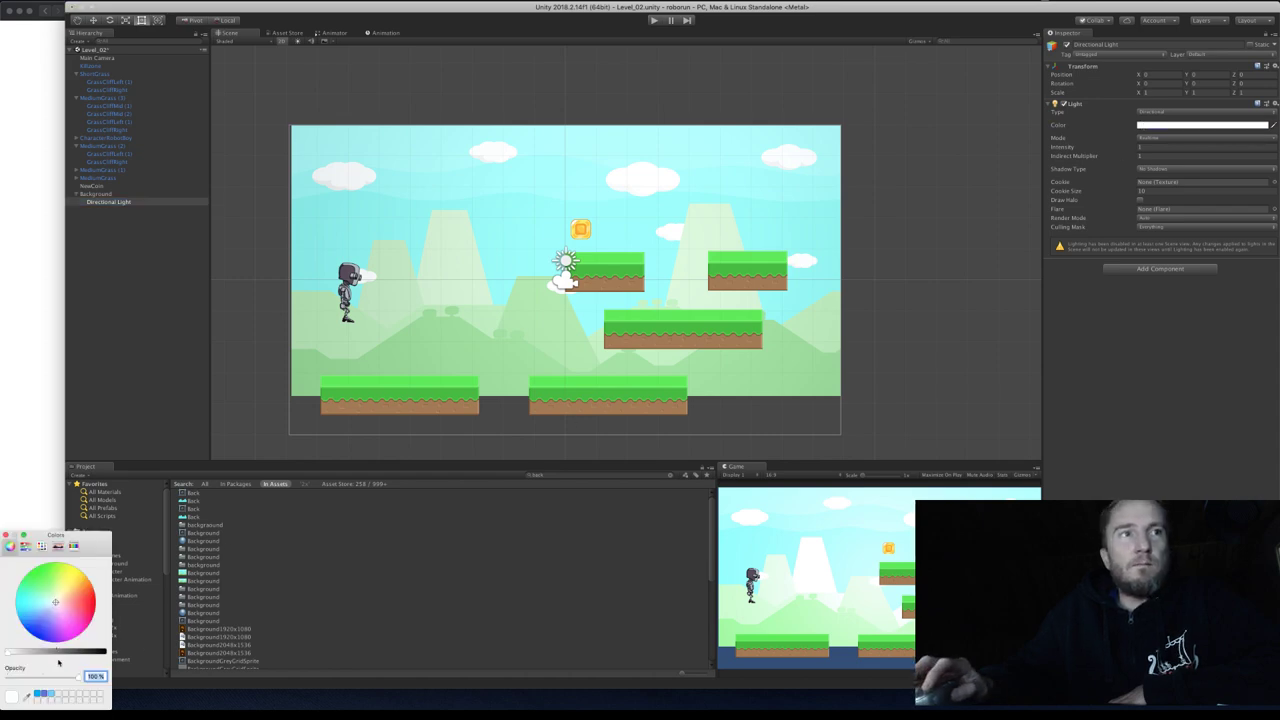
{"action": "left_click_drag", "start_coordinate": [8, 655], "coordinate": [35, 653]}
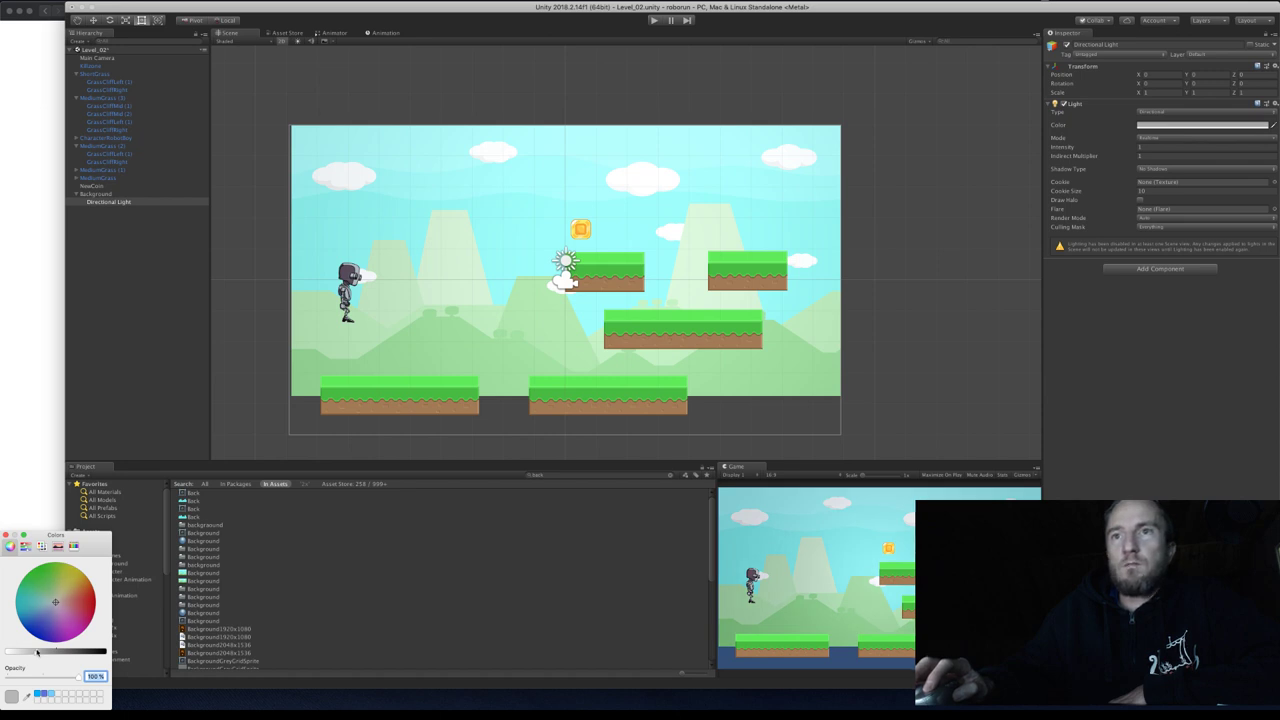
{"action": "left_click_drag", "start_coordinate": [37, 652], "coordinate": [34, 652]}
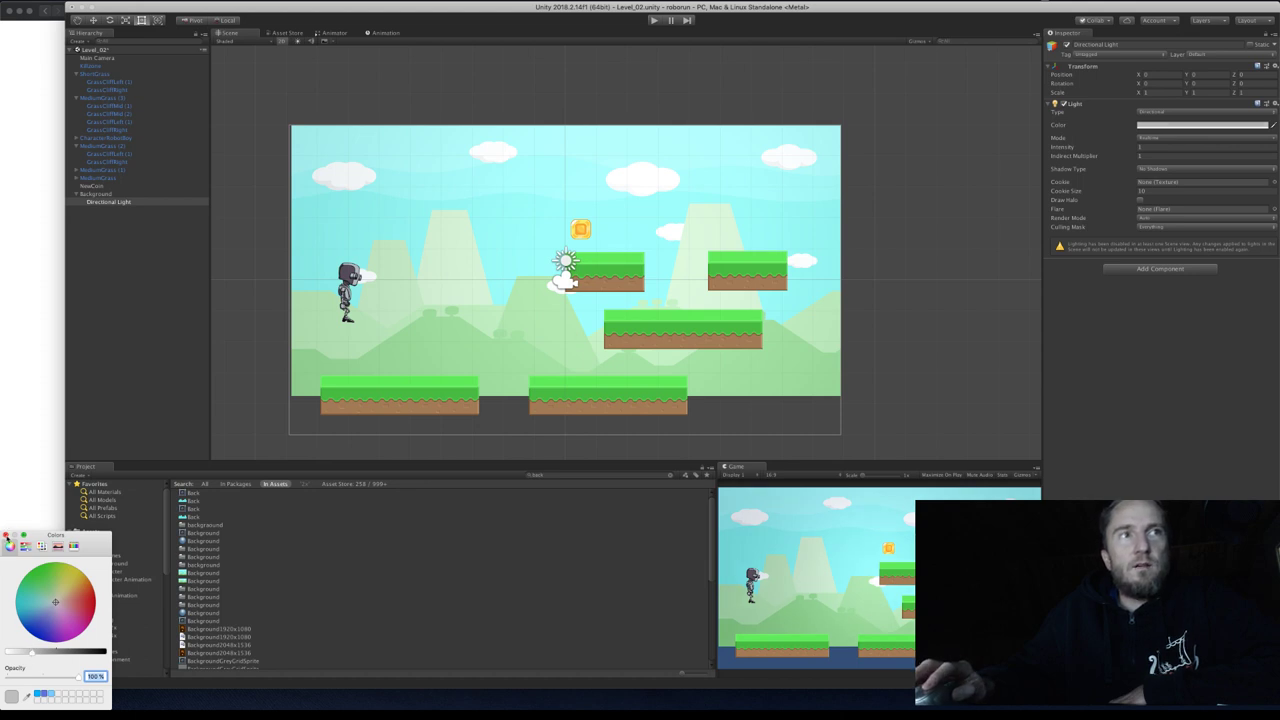
{"action": "left_click", "coordinate": [6, 536]}
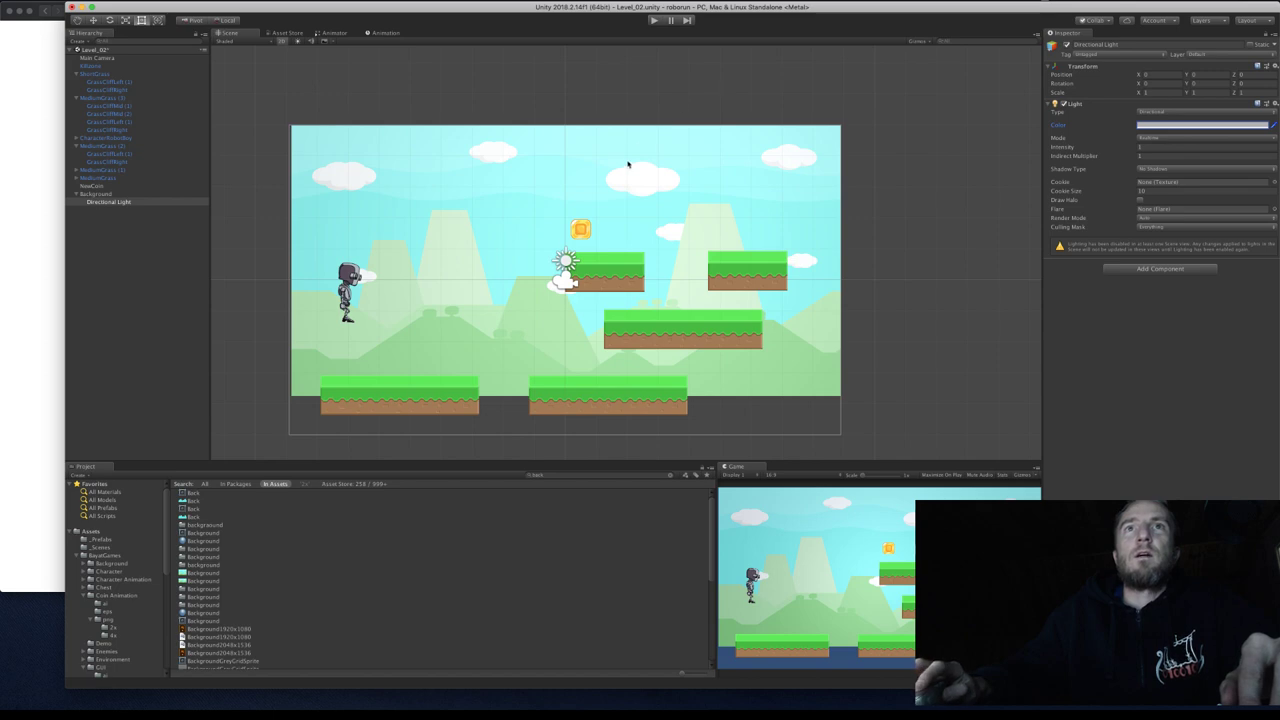
Run the game, move and jump the robot around the level to test it against the new background, and stop the game.
{"action": "left_click", "coordinate": [655, 21]}
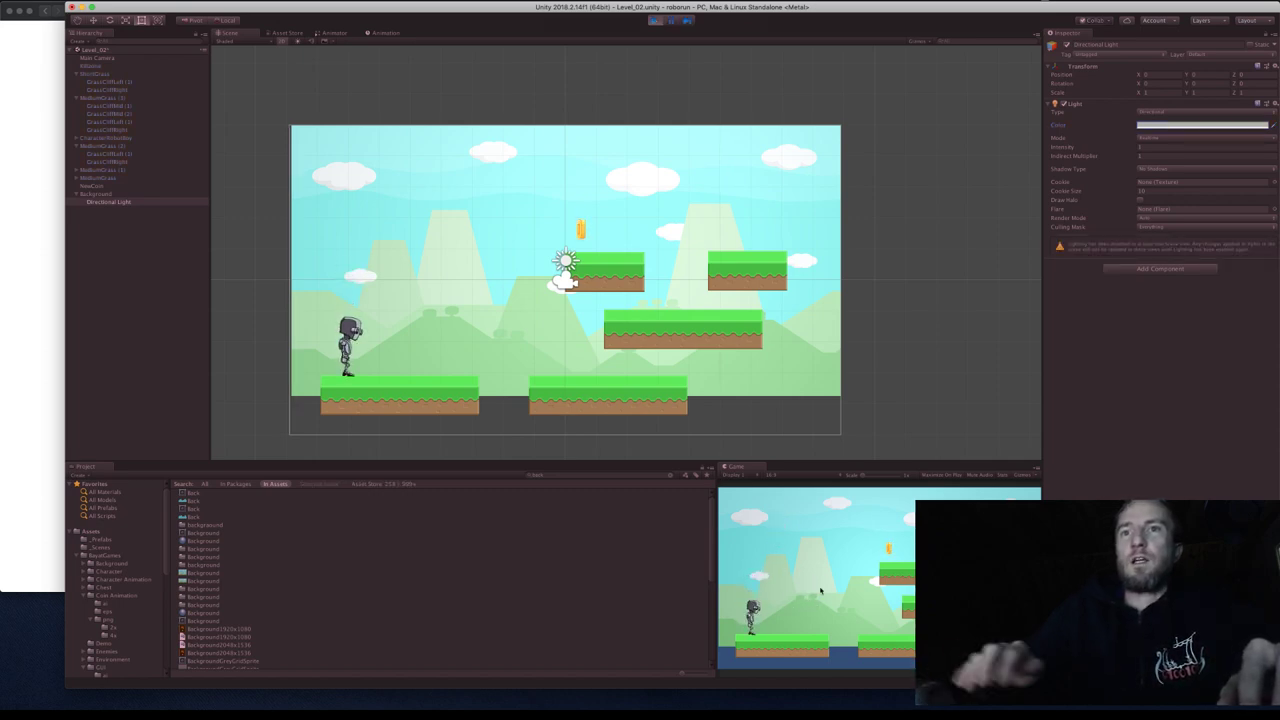
{"action": "key", "text": "Right"}
{"action": "key", "text": "space"}
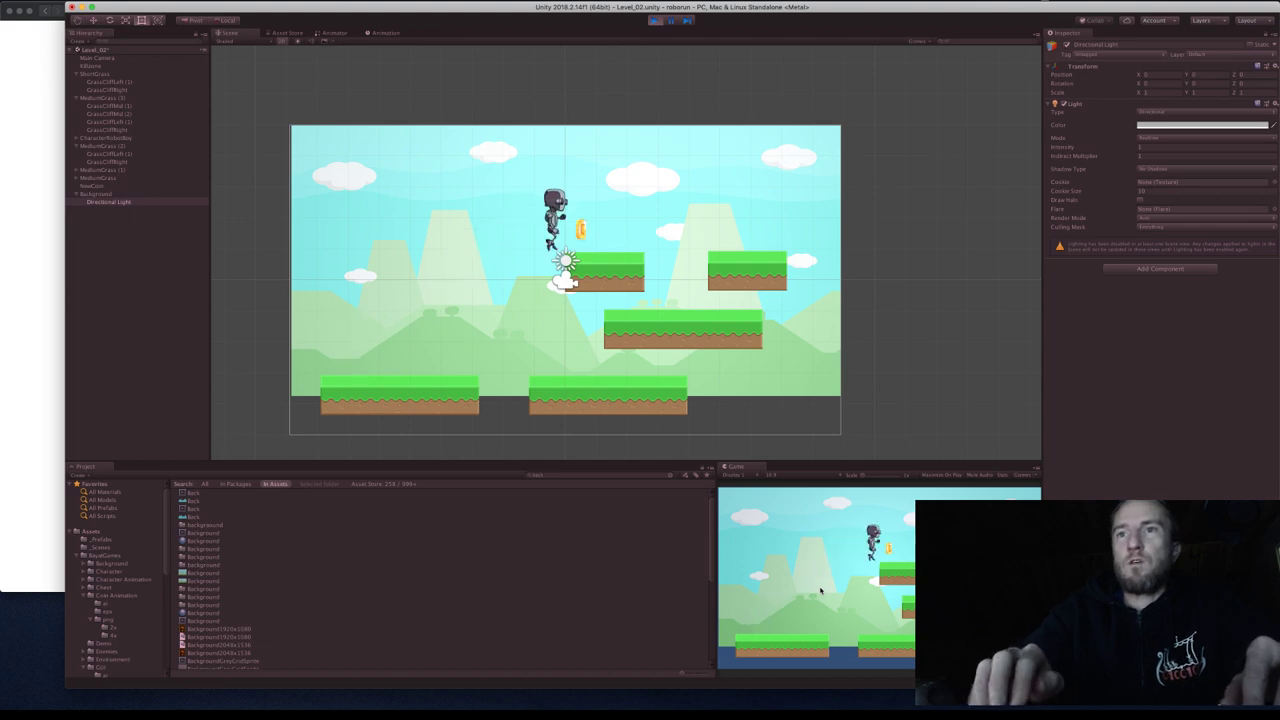
{"action": "key", "text": "space"}
{"action": "key", "text": "Left"}
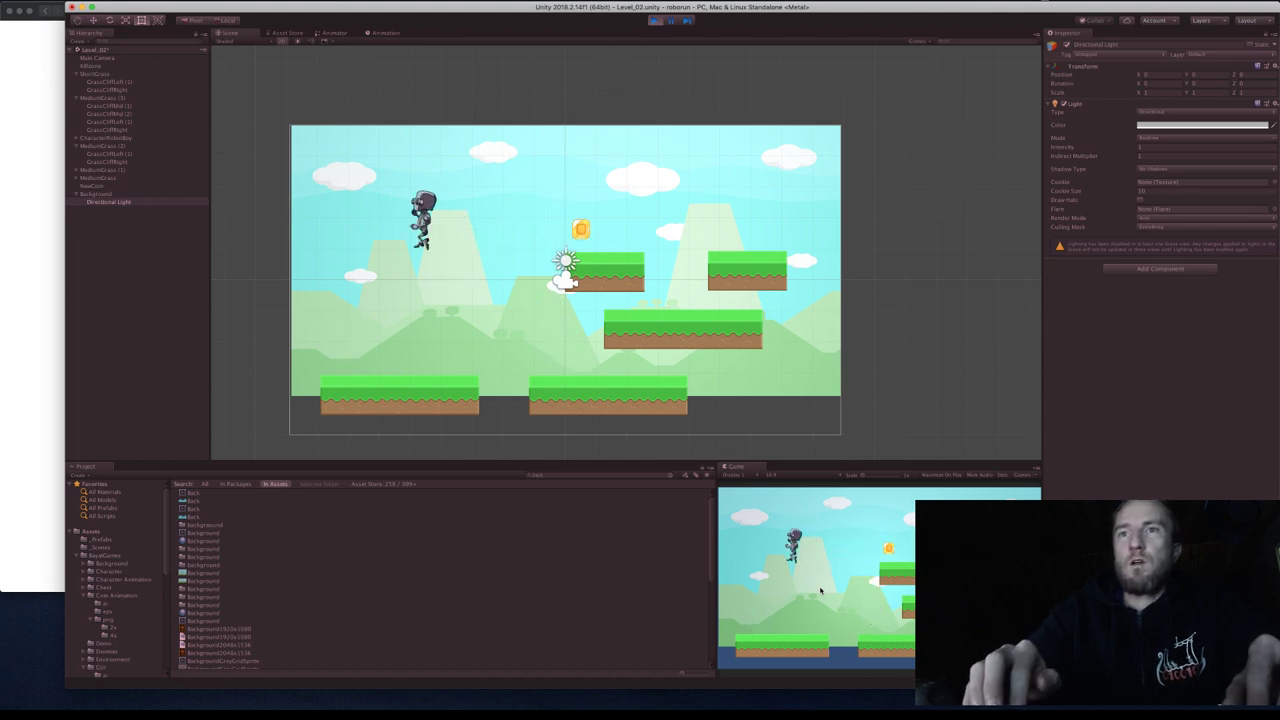
{"action": "key", "text": "Right"}
{"action": "key", "text": "space"}
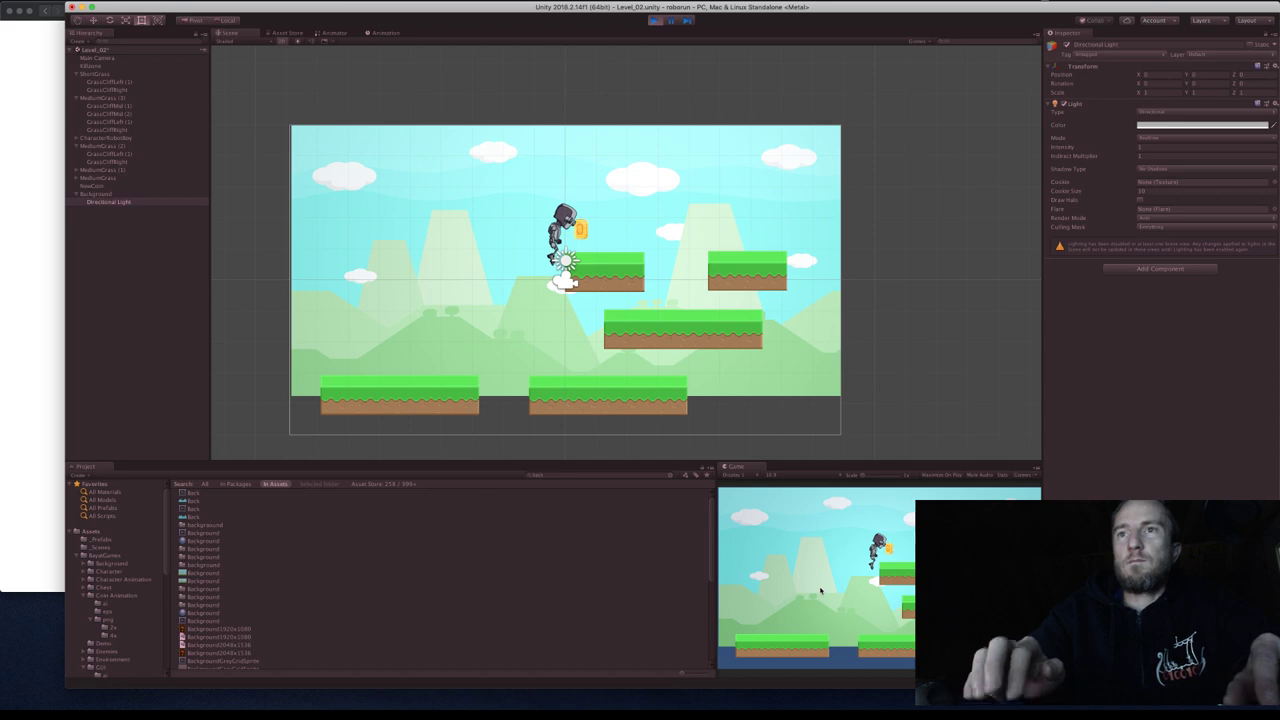
{"action": "key", "text": "Left"}
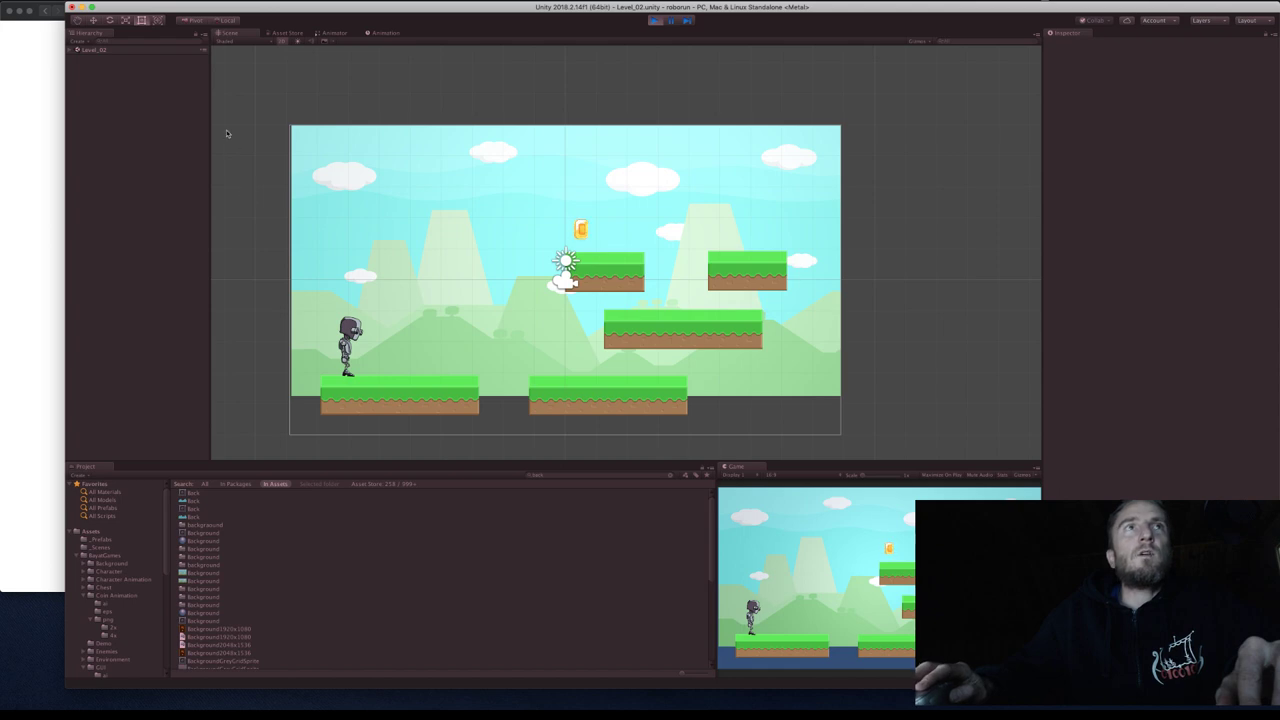
{"action": "left_click", "coordinate": [653, 20]}
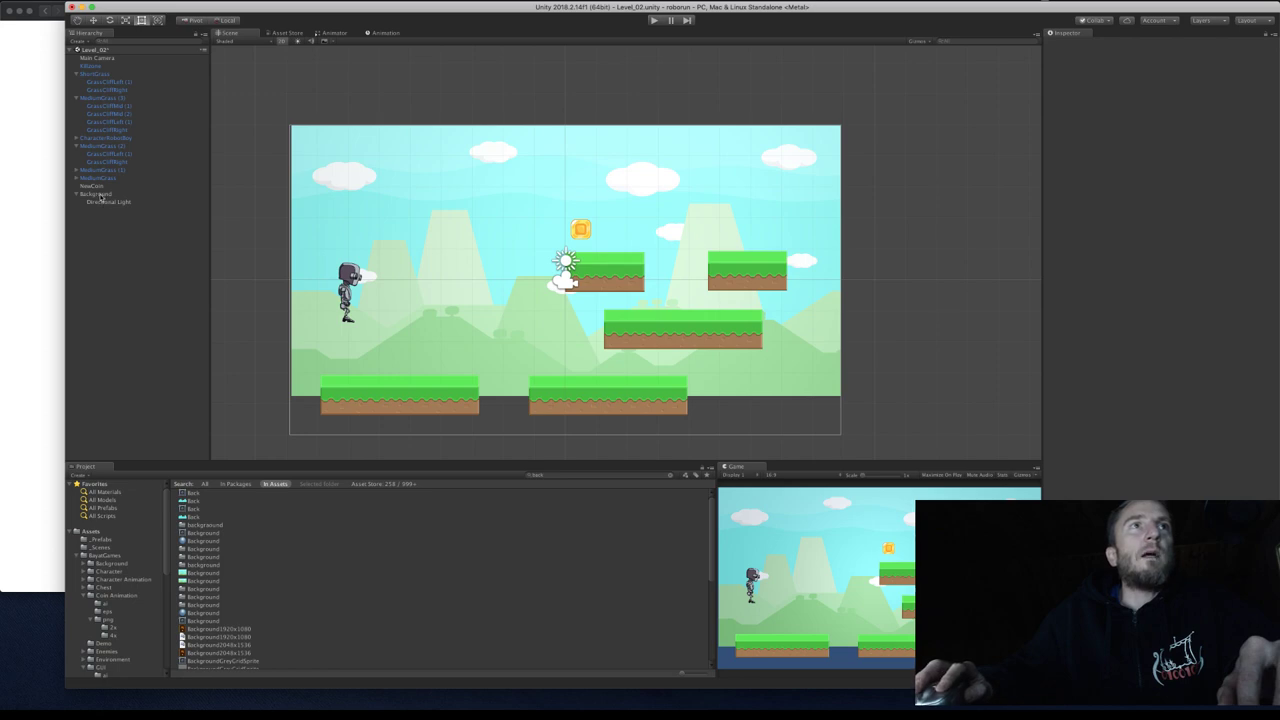
Make the Background and Killzone objects children of the Main Camera.
{"action": "left_click_drag", "start_coordinate": [100, 196], "coordinate": [116, 60]}
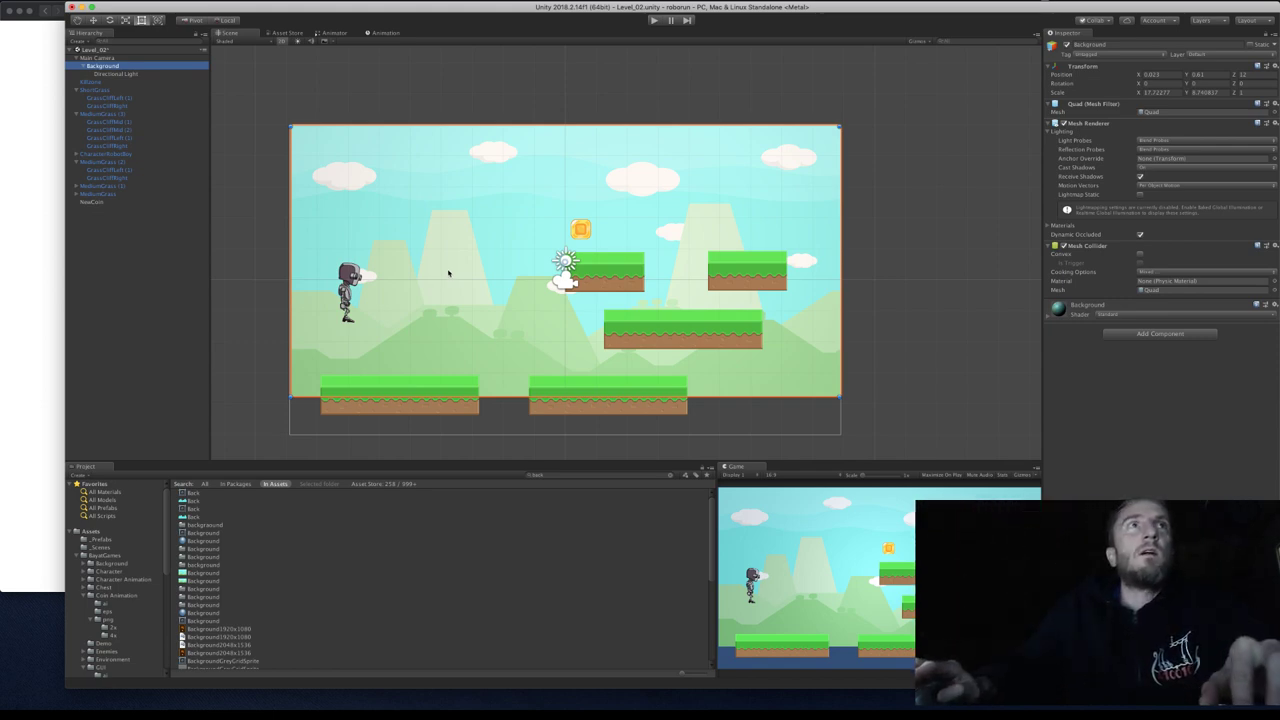
{"action": "left_click", "coordinate": [91, 82]}
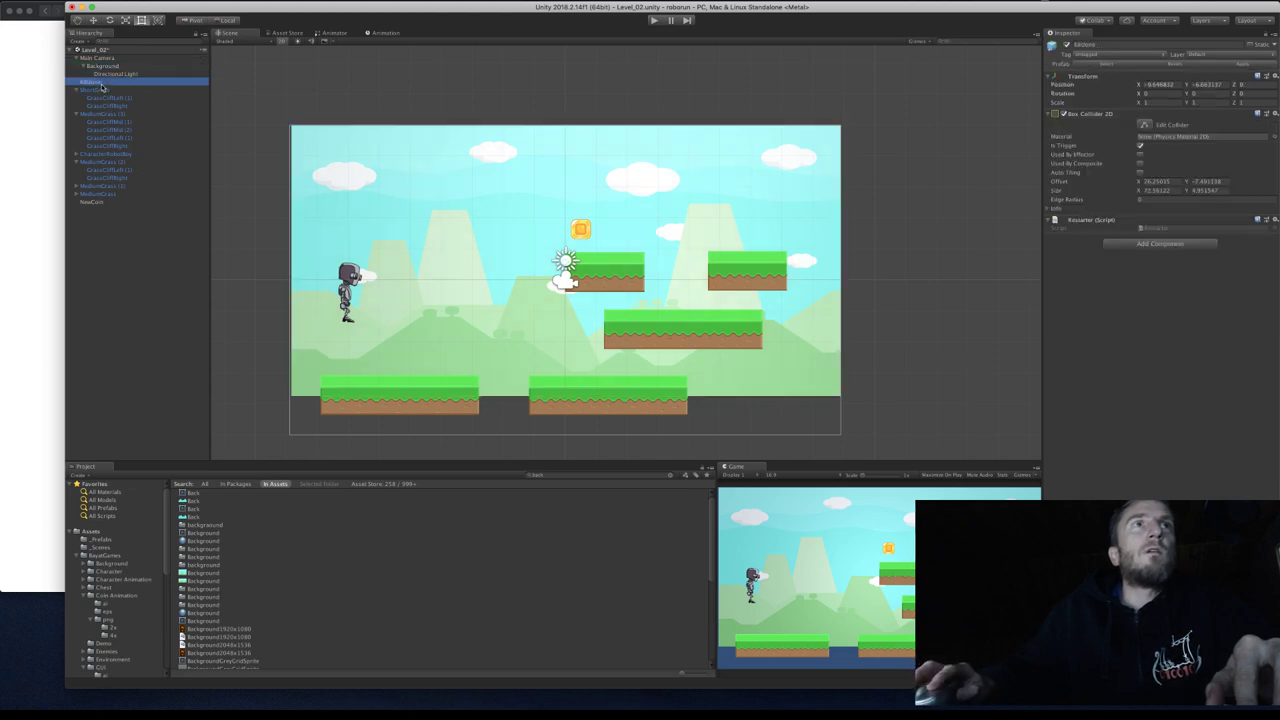
{"action": "left_click_drag", "start_coordinate": [101, 86], "coordinate": [112, 60]}
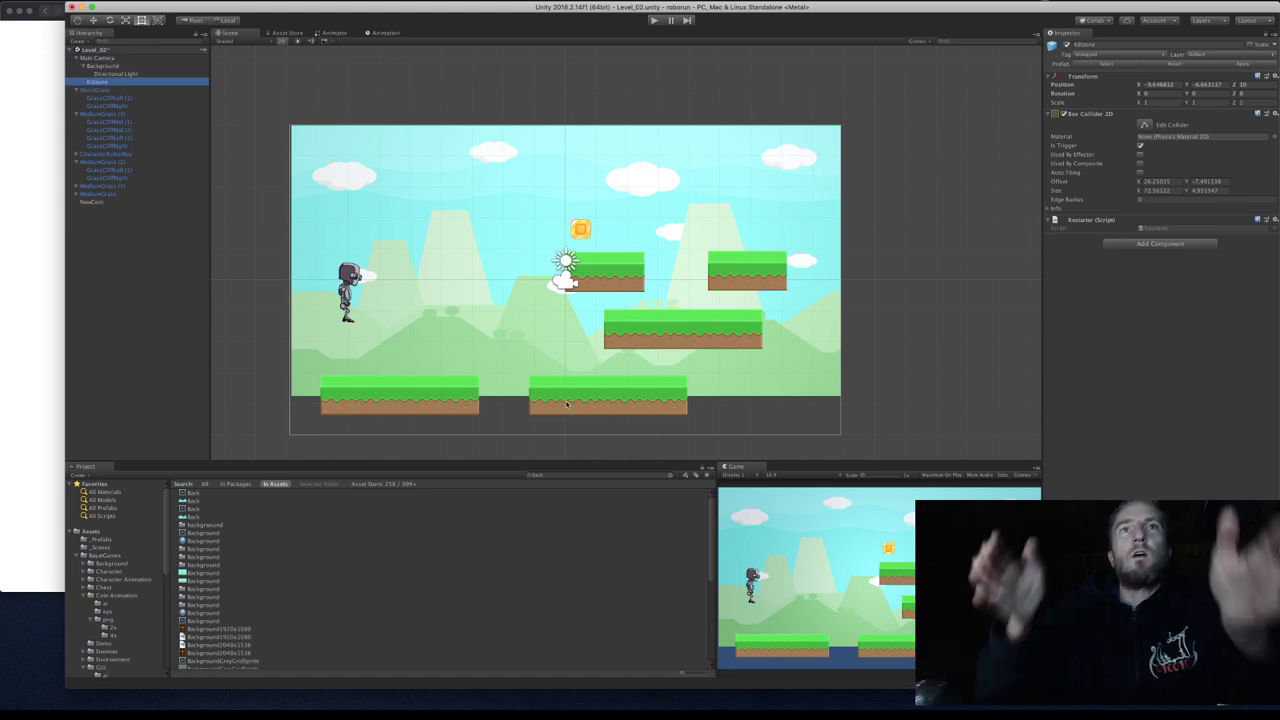
Examine the Killzone's collider area below the camera frame and CharacterRoboBoy's placement in the level, ending with the Killzone selected.
{"action": "scroll", "coordinate": [568, 402], "scroll_direction": "down", "scroll_amount": 2}
{"action": "scroll", "coordinate": [566, 400], "scroll_direction": "down", "scroll_amount": 2}
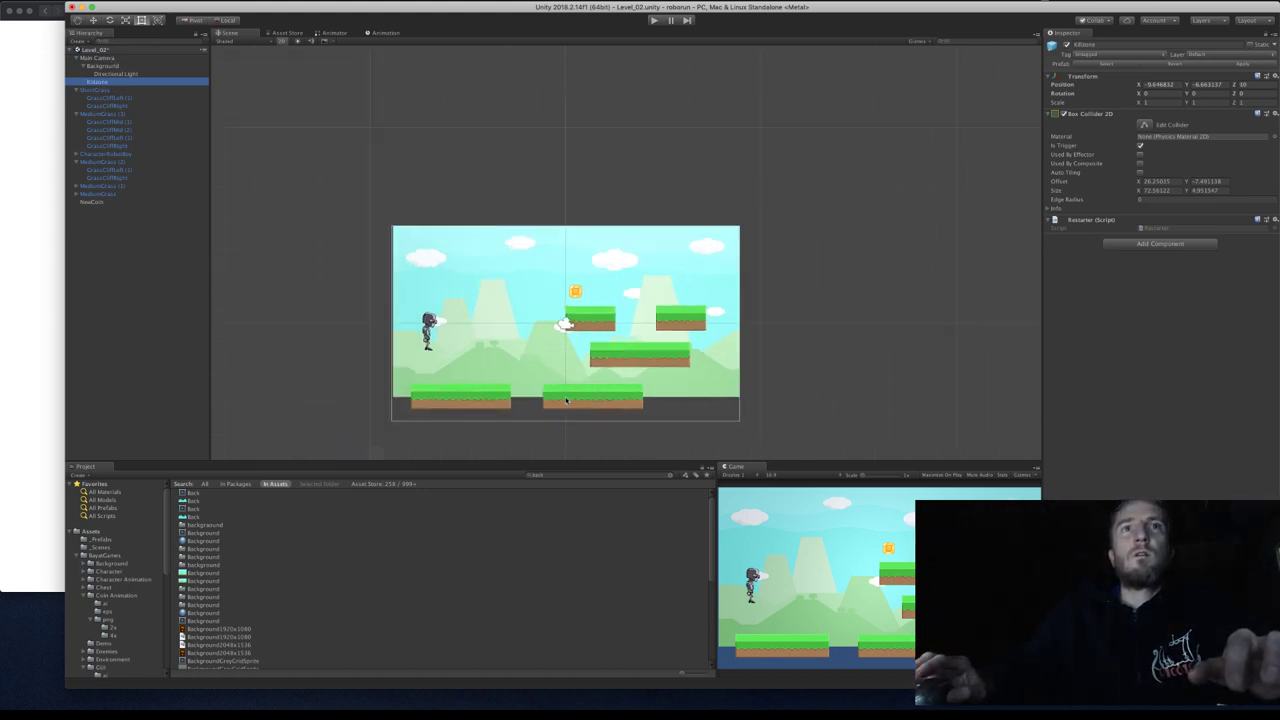
{"action": "middle_click_drag", "start_coordinate": [413, 230], "coordinate": [413, 207]}
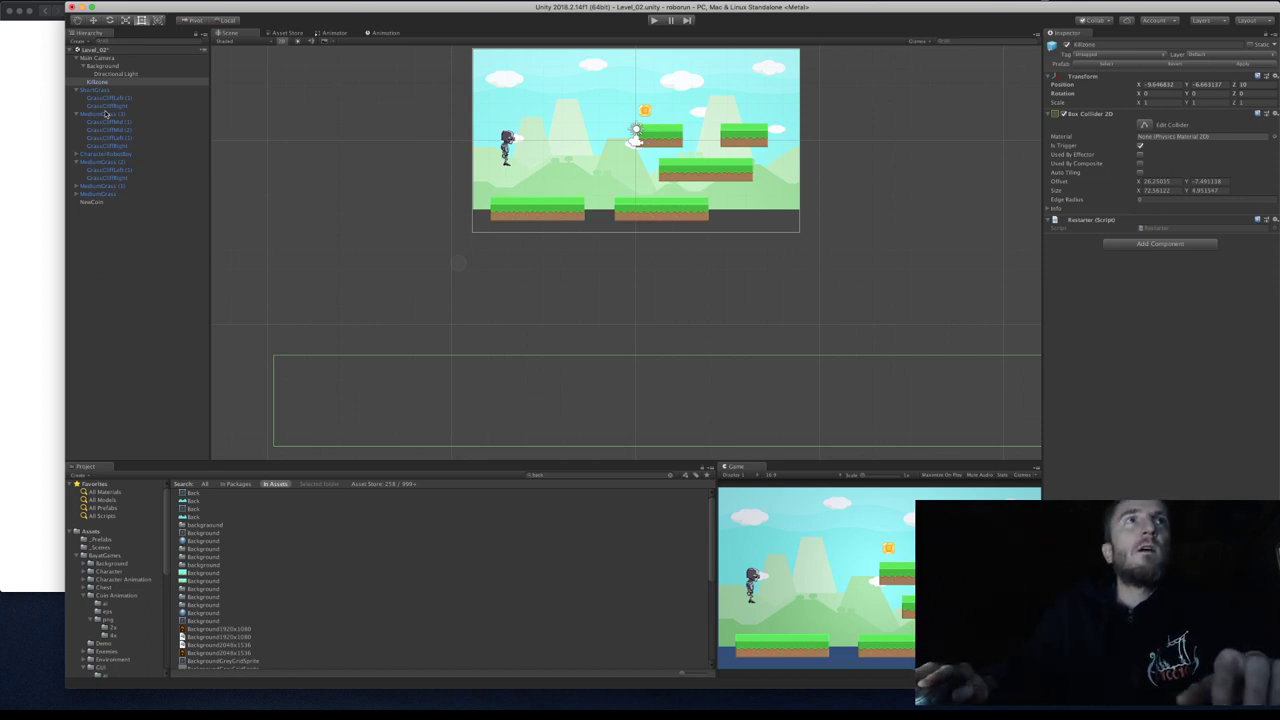
{"action": "left_click", "coordinate": [90, 154]}
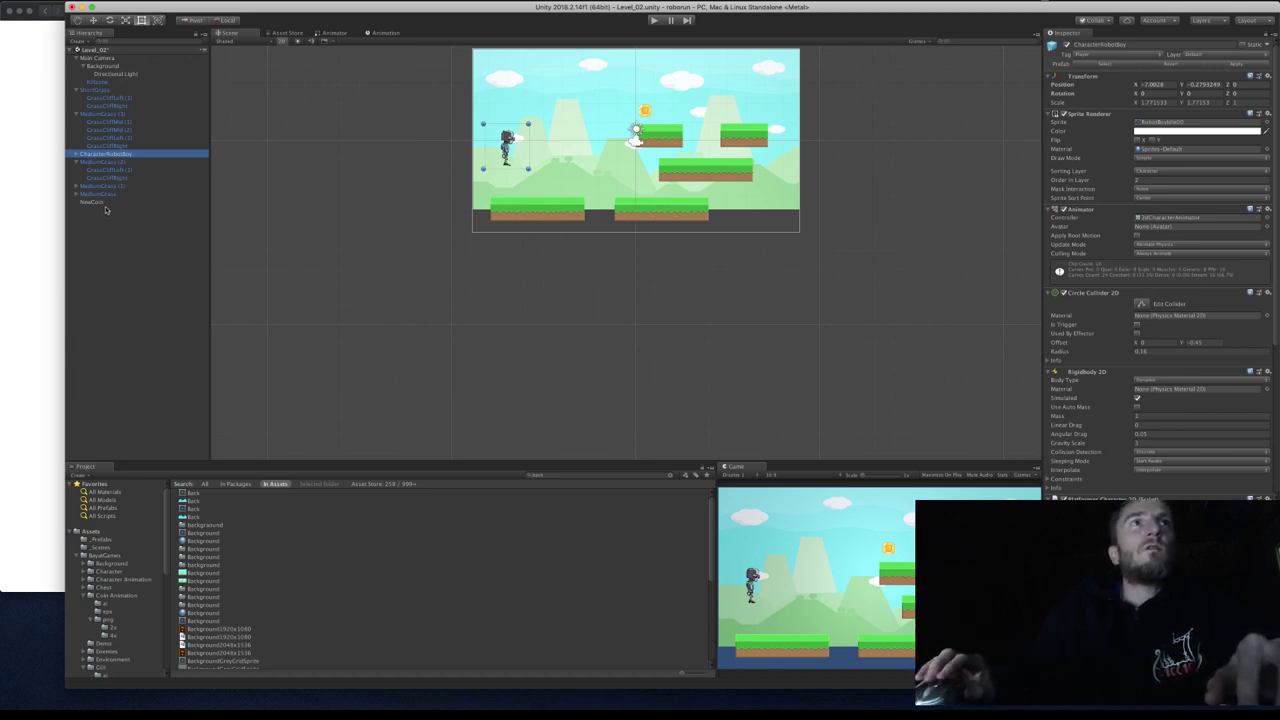
{"action": "scroll", "coordinate": [286, 131], "scroll_direction": "up", "scroll_amount": 2}
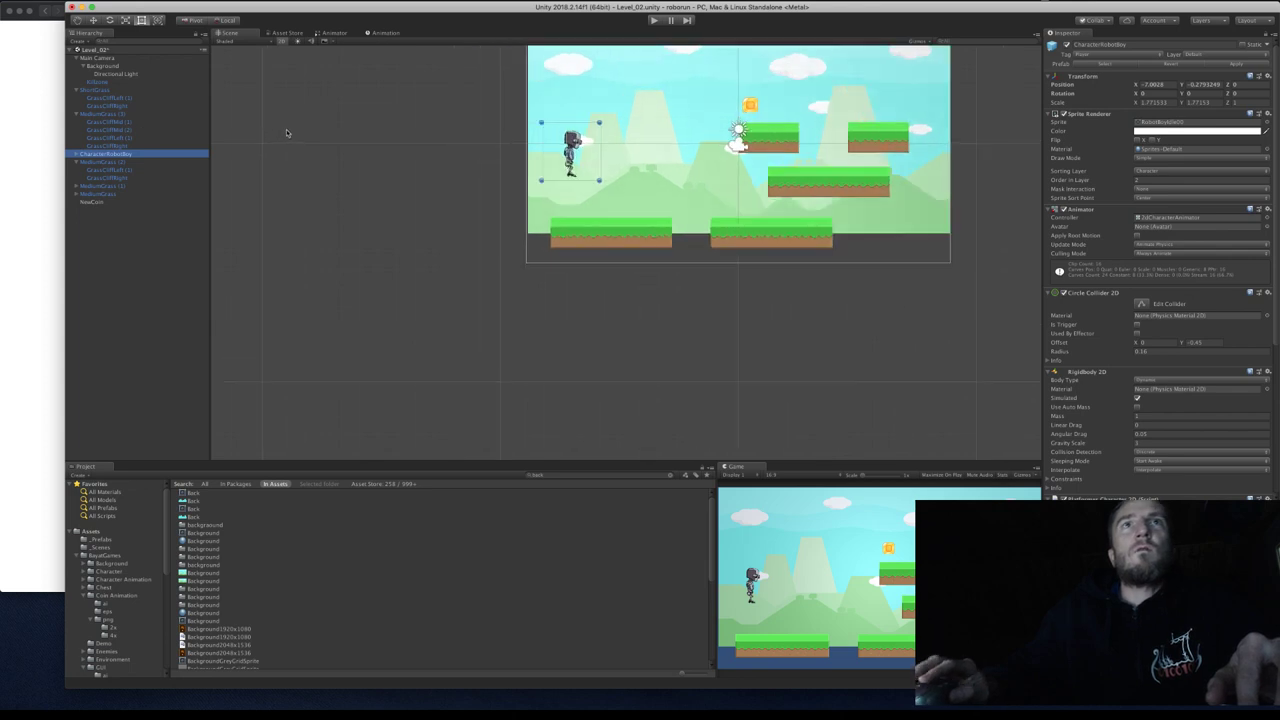
{"action": "scroll", "coordinate": [286, 131], "scroll_direction": "down", "scroll_amount": 4}
{"action": "middle_click_drag", "start_coordinate": [286, 131], "coordinate": [269, 314]}
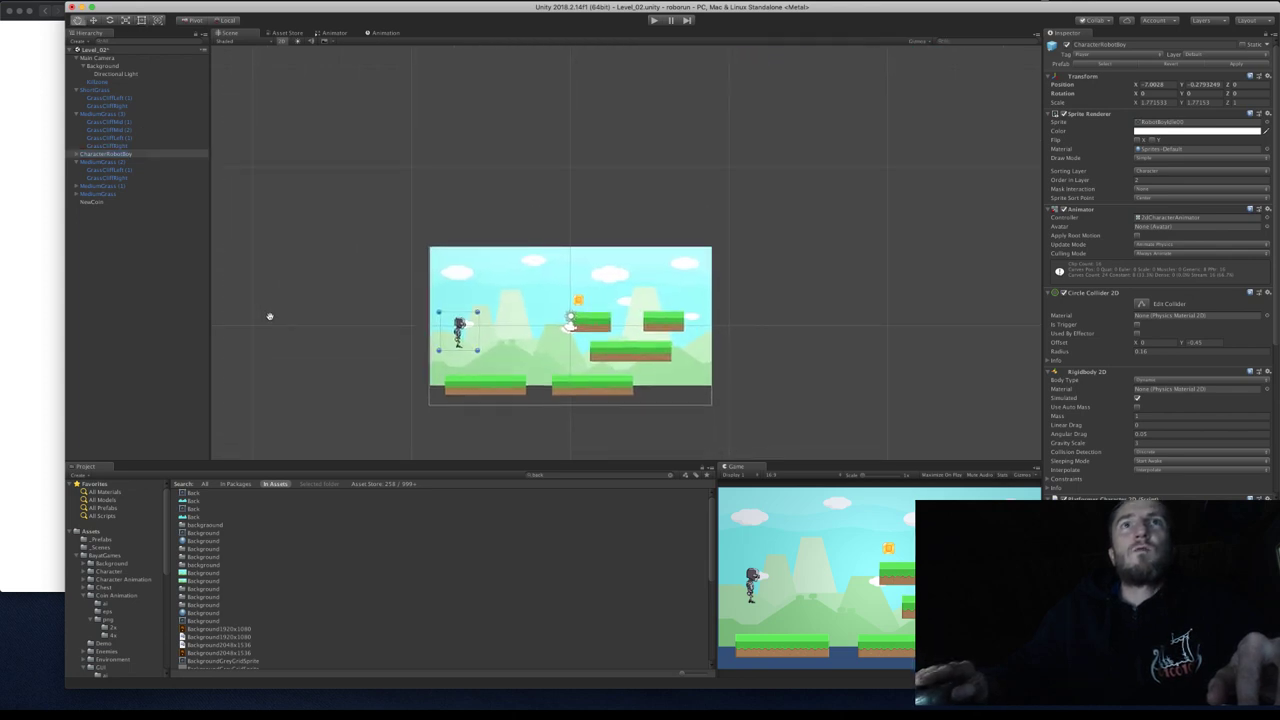
{"action": "scroll", "coordinate": [280, 314], "scroll_direction": "up", "scroll_amount": 5}
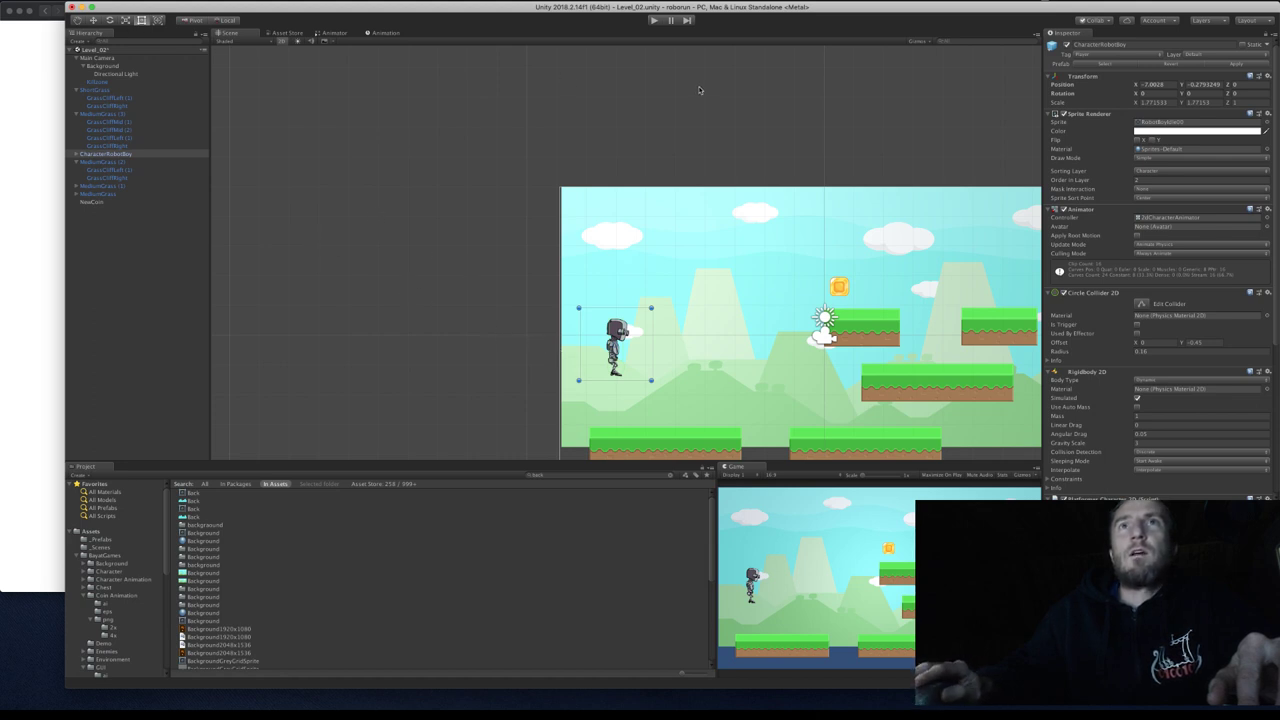
{"action": "scroll", "coordinate": [663, 80], "scroll_direction": "right", "scroll_amount": 5}
{"action": "scroll", "coordinate": [640, 120], "scroll_direction": "down", "scroll_amount": 2}
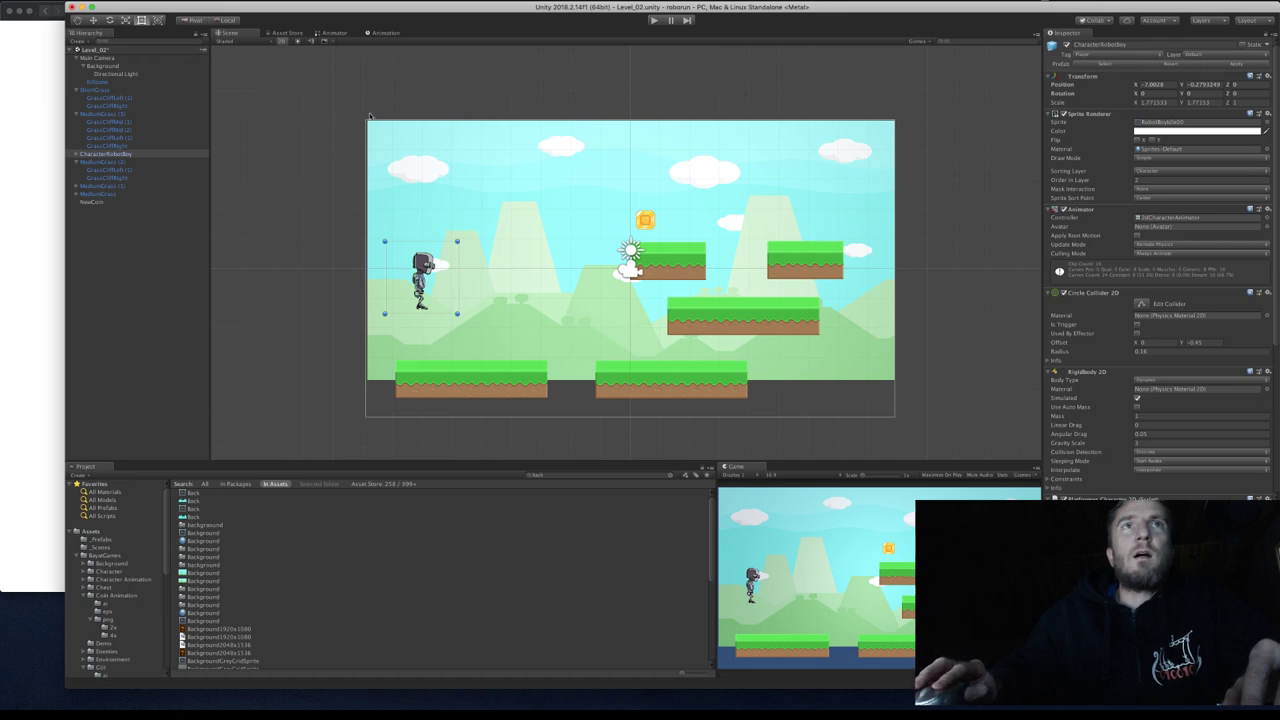
{"action": "left_click", "coordinate": [103, 82]}
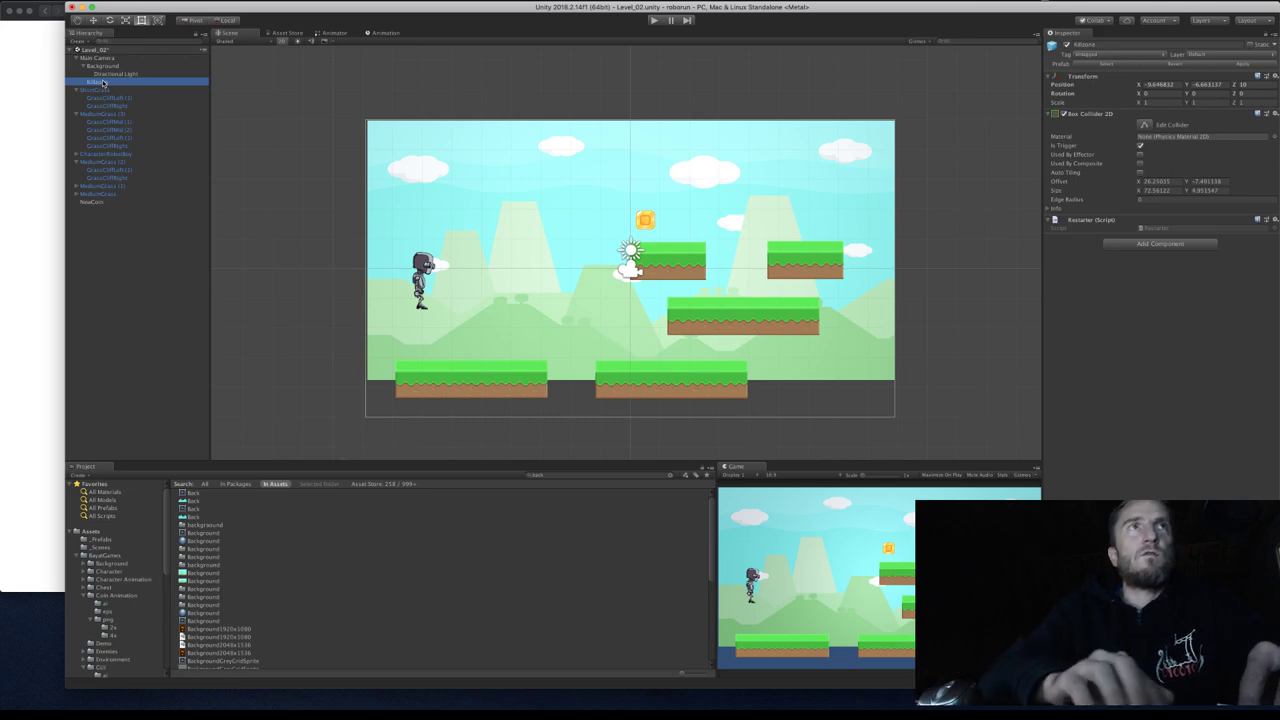
Duplicate the Killzone under the Main Camera and move the copy up to a Y position of about 7.75.
{"action": "key", "text": "super+d"}
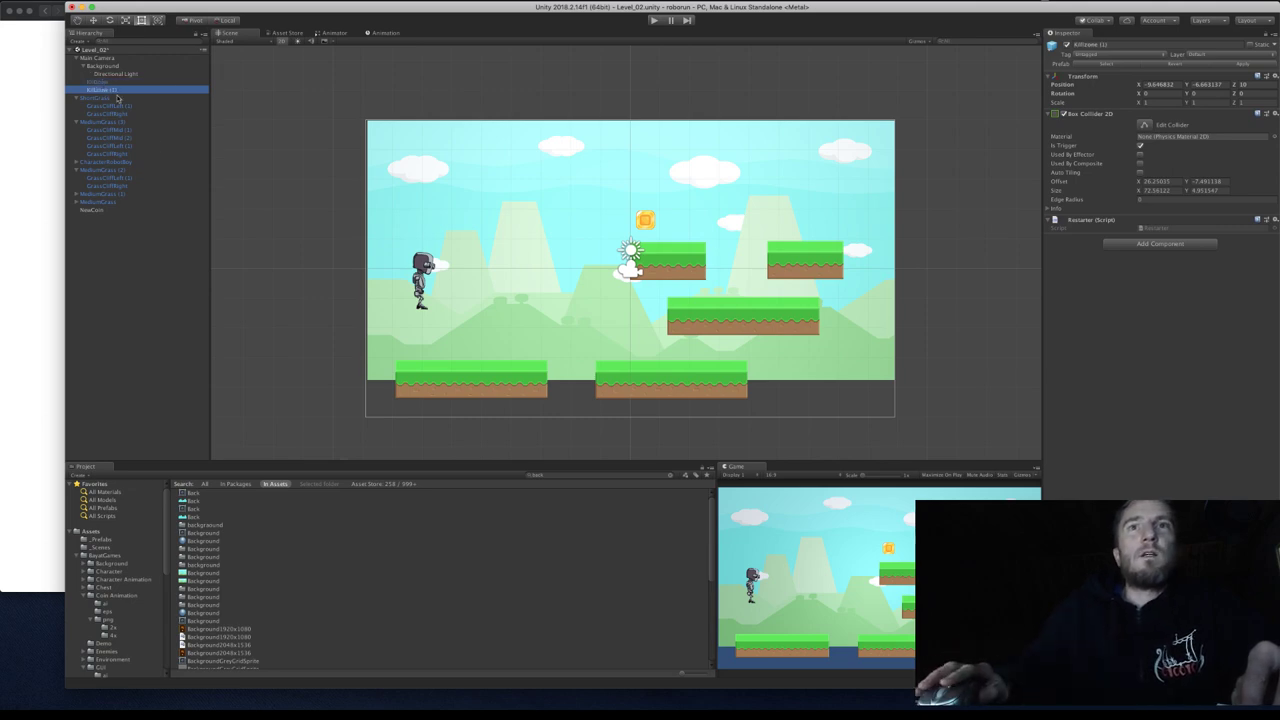
{"action": "scroll", "coordinate": [268, 264], "scroll_direction": "down", "scroll_amount": 5}
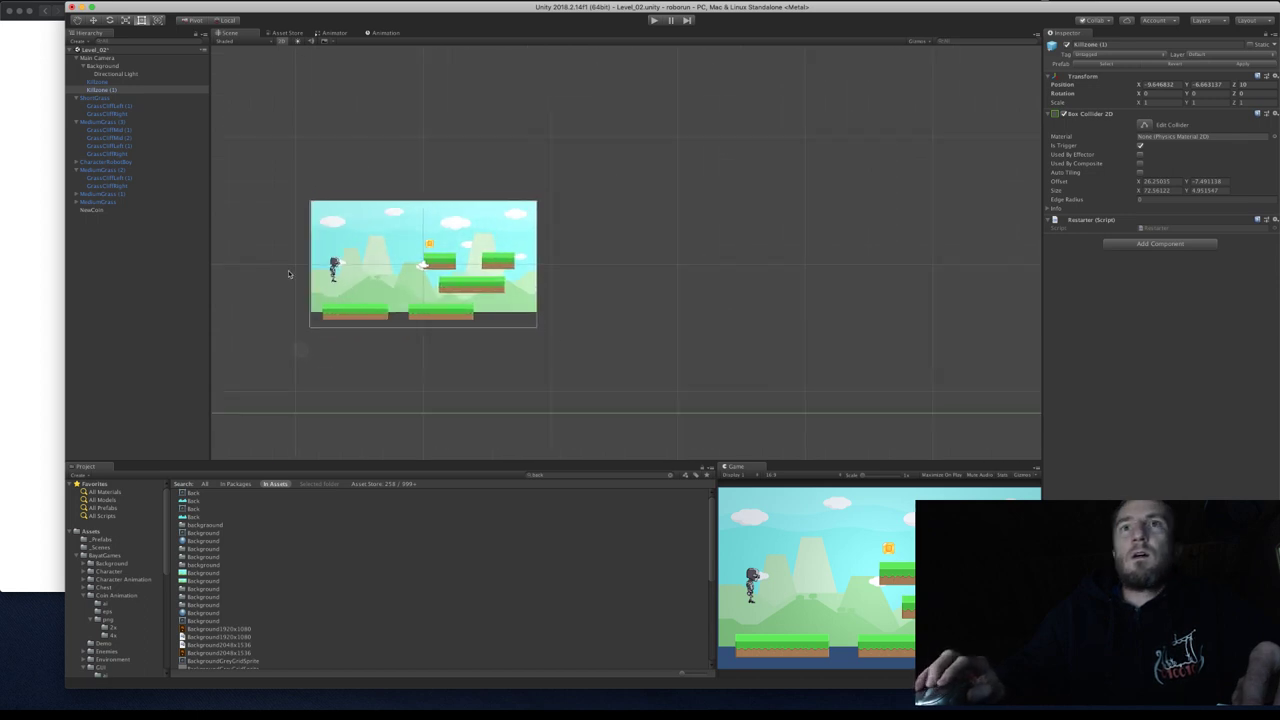
{"action": "scroll", "coordinate": [288, 274], "scroll_direction": "down", "scroll_amount": 2}
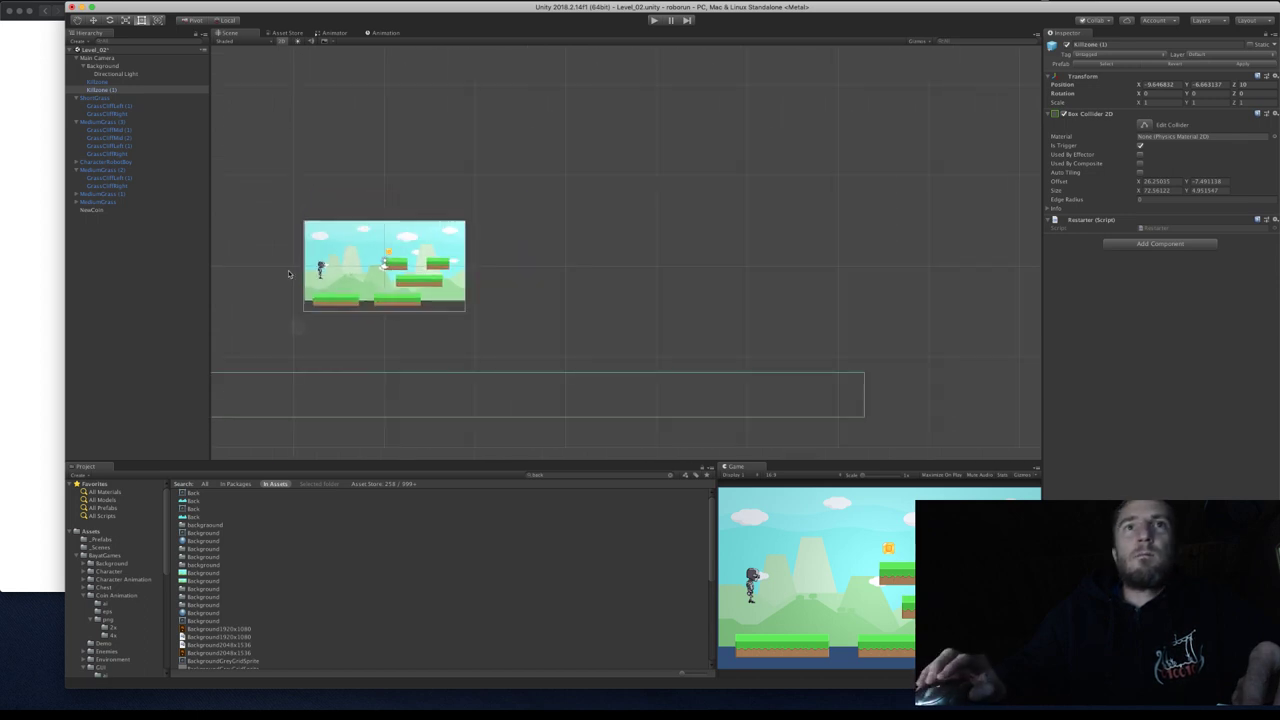
{"action": "left_click", "coordinate": [142, 20]}
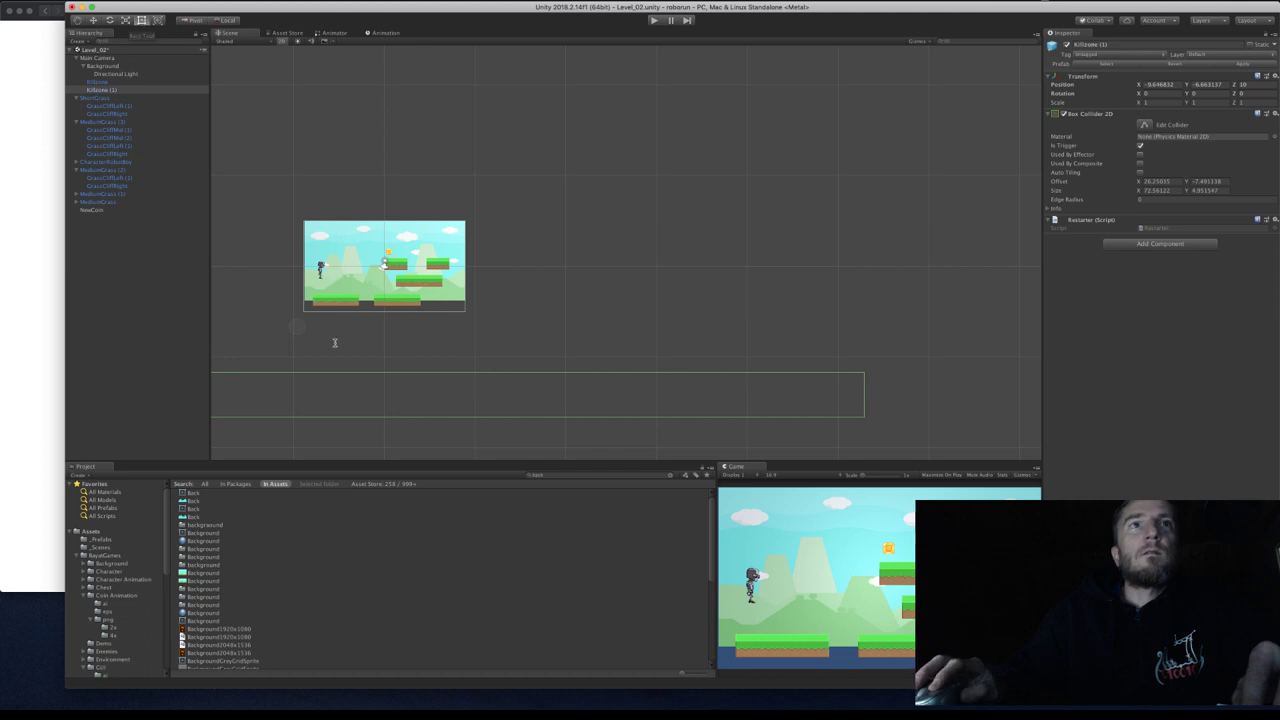
{"action": "left_click", "coordinate": [348, 383]}
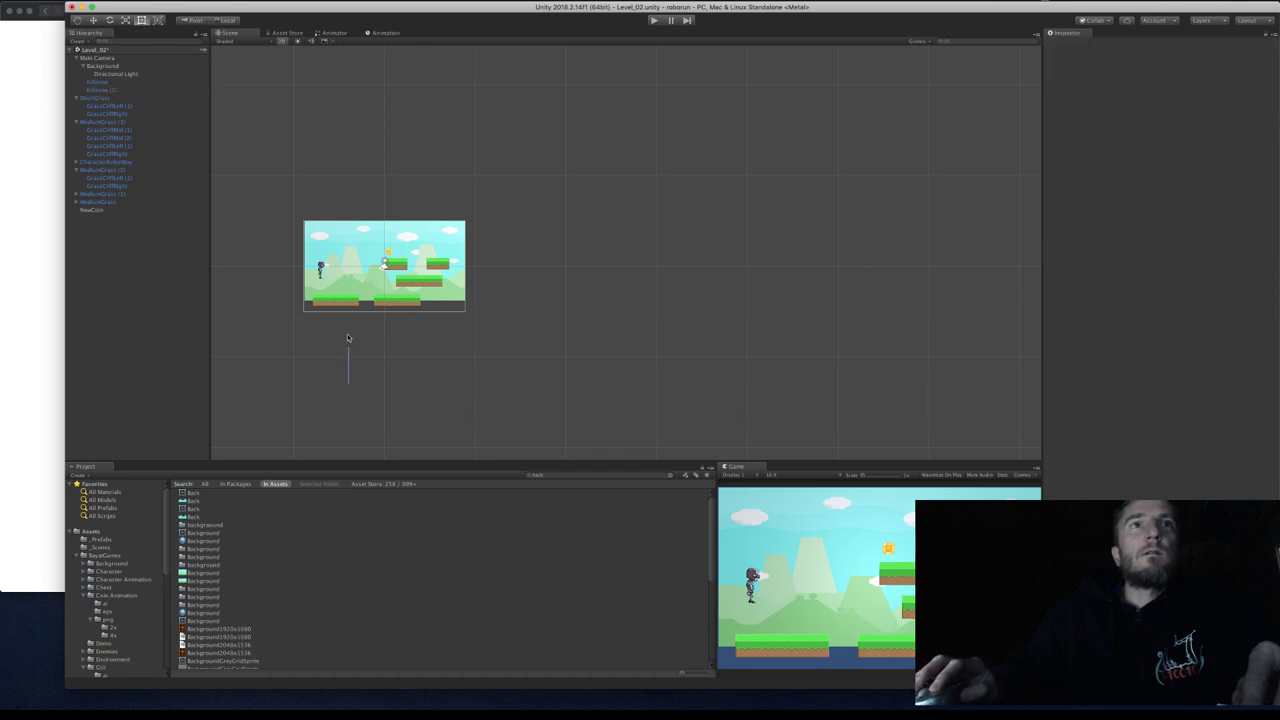
{"action": "left_click", "coordinate": [106, 90]}
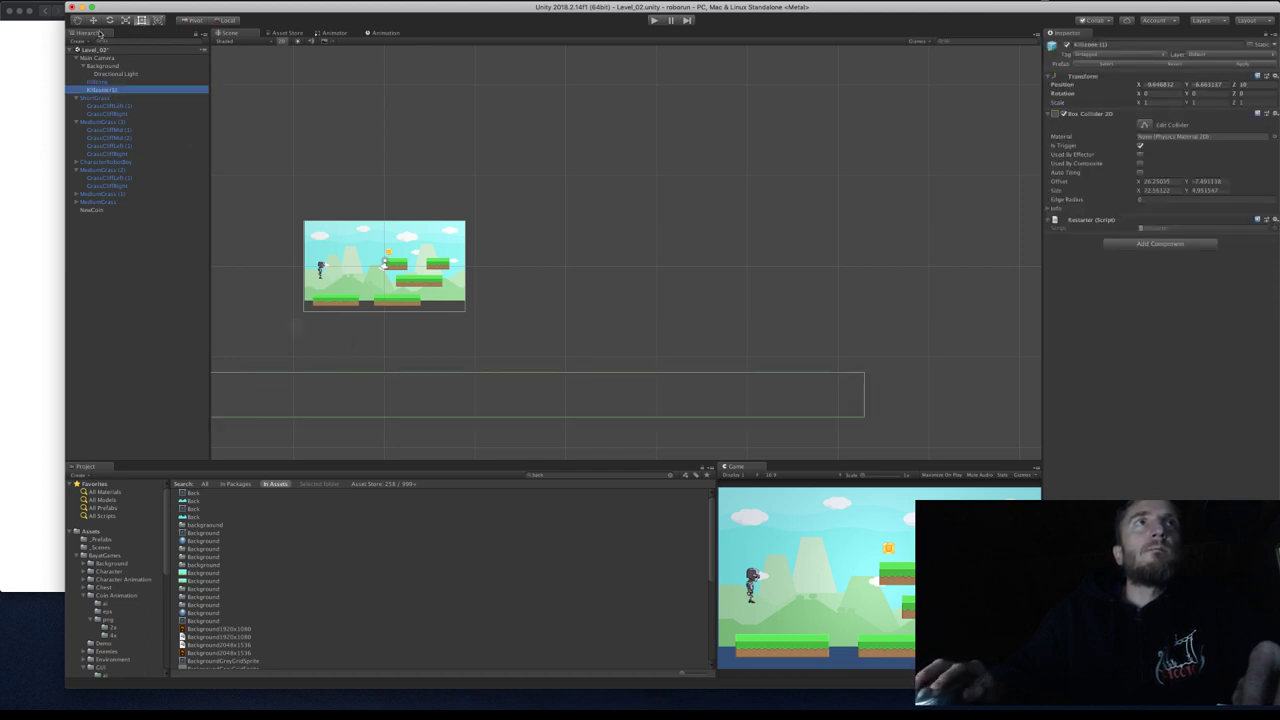
{"action": "left_click", "coordinate": [93, 20]}
{"action": "left_click_drag", "start_coordinate": [297, 290], "coordinate": [312, 158]}
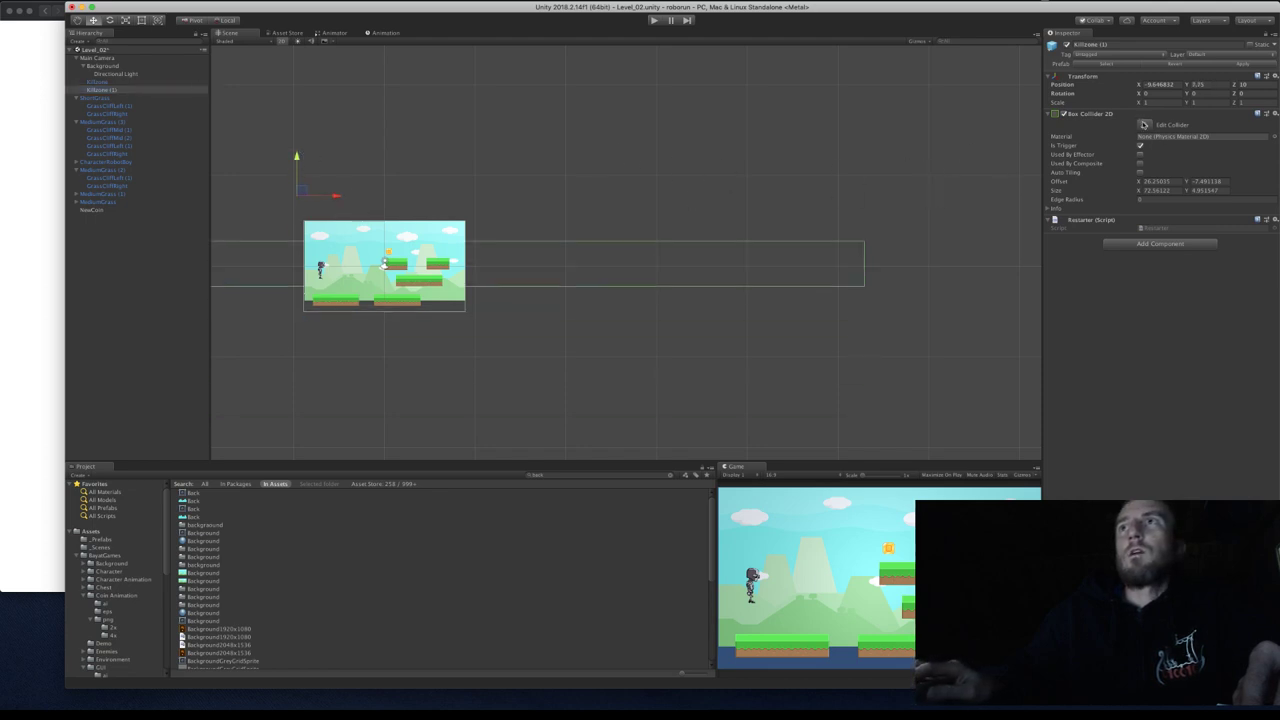
Reshape the duplicate's box collider into a thin vertical strip about 0.36 wide and 10 high along the camera frame's left edge.
{"action": "left_click", "coordinate": [1144, 124]}
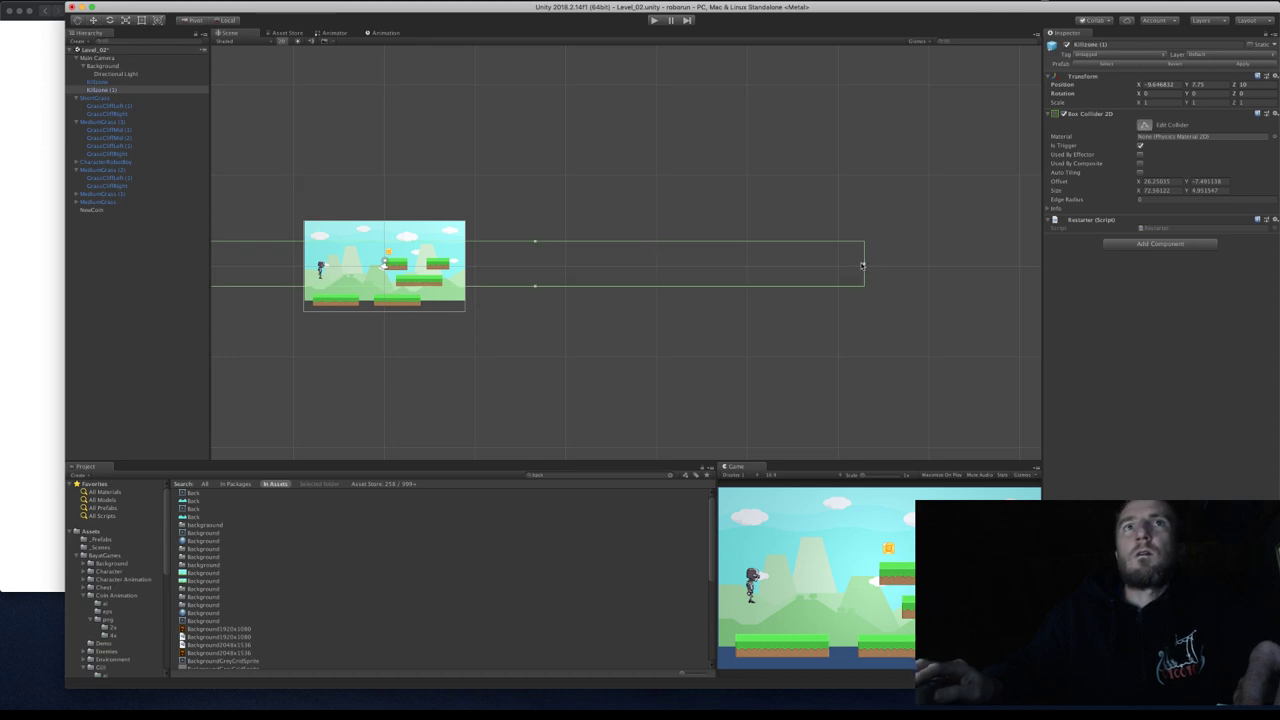
{"action": "left_click_drag", "start_coordinate": [862, 265], "coordinate": [254, 224]}
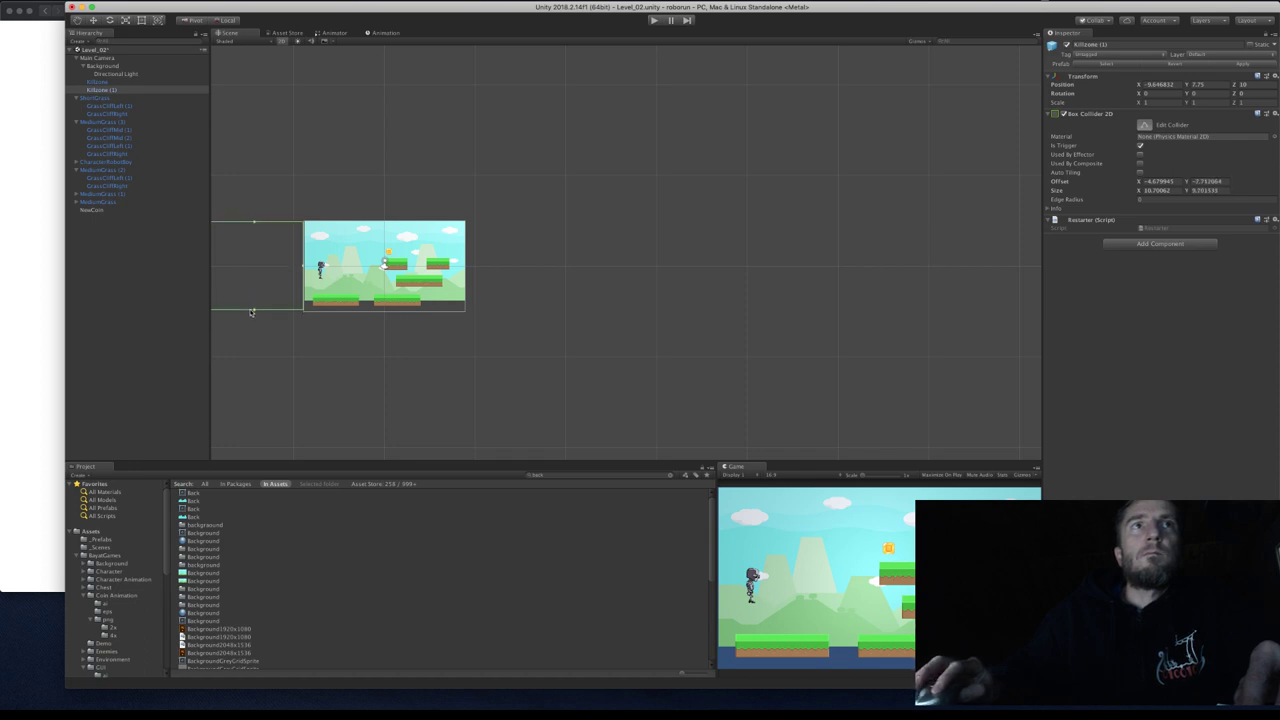
{"action": "left_click_drag", "start_coordinate": [251, 312], "coordinate": [253, 314]}
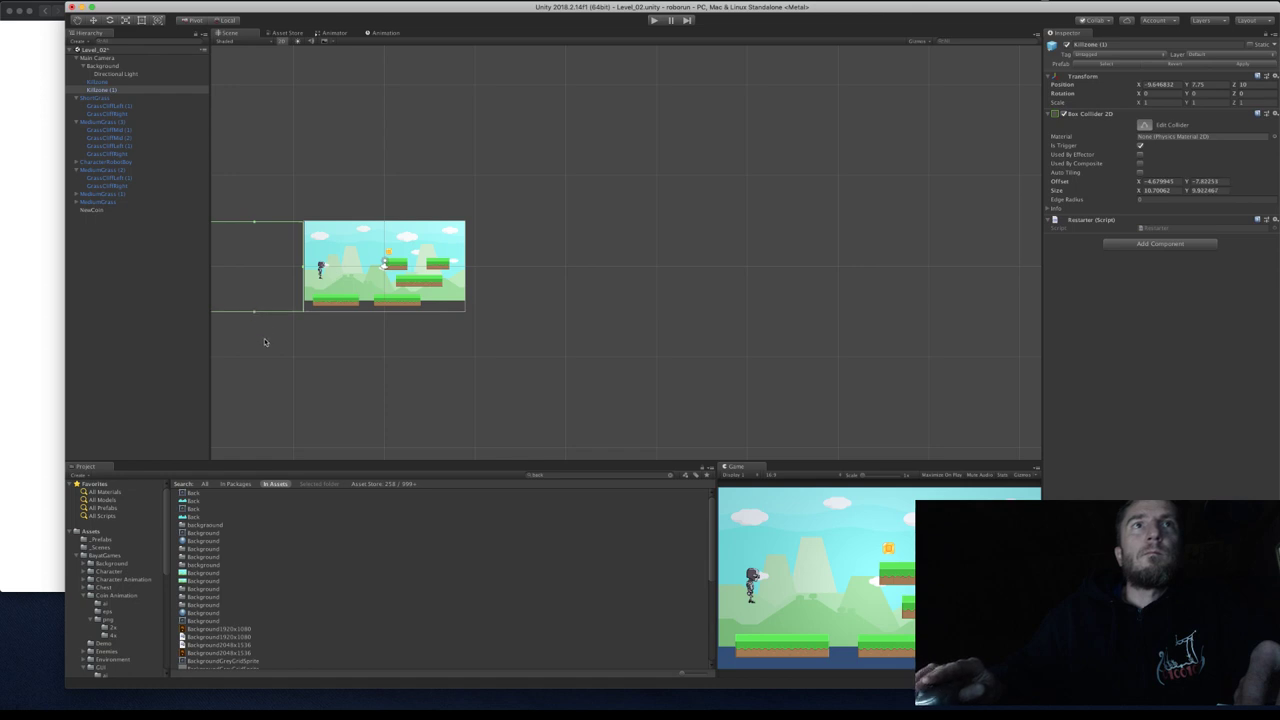
{"action": "middle_click_drag", "start_coordinate": [265, 342], "coordinate": [429, 331]}
{"action": "scroll", "coordinate": [423, 331], "scroll_direction": "up", "scroll_amount": 5}
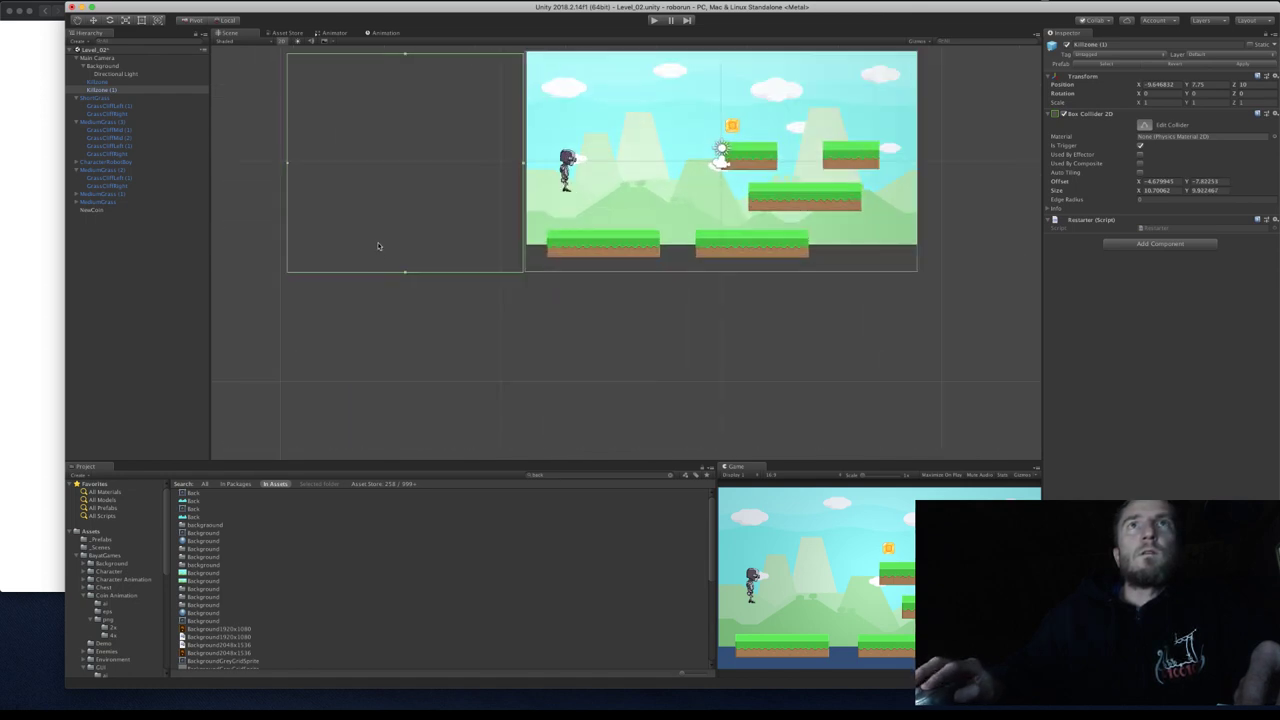
{"action": "middle_click_drag", "start_coordinate": [268, 127], "coordinate": [271, 249]}
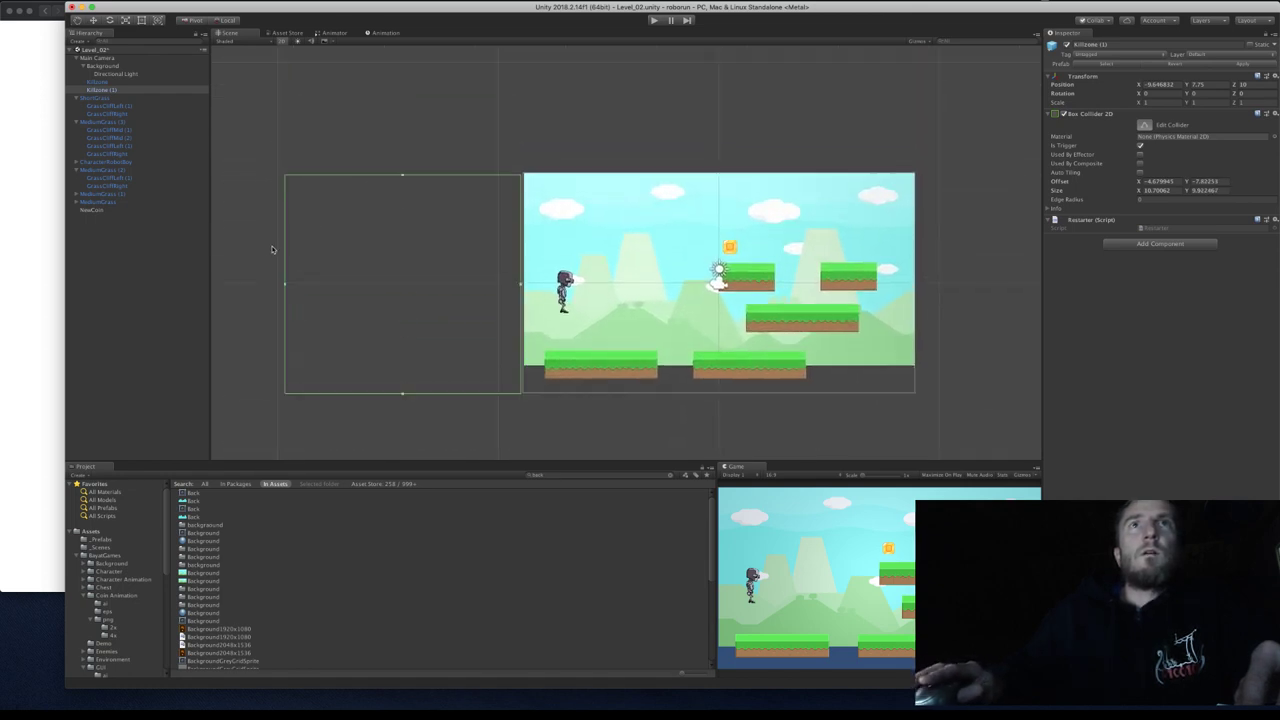
{"action": "left_click_drag", "start_coordinate": [402, 175], "coordinate": [403, 172]}
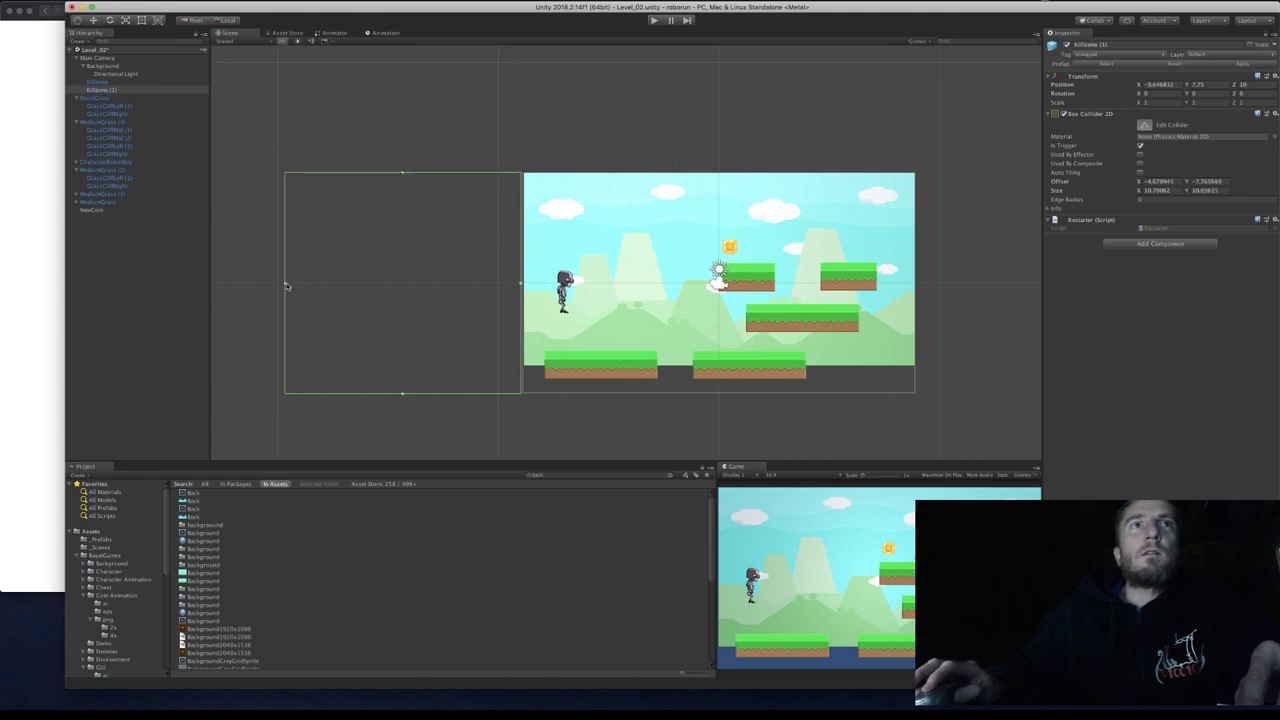
{"action": "left_click_drag", "start_coordinate": [285, 286], "coordinate": [514, 264]}
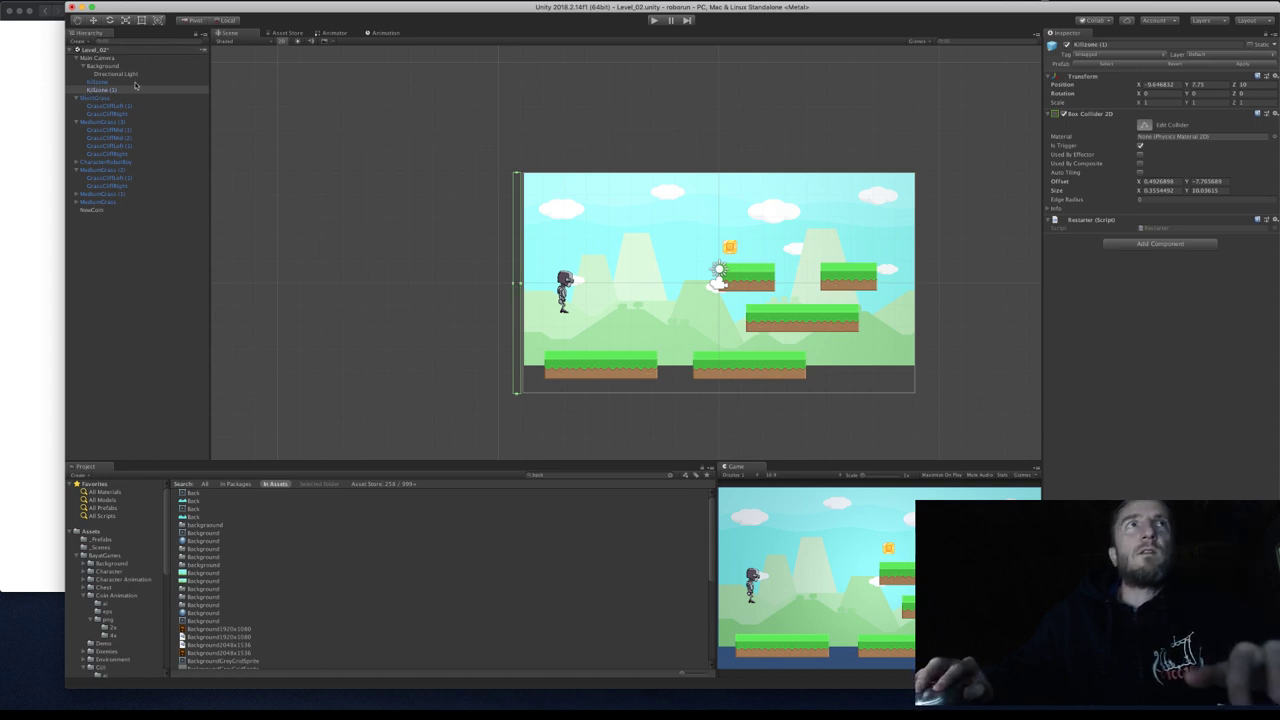
Rename the duplicated Killzone as Killzone Left.
{"action": "double_click", "coordinate": [118, 90]}
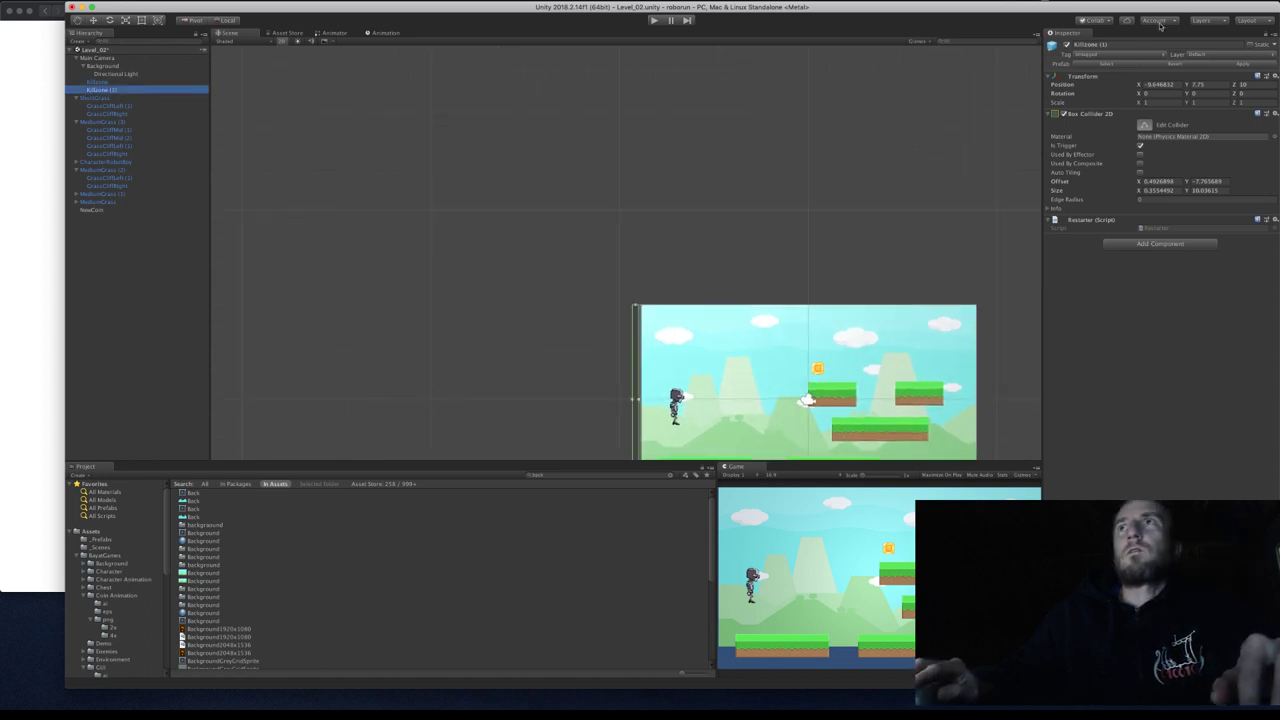
{"action": "left_click", "coordinate": [1118, 44]}
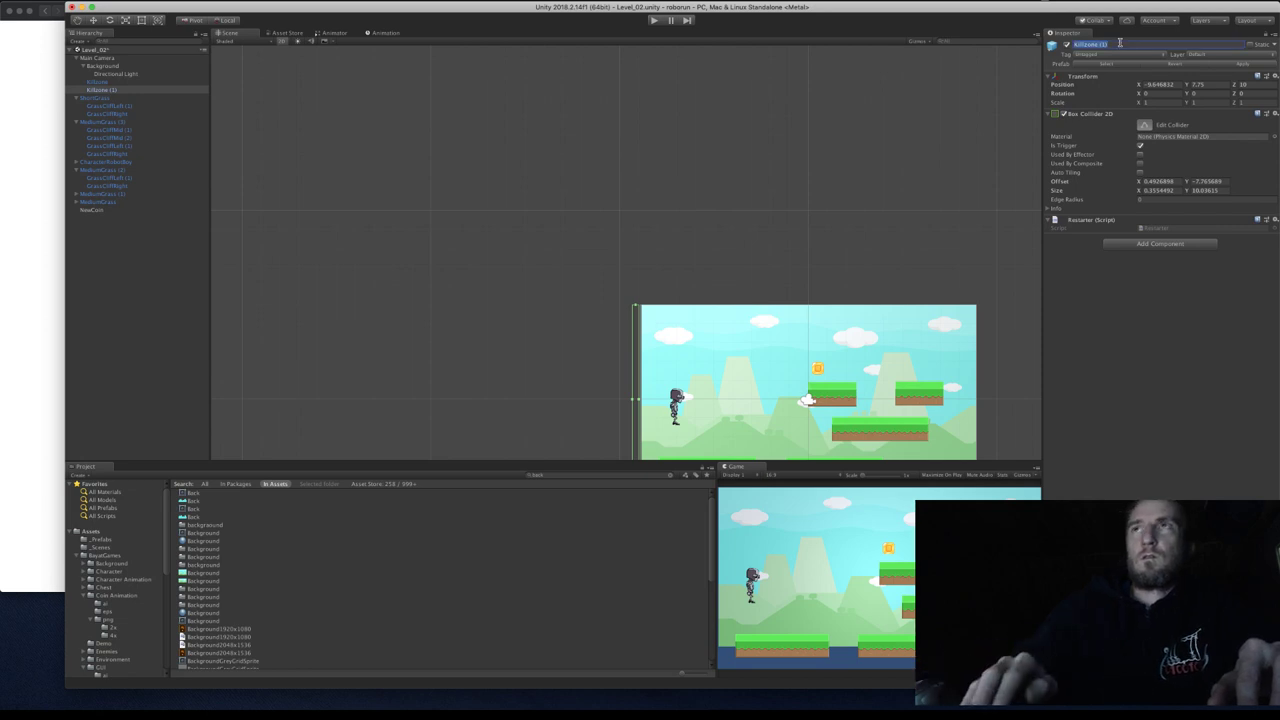
{"action": "type", "text": "KillZone Lo"}
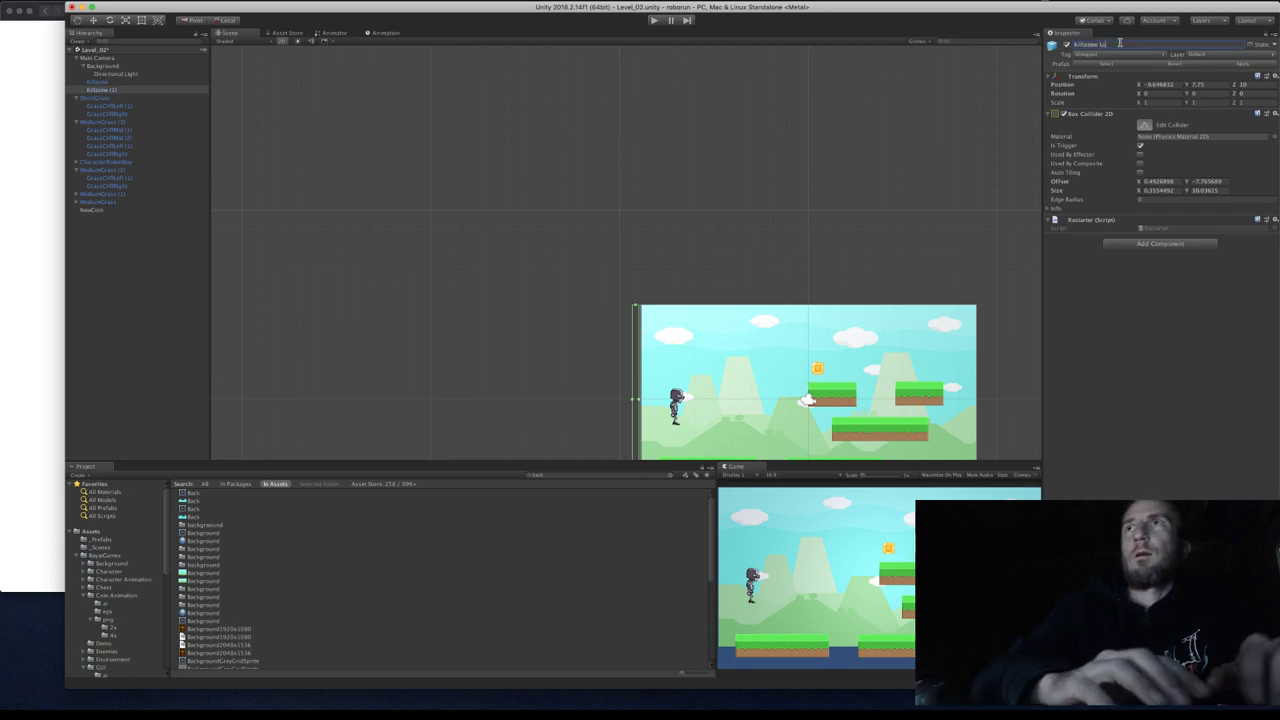
{"action": "type", "text": "ft"}
{"action": "key", "text": "Return"}
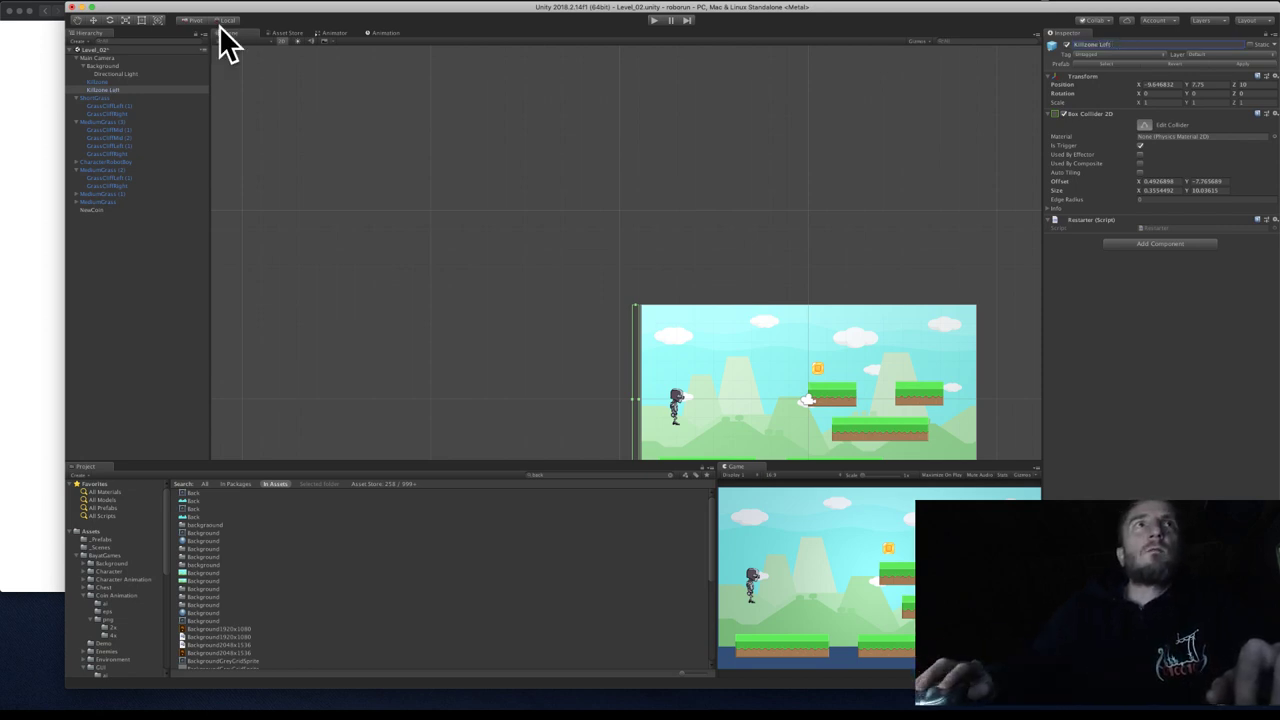
Rename the original Killzone as Killzone Bottom.
{"action": "left_click", "coordinate": [128, 81]}
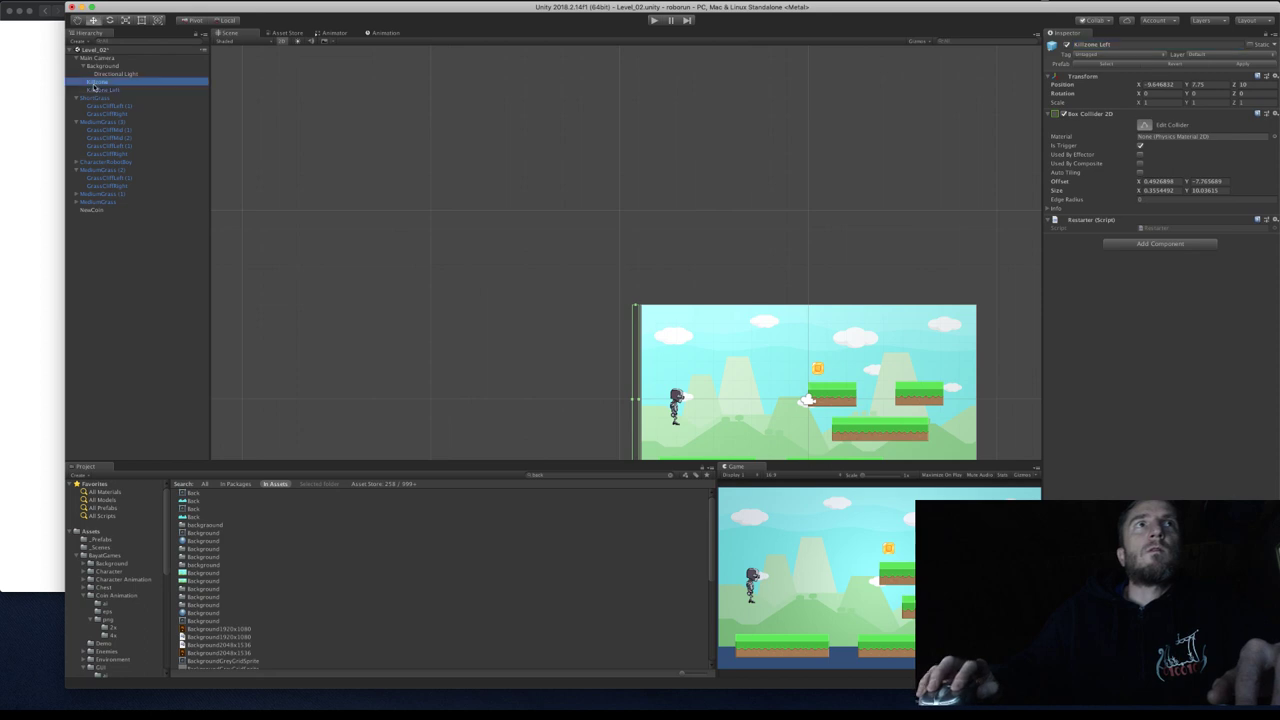
{"action": "left_click", "coordinate": [1128, 45]}
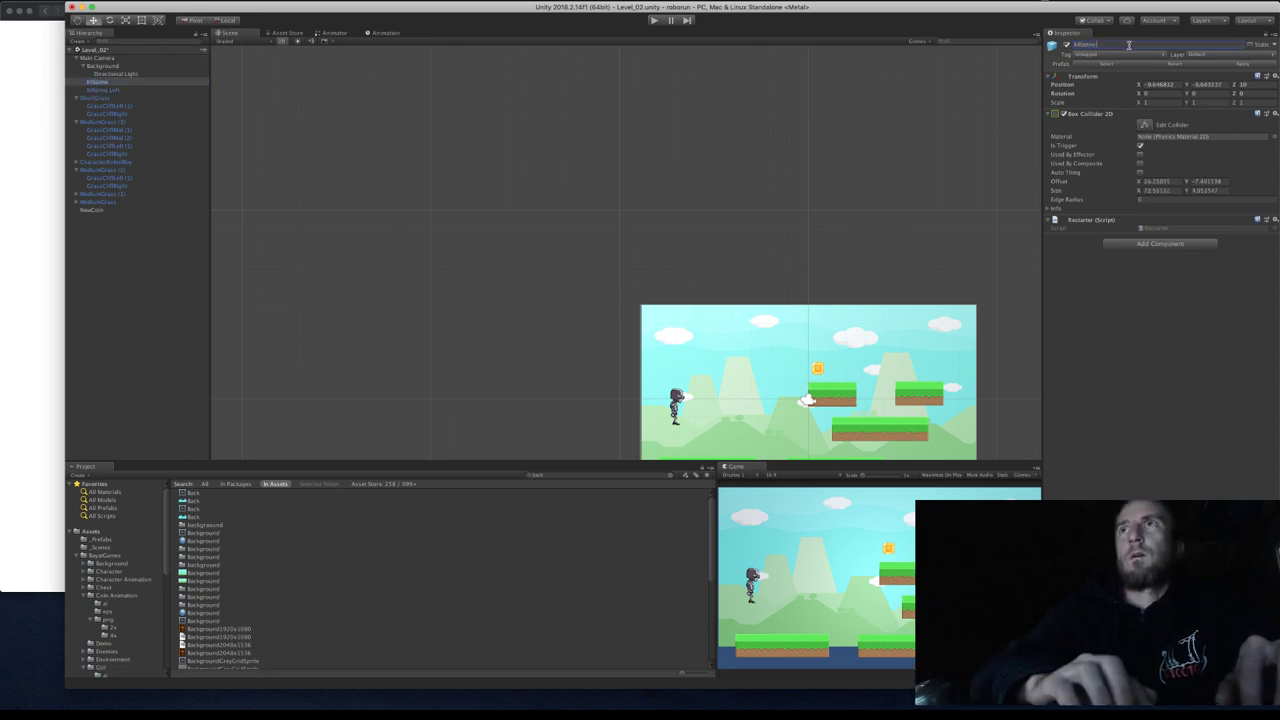
{"action": "type", "text": "Bottom"}
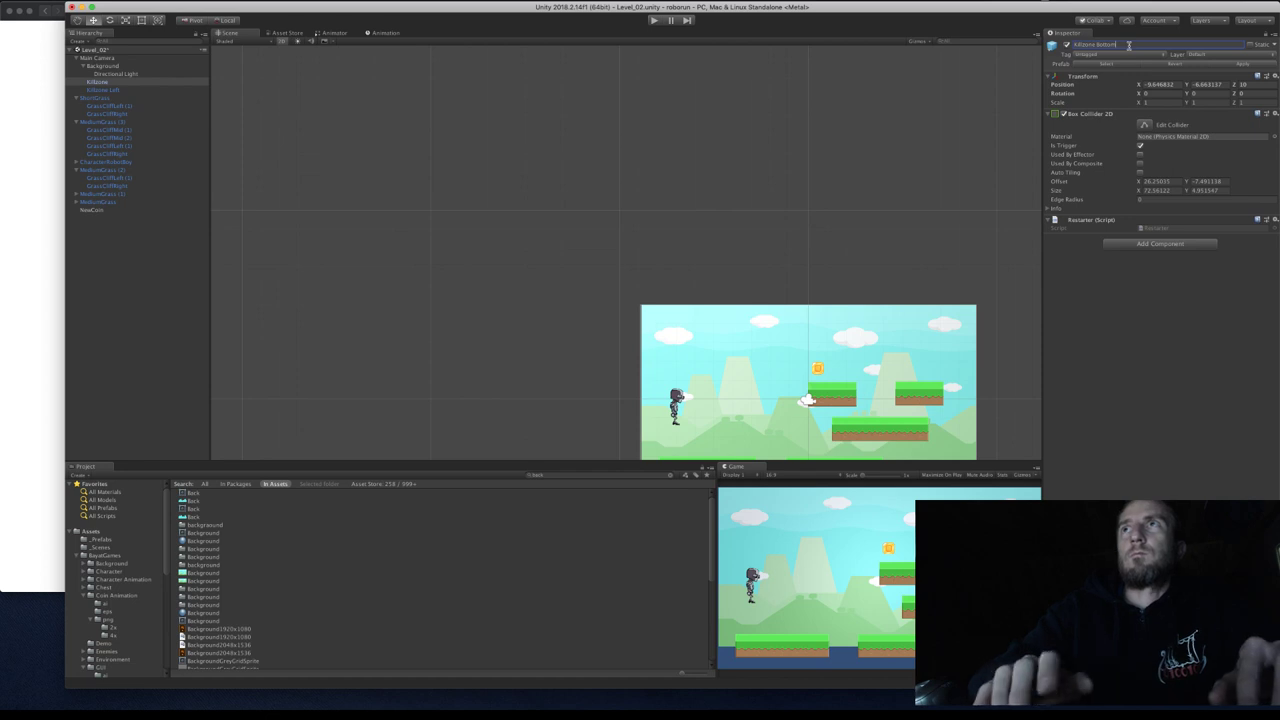
{"action": "key", "text": "Return"}
Select Killzone Left and check its collider strip's placement against the whole camera frame.
{"action": "left_click", "coordinate": [132, 97]}
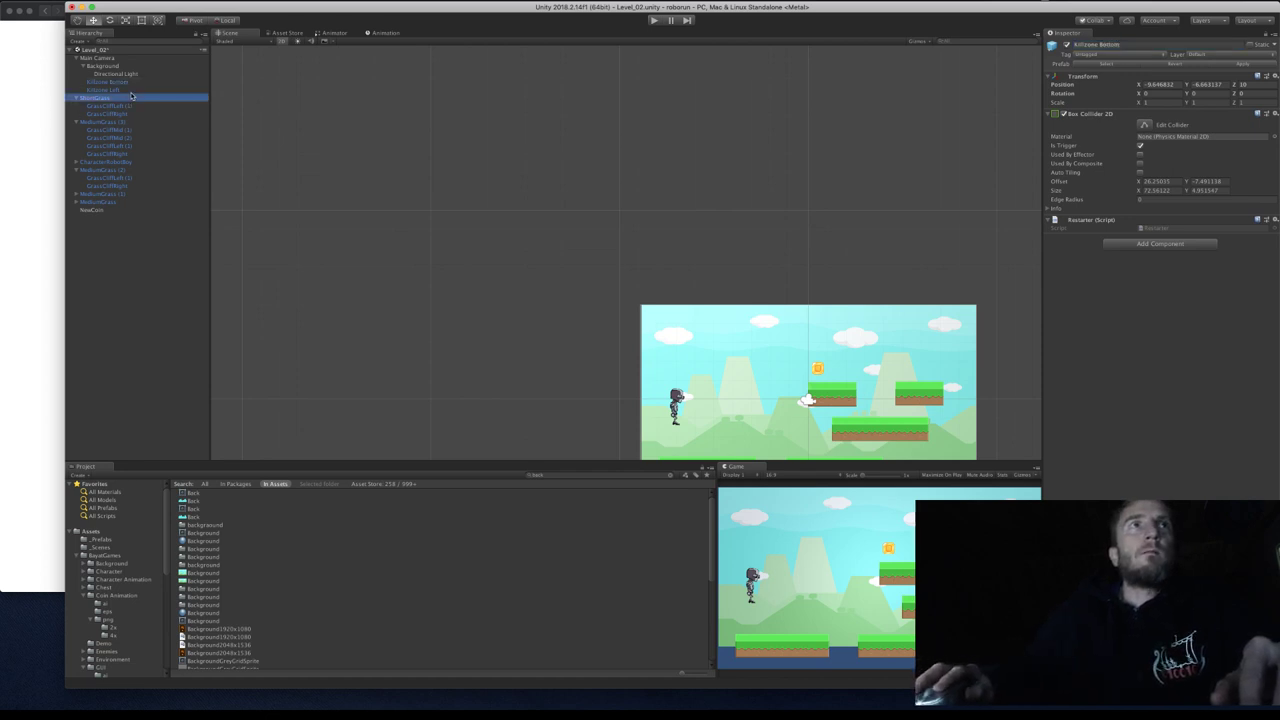
{"action": "left_click", "coordinate": [127, 90]}
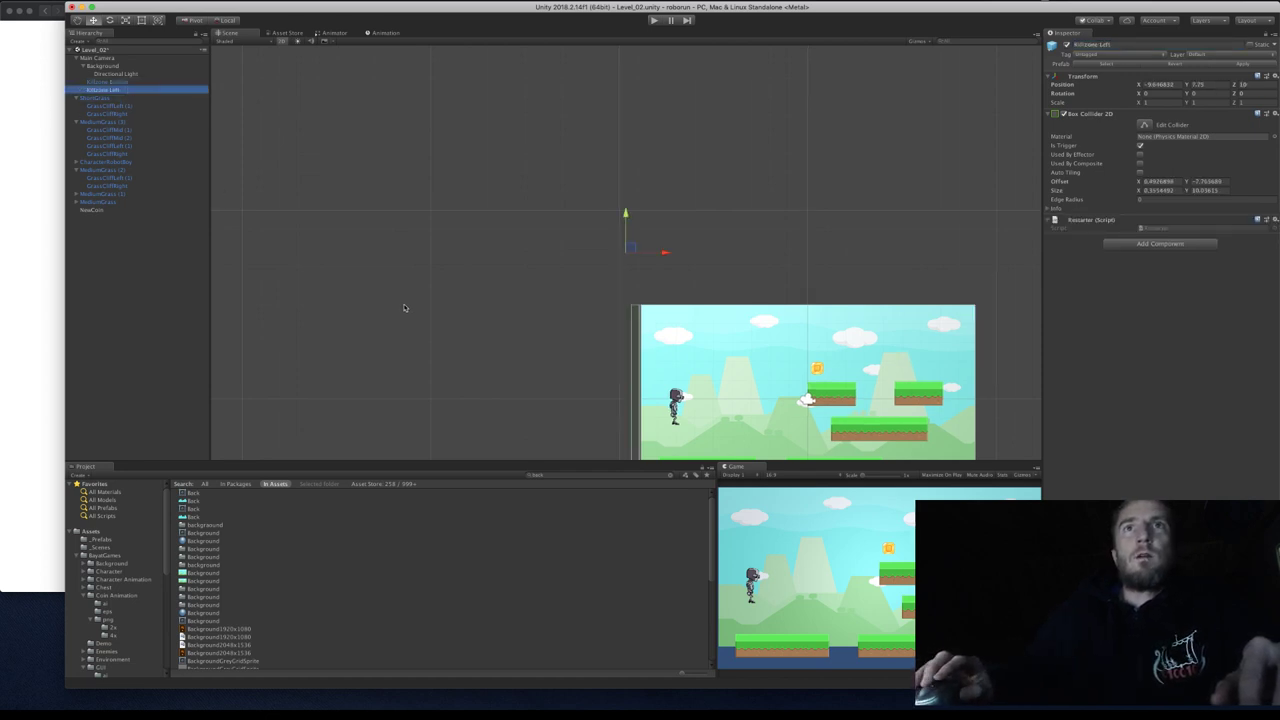
{"action": "scroll", "coordinate": [400, 300], "scroll_direction": "down", "scroll_amount": 5}
{"action": "middle_click_drag", "start_coordinate": [403, 281], "coordinate": [315, 220]}
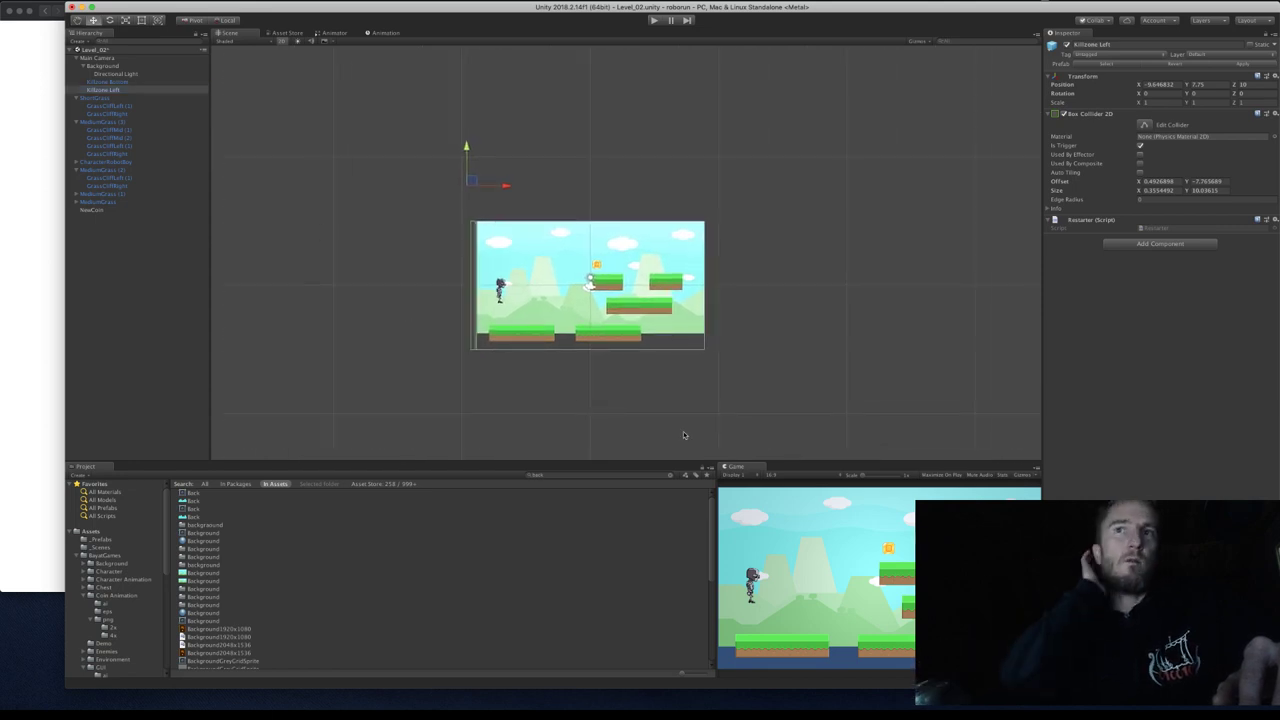